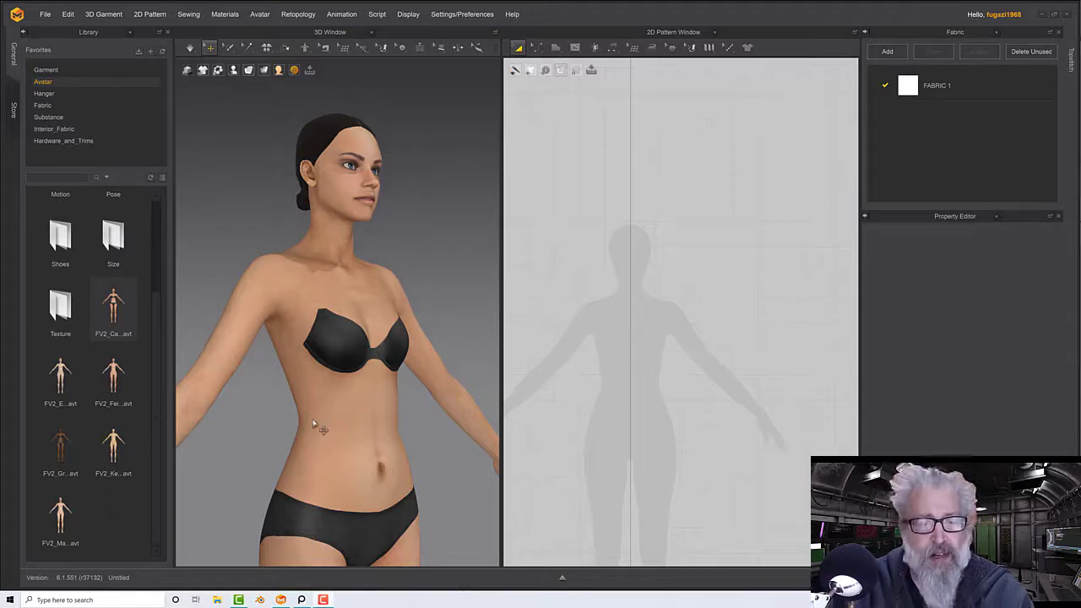
Review the reference board of black dresses and return to the Marvelous Designer workspace
left_click(301, 600)
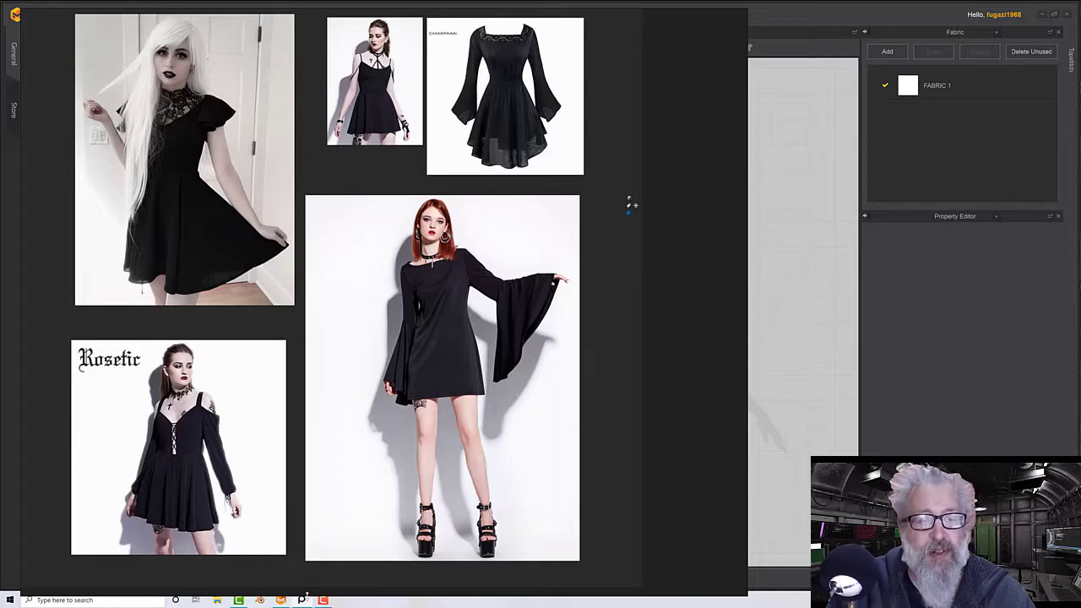
left_click(303, 598)
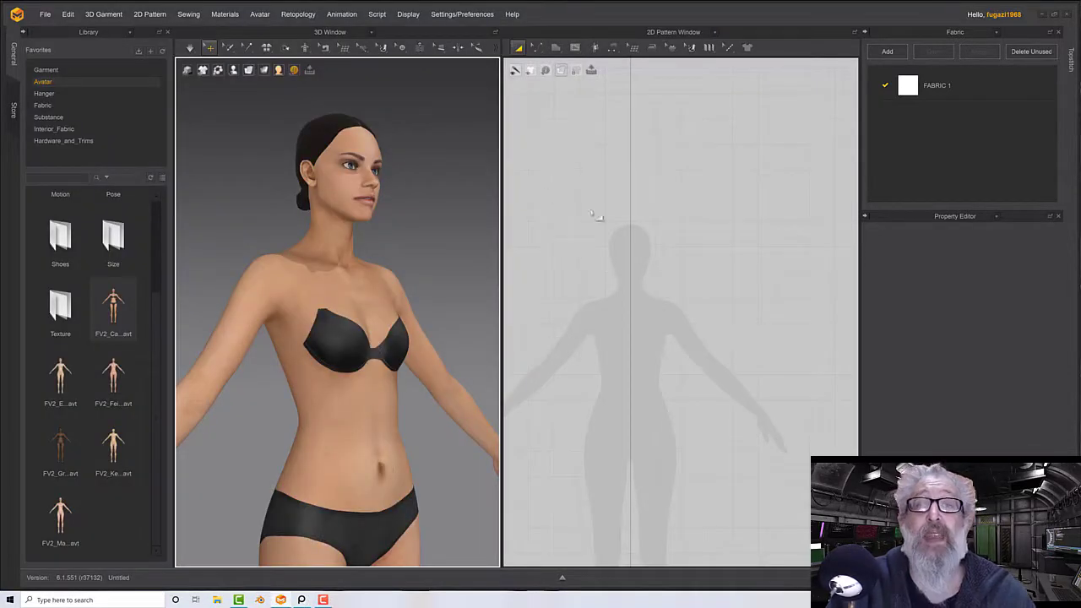
Draw a six-point half-bodice polygon against the avatar silhouette's centre line, with a centre edge about 341 mm long and a side edge about 167 mm
middle_click_drag(597, 216, 652, 162)
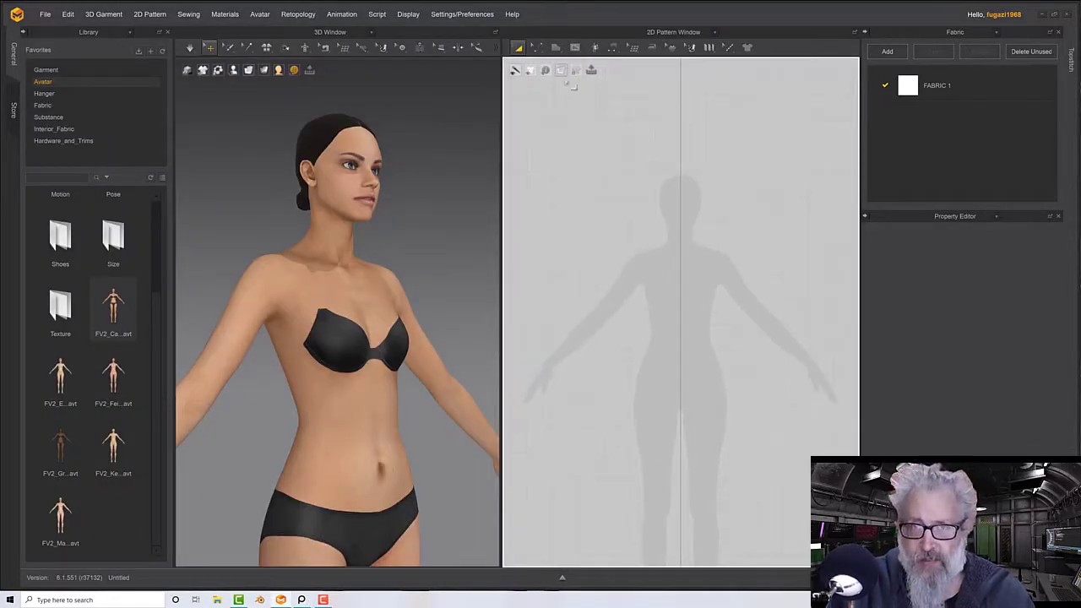
left_click(560, 70)
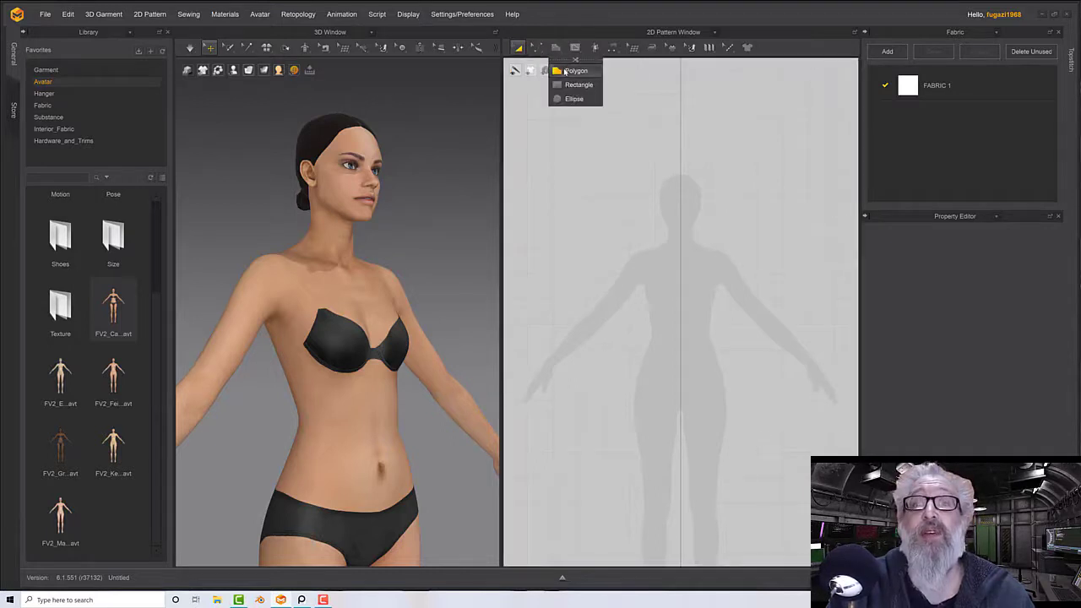
left_click(566, 70)
scroll(673, 271, "down", 1)
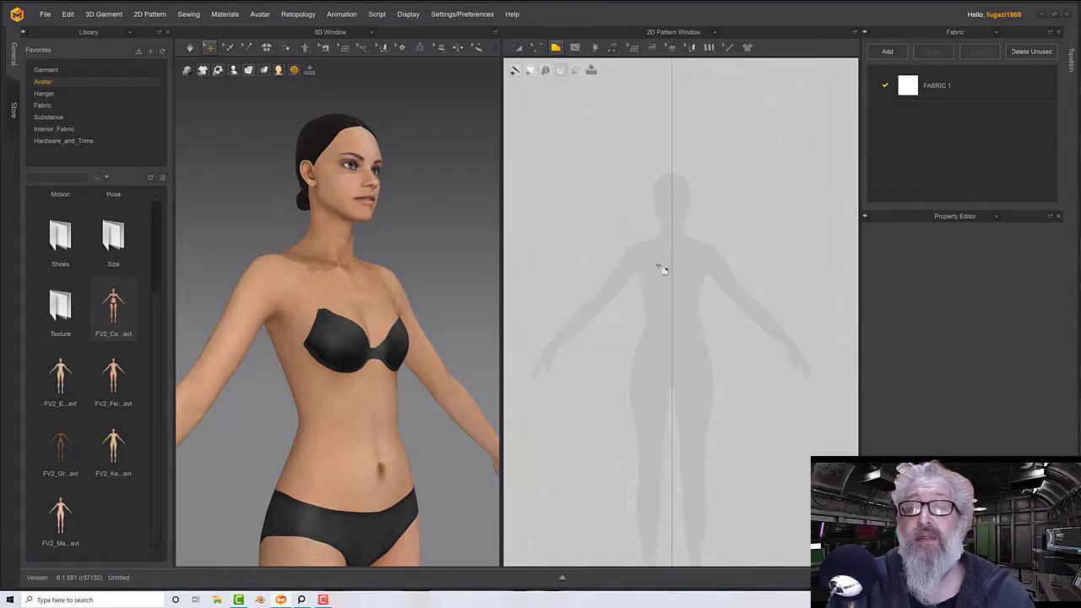
scroll(626, 241, "up", 3)
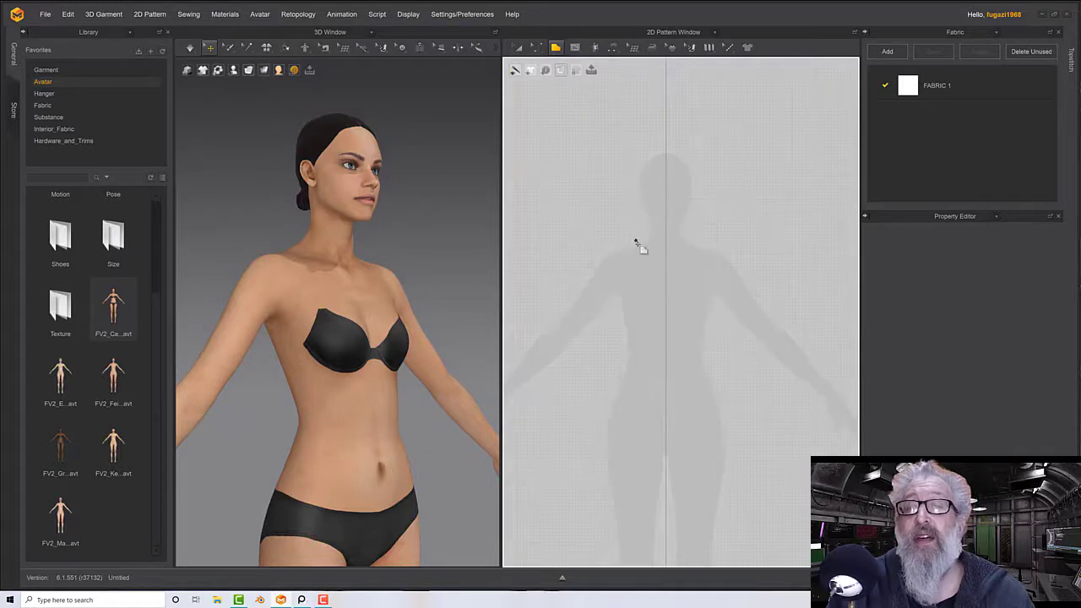
right_click_drag(639, 246, 596, 224)
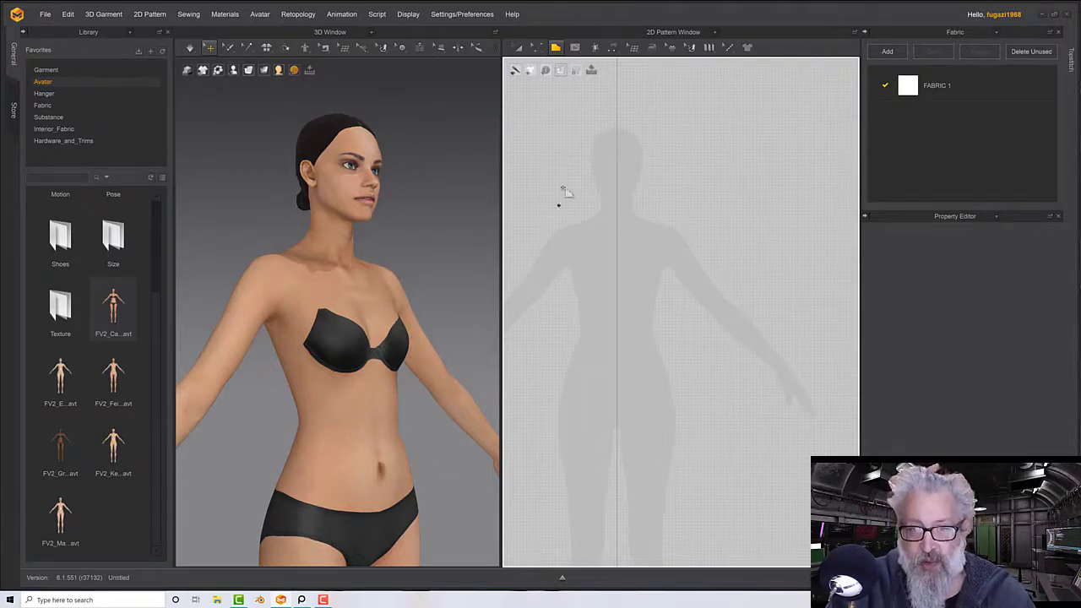
left_click(577, 74)
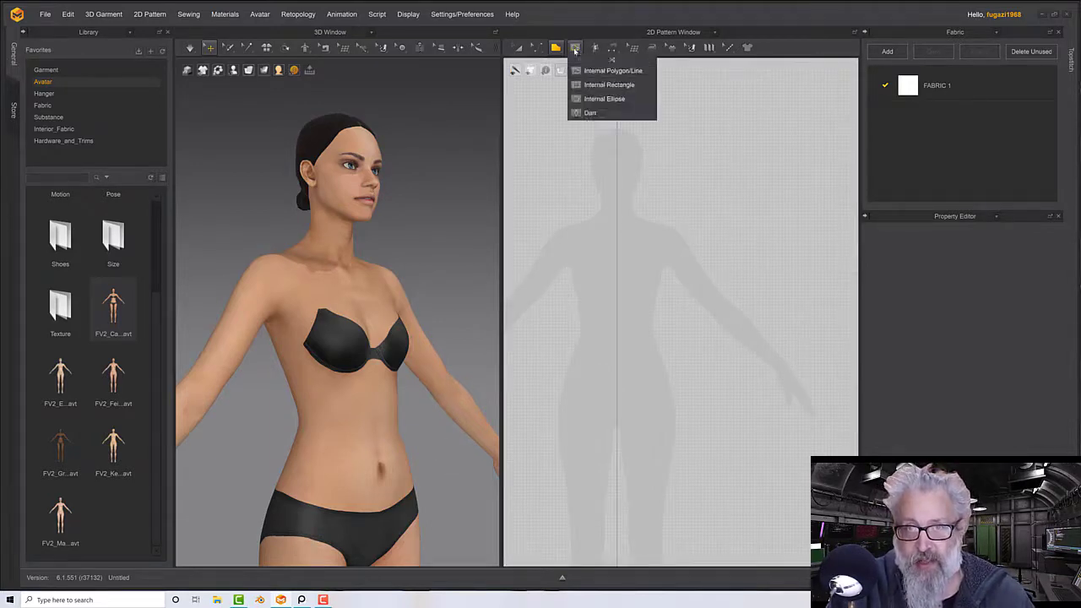
left_click(617, 330)
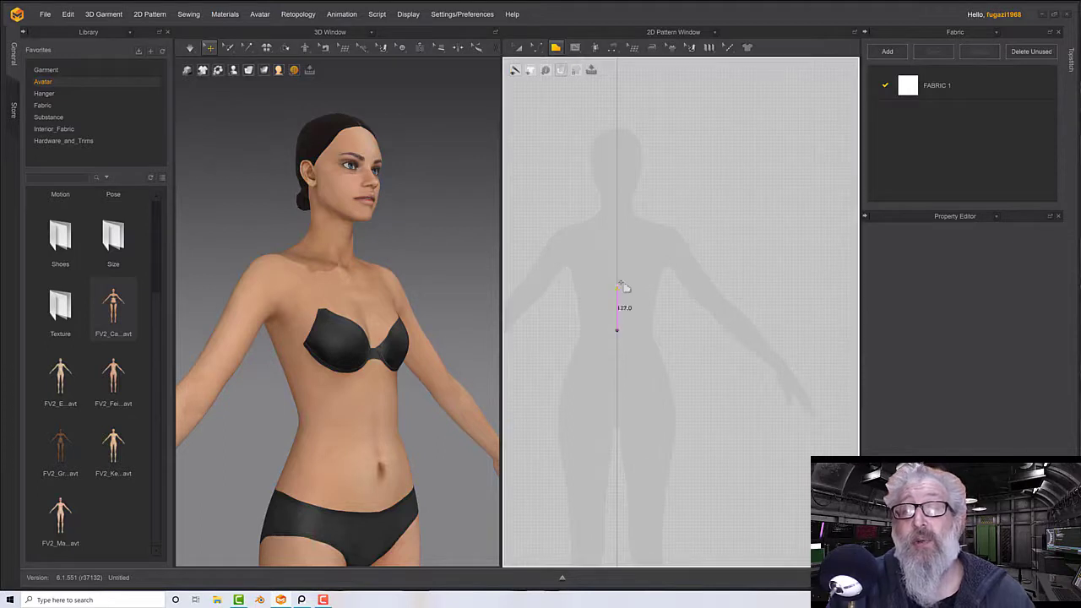
left_click(616, 220)
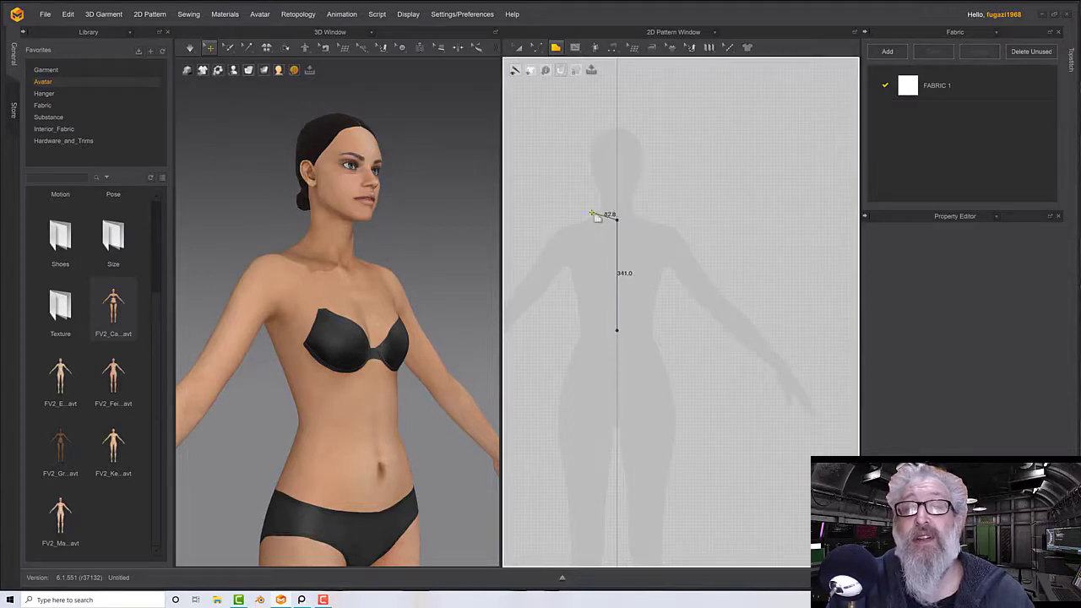
left_click(591, 213)
left_click(578, 217)
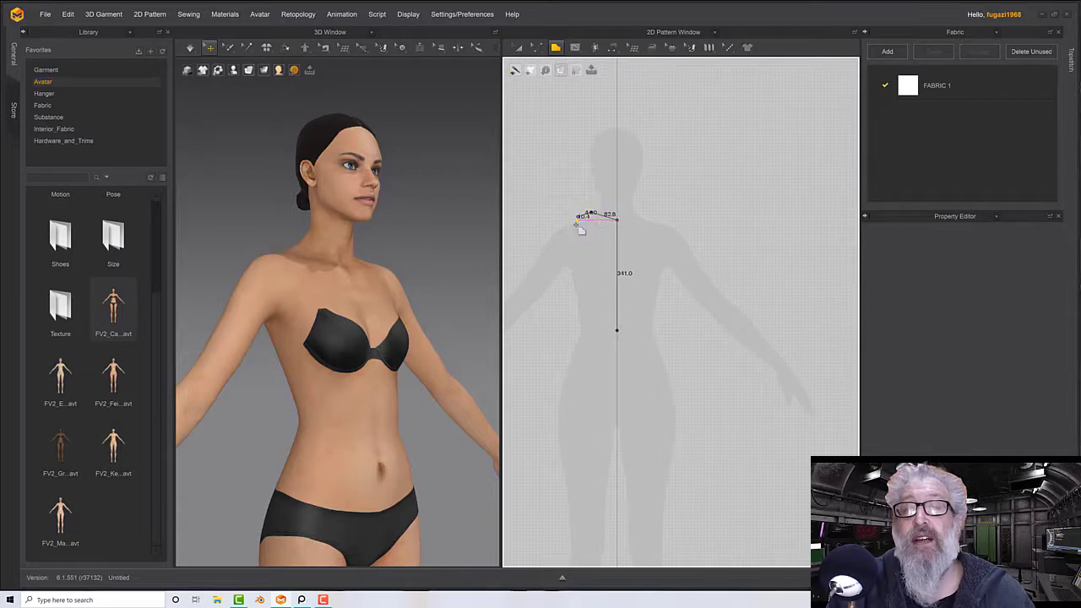
left_click(566, 288)
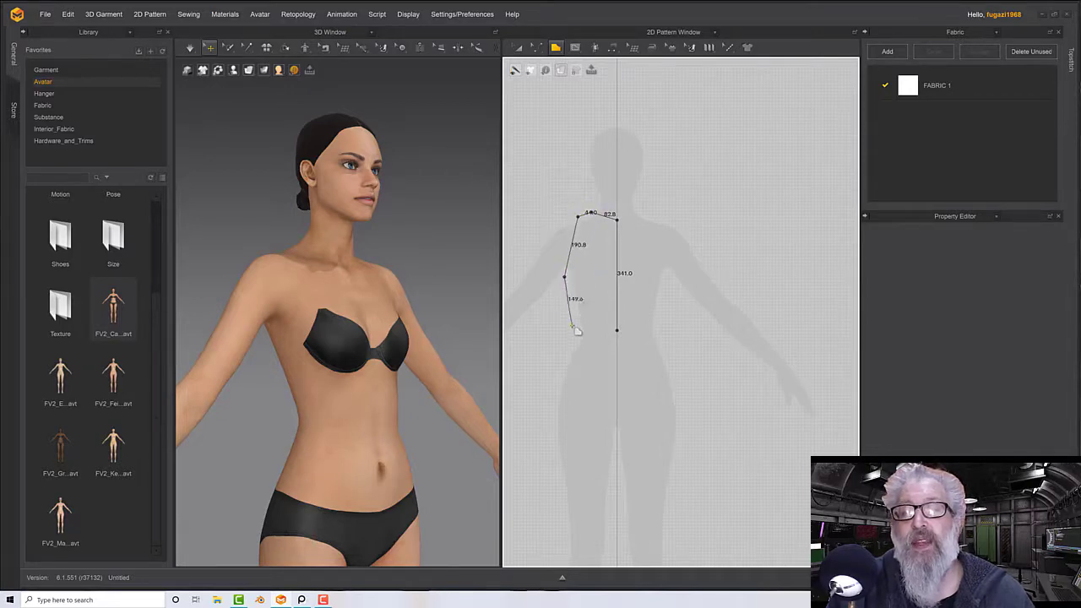
left_click(575, 333)
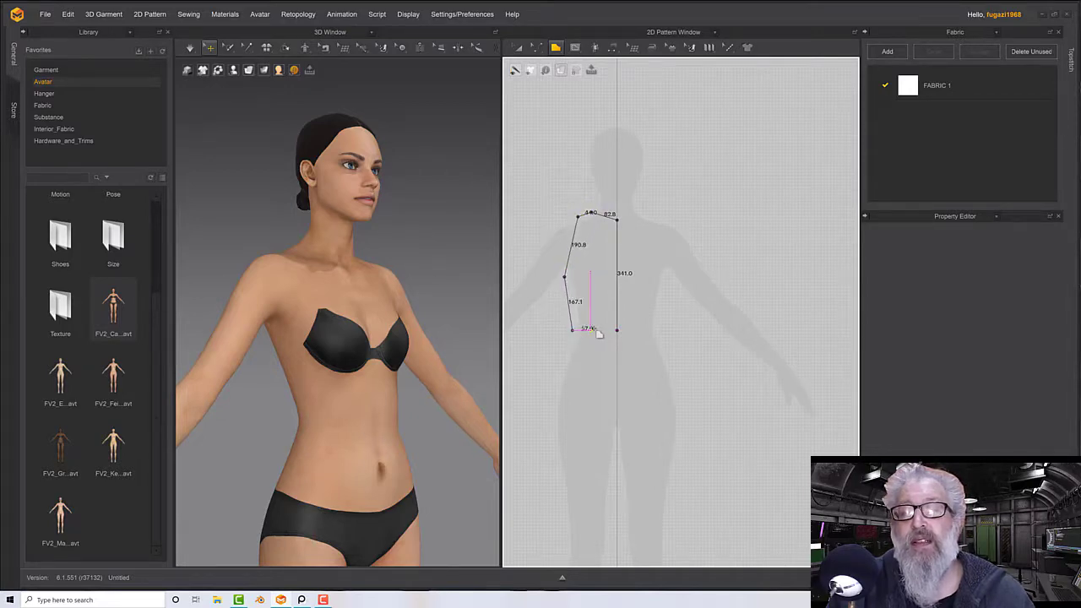
left_click(618, 332)
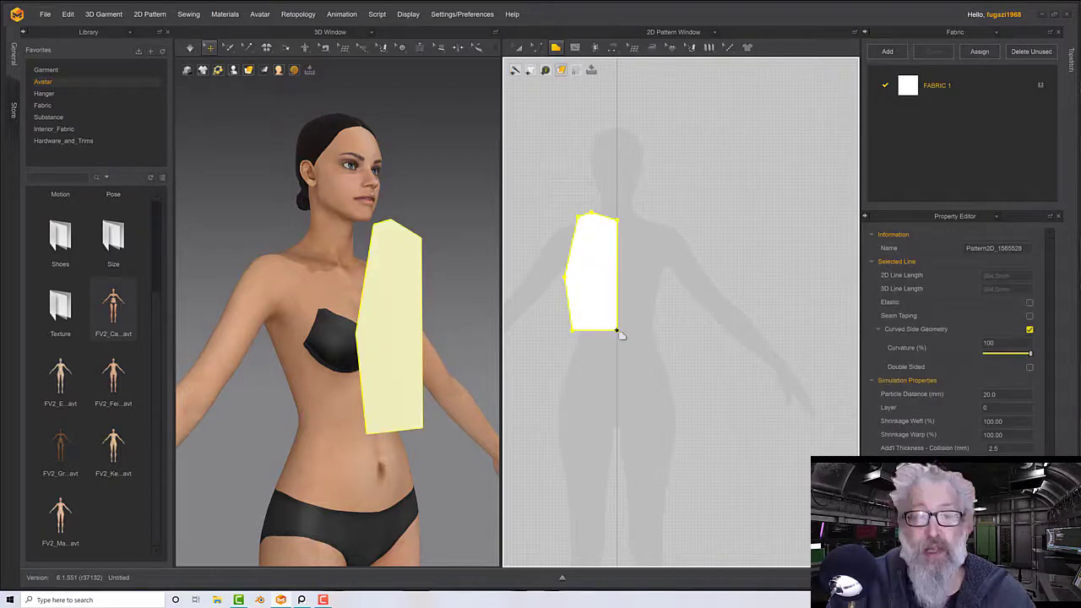
Unfold the half bodice across its centre edge using Unfold Symmetric Editing (with Sewing)
key("2")
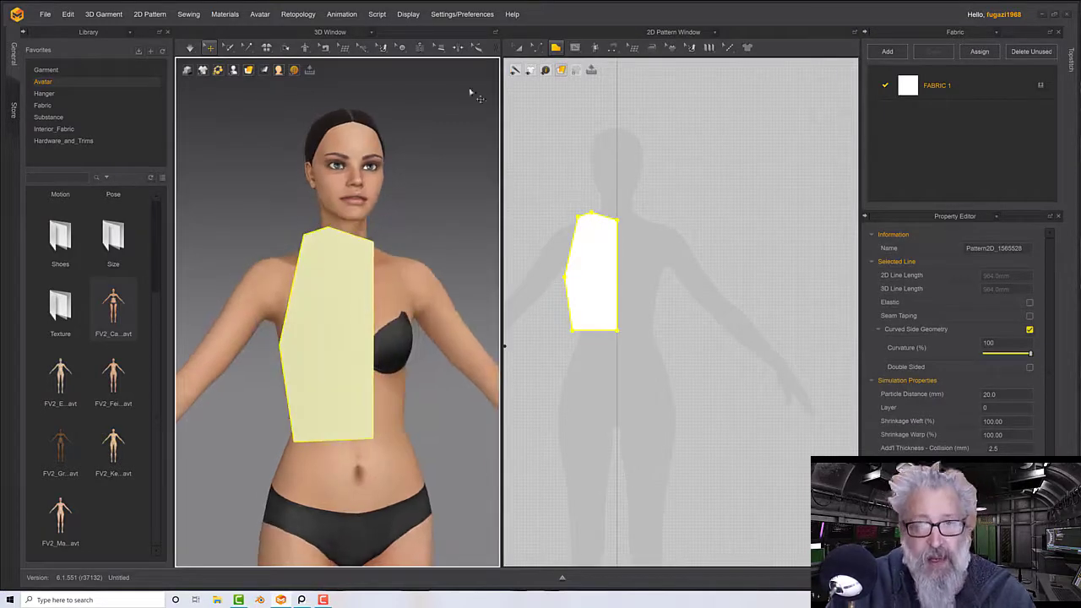
left_click(537, 47)
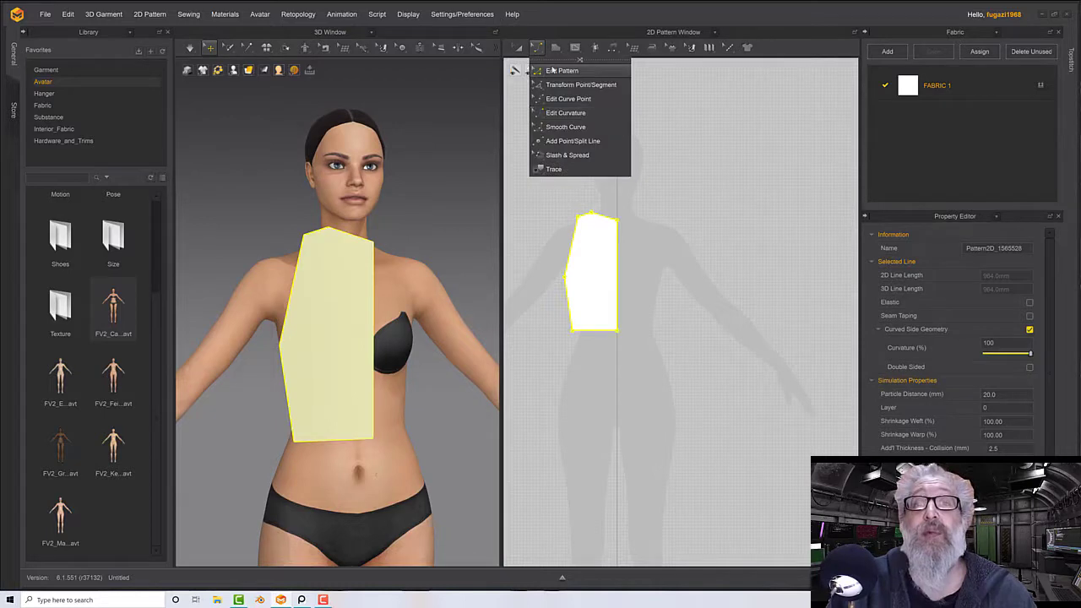
left_click(650, 240)
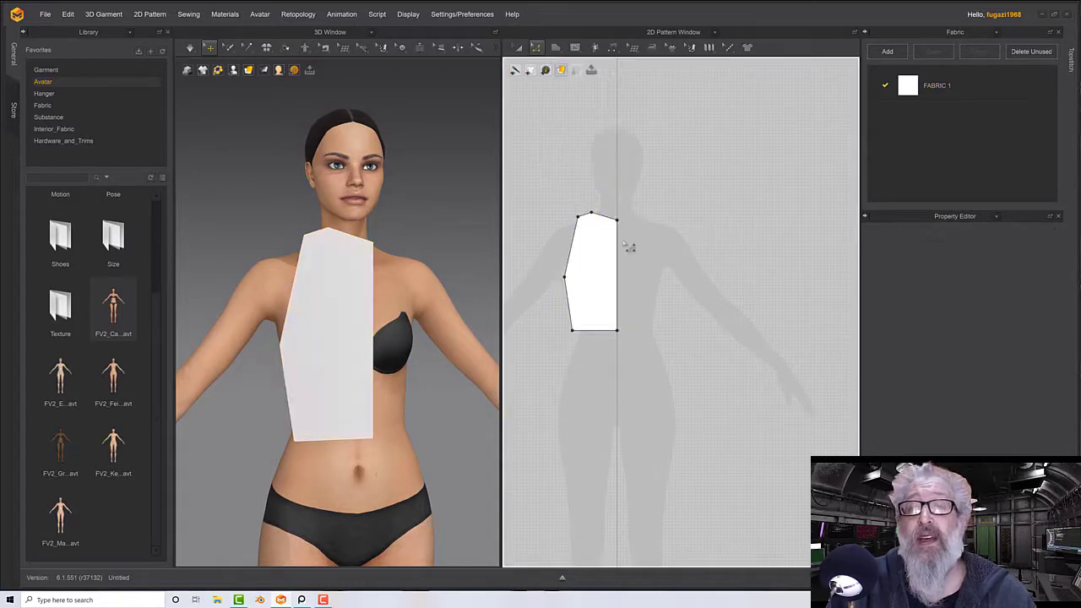
left_click(626, 250)
right_click(619, 245)
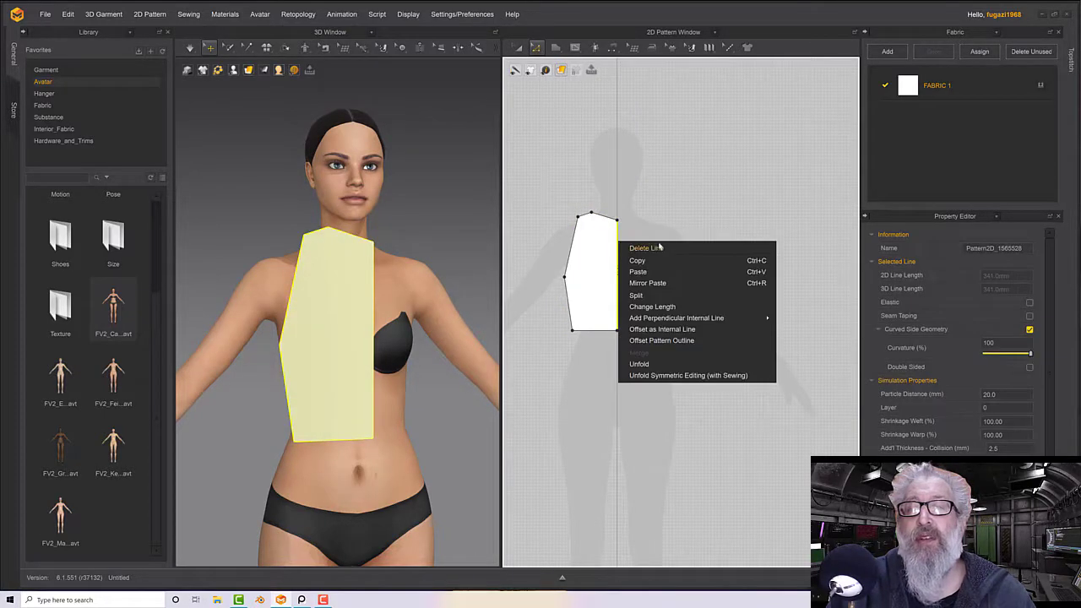
left_click(688, 377)
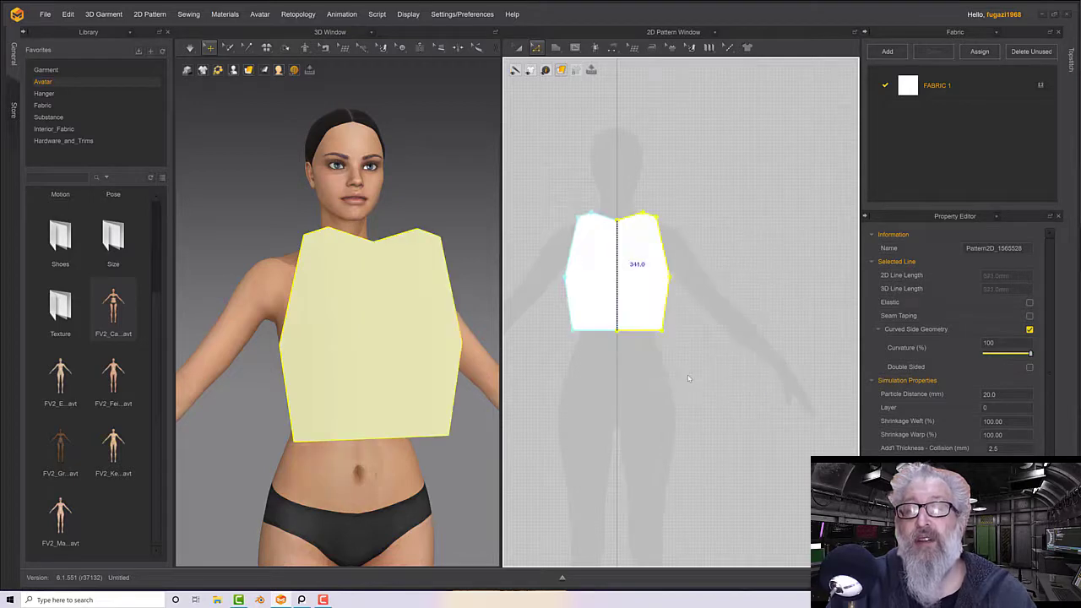
Try moving the bodice's outer shoulder point outward with symmetric editing, and undo the move
scroll(603, 317, "down", 3)
scroll(603, 317, "up", 3)
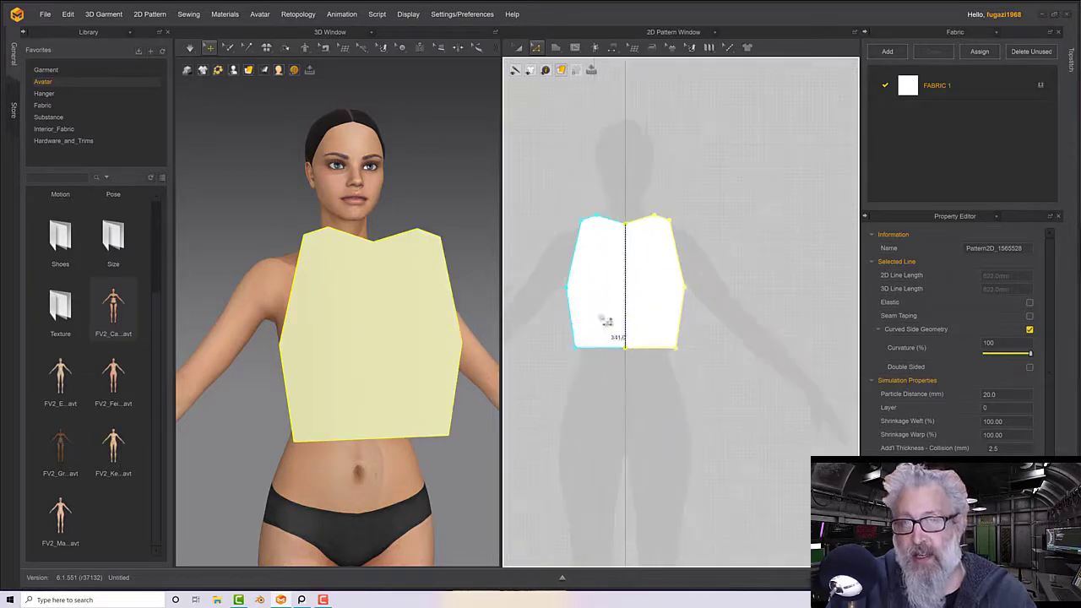
left_click(577, 113)
left_click(536, 48)
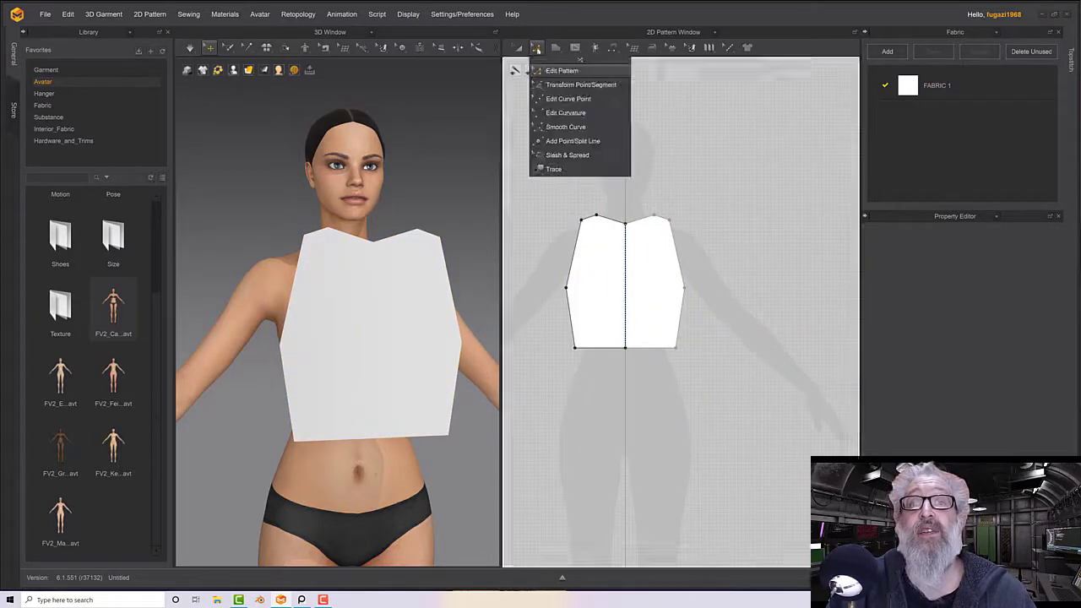
left_click(562, 118)
left_click(583, 226)
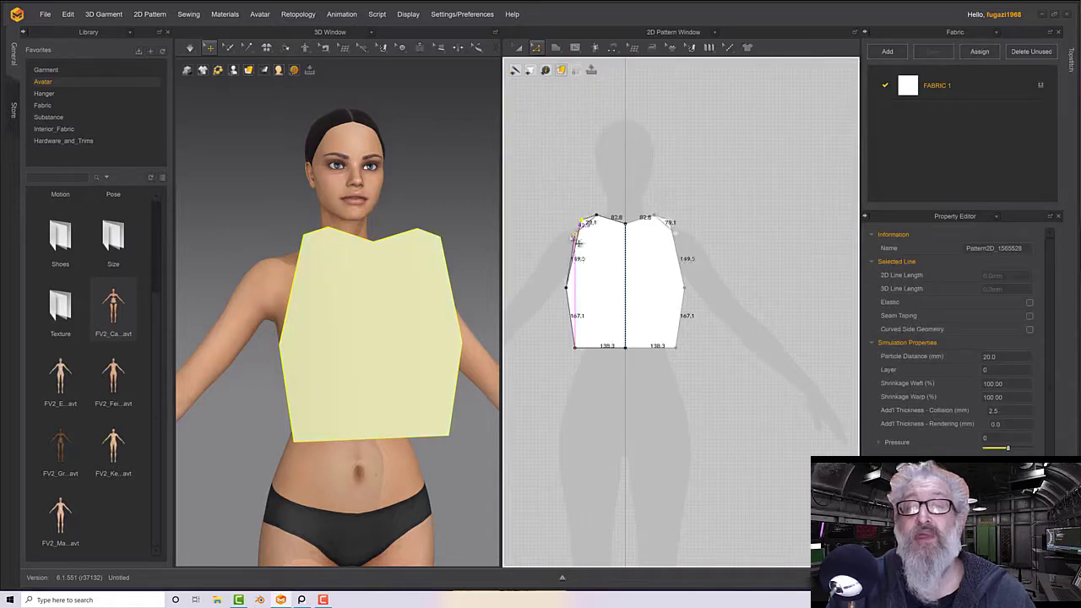
left_click_drag(567, 226, 576, 224)
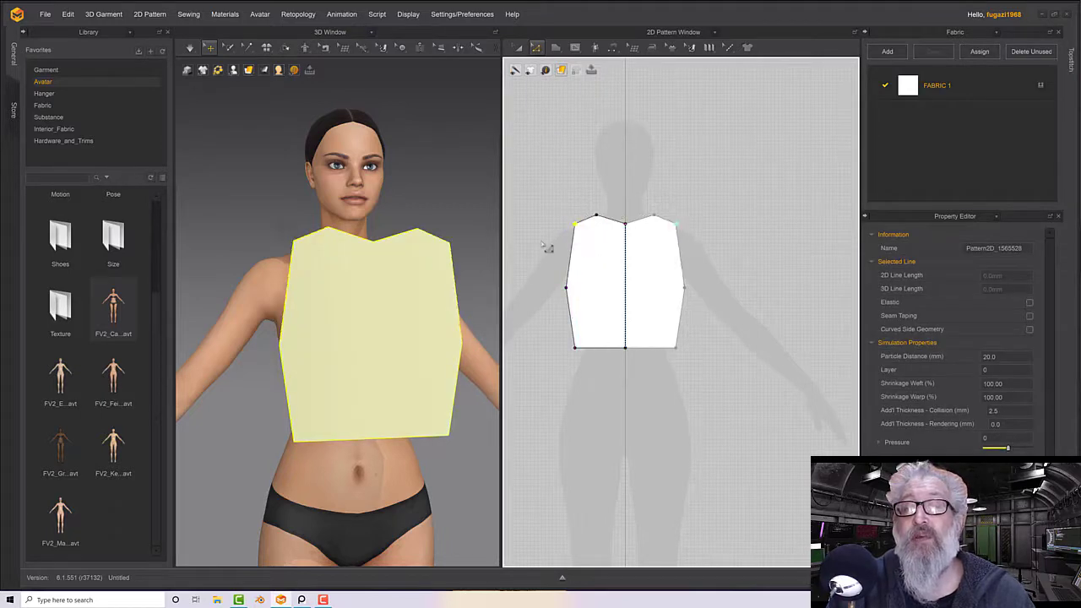
key("ctrl+z")
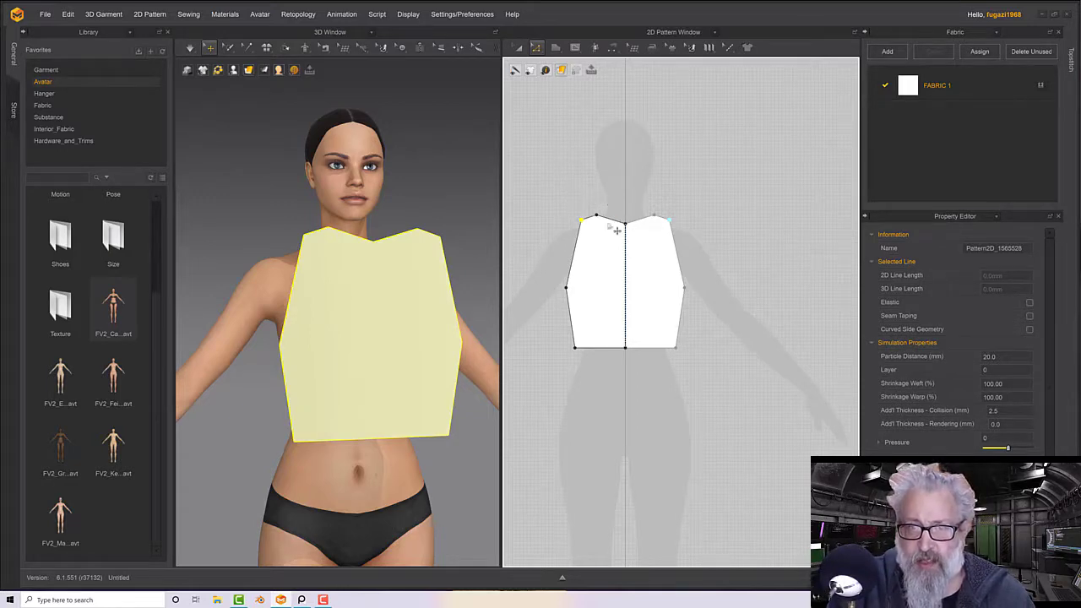
Mirror-paste the whole bodice pattern beside the original, horizontally aligned with it
left_click(518, 47)
left_click(517, 48)
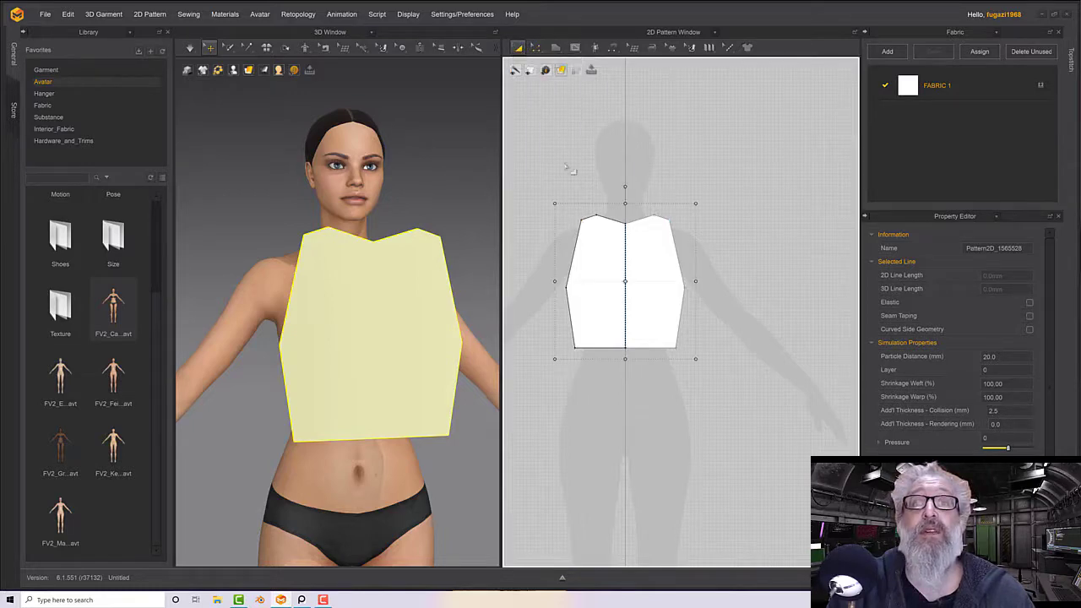
left_click(599, 250)
right_click(599, 250)
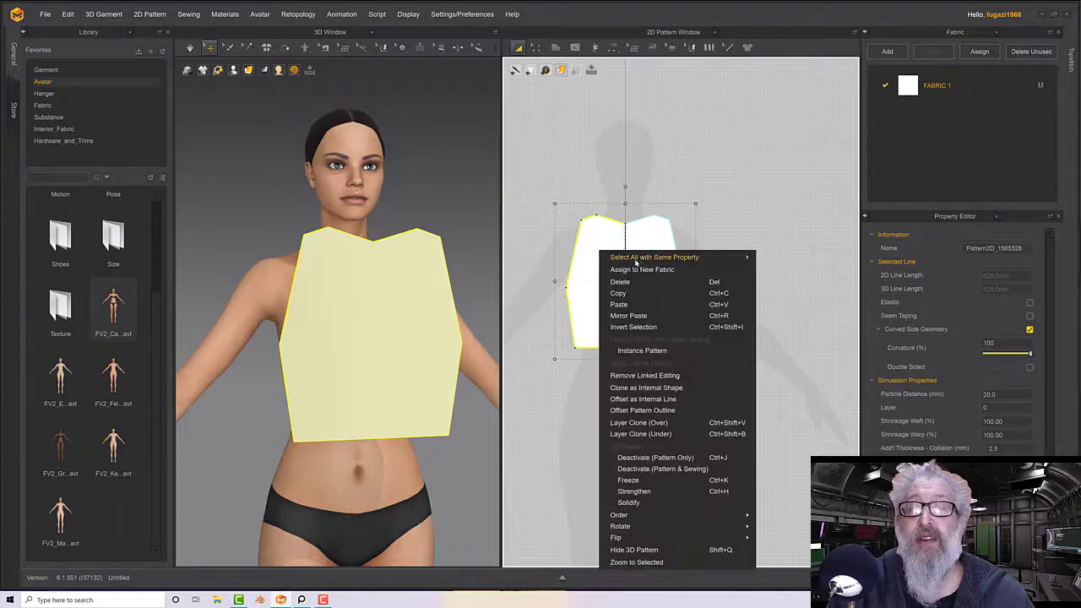
left_click(643, 304)
right_click(642, 302)
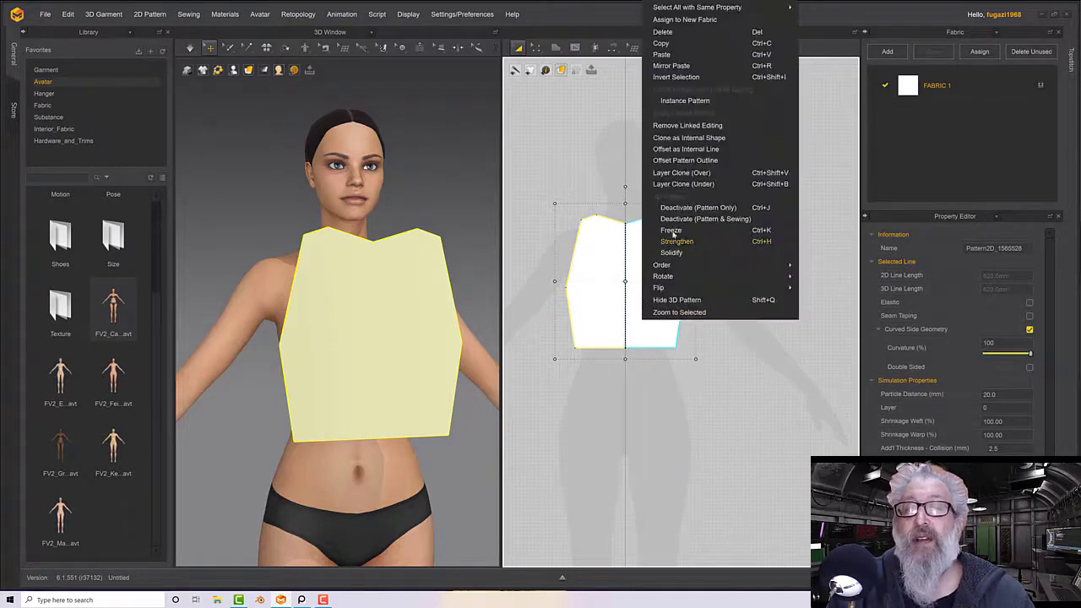
left_click(677, 65)
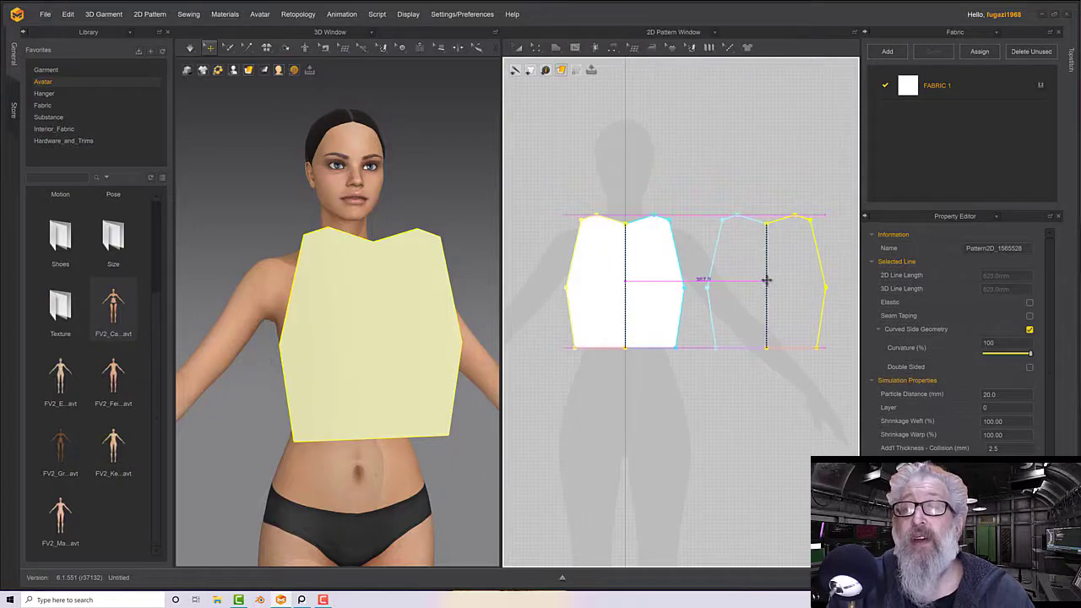
left_click(767, 281)
Show the avatar's arrangement points and place the pasted bodice copy at the centre of the upper back
middle_click_drag(720, 399, 715, 412)
right_click_drag(451, 404, 421, 378)
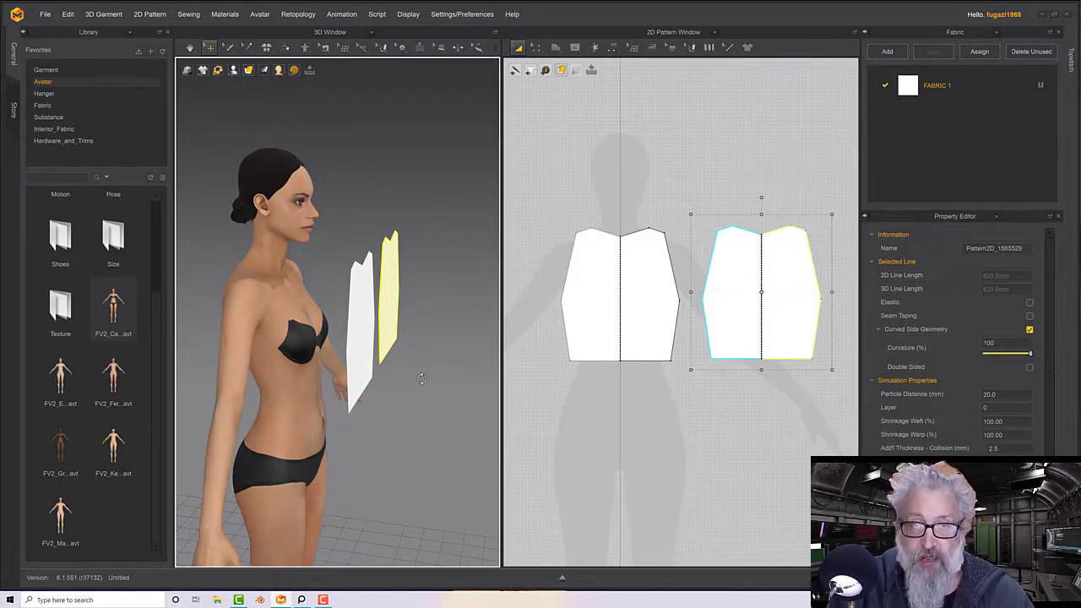
key("shift+f")
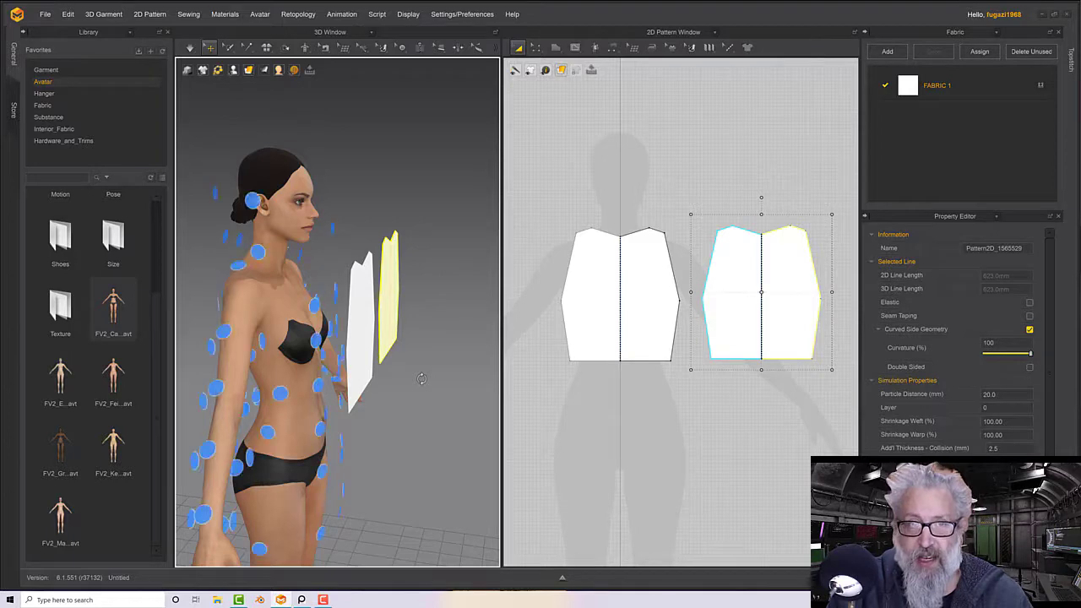
right_click_drag(435, 362, 479, 357)
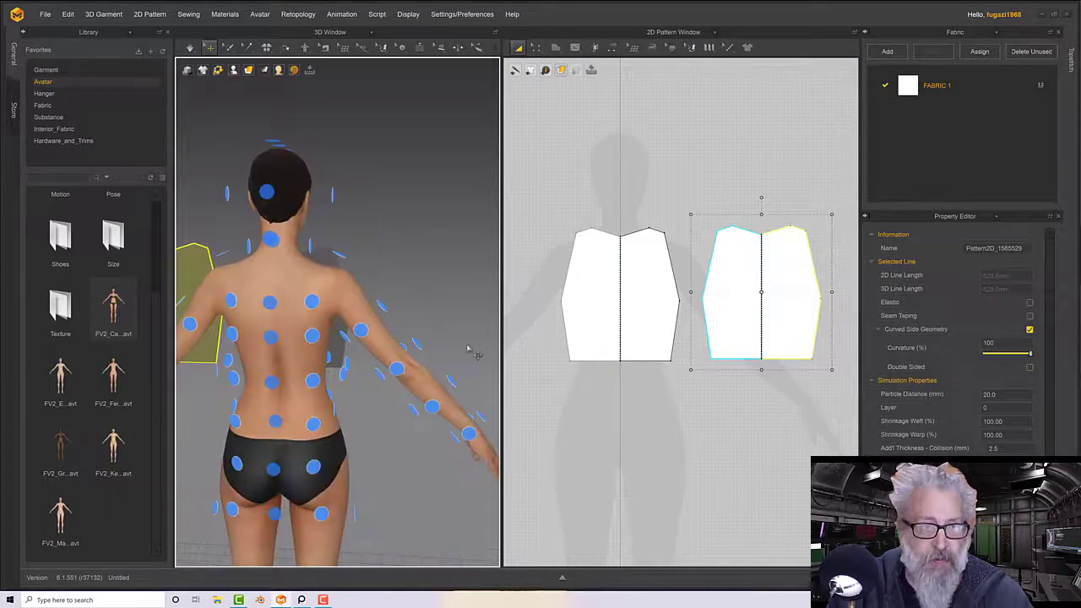
left_click(275, 339)
Move the original bodice piece aside in 3D and place it on the centre chest arrangement point
right_click_drag(386, 323, 304, 322)
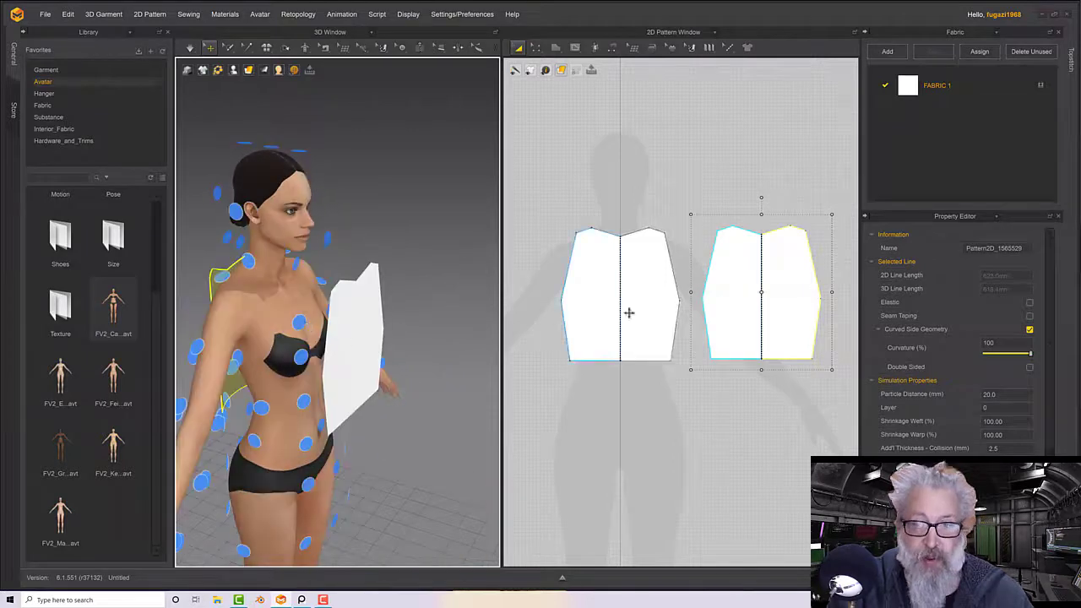
left_click(360, 358)
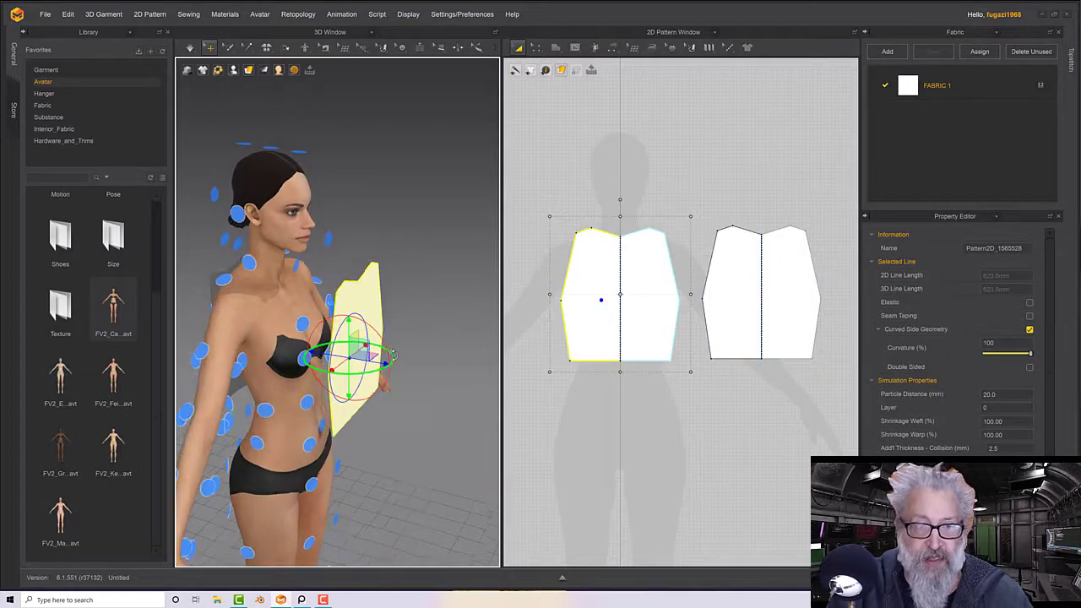
right_click_drag(394, 355, 324, 358)
left_click_drag(286, 333, 480, 289)
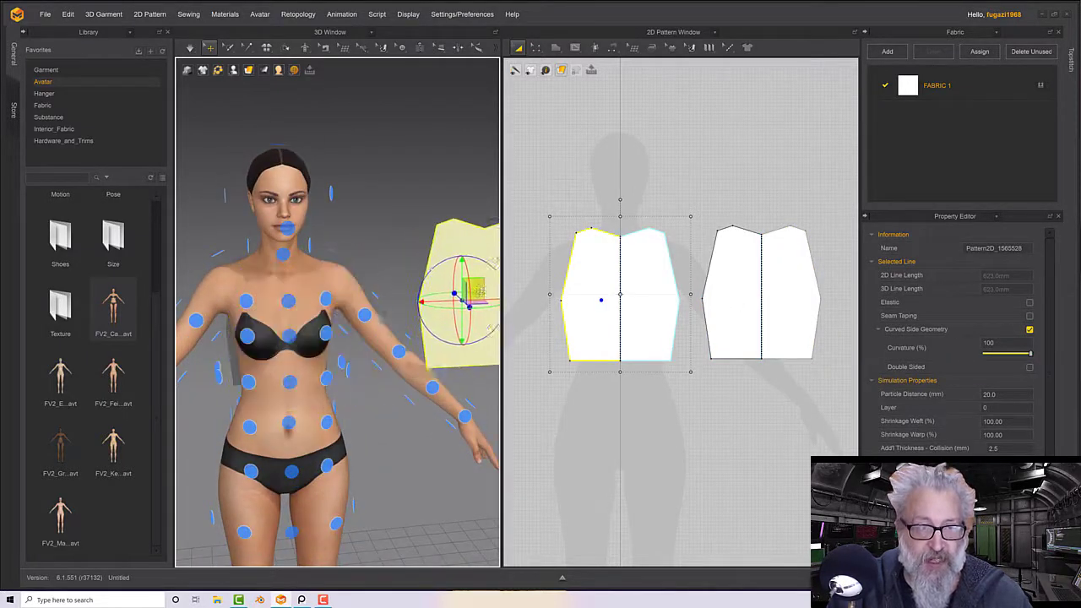
left_click(289, 336)
right_click_drag(289, 336, 378, 344)
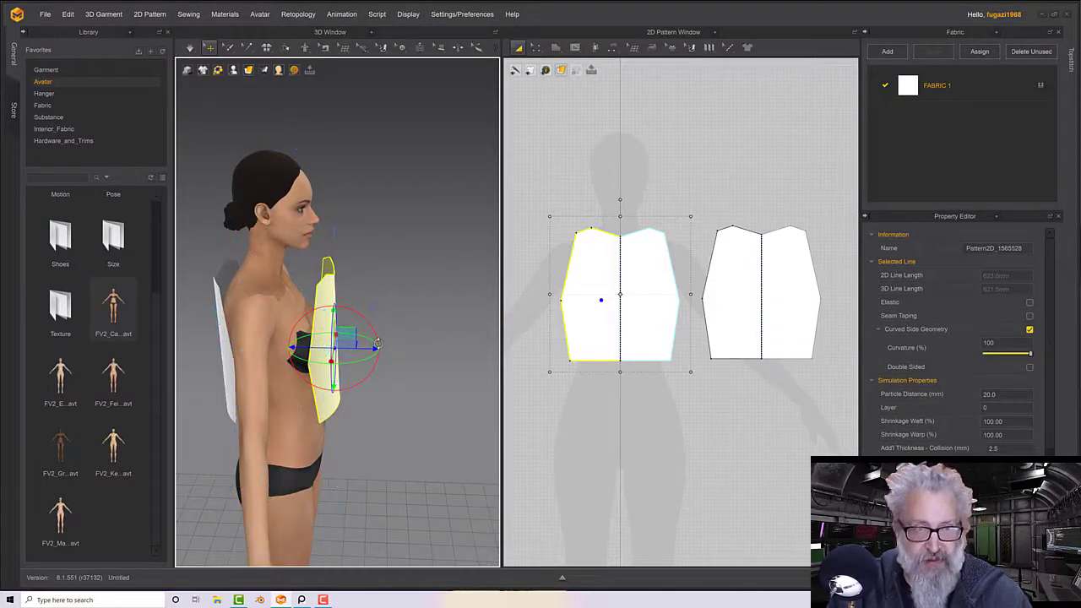
Sew the lower side edges of the front bodice to the matching side edges of the back bodice with Segment Sewing
mouse_move(378, 344)
right_mouse_down()
mouse_move(362, 332)
mouse_move(353, 355)
mouse_move(334, 325)
mouse_move(372, 326)
mouse_move(359, 338)
mouse_move(387, 338)
right_mouse_up()
scroll(387, 338, "up", 3)
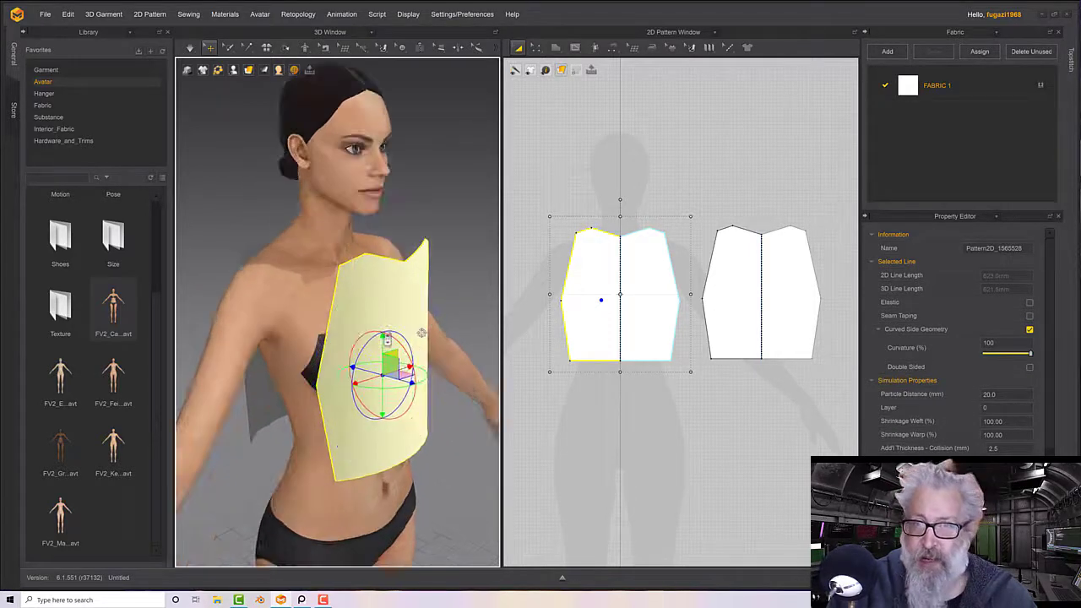
right_click_drag(469, 285, 463, 287)
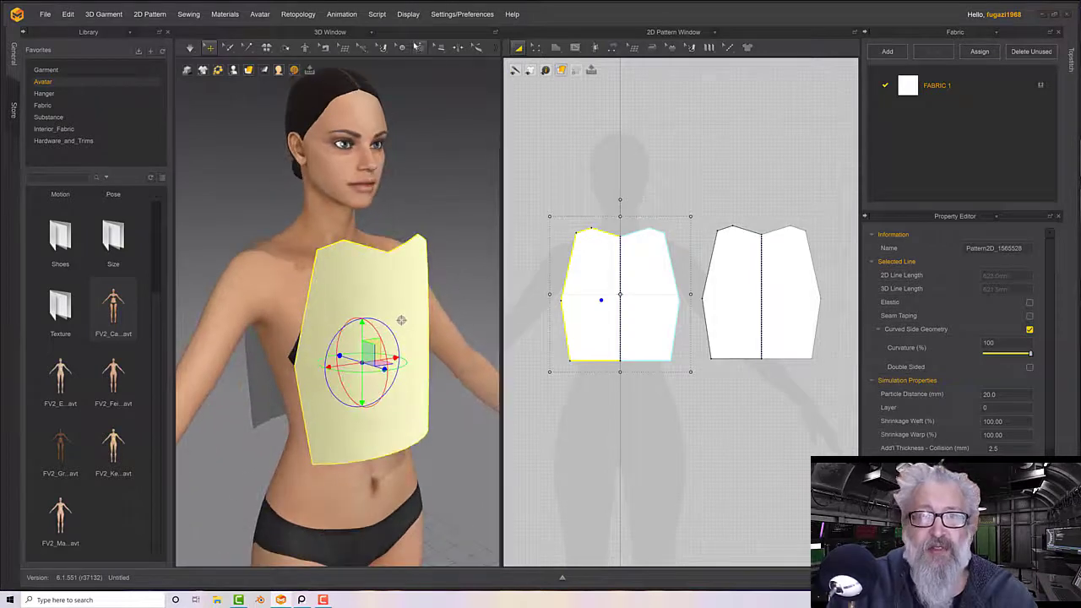
left_click(613, 48)
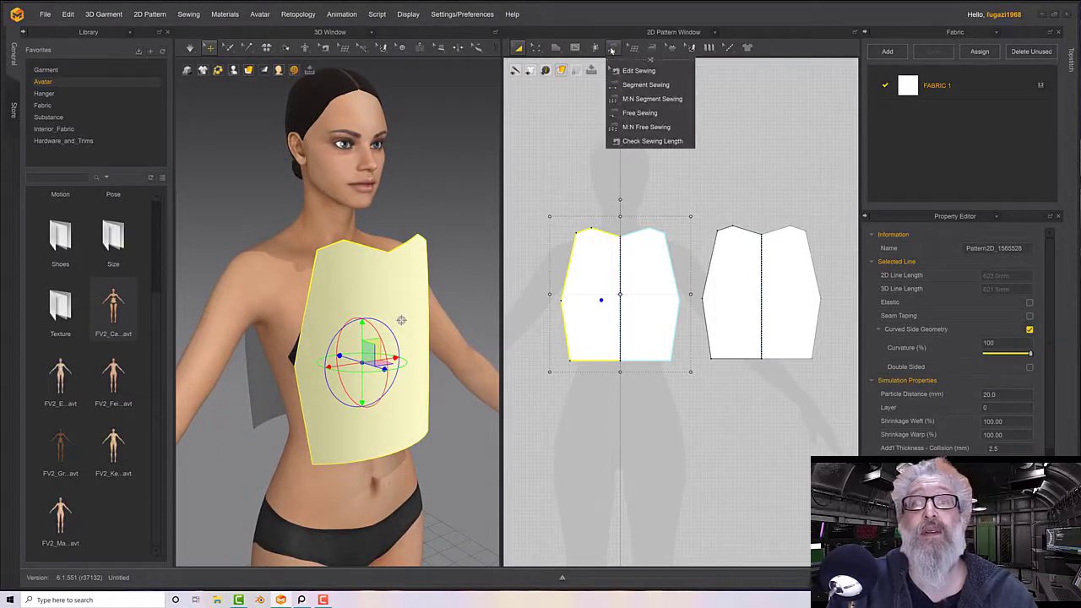
left_click(644, 85)
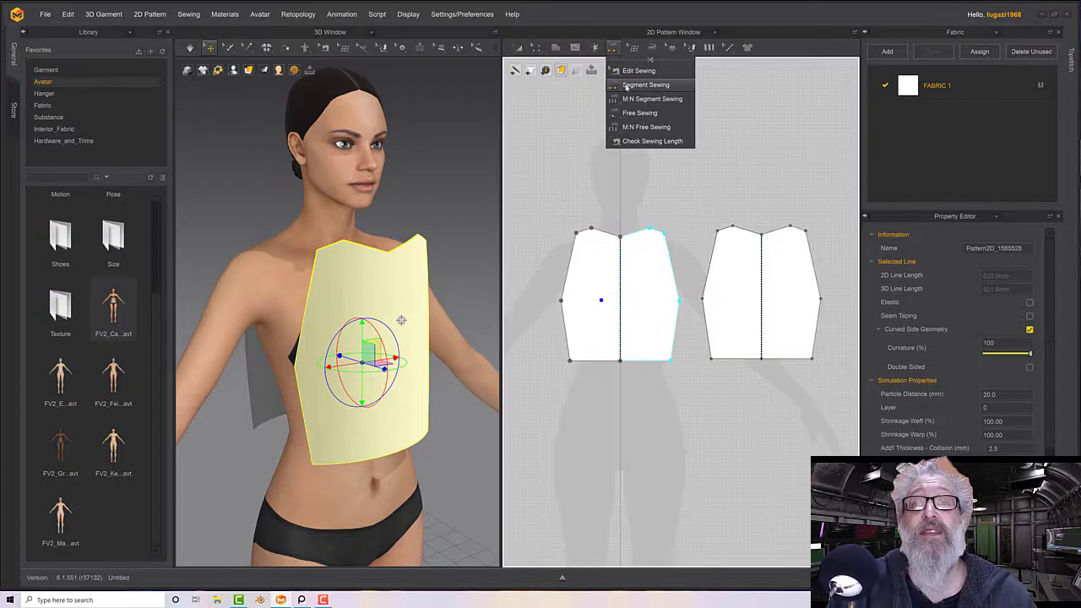
left_click(686, 321)
left_click(708, 316)
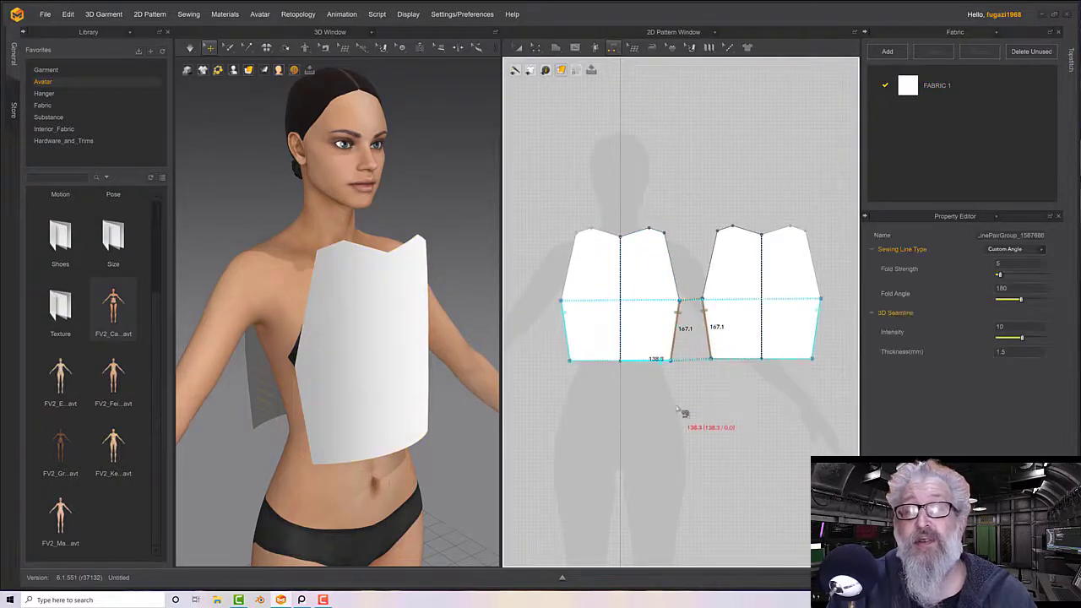
Sew the front bodice's shoulder edges to the back bodice's shoulder edges
left_click(655, 230)
left_click(733, 228)
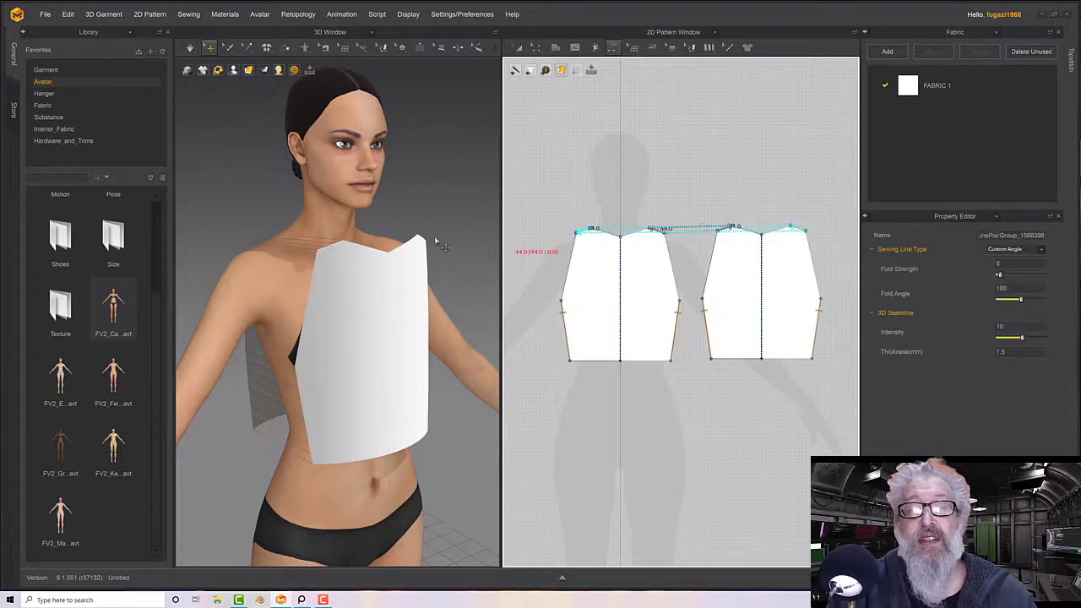
mouse_move(435, 239)
right_mouse_down()
mouse_move(309, 236)
mouse_move(432, 229)
right_mouse_up()
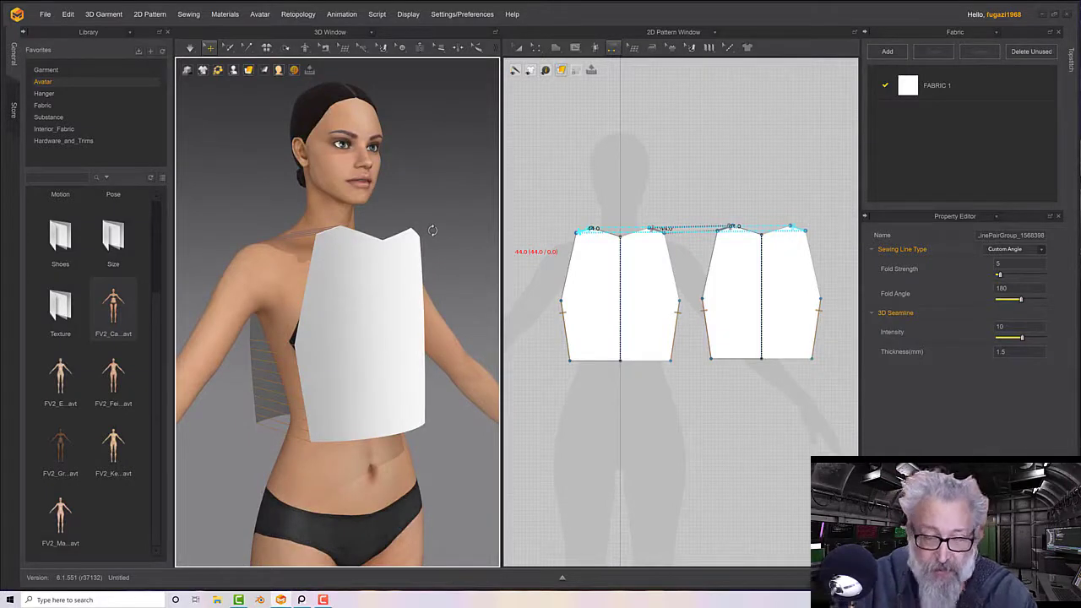
mouse_move(427, 241)
right_mouse_down()
mouse_move(325, 240)
mouse_move(485, 237)
mouse_move(361, 232)
right_mouse_up()
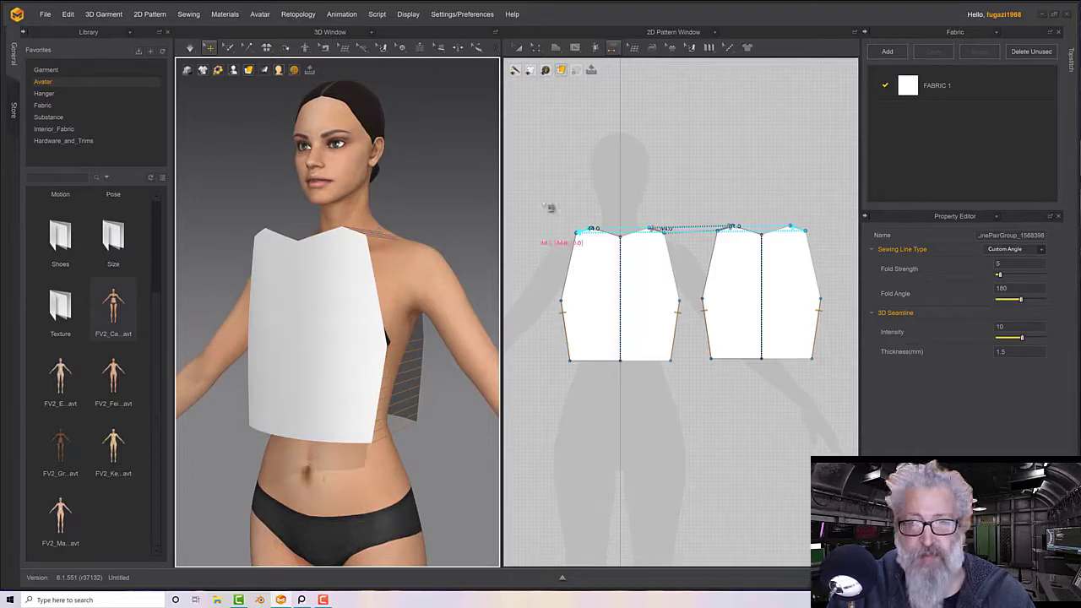
Widen the front and back bodice pieces by moving their lower side edges slightly outward with Edit Pattern
left_click(535, 48)
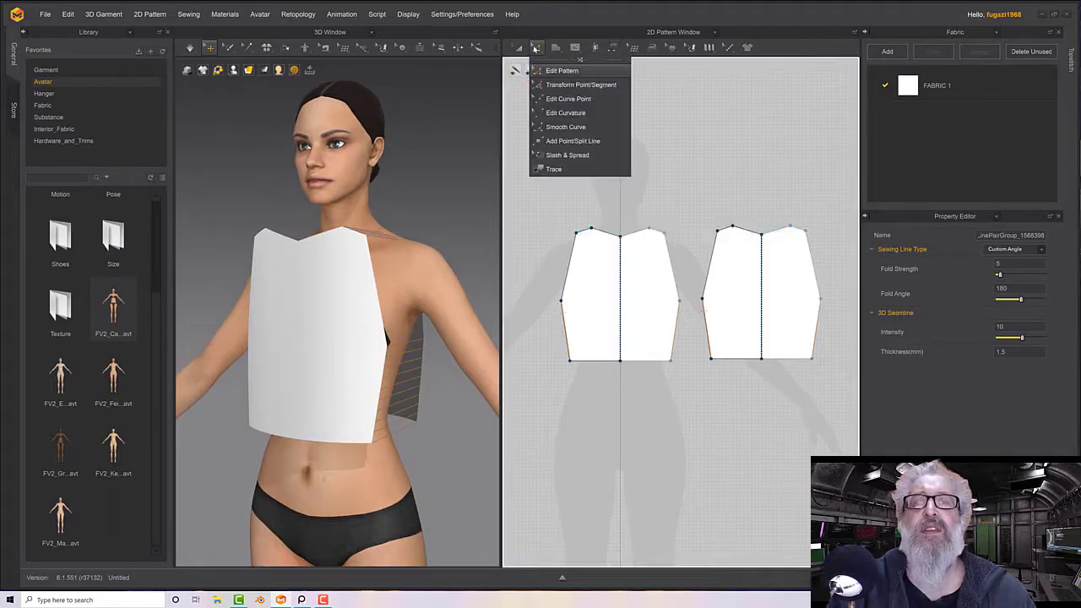
left_click(542, 347)
left_click(569, 338)
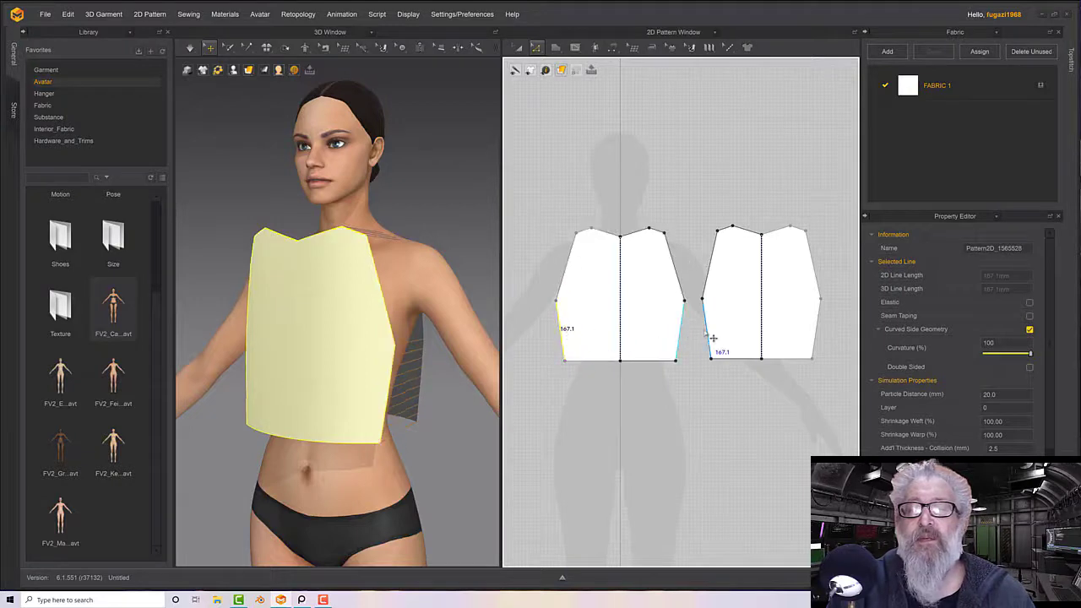
left_click(711, 338)
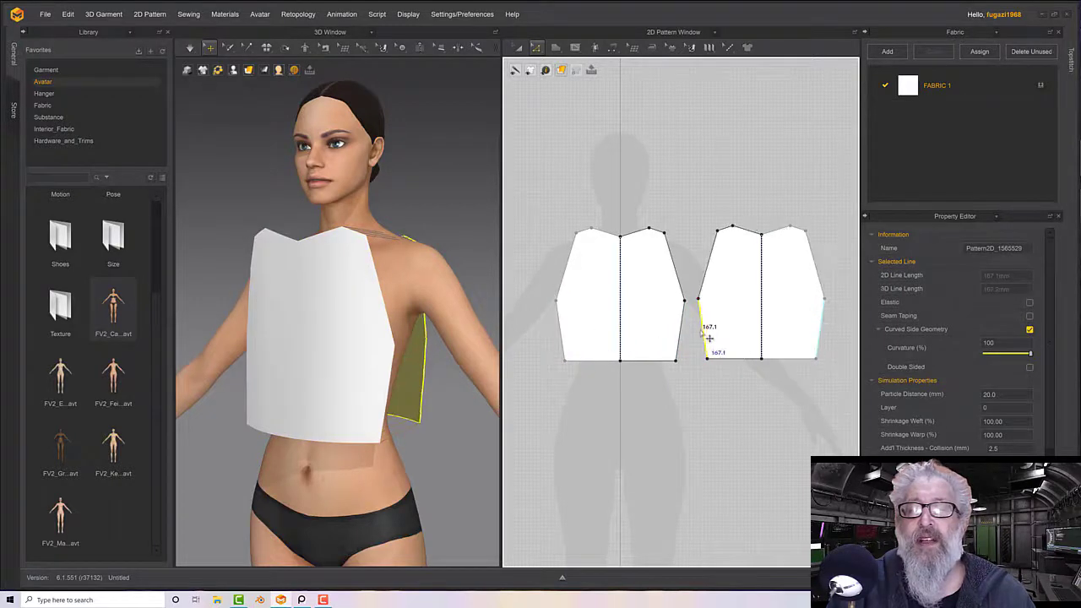
Simulate the sewn garment to drape the bodice around the avatar's torso
key("space")
key("space")
right_click_drag(477, 355, 419, 331)
key("space")
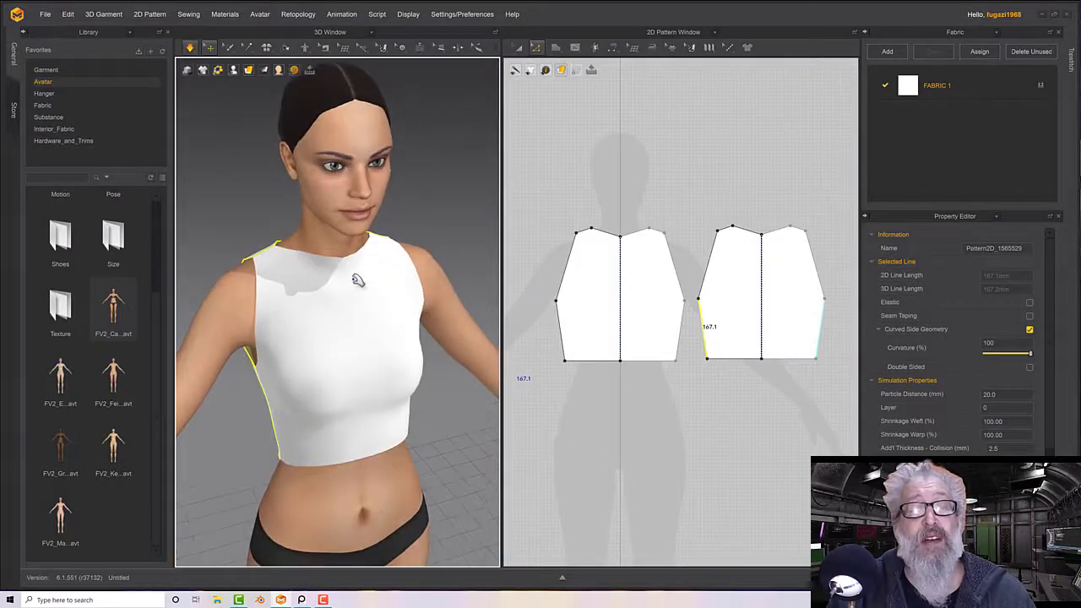
Pull the front bodice downward at the chest and hem during simulation to settle it on the torso
left_click_drag(359, 280, 355, 316)
right_click_drag(355, 316, 363, 302)
left_click_drag(363, 386, 354, 450)
right_click_drag(355, 450, 406, 452)
scroll(360, 459, "down", 1)
middle_click_drag(363, 465, 384, 427)
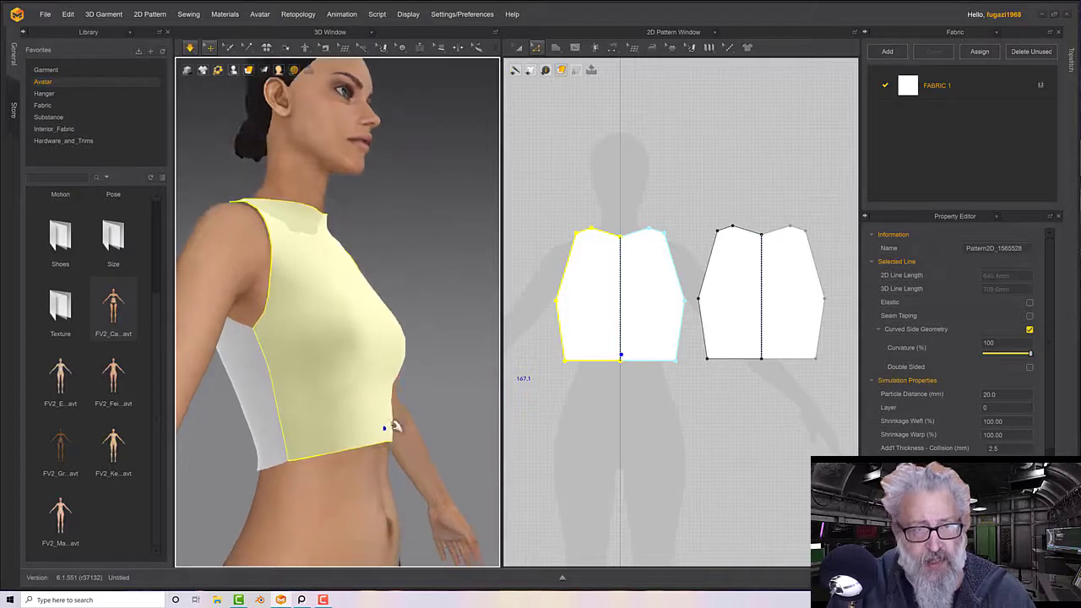
left_click_drag(384, 427, 379, 470)
right_click_drag(325, 422, 430, 417)
left_click(359, 415)
left_click(460, 427)
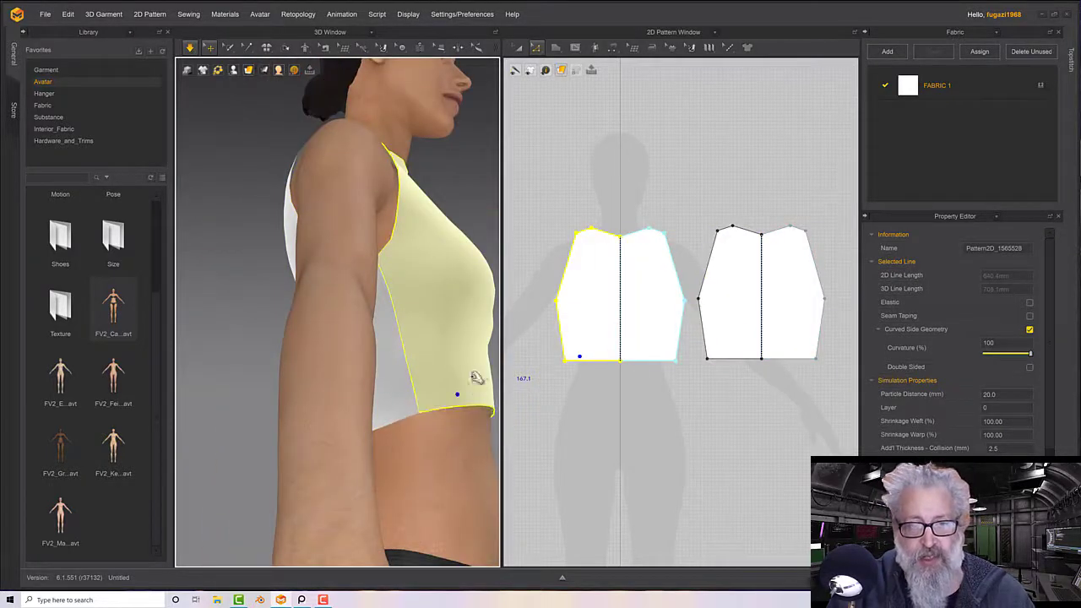
right_click_drag(453, 299, 352, 406)
key("space")
Bend the front bodice's neckline into a shallow downward curve with Edit Curvature
mouse_move(543, 51)
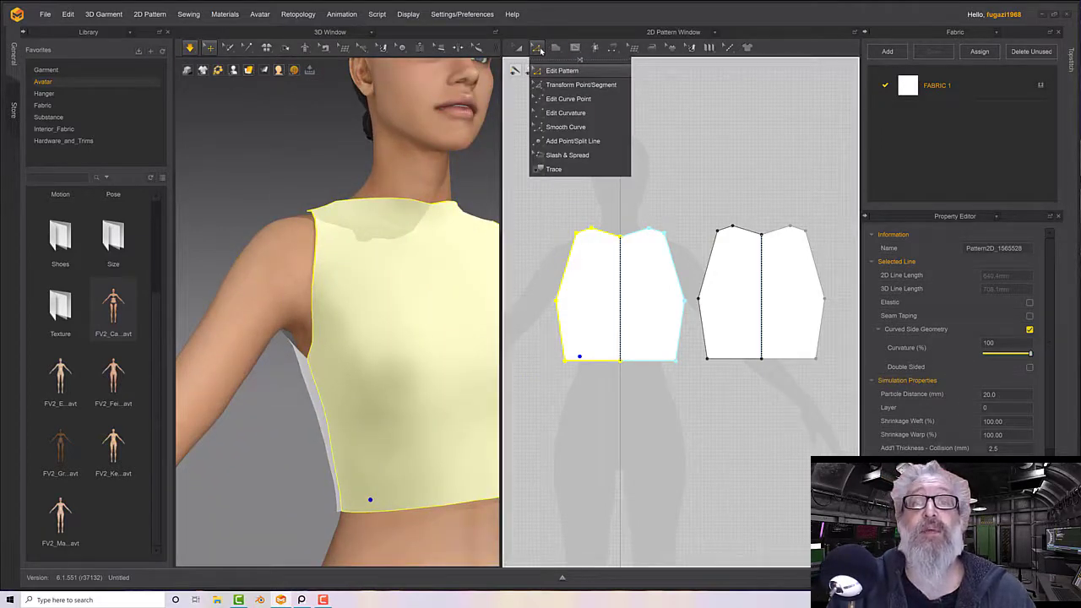
left_click(570, 113)
scroll(642, 278, "up", 5)
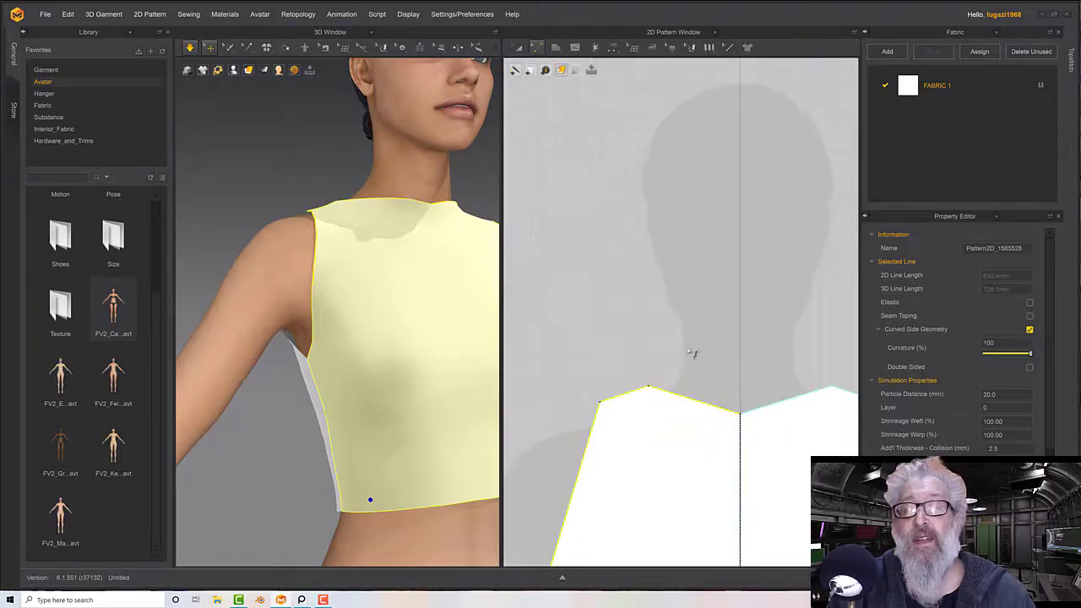
middle_click_drag(691, 352, 659, 254)
left_click_drag(665, 303, 657, 312)
Bend the back bodice's neckline into a matching shallow curve about 86 mm long per half
right_click_drag(466, 272, 563, 283)
middle_click_drag(720, 244, 442, 244)
middle_click_drag(807, 265, 590, 231)
left_click_drag(660, 278, 658, 297)
scroll(630, 295, "down", 3)
scroll(374, 310, "down", 3)
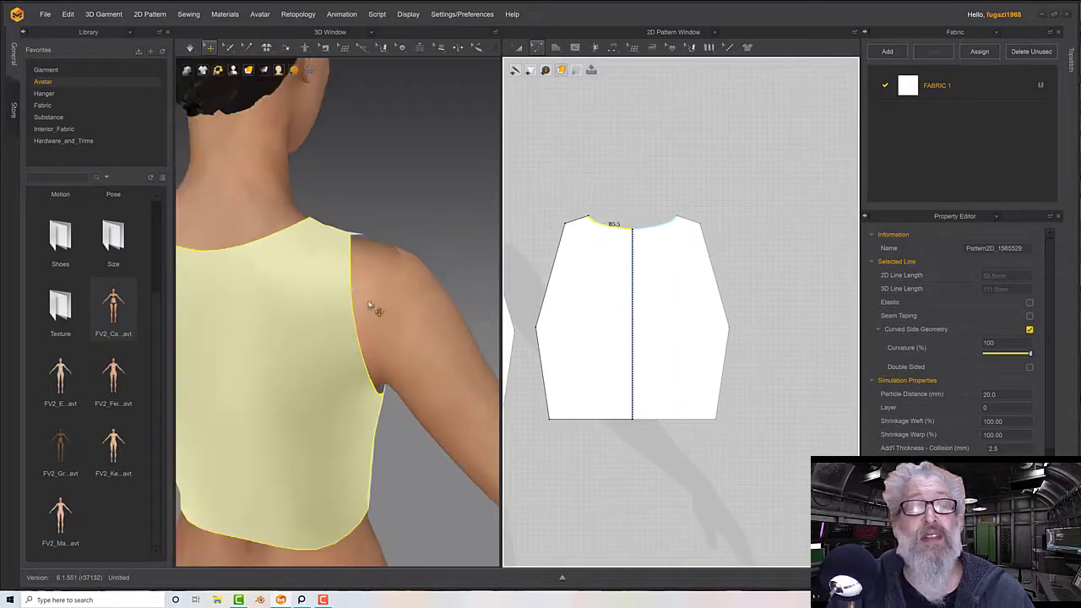
Raise the underarm points of the front and back bodice pieces together and simulate the new fit
right_click_drag(374, 309, 310, 290)
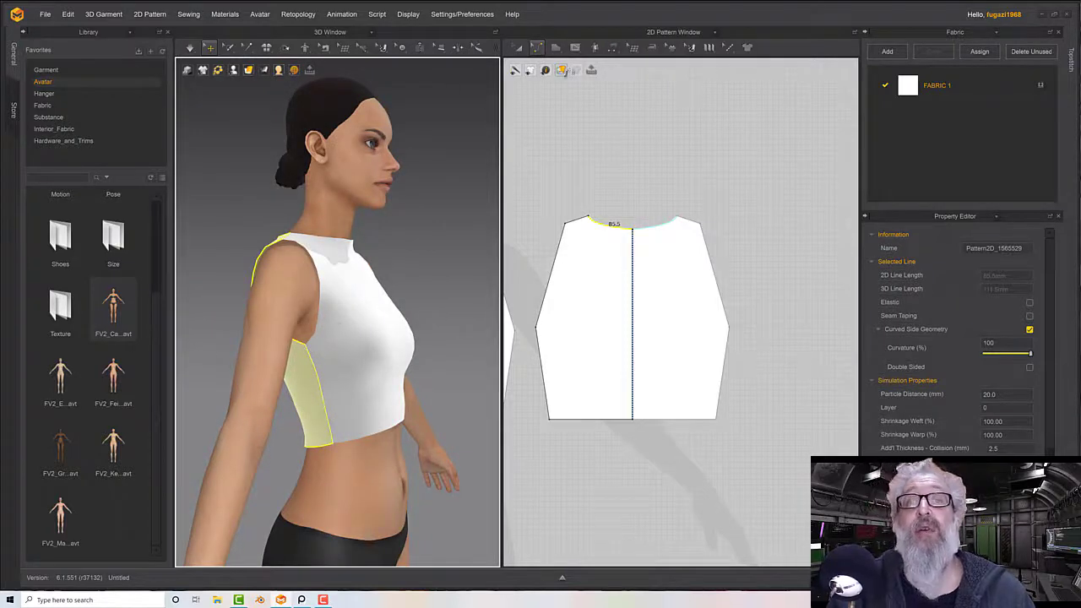
left_click(537, 47)
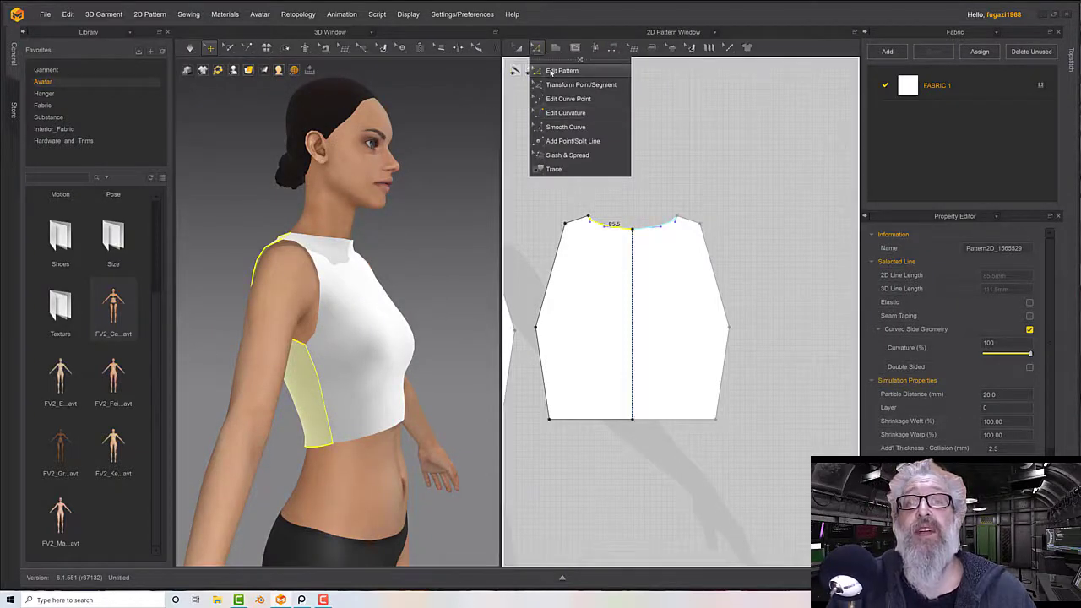
middle_click_drag(562, 303, 818, 232)
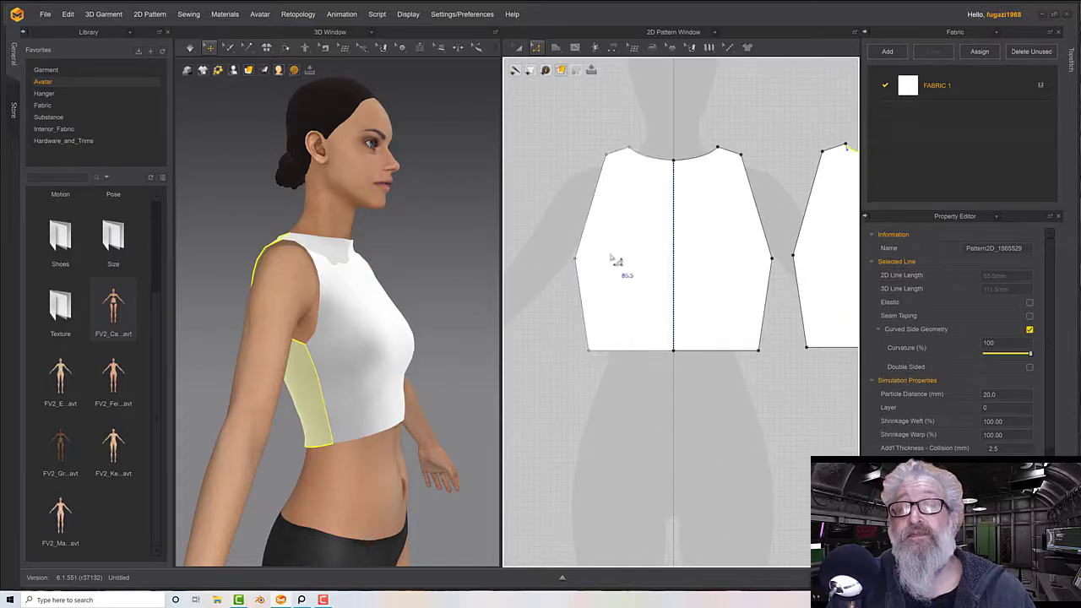
left_click(583, 264)
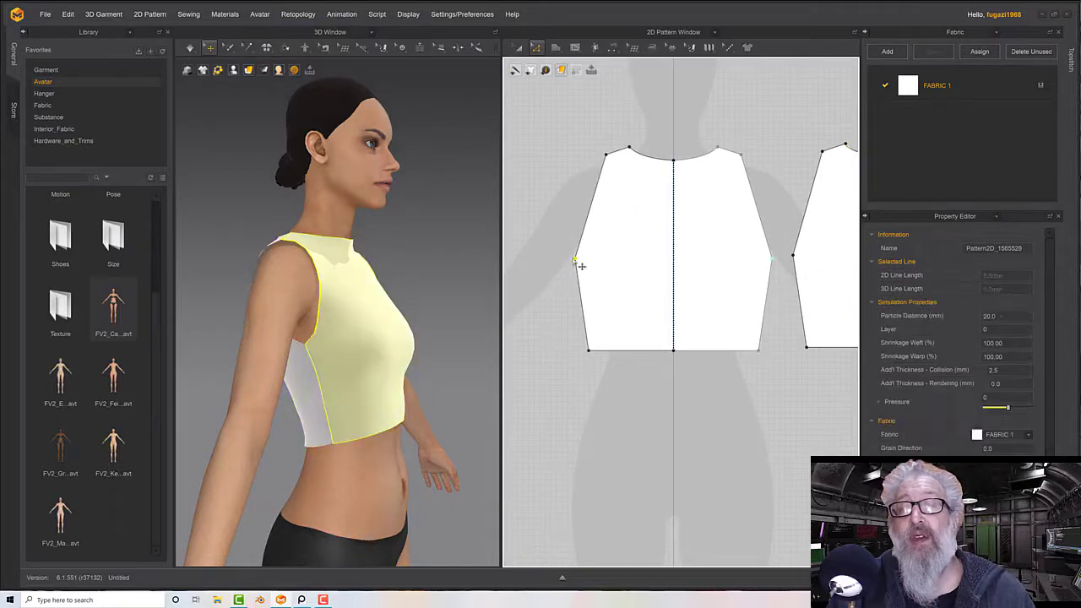
left_click(801, 262, "shift")
left_click_drag(801, 262, 799, 251)
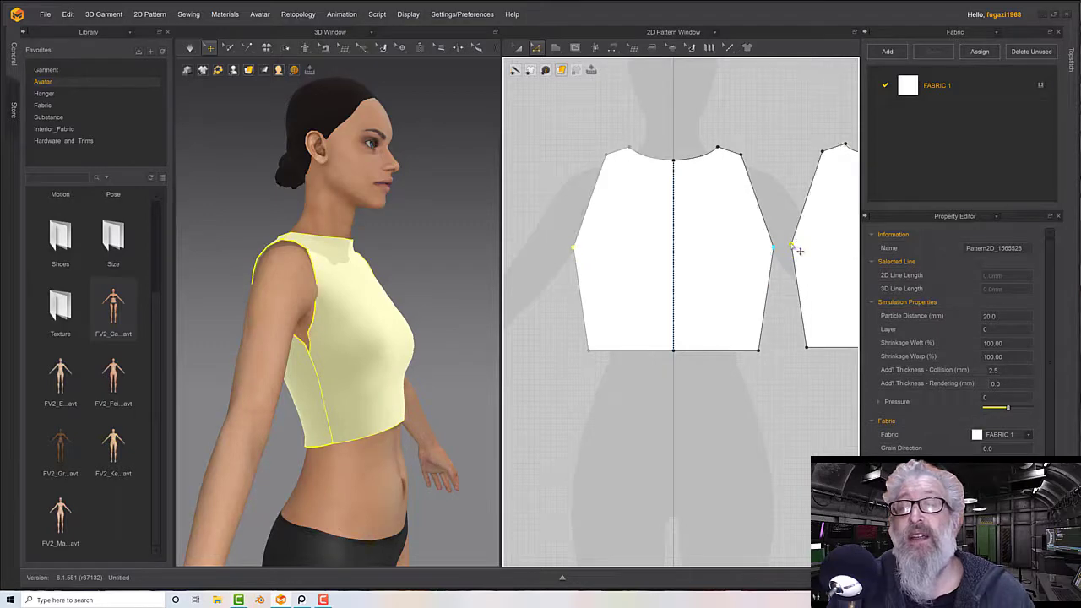
key("space")
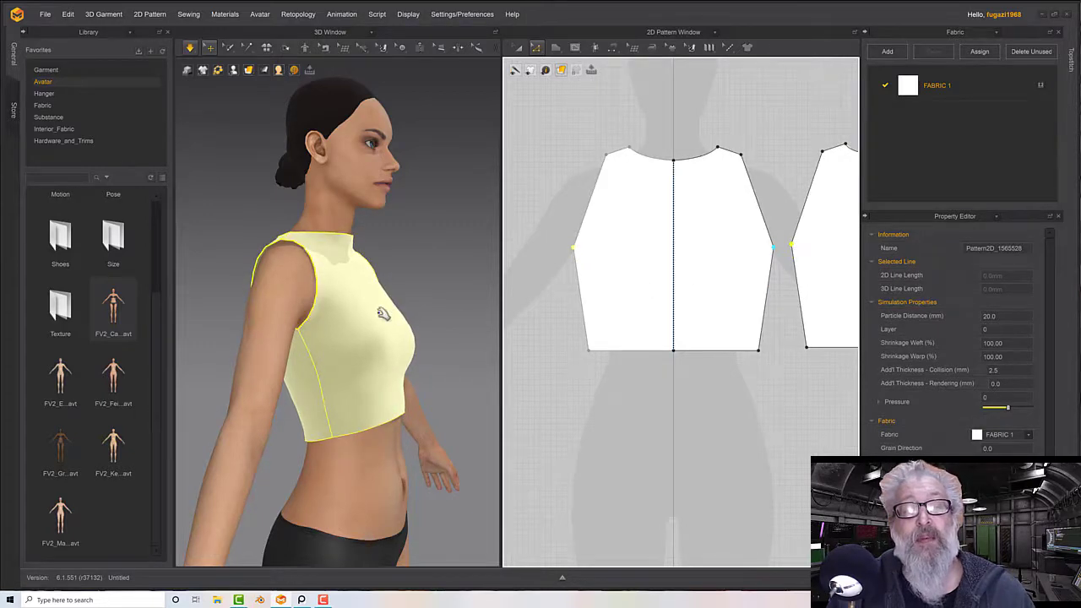
right_click_drag(380, 311, 295, 330)
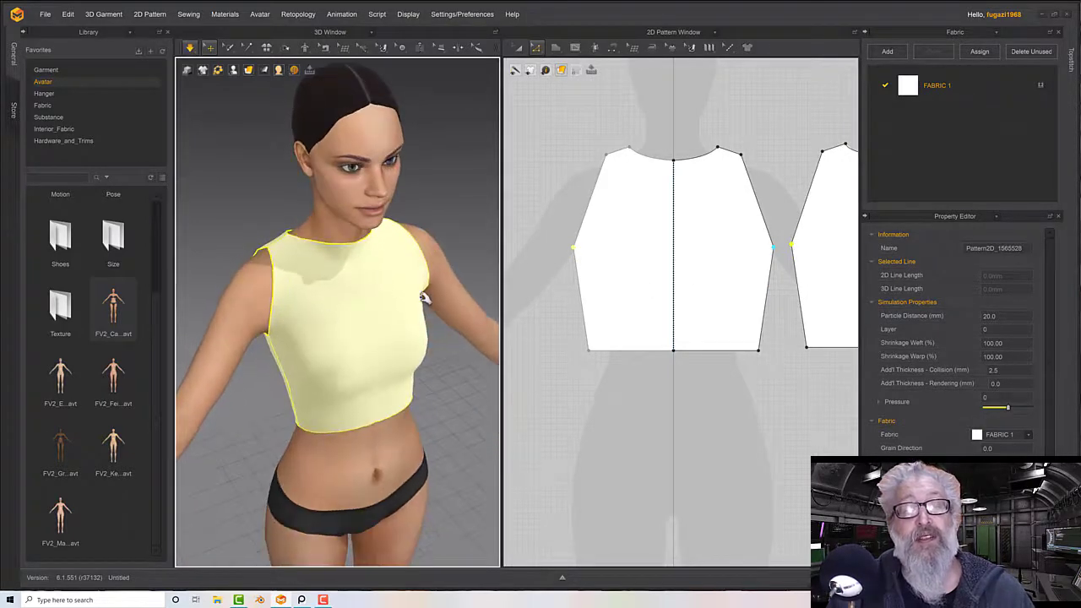
Curve the front bodice's armhole edges inward to about 184 mm each with Edit Curvature
left_click(536, 47)
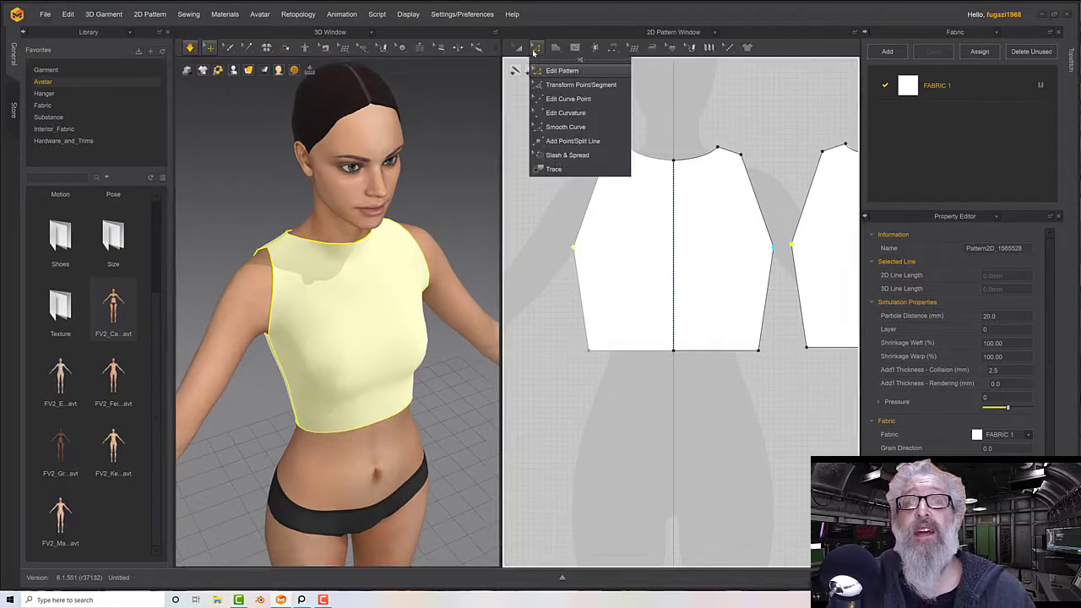
left_click(565, 116)
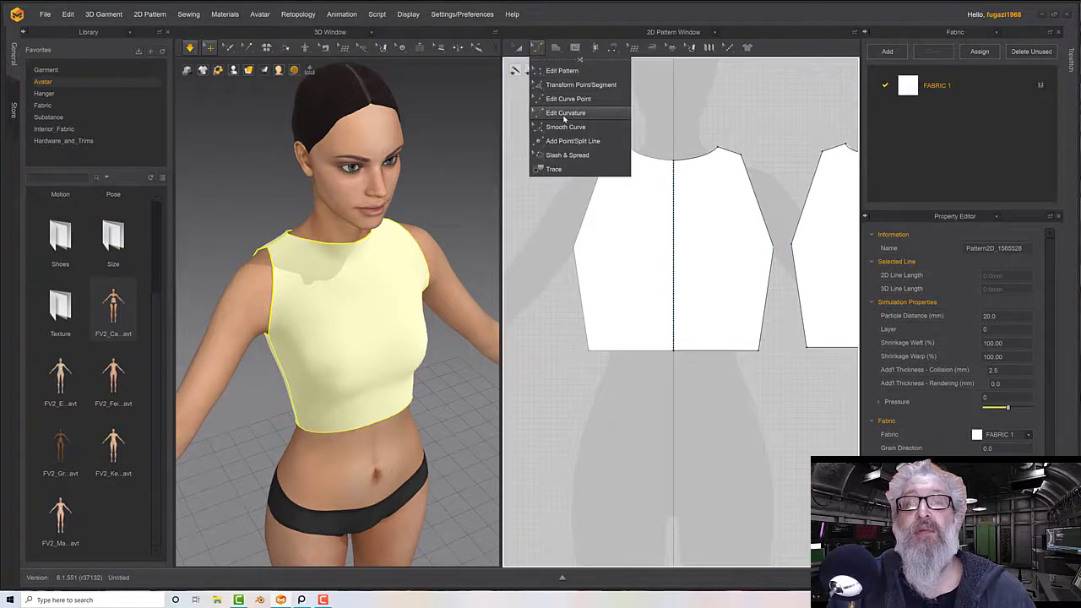
left_click(591, 233)
left_click_drag(594, 234, 598, 237)
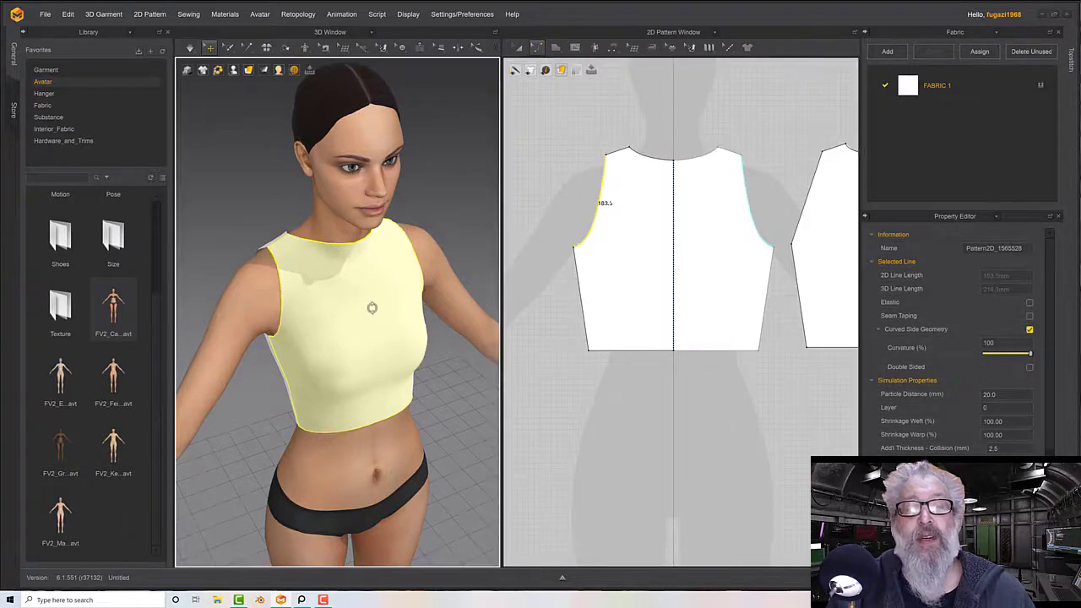
right_click_drag(370, 307, 305, 328)
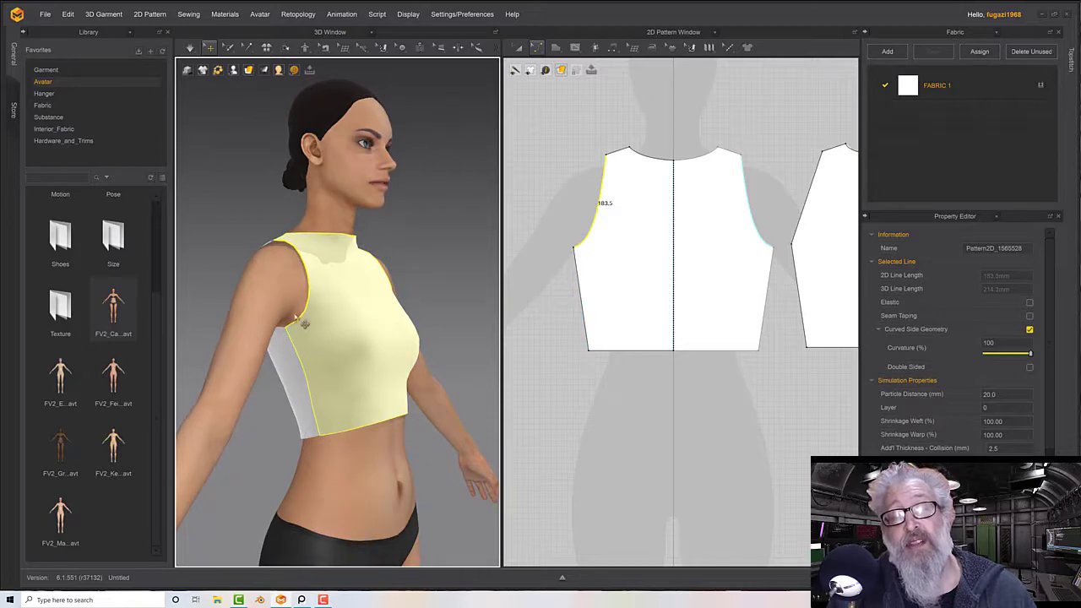
Curve the back bodice's armhole edges inward and deepen them near the underarm to about 192 mm each
right_click_drag(292, 335, 397, 320)
middle_click_drag(596, 271, 465, 285)
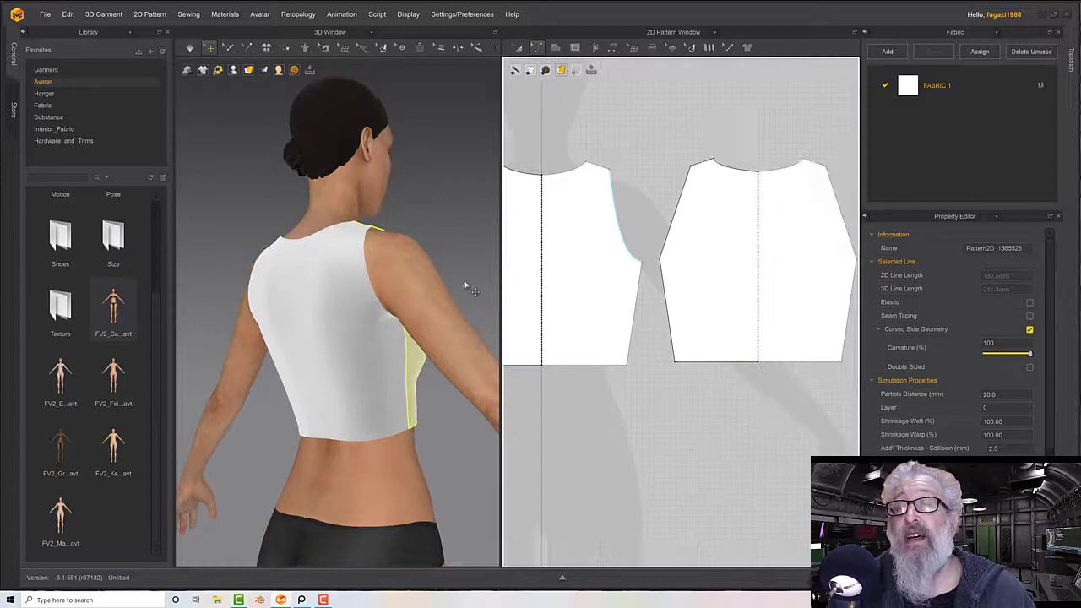
left_click(683, 217)
left_click_drag(690, 214, 691, 214)
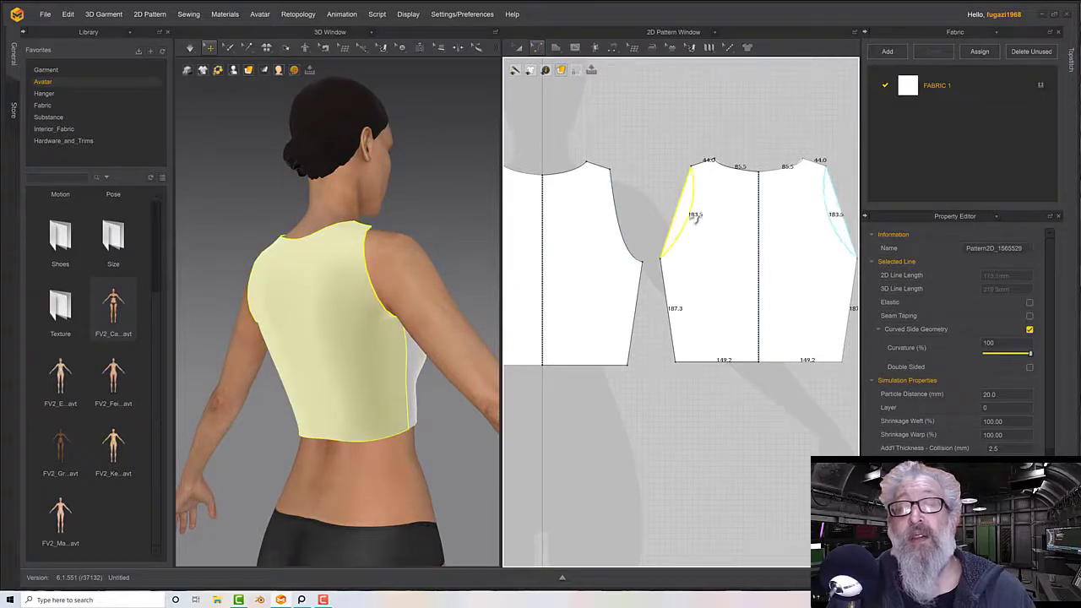
right_click_drag(449, 248, 397, 245)
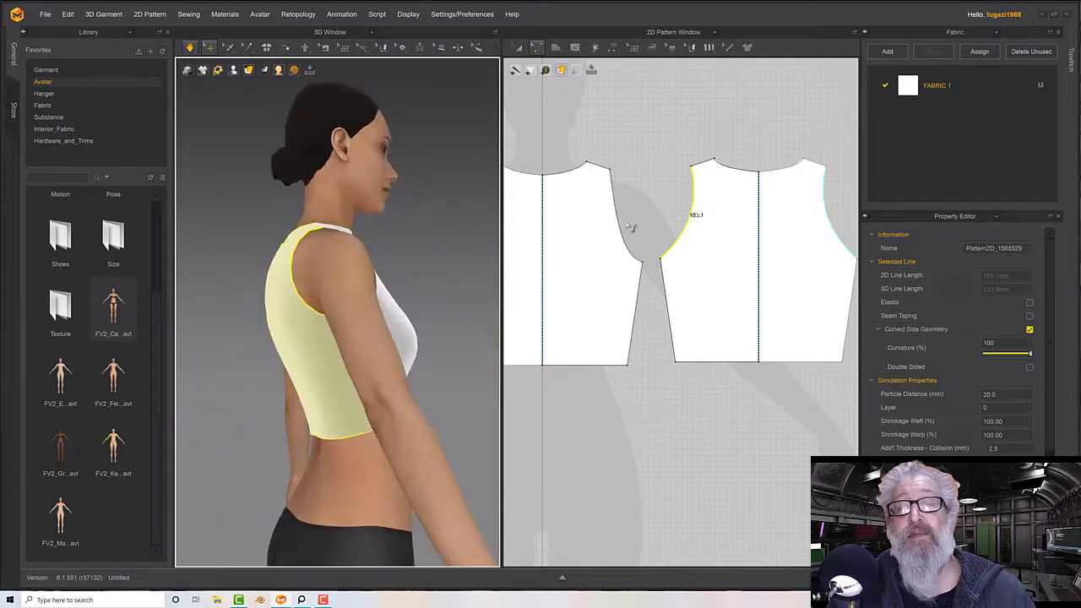
left_click_drag(695, 218, 688, 239)
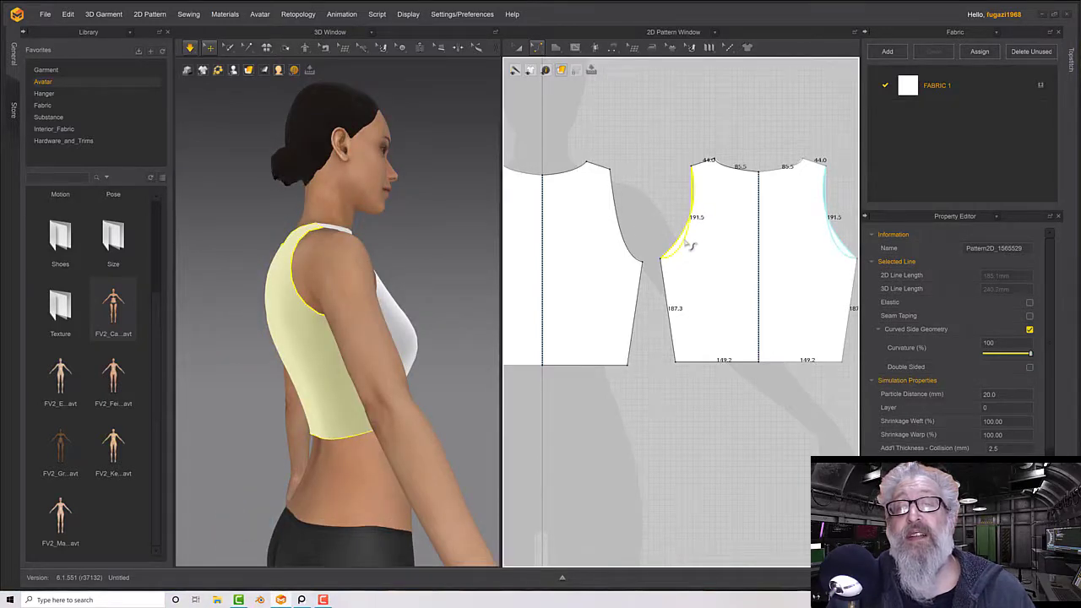
Simulate the reshaped bodice and tug the front hem to settle it on the avatar
right_click_drag(428, 244, 461, 265)
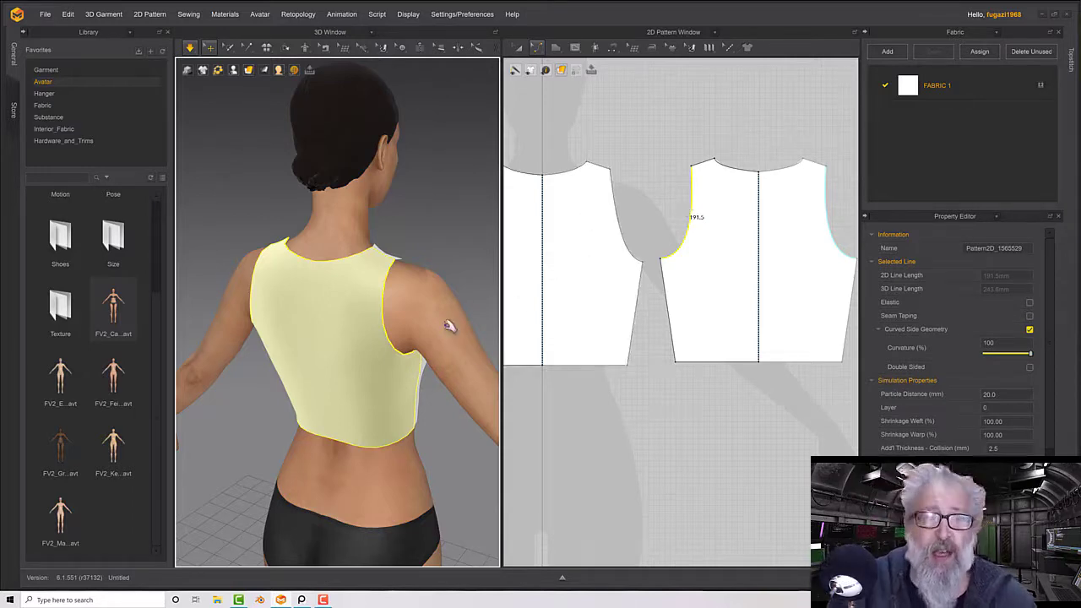
right_click_drag(449, 309, 366, 295)
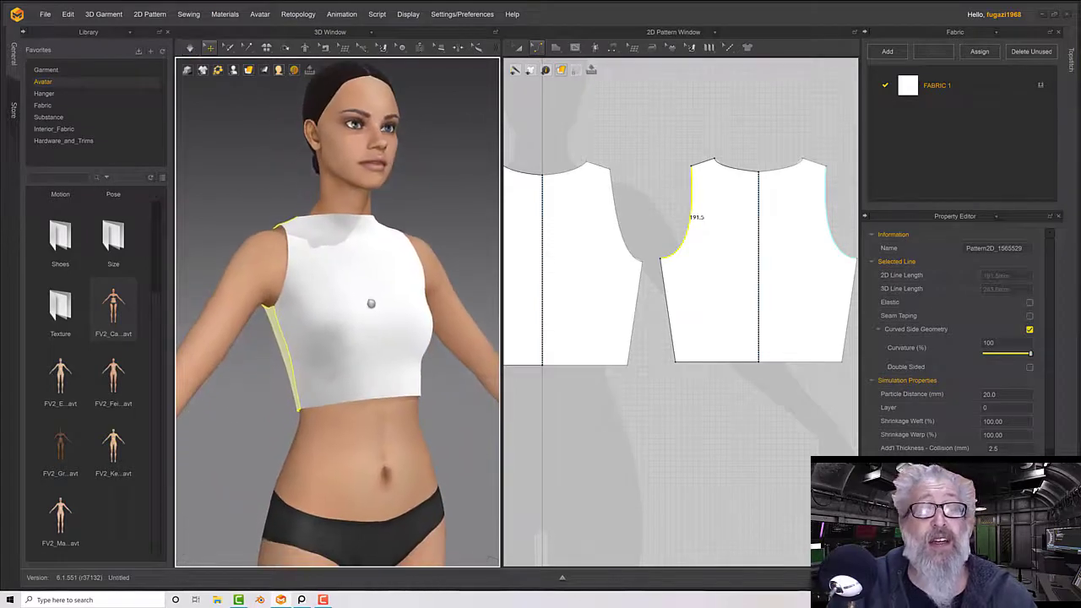
left_click(370, 383)
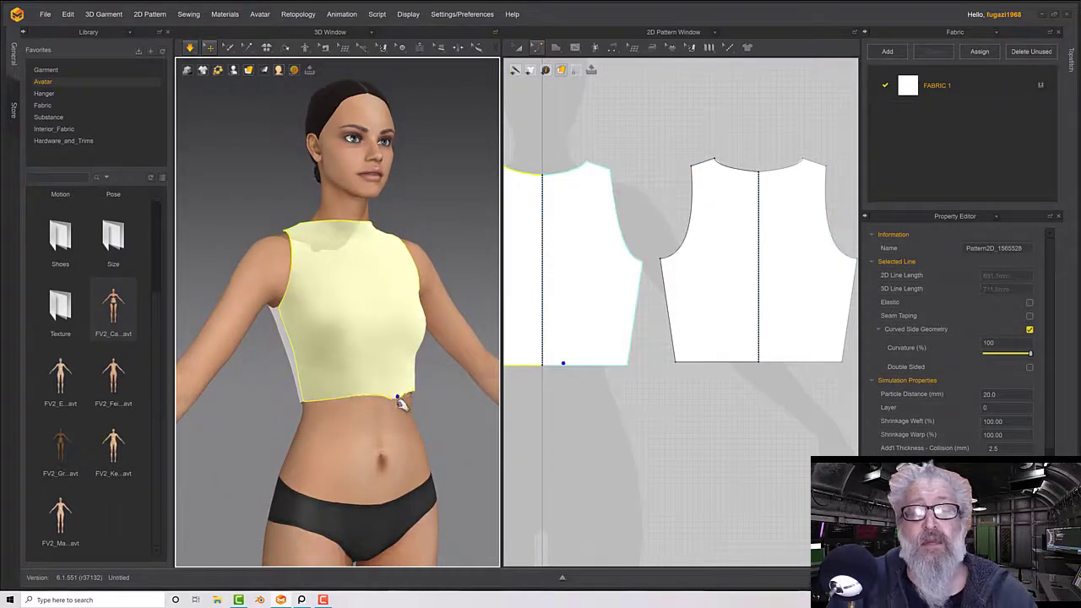
Examine the draped bodice's fit on the avatar from the front, back, side and around the shoulder
right_click_drag(389, 403, 419, 403)
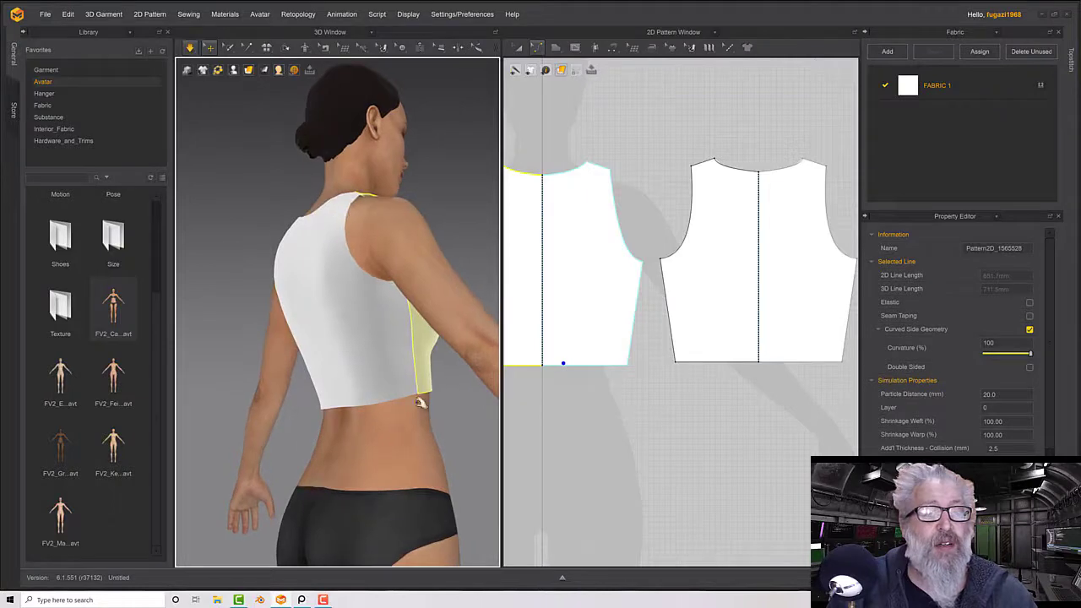
left_click(350, 402)
key("8")
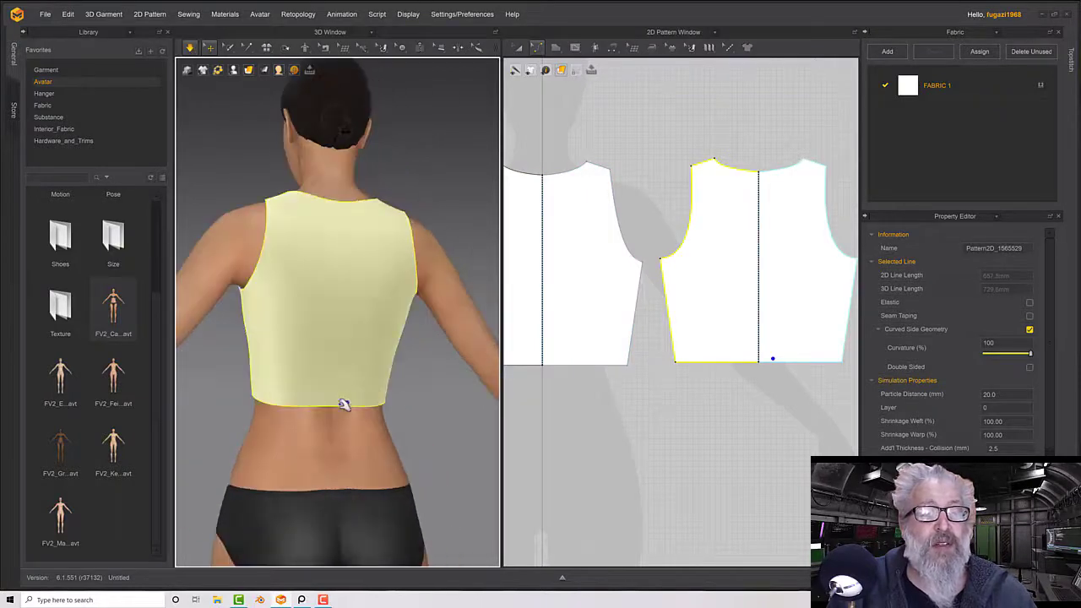
key("2")
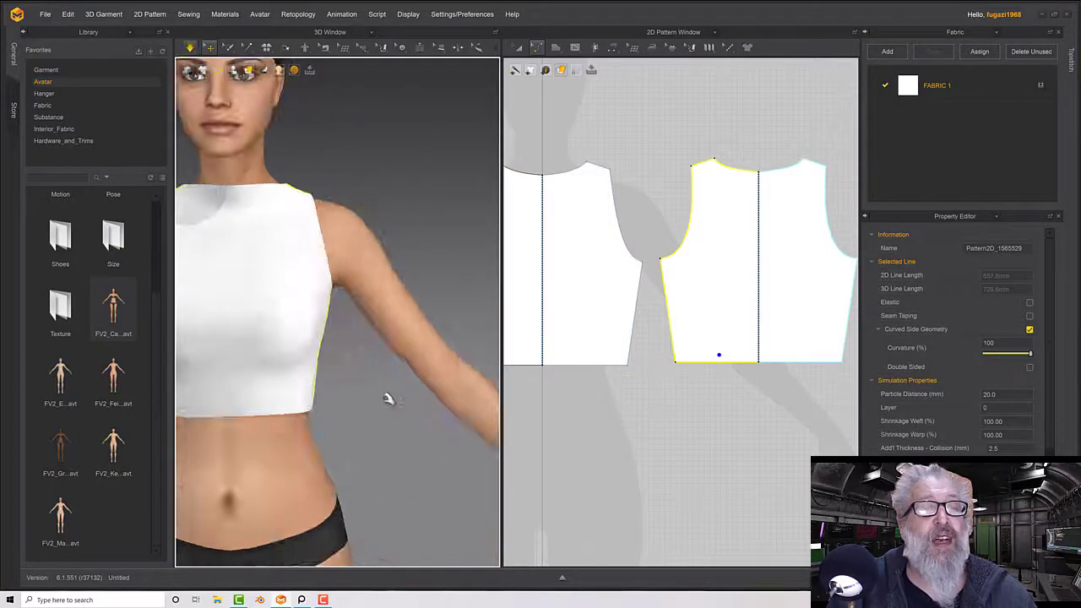
key("space")
right_click_drag(329, 395, 384, 388)
middle_click_drag(356, 359, 381, 377)
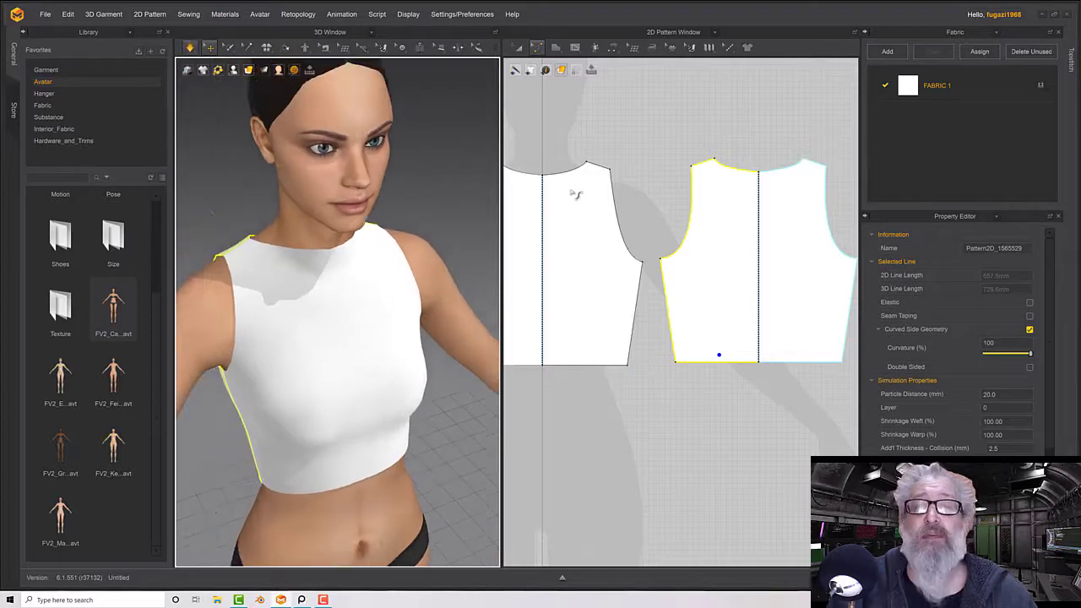
left_click(343, 309)
right_click_drag(340, 314, 407, 318)
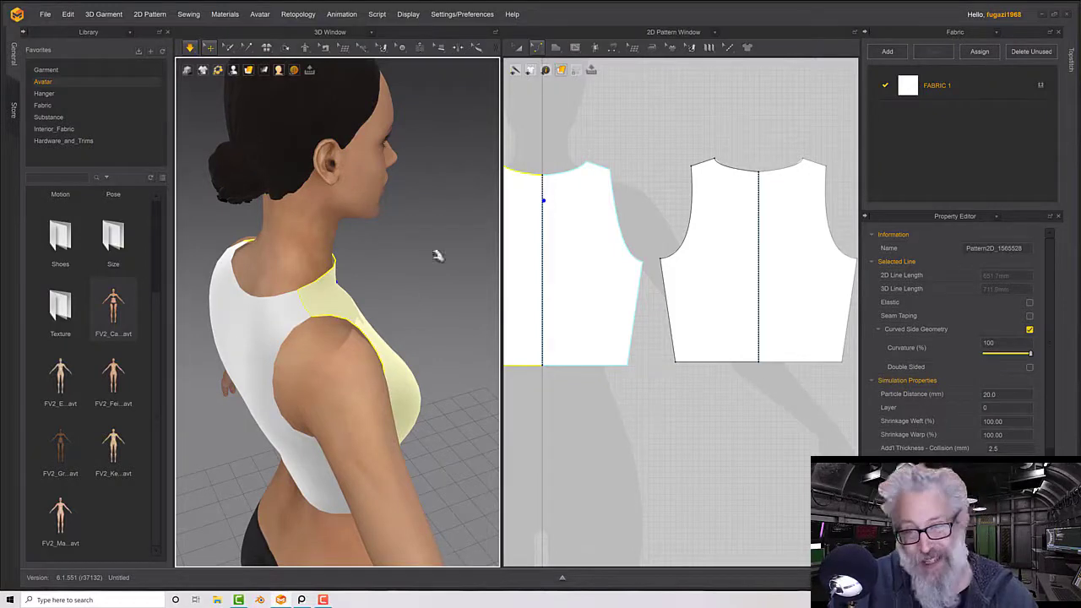
middle_click_drag(637, 182, 634, 211)
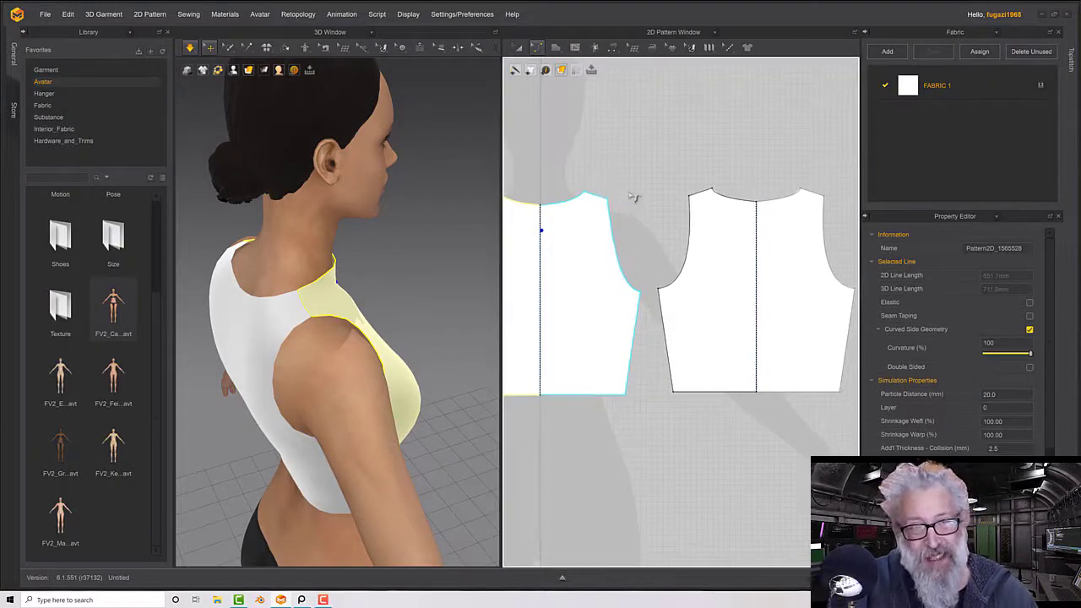
right_click_drag(411, 271, 360, 202)
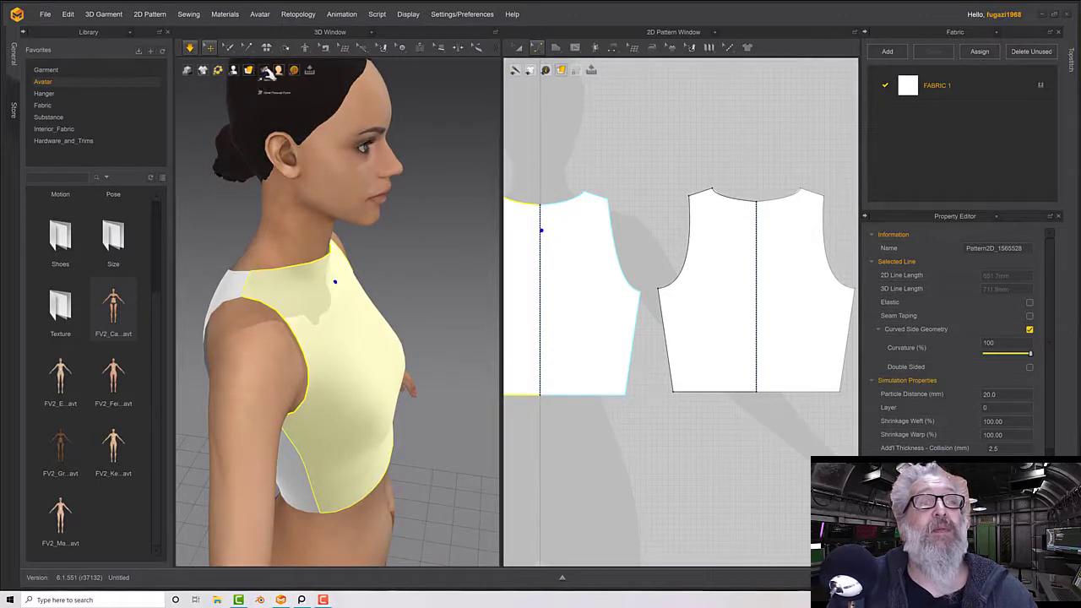
Display the strain map on the garment and inspect the tension across the bodice's front, back and shoulders
left_click(266, 72)
left_click(279, 83)
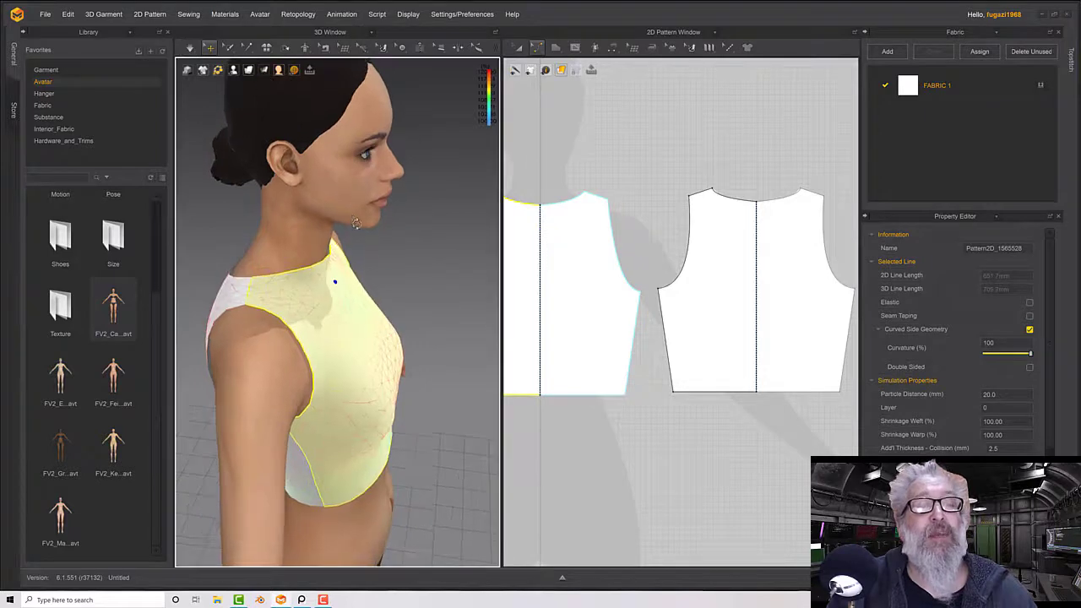
right_click_drag(304, 229, 402, 222)
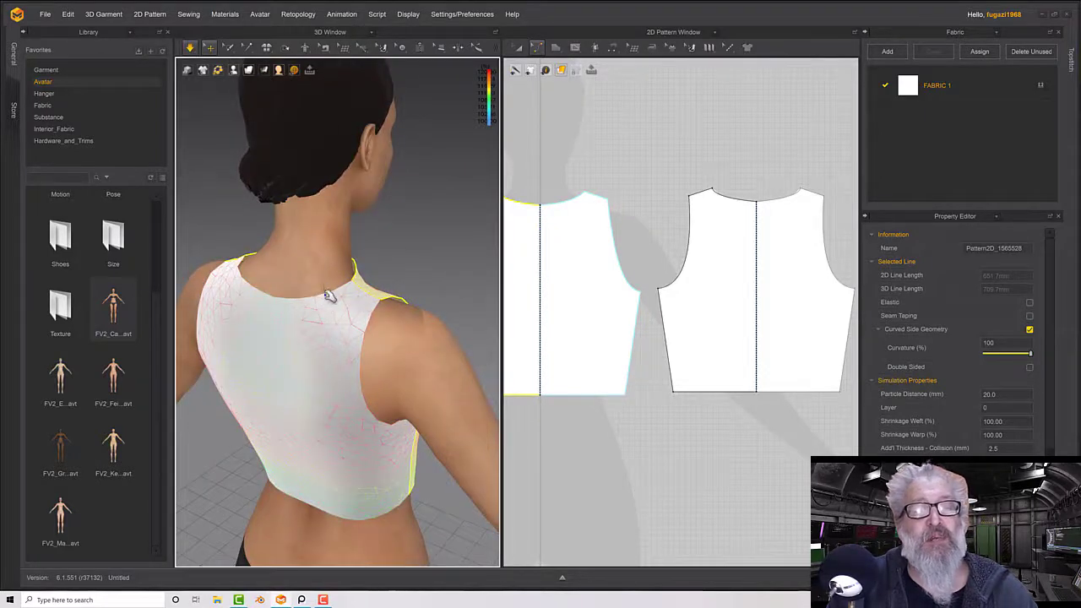
right_click_drag(329, 296, 364, 276)
right_click_drag(352, 351, 415, 342)
right_click_drag(348, 304, 357, 314)
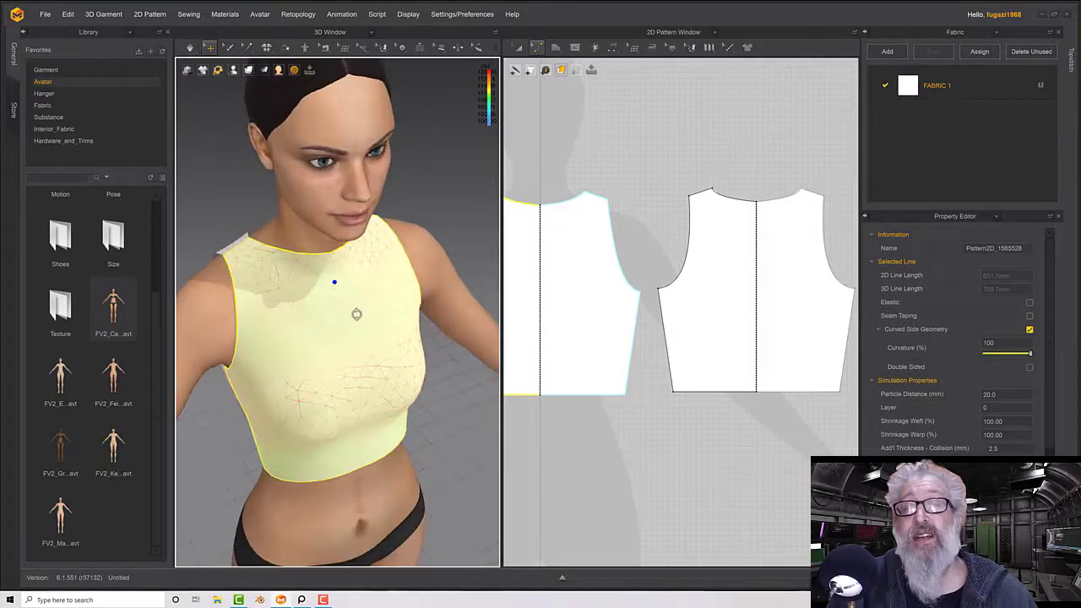
Raise the front and back shoulder lines together on the 2D patterns and tug the front bodice to check the looser fit
left_click(537, 48)
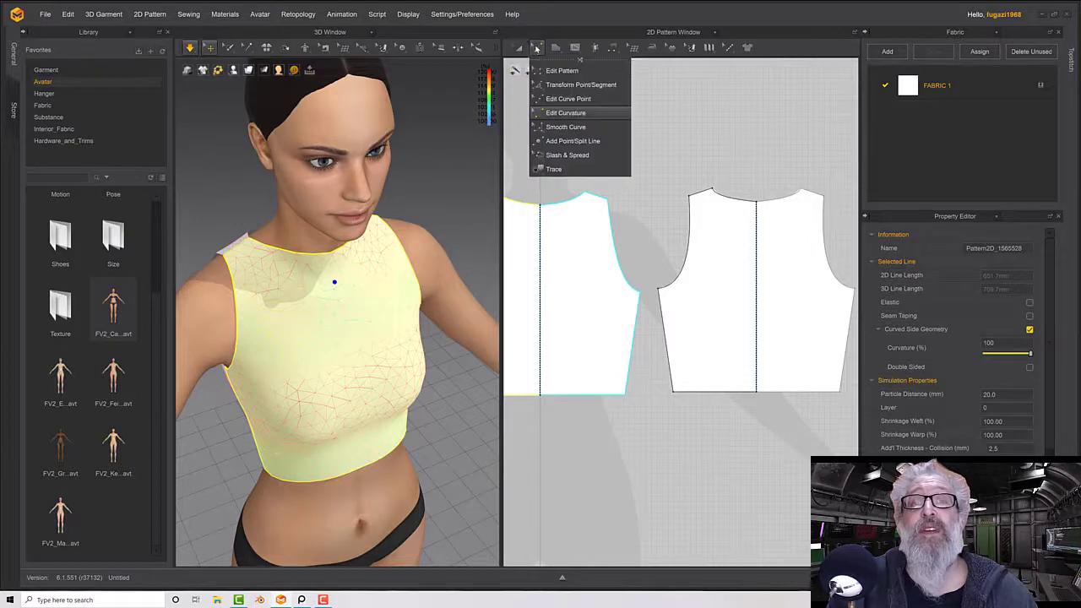
left_click(567, 99)
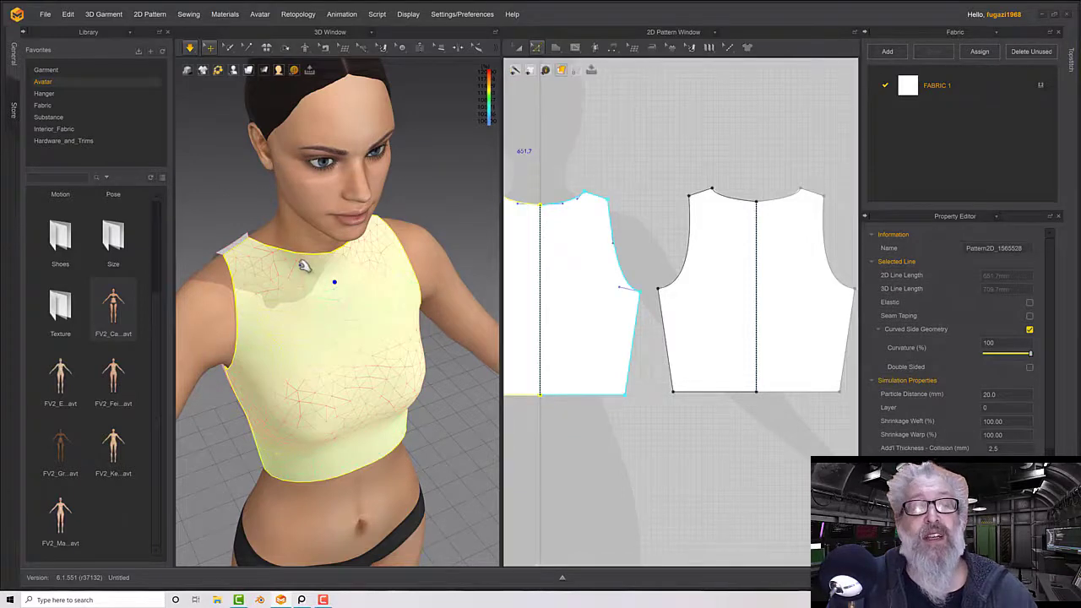
right_click_drag(303, 247, 244, 269)
left_click(644, 156)
left_click(602, 198)
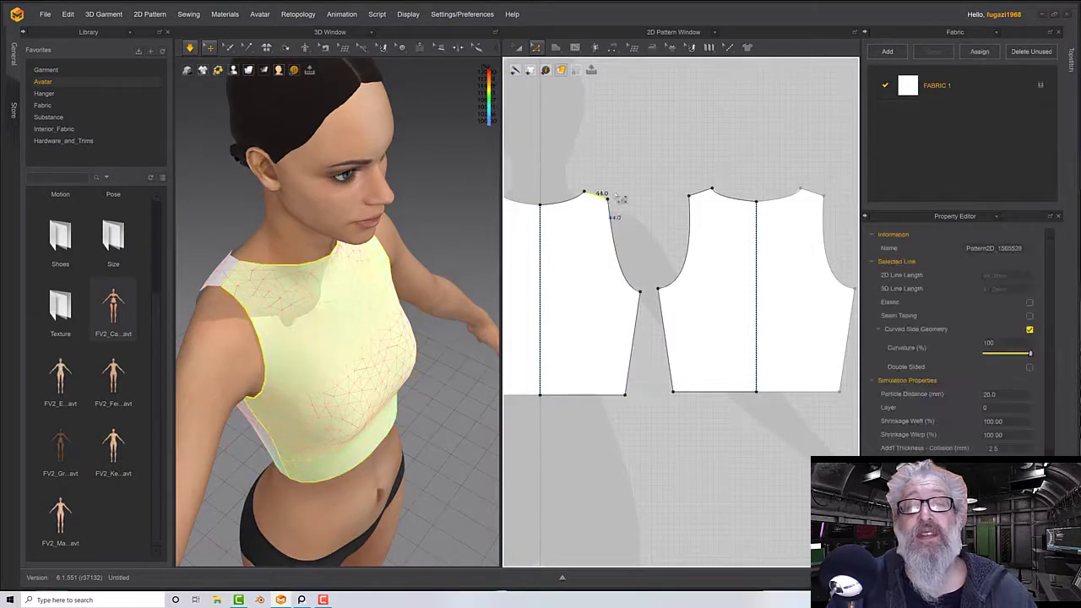
middle_click_drag(632, 166, 667, 161)
left_click(740, 189, "shift")
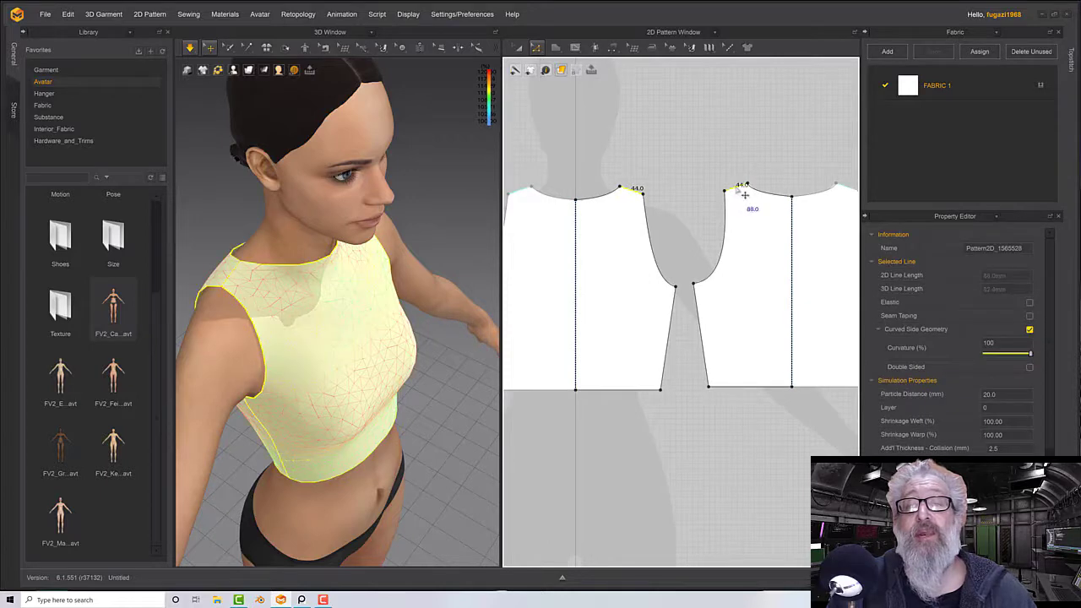
left_click_drag(737, 190, 737, 183)
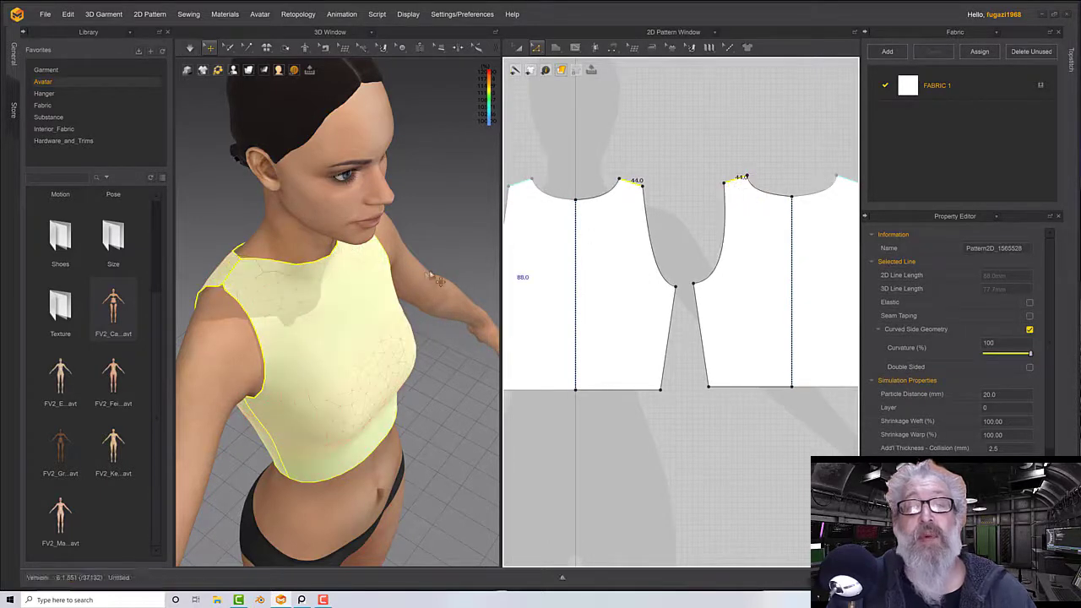
right_click_drag(426, 276, 413, 297)
left_click(386, 301)
right_click_drag(440, 262, 430, 255)
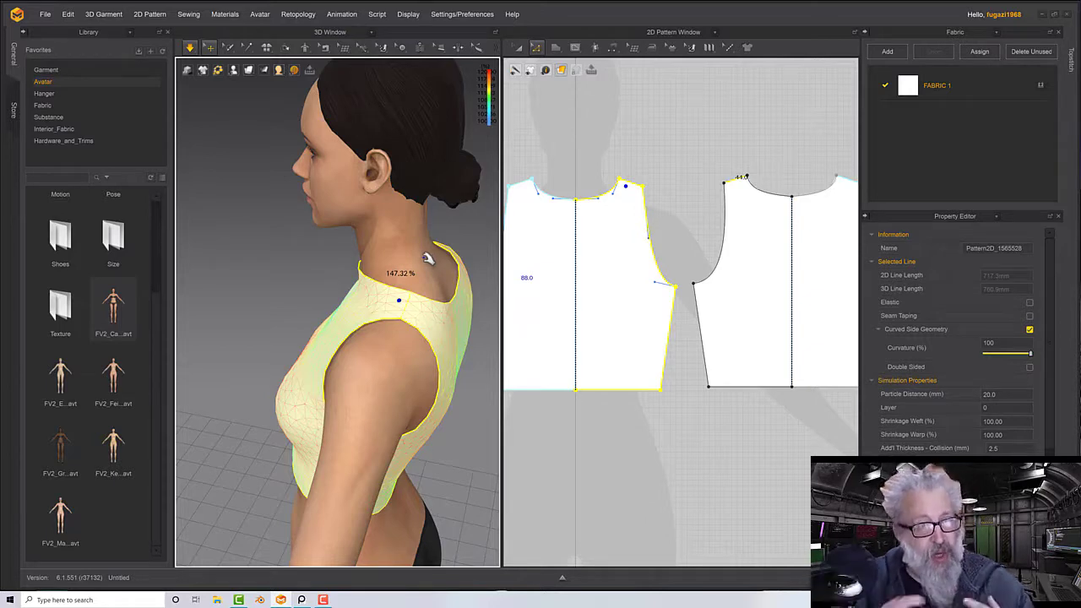
Raise the back bodice's shoulder line a little further on its own
scroll(632, 187, "up", 2)
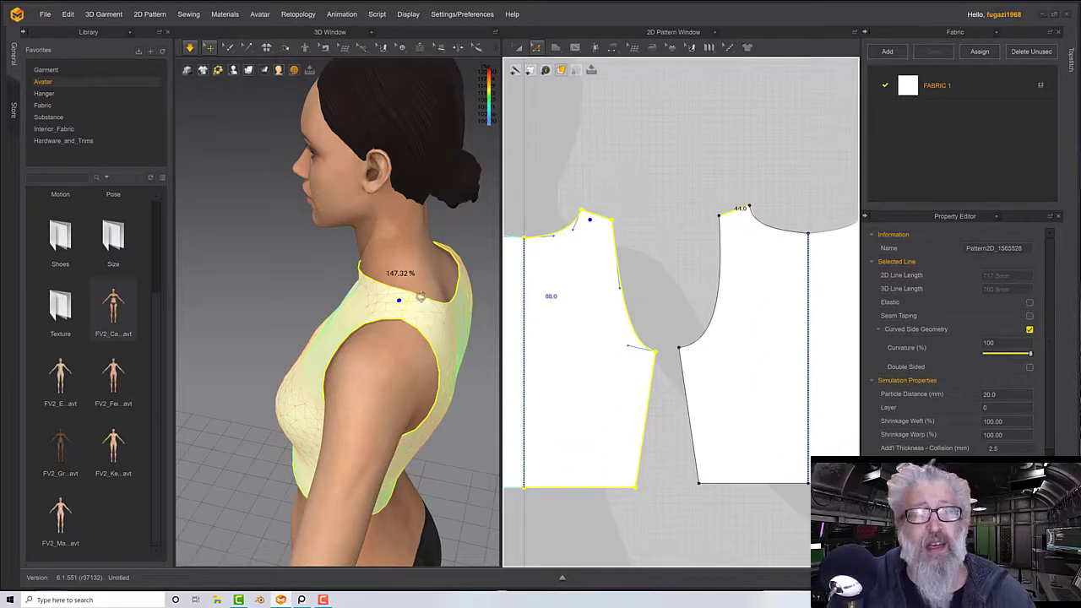
right_click_drag(422, 296, 461, 288)
left_click(683, 198)
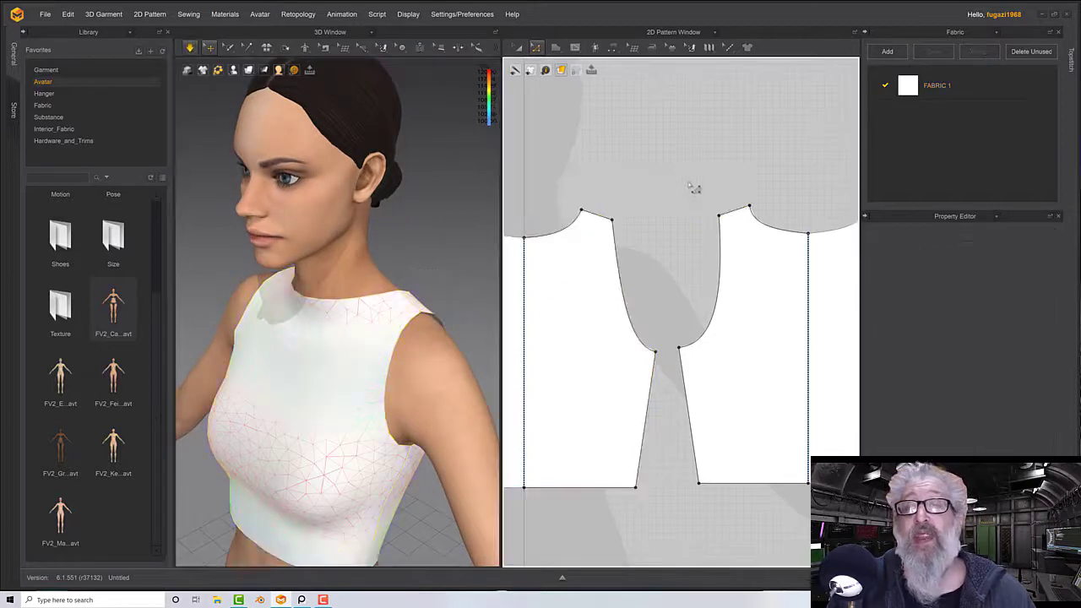
left_click_drag(686, 179, 749, 211)
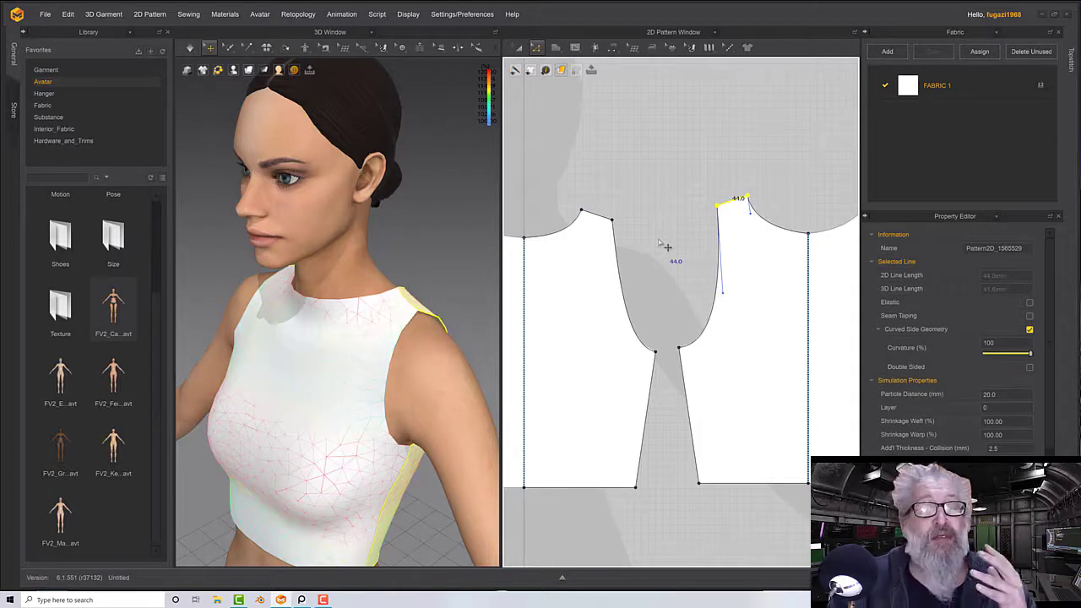
Tug the upper front and upper back of the simulated bodice to settle it on the avatar's shoulders
right_click_drag(446, 259, 401, 290)
left_click(322, 307)
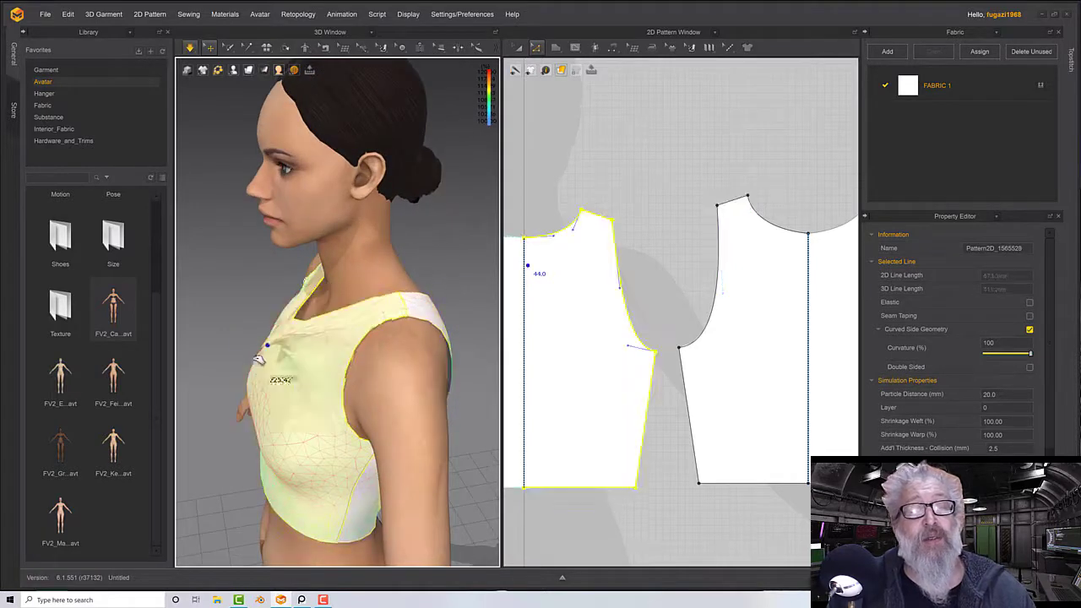
mouse_move(357, 333)
right_mouse_down()
mouse_move(362, 305)
mouse_move(367, 351)
right_mouse_up()
left_click(367, 351)
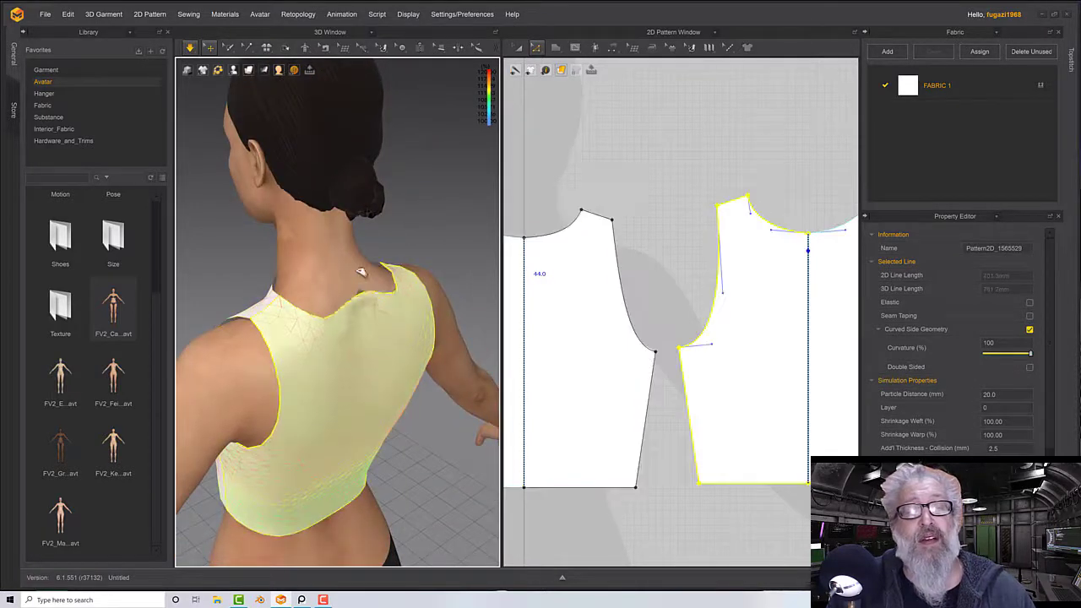
right_click_drag(367, 269, 338, 309)
left_click(327, 403)
right_click_drag(327, 403, 355, 358)
Raise the centre point of the back neckline with Transform Point/Segment and simulate the change
right_click_drag(718, 211, 661, 220)
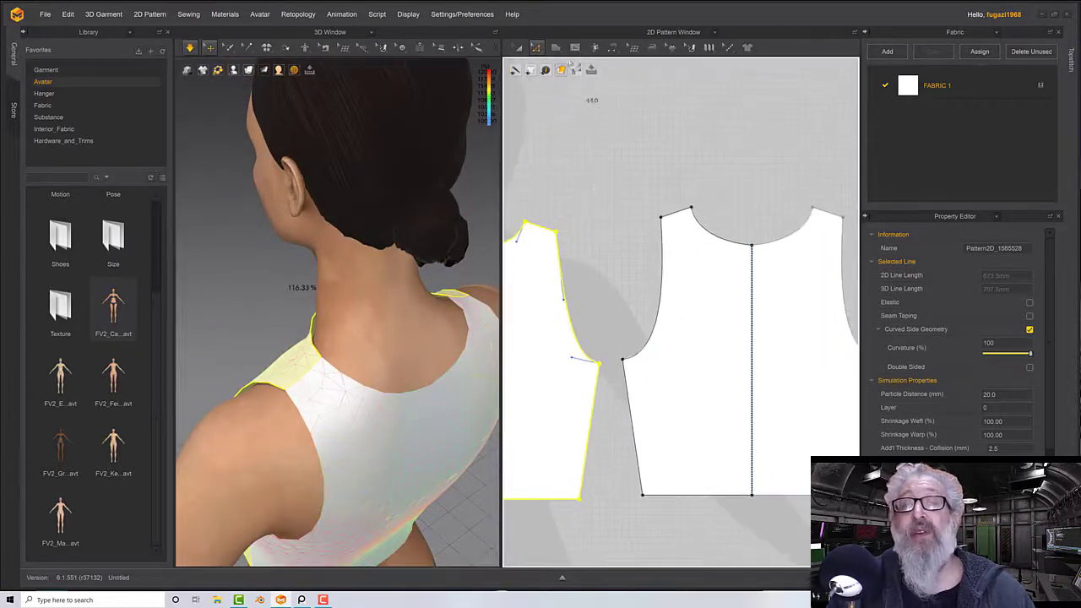
left_click(536, 47)
left_click(583, 84)
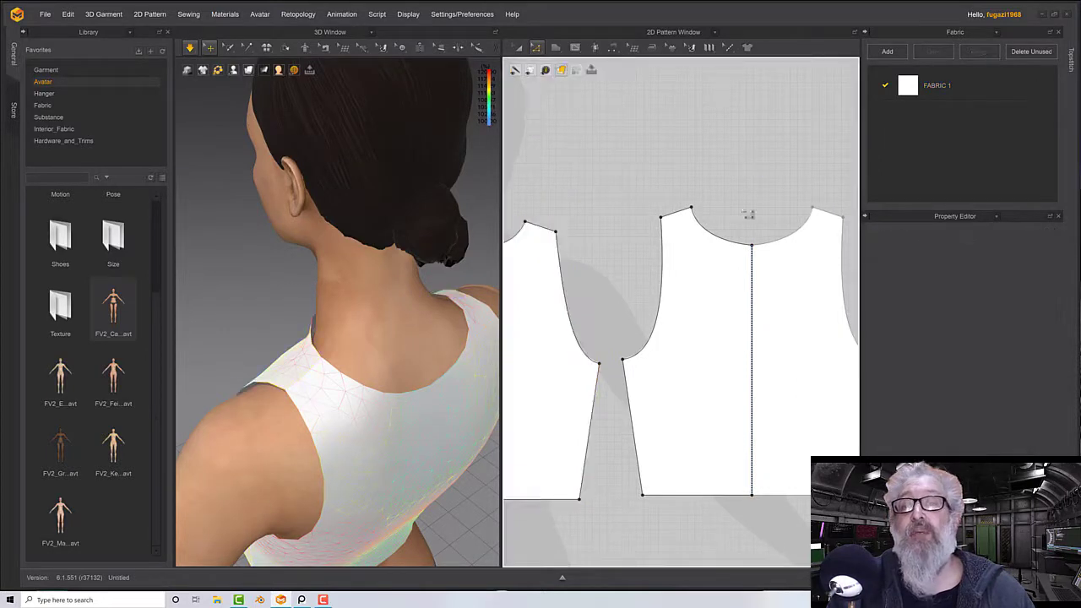
left_click(757, 246)
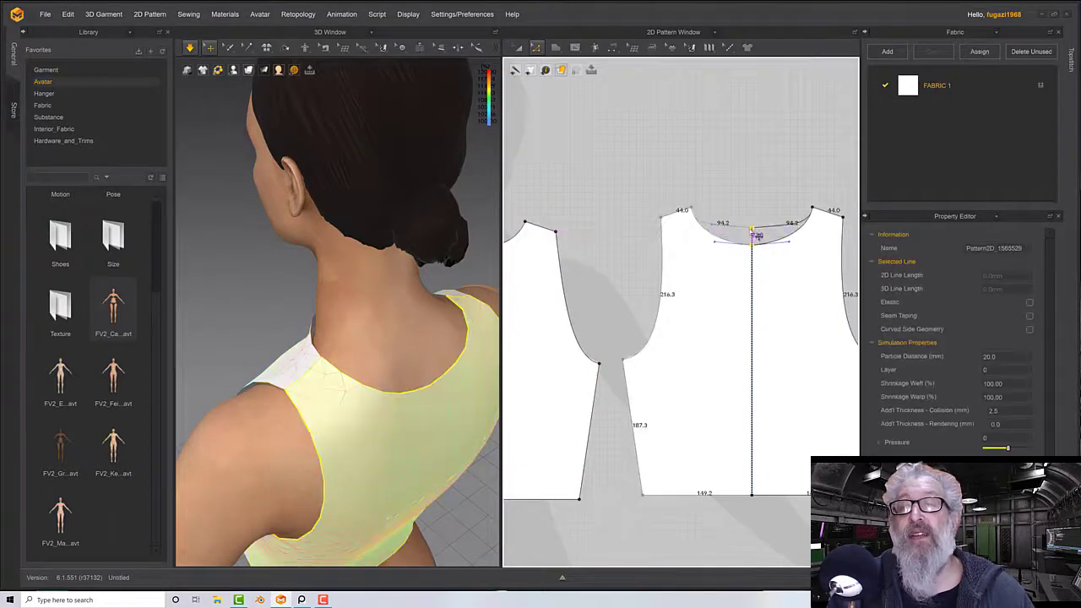
left_click_drag(753, 230, 752, 226)
key("space")
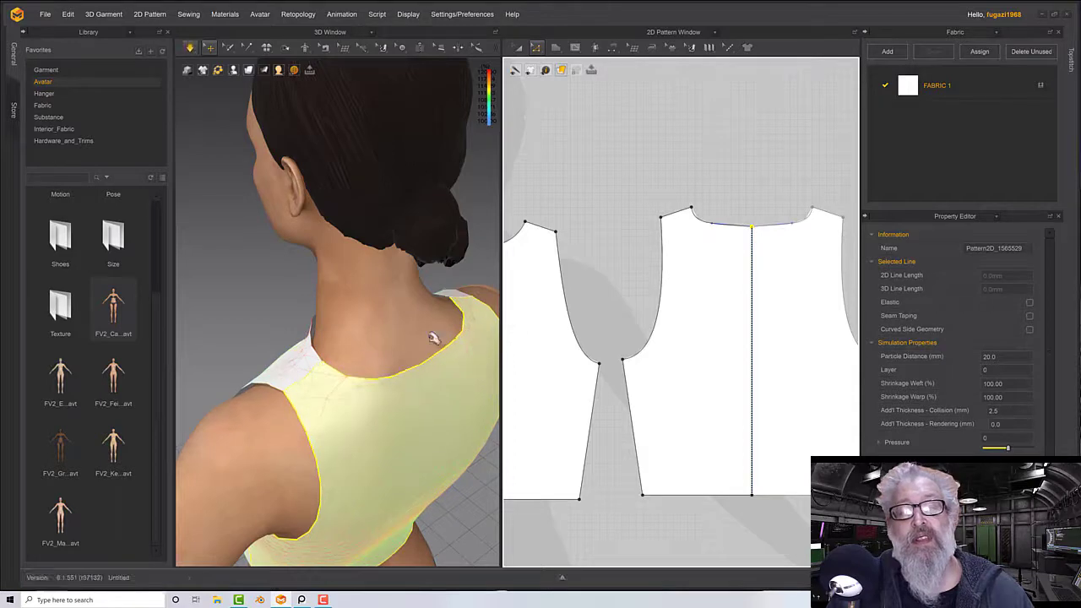
Lower the centre point of the front neckline slightly to deepen the neck opening
right_click_drag(434, 338, 373, 324)
right_click_drag(576, 276, 716, 252)
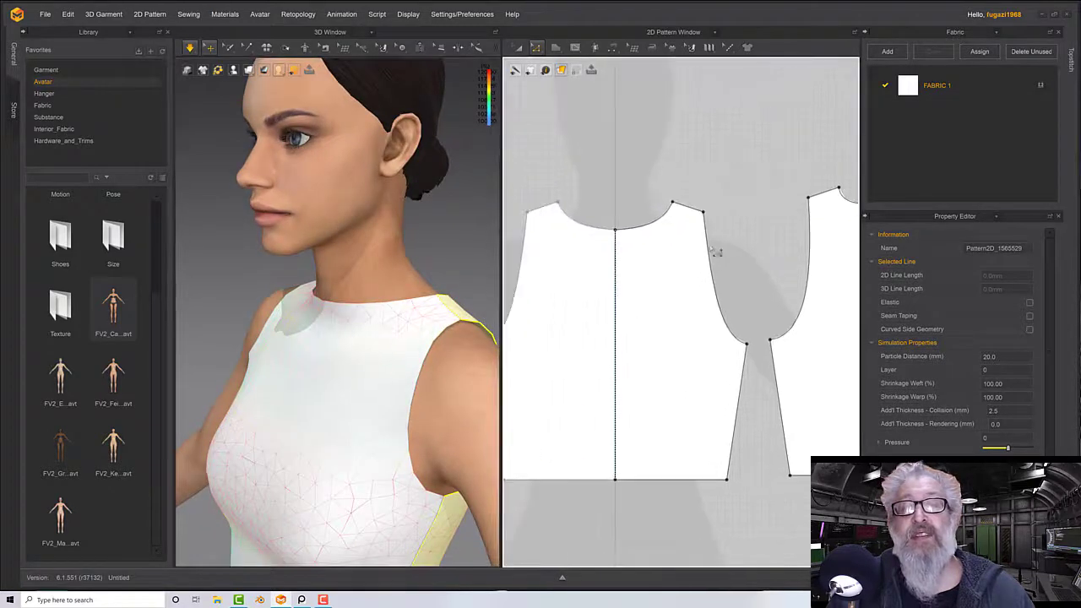
left_click_drag(622, 234, 615, 241)
mouse_move(441, 300)
right_mouse_down()
mouse_move(384, 301)
mouse_move(451, 290)
right_mouse_up()
scroll(396, 318, "up", 2)
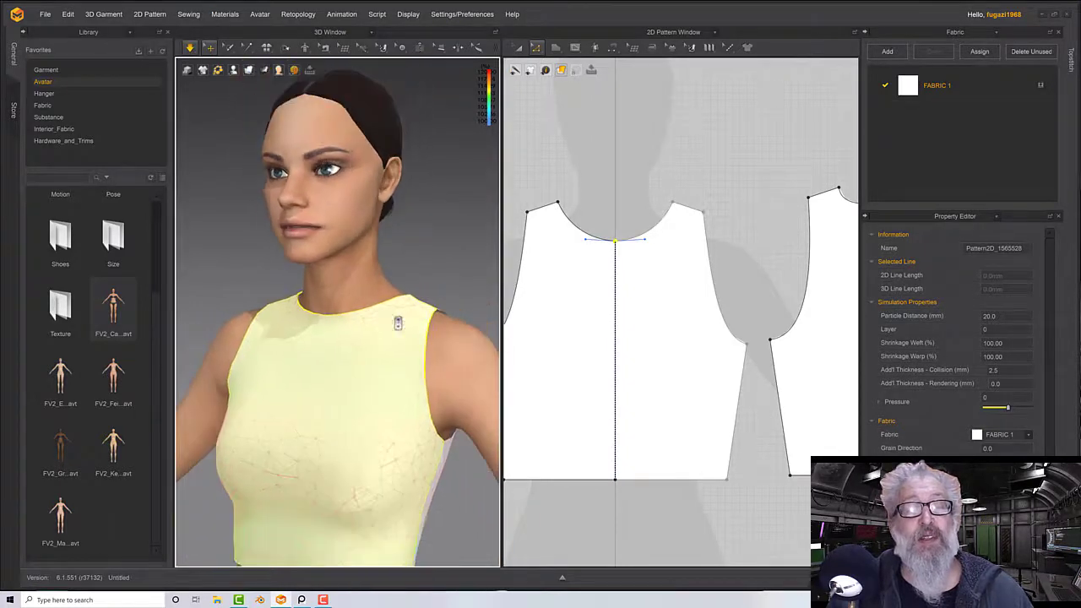
Turn off the strain map and review the bodice in its plain fabric view
right_click_drag(398, 321, 420, 312)
middle_click_drag(420, 314, 422, 241)
right_click_drag(423, 241, 399, 299)
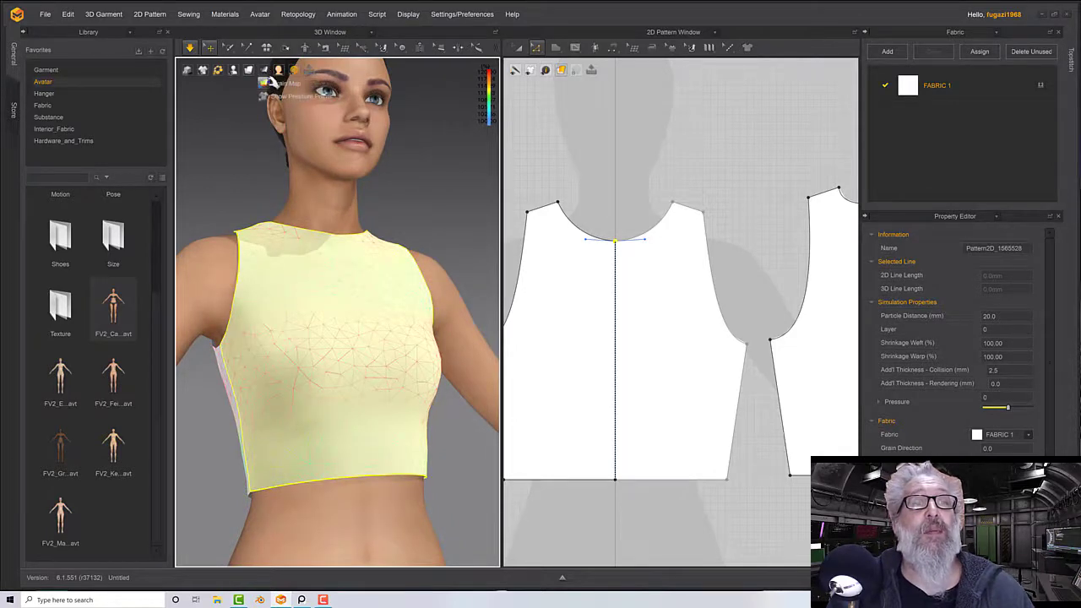
left_click(265, 83)
mouse_move(412, 235)
right_mouse_down()
mouse_move(394, 239)
mouse_move(380, 215)
mouse_move(357, 239)
mouse_move(381, 261)
mouse_move(364, 249)
mouse_move(396, 236)
right_mouse_up()
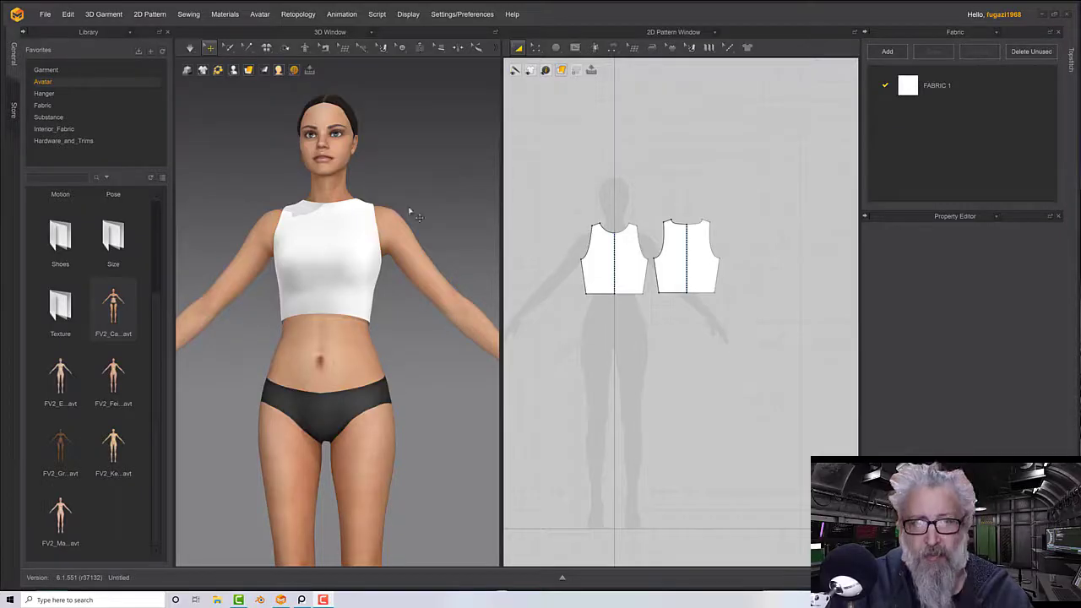
scroll(410, 216, "up", 5)
right_click_drag(411, 216, 396, 258)
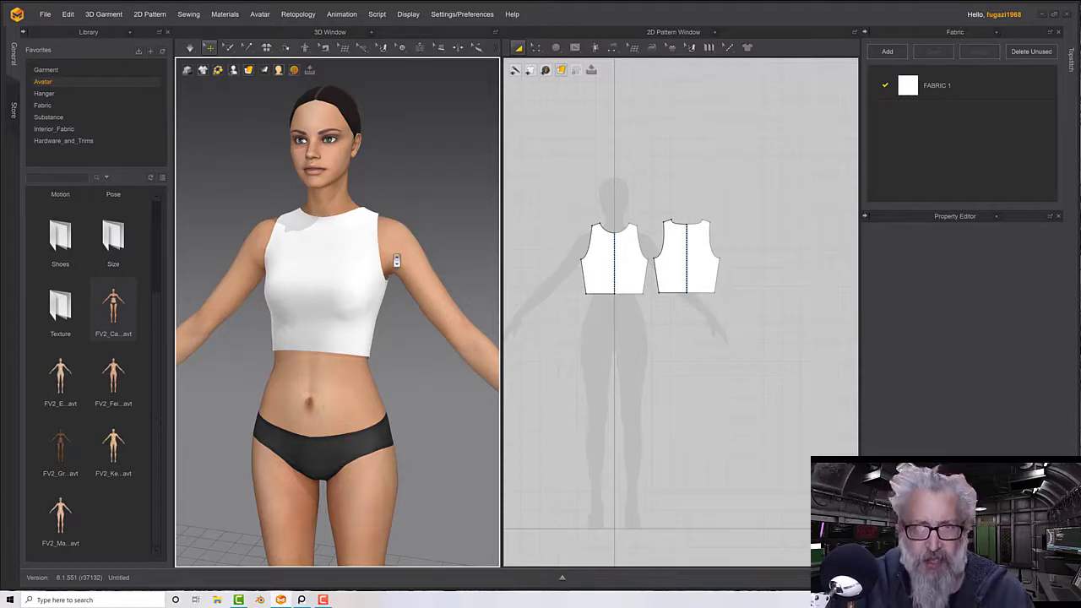
Measure the combined length of the front and back bodice's half hems by selecting both bottom edges with Edit Pattern
left_click(530, 48)
left_click(549, 70)
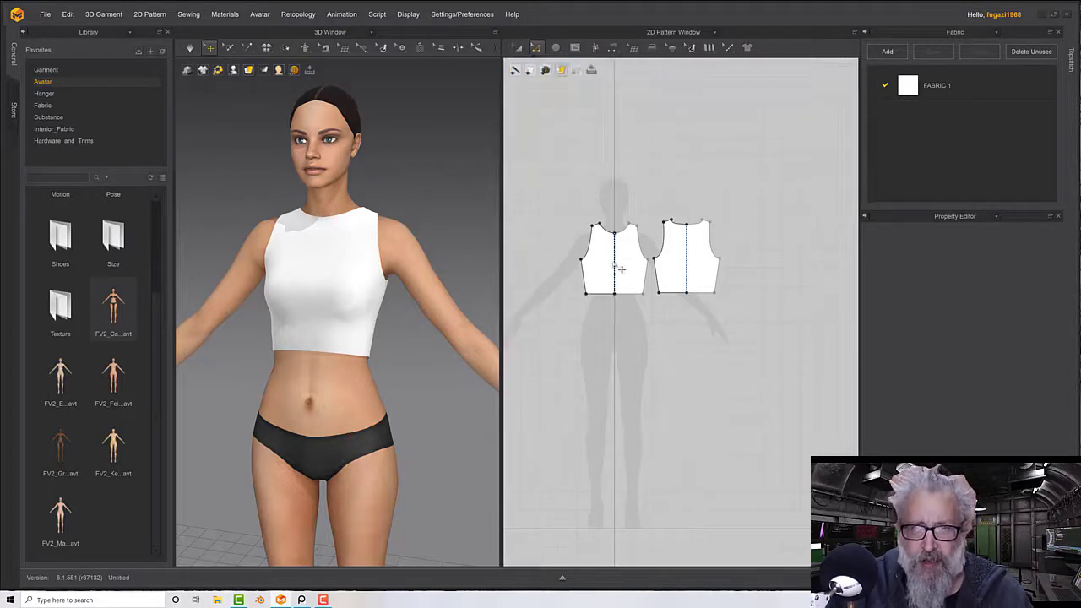
left_click(615, 295)
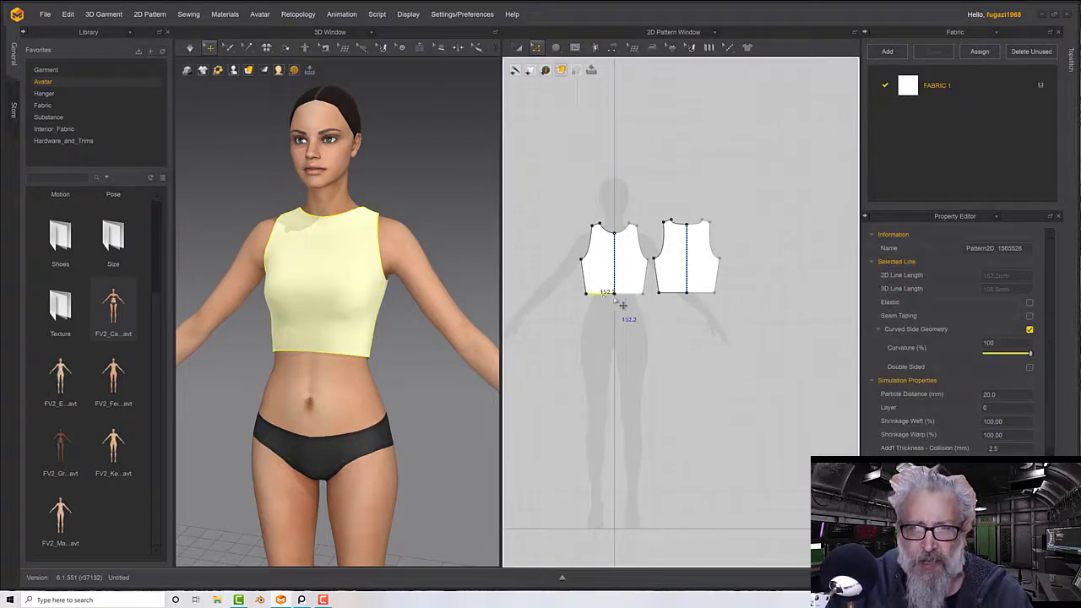
left_click_drag(675, 293, 675, 291, "shift")
left_click(676, 309)
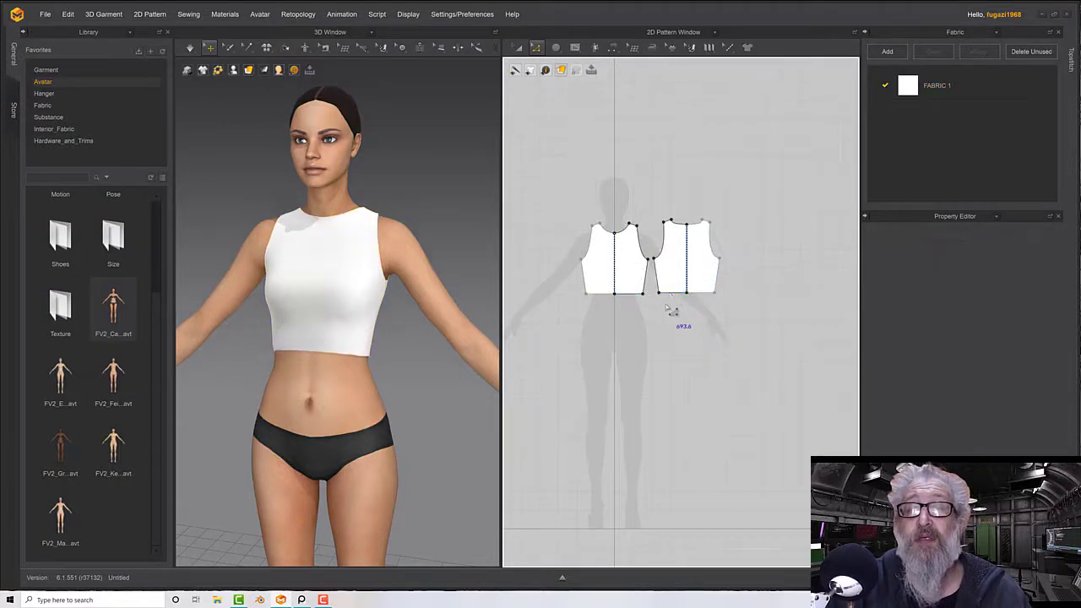
left_click(678, 293)
left_click(601, 296, "shift")
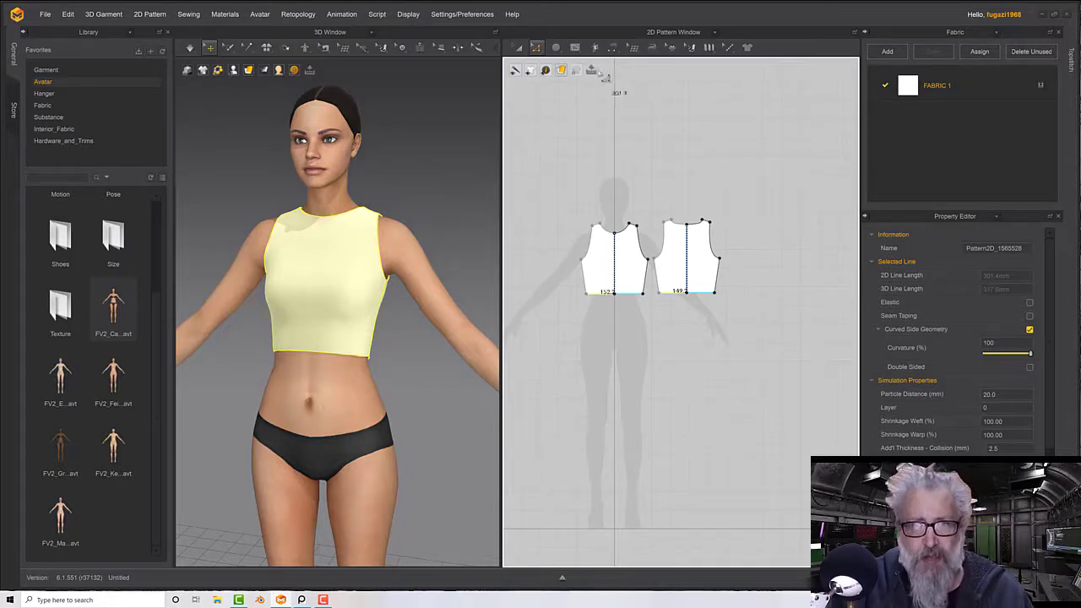
Create a circular pattern piece below the bodice pieces with the Ellipse tool, using a circumference of about 602 mm
left_click(555, 48)
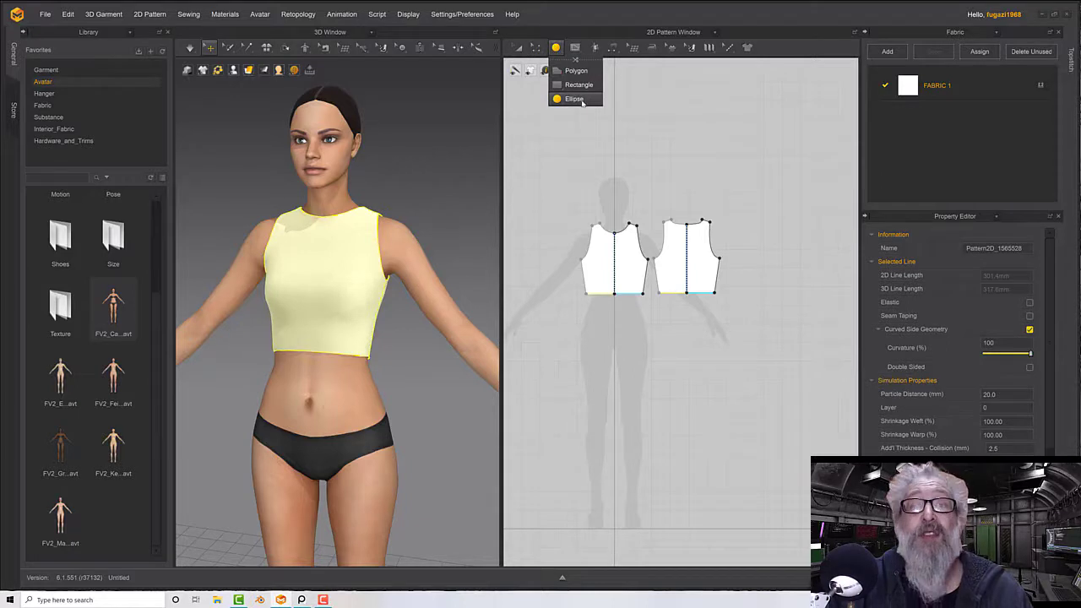
left_click_drag(582, 100, 582, 101)
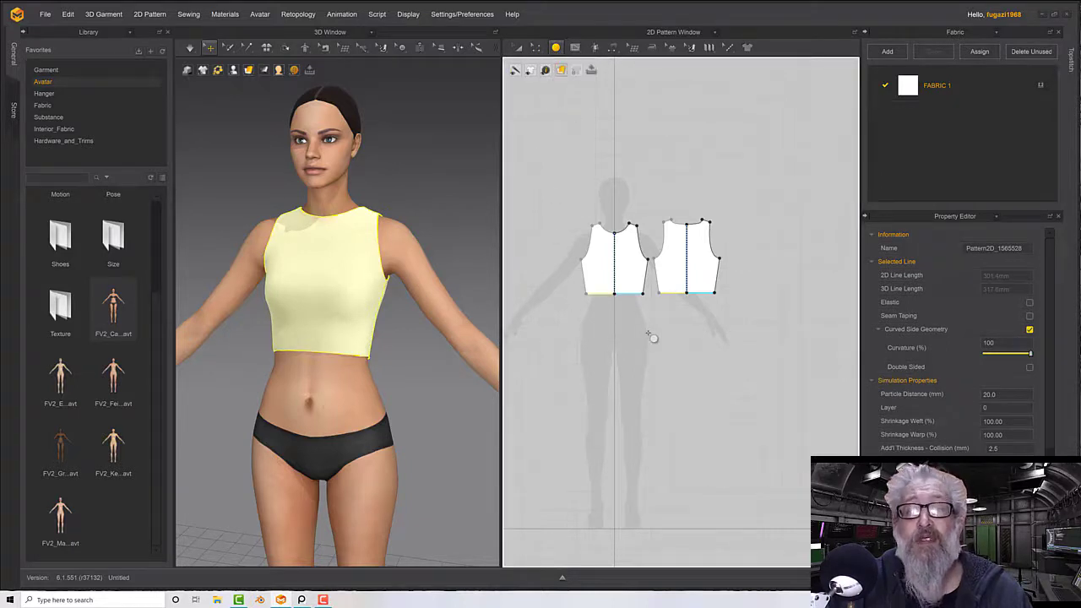
left_click(648, 334)
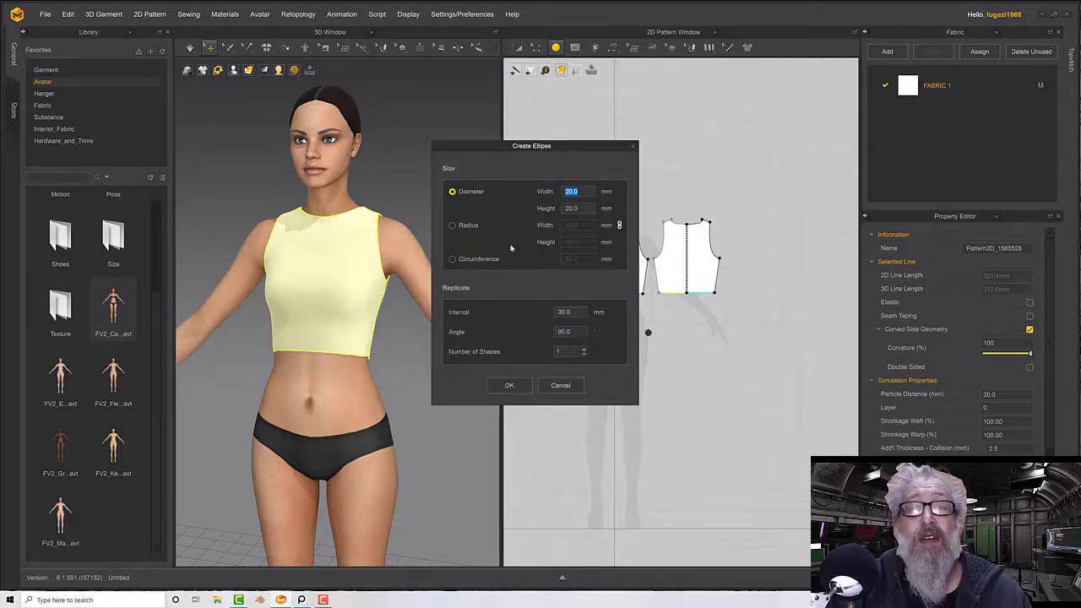
left_click(480, 260)
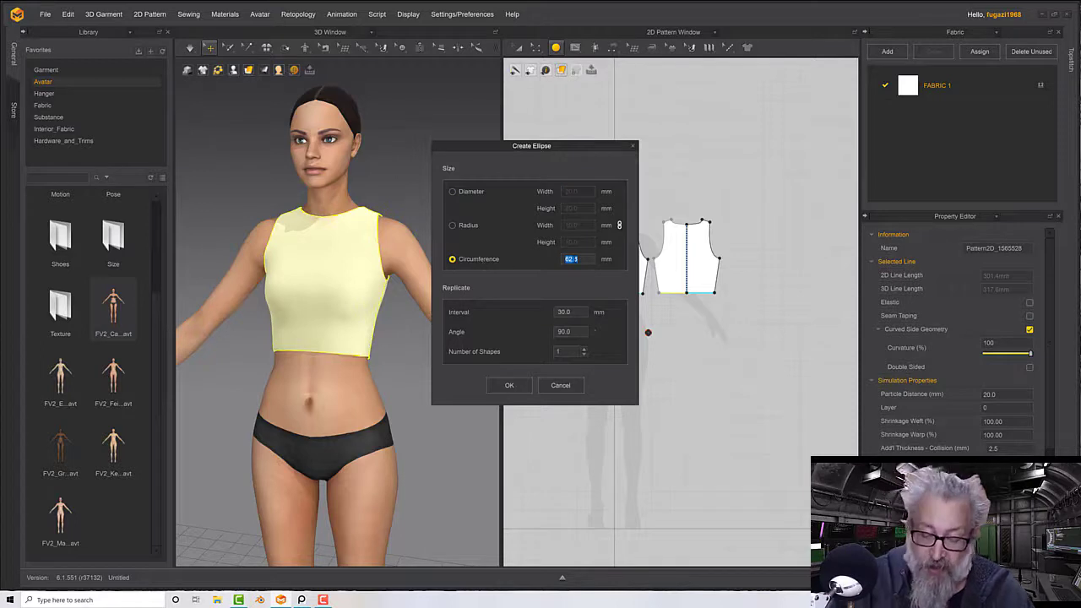
type("600")
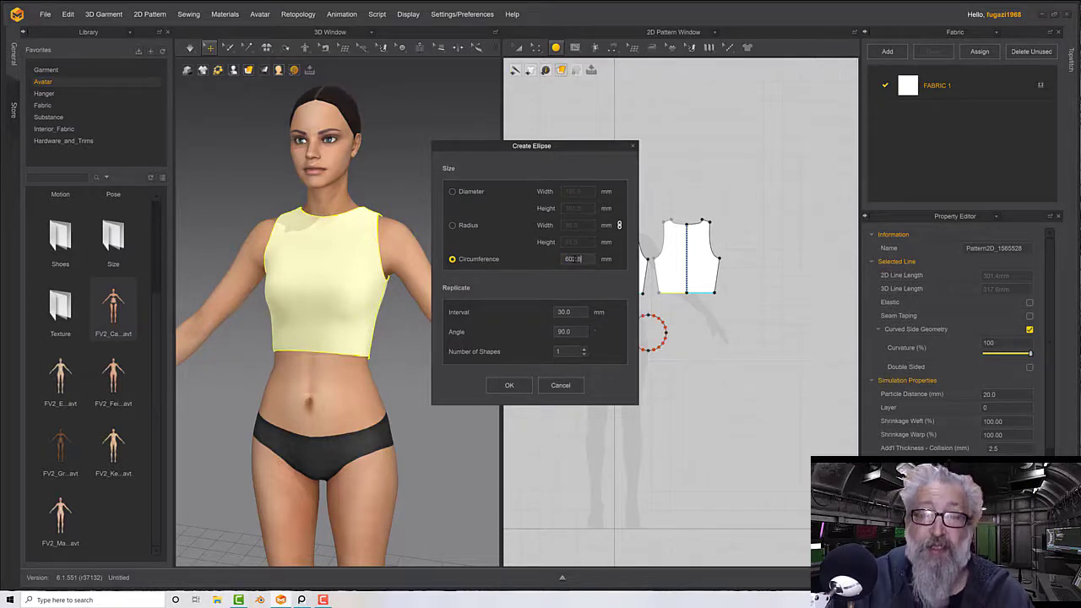
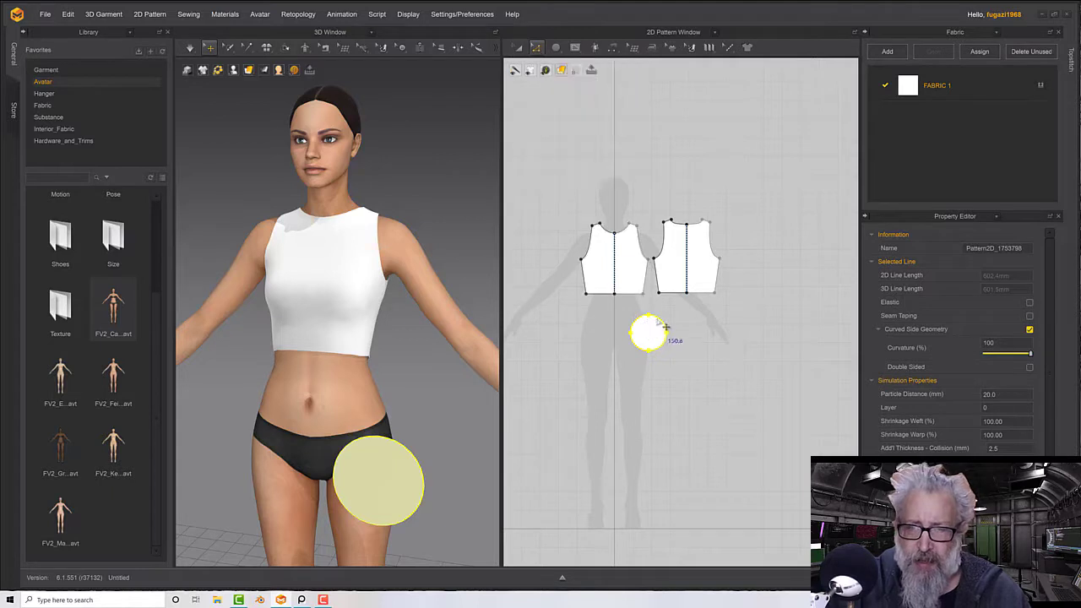
Extend the circle's pattern outline by a 400 mm offset, with Create Internal Line enabled
right_click(671, 326)
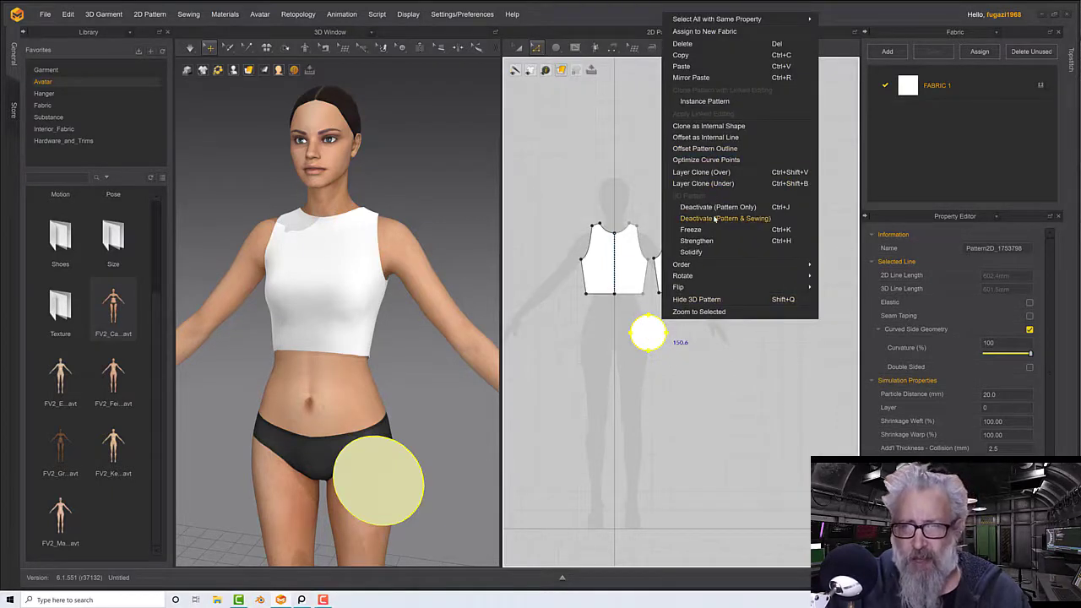
left_click(705, 148)
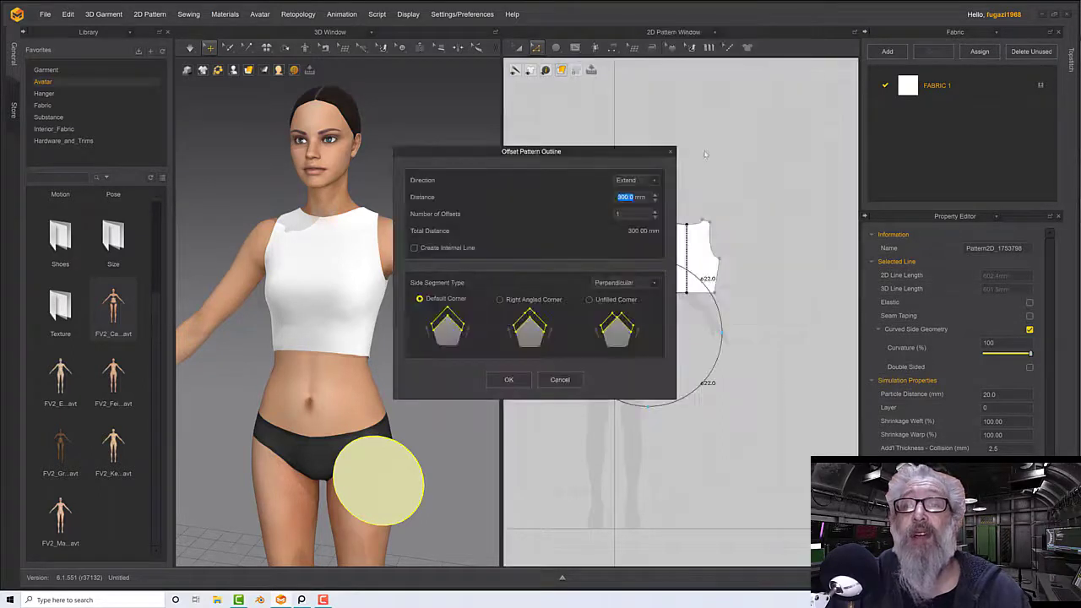
left_click_drag(473, 158, 319, 163)
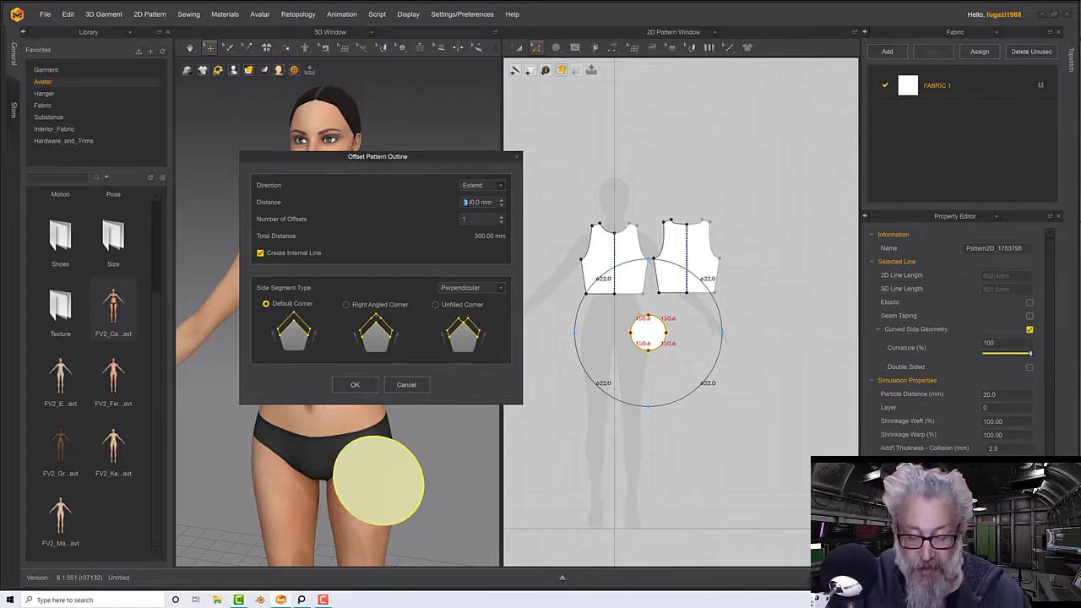
type("4")
left_click(356, 385)
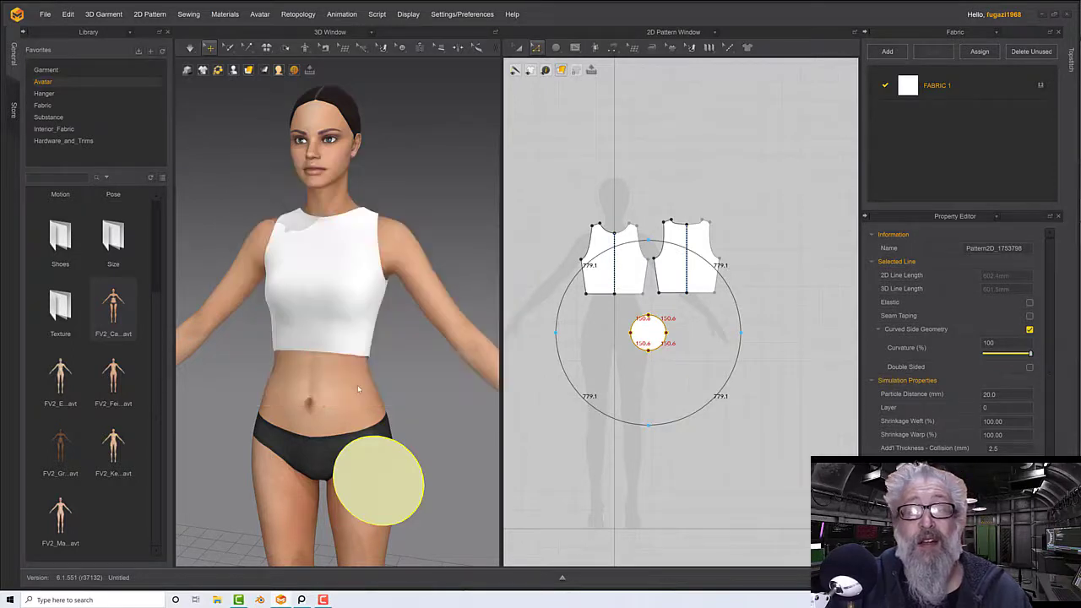
Move the enlarged circular skirt piece clear of the bodice pieces, just below them in the 2D layout
scroll(420, 381, "down", 5)
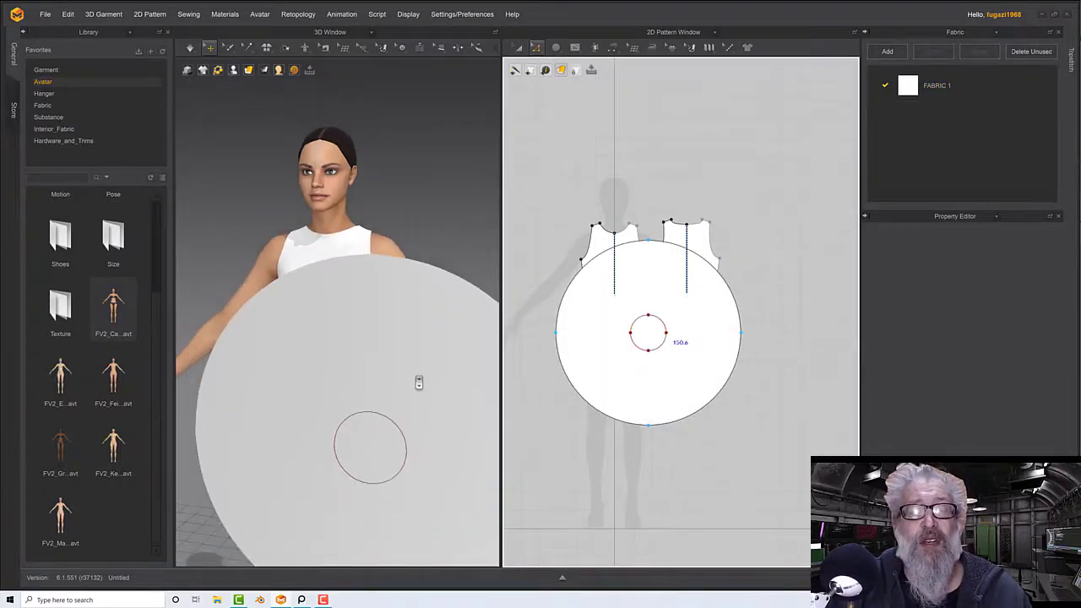
right_click_drag(440, 368, 422, 374)
left_click(422, 371)
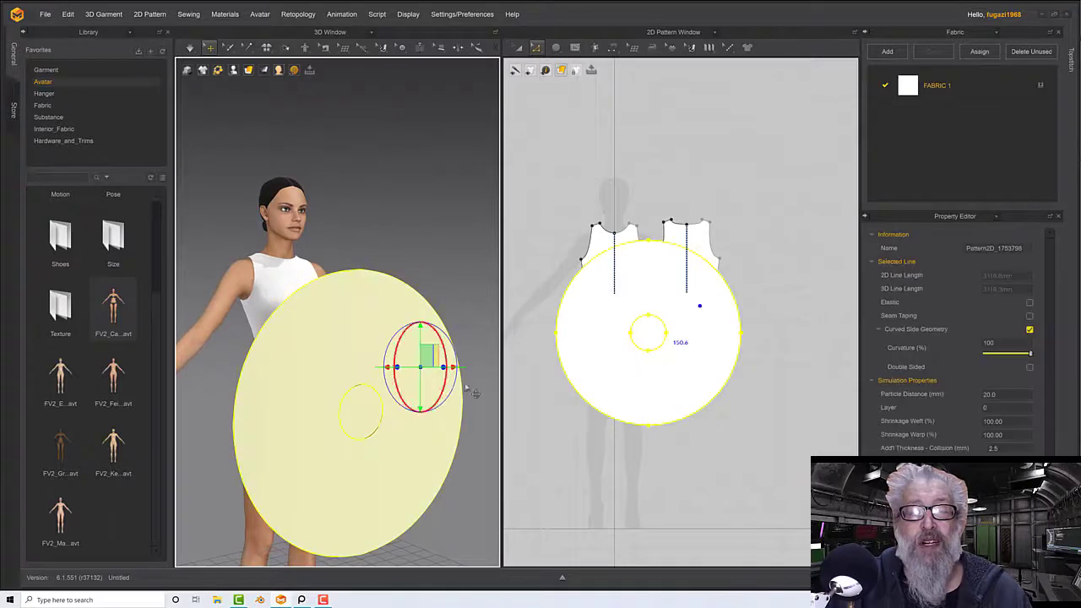
left_click(518, 47)
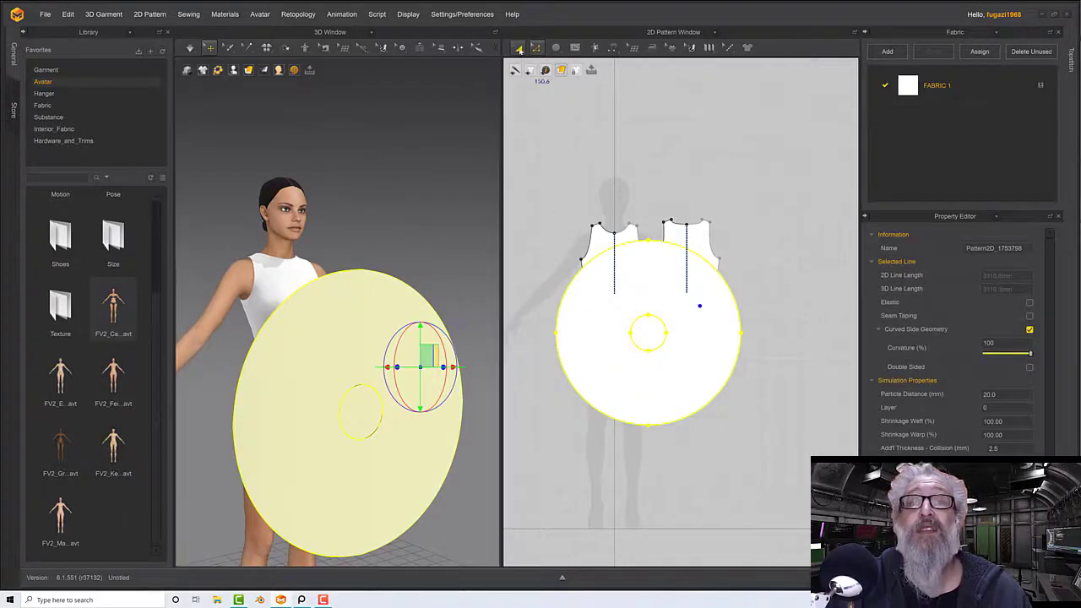
left_click_drag(593, 314, 599, 390)
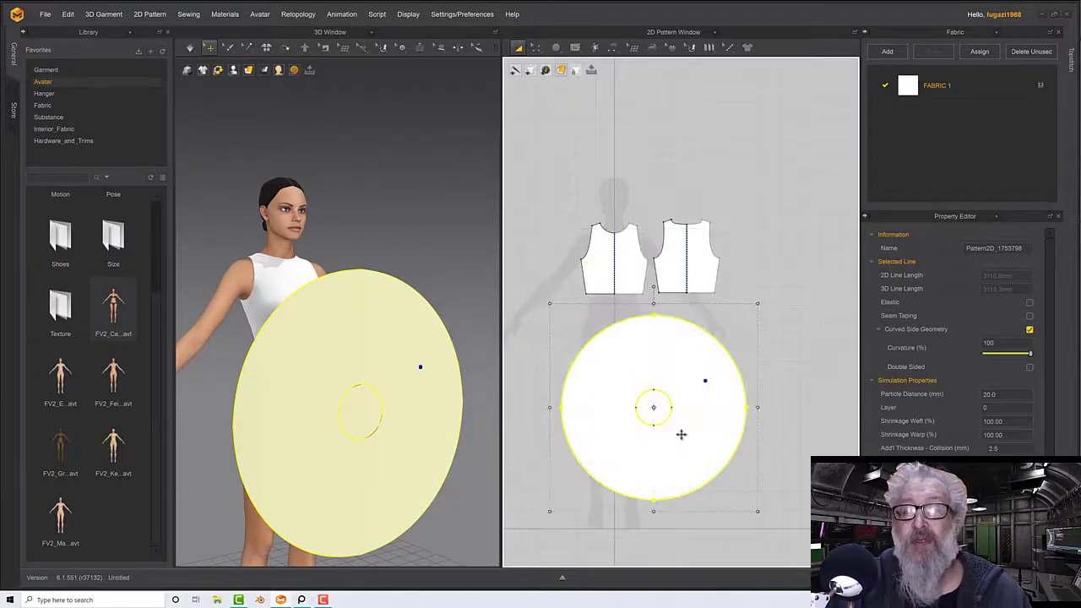
left_click(795, 399)
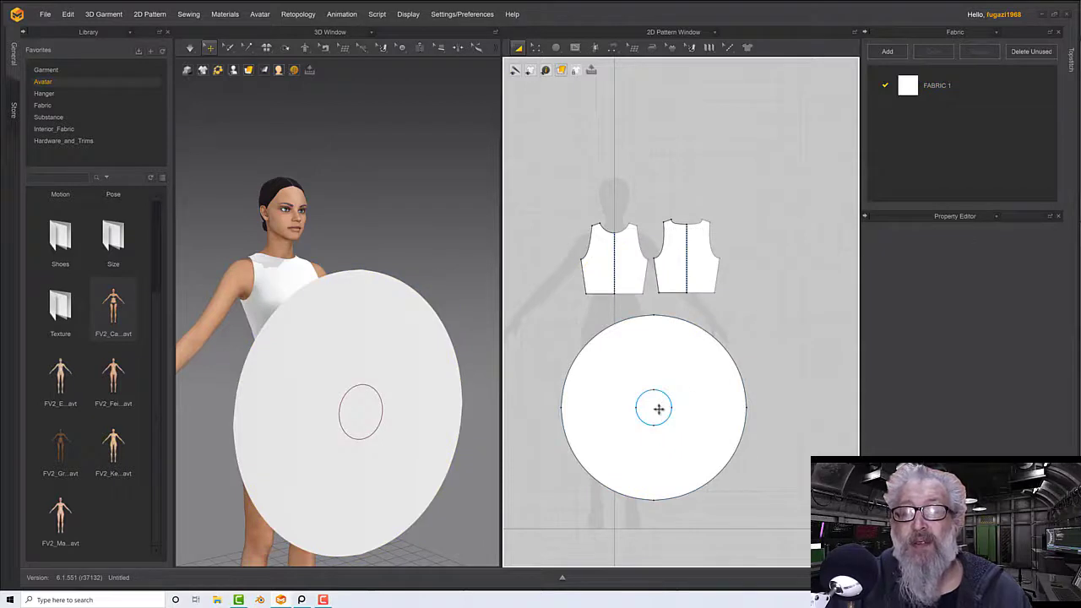
Convert the inner circle of the skirt piece to a hole for the waist opening
left_click(667, 421)
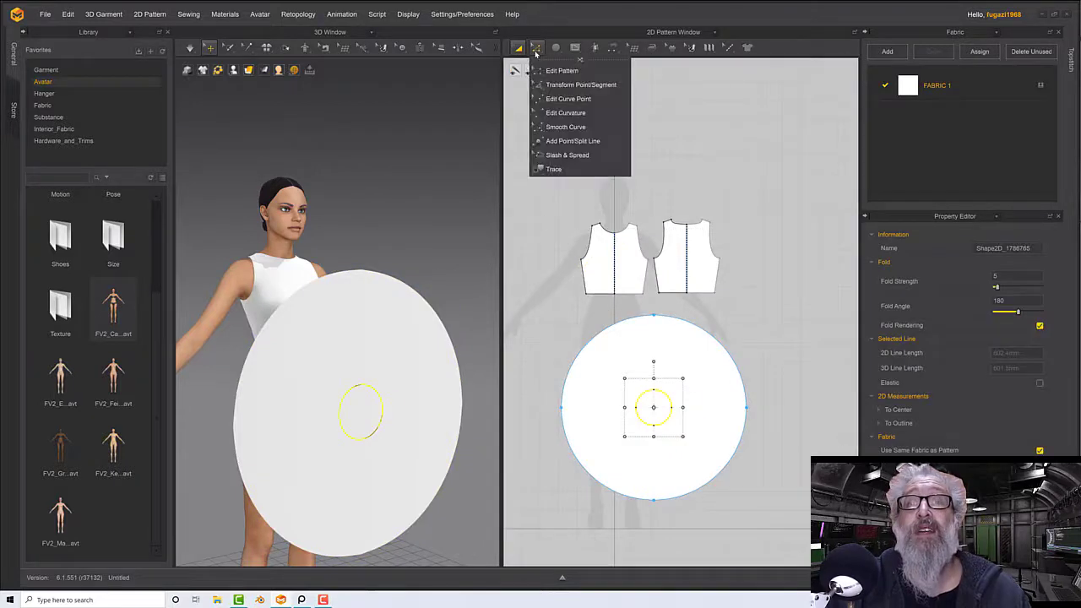
left_click(537, 49)
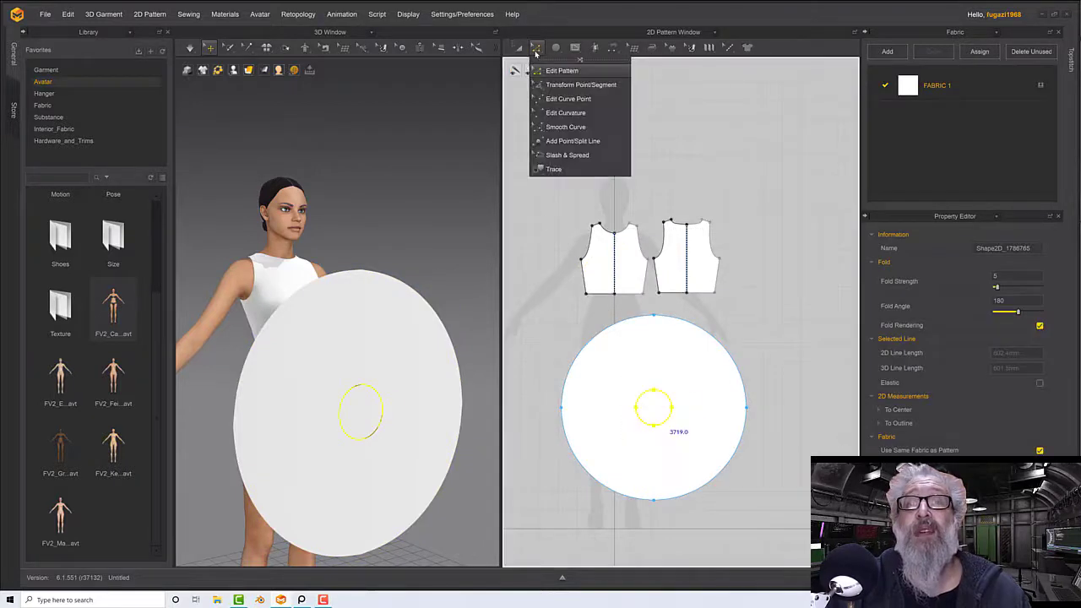
right_click(639, 404)
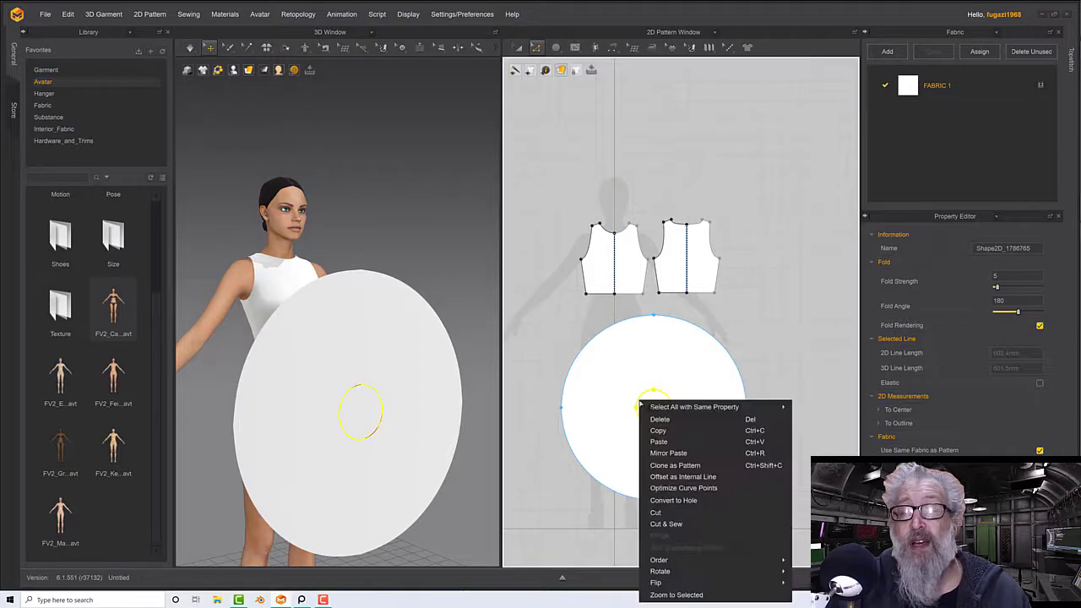
left_click(670, 501)
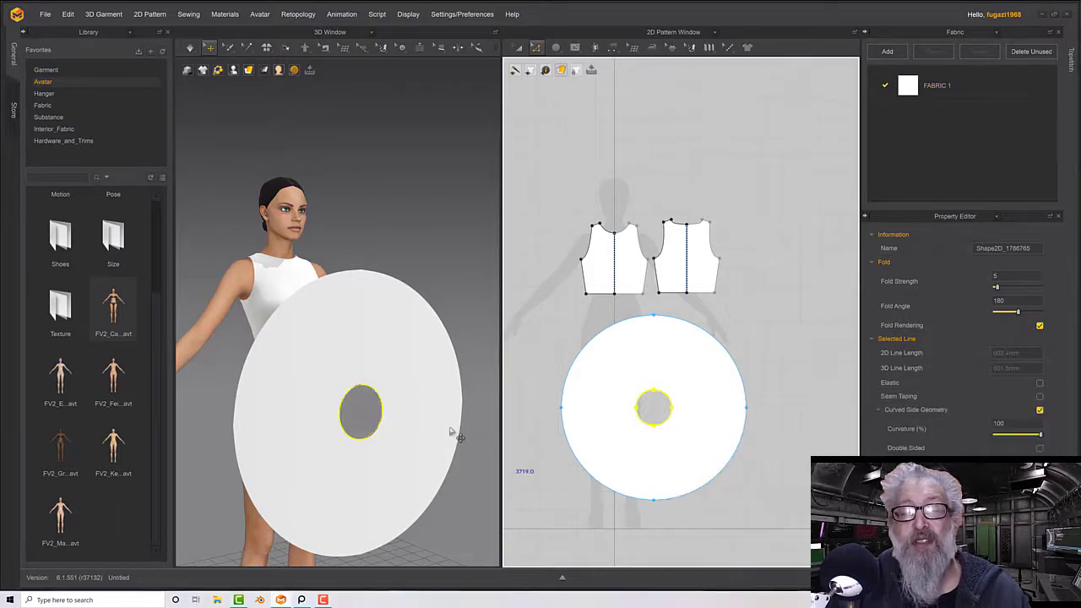
Rotate the skirt piece in 3D from vertical to horizontal, viewing the avatar from the side
right_click_drag(448, 429, 386, 381)
left_click(351, 359)
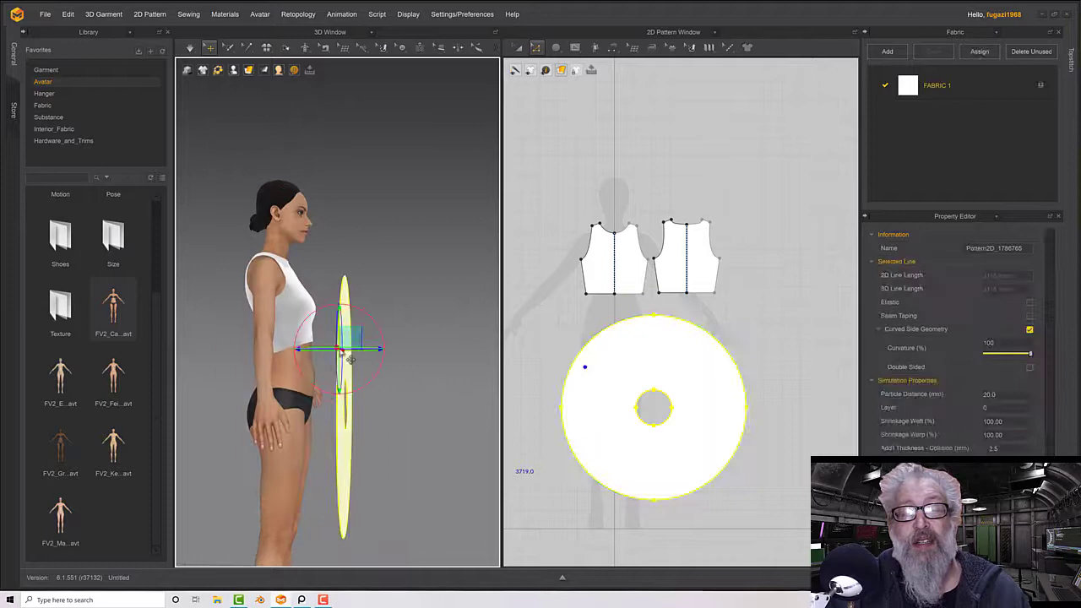
right_click(414, 362)
left_click(346, 365)
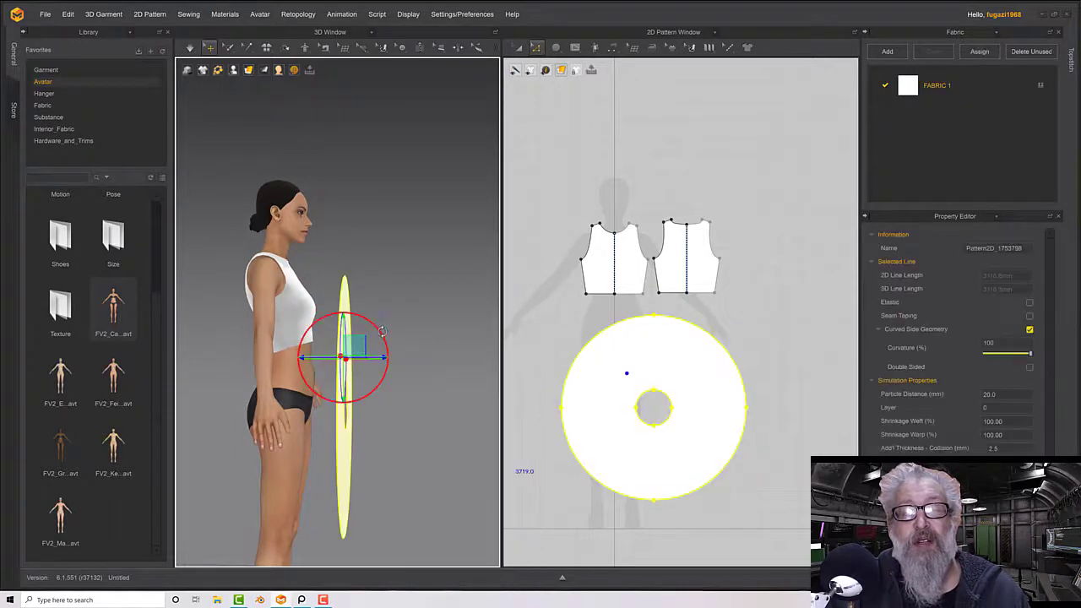
left_click_drag(380, 332, 323, 329)
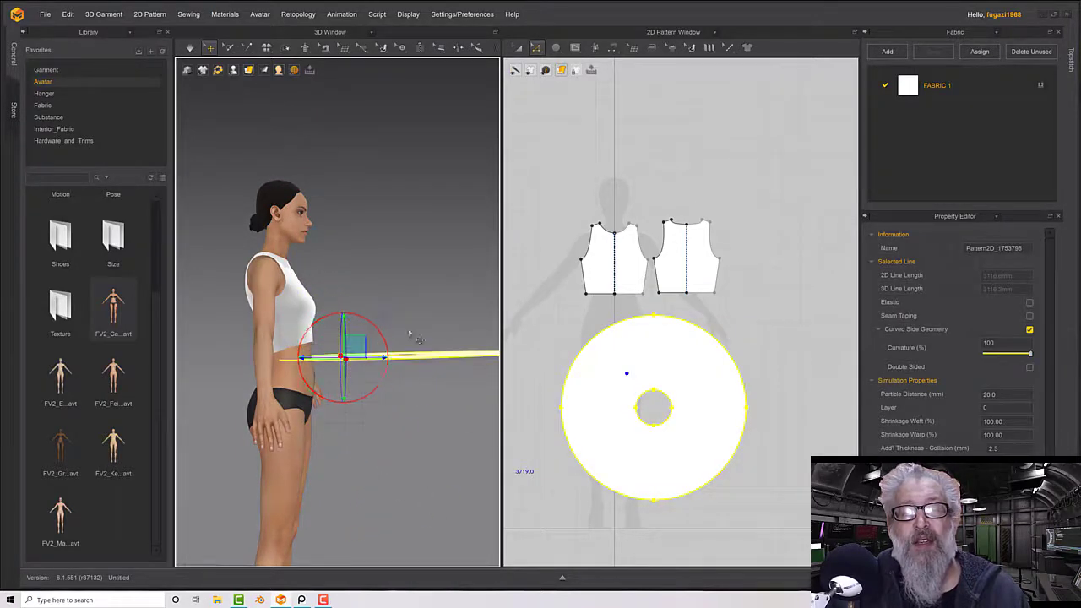
Move the horizontal skirt piece so its waist hole surrounds the avatar's waist under the bodice
right_click_drag(415, 337, 410, 404)
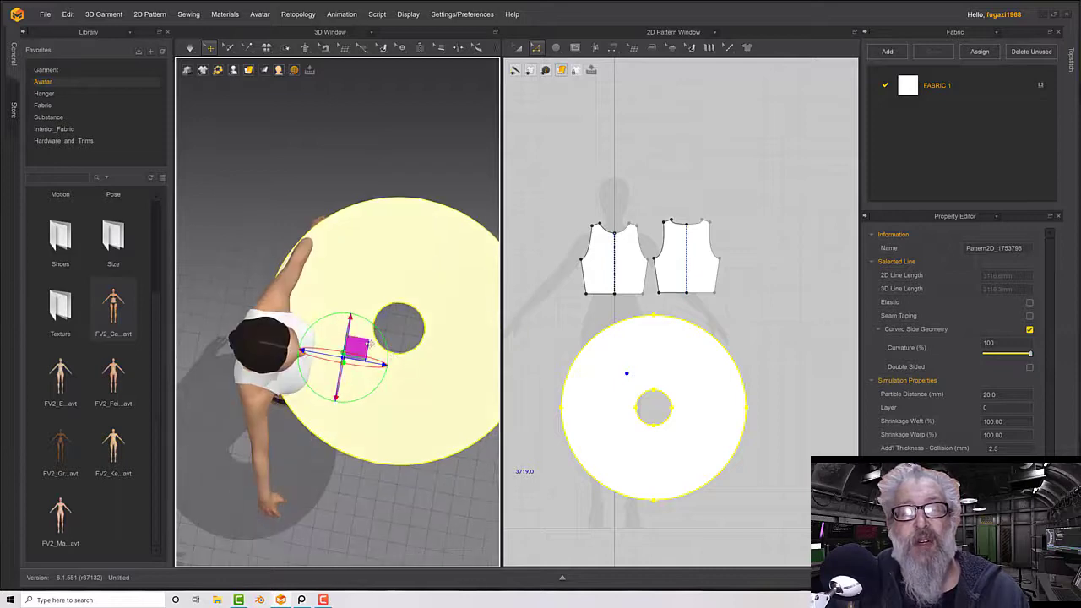
left_click_drag(368, 342, 292, 377)
right_click_drag(307, 345, 342, 355)
scroll(342, 355, "up", 6)
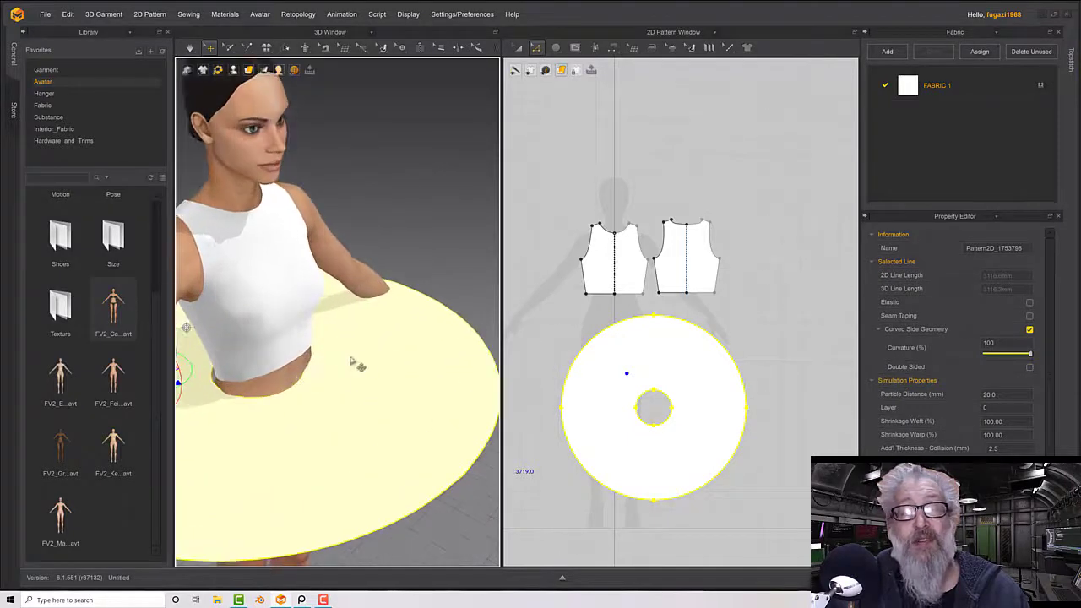
Examine how the skirt's waist opening lines up with the bodice hem, selecting each piece to match it with its 2D pattern
left_click(297, 351)
left_click(311, 394)
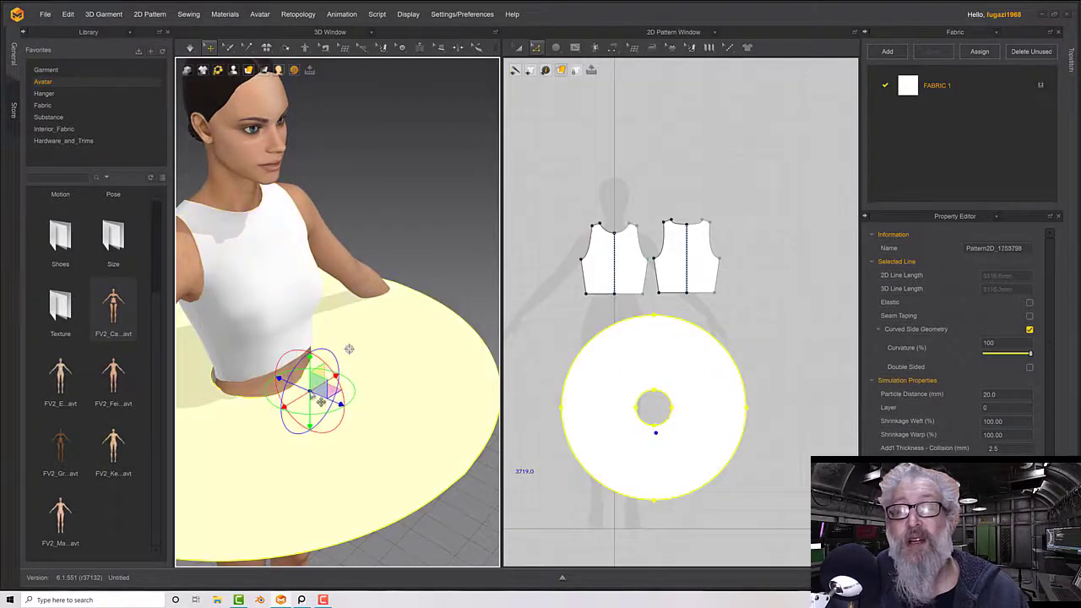
left_click(460, 196)
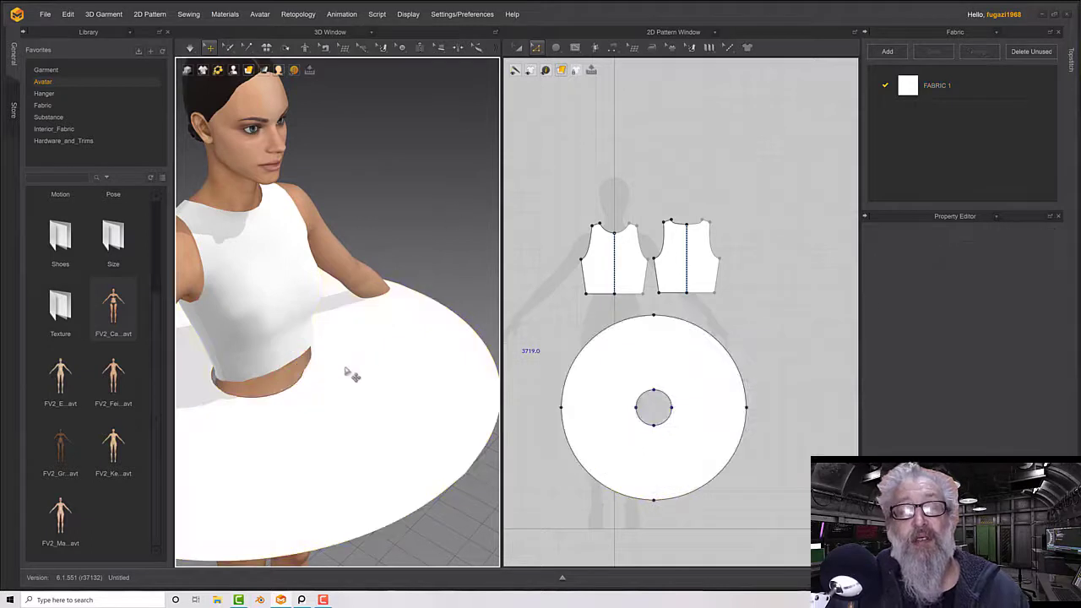
left_click(316, 395)
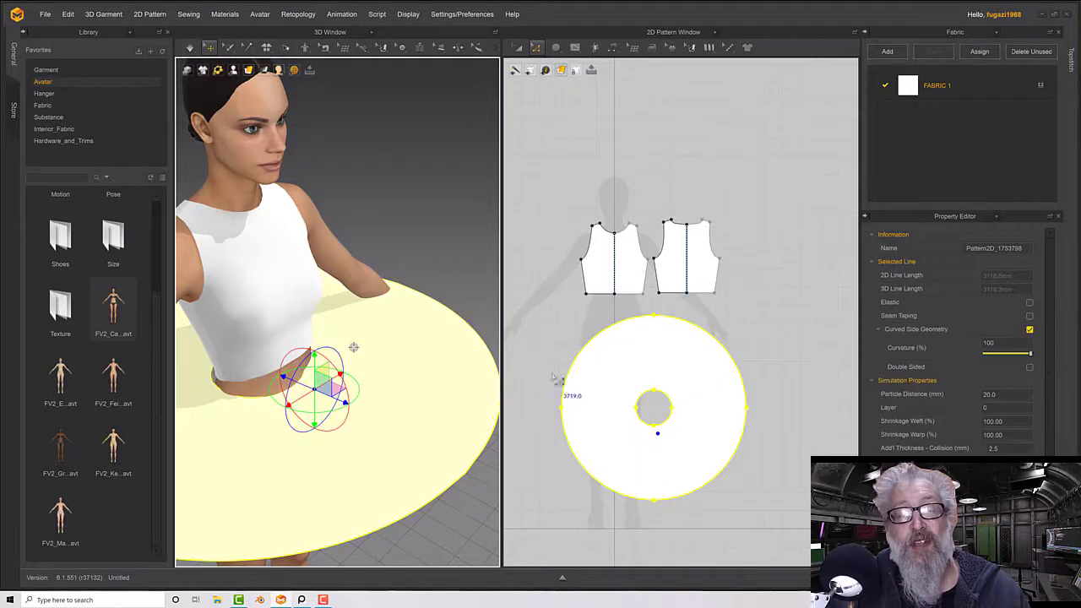
left_click(414, 363)
left_click(340, 458)
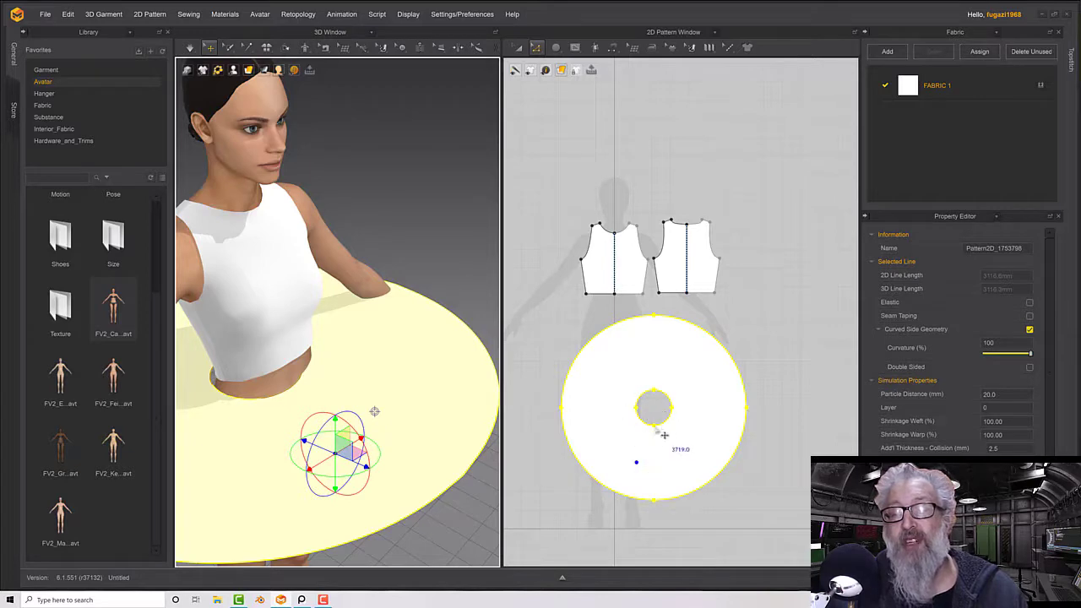
left_click(299, 397)
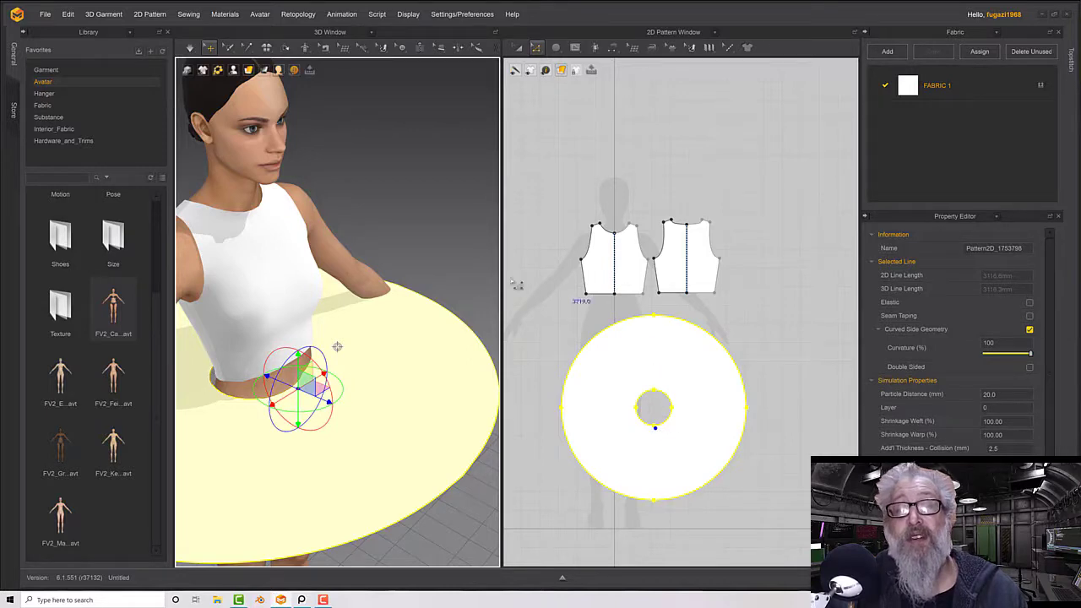
left_click(285, 346)
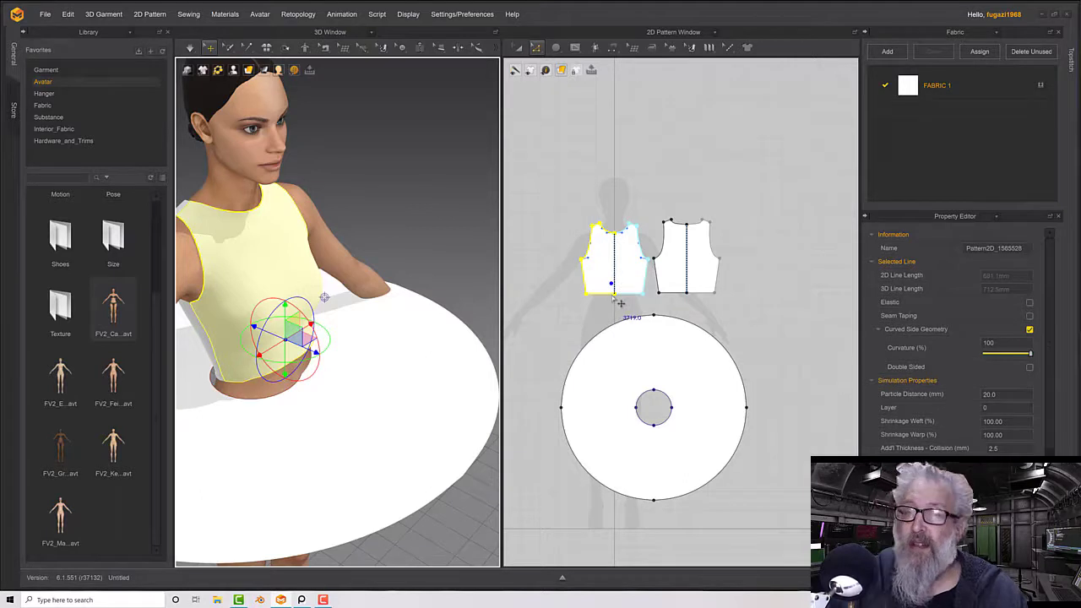
Use Free Sewing to join the front bodice hem to the lower half of the skirt's waist hole
left_click(618, 49)
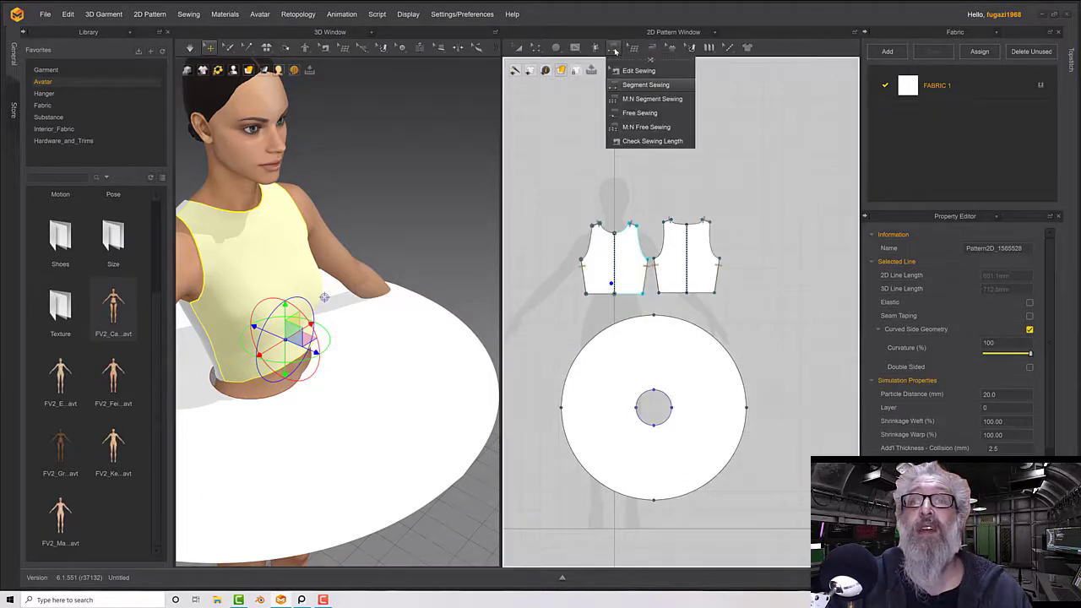
left_click(624, 113)
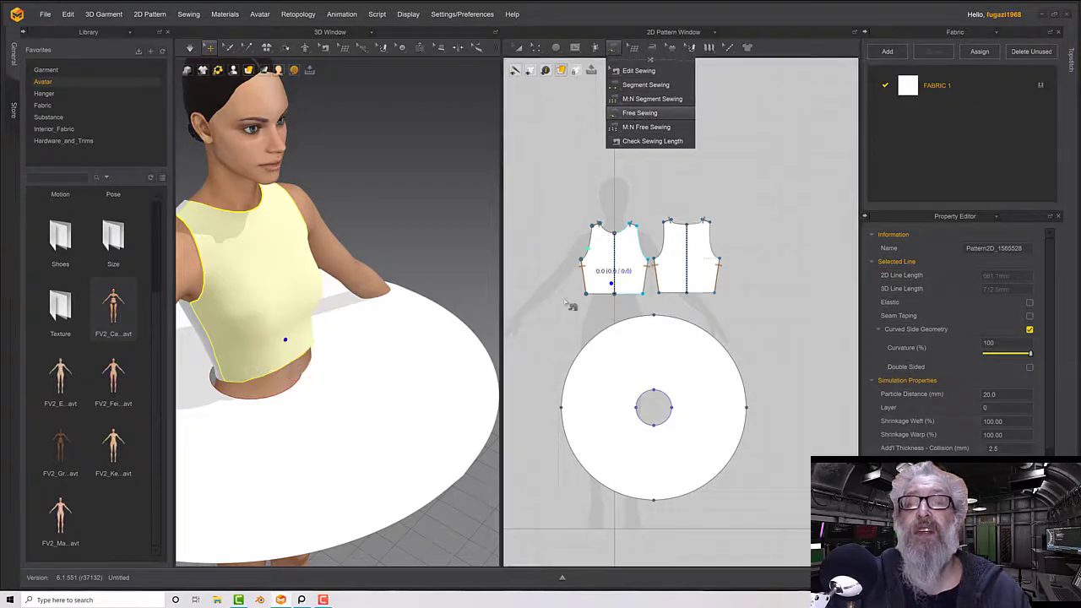
left_click(588, 295)
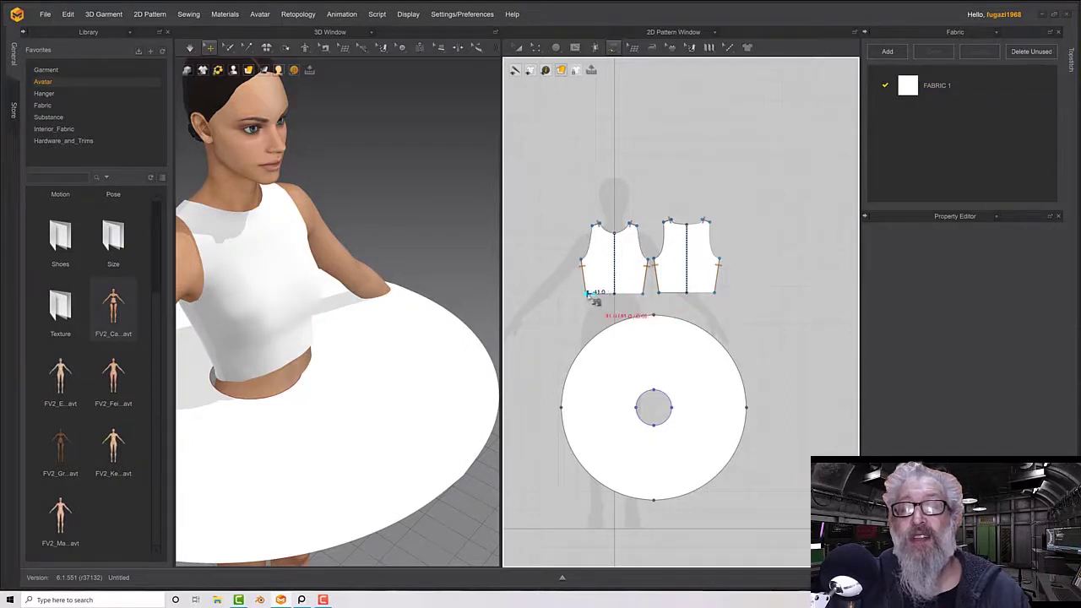
left_click(644, 295)
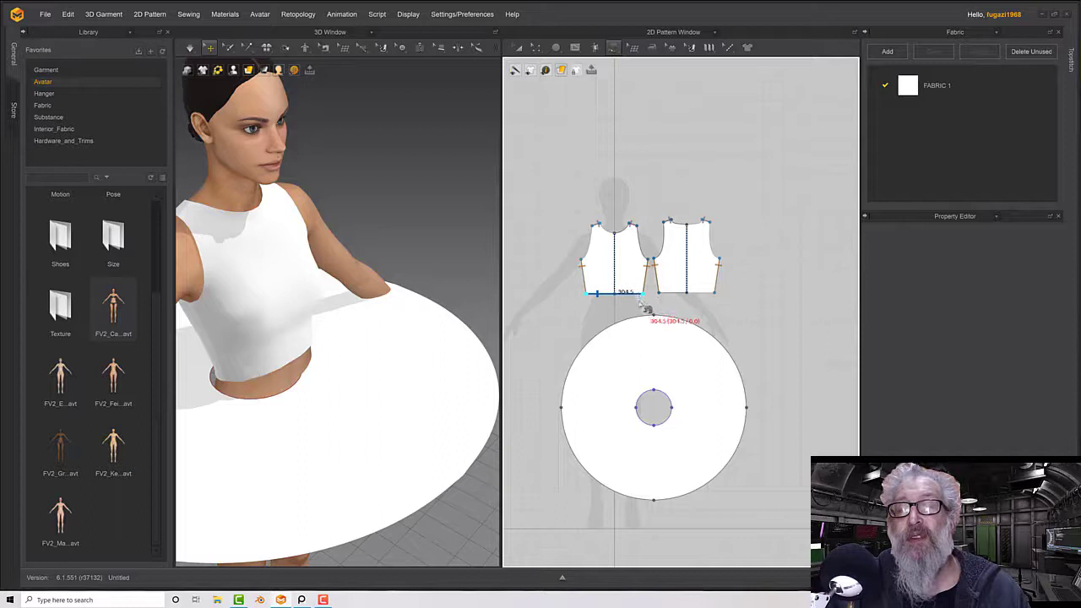
left_click(640, 411)
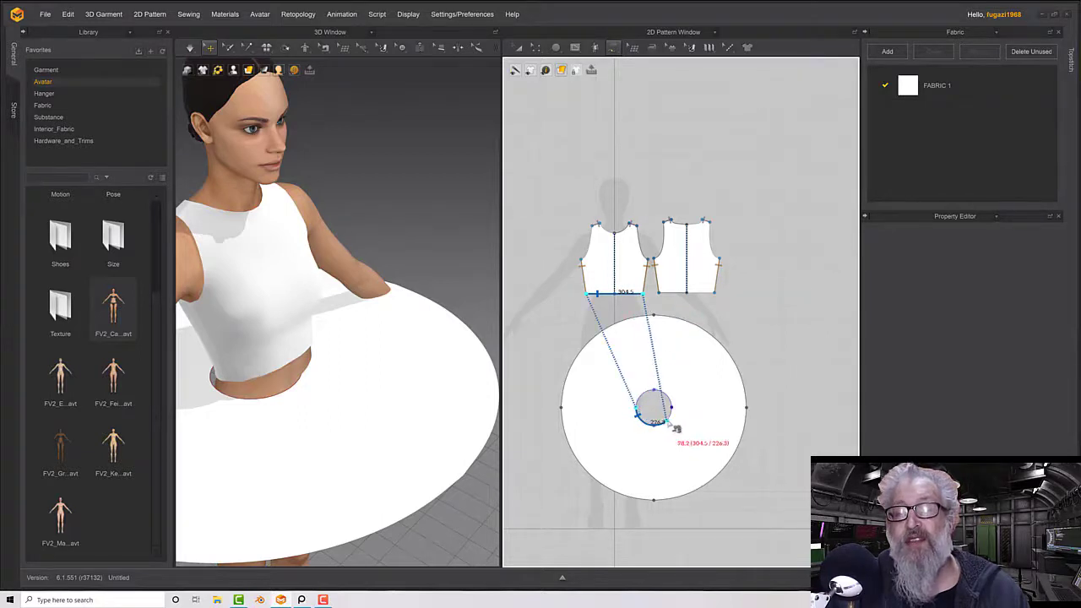
left_click(678, 413)
right_click_drag(473, 349, 314, 383)
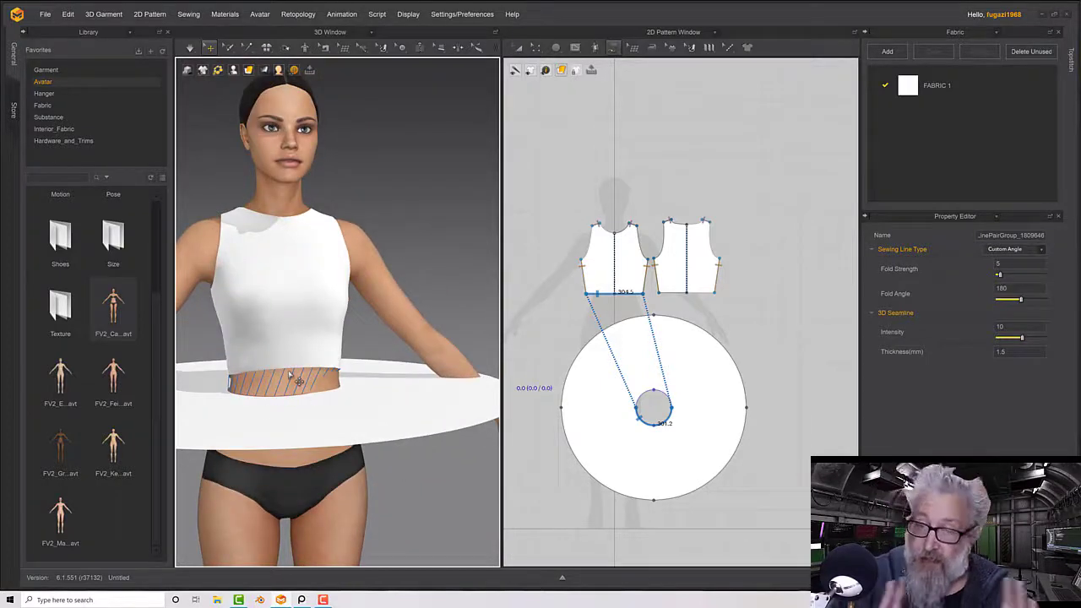
right_click(576, 155)
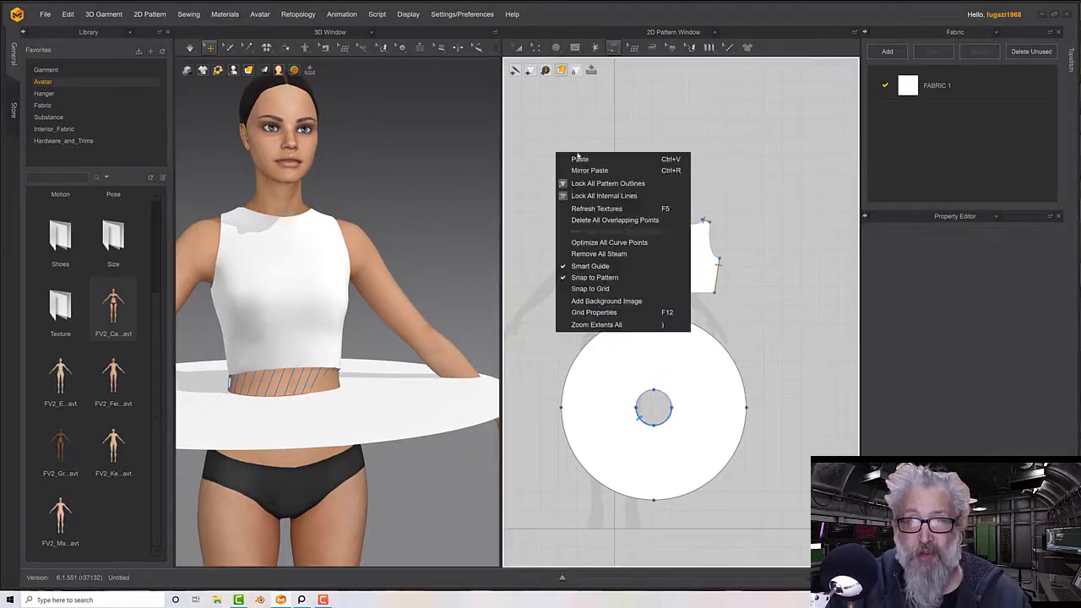
left_click(625, 108)
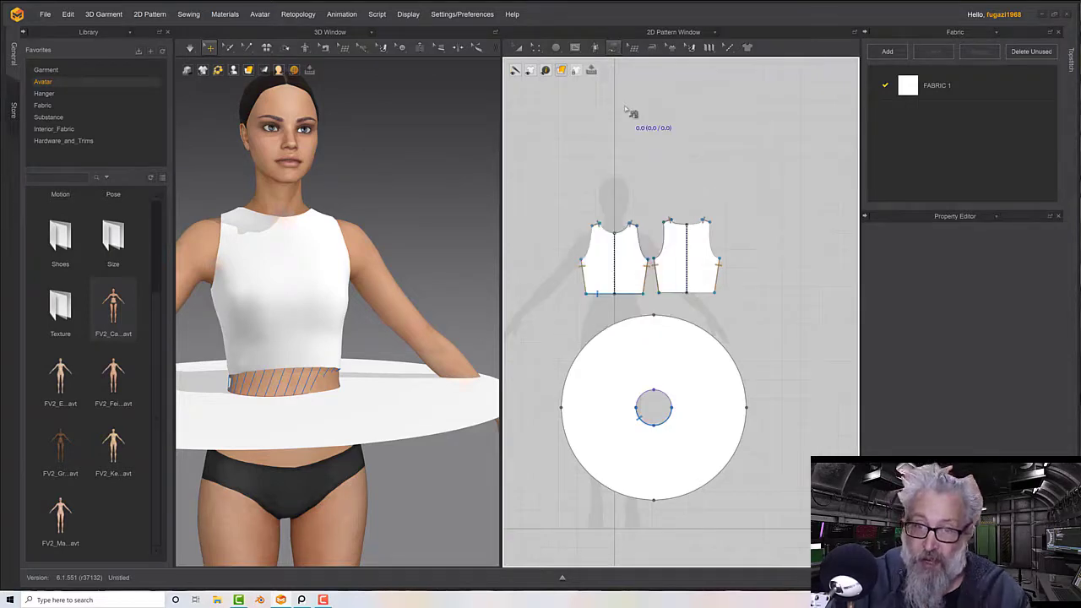
Sew the upper half of the skirt's waist hole to the back bodice hem, starting at the matching side
right_click_drag(402, 315, 416, 361)
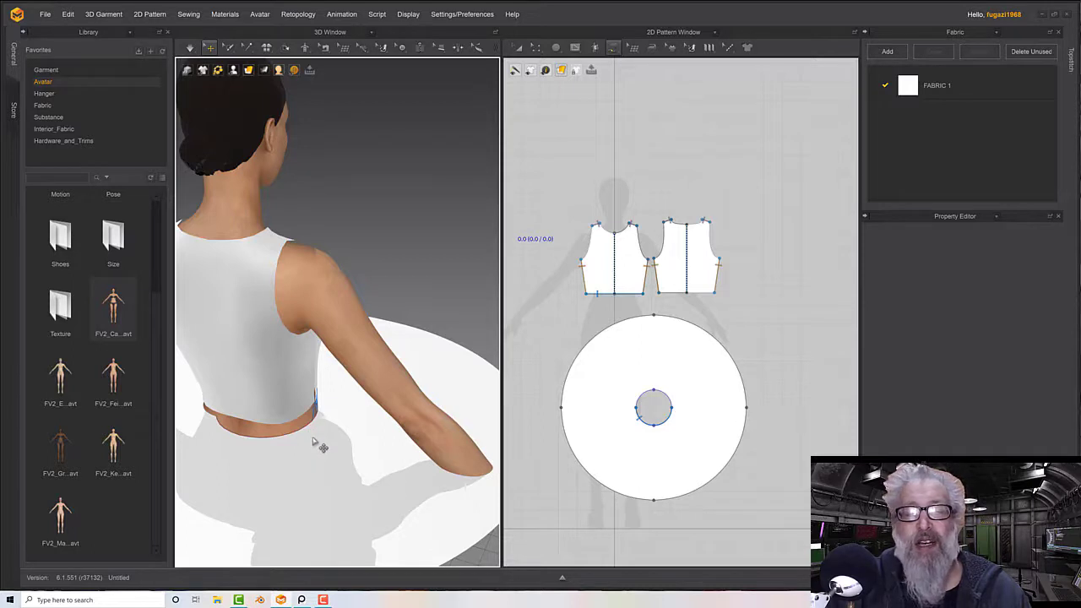
left_click(313, 442)
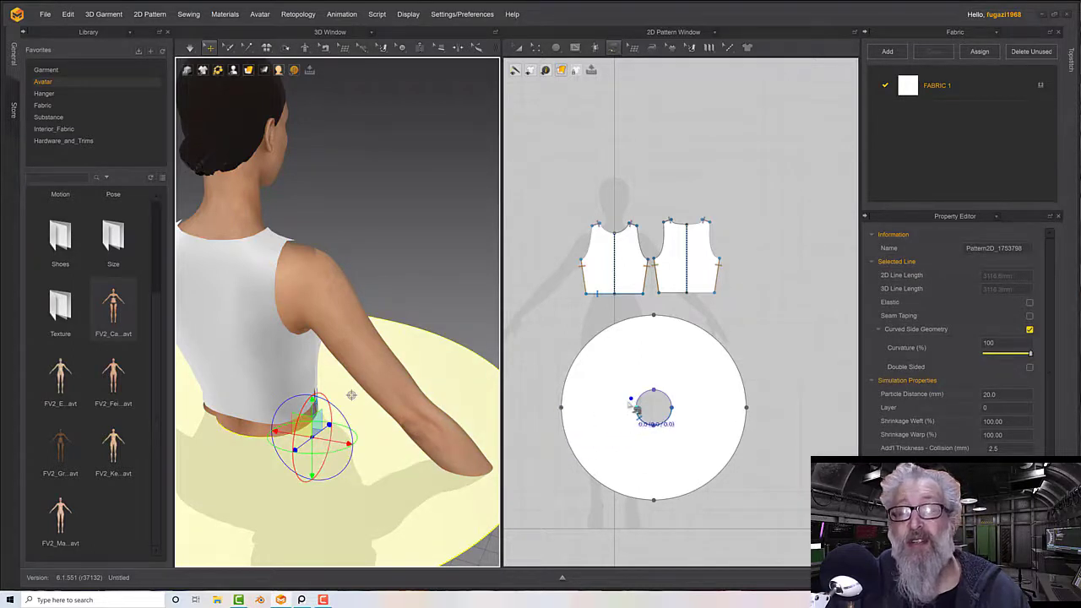
left_click(298, 388)
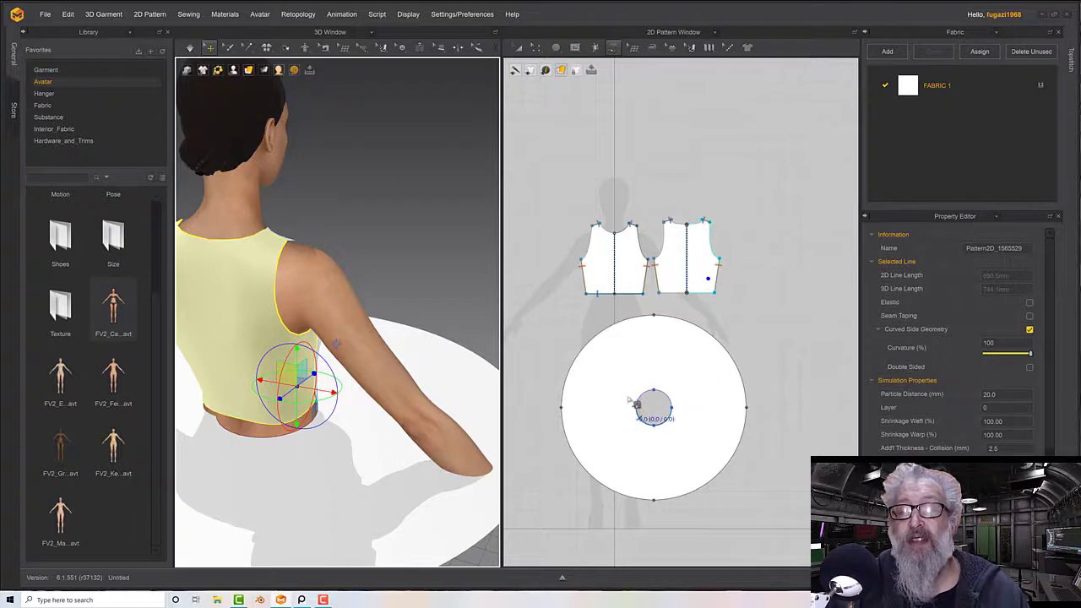
left_click(333, 442)
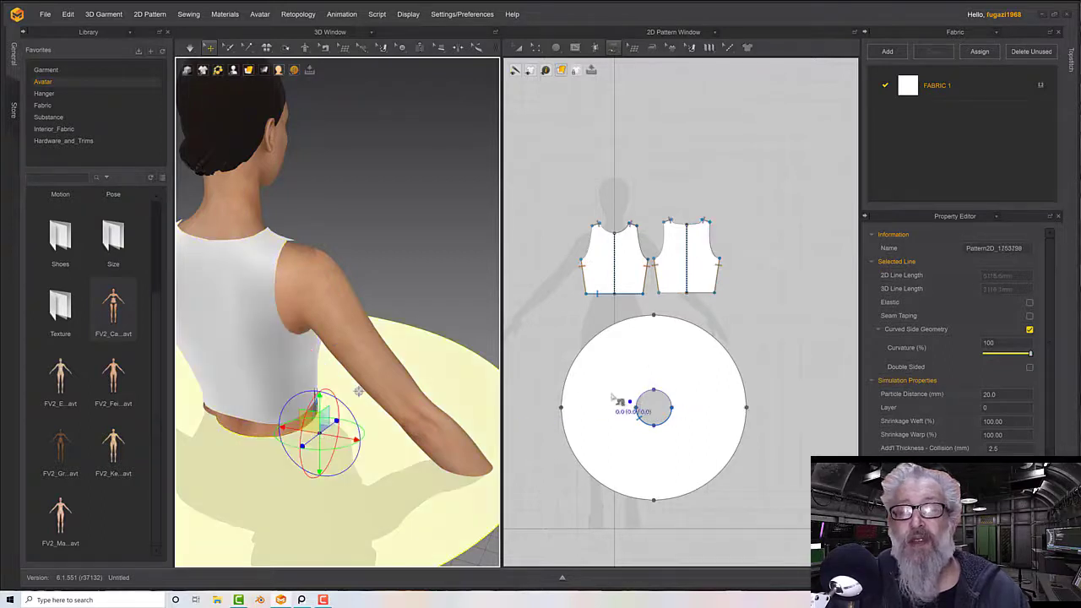
left_click(640, 412)
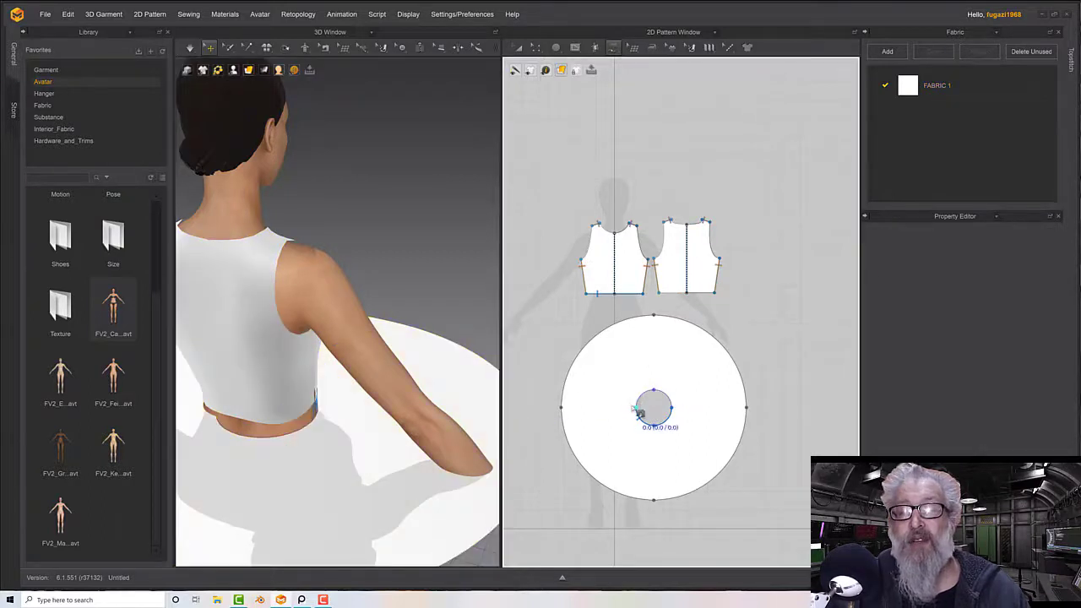
left_click(677, 403)
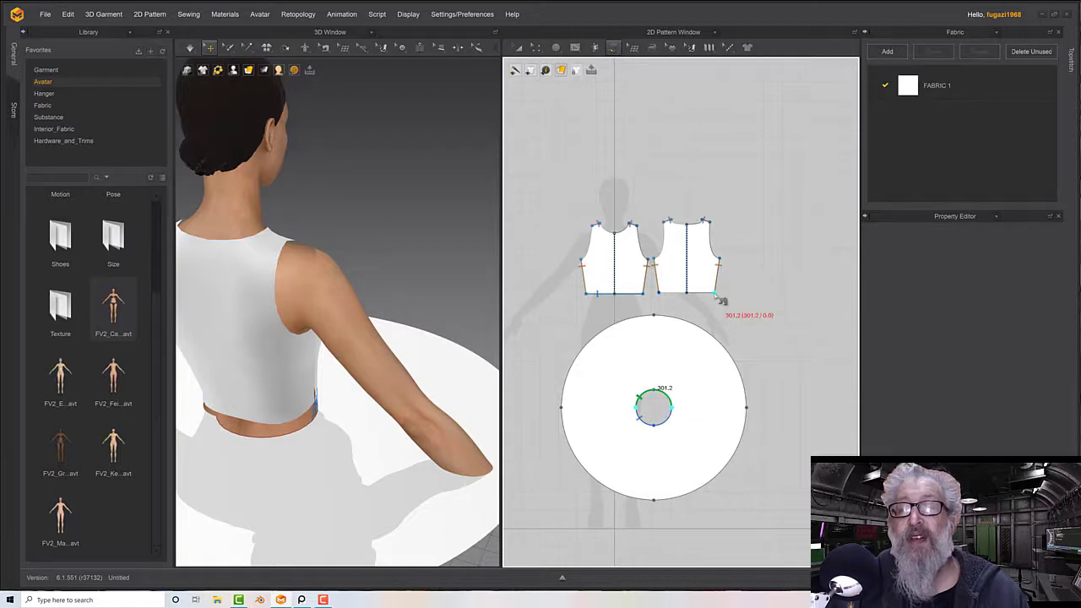
left_click(717, 296)
left_click(668, 301)
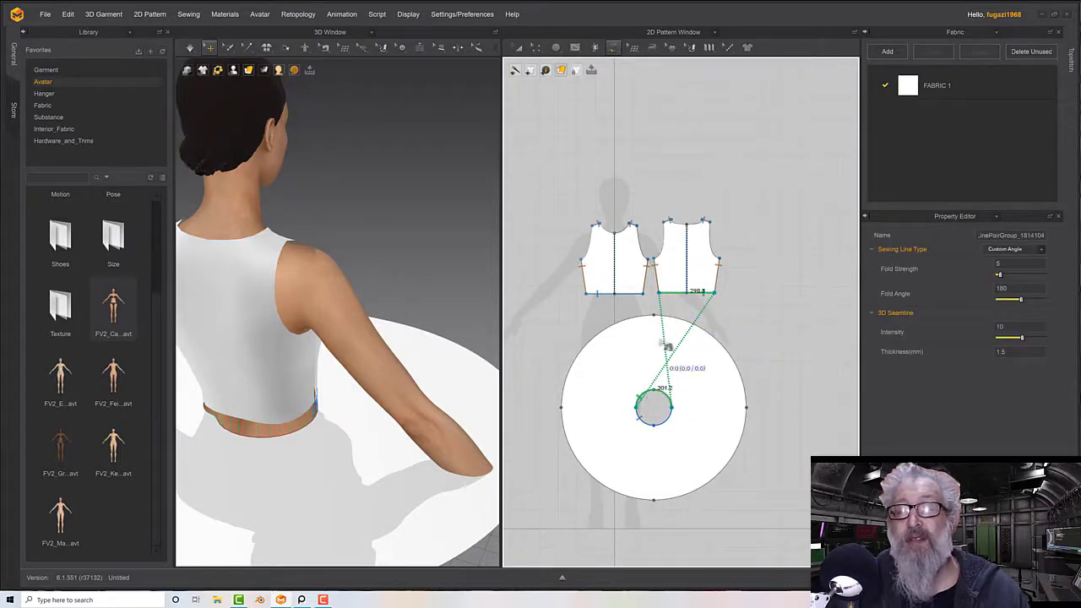
Check the waist seams around the avatar, simulate the garment, and pull both sides of the skirt down off the arms
right_click_drag(311, 396, 306, 372)
right_click_drag(272, 403, 287, 420)
mouse_move(373, 357)
right_mouse_down()
mouse_move(295, 359)
mouse_move(340, 372)
mouse_move(355, 361)
right_mouse_up()
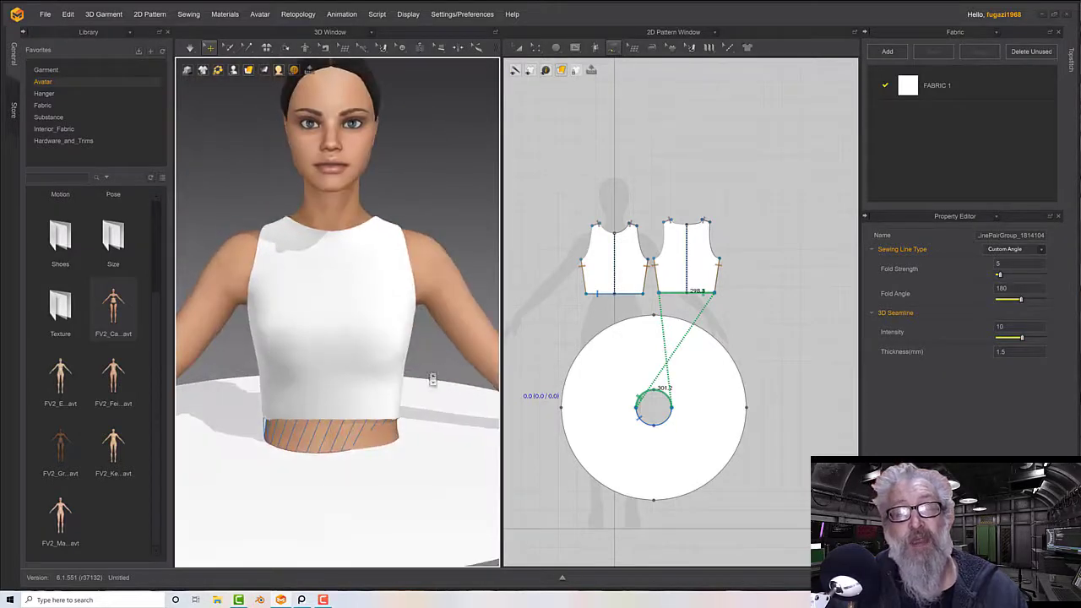
scroll(433, 379, "down", 5)
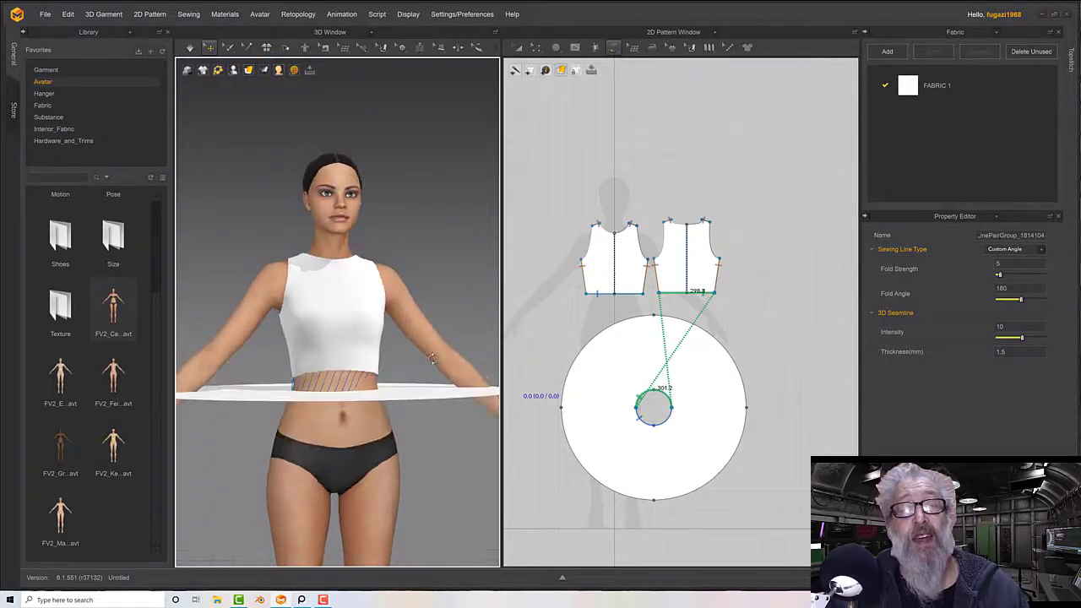
key("space")
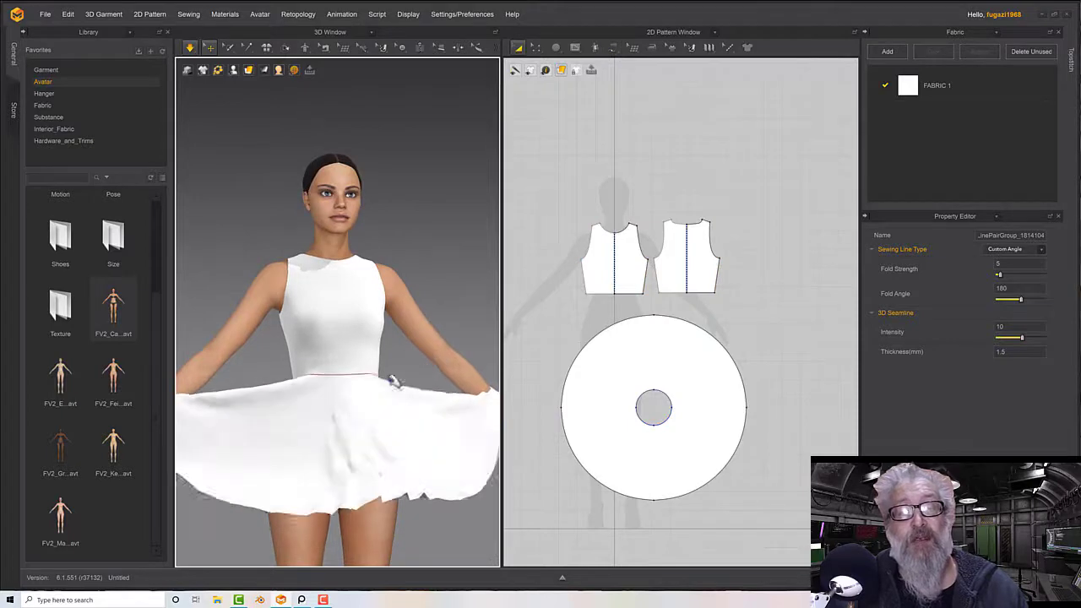
scroll(405, 383, "down", 2)
left_click_drag(230, 382, 234, 499)
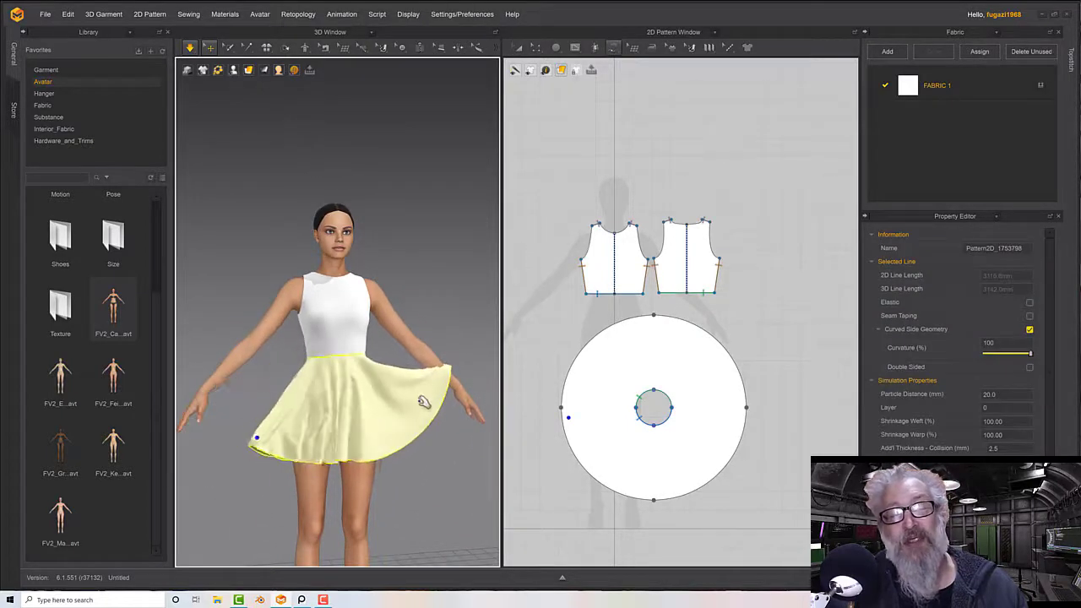
left_click_drag(456, 437, 411, 475)
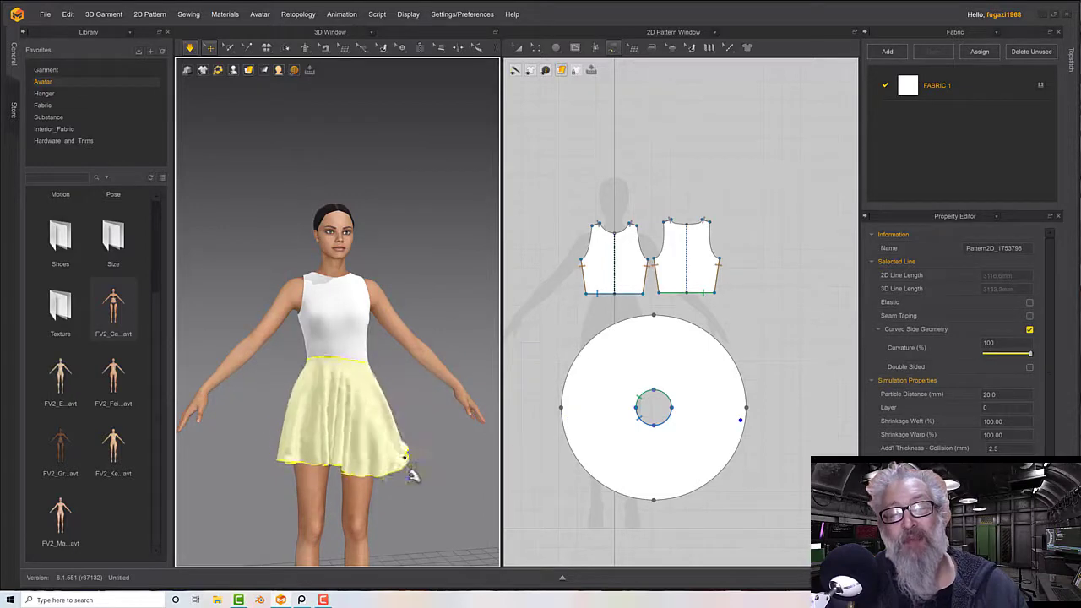
Examine the draped skirt and waist seam from several angles, comparing them with the sewn edges in the 2D patterns
right_click_drag(422, 439, 384, 436)
scroll(381, 437, "up", 3)
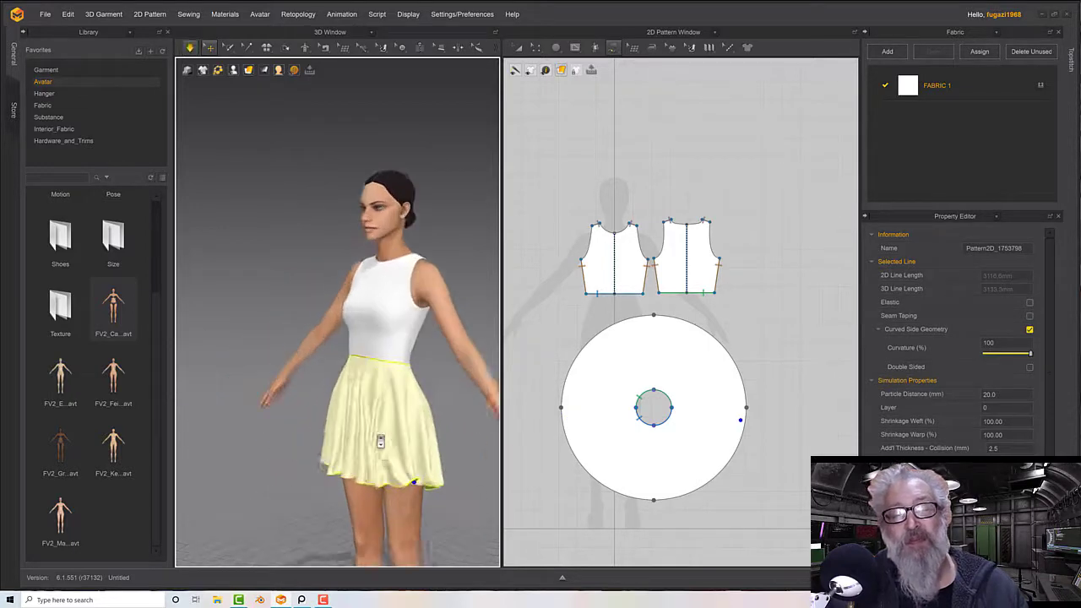
middle_click_drag(381, 437, 357, 389)
right_click_drag(357, 389, 374, 364)
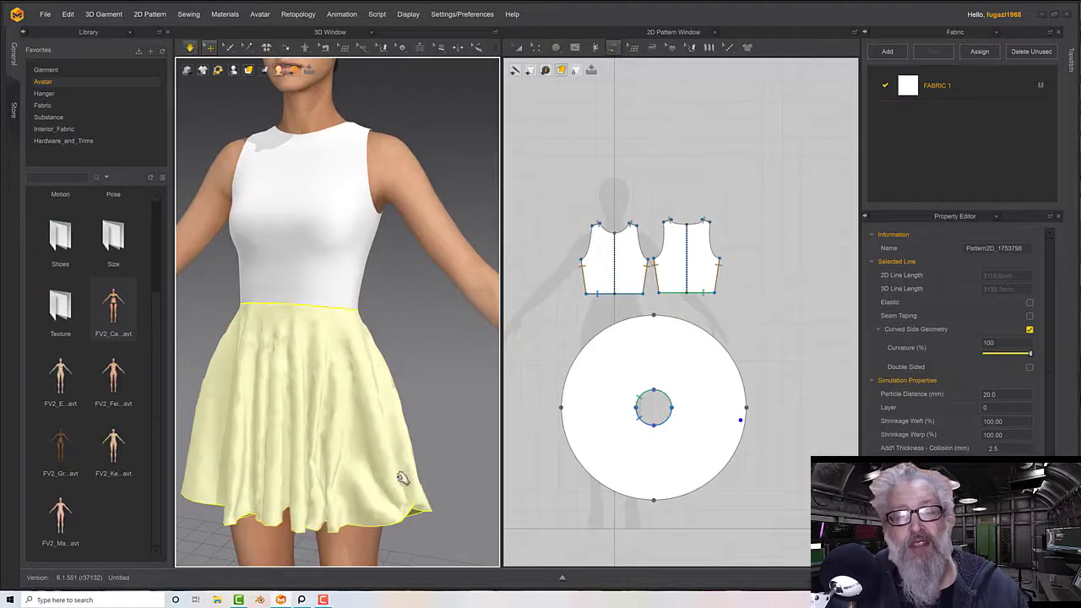
left_click_drag(400, 507, 400, 459)
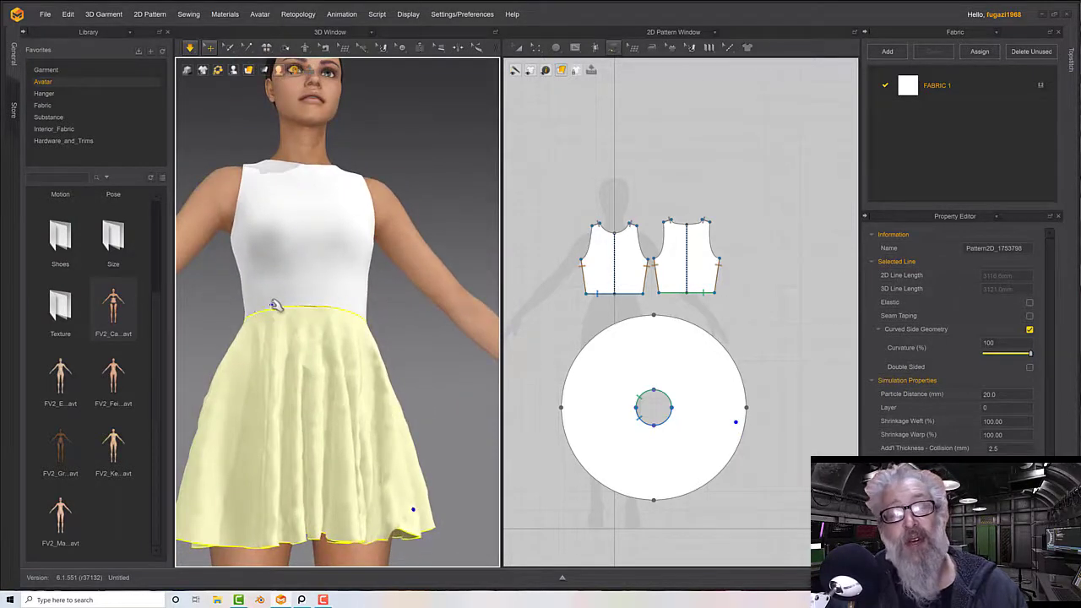
scroll(278, 312, "up", 2)
scroll(326, 330, "down", 2)
scroll(280, 326, "up", 2)
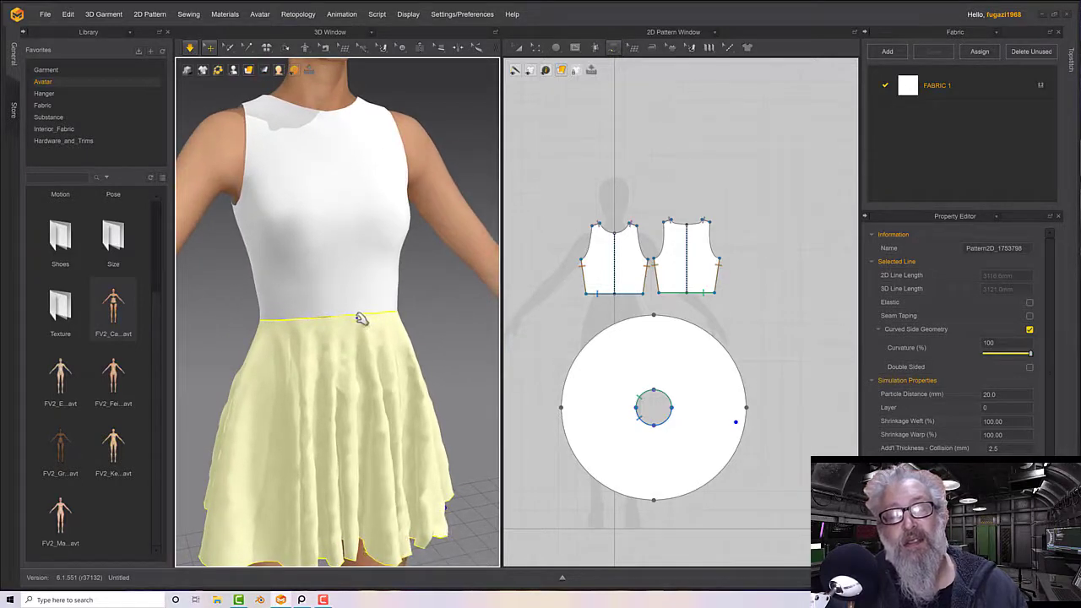
left_click(638, 404)
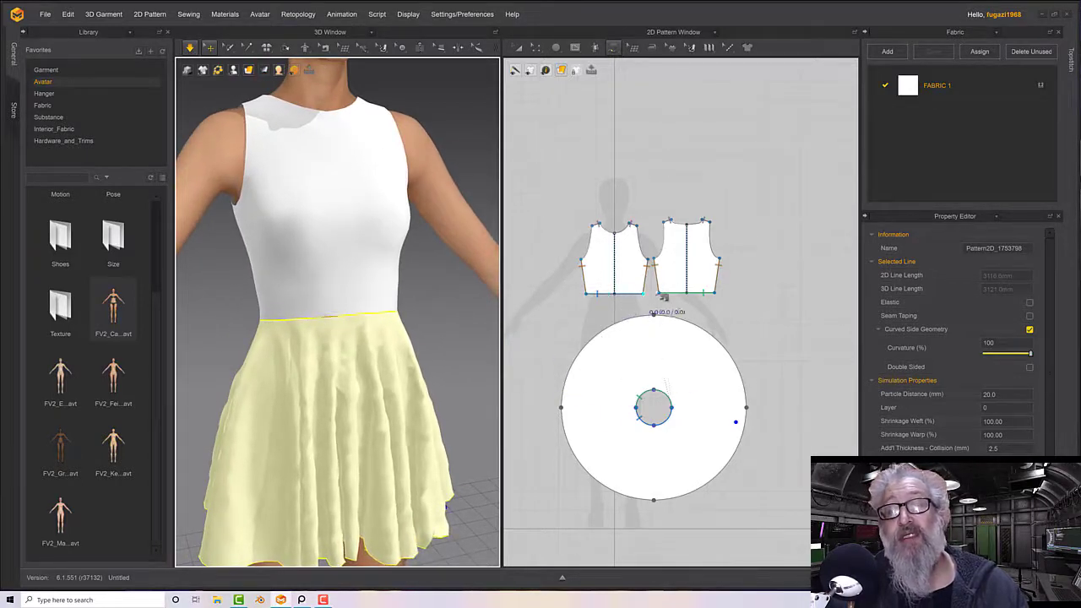
right_click_drag(379, 311, 346, 311)
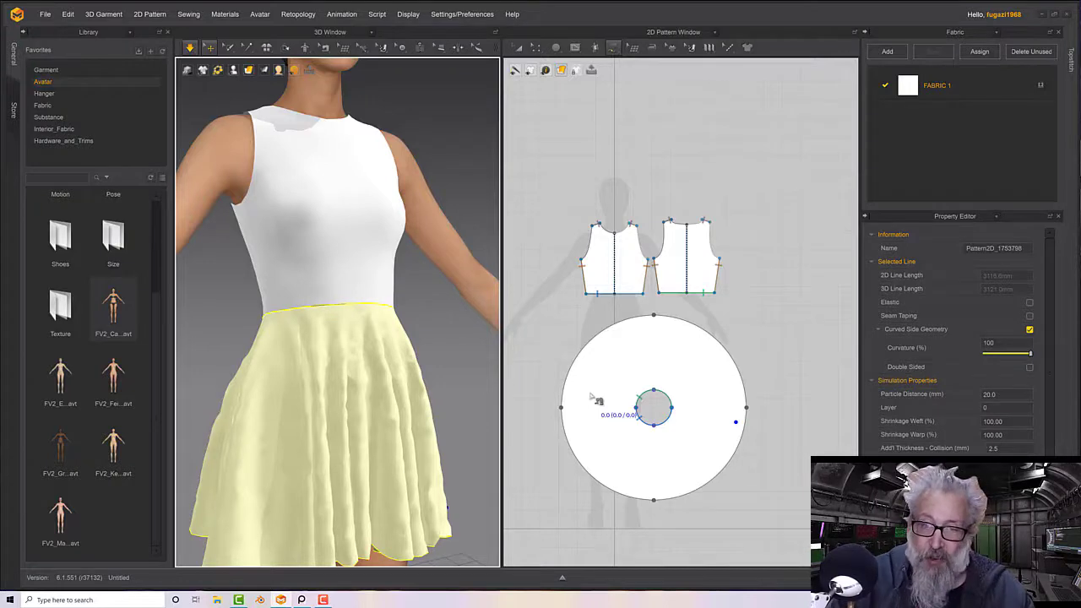
Restart the simulation and tug the skirt at its back hem and front so its folds settle evenly
right_click_drag(263, 354, 381, 365)
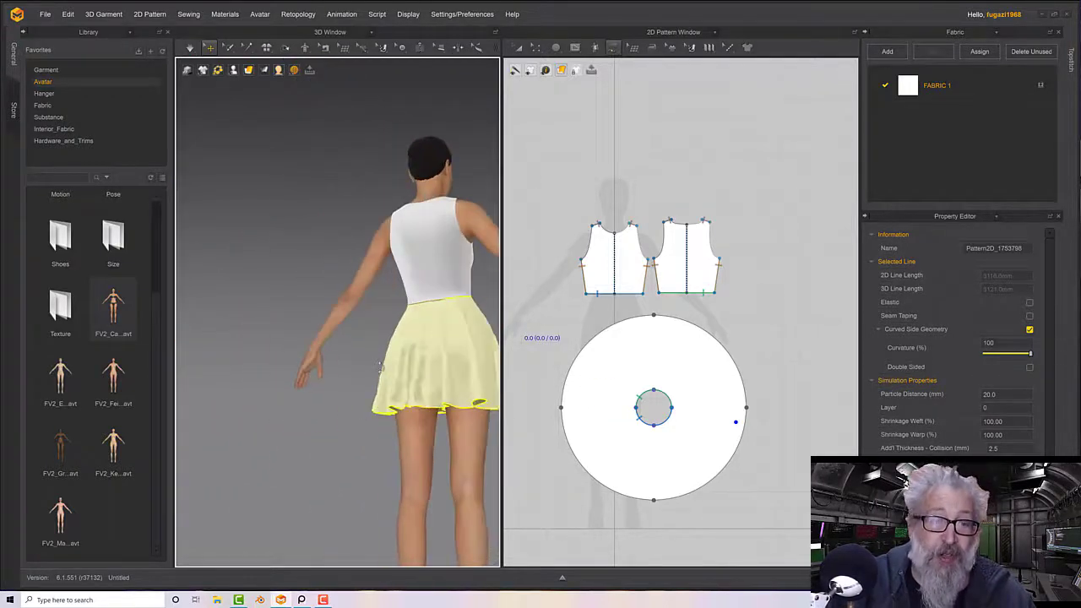
left_click(423, 424)
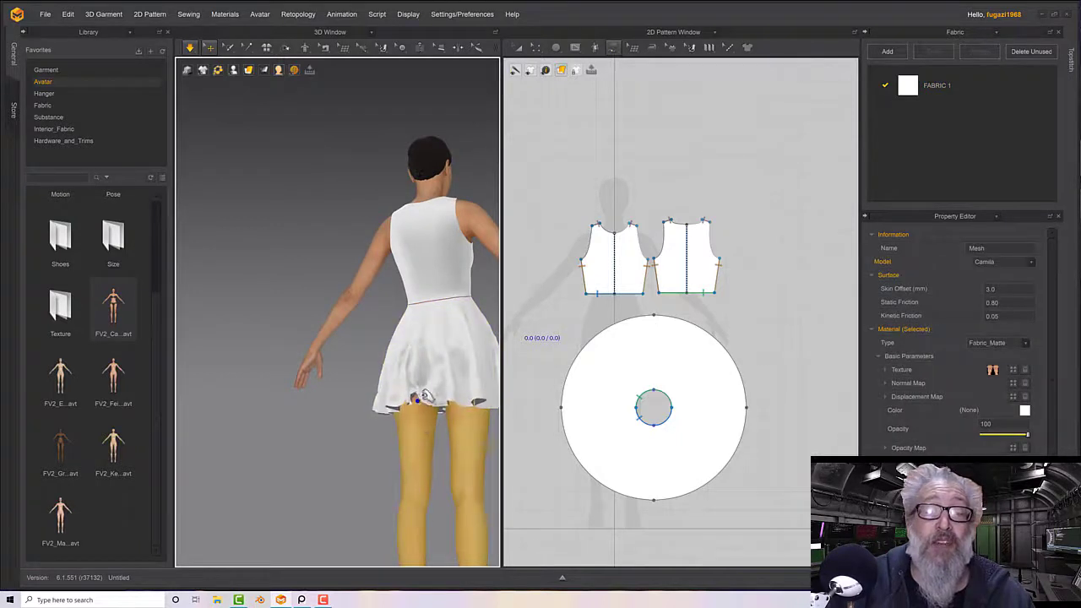
left_click(425, 397)
right_click_drag(418, 404, 404, 408)
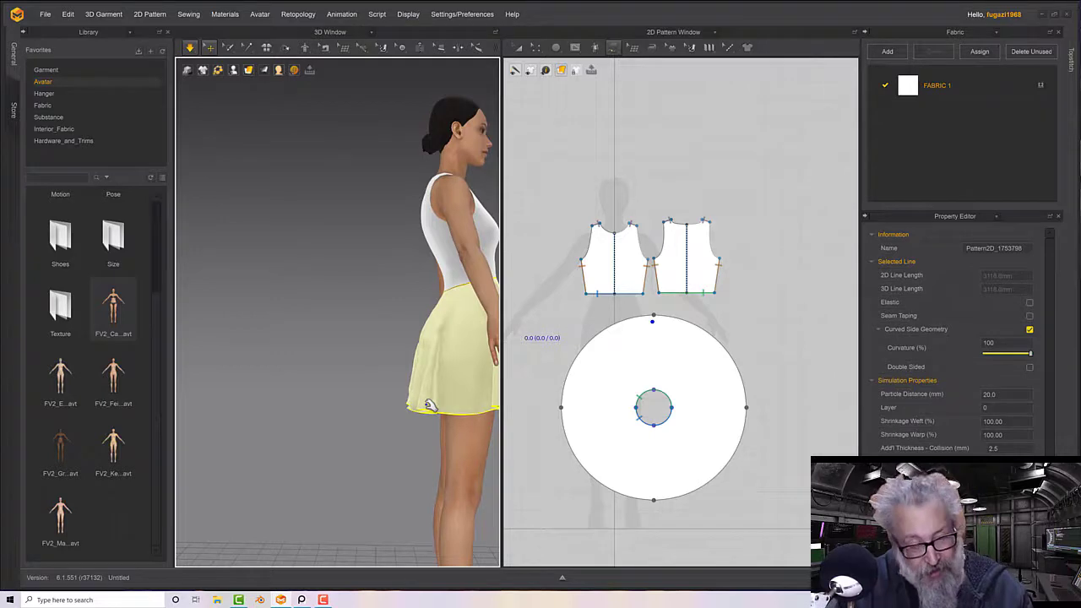
right_click_drag(428, 404, 341, 402)
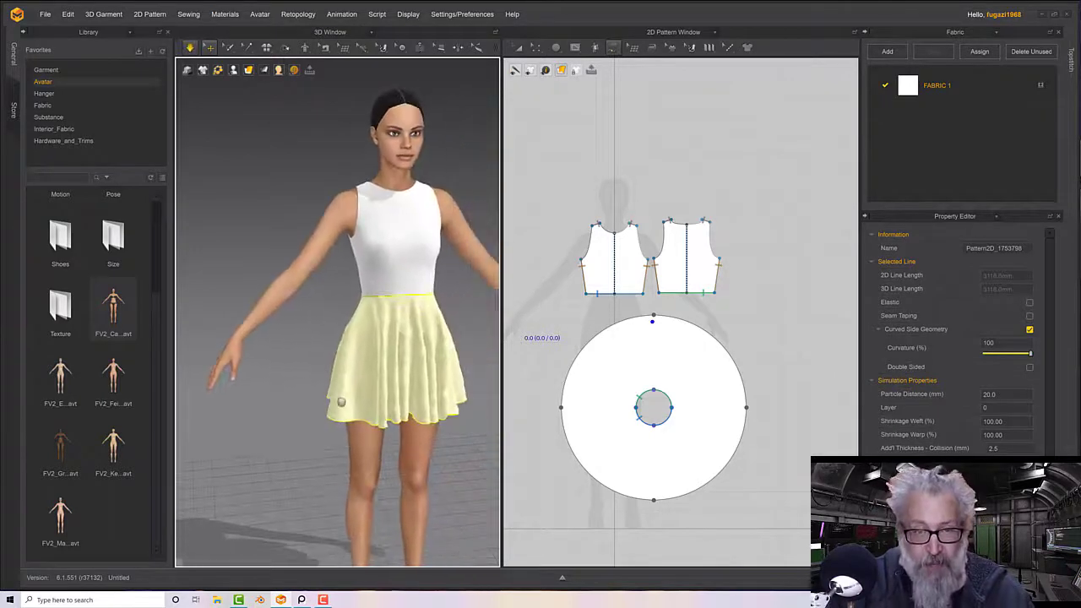
scroll(343, 399, "down", 3)
scroll(348, 404, "up", 6)
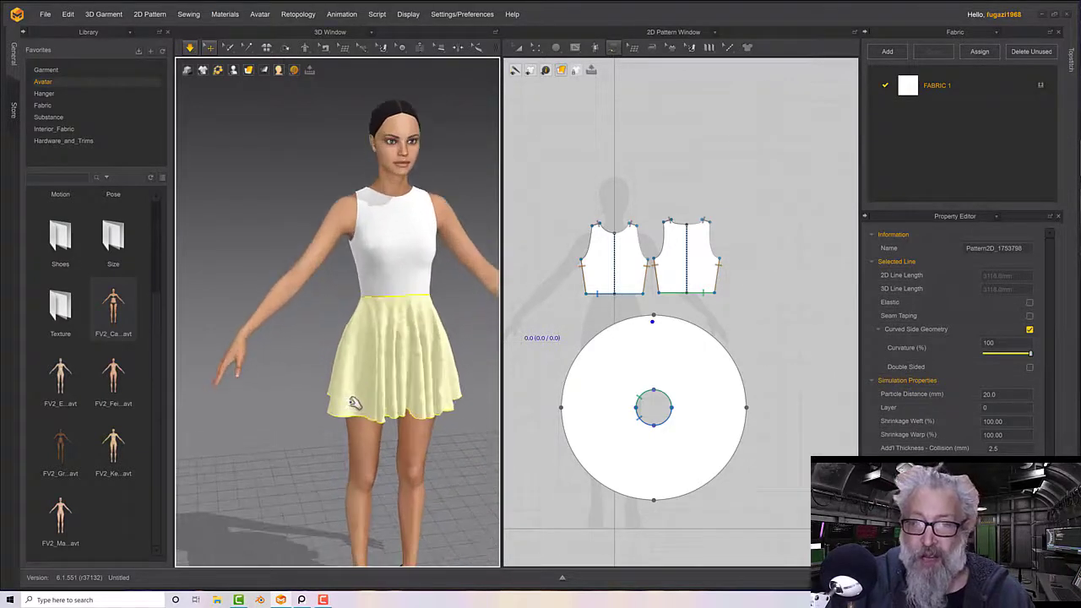
middle_click_drag(384, 404, 343, 362)
left_click_drag(343, 362, 361, 374)
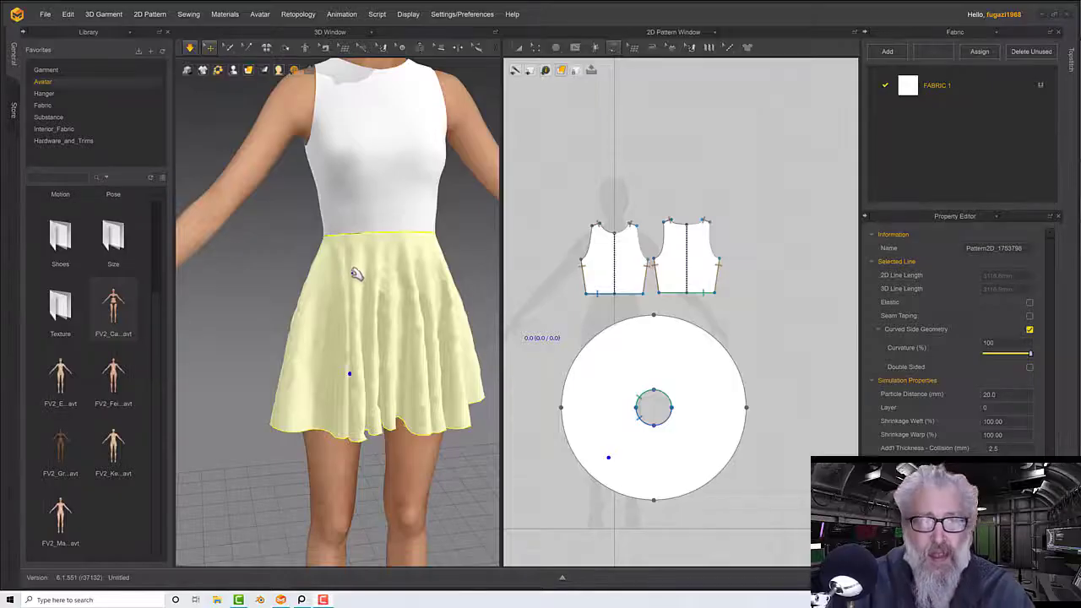
Deactivate the circular skirt pattern together with its sewing and hide it from the avatar in 3D
key("2")
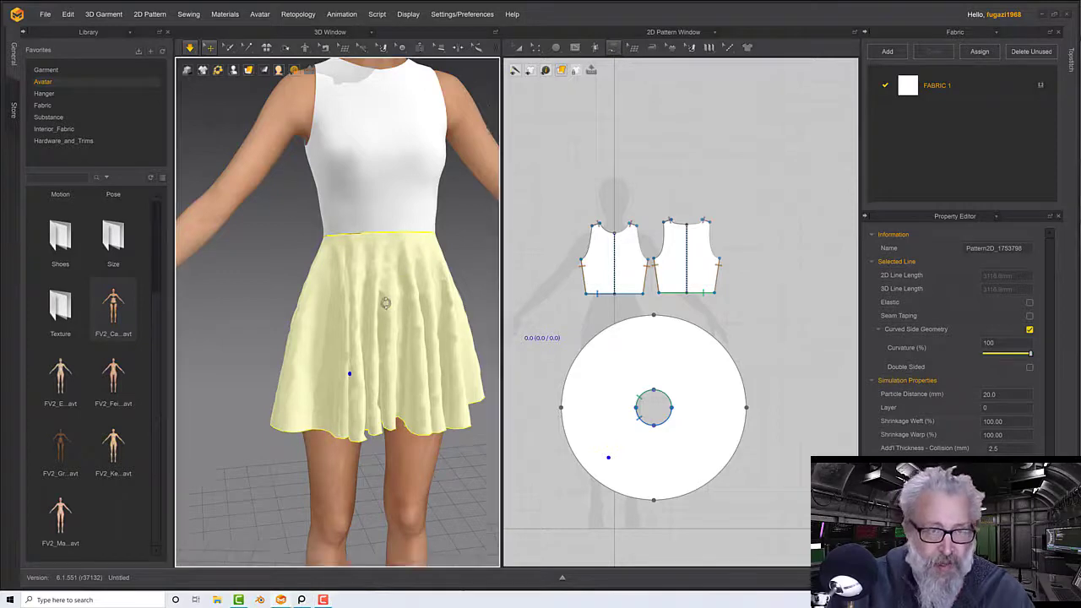
middle_click_drag(405, 301, 353, 278)
right_click_drag(370, 286, 357, 287)
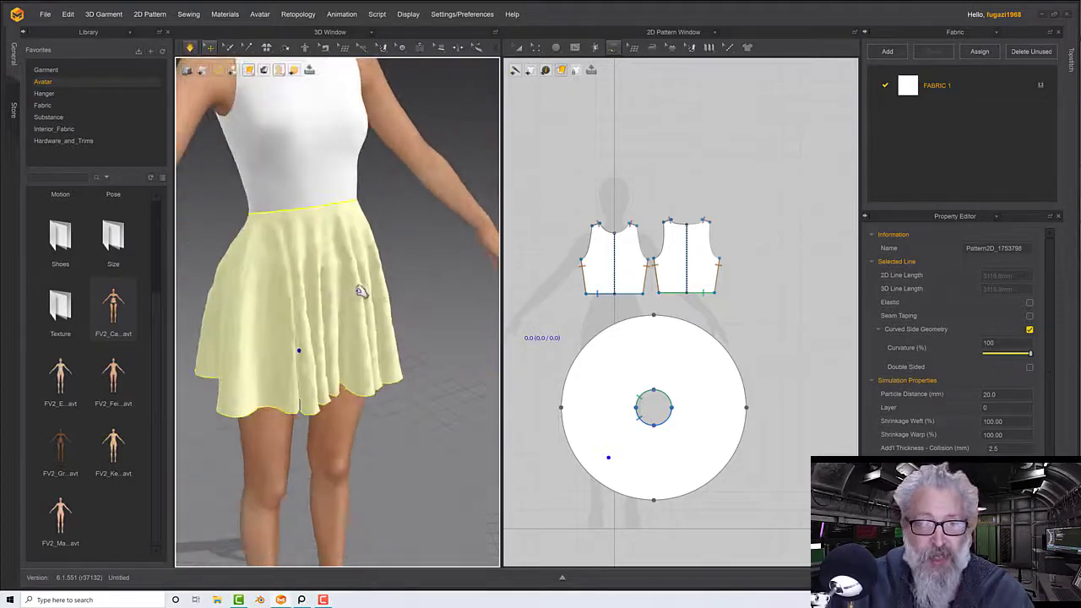
right_click(350, 288)
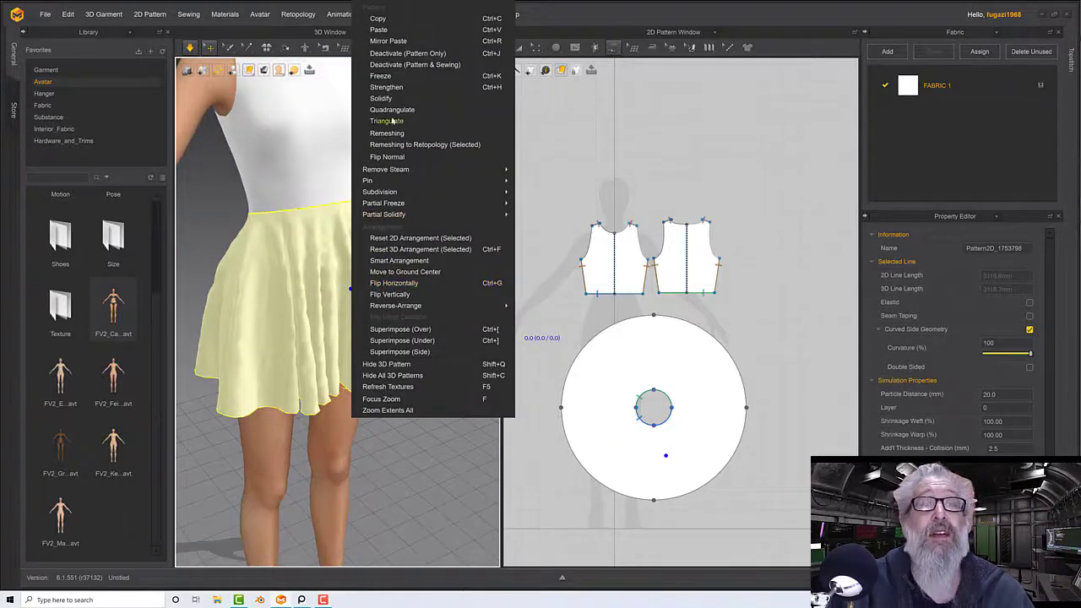
left_click(394, 66)
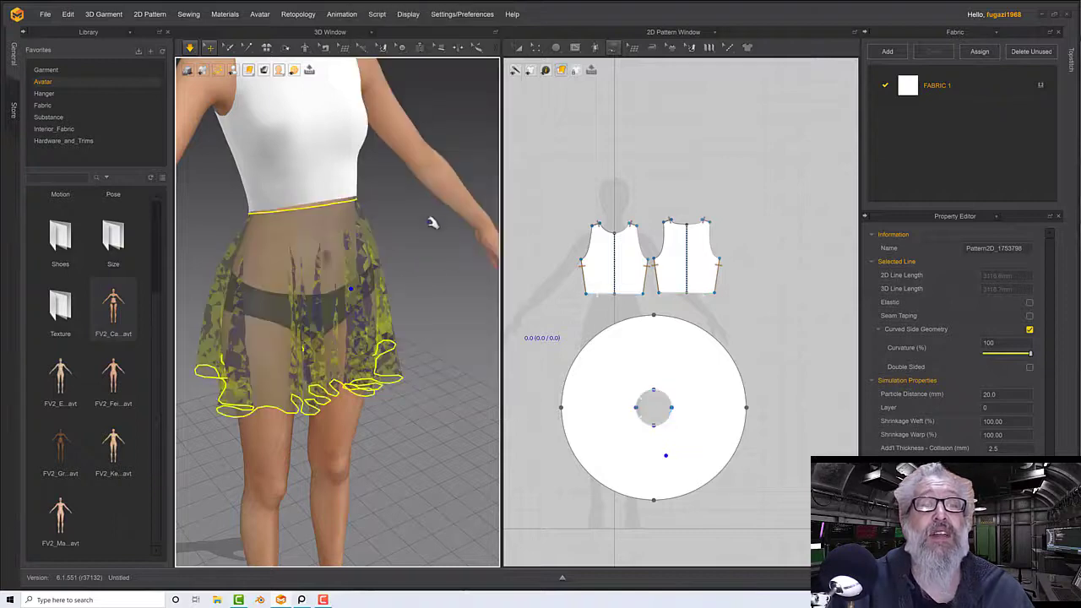
right_click(382, 250)
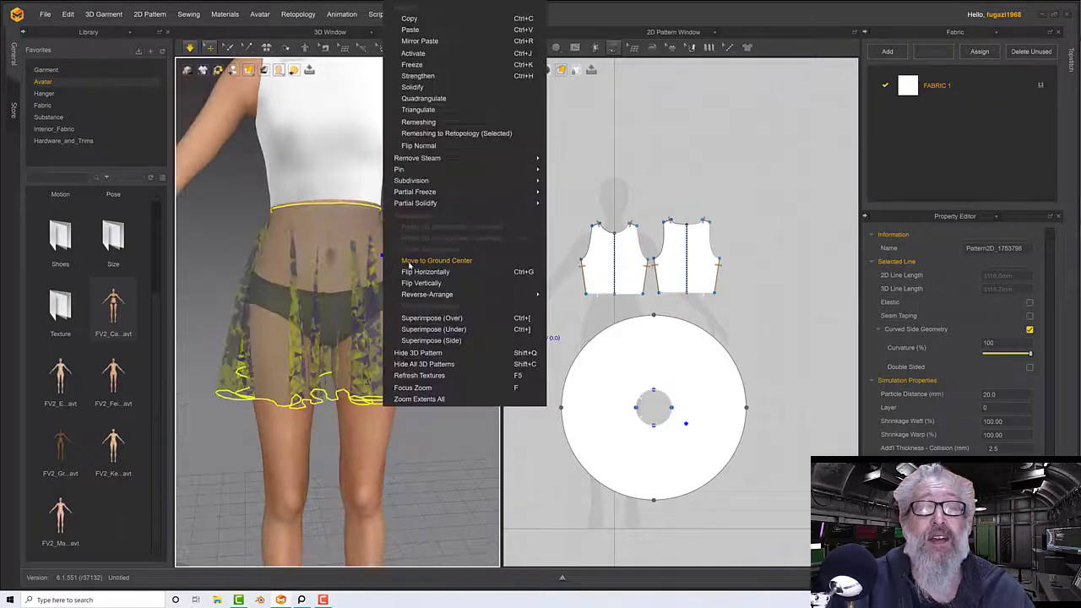
left_click(426, 348)
right_click_drag(422, 318, 435, 309)
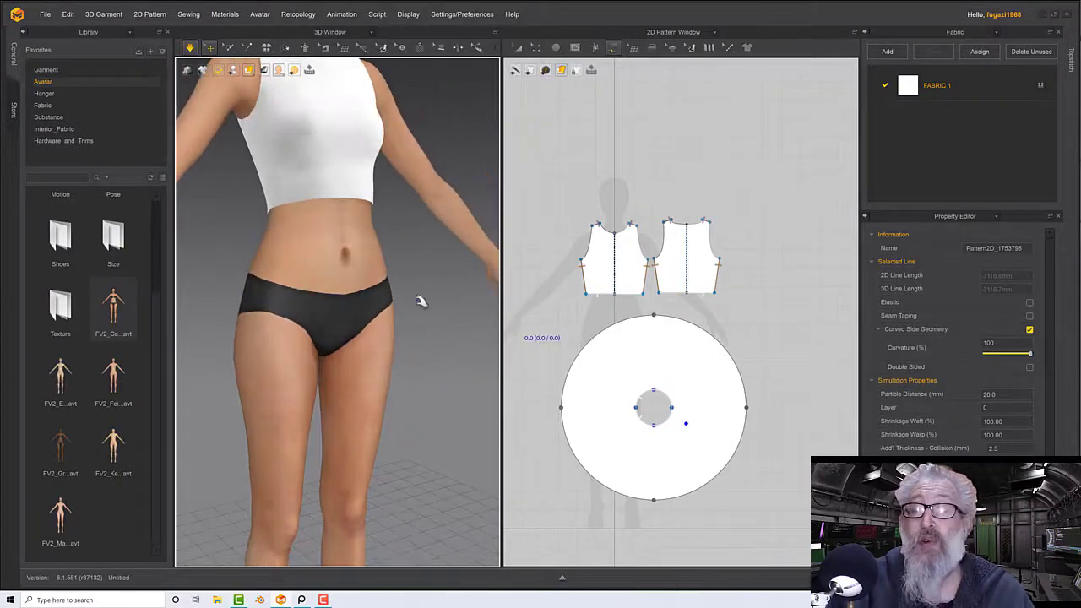
Move the circular skirt pattern well to the side of the bodice patterns in 2D to clear the space beneath them
left_click(519, 48)
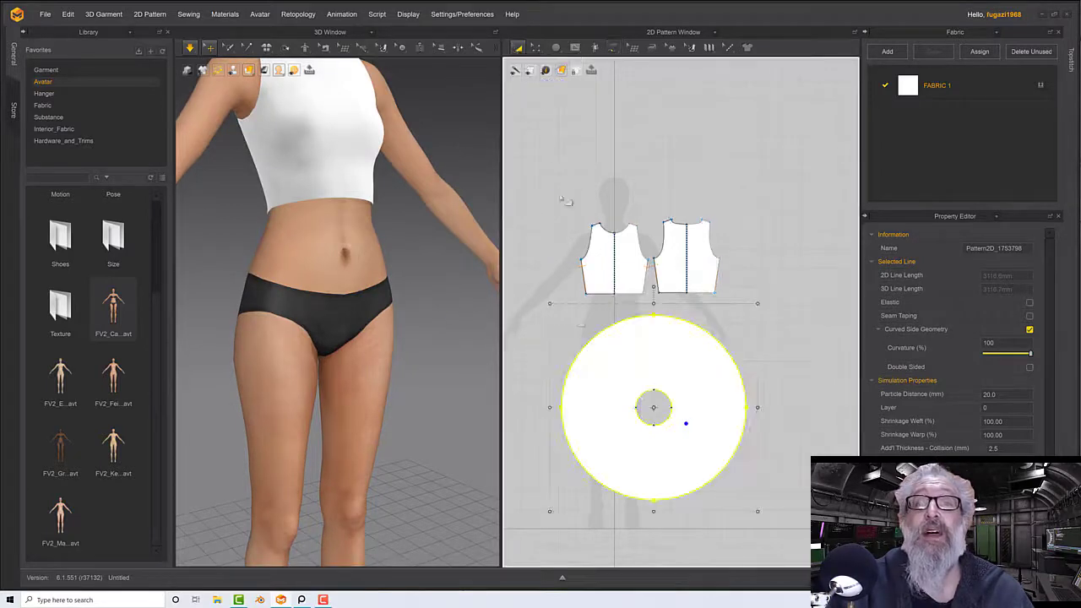
scroll(566, 254, "down", 4)
key("ctrl+c")
key("ctrl+v")
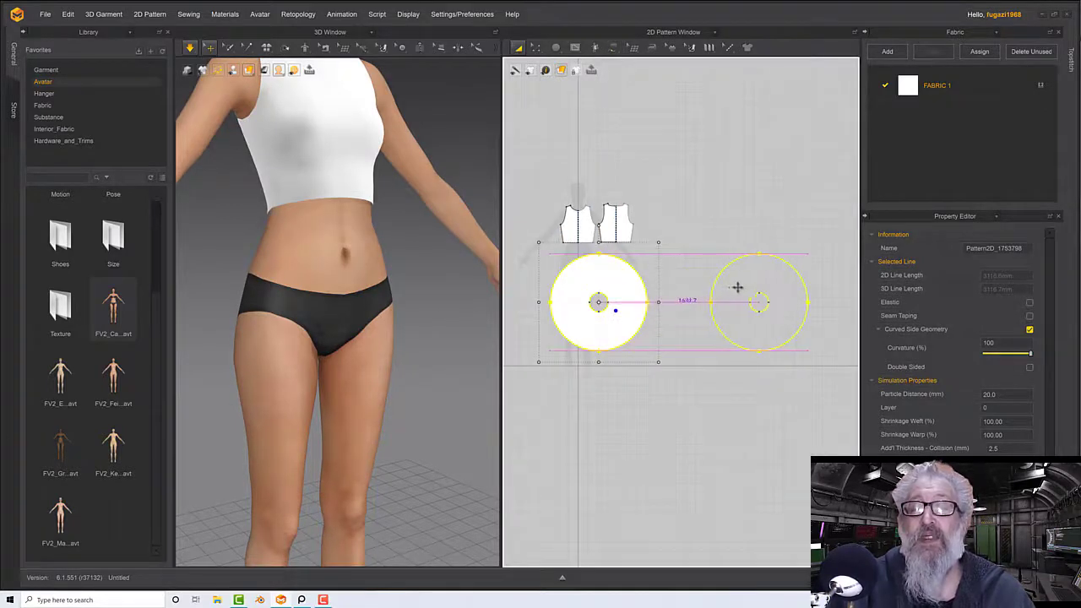
left_click(760, 289)
scroll(654, 283, "down", 3)
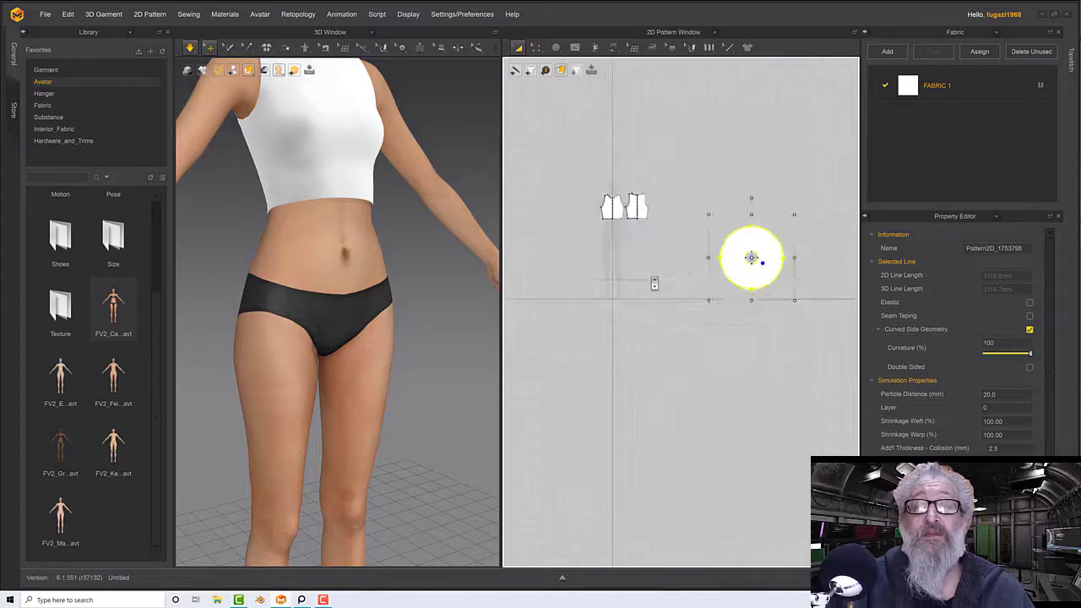
Measure the combined length of half the front bodice hem and half the back bodice hem
scroll(625, 211, "up", 6)
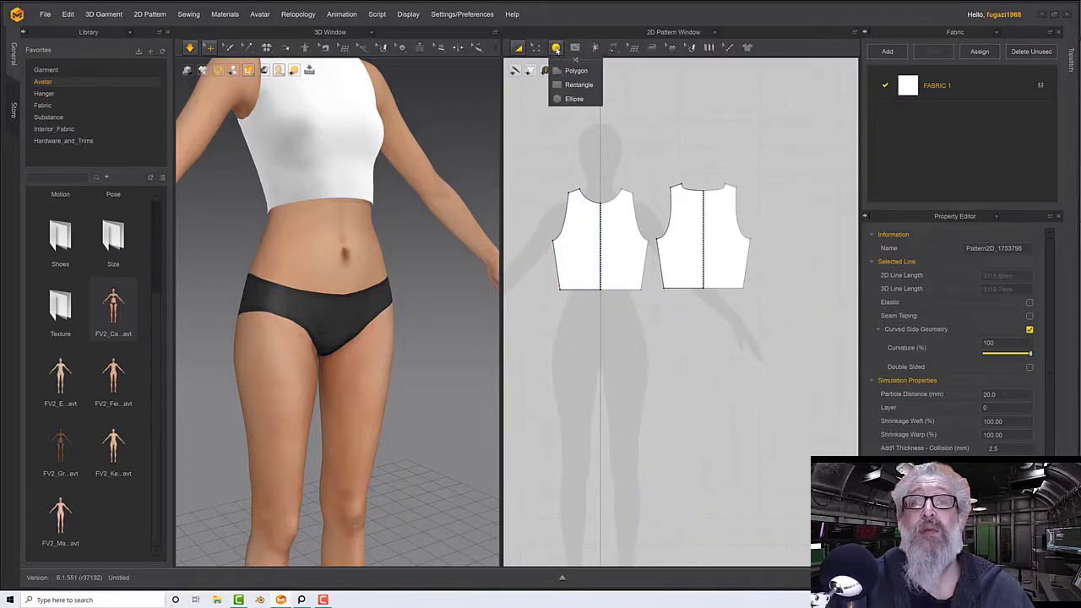
left_click(538, 48)
left_click(581, 289)
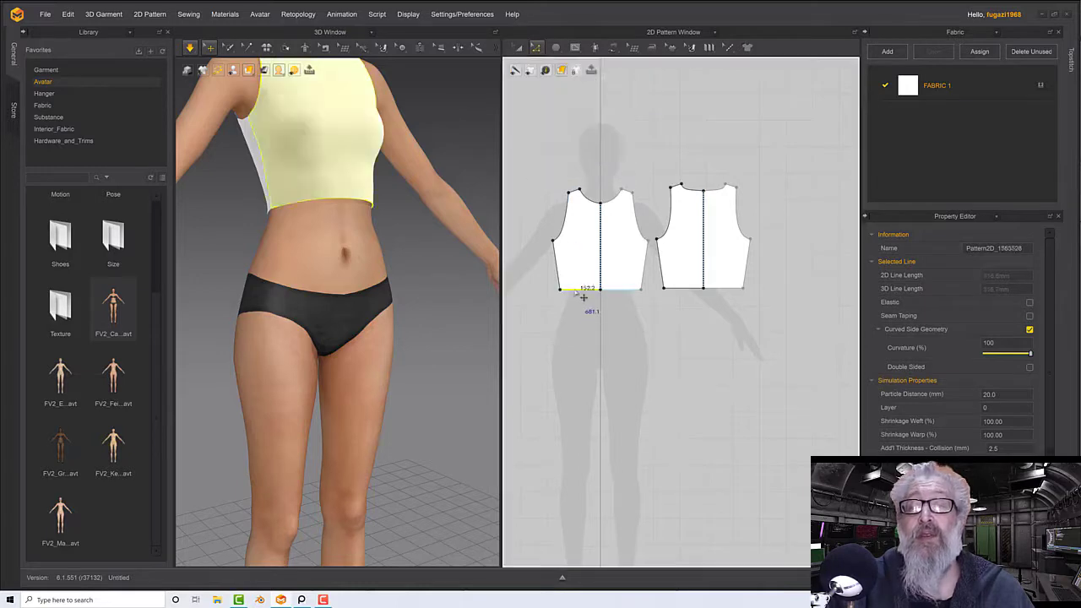
left_click(684, 292, "shift")
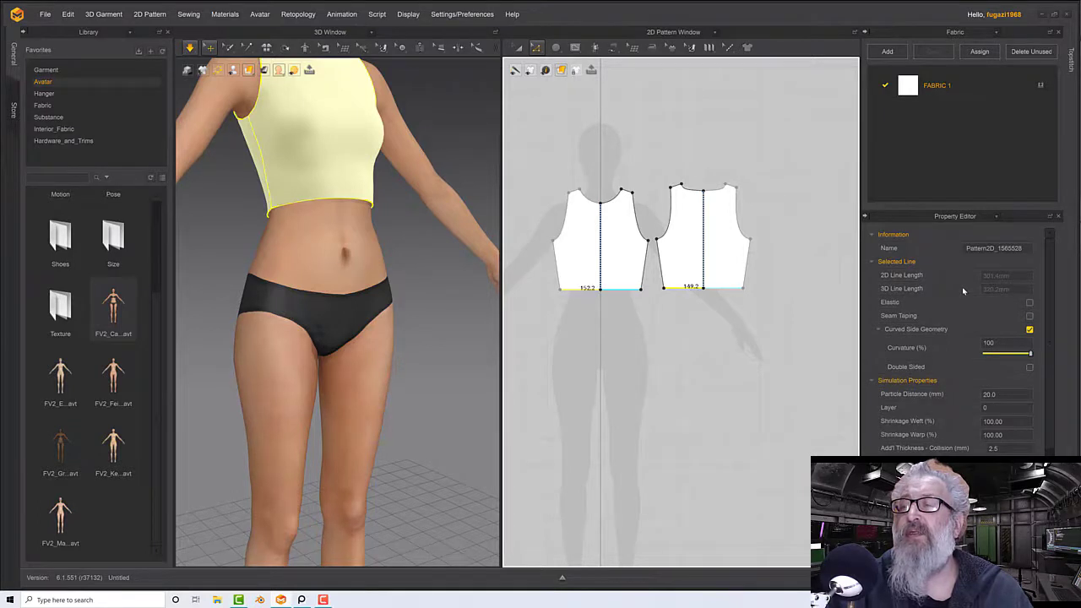
Create a rectangle pattern 602.8 mm wide and 400 mm high
left_click(566, 50)
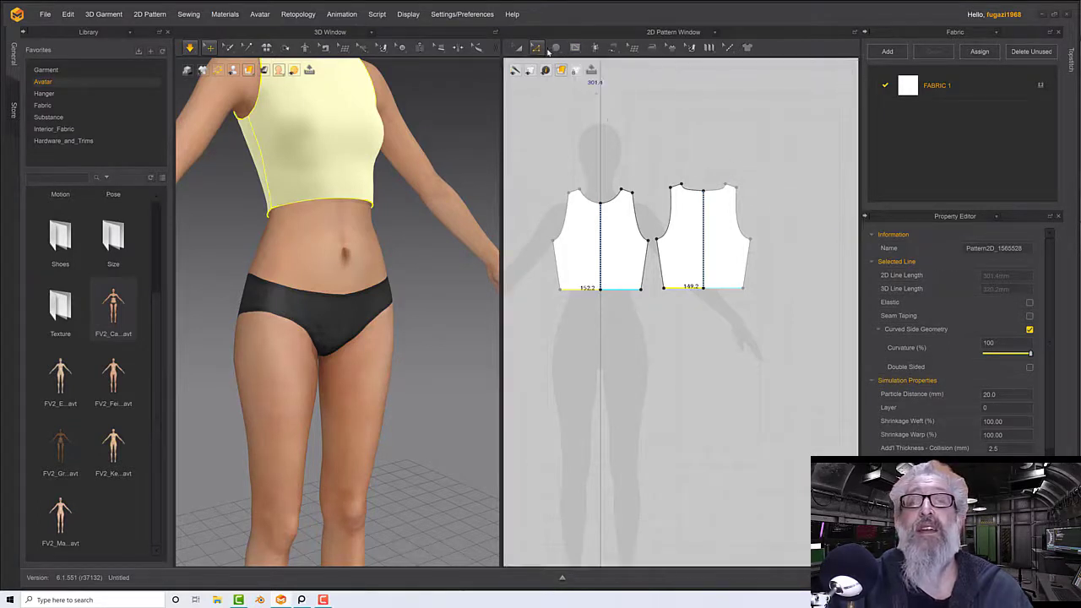
left_click(555, 48)
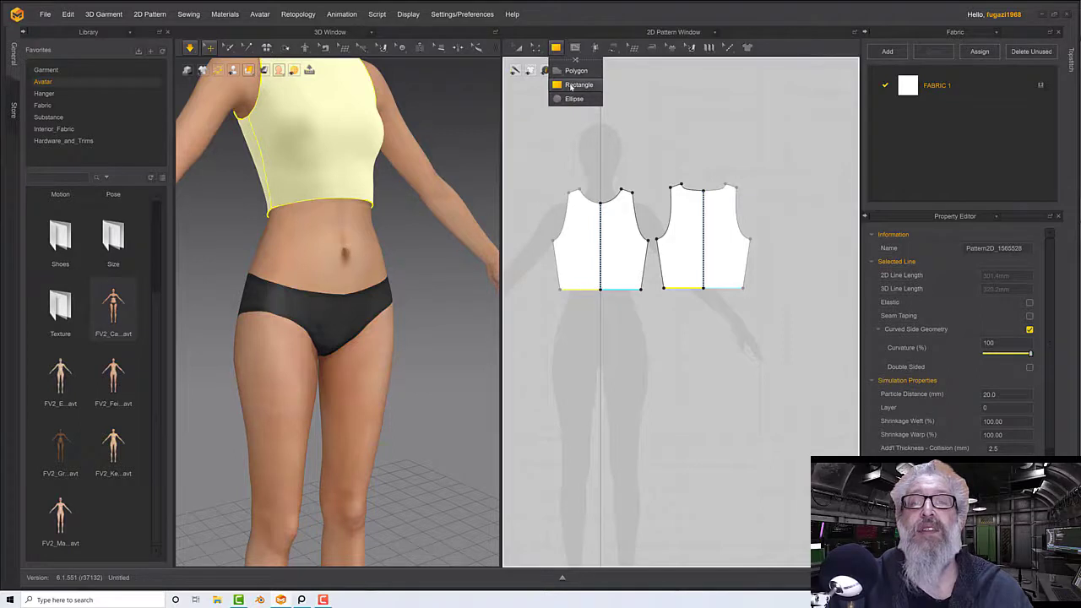
left_click(576, 85)
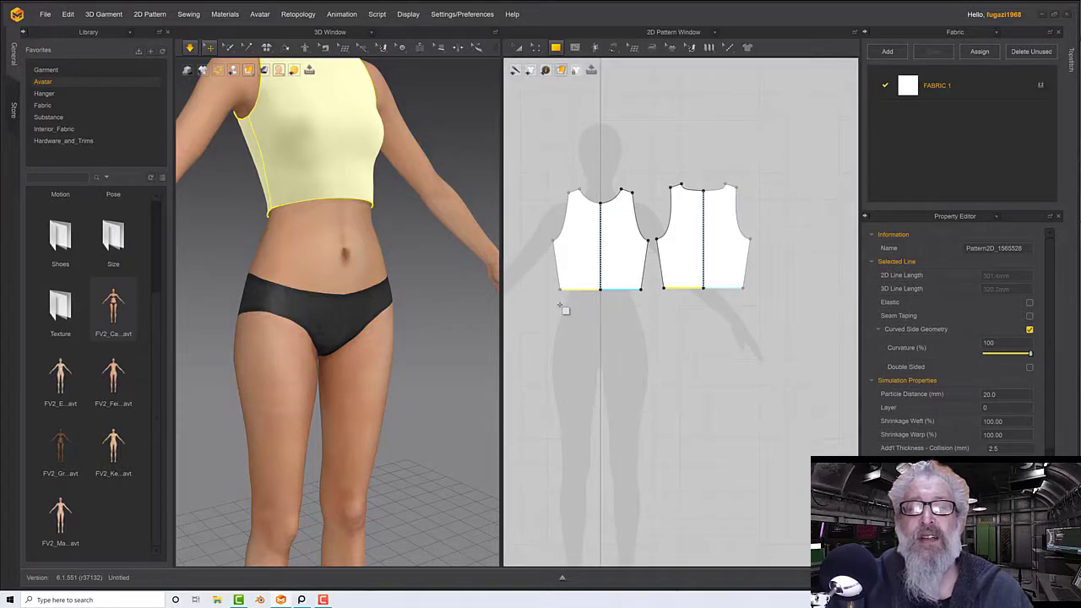
left_click(563, 308)
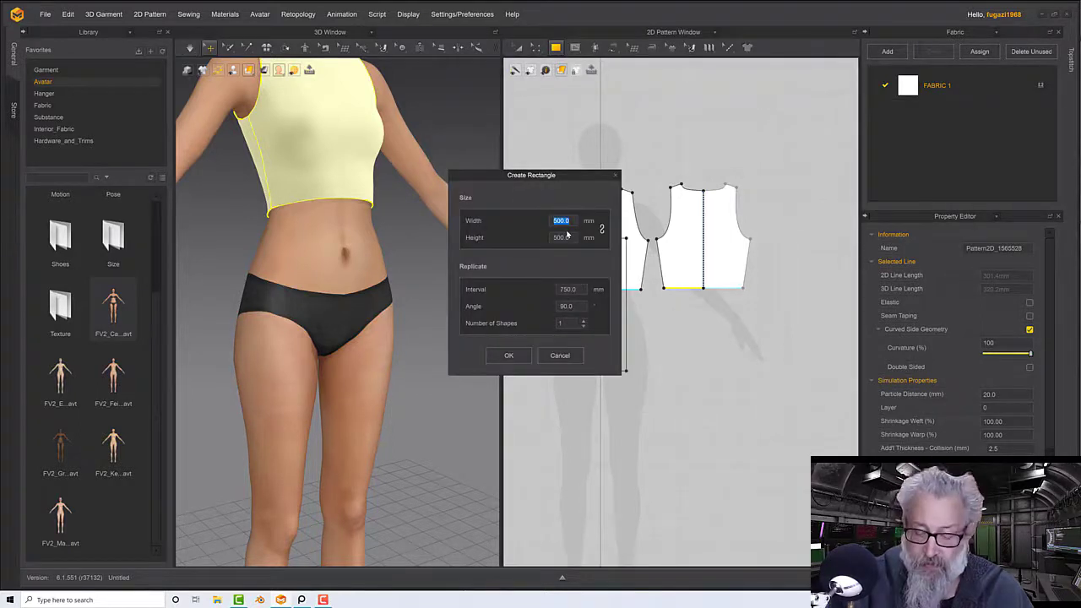
type("602.8")
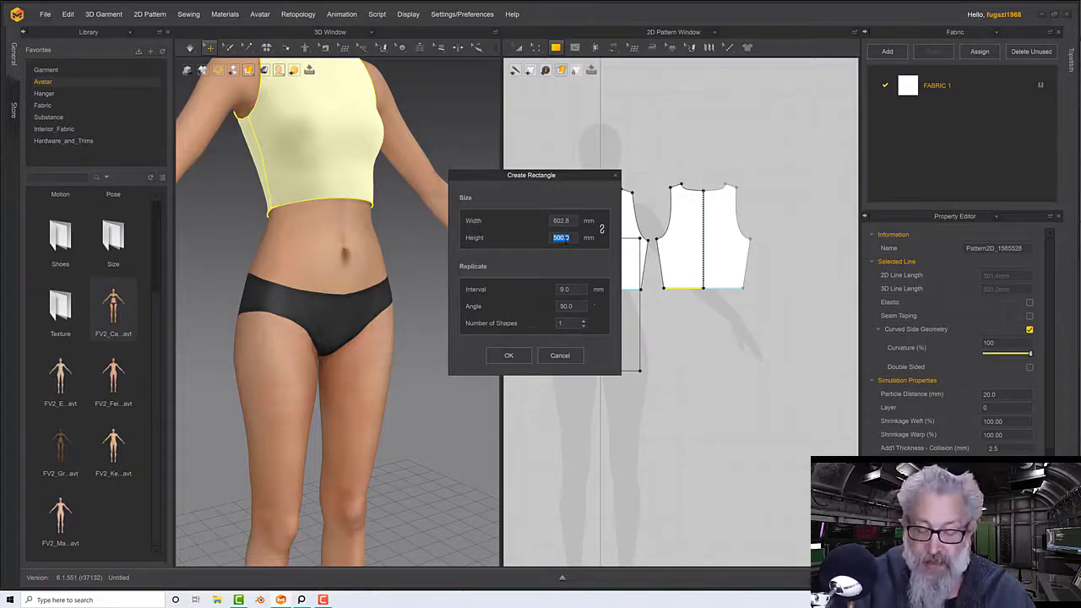
type("350")
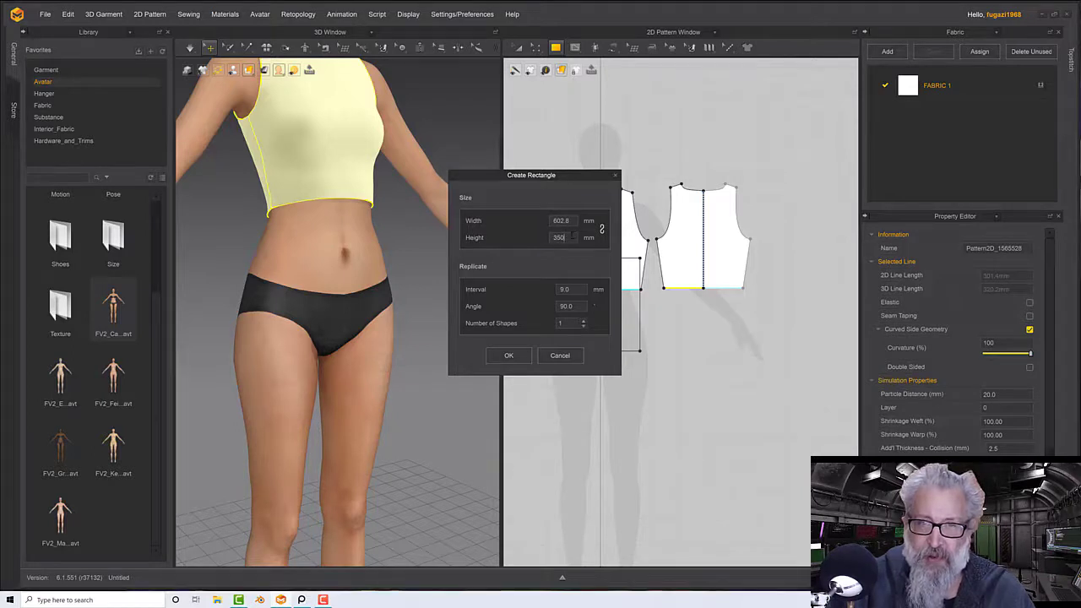
type("400")
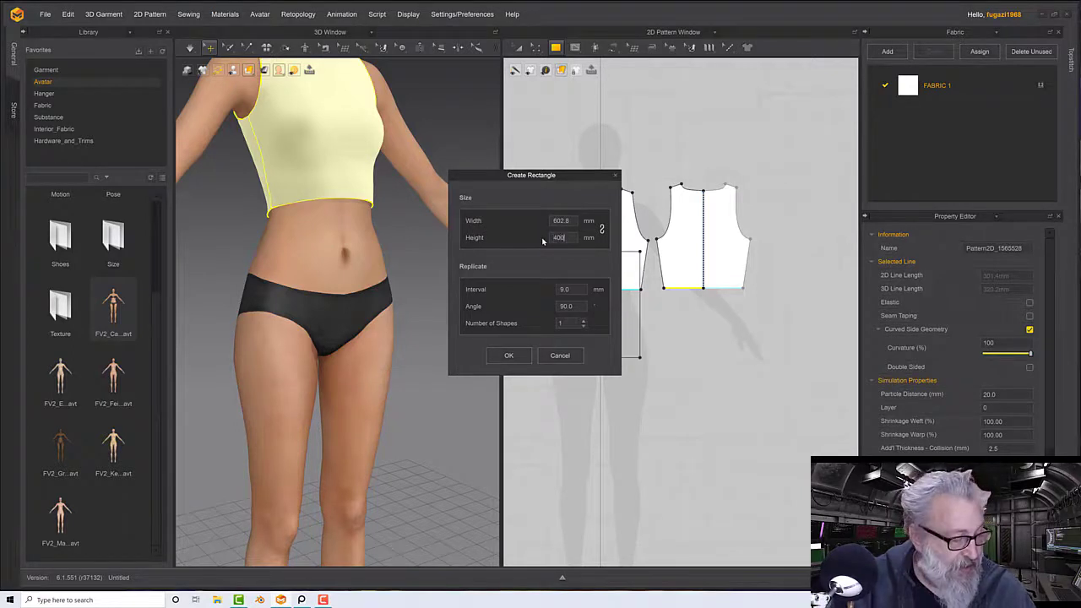
left_click(508, 355)
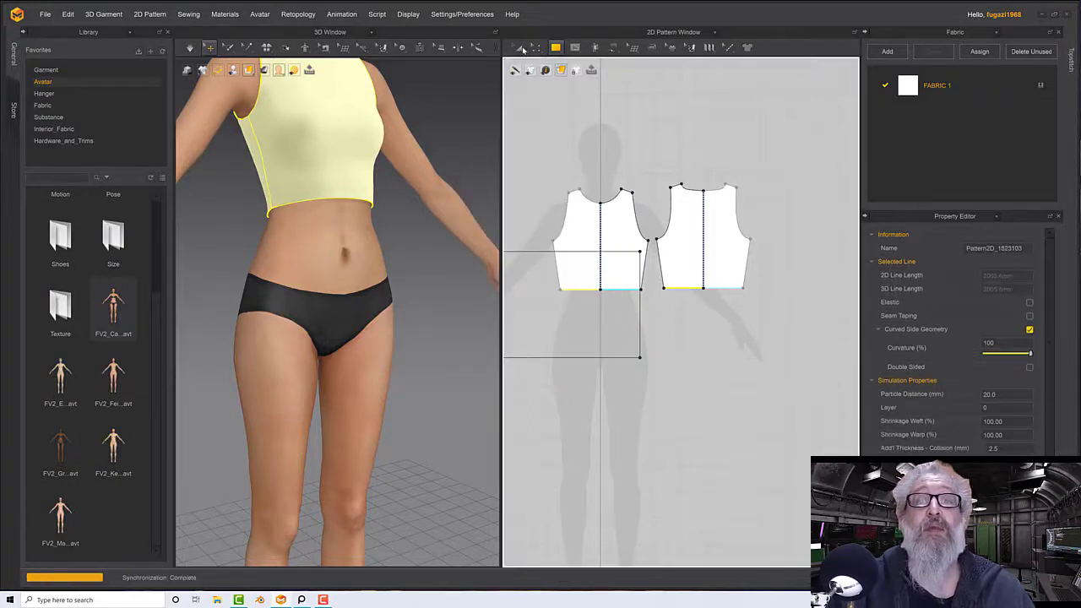
Move the rectangle pattern directly beneath the front and back bodice patterns in 2D
left_click(519, 48)
middle_click_drag(679, 308, 760, 315)
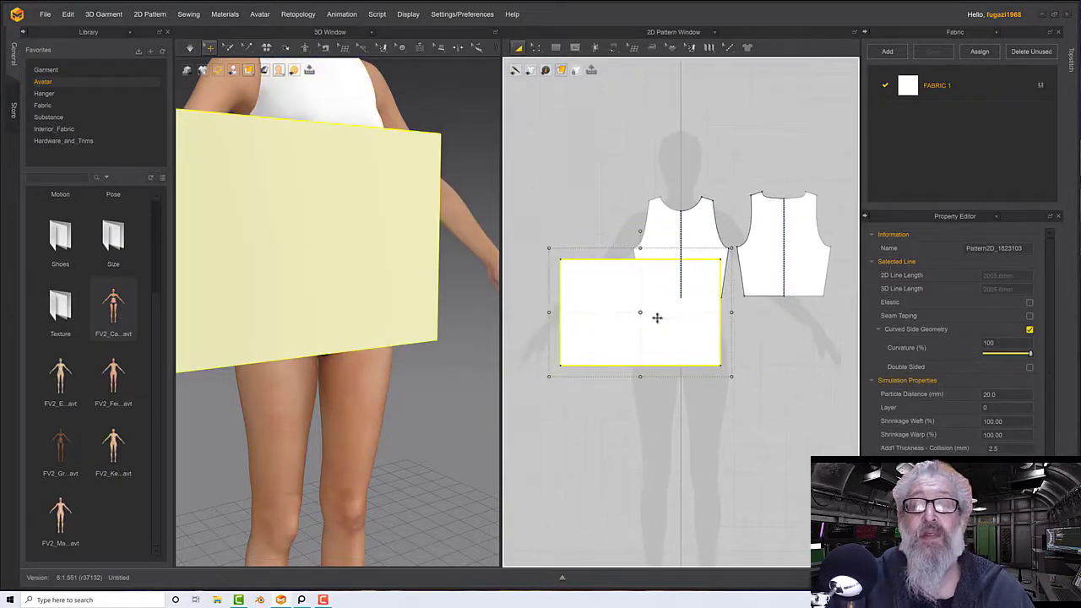
left_click_drag(655, 313, 739, 373)
scroll(711, 380, "down", 1)
scroll(714, 379, "up", 3)
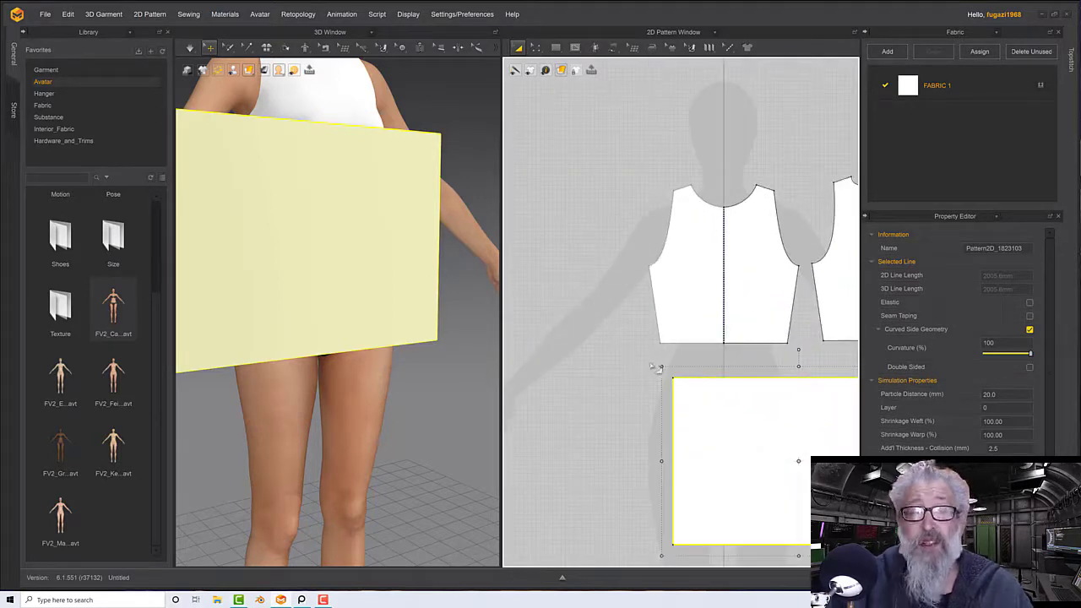
middle_click_drag(658, 367, 552, 350)
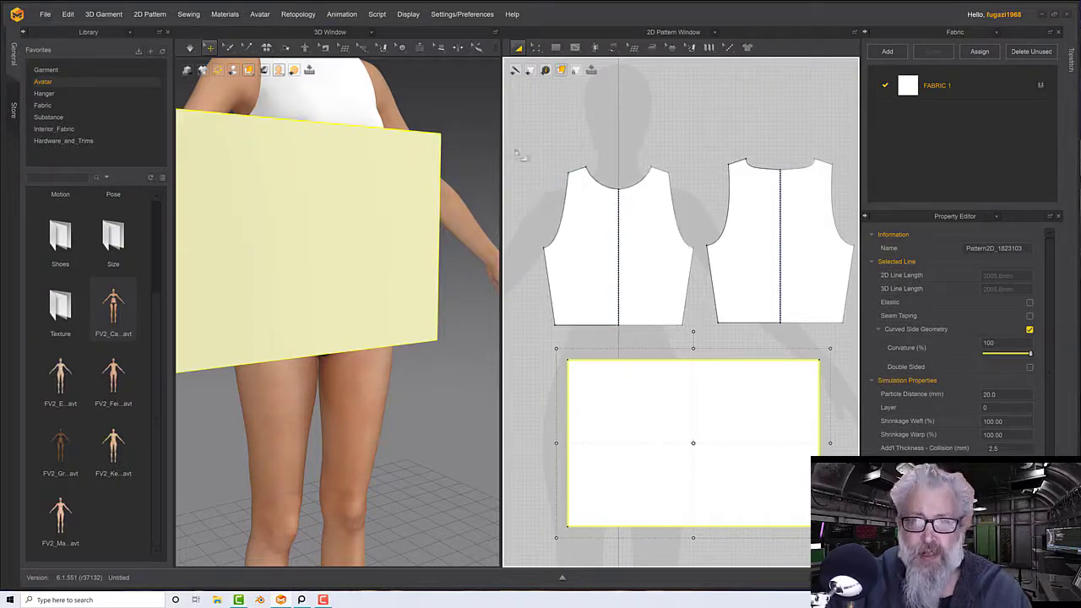
Split the rectangle's upper edge uniformly into two segments
left_click(535, 48)
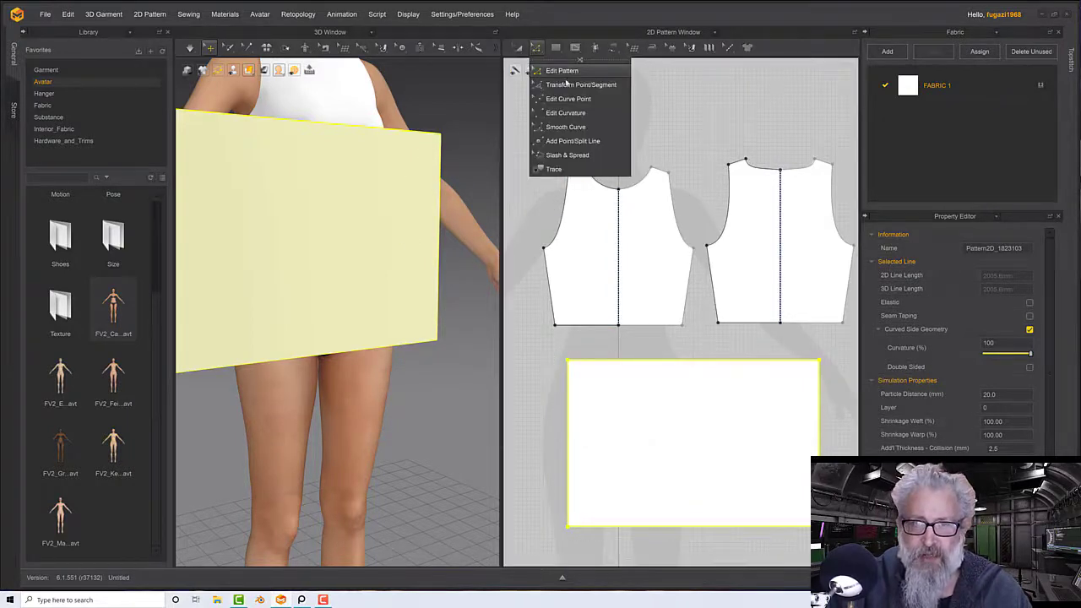
left_click(558, 70)
left_click(688, 362)
right_click(686, 364)
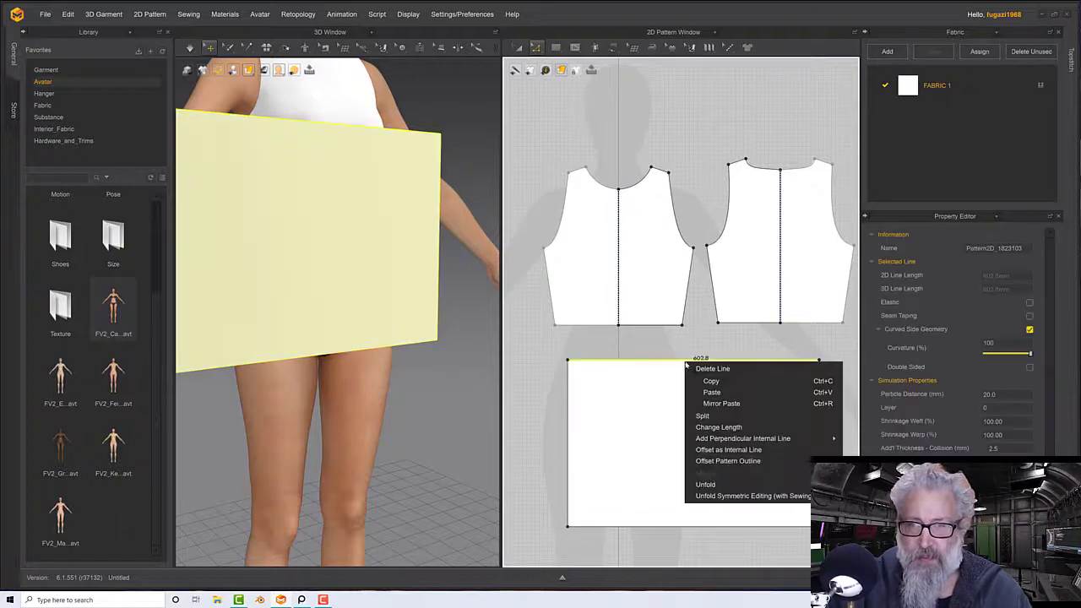
left_click(718, 419)
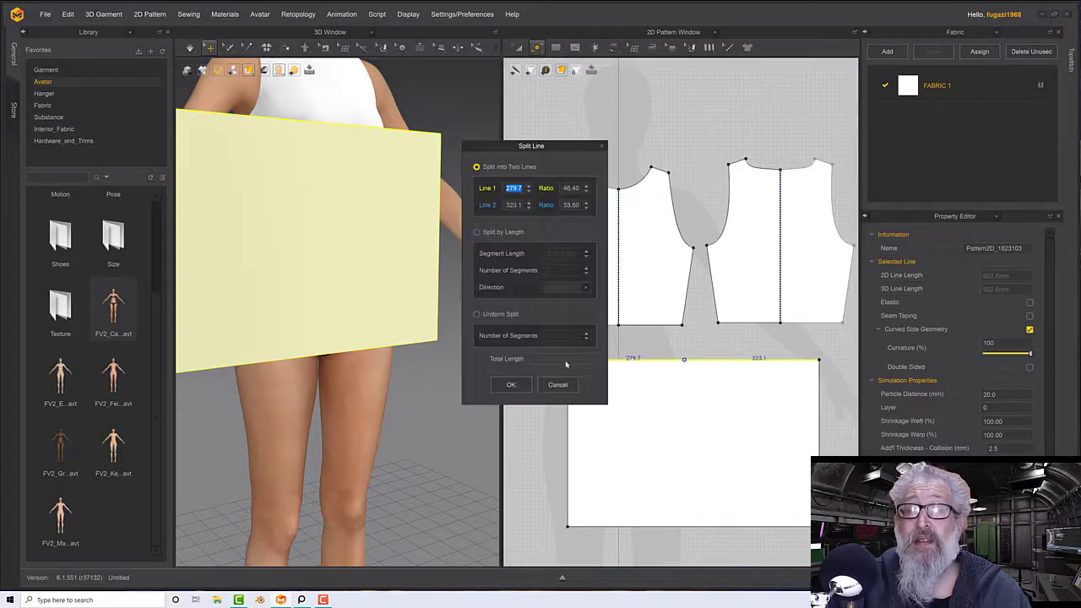
left_click(476, 314)
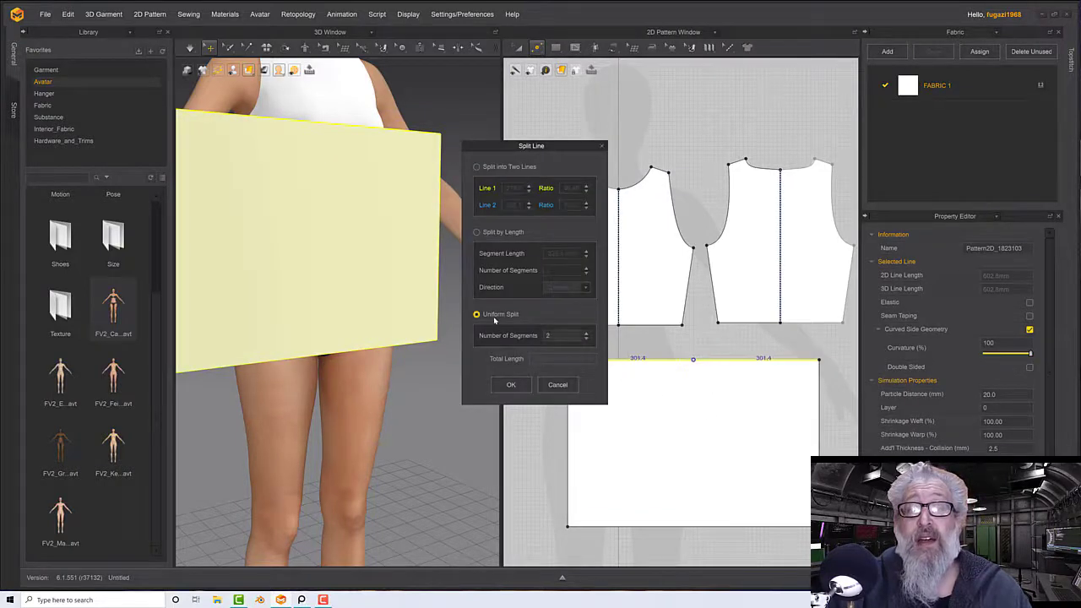
left_click(512, 385)
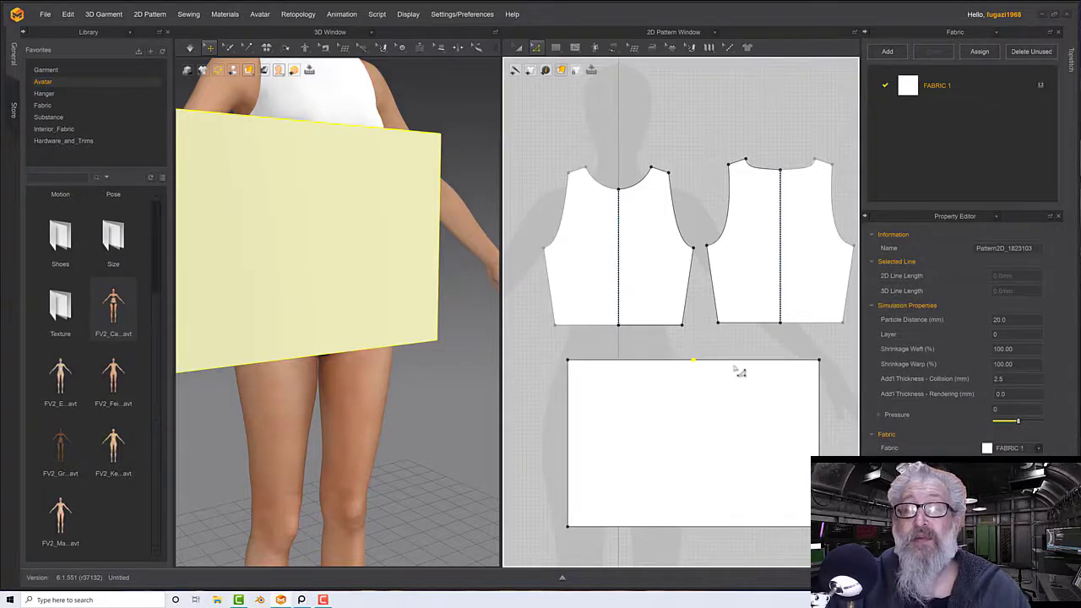
Move the rectangle in 3D down to hip level and sideways so that one side edge sits by the avatar's right hip
scroll(414, 355, "down", 5)
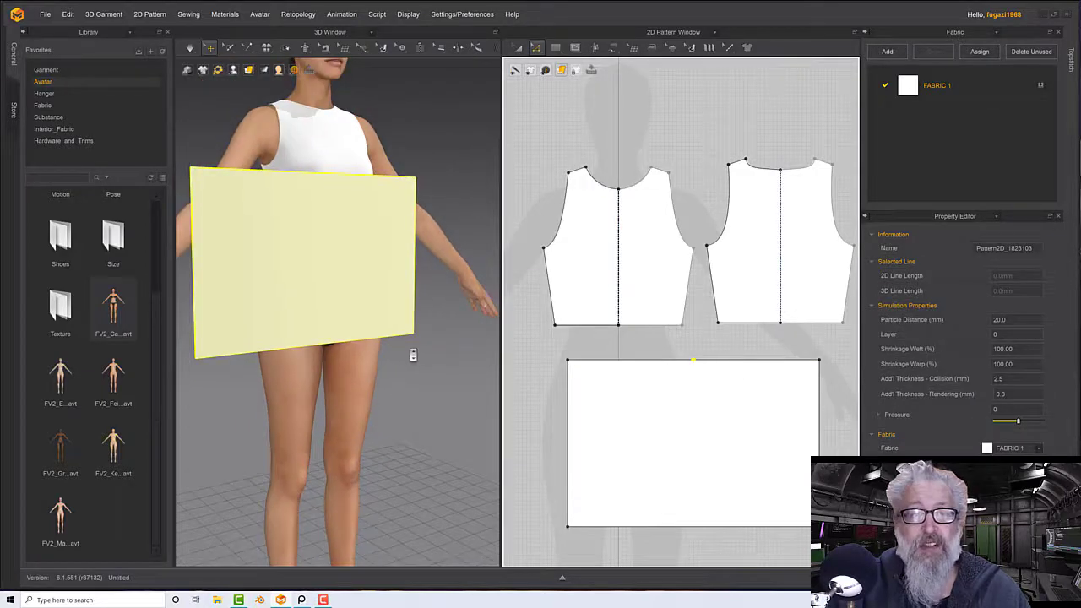
left_click(328, 301)
mouse_move(380, 306)
middle_mouse_down()
mouse_move(377, 318)
mouse_move(359, 304)
middle_mouse_up()
left_click_drag(324, 277, 396, 289)
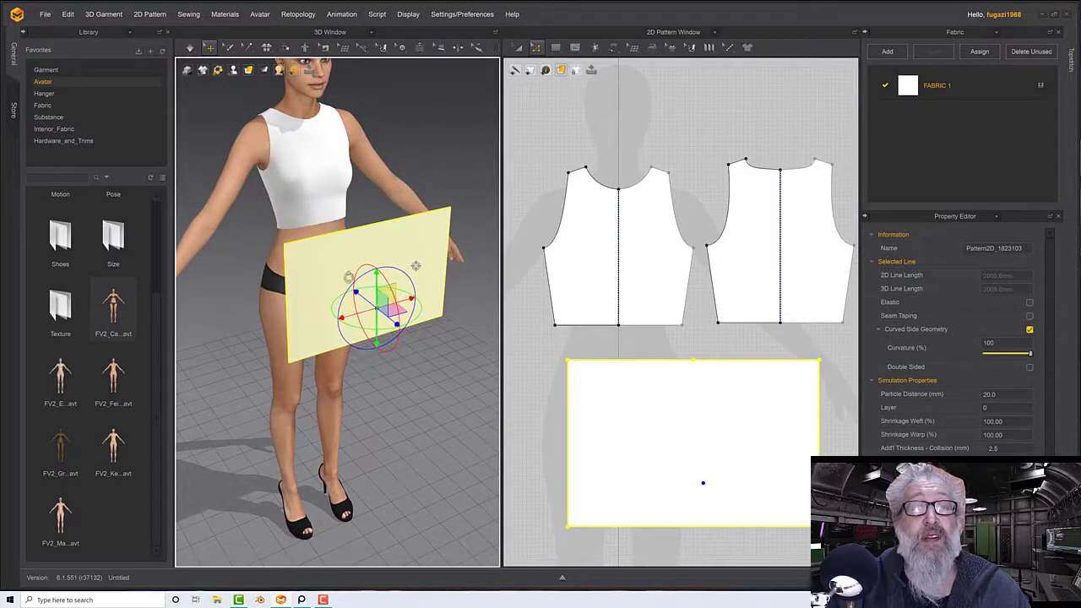
left_click(302, 252)
right_click_drag(349, 275, 343, 272)
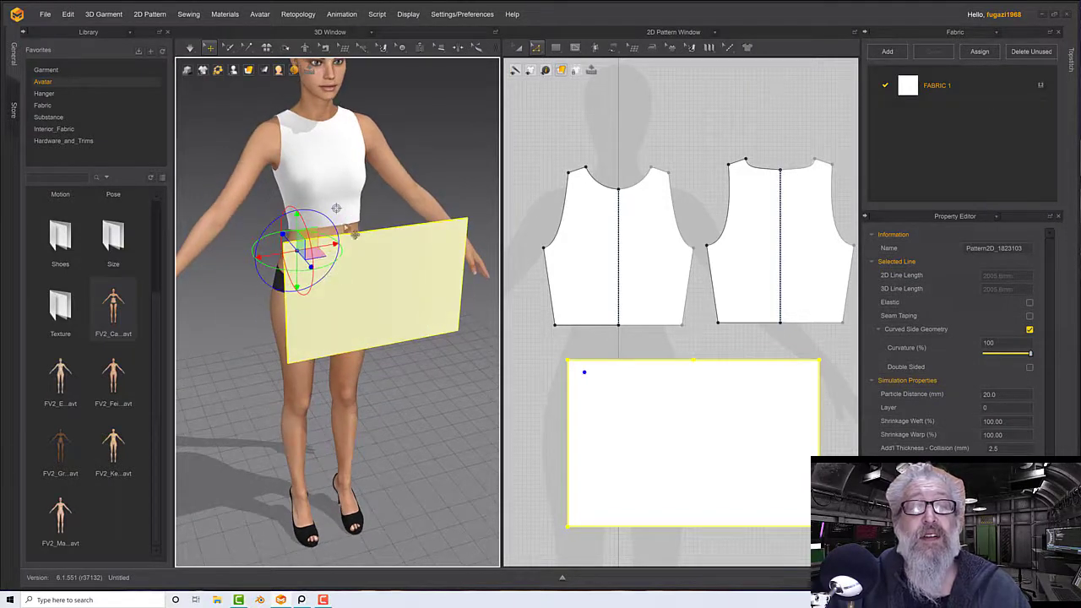
middle_click_drag(343, 224, 345, 289)
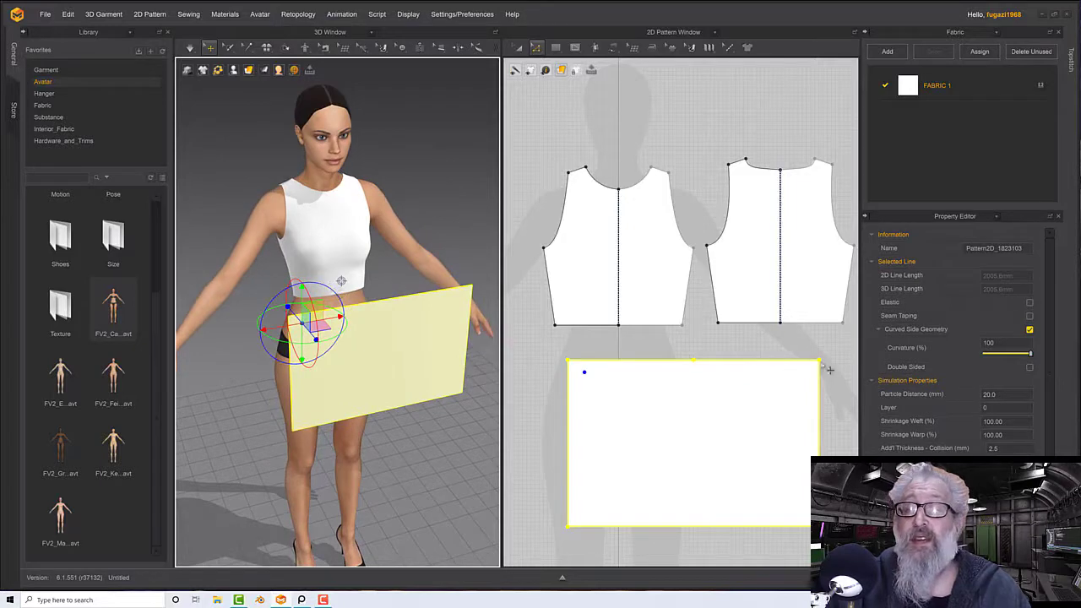
left_click(615, 49)
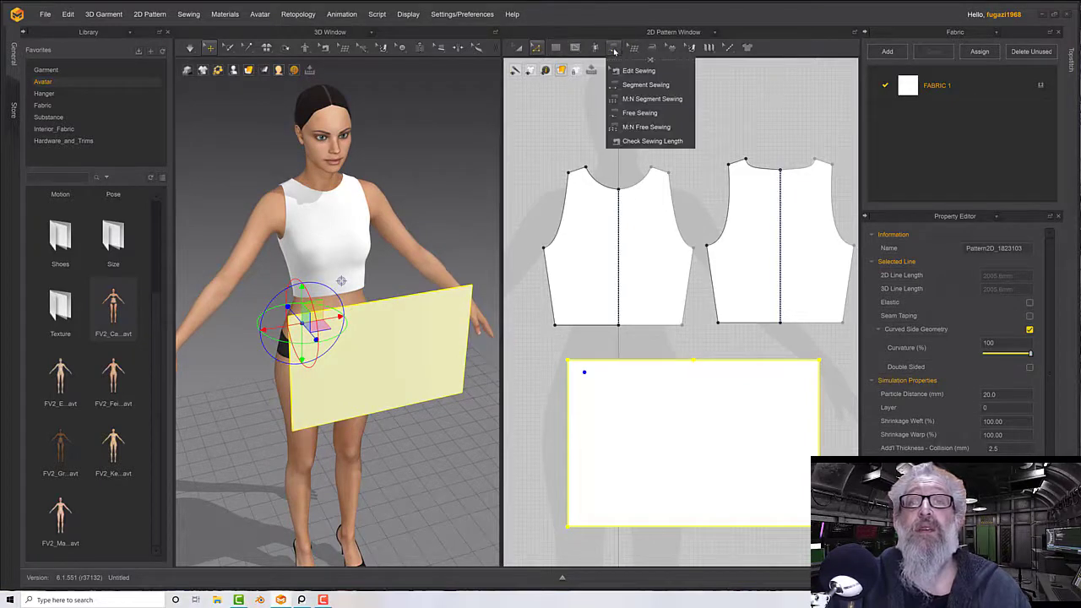
left_click(638, 84)
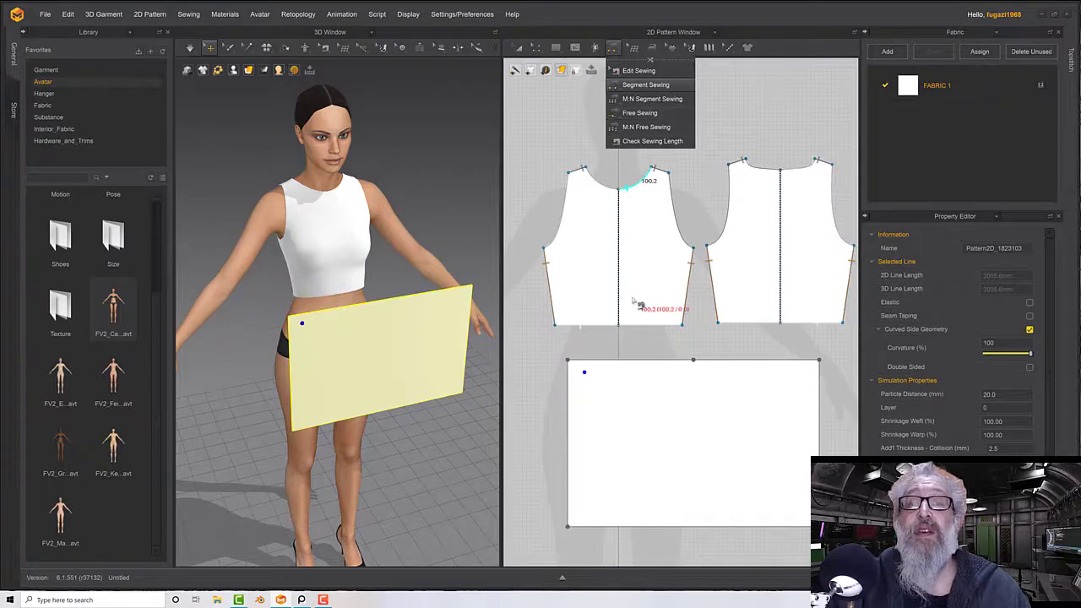
left_click(632, 364)
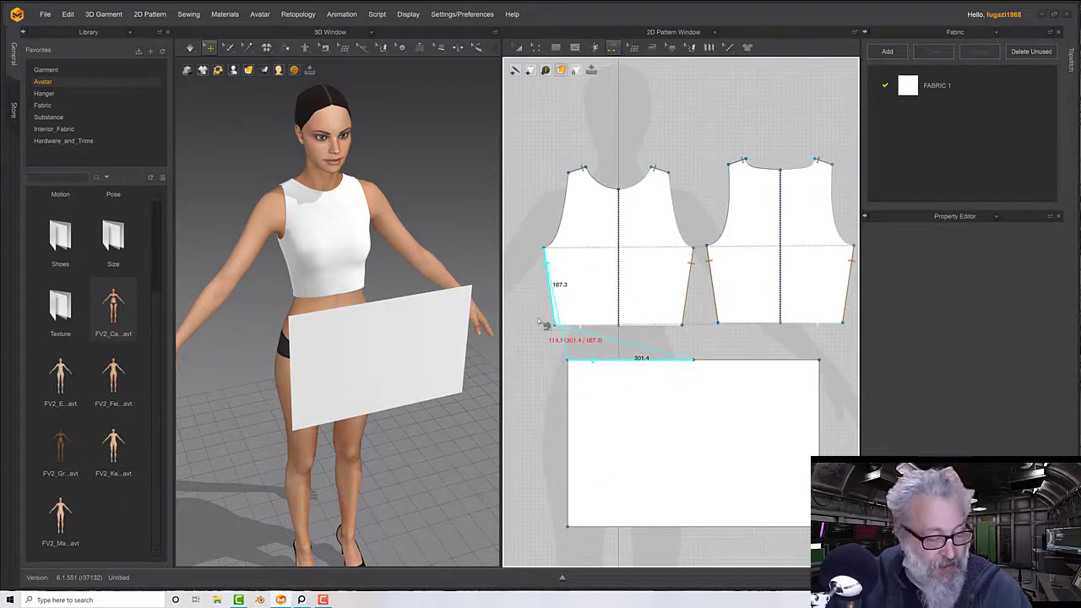
key("Escape")
left_click(639, 364)
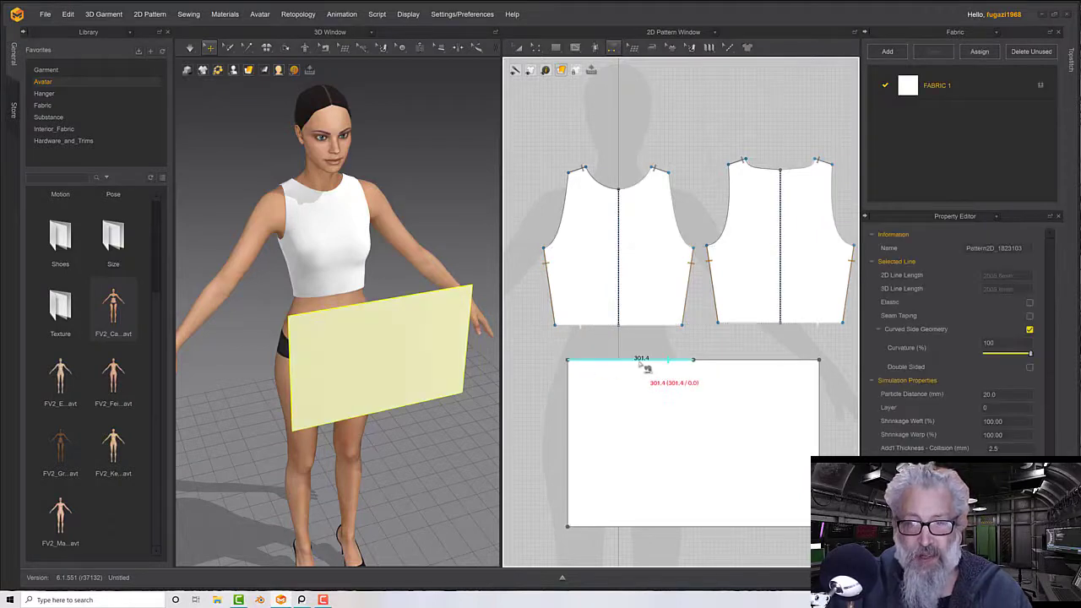
Undo the rectangle's 3D repositioning and the split of its upper edge
key("ctrl+z")
key("ctrl+z")
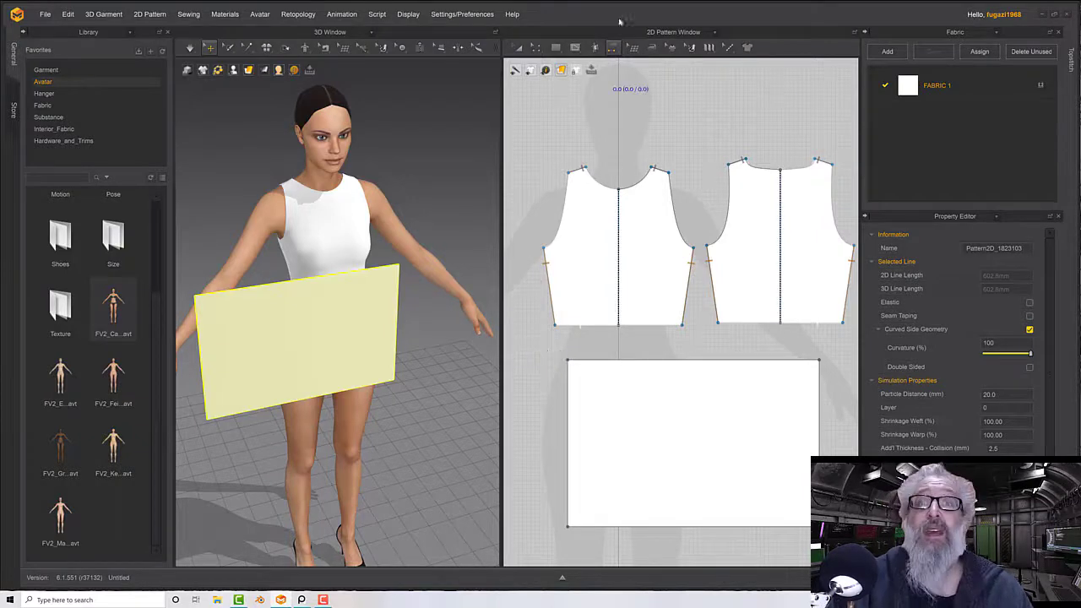
Sew the rectangle's full upper edge to the front and back bodice hems with M:N Free Sewing
left_click(615, 49)
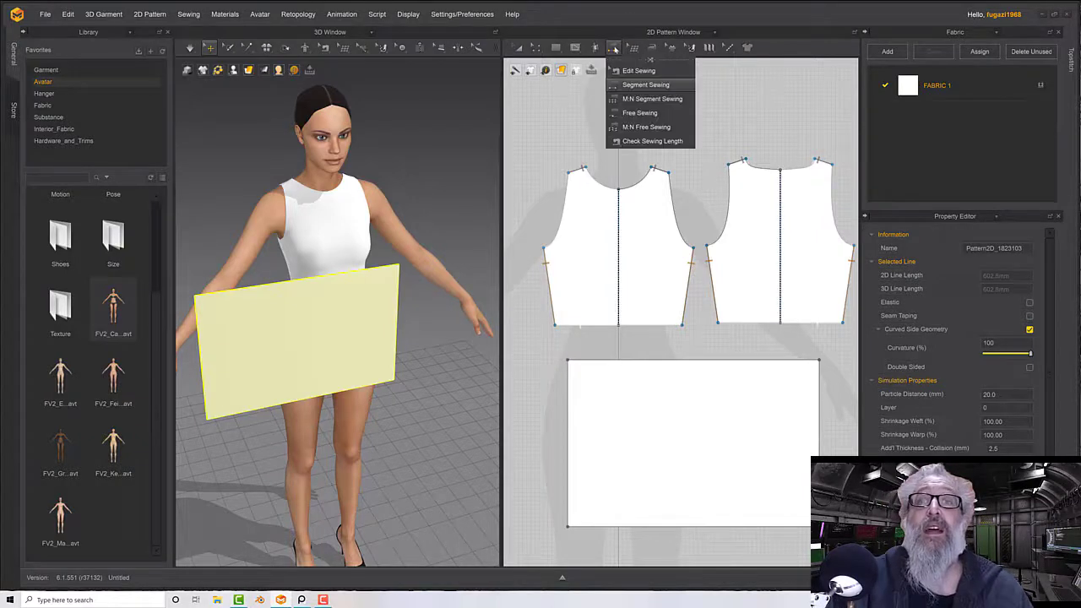
left_click(645, 128)
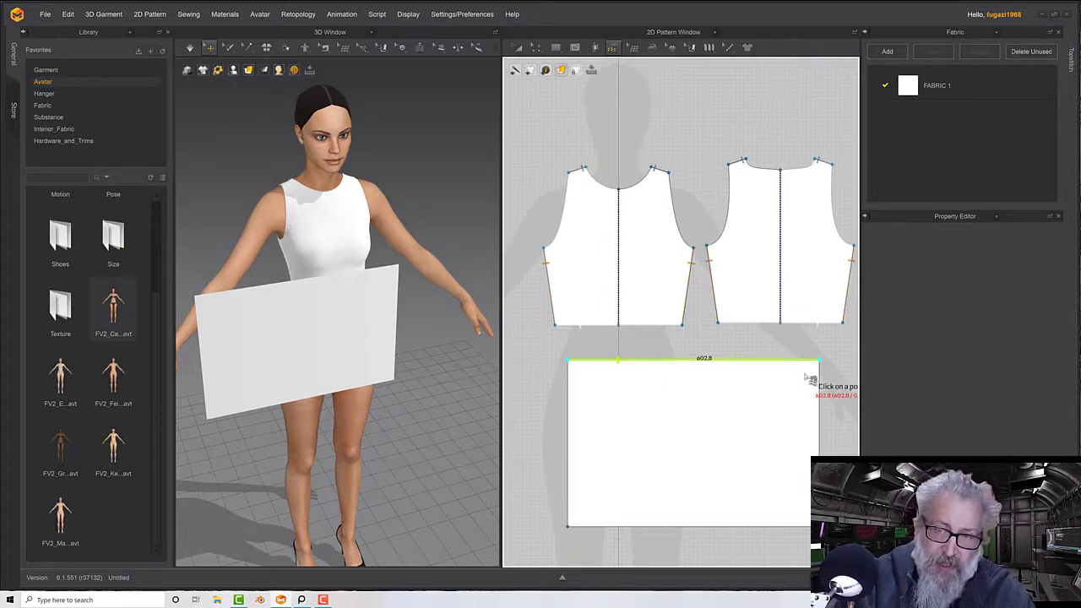
key("Return")
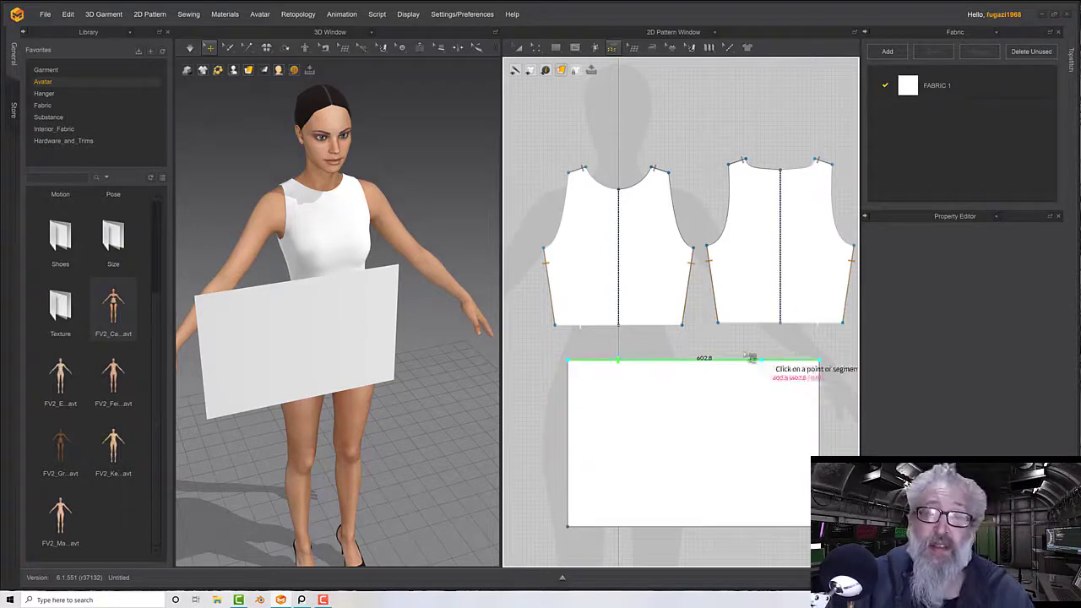
left_click(569, 331)
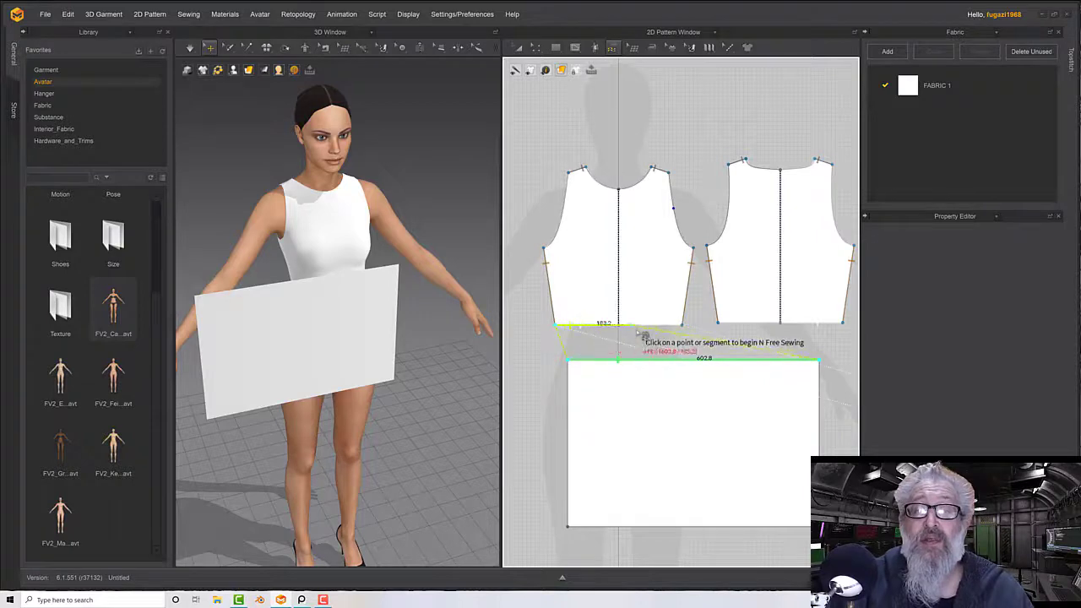
left_click(686, 330)
left_click(724, 329)
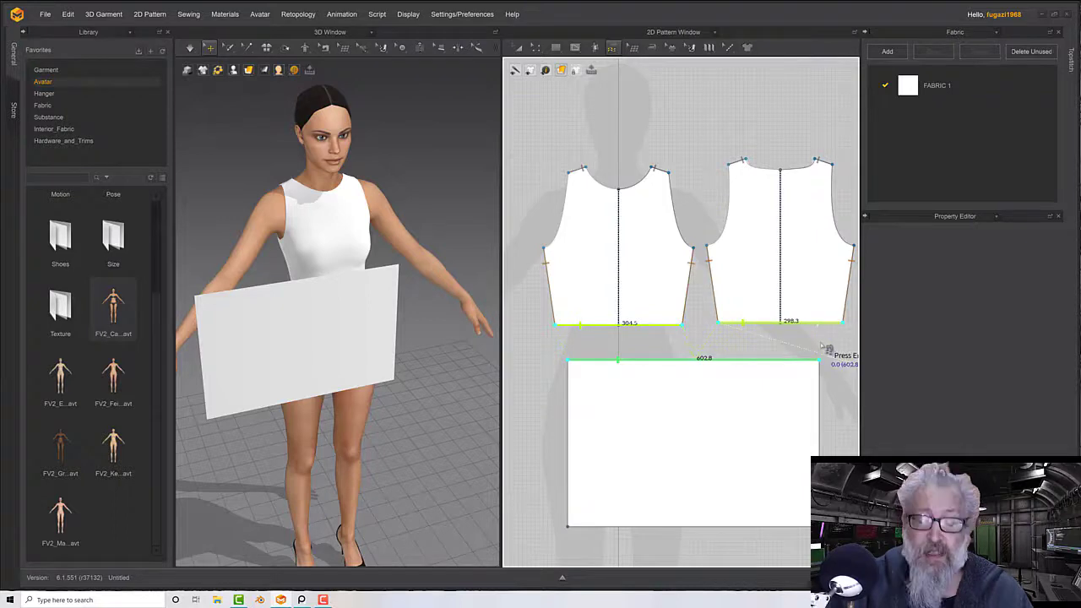
left_click(821, 359)
key("Return")
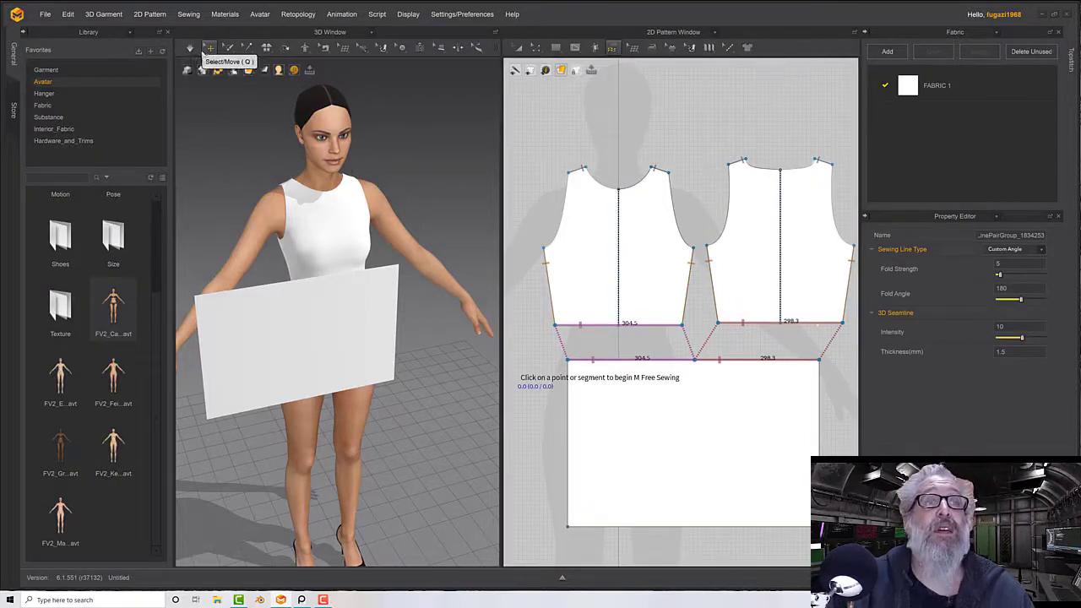
Move the rectangle in 3D down and sideways so that it hangs in front of the avatar's hips
left_click(300, 329)
right_click_drag(300, 329, 266, 318)
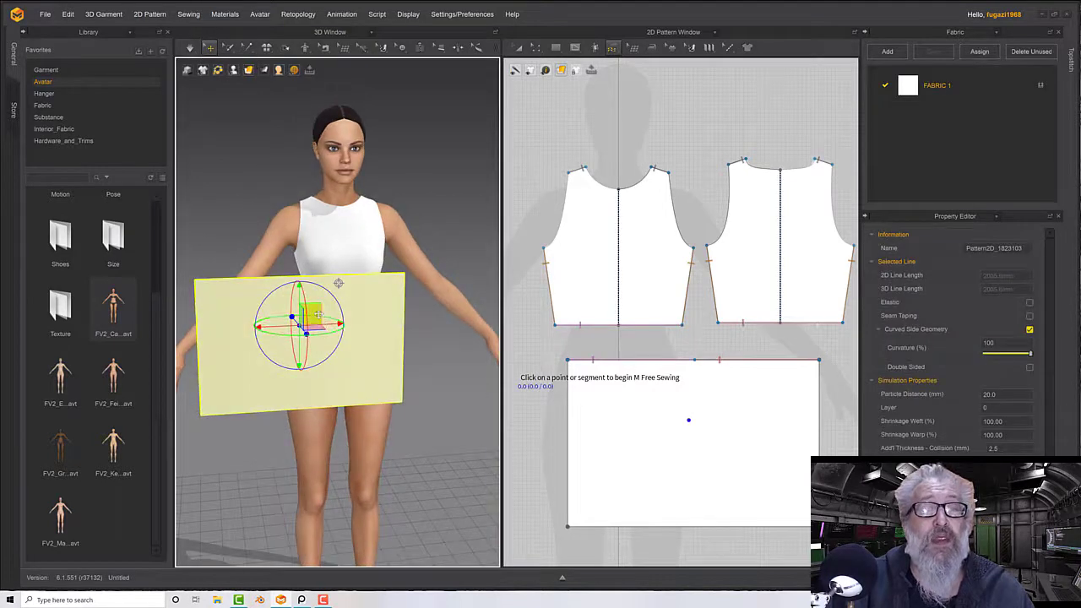
left_click_drag(318, 314, 395, 368)
right_click_drag(415, 338, 397, 361)
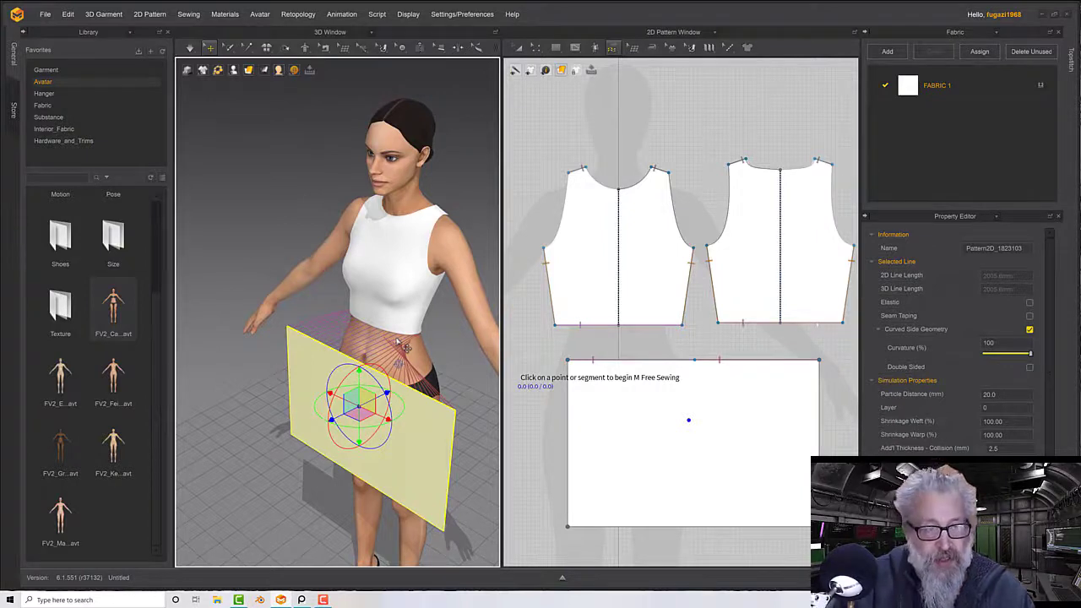
Display the arrangement points and use one at the waist to wrap the rectangle around the avatar's left side
key("shift+f")
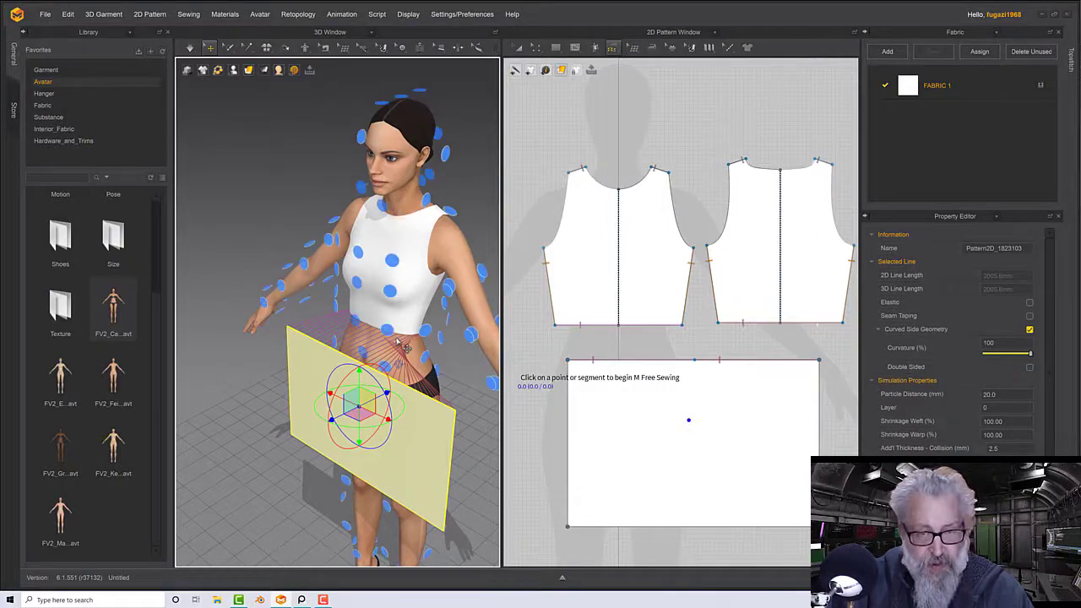
right_click_drag(439, 360, 450, 328)
left_click(402, 343)
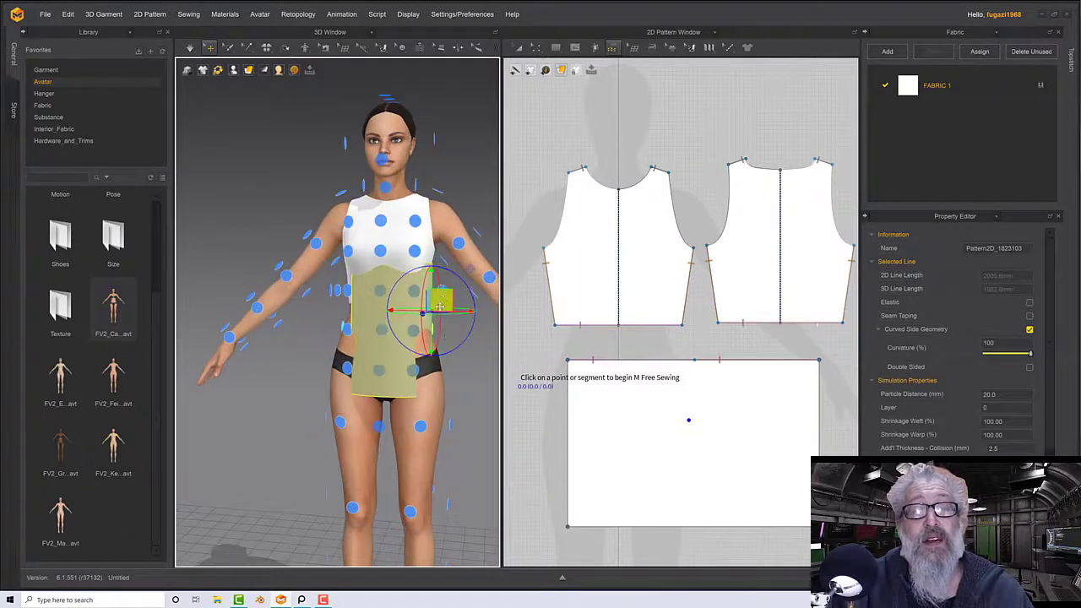
Lower the wrapped rectangle to just below the bodice hem and hide the arrangement points
left_click_drag(443, 300, 432, 351)
key("8")
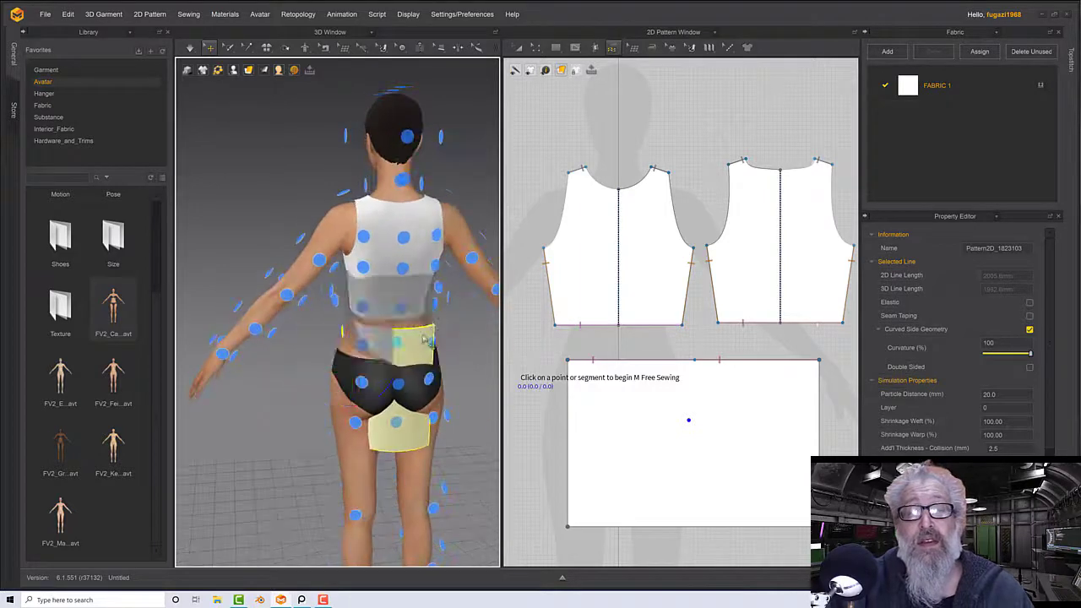
right_click_drag(429, 328, 306, 328)
left_click(337, 272)
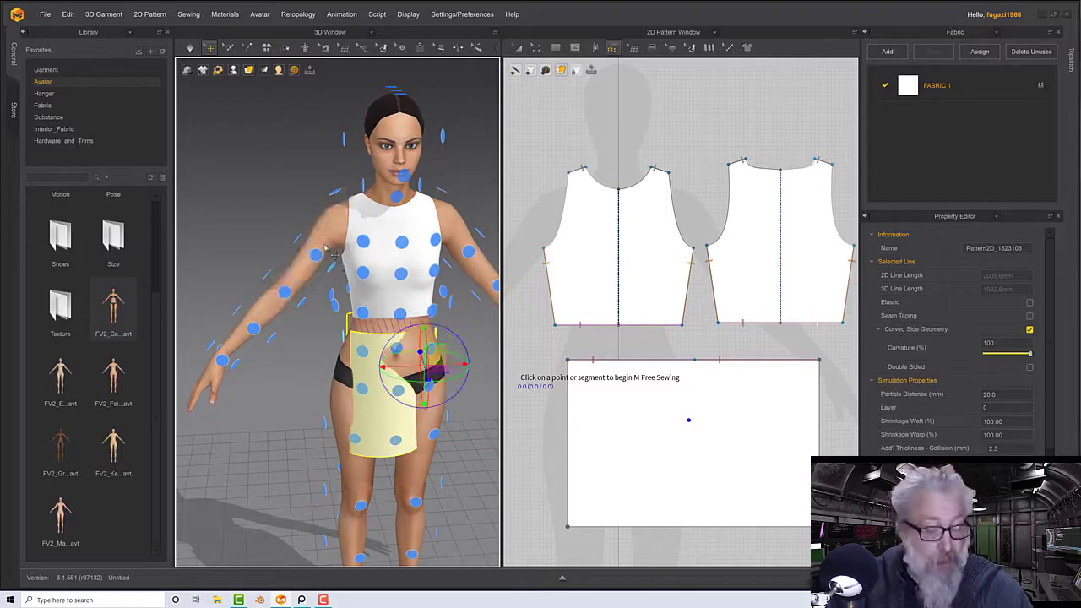
key("shift+f")
right_click_drag(393, 294, 421, 347)
scroll(421, 354, "down", 2)
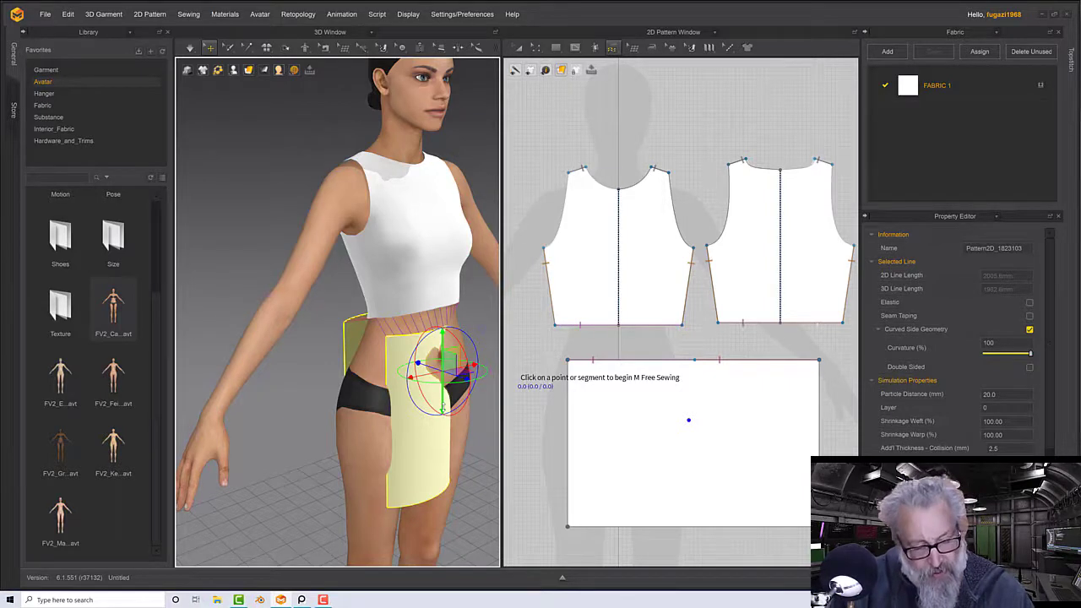
Try simulating the skirt sewn to the bodice, and undo the simulation
key("space")
right_click_drag(430, 413, 371, 402)
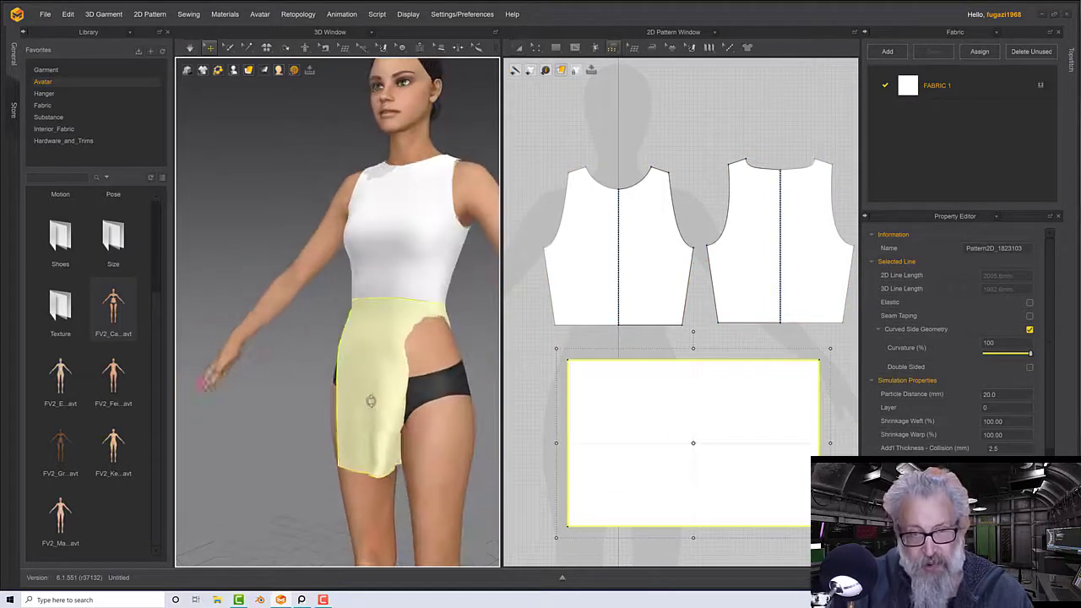
left_click(432, 419)
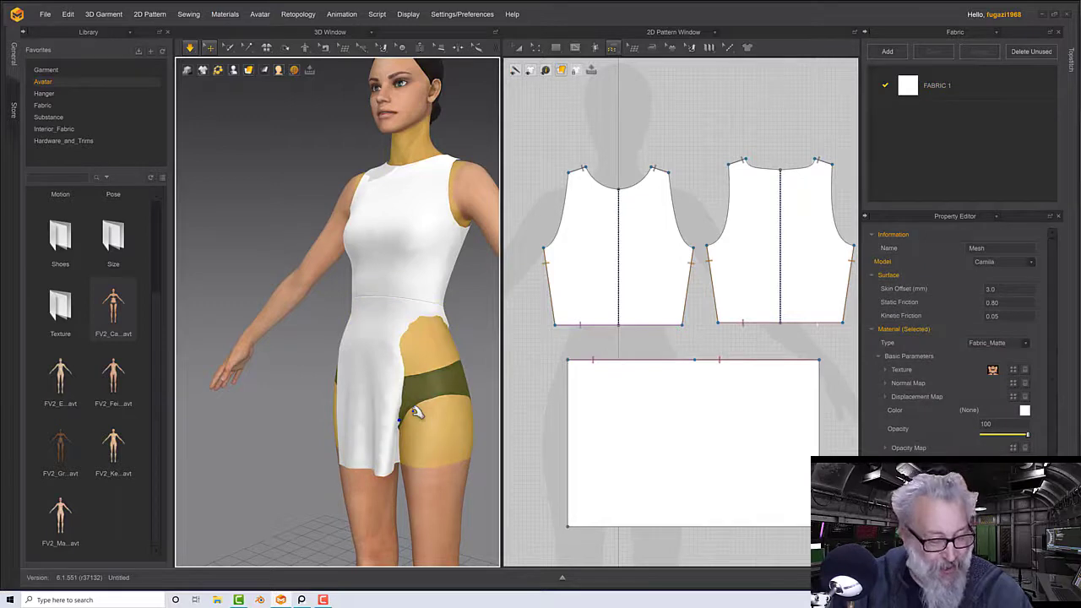
key("ctrl+z")
key("ctrl+z")
right_click_drag(425, 416, 420, 412)
Shift the wrapped rectangle toward the avatar's left so that it clears the hip, and simulate the garment
left_click(374, 429)
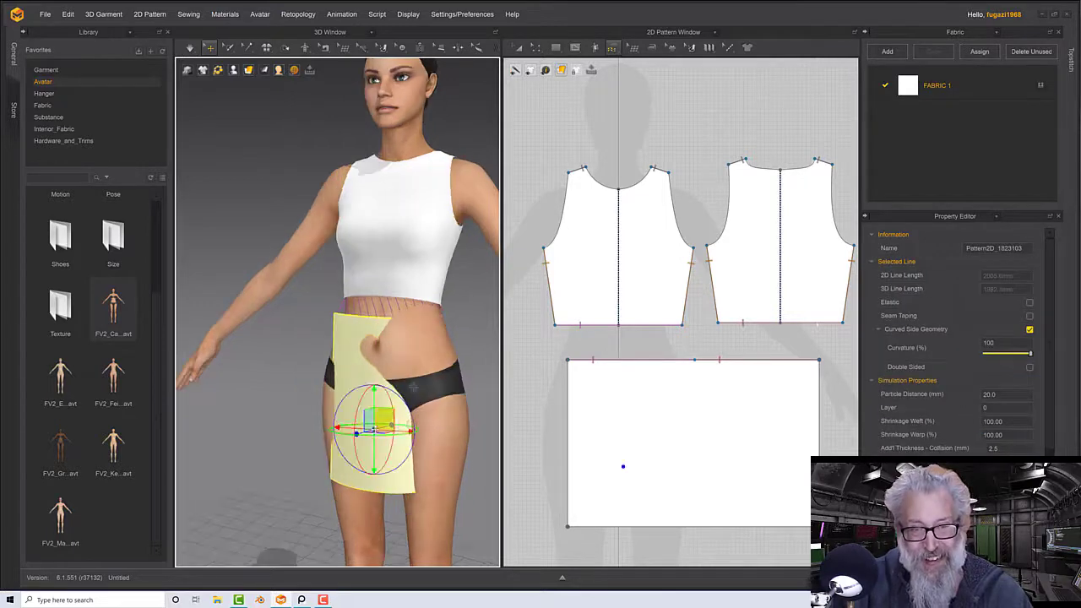
key("2")
left_click_drag(391, 414, 418, 400)
key("space")
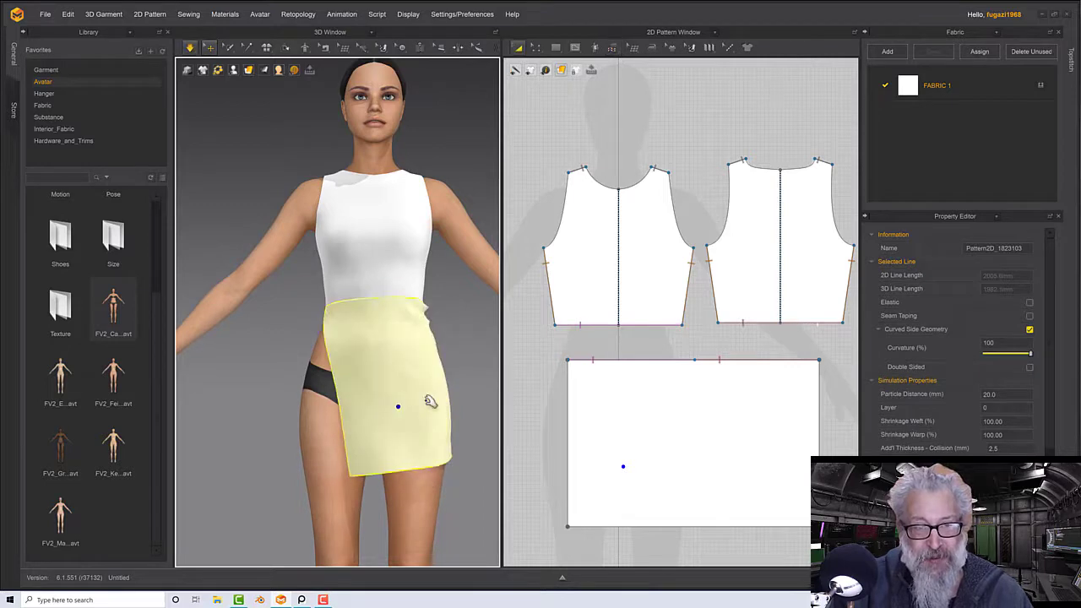
Pull the skirt fabric downward and outward during simulation to settle it around the avatar's hips and thighs
left_click_drag(364, 431, 319, 449)
key("space")
right_click_drag(390, 430, 365, 433)
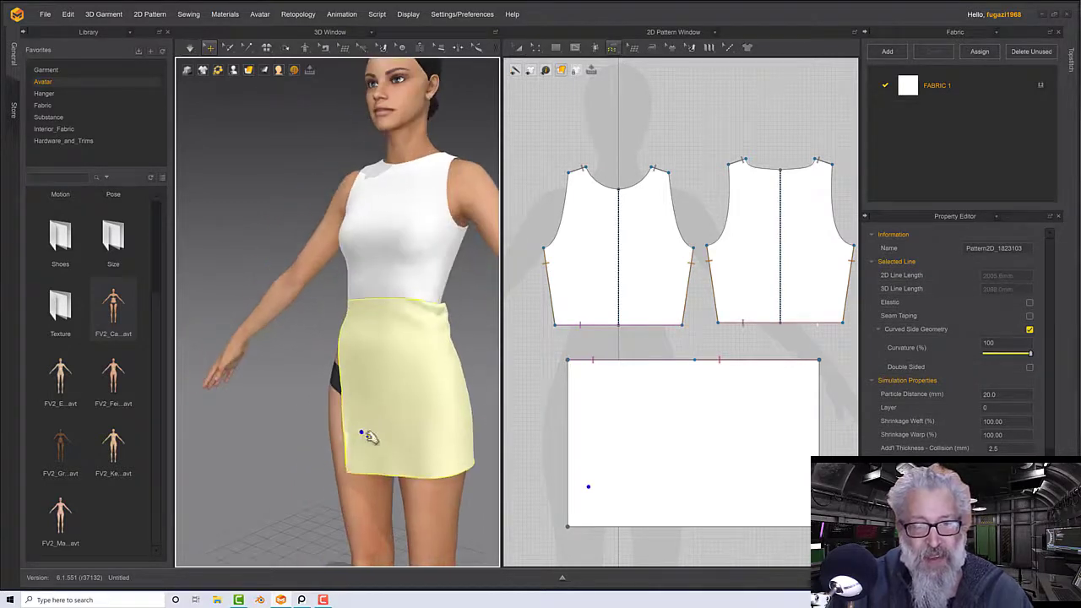
left_click_drag(441, 455, 446, 485)
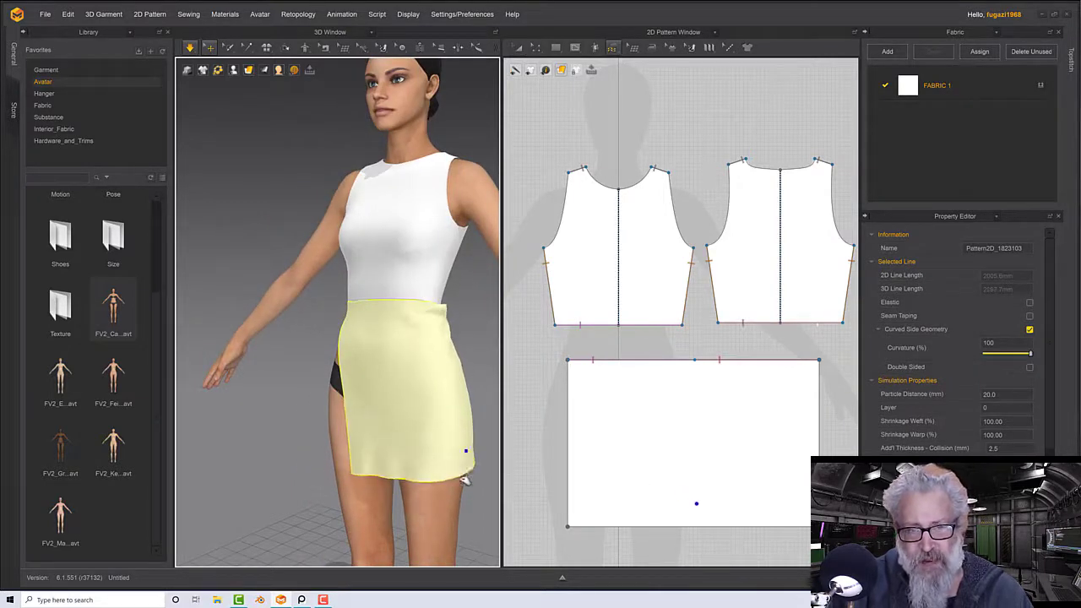
right_click_drag(447, 463, 376, 456)
left_click_drag(413, 386, 434, 496)
left_click_drag(393, 455, 405, 480)
middle_click_drag(419, 469, 357, 421)
left_click_drag(422, 425, 424, 447)
right_click_drag(424, 447, 433, 406)
left_click_drag(430, 365, 410, 431)
middle_click_drag(418, 436, 452, 438)
right_click_drag(379, 431, 411, 370)
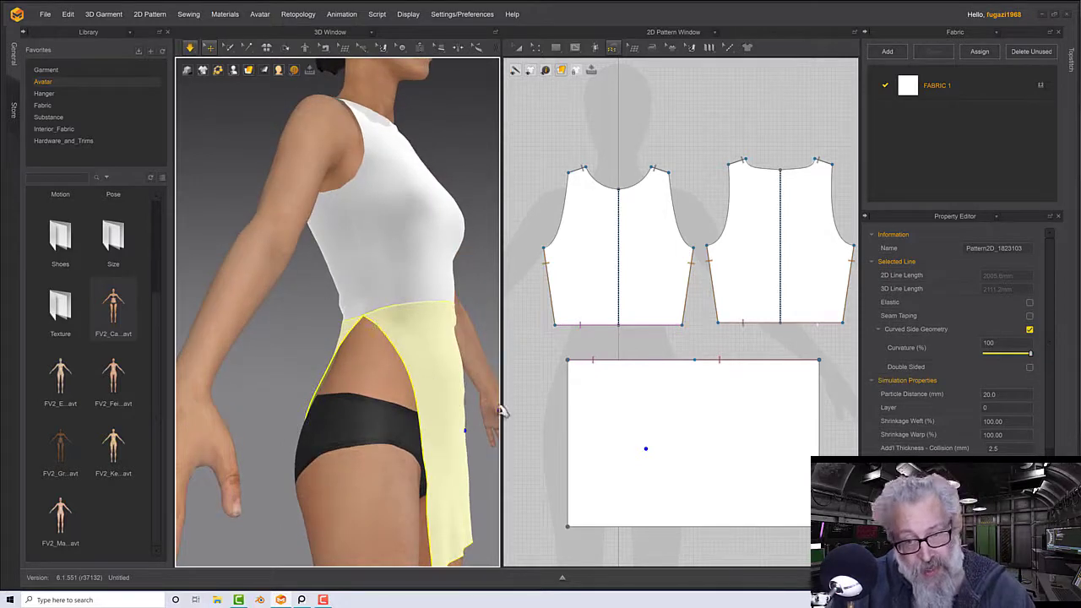
Use Edit Pattern to move the skirt rectangle's lower-left corner horizontally outward, slanting that side edge
key("m")
right_click_drag(550, 415, 560, 379)
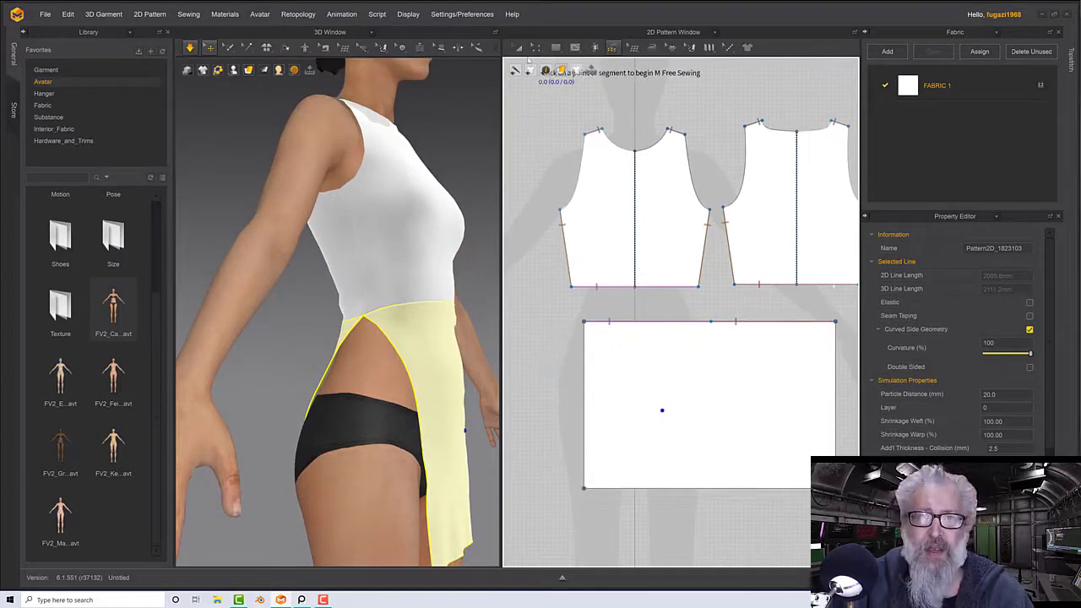
left_click(535, 48)
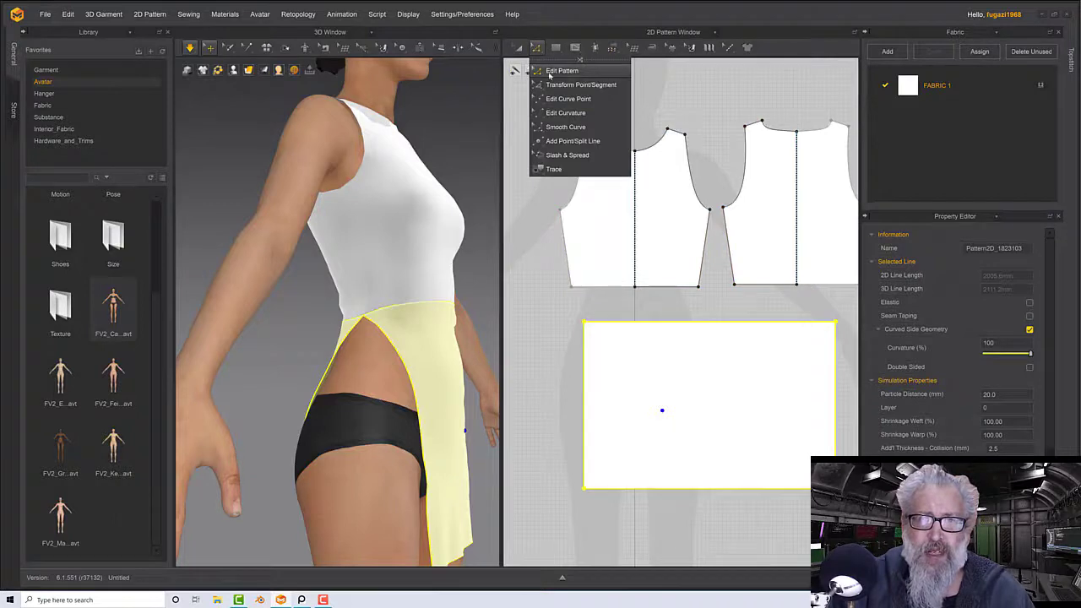
left_click(549, 72)
right_click_drag(546, 398, 580, 346)
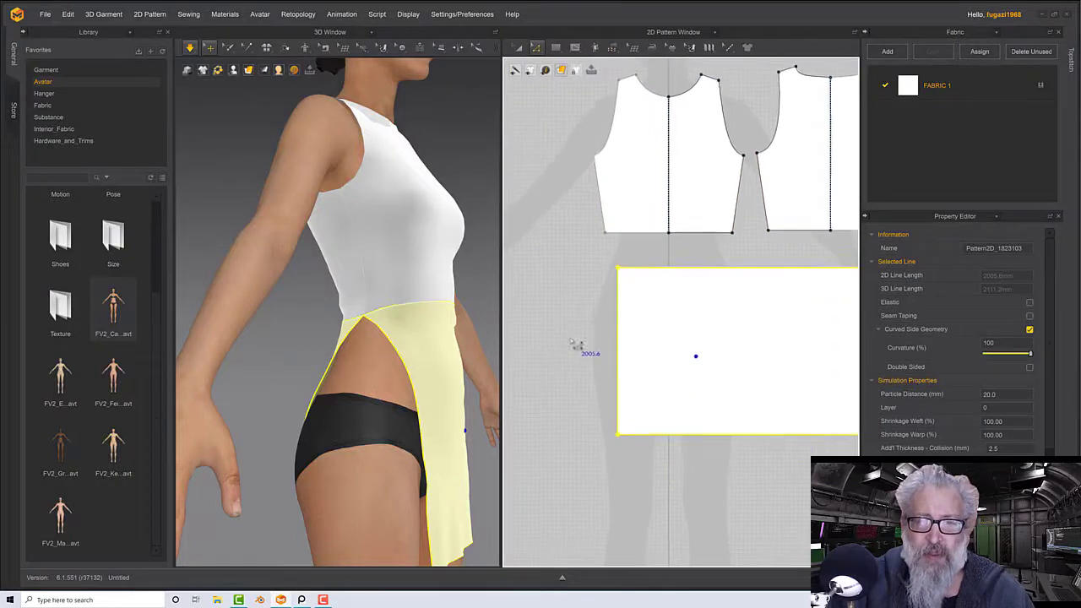
left_click_drag(618, 437, 560, 436)
key("ctrl+z")
left_click(627, 441)
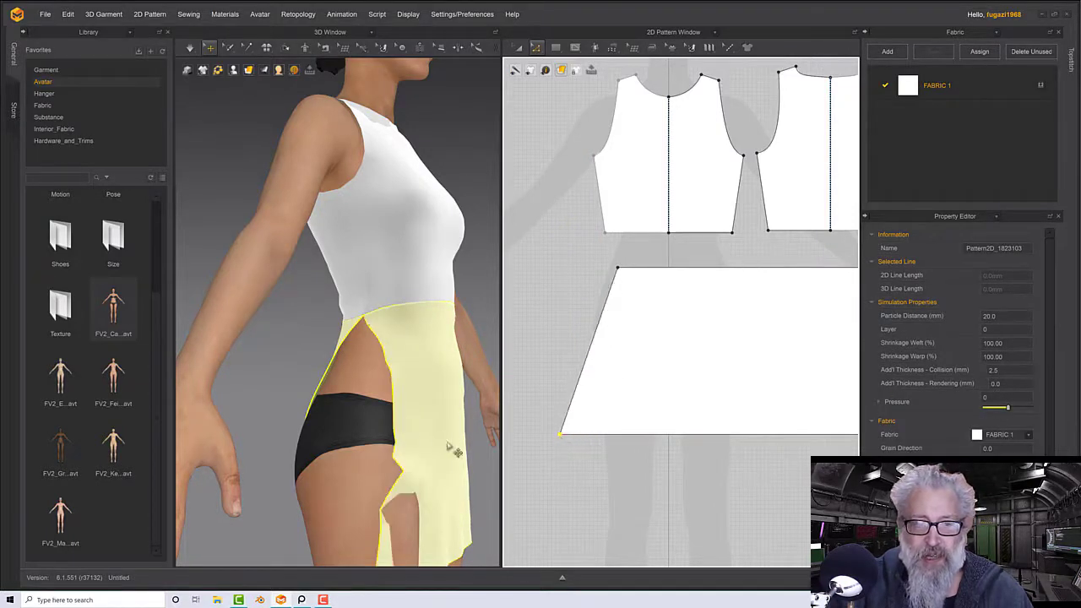
Move the skirt pattern's lower-right corner horizontally outward to flare the opposite side edge
right_click_drag(448, 446, 435, 427)
left_click(406, 434)
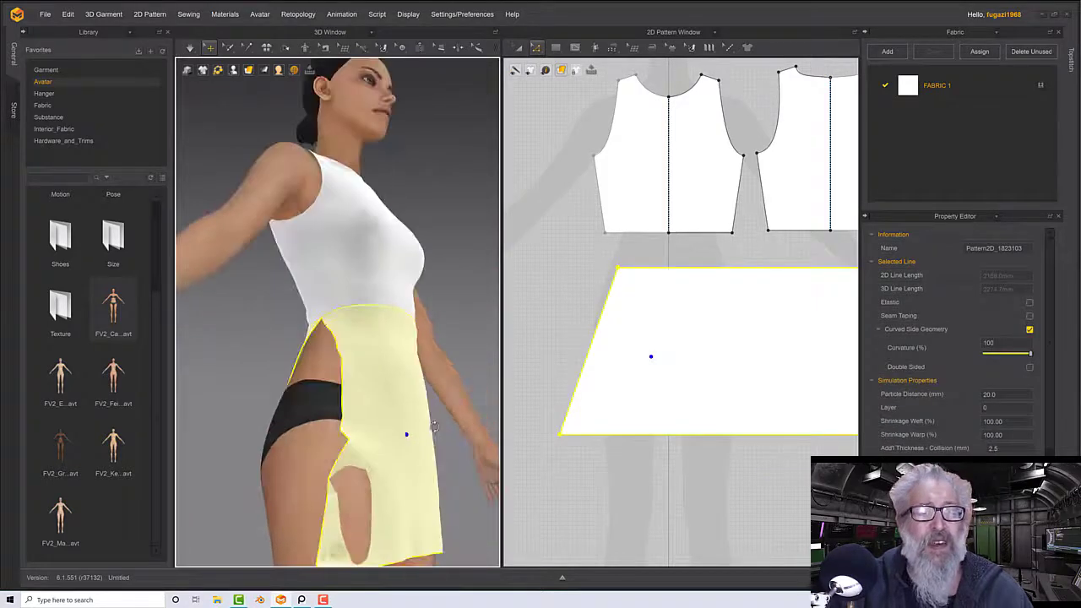
scroll(699, 417, "down", 3)
right_click_drag(700, 417, 620, 422)
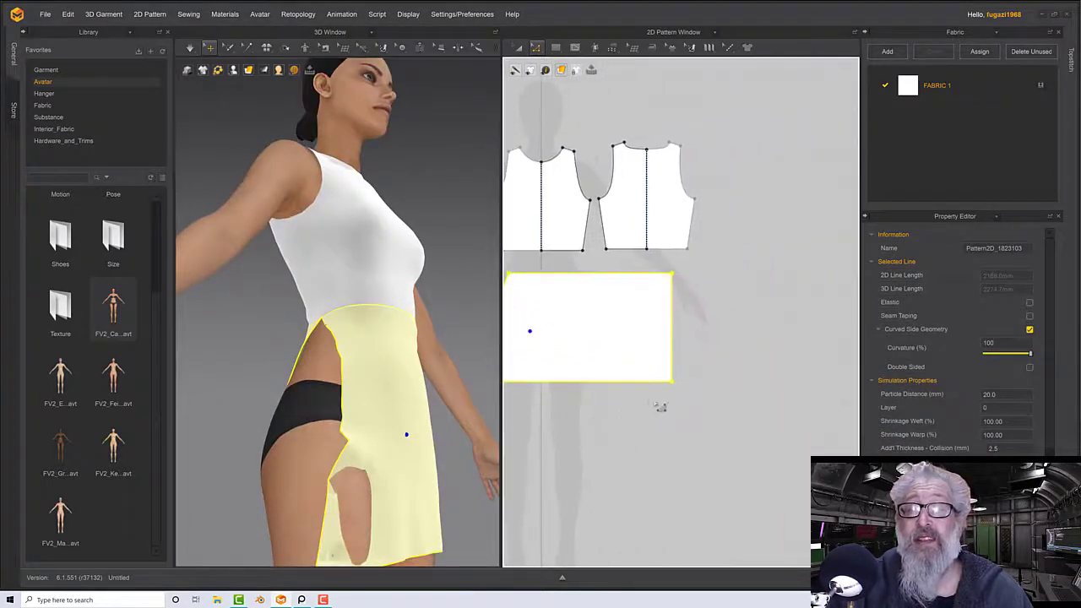
left_click(677, 394)
left_click_drag(681, 392, 722, 392)
Simulate the flared skirt and pull its back edge toward the open side at the avatar's right hip
right_click_drag(365, 461, 410, 459)
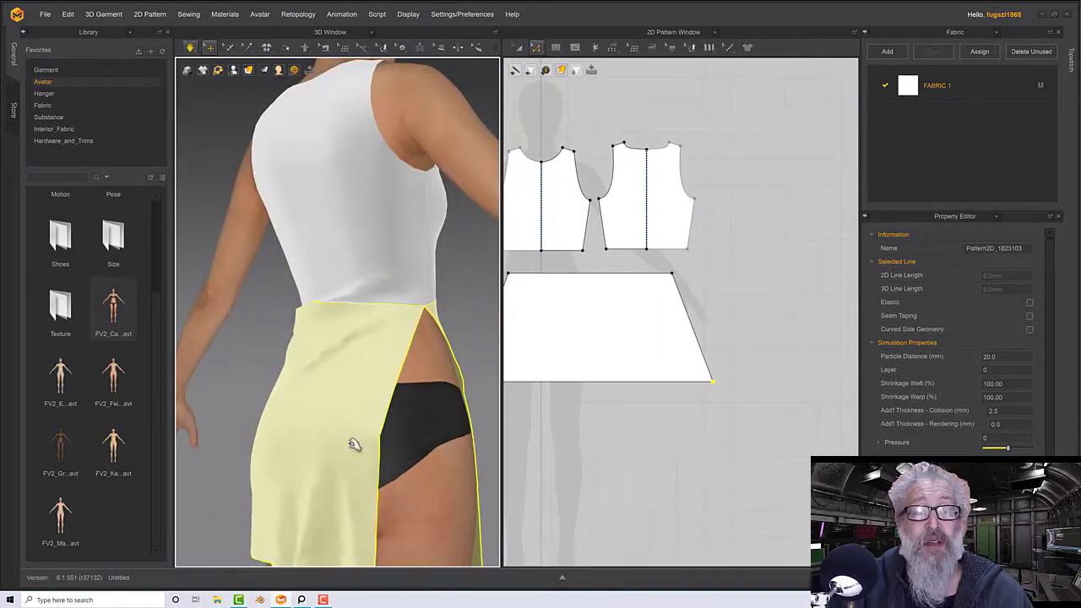
left_click(684, 326)
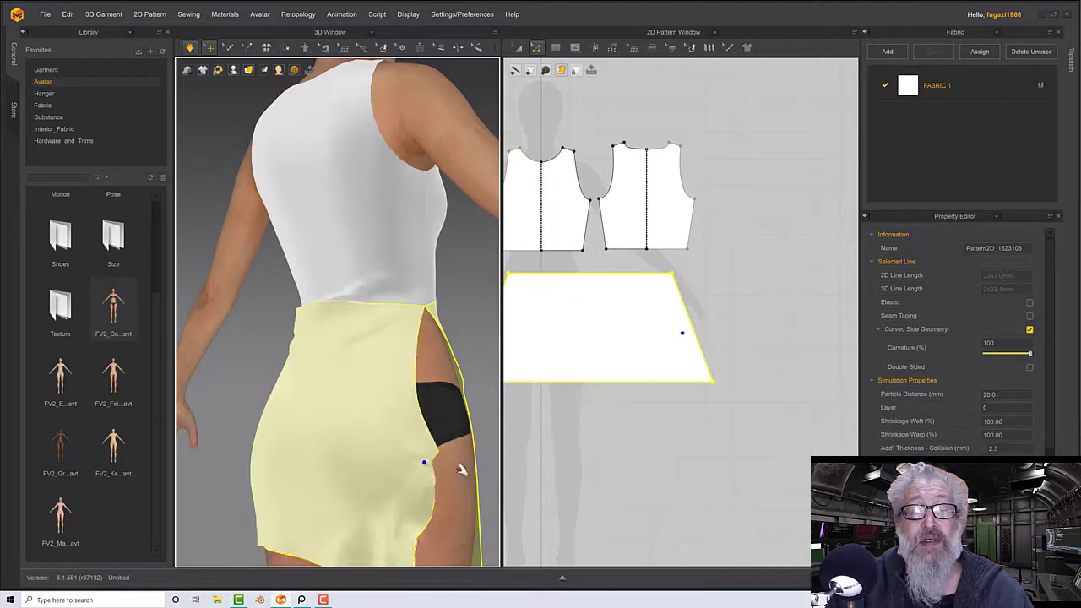
right_click_drag(459, 471, 388, 425)
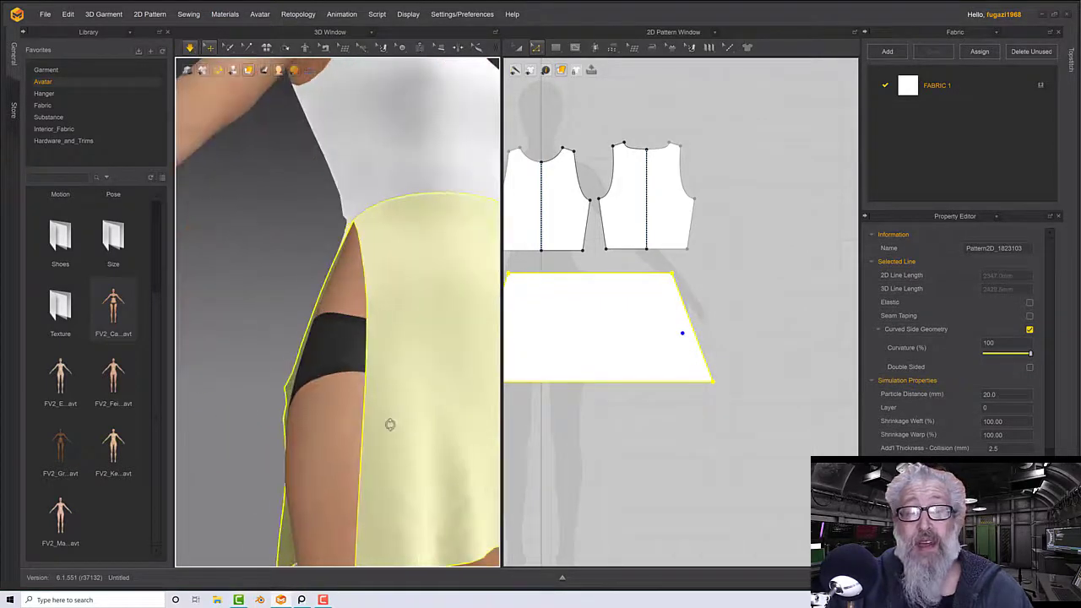
scroll(396, 433, "up", 2)
scroll(396, 434, "up", 3)
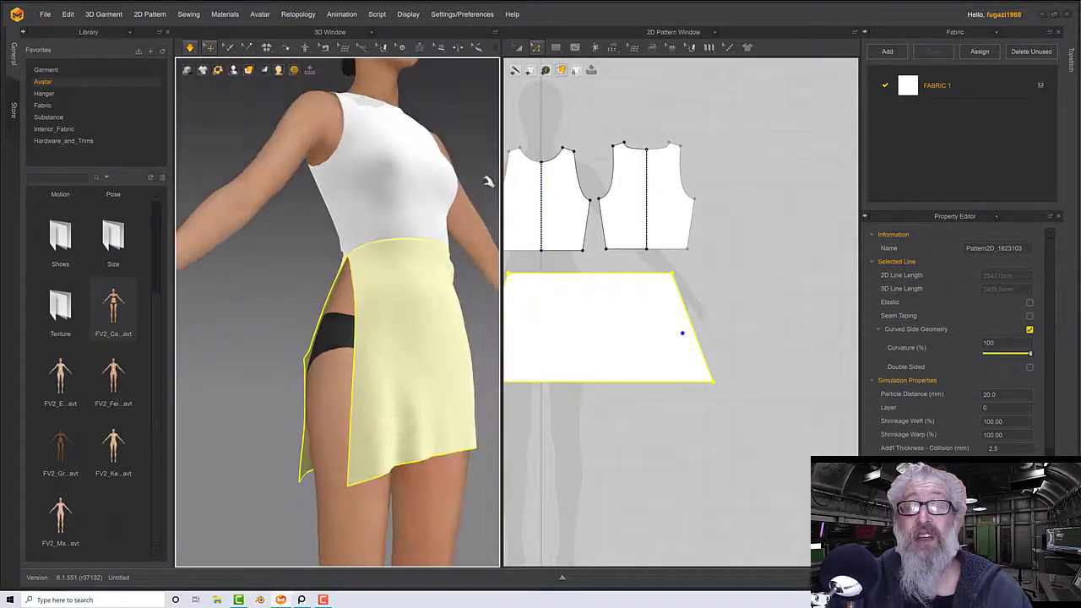
Use Segment Sewing to join the skirt panel's two slanted side edges to each other
left_click(613, 47)
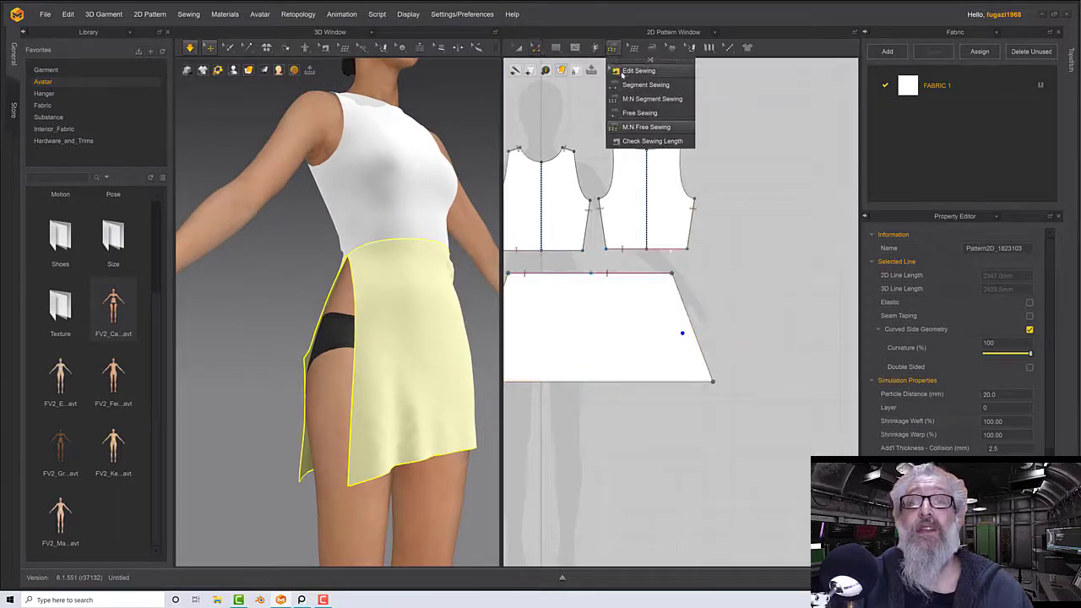
left_click(627, 86)
middle_click_drag(777, 380, 805, 378)
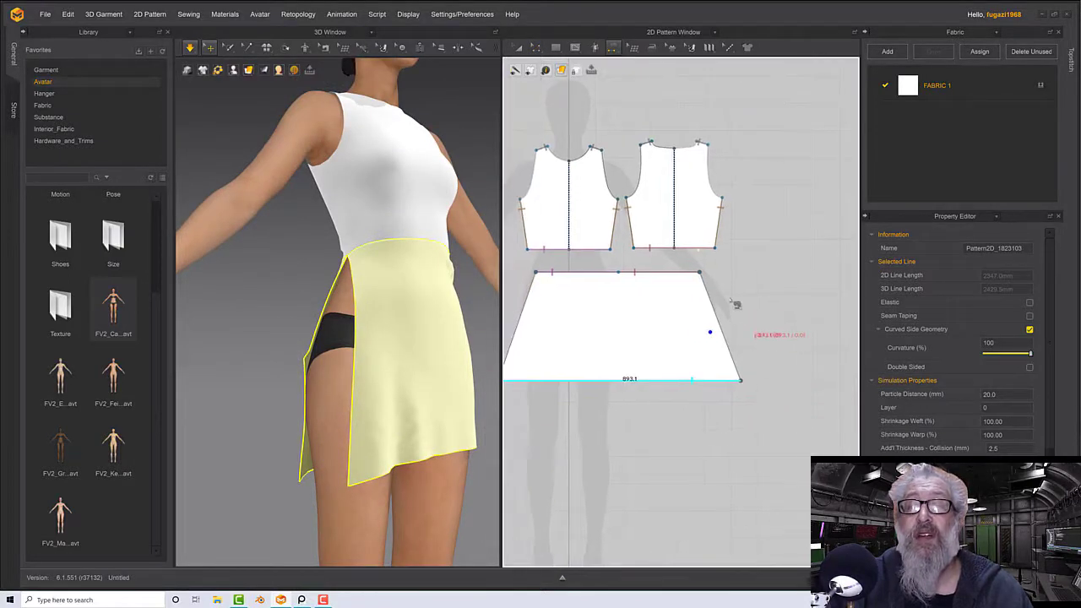
left_click(712, 304)
left_click(524, 318)
key("a")
Simulate the closed skirt and pull its front fabric down over the avatar's hips and thighs
key("space")
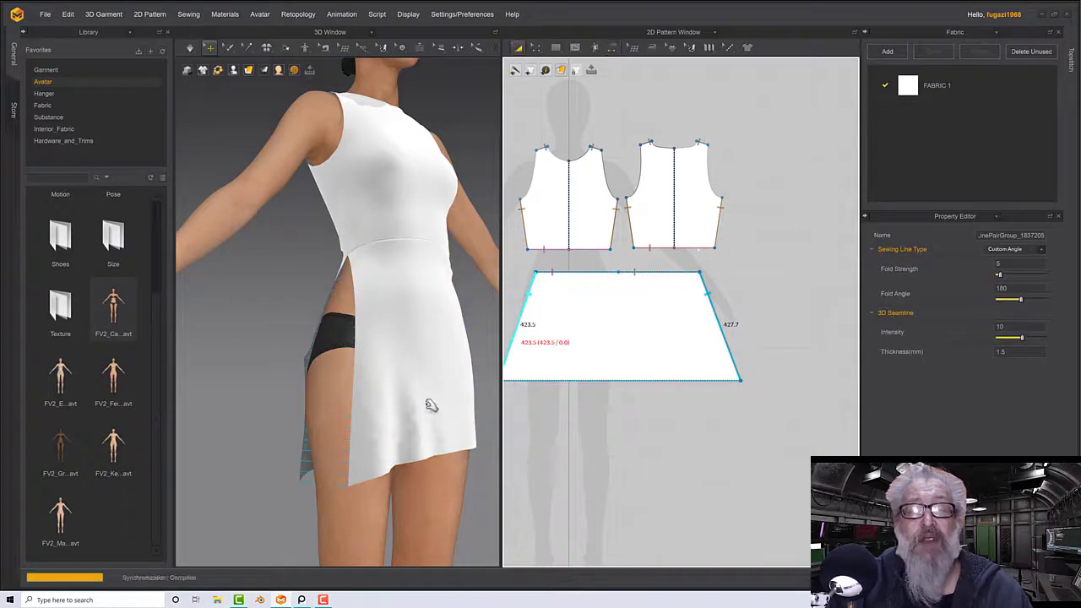
right_click_drag(430, 404, 401, 404)
left_click_drag(388, 391, 442, 526)
left_click(463, 517)
left_click_drag(462, 414, 436, 572)
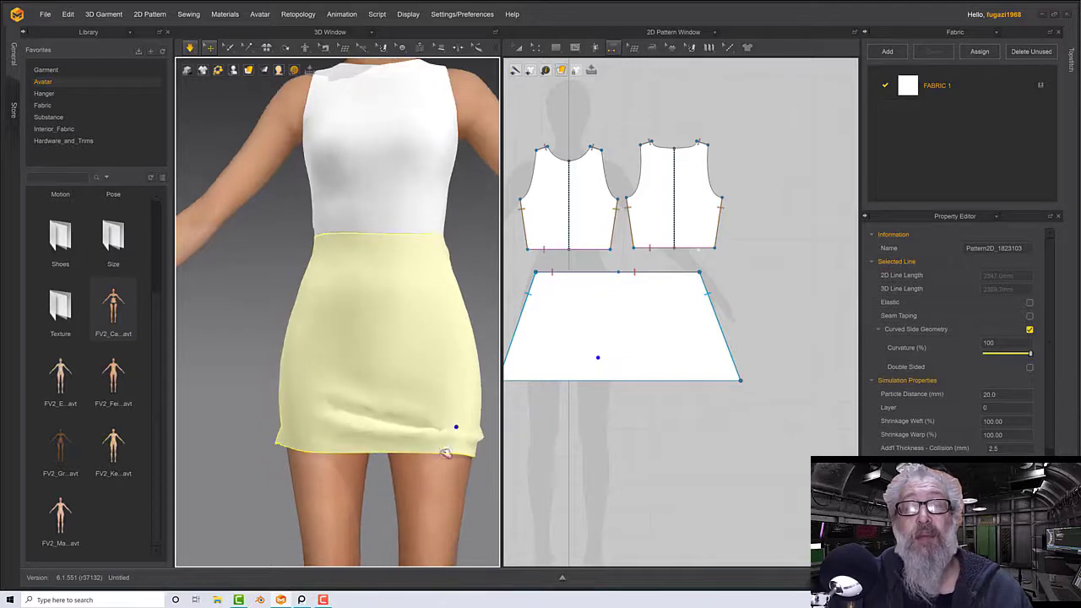
left_click_drag(444, 454, 439, 481)
Pull the simulated skirt down around the avatar's sides and back, and smooth the fabric near the back waist seam
mouse_move(393, 441)
right_mouse_down()
mouse_move(422, 441)
mouse_move(411, 426)
mouse_move(415, 456)
mouse_move(404, 435)
mouse_move(384, 444)
mouse_move(397, 439)
mouse_move(380, 434)
mouse_move(410, 435)
right_mouse_up()
left_click_drag(341, 310, 356, 546)
left_click_drag(387, 422, 465, 526)
right_click_drag(379, 370, 383, 377)
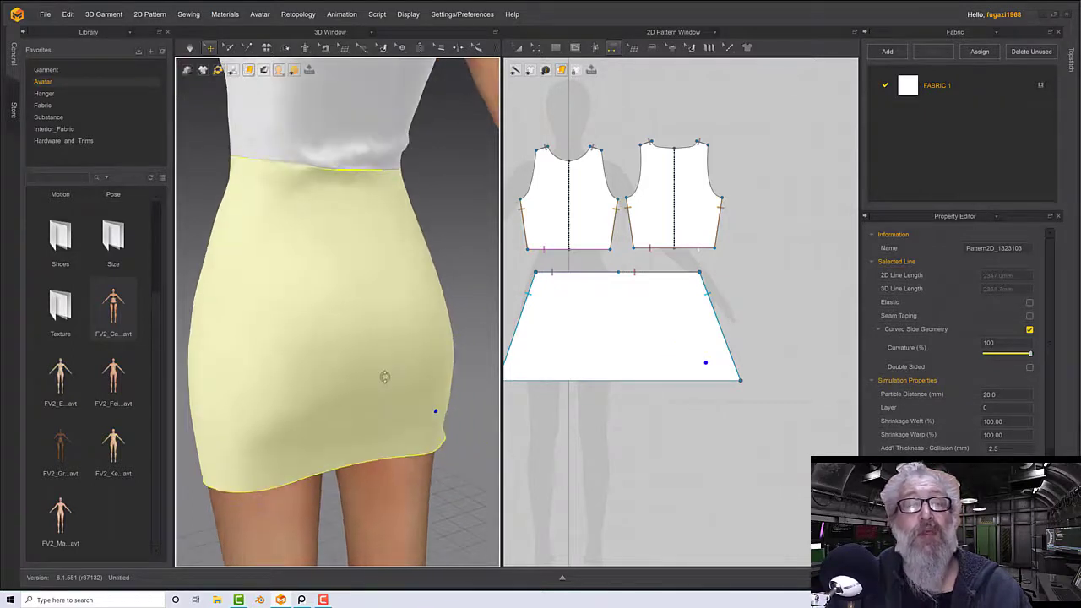
left_click_drag(331, 210, 329, 273)
right_click_drag(328, 273, 387, 284)
scroll(358, 292, "down", 2)
scroll(358, 292, "up", 3)
middle_click_drag(387, 285, 391, 286)
right_click_drag(392, 284, 412, 291)
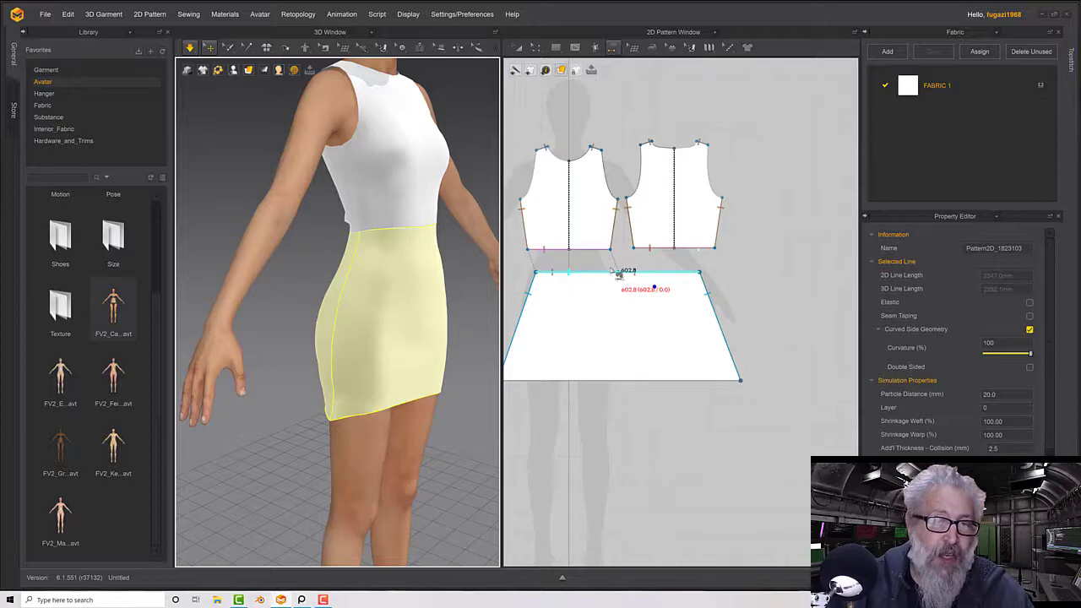
Use Edit Curvature to bend the skirt pattern's waist edge downward into a concave curve about 656 mm long
left_click(535, 47)
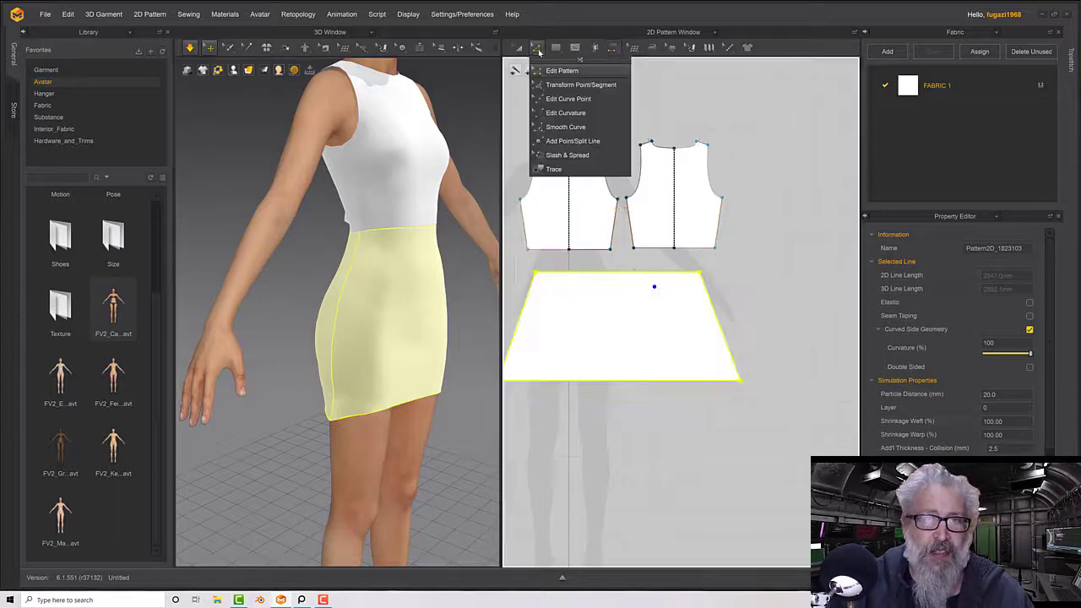
left_click(564, 113)
left_click(617, 288)
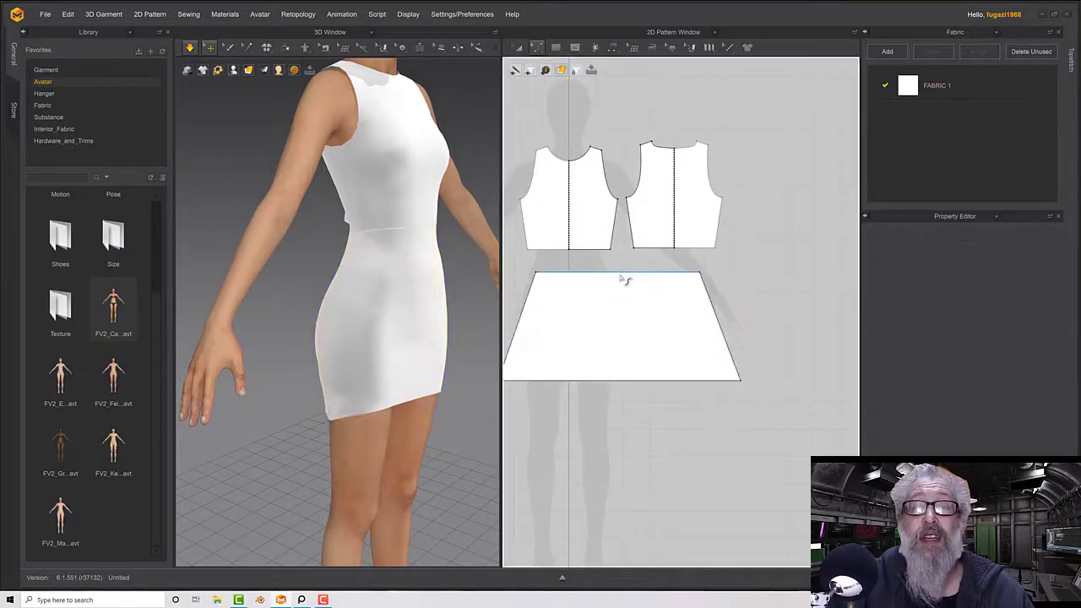
left_click_drag(619, 280, 621, 306)
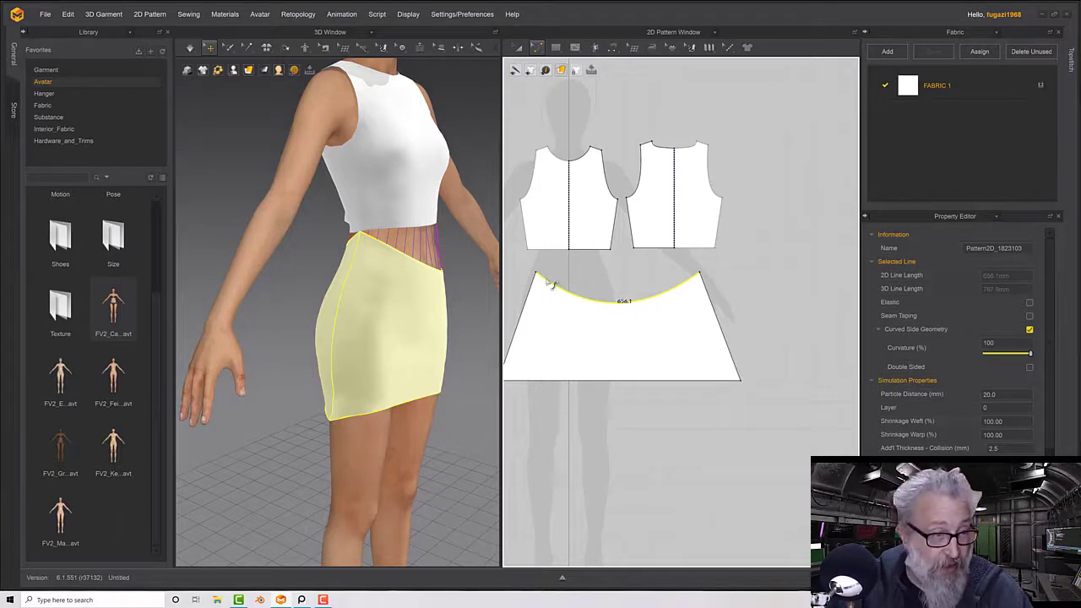
Curve the skirt pattern's hem edge downward to follow the curved waistline
middle_click_drag(622, 282, 662, 245)
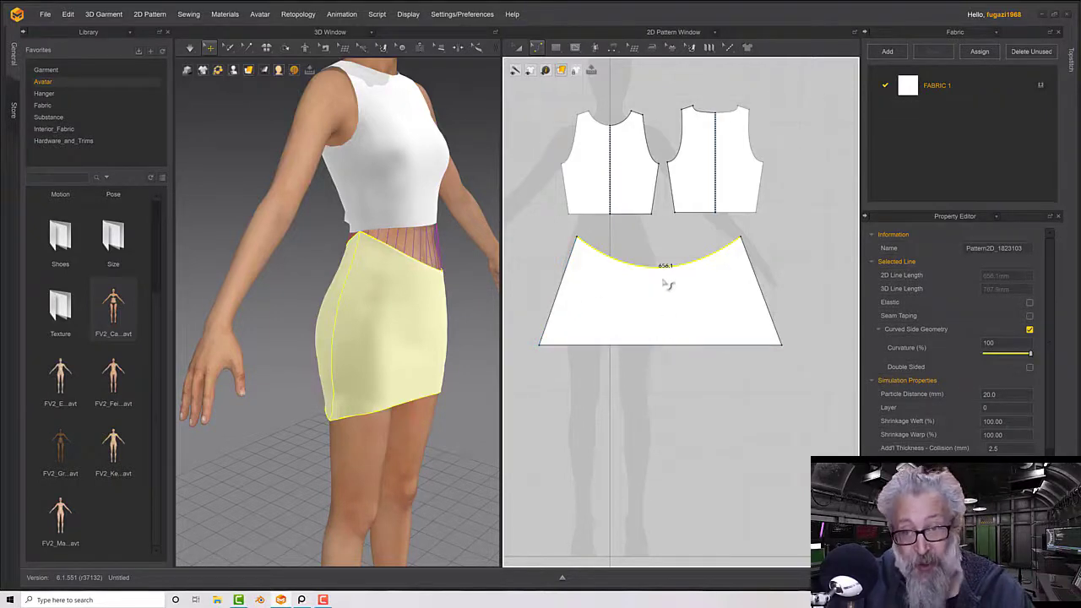
left_click(663, 346)
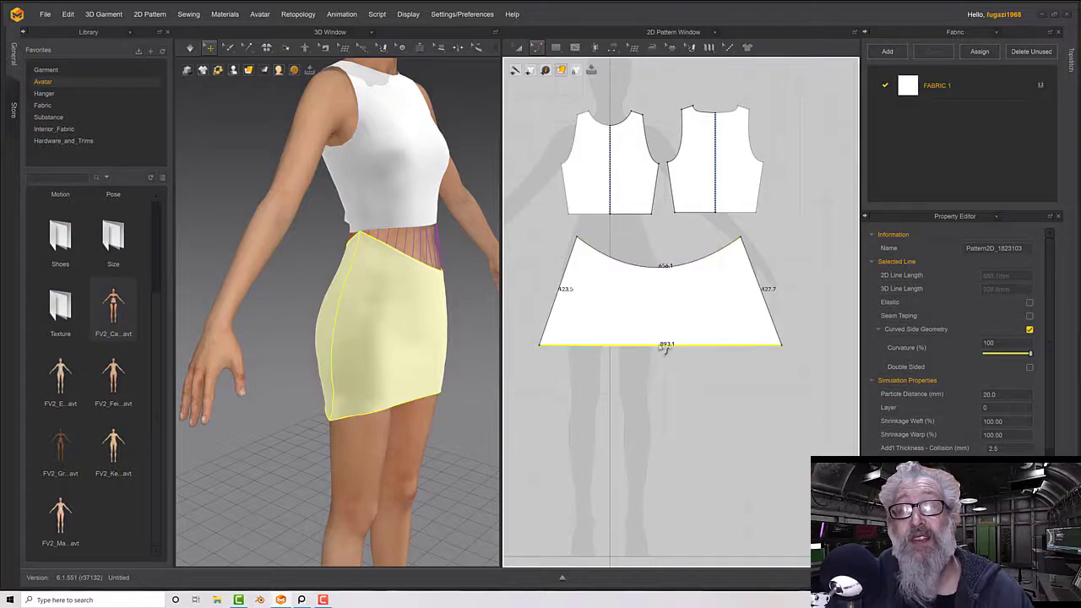
left_click_drag(664, 348, 664, 399)
Pull the curved skirt downward during simulation to settle its hem around the avatar's thighs
right_click_drag(495, 379, 432, 326)
left_click_drag(380, 267, 368, 432)
left_click_drag(365, 376, 376, 415)
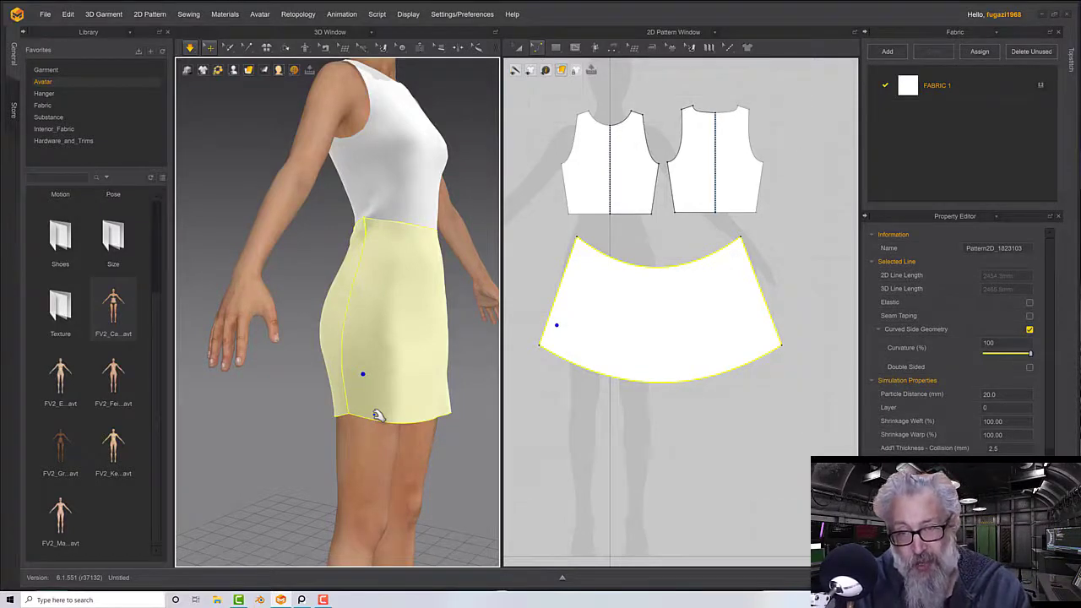
right_click_drag(425, 297, 401, 297)
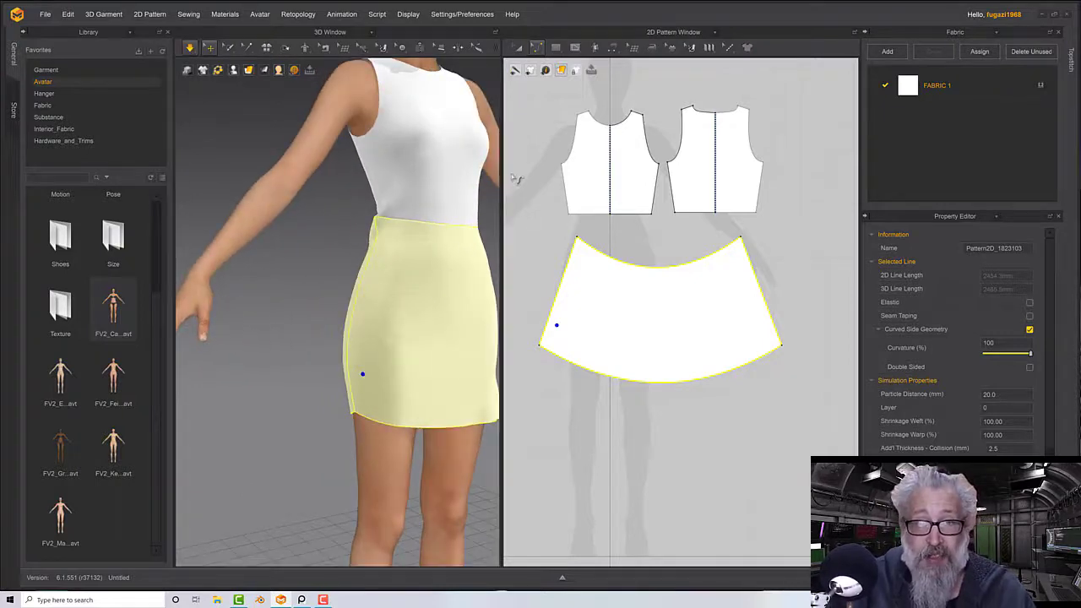
Select the whole curved skirt pattern with Transform Pattern and delete it
middle_click_drag(518, 196, 533, 224)
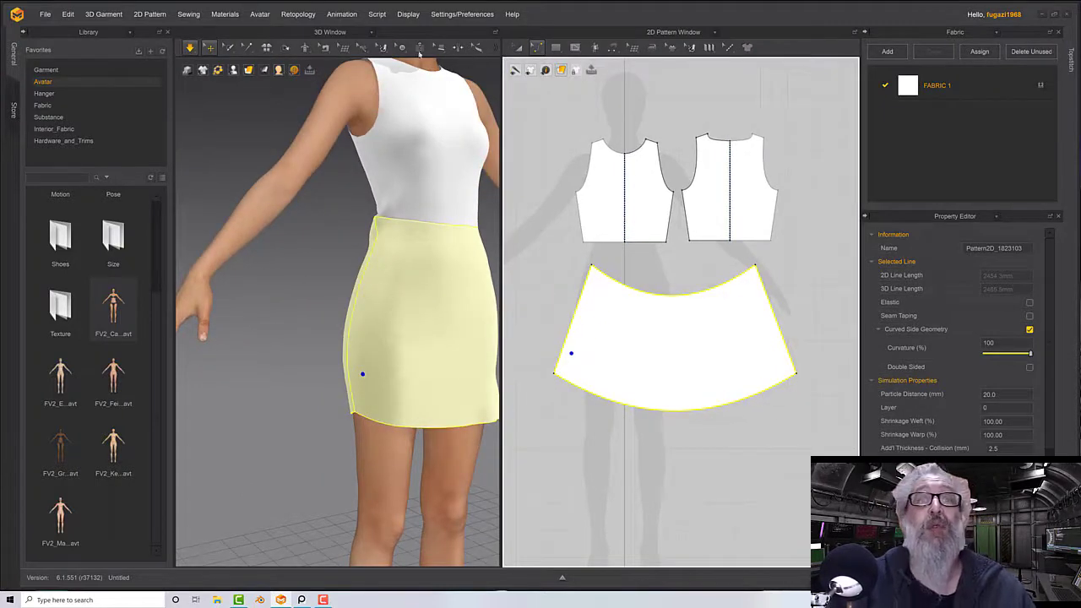
left_click(519, 47)
left_click(625, 289)
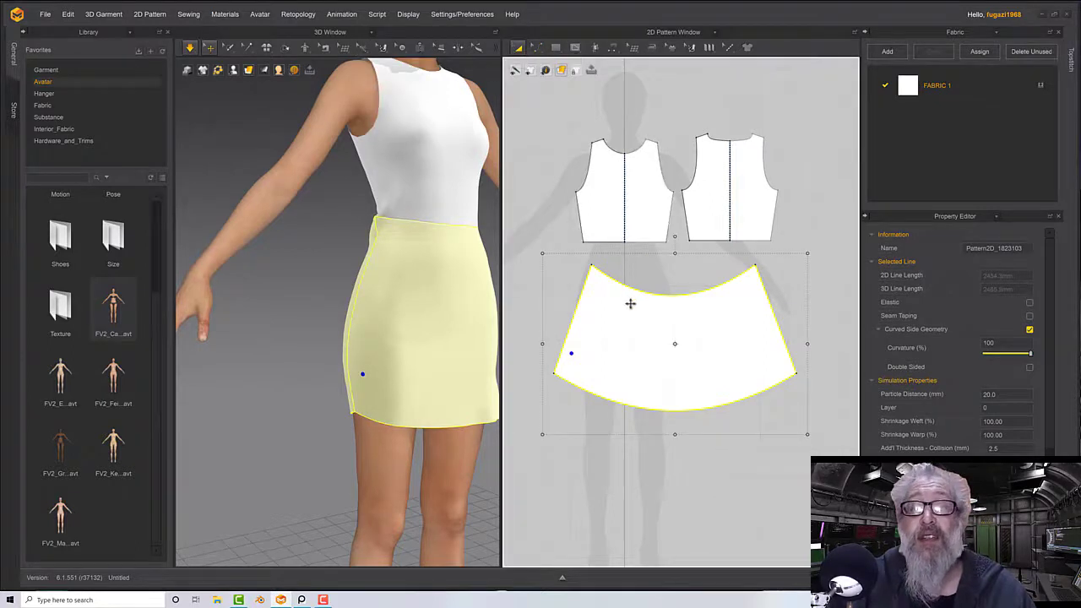
key("Delete")
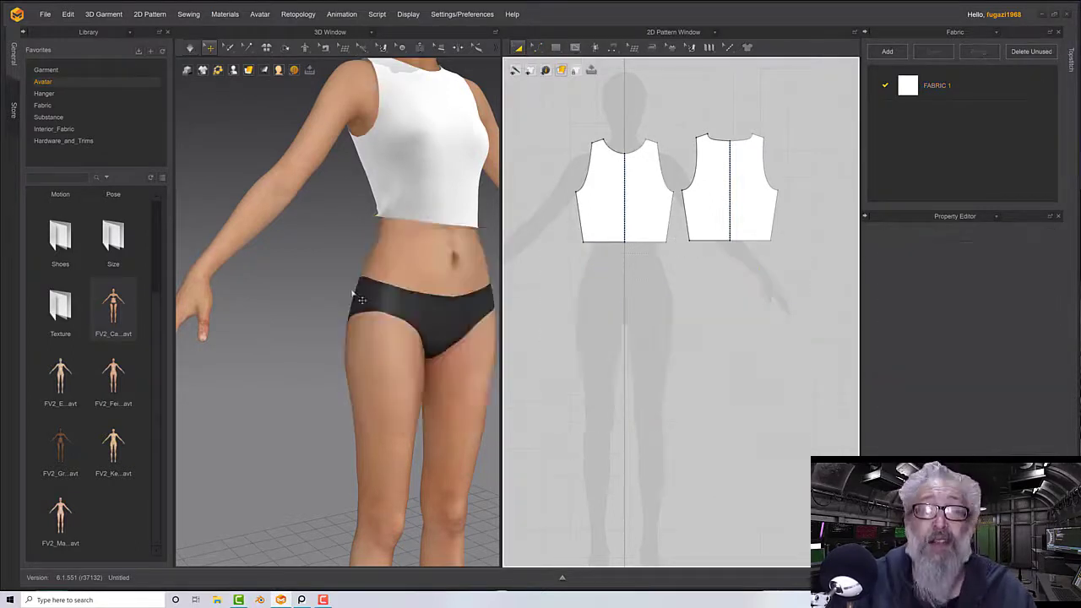
Draw a half-skirt polygon below the front bodice with a slanted hip, about 510 mm long and 217 mm wide at the hem
left_click(556, 47)
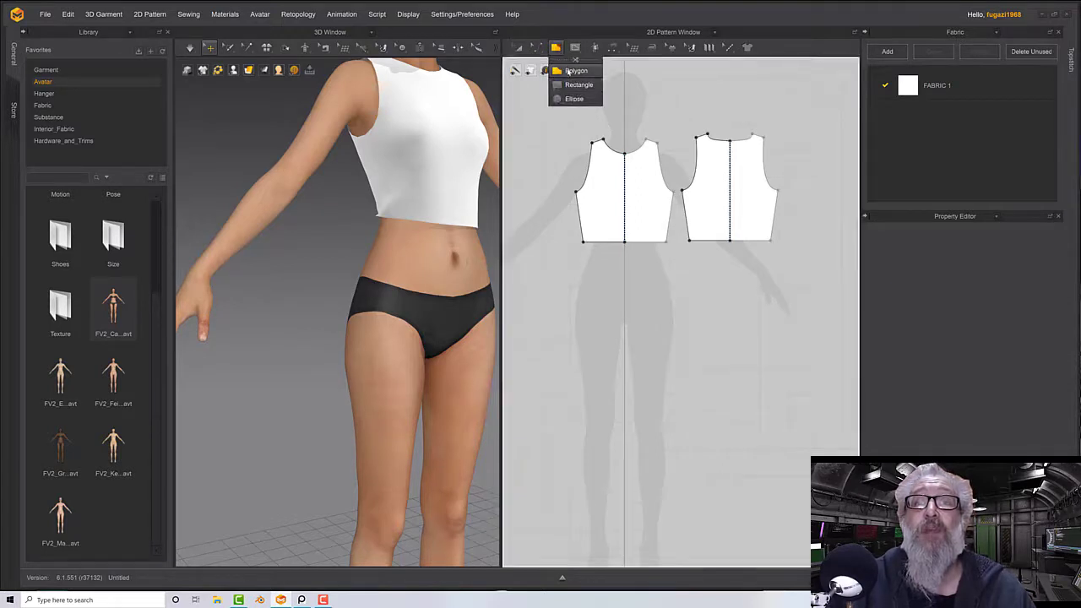
left_click(570, 71)
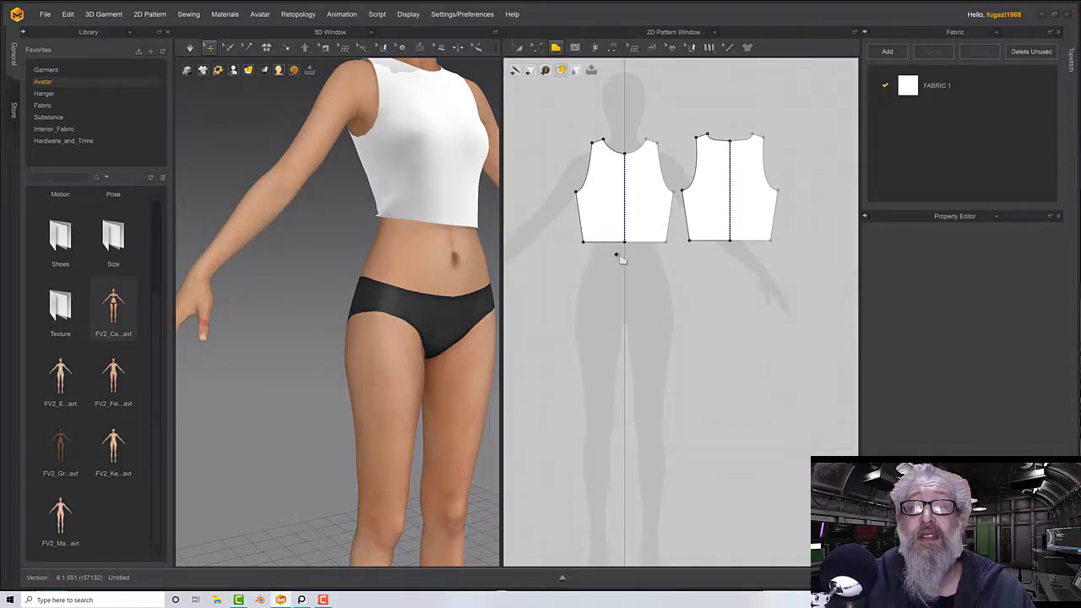
left_click(625, 254)
left_click(583, 254)
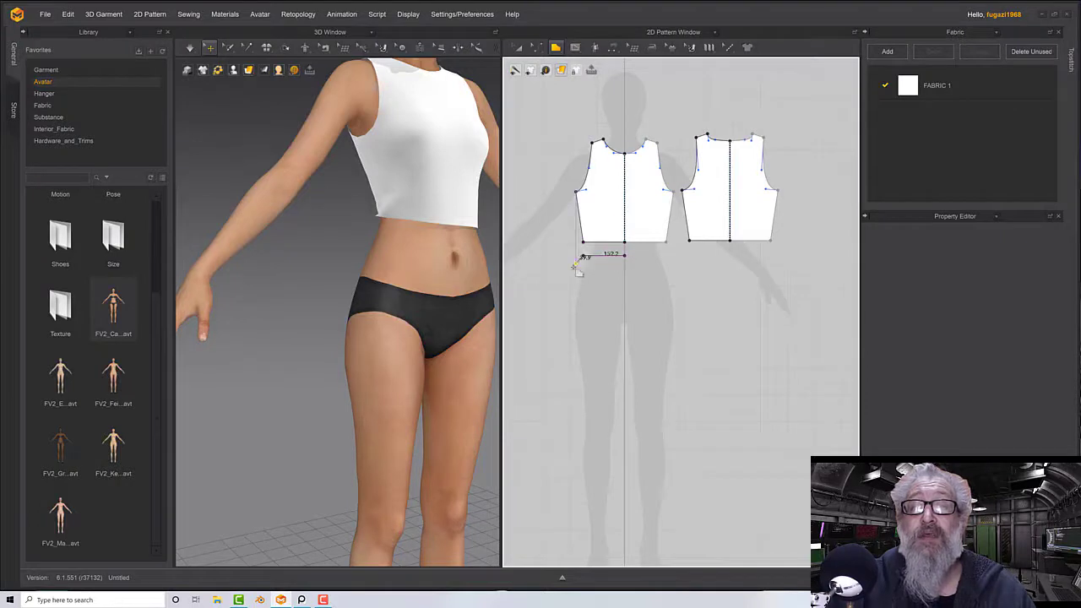
left_click(566, 394)
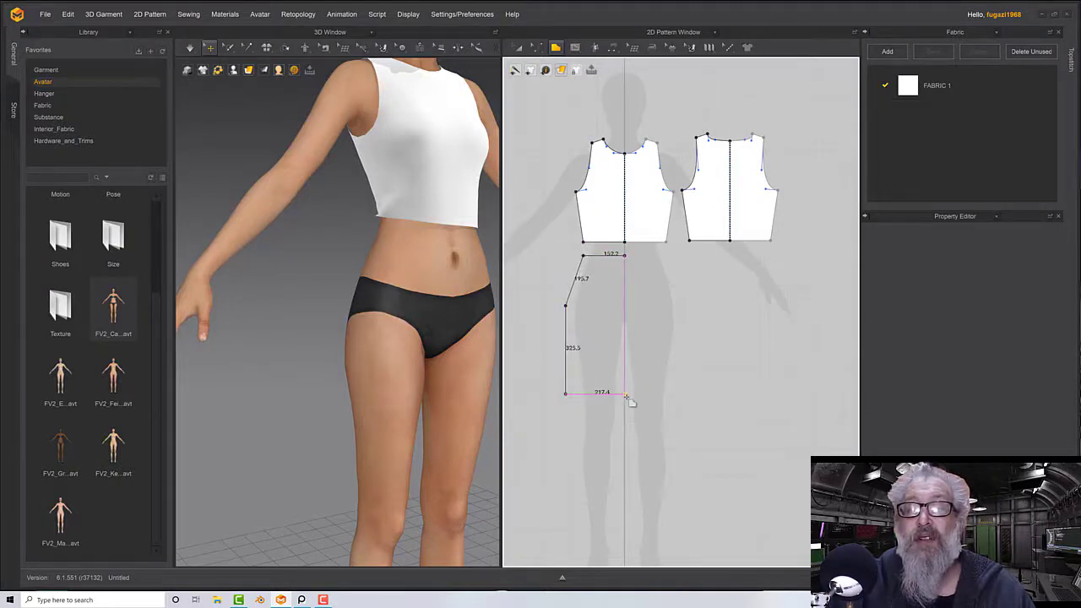
left_click(626, 393)
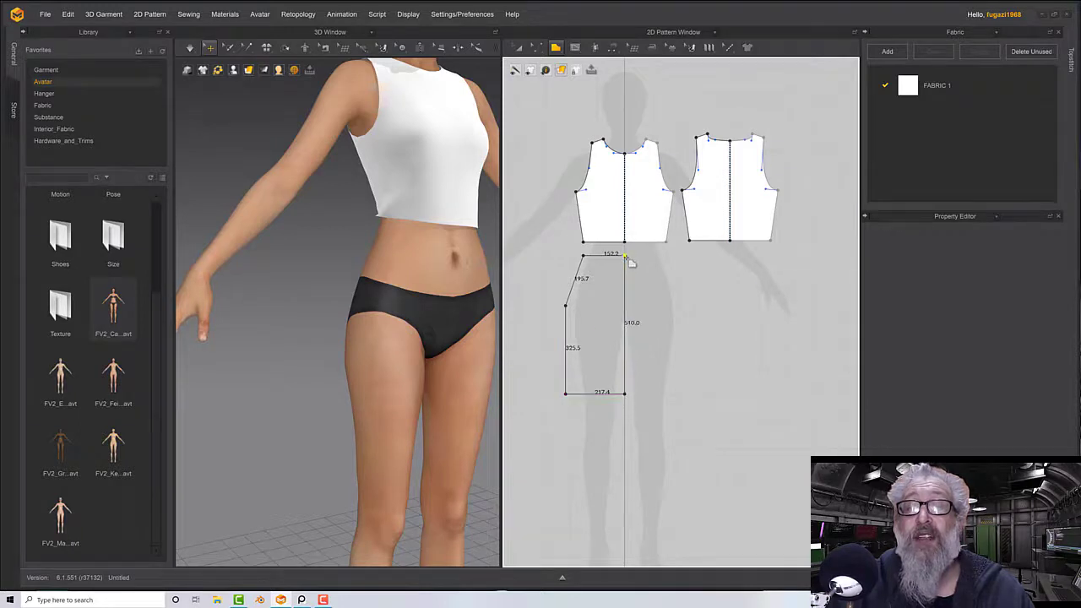
left_click(627, 256)
Unfold the half skirt across its centre edge using symmetric editing with sewing
left_click(539, 47)
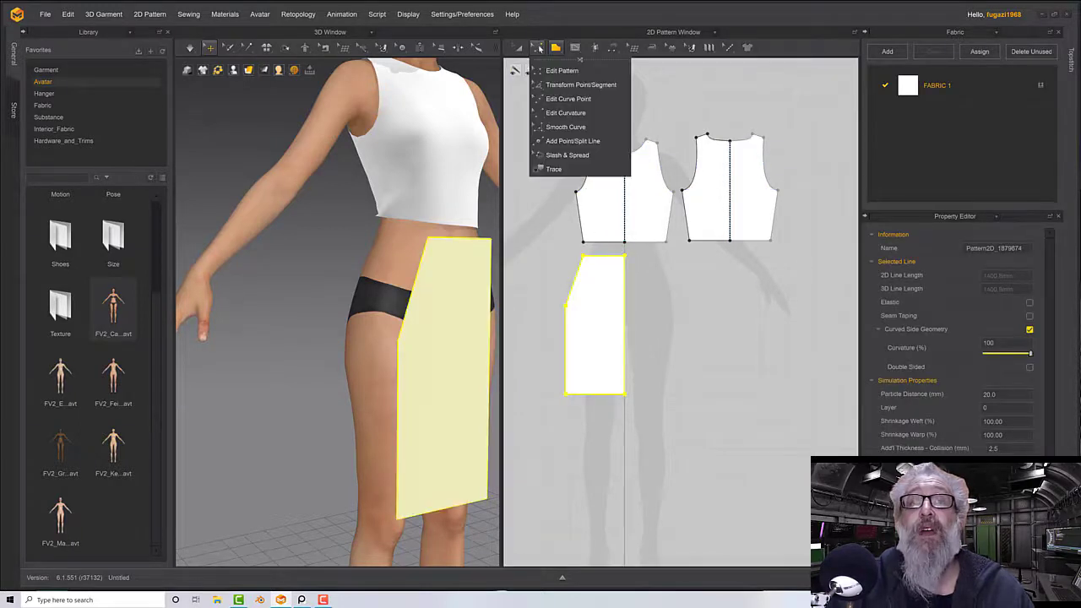
left_click(561, 70)
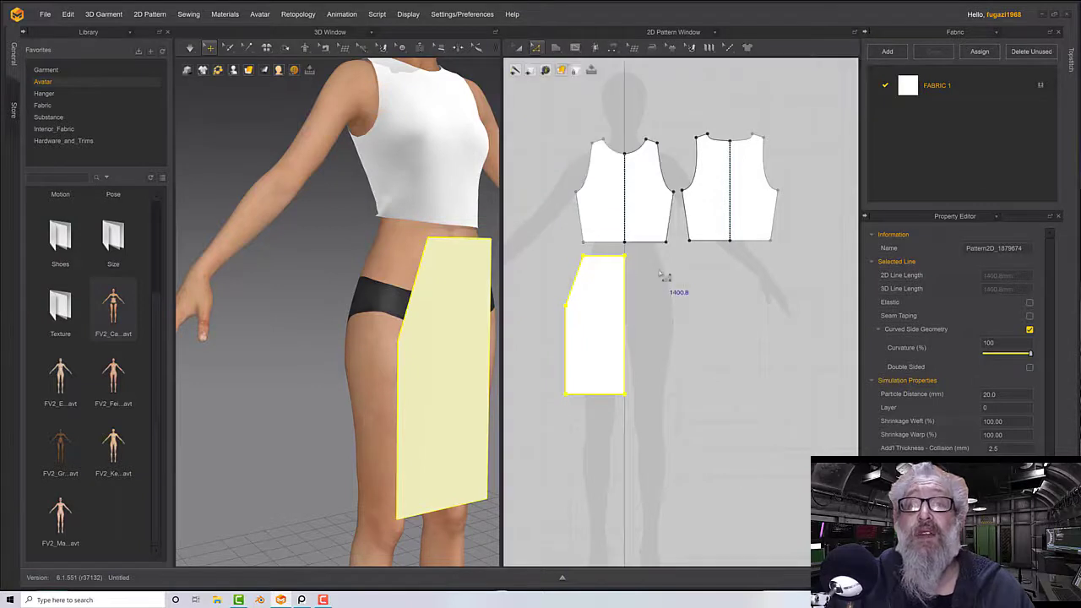
right_click(626, 300)
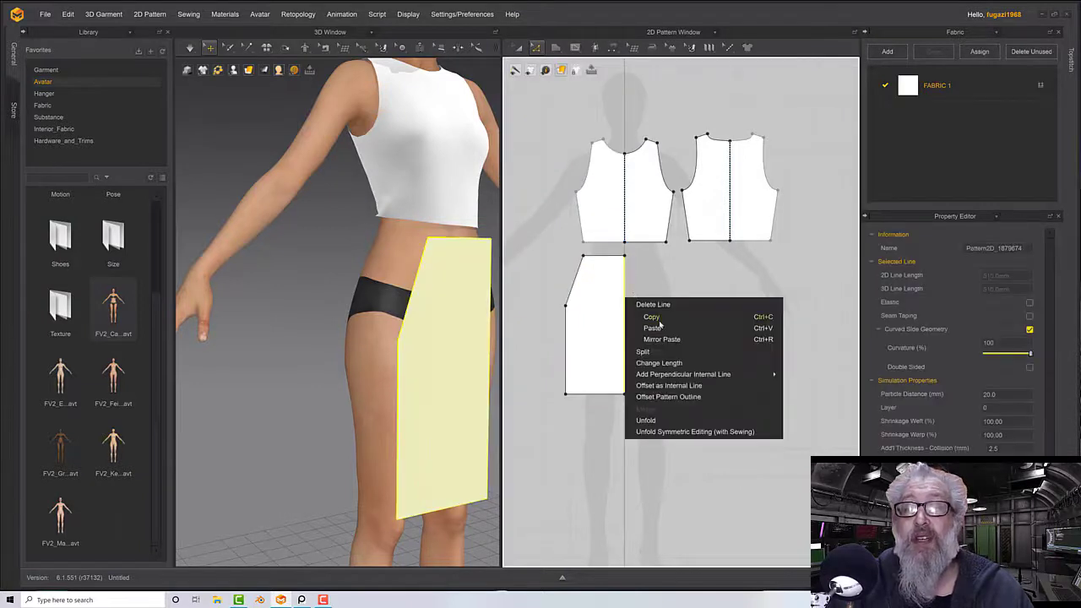
left_click(678, 432)
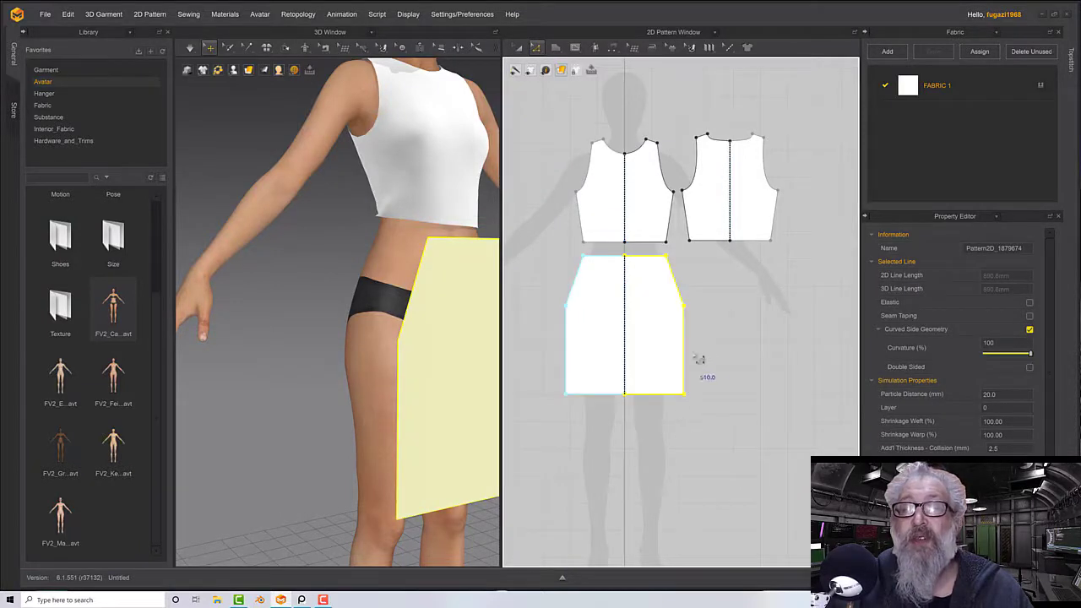
Copy the full skirt panel and mirror-paste it beside the original, below the back bodice
left_click(519, 47)
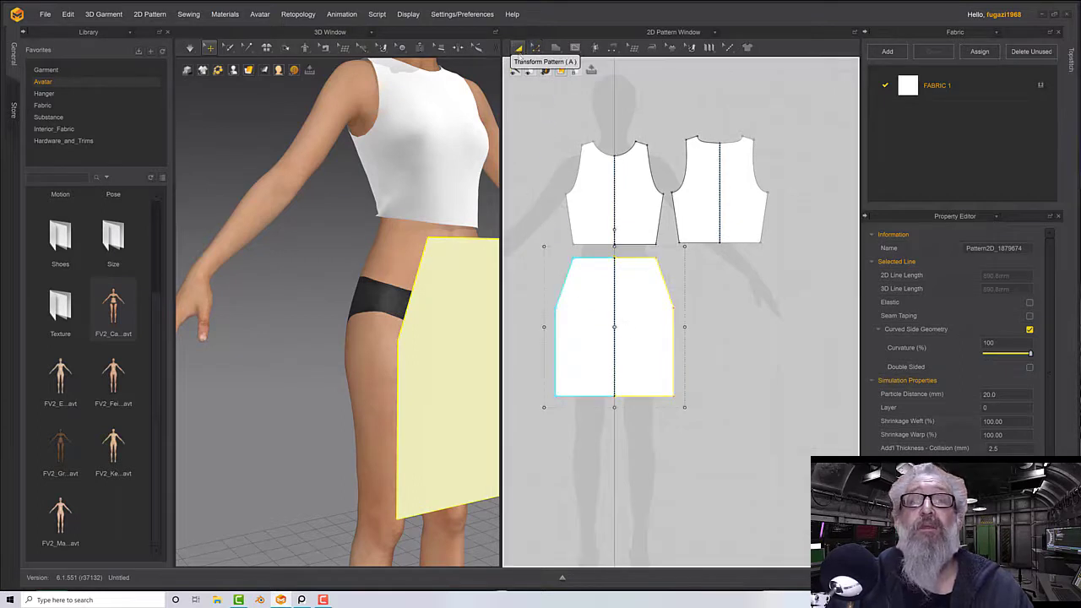
right_click(615, 326)
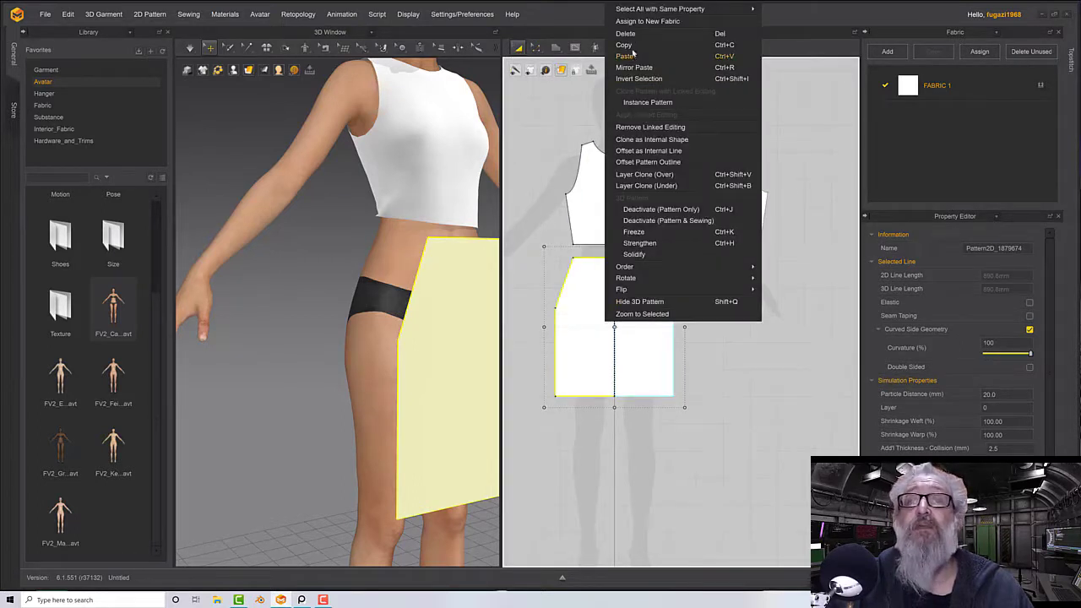
key("Escape")
right_click(724, 298)
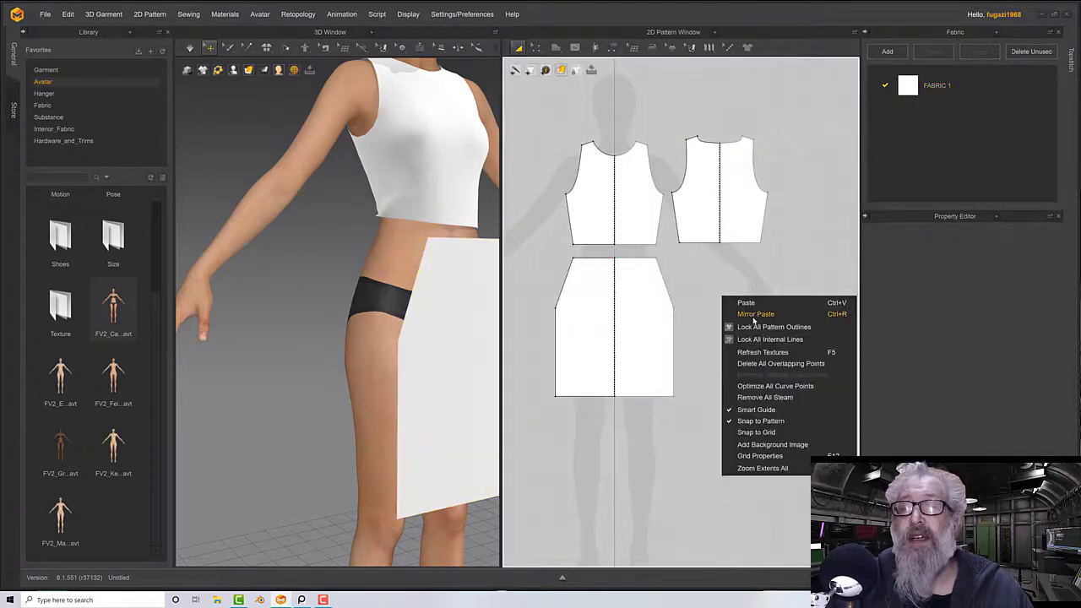
left_click(756, 314)
left_click(751, 335)
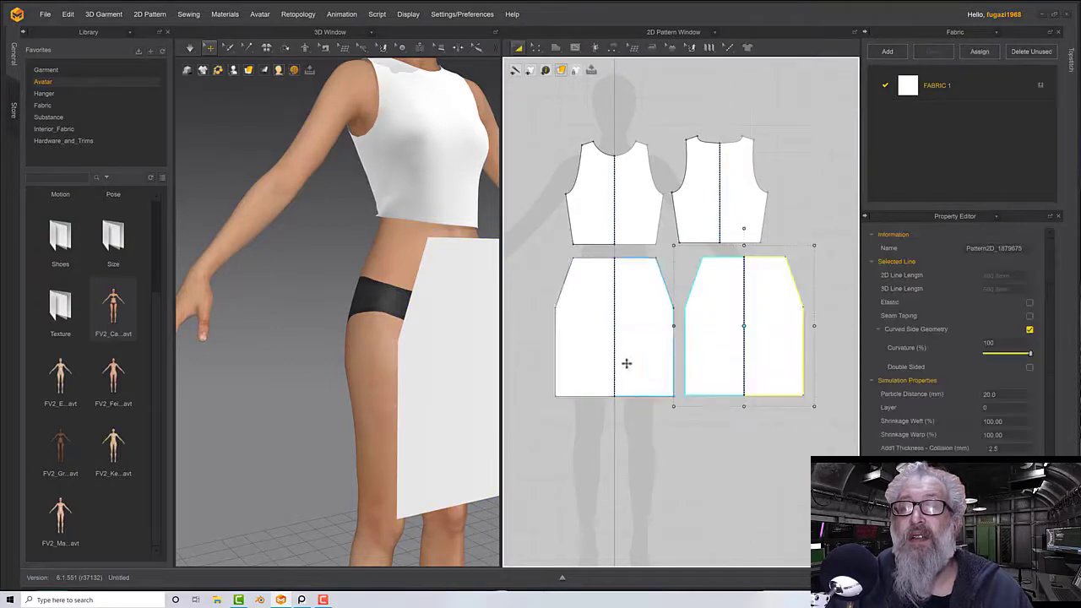
Wrap the copied skirt panel behind the avatar's hips using an arrangement point, and lower it below the back bodice
right_click_drag(422, 365, 588, 357)
scroll(415, 376, "up", 3)
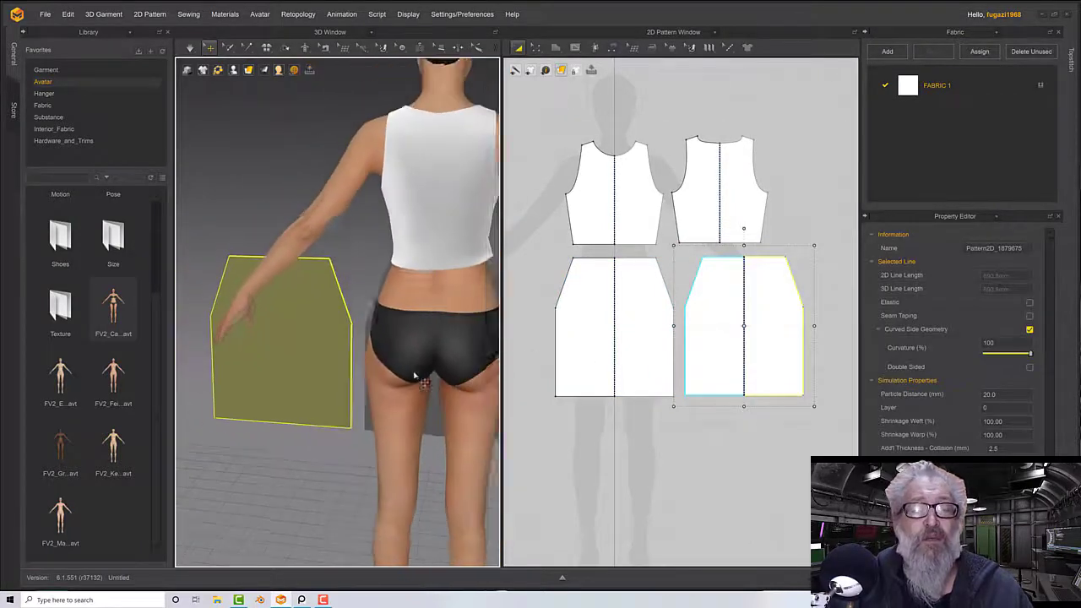
key("shift+f")
left_click(425, 340)
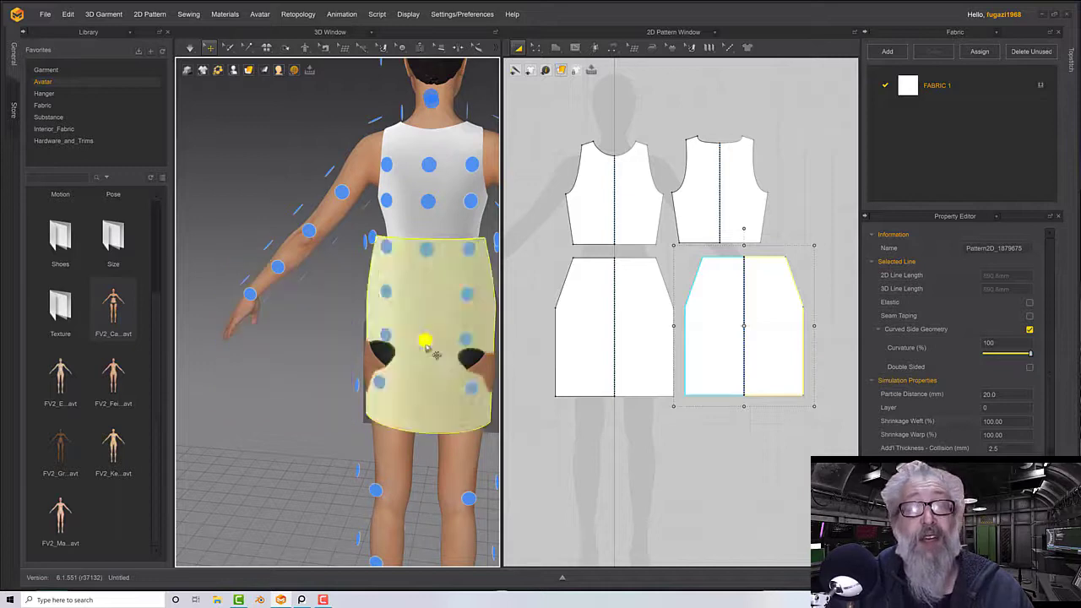
left_click(424, 299)
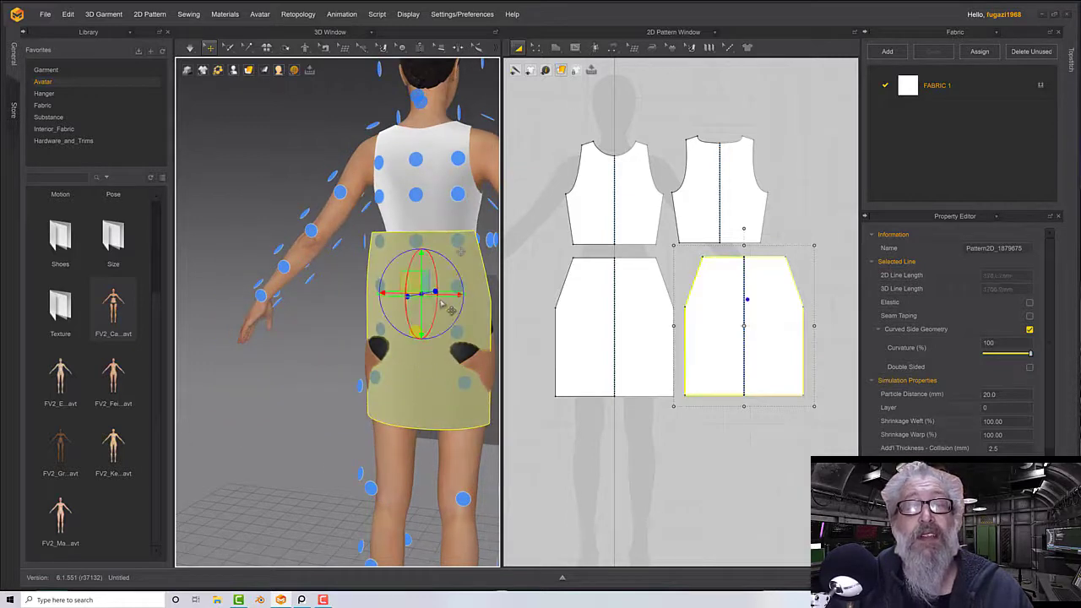
left_click_drag(427, 269, 425, 302)
right_click_drag(469, 358, 410, 303)
left_click(539, 49)
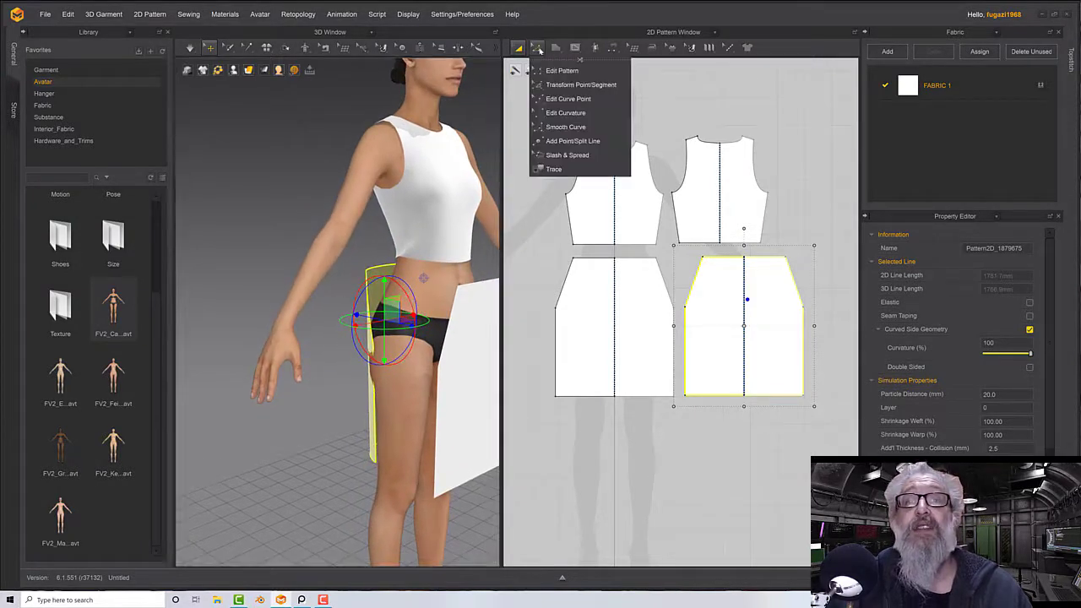
left_click(613, 48)
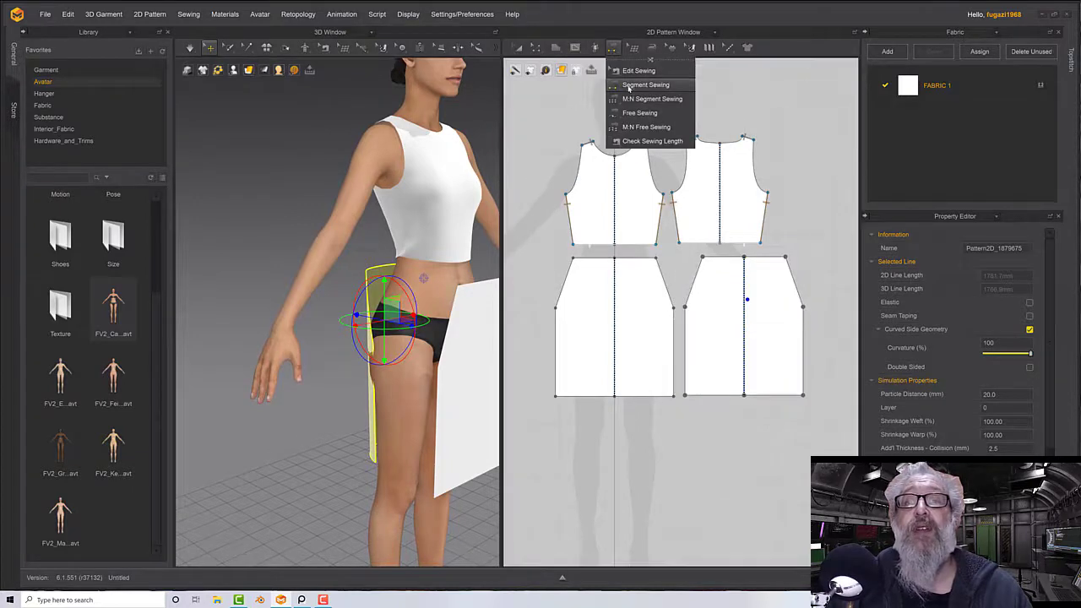
left_click(632, 112)
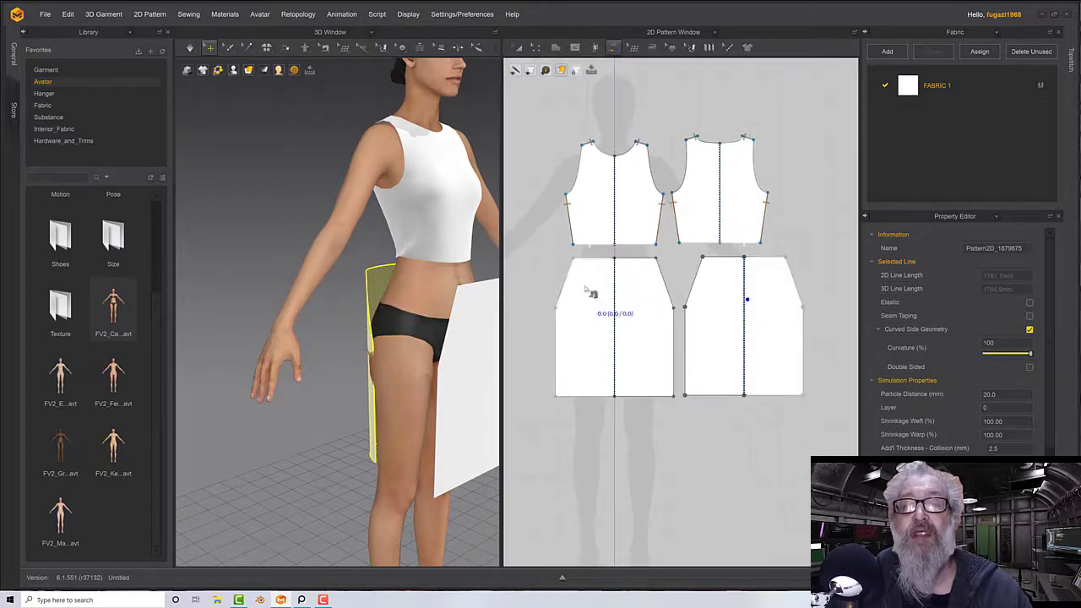
left_click(666, 263)
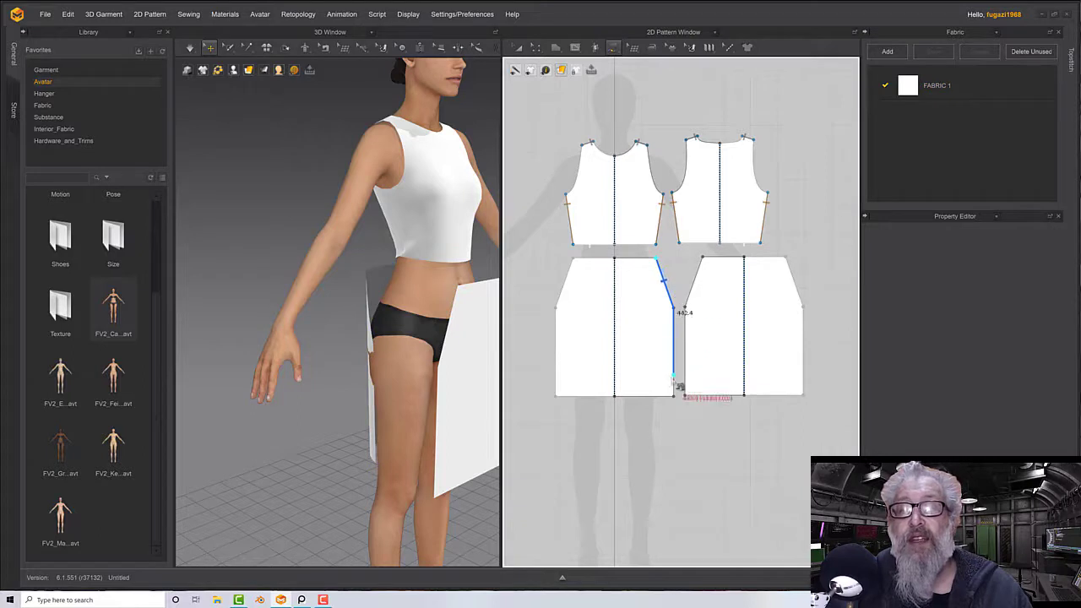
left_click(675, 396)
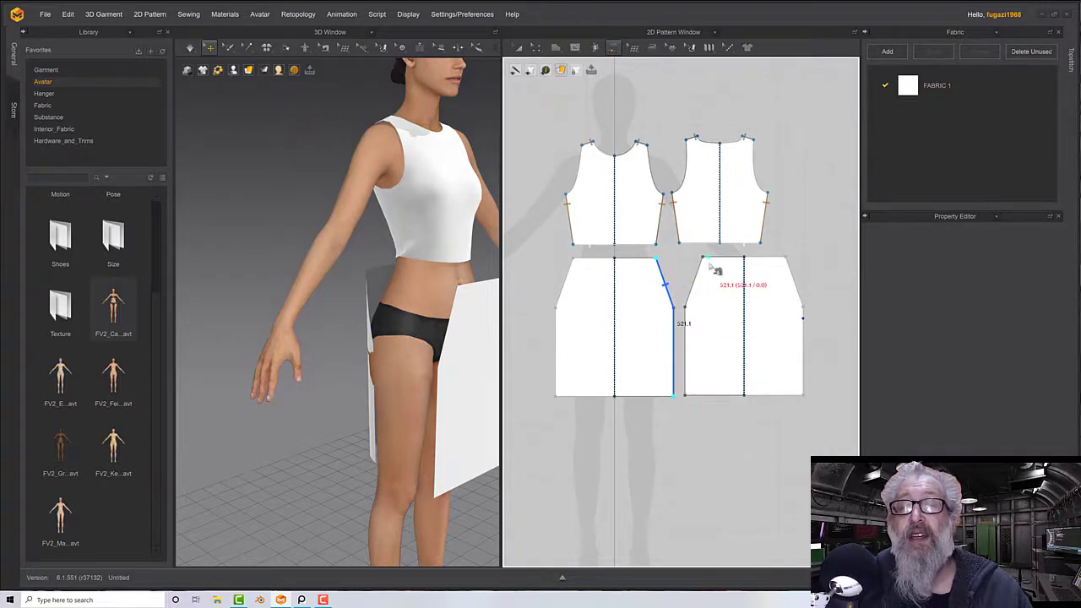
key("Escape")
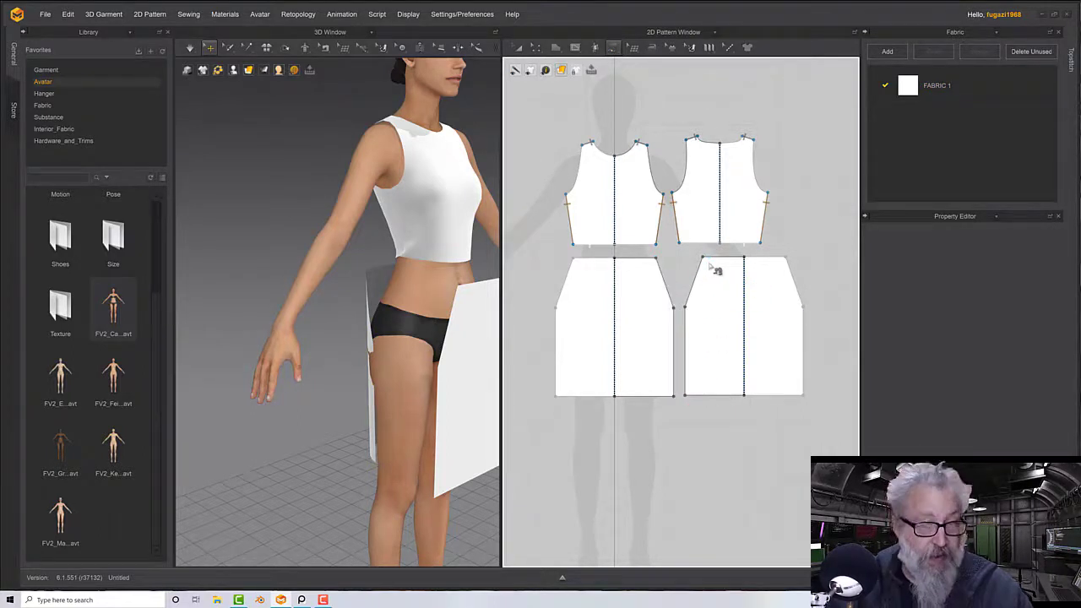
left_click(580, 53)
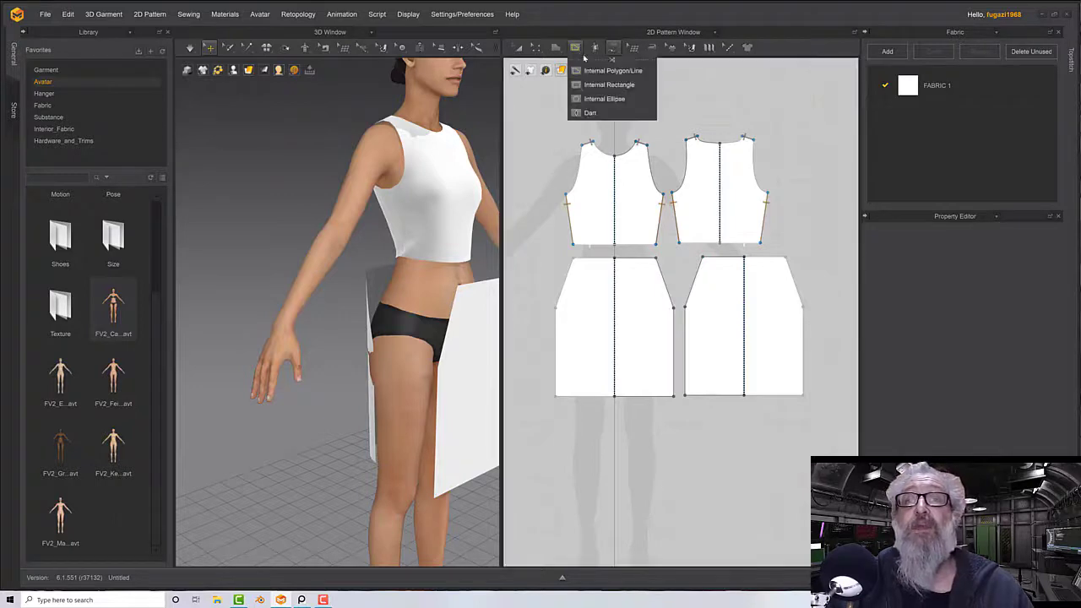
left_click(615, 51)
left_click(657, 259)
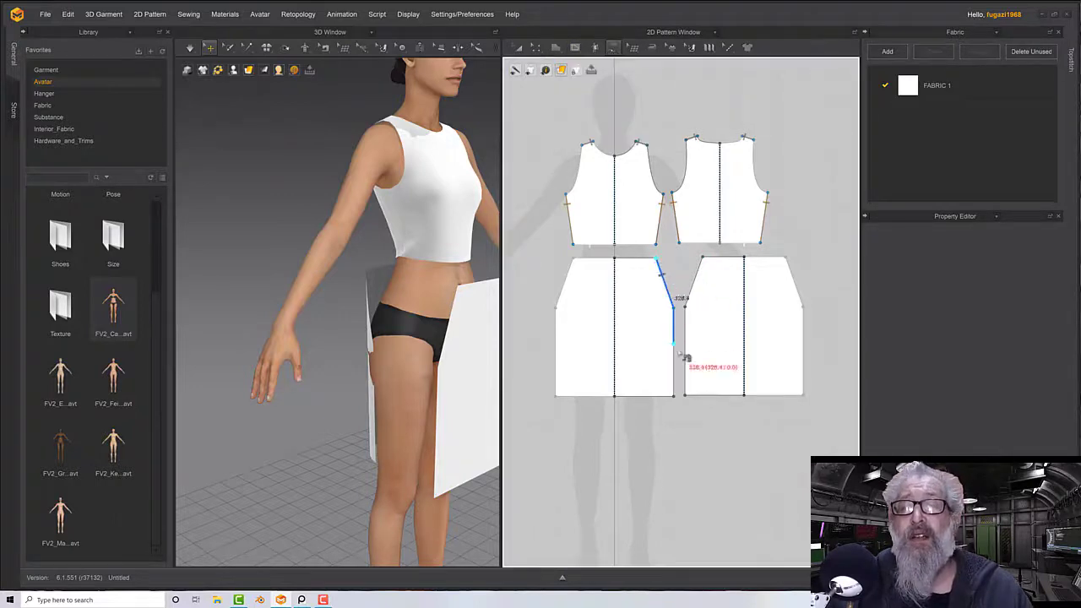
left_click(675, 396)
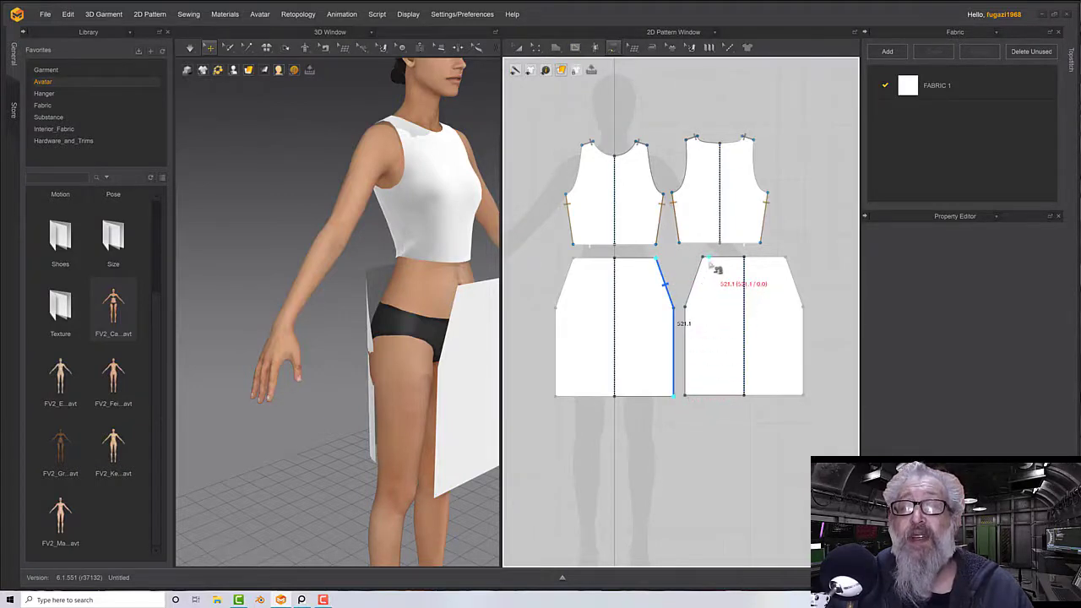
key("Escape")
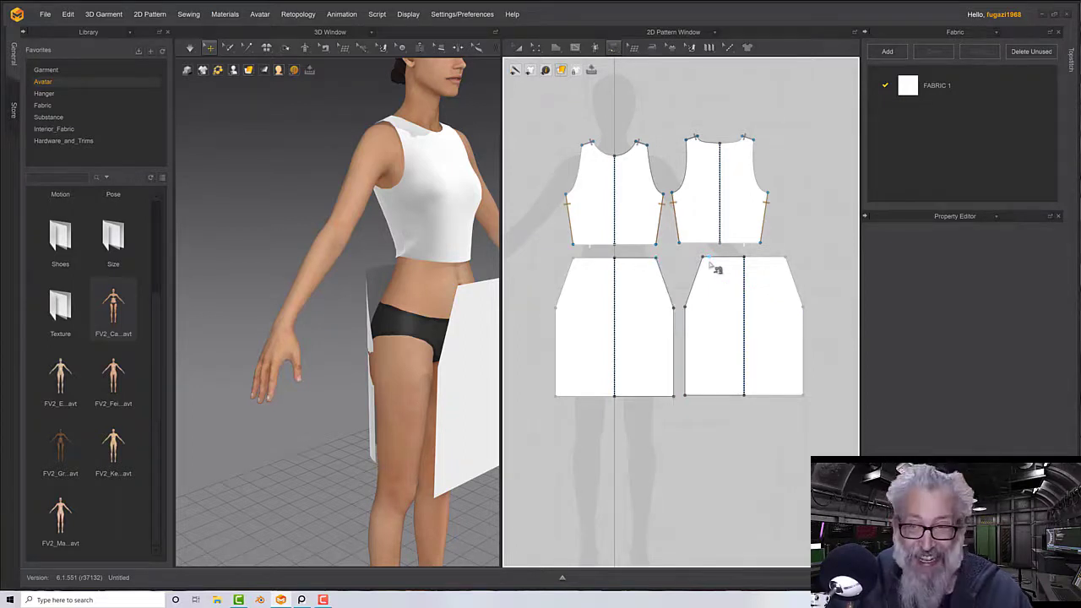
Sew the full side edges of the front and back skirt panels together with Free Sewing, from waist corner to hem
left_click(659, 262)
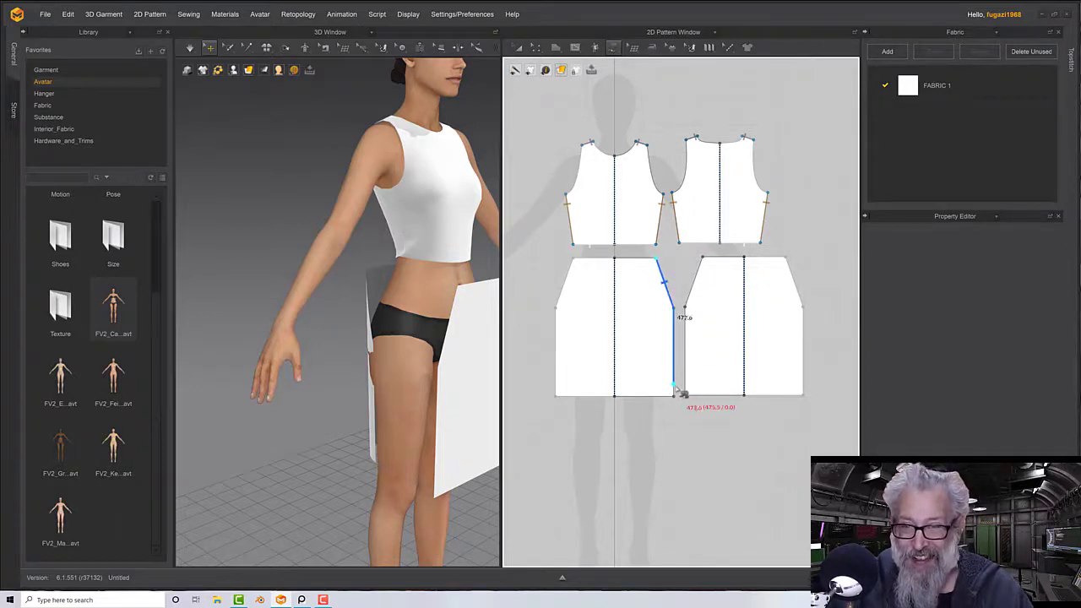
left_click(675, 397)
left_click(701, 259)
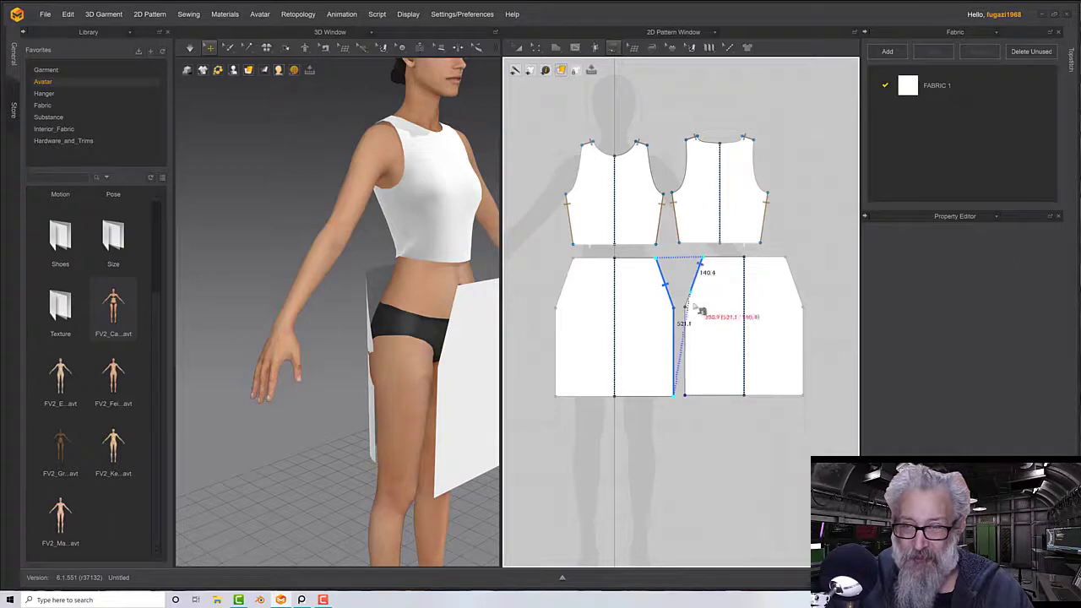
left_click(693, 393)
left_click(695, 401)
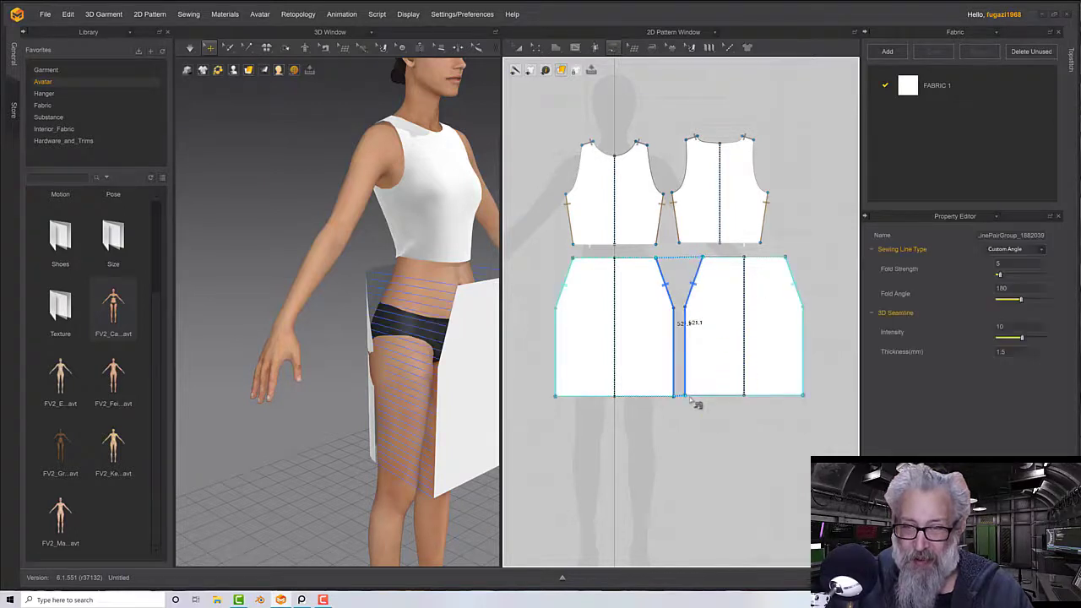
Sew the waist edges of the front and back skirt panels to the lower edges of the matching bodice panels
left_click(574, 259)
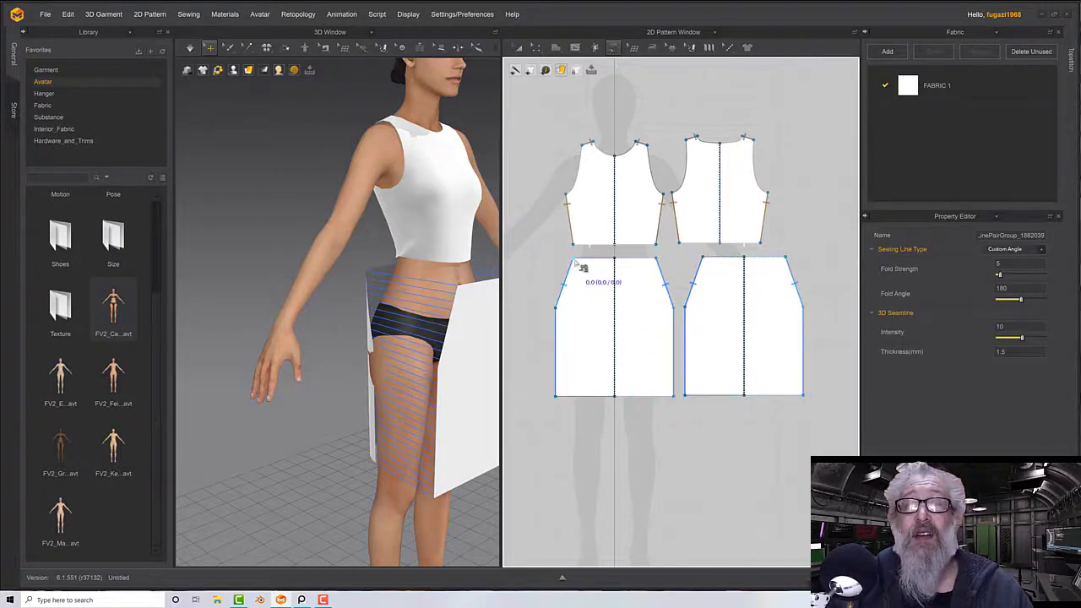
left_click(657, 260)
left_click(573, 244)
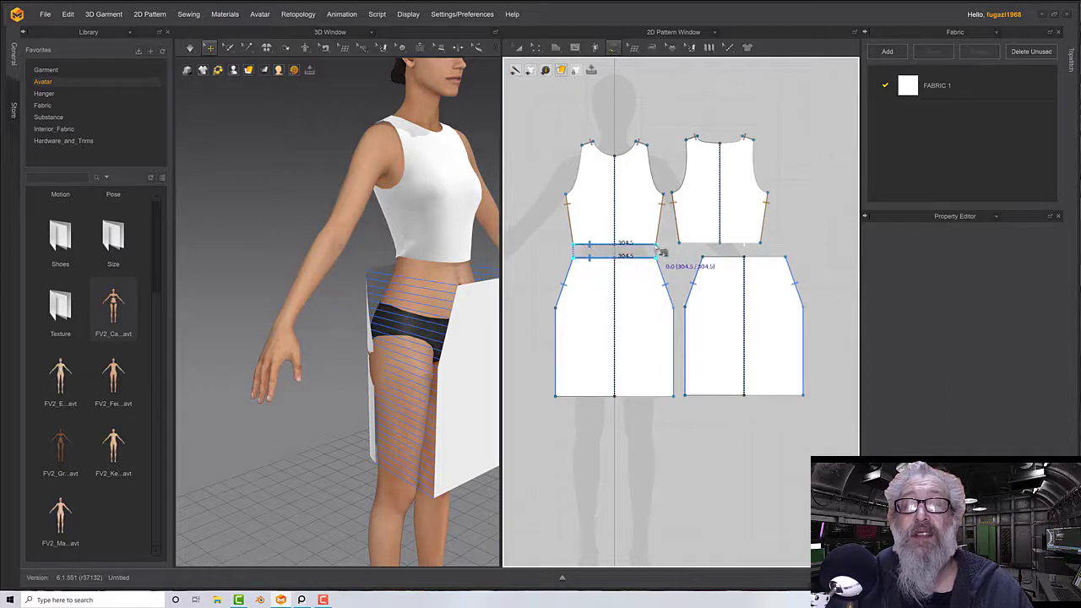
left_click(656, 245)
left_click(707, 261)
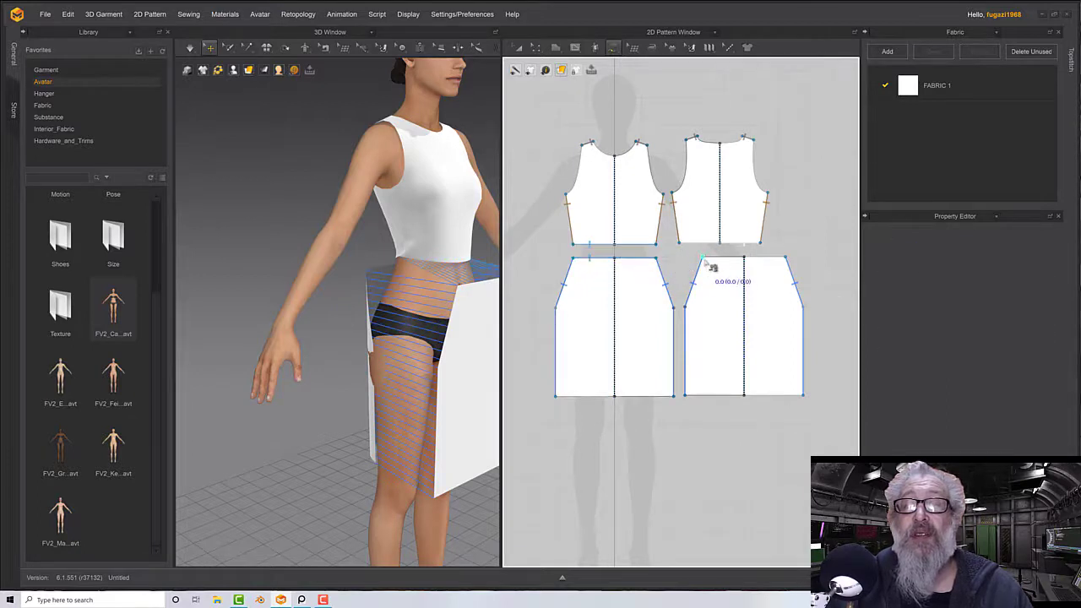
left_click(785, 258)
left_click(681, 244)
left_click(763, 244)
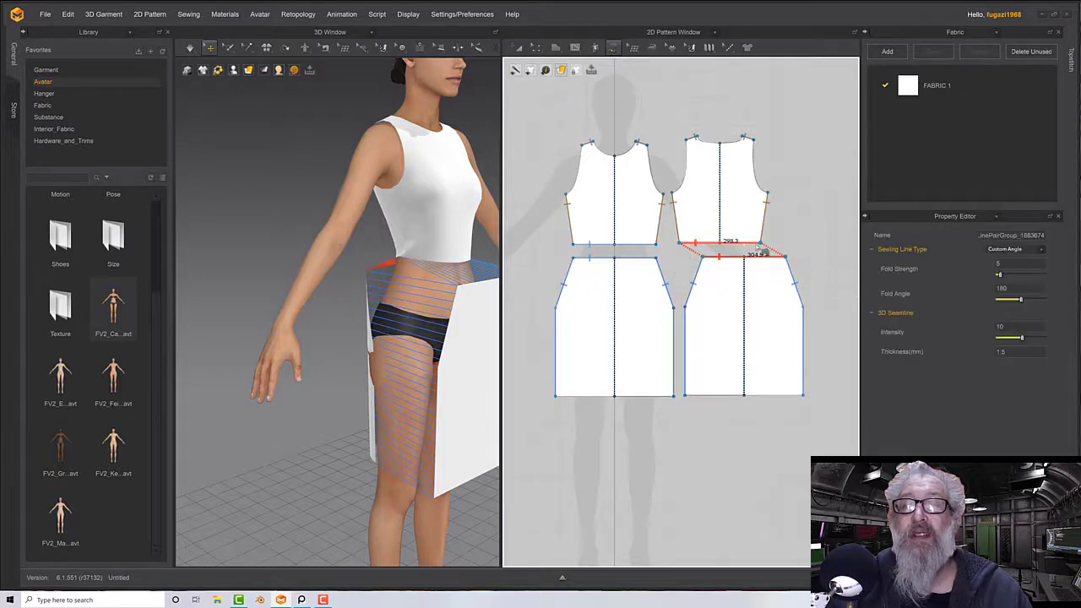
Simulate the garment and pull the front of the skirt downward in several places to settle the fabric over the hips
key("space")
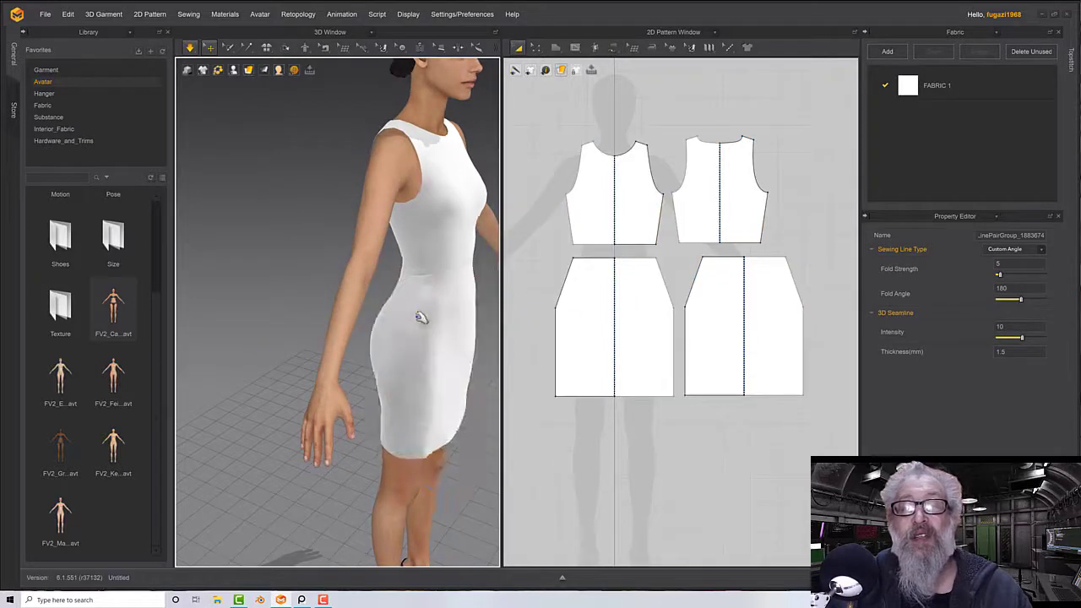
key("2")
left_click(389, 368)
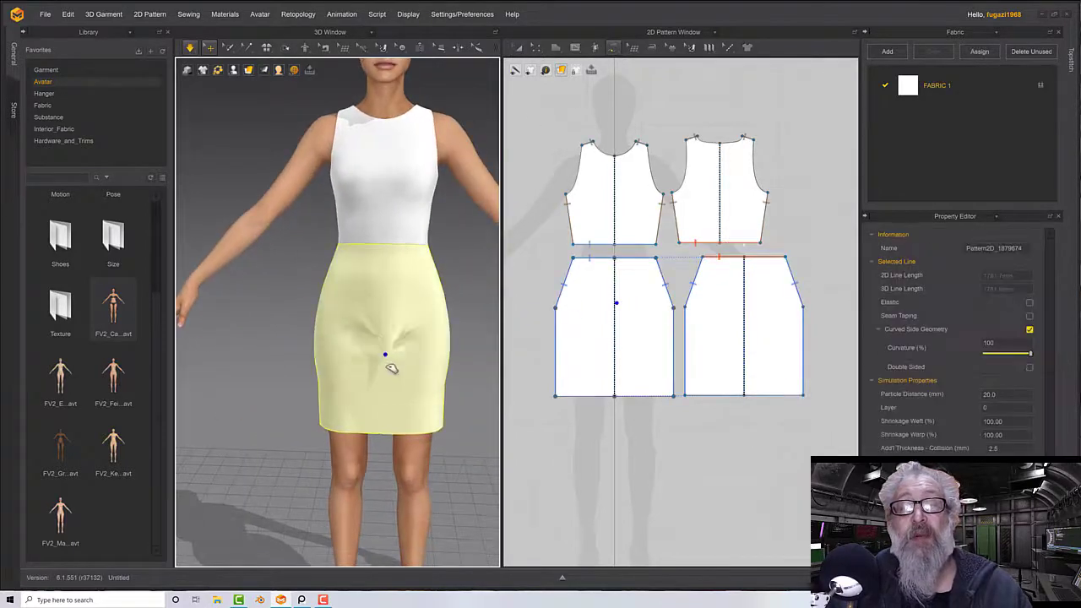
left_click_drag(392, 369, 401, 428)
key("3")
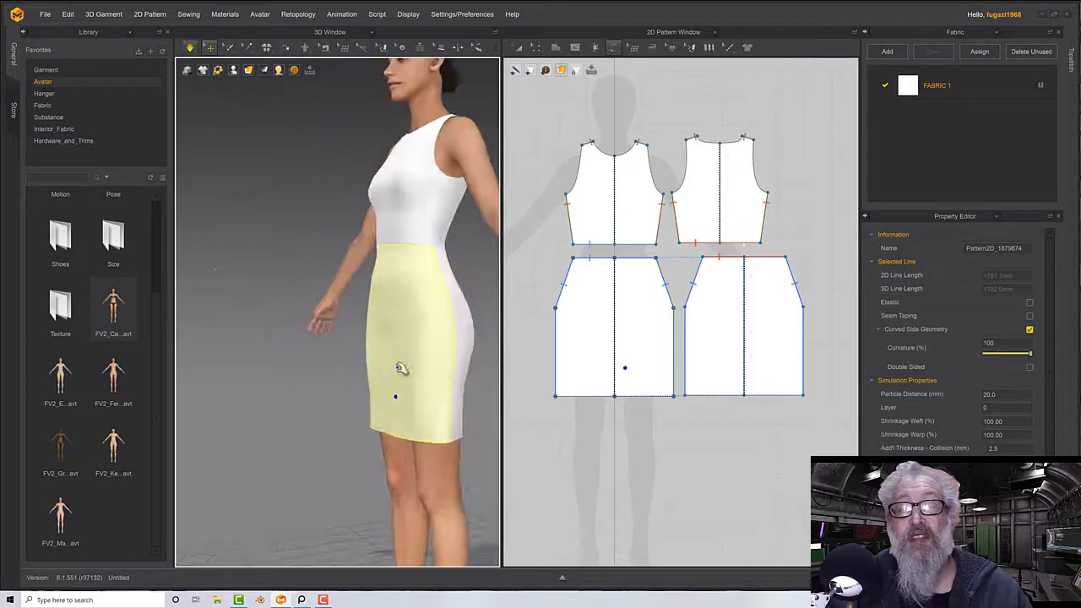
left_click_drag(396, 351, 389, 425)
left_click_drag(362, 382, 371, 427)
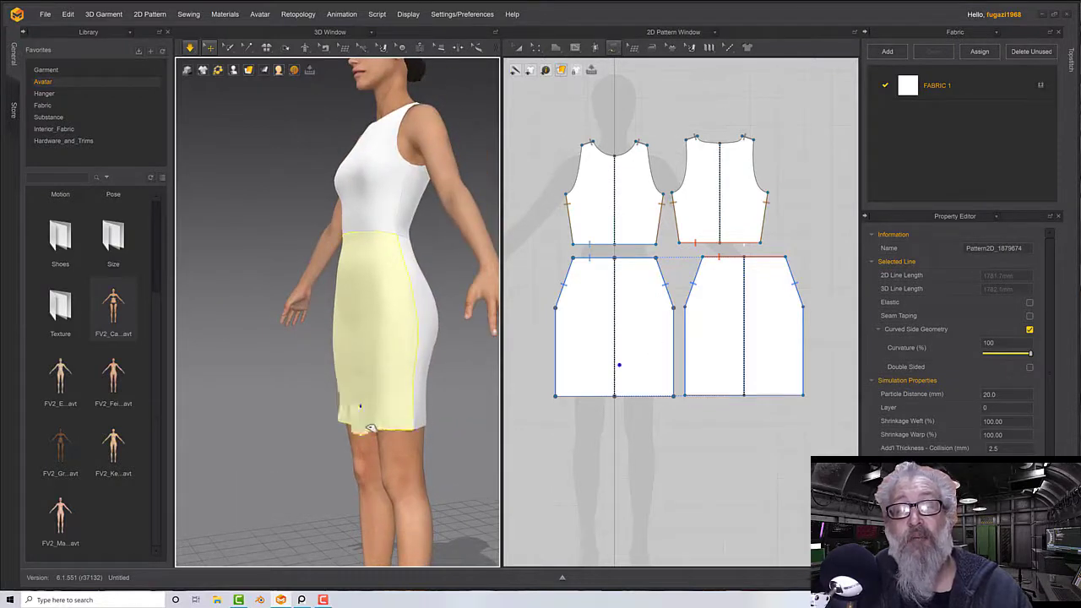
key("2")
middle_click_drag(410, 372, 473, 350)
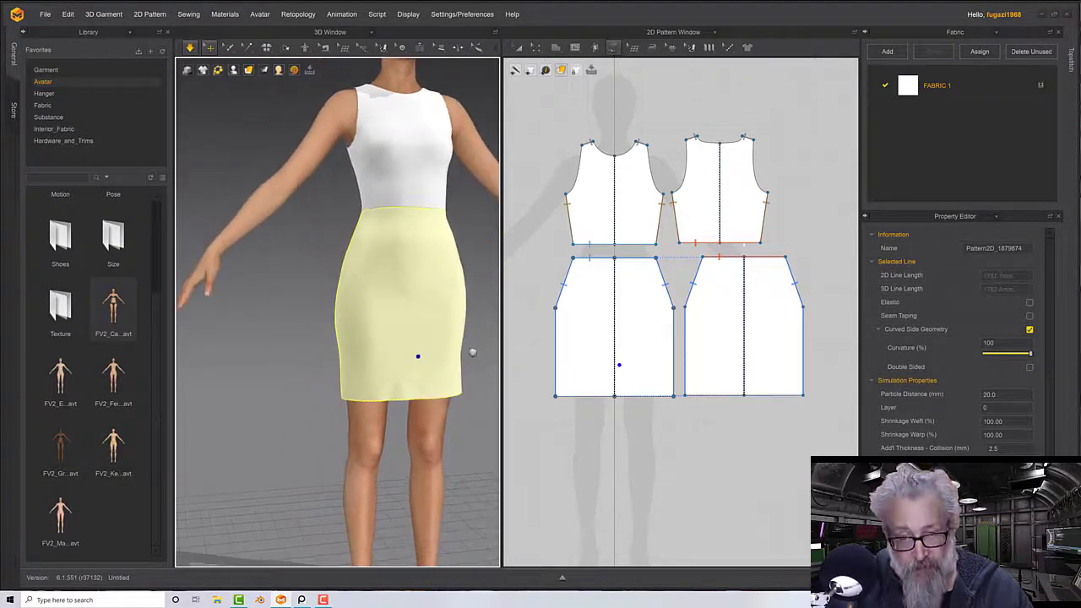
right_click_drag(422, 342, 393, 246)
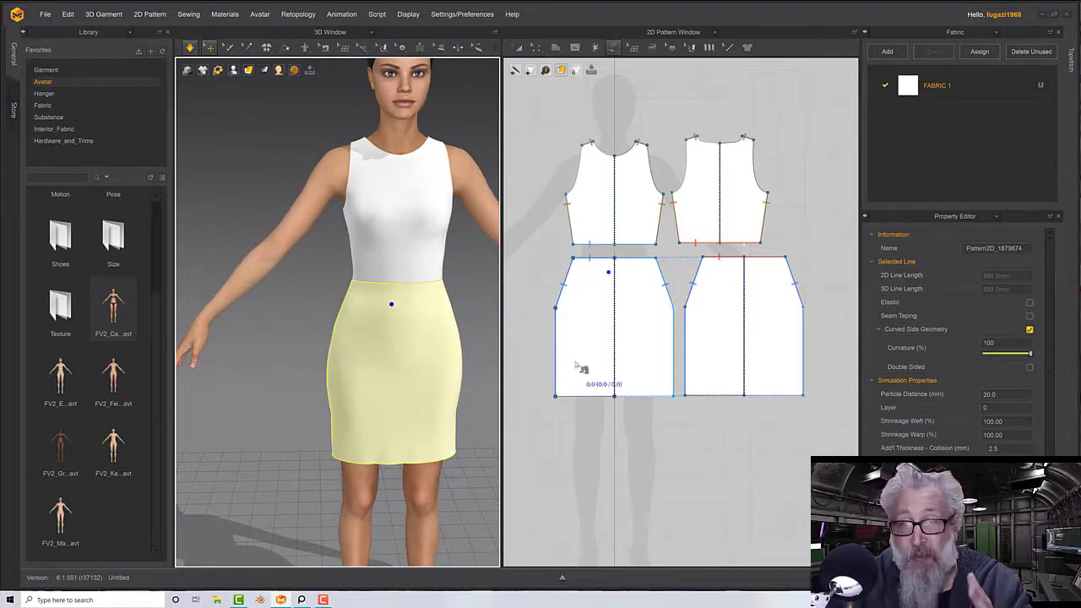
right_click_drag(434, 338, 455, 332)
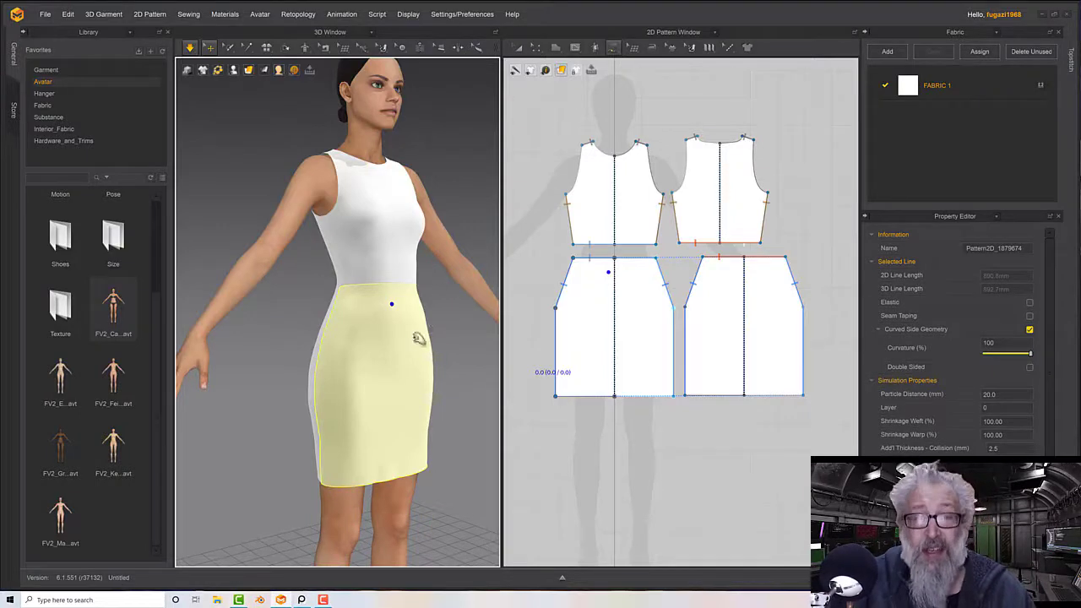
right_click_drag(418, 338, 359, 342)
Round the angular hip corners of the front and back skirt panels with Smooth Curve, and simulate the dress again
left_click(535, 48)
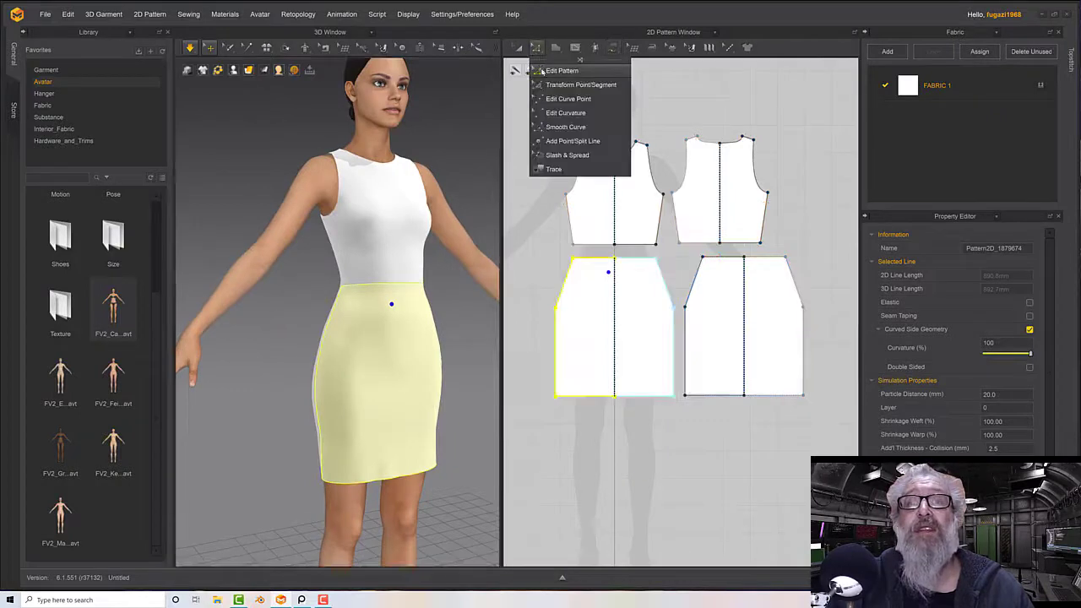
left_click(561, 129)
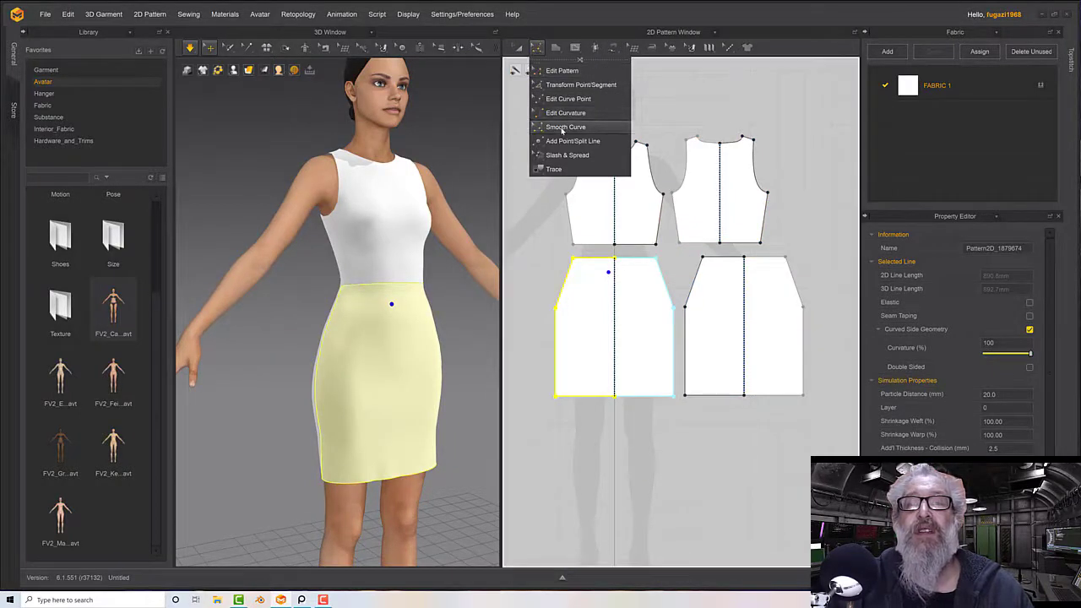
left_click(556, 319)
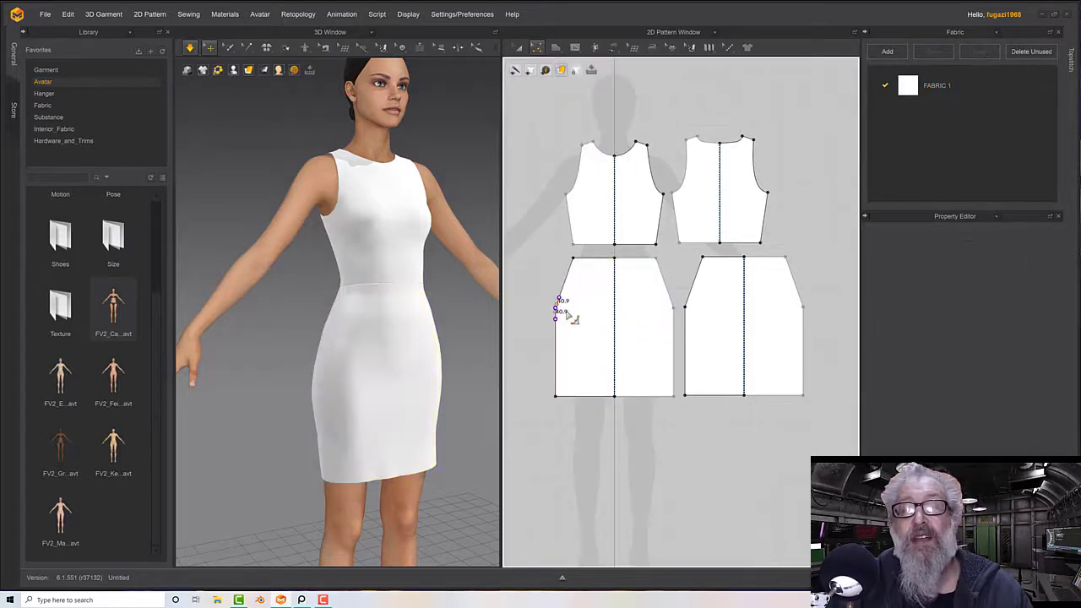
left_click_drag(588, 319, 650, 315)
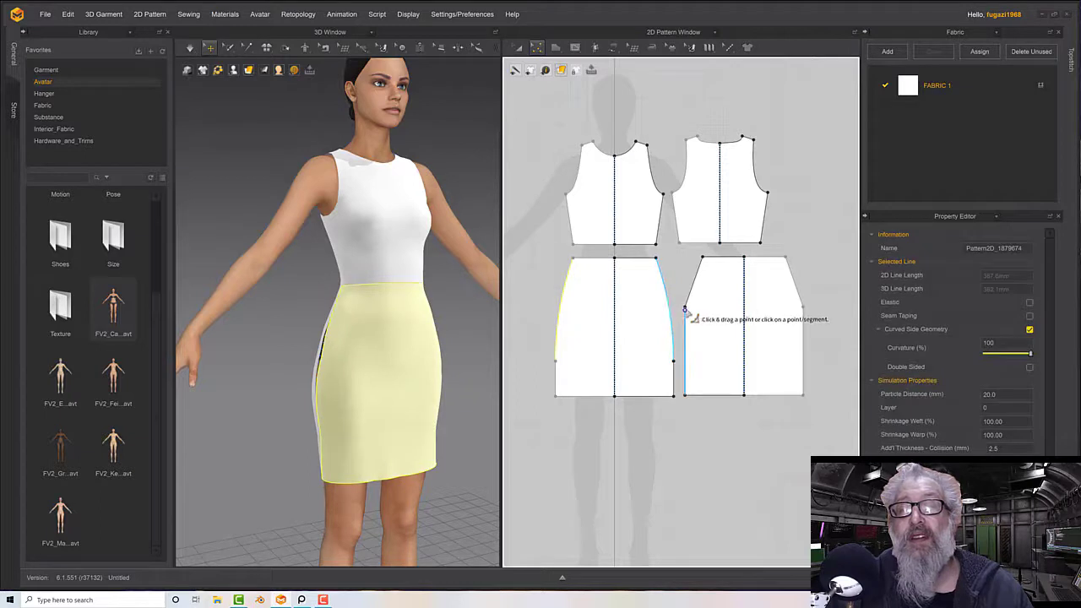
left_click(685, 309)
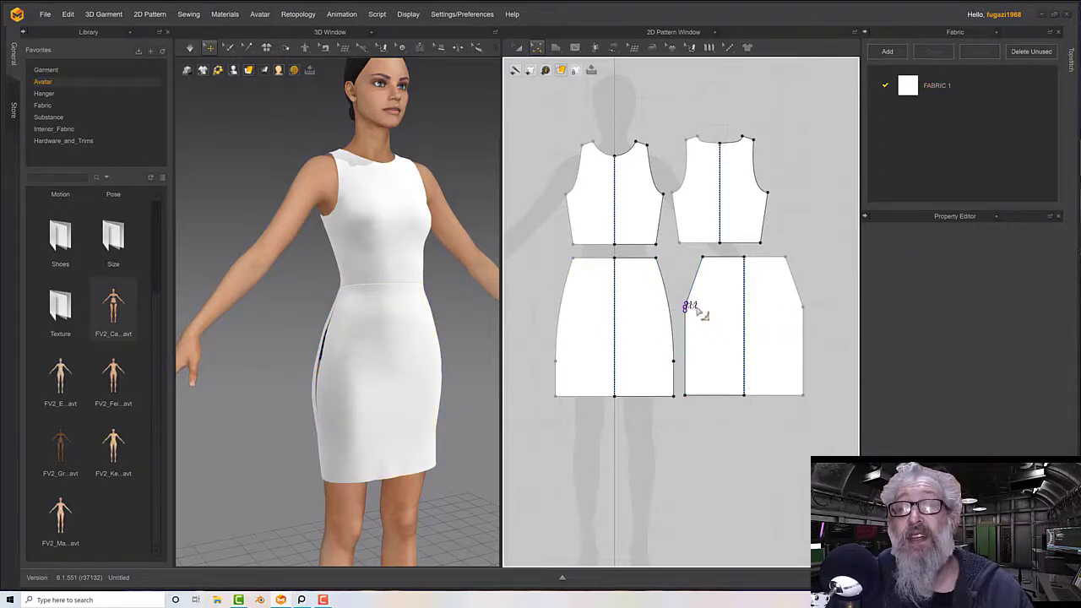
left_click(686, 309)
left_click_drag(758, 314, 758, 314)
key("space")
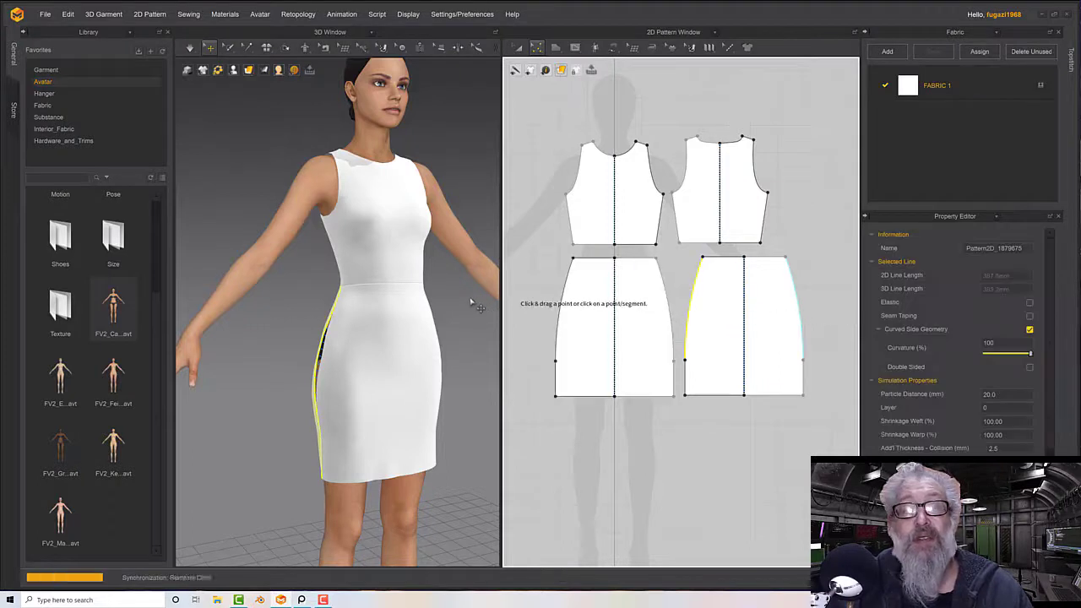
right_click_drag(462, 303, 428, 335)
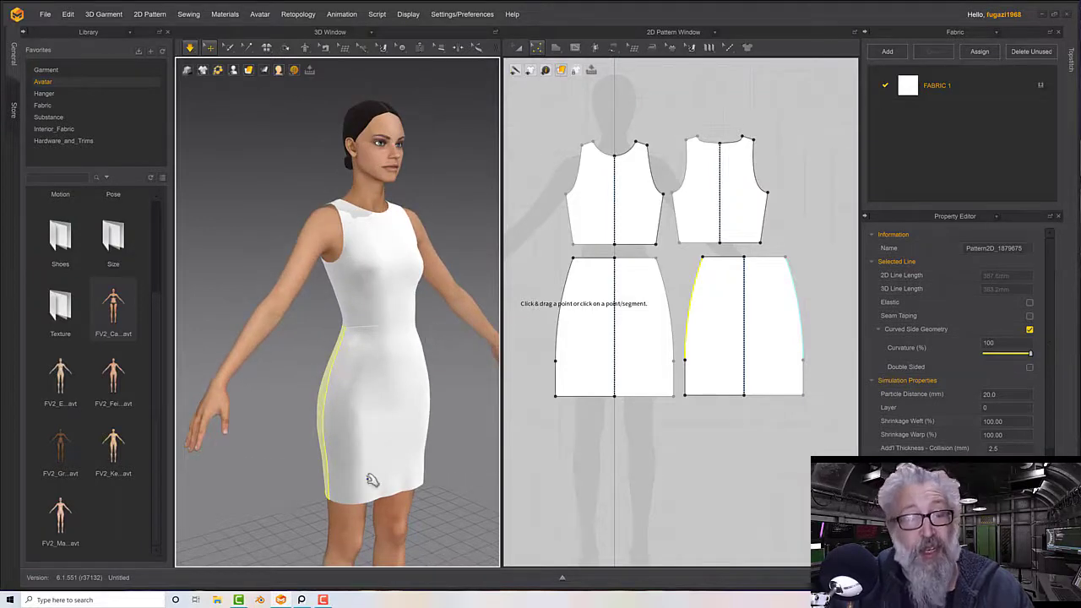
left_click(303, 601)
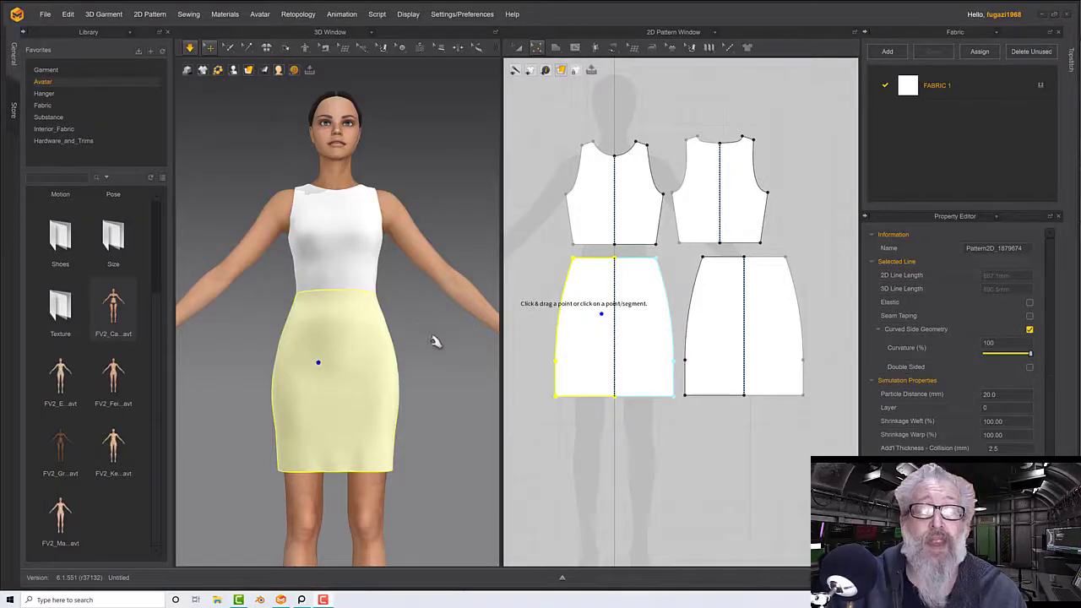
right_click_drag(412, 337, 445, 355)
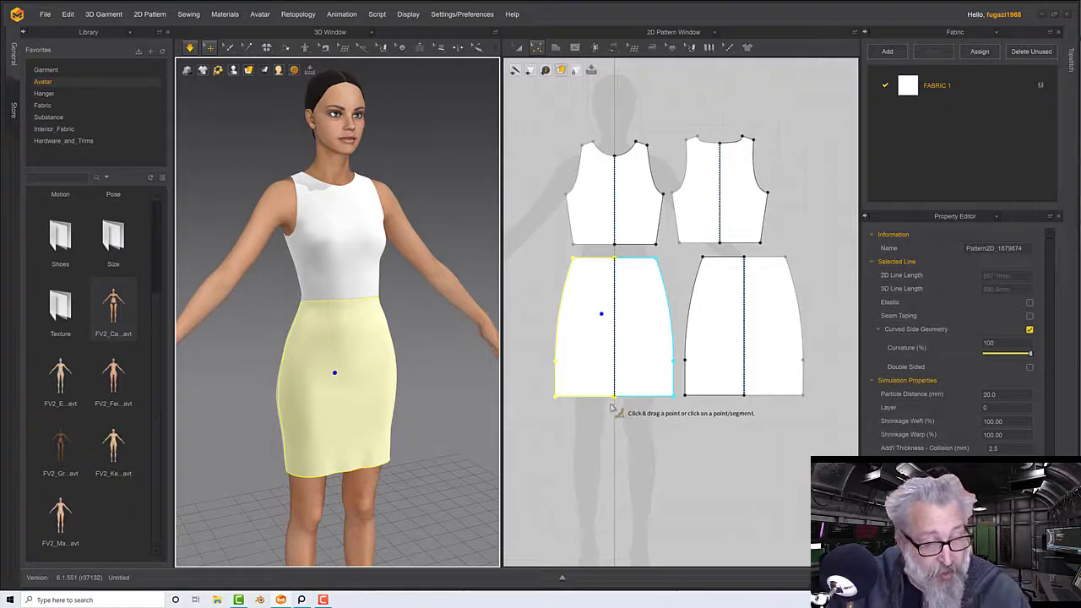
right_click_drag(615, 411, 589, 417)
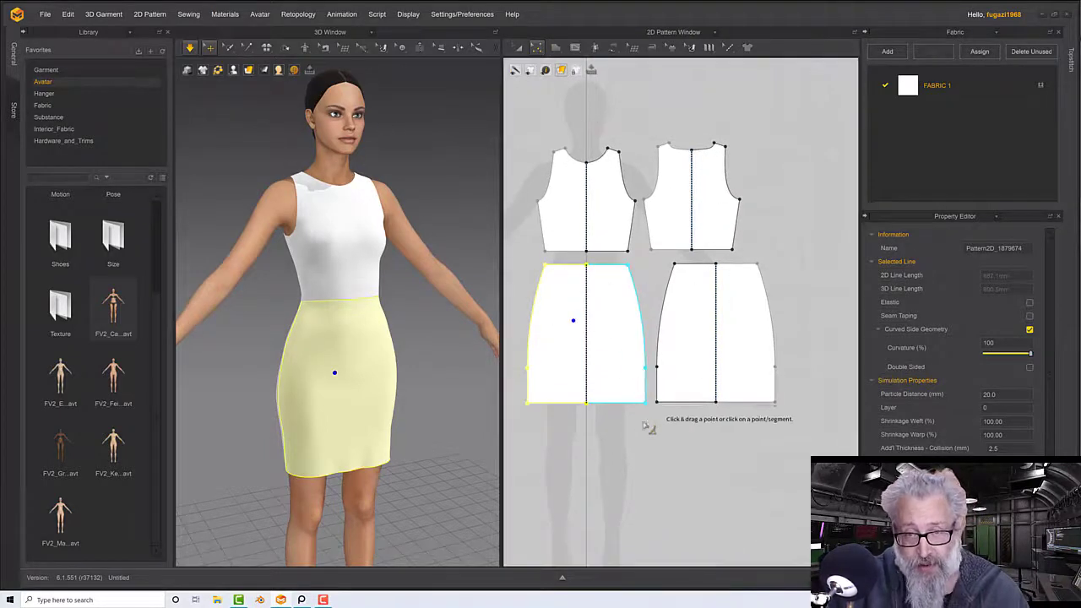
middle_click_drag(595, 430, 622, 428)
scroll(631, 430, "up", 3)
scroll(631, 430, "down", 3)
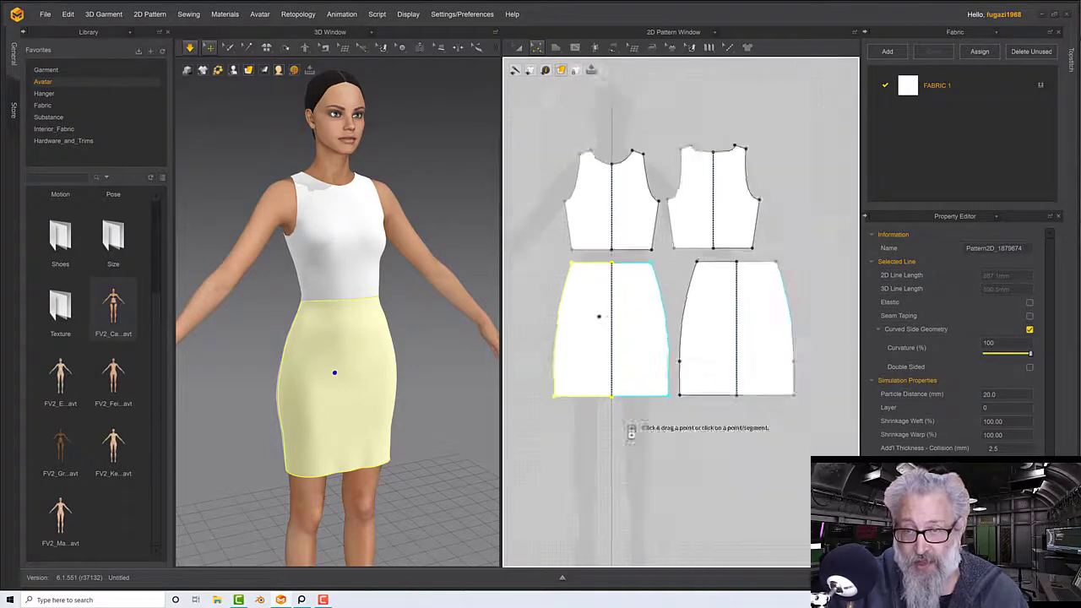
Save the project under the file name "dress starter" in the Project folder
scroll(631, 429, "up", 1)
scroll(631, 434, "down", 1)
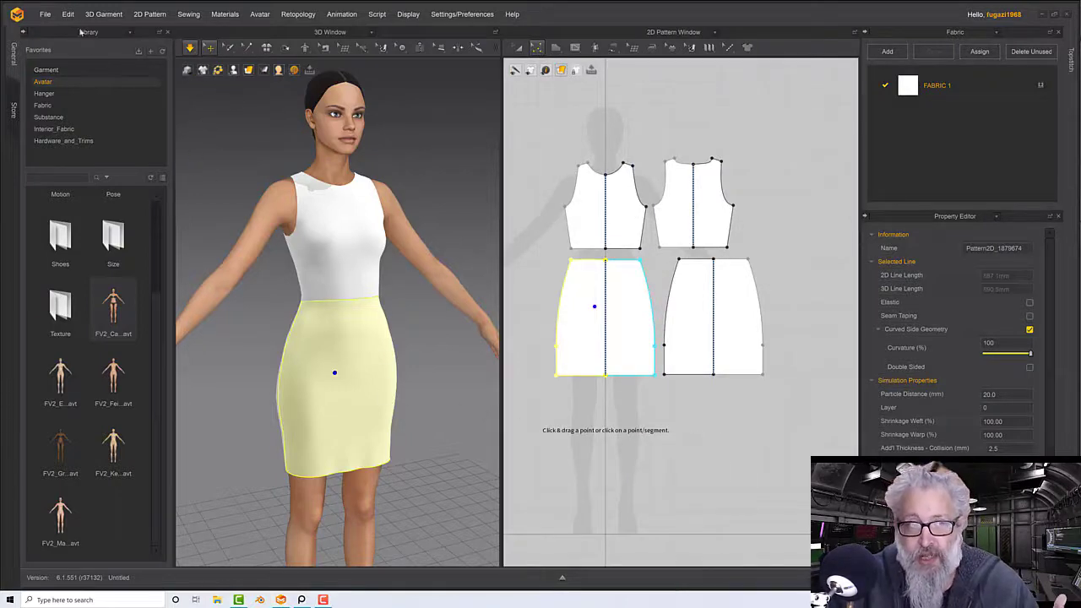
left_click(46, 14)
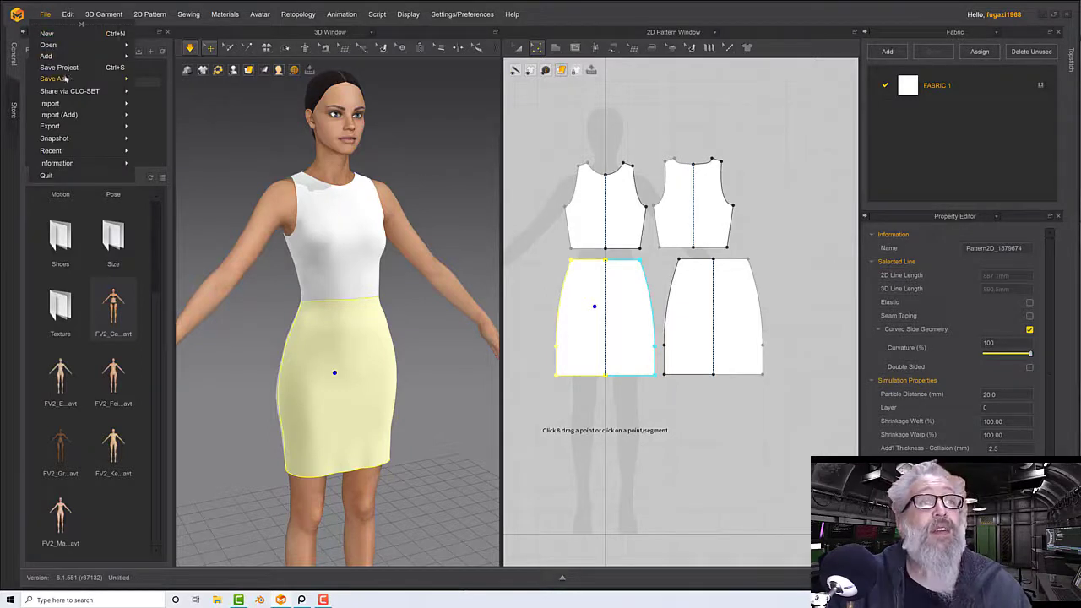
mouse_move(75, 79)
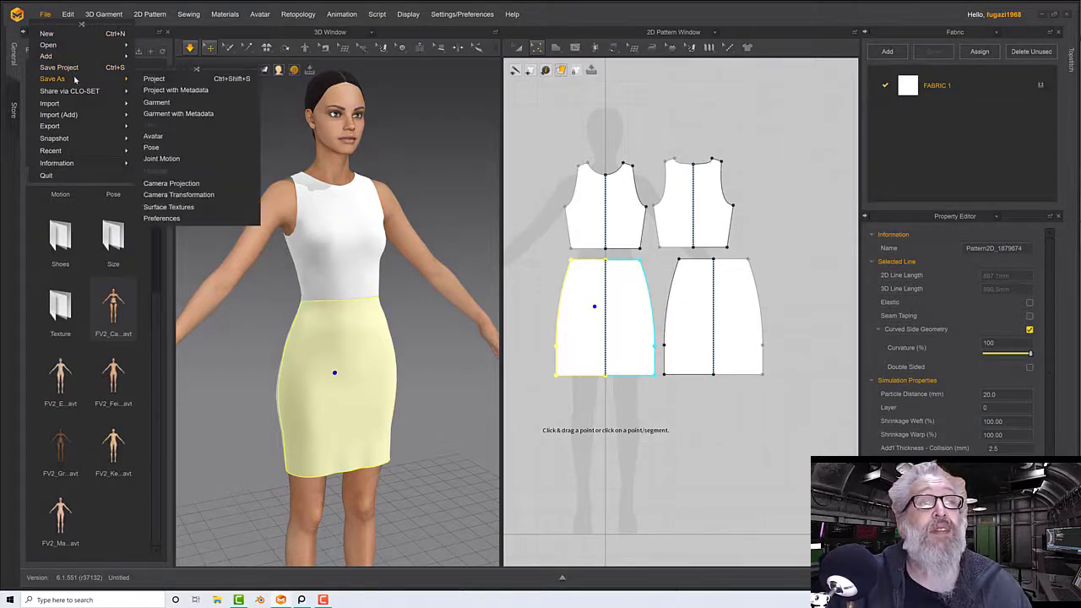
left_click(150, 79)
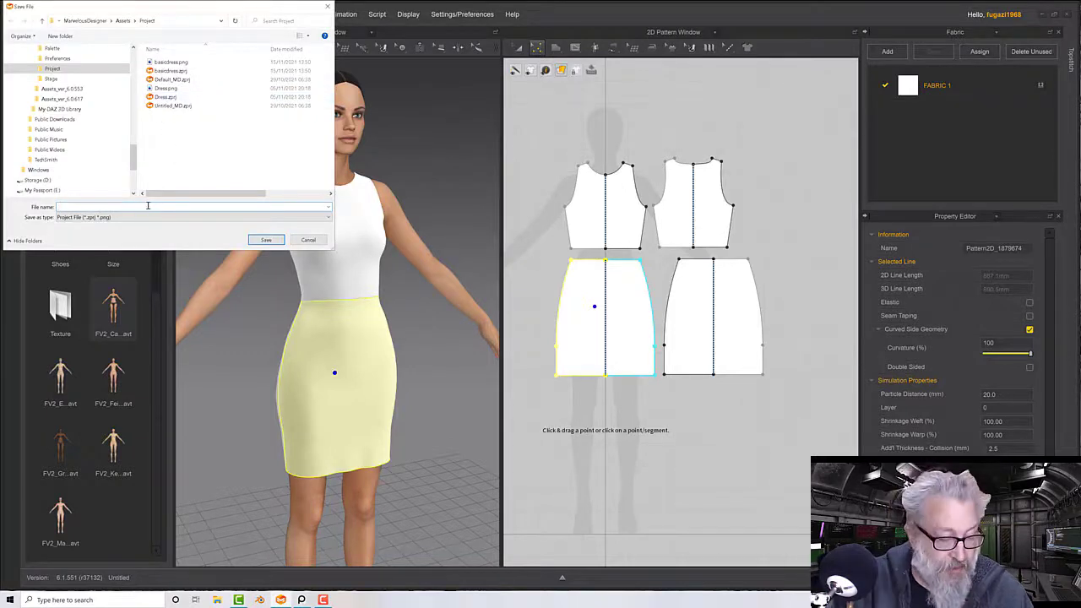
type("dress str")
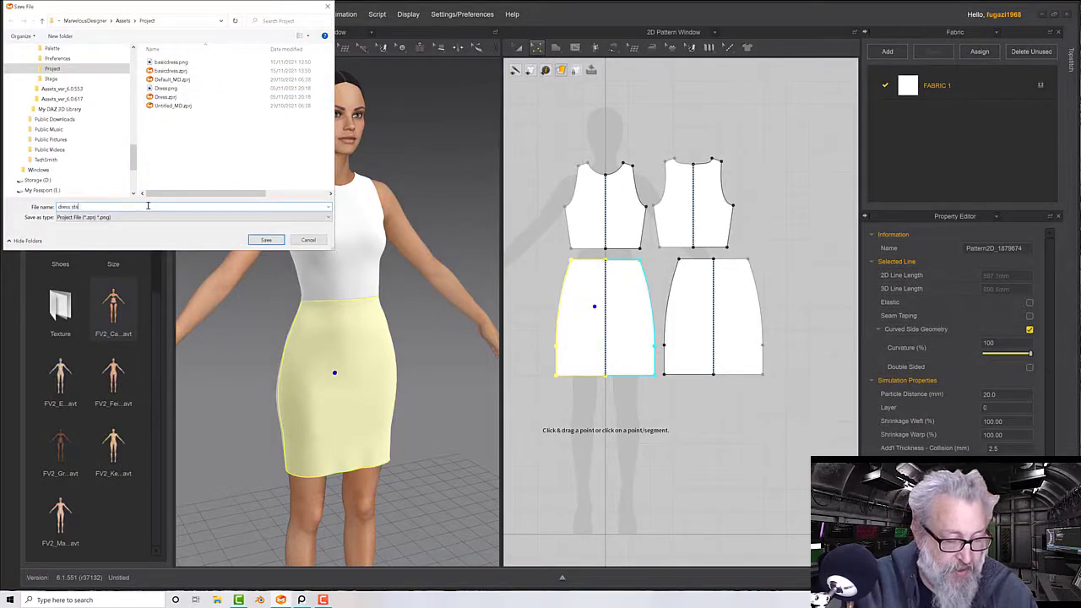
key("Return")
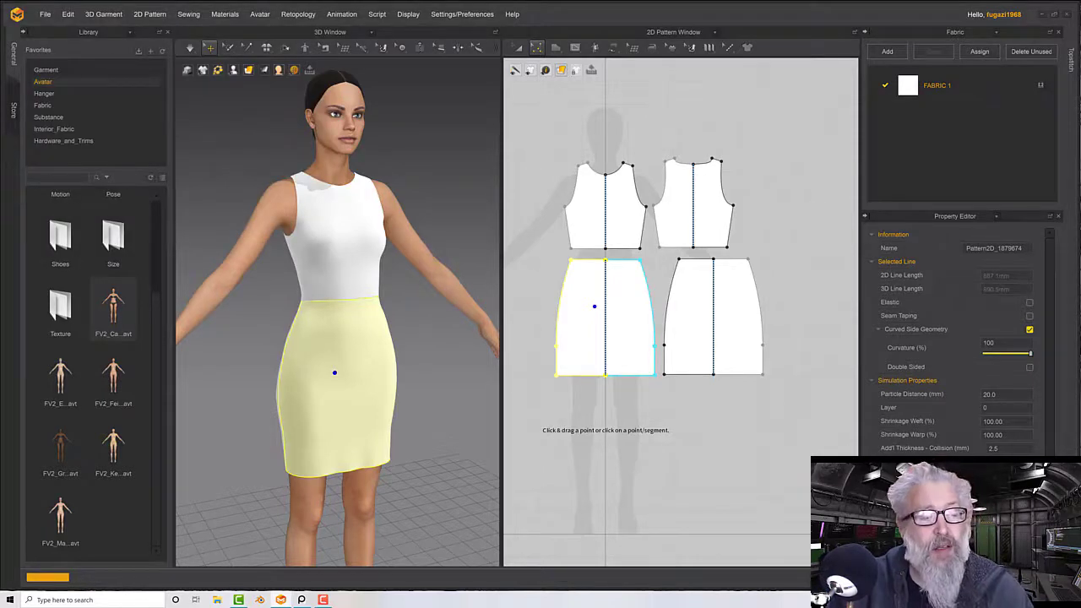
Delete the fitted front and back skirt panels together, leaving only the two bodice panels
mouse_move(455, 336)
middle_mouse_down()
mouse_move(442, 312)
mouse_move(446, 328)
middle_mouse_up()
key("space")
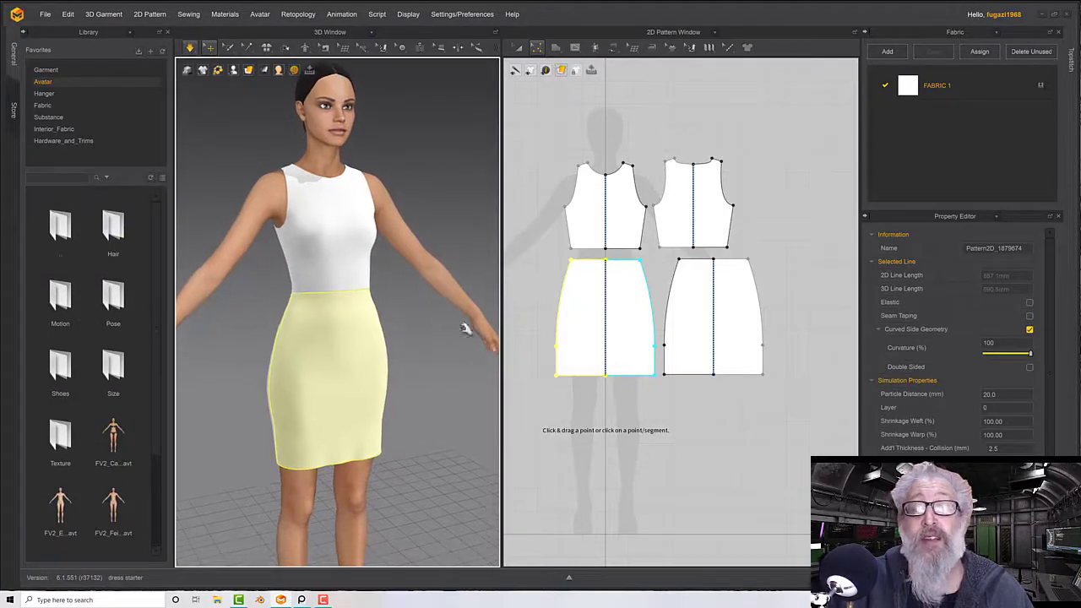
left_click(762, 439)
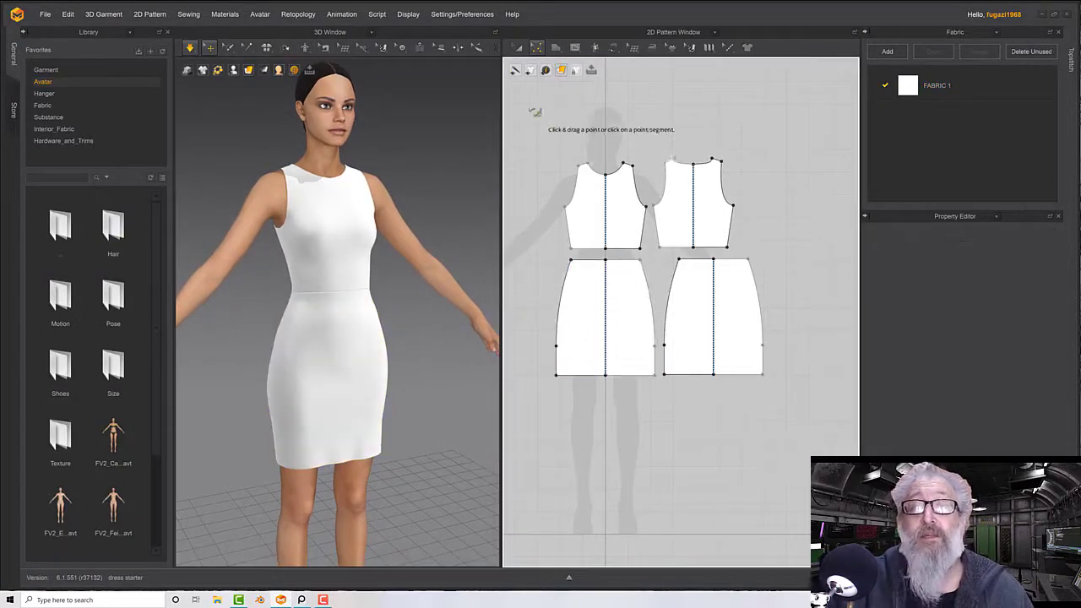
left_click(519, 48)
left_click_drag(838, 447, 535, 255)
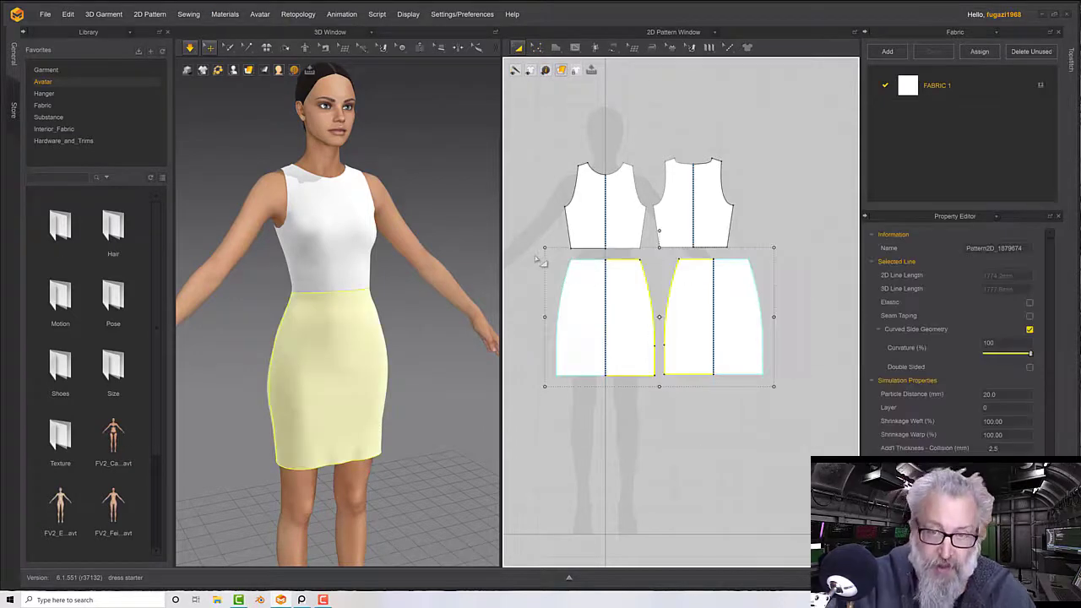
key("Delete")
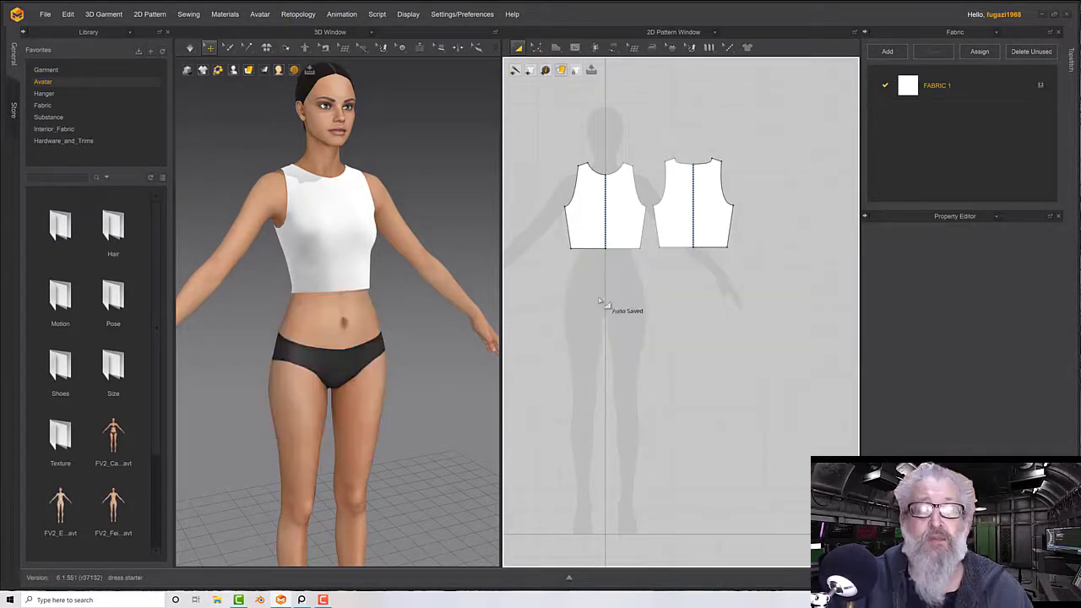
Show all hidden 3D patterns and activate the deactivated circular skirt on the avatar
right_click(617, 339)
right_click(468, 338)
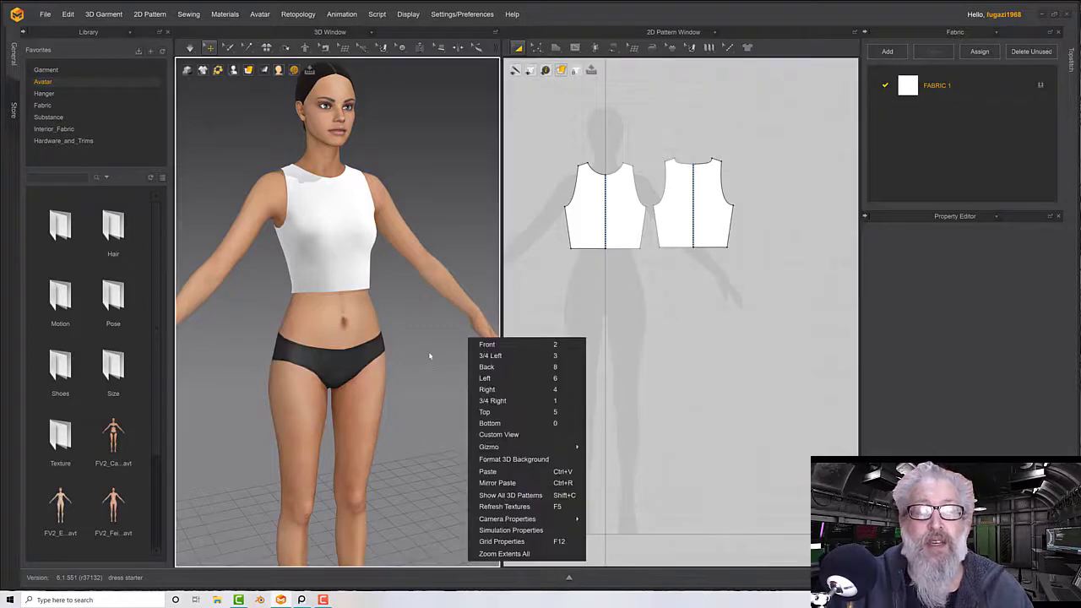
left_click(497, 484)
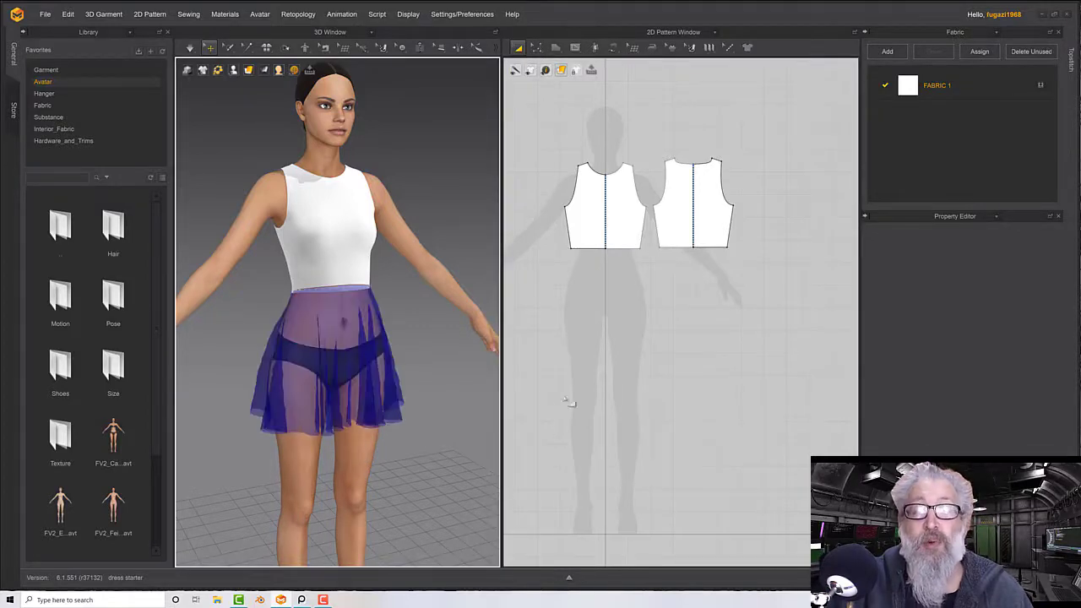
left_click(391, 386)
right_click(393, 385)
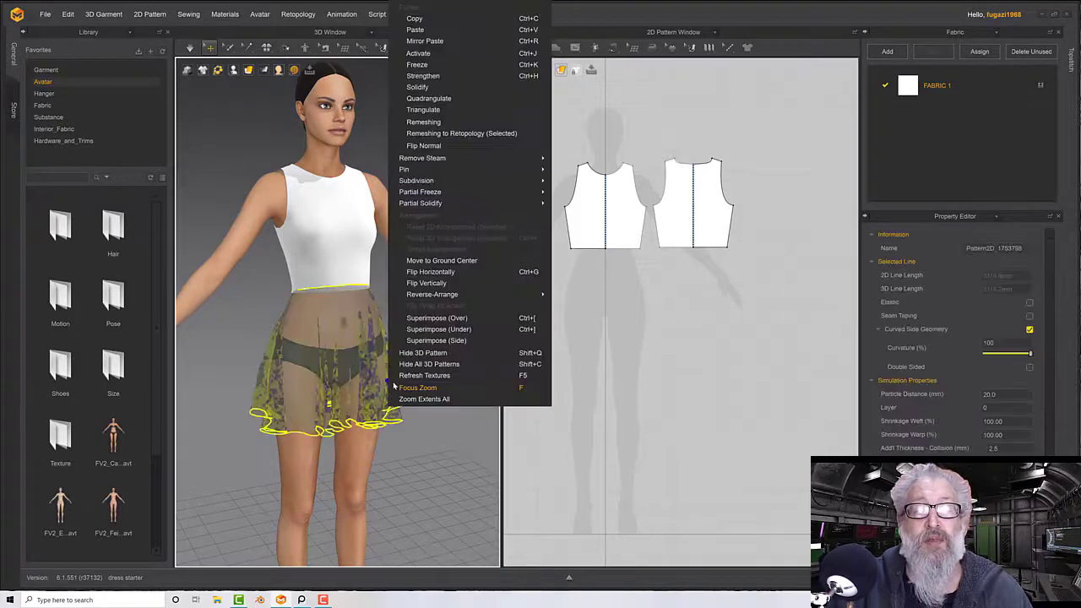
left_click(440, 56)
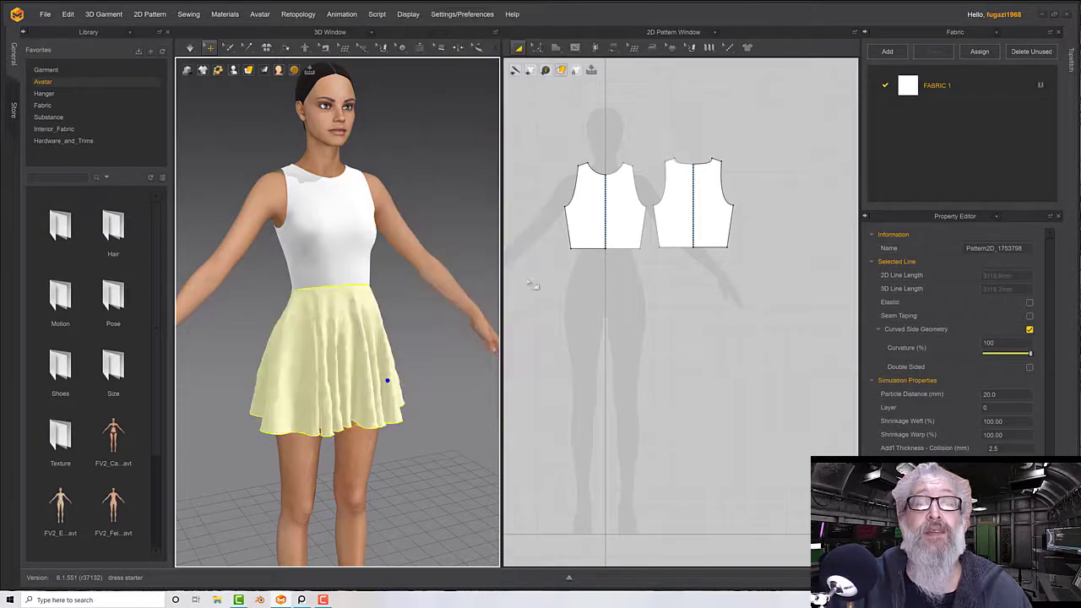
Move the circular skirt pattern directly below the bodice panels in the 2D layout, and simulate the dress from several sides
left_click(735, 448)
right_click(696, 404)
key("Escape")
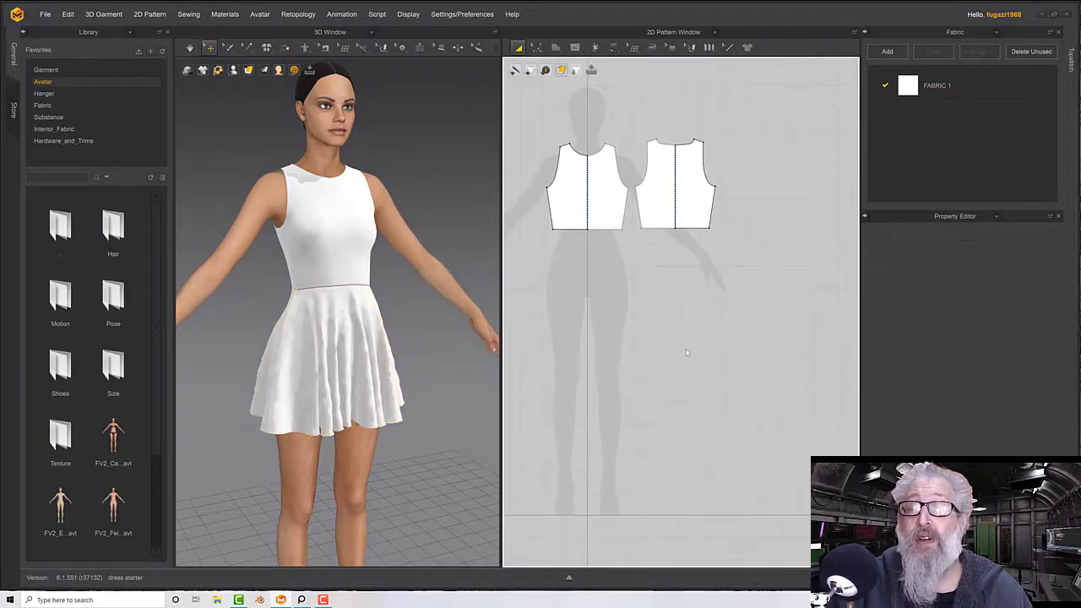
scroll(671, 370, "up", 3)
scroll(670, 369, "up", 4)
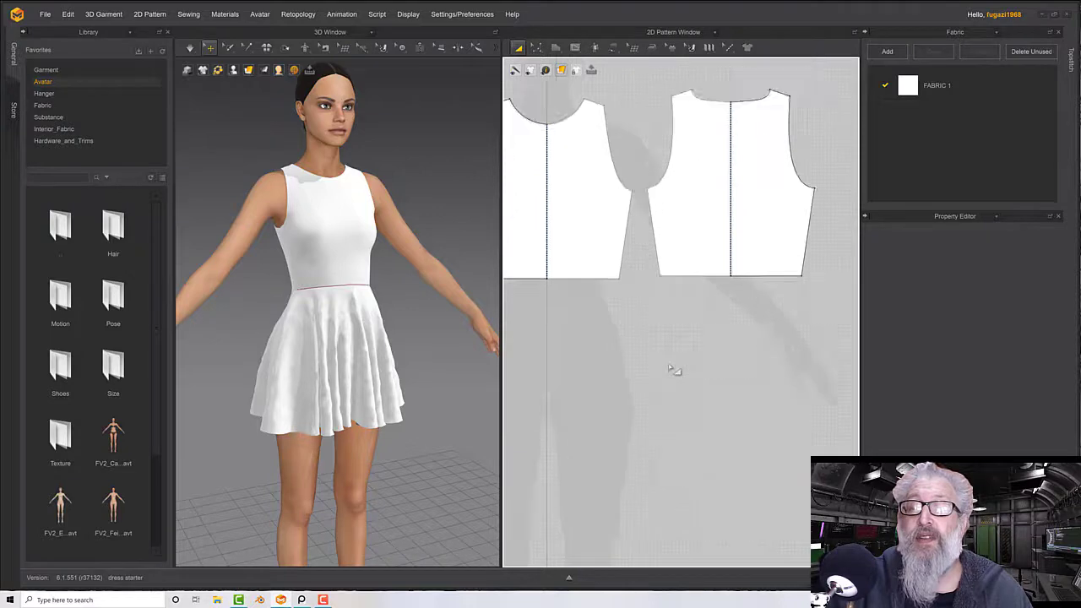
scroll(672, 369, "down", 4)
scroll(672, 370, "down", 5)
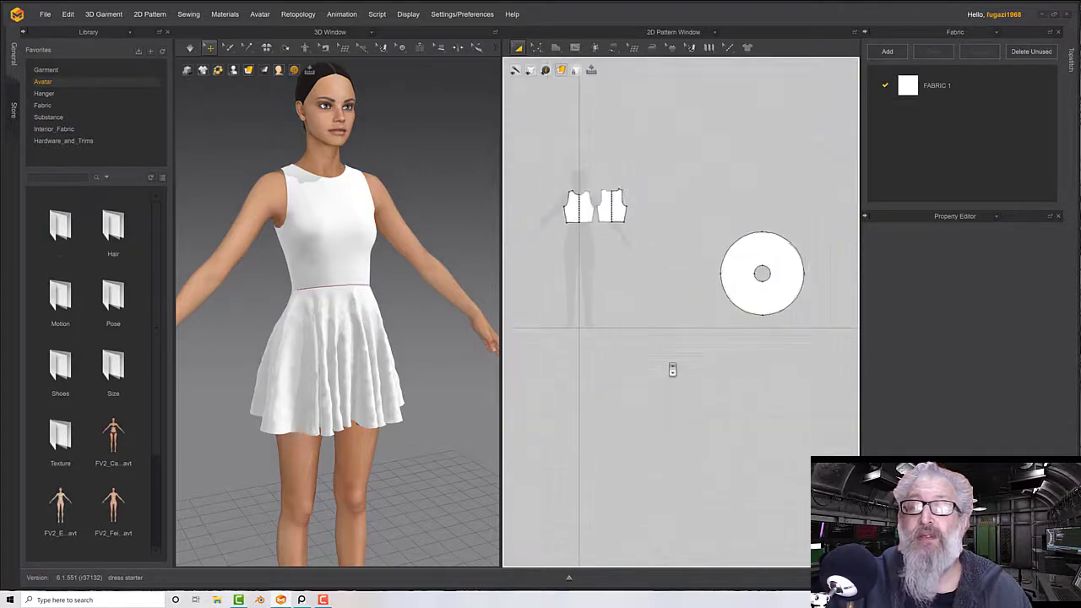
left_click_drag(716, 255, 580, 255)
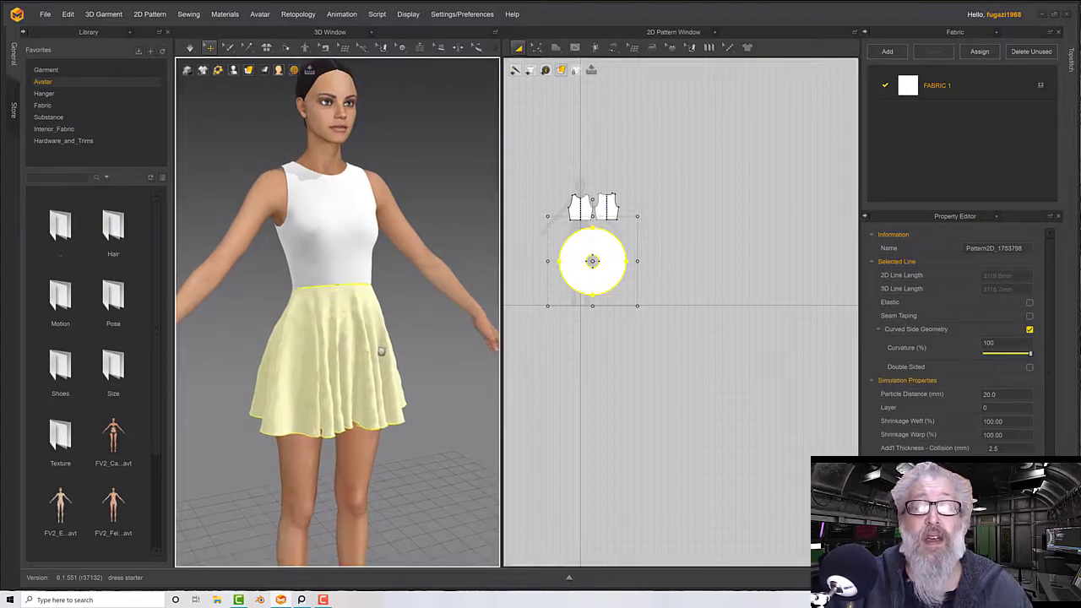
right_click_drag(379, 346, 307, 369)
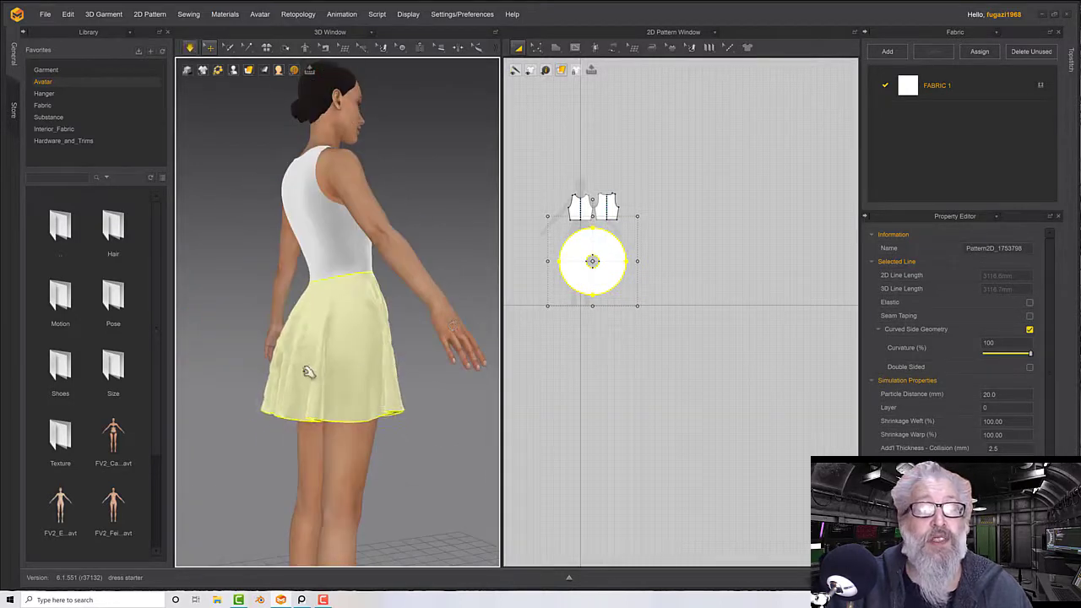
right_click_drag(300, 411, 534, 381)
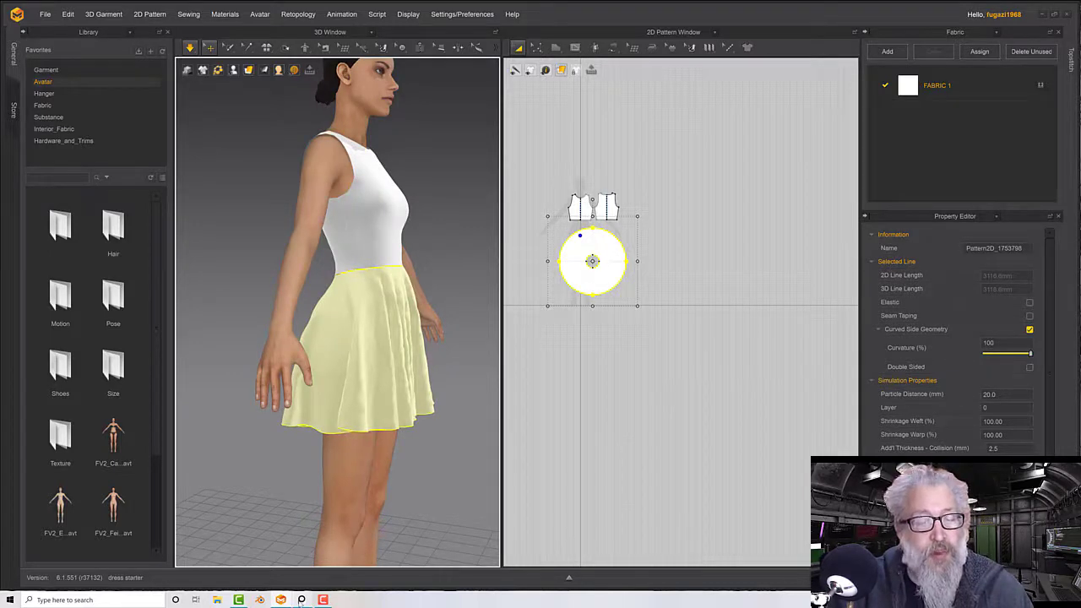
Switch to the reference image board to check the gothic dress skirt shapes, and return to the dress project
left_click(300, 599)
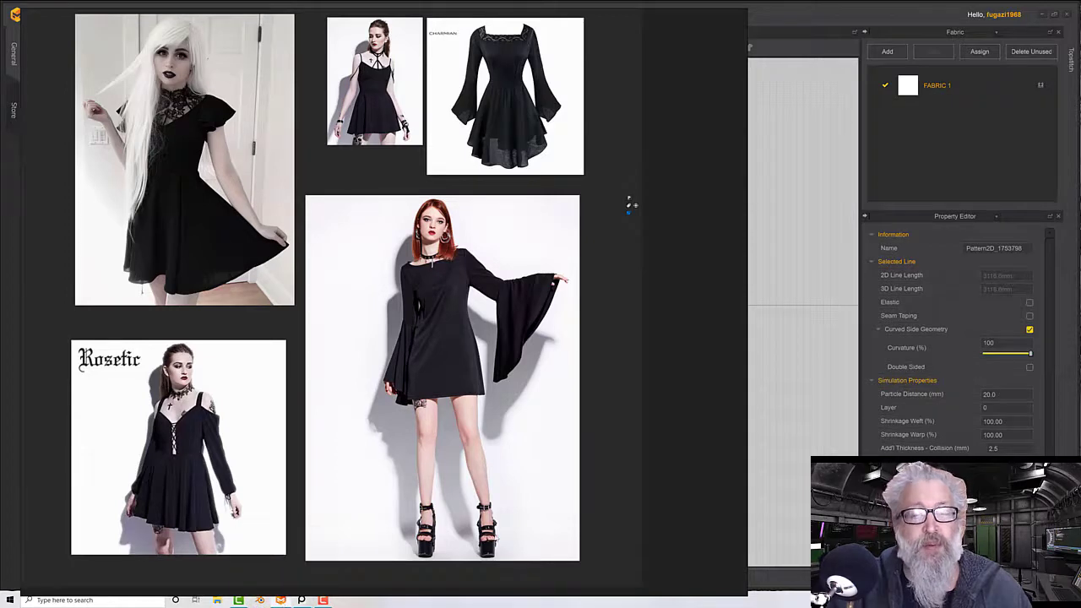
left_click(303, 600)
middle_click_drag(601, 329, 607, 407)
left_click(614, 424)
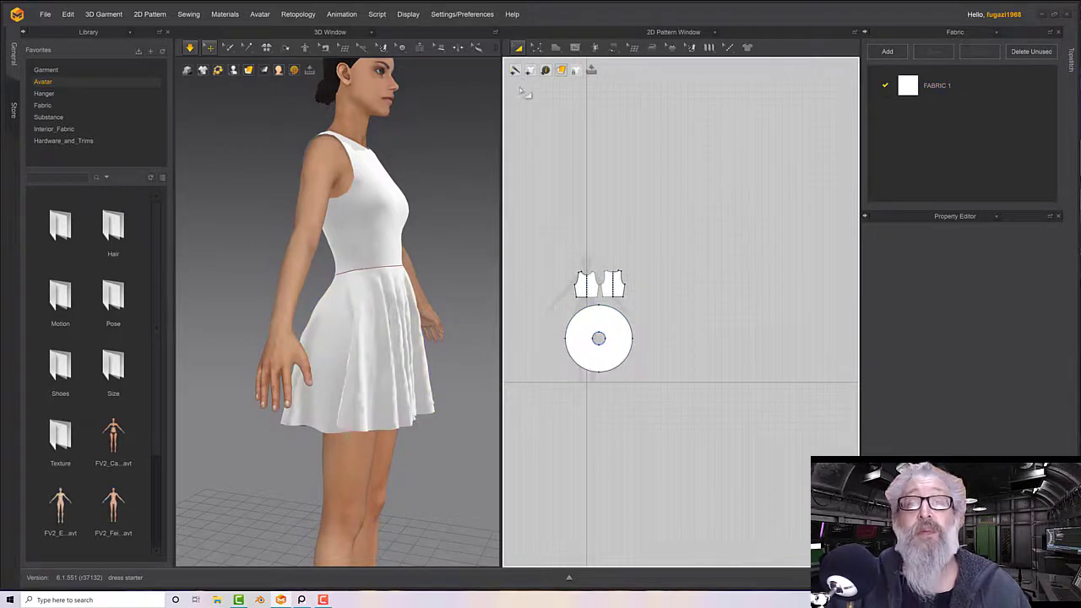
Shift the circular skirt's outer edge slightly toward the bodice panels with Edit Pattern, keeping the waist hole in place, and simulate the dress
left_click(536, 47)
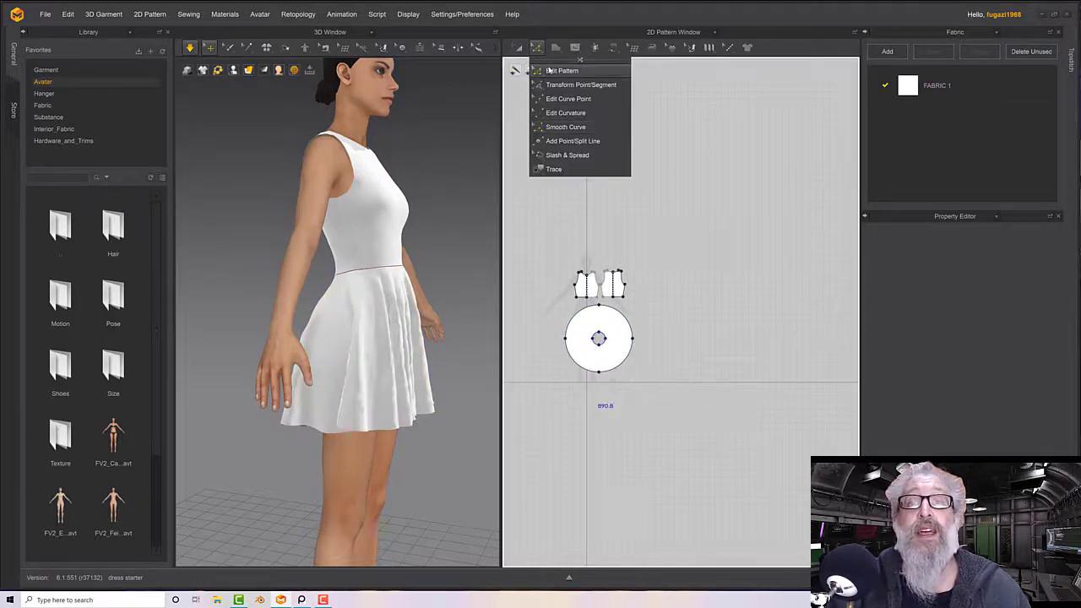
left_click(554, 70)
left_click(623, 362)
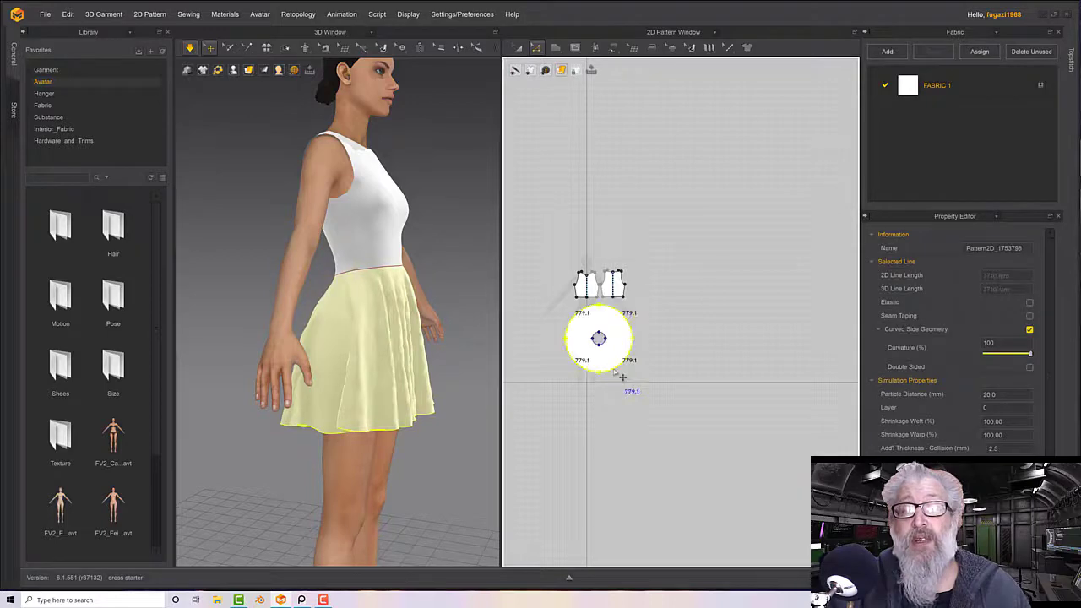
scroll(623, 376, "down", 2)
scroll(620, 401, "up", 4)
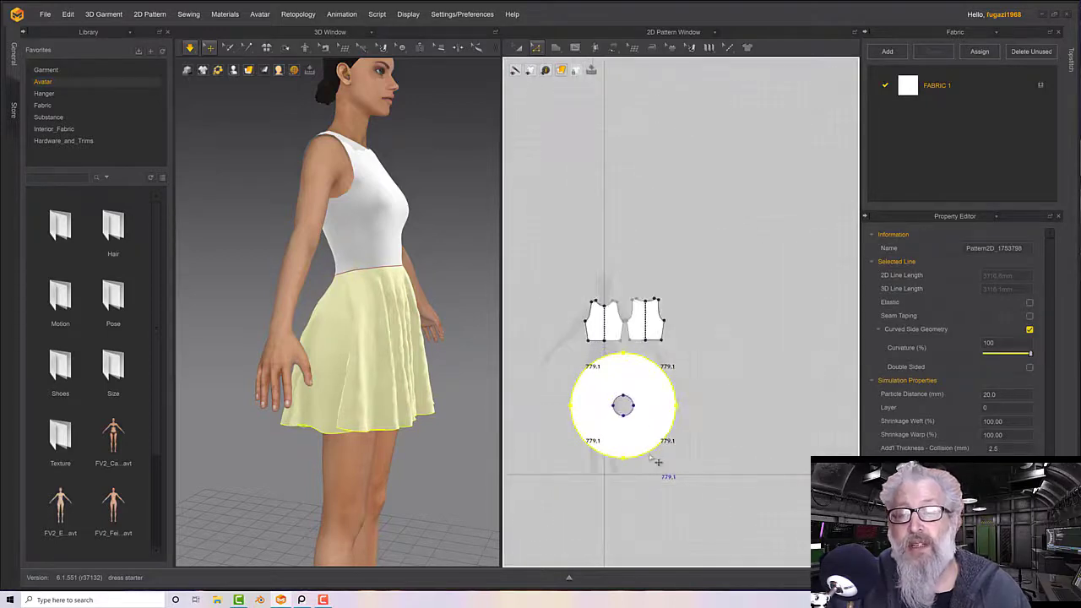
left_click_drag(657, 459, 653, 449)
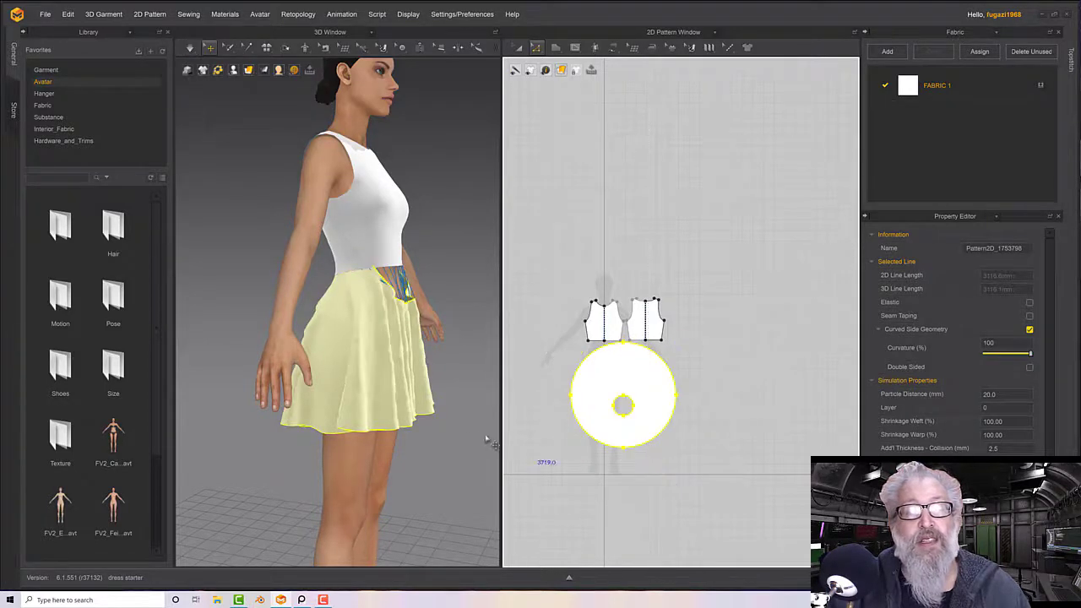
right_click_drag(487, 442, 417, 429)
key("space")
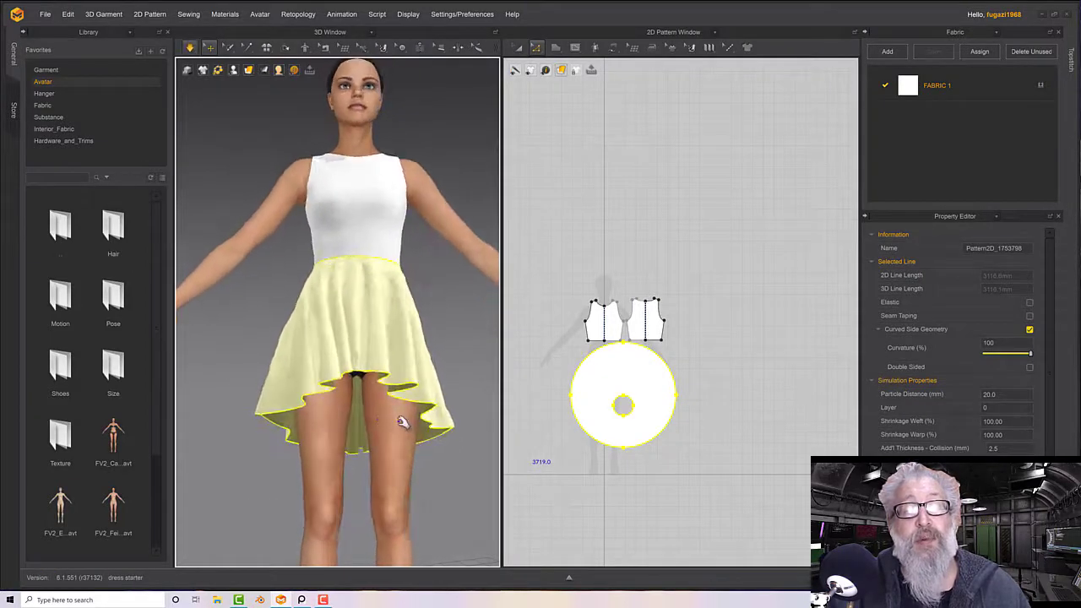
Tug the skirt hem on both sides of the avatar during simulation to resettle its folds
left_click_drag(253, 395, 289, 389)
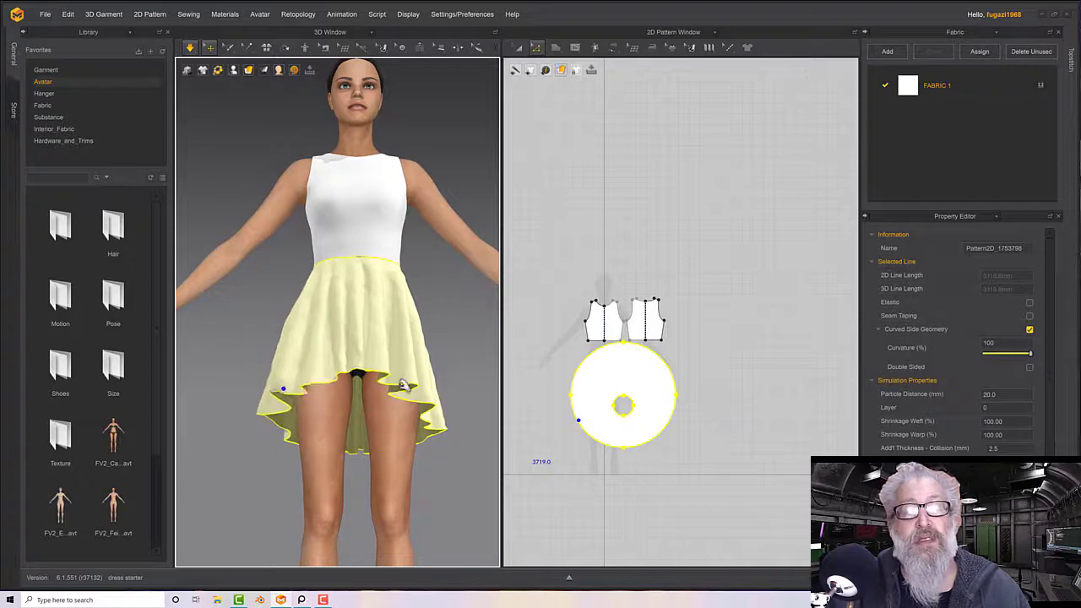
left_click_drag(407, 387, 438, 394)
right_click_drag(438, 395, 443, 419)
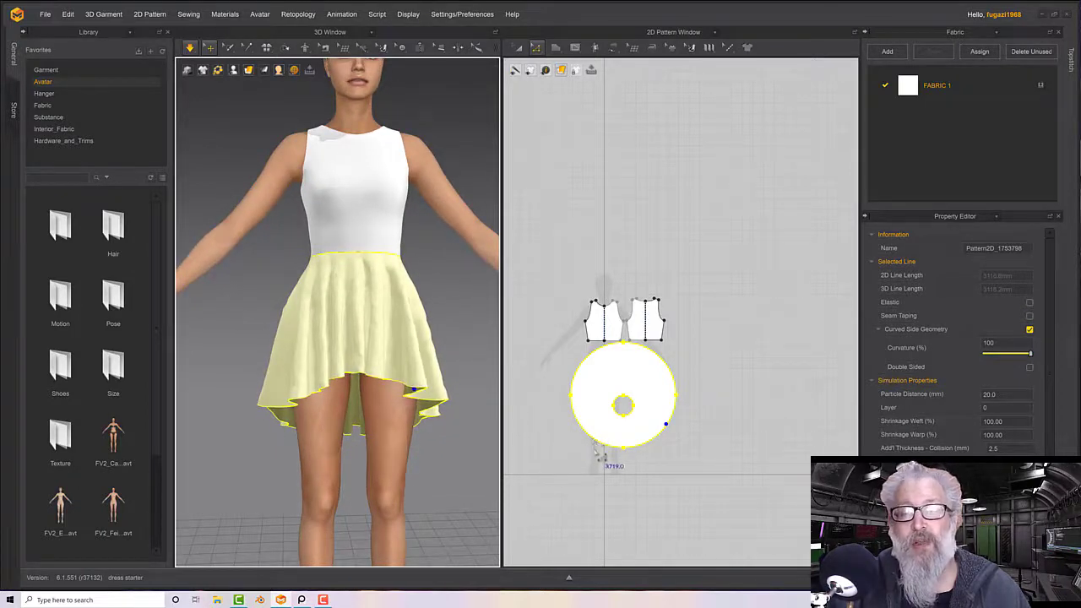
Shift the circular skirt pattern's whole outer edge slightly downward, leaving the waist opening in place, and simulate the new drape
left_click(594, 456)
left_click(601, 445)
double_click(600, 446)
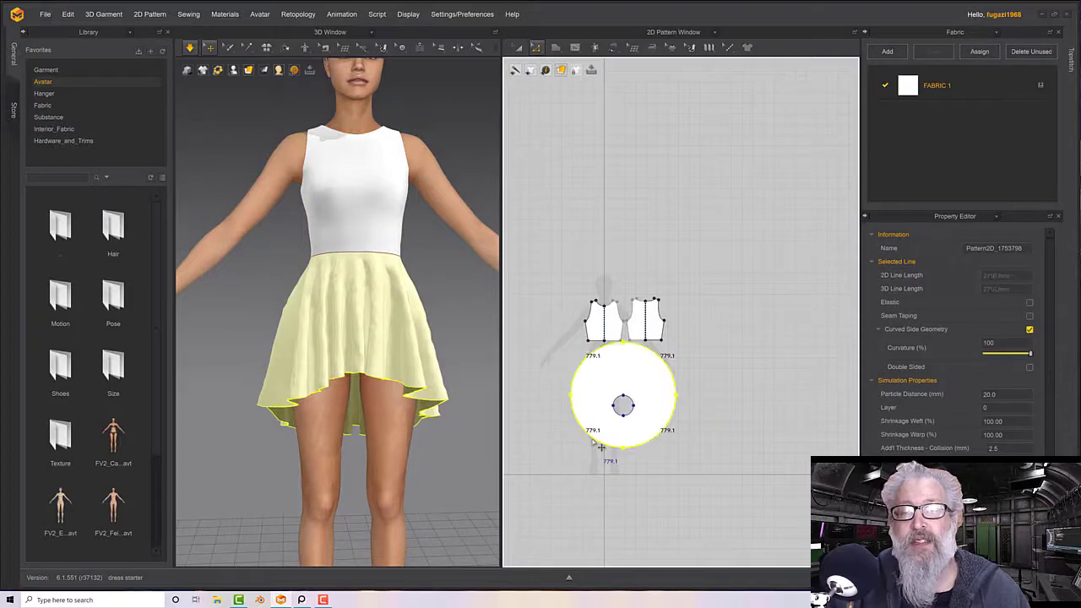
left_click_drag(601, 446, 603, 451)
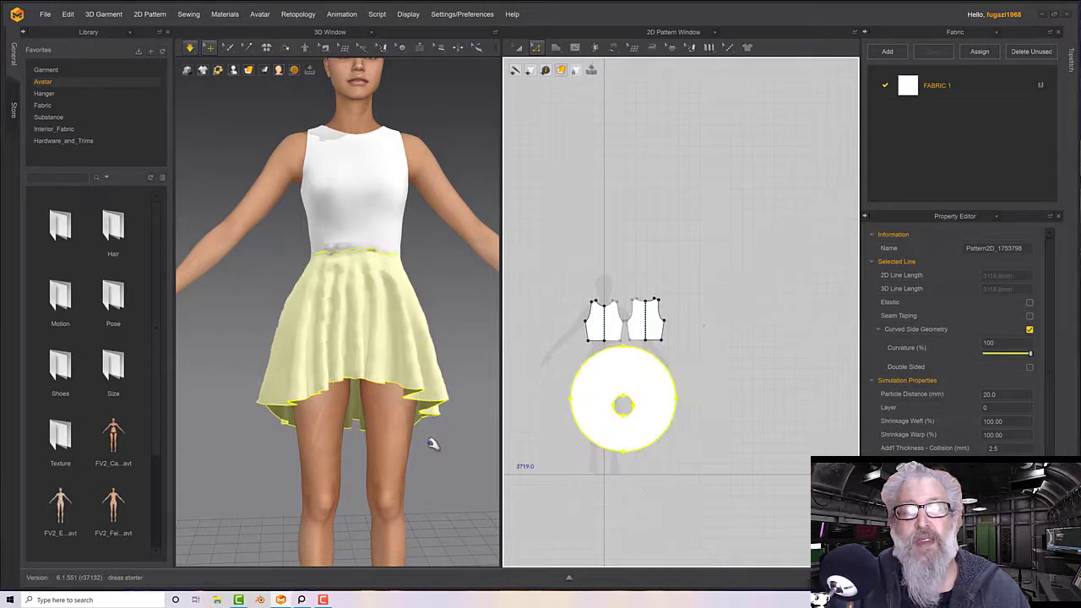
key("space")
Examine the skirt's drape from several angles and switch to the reference image board to compare dress silhouettes
right_click_drag(409, 435, 309, 413)
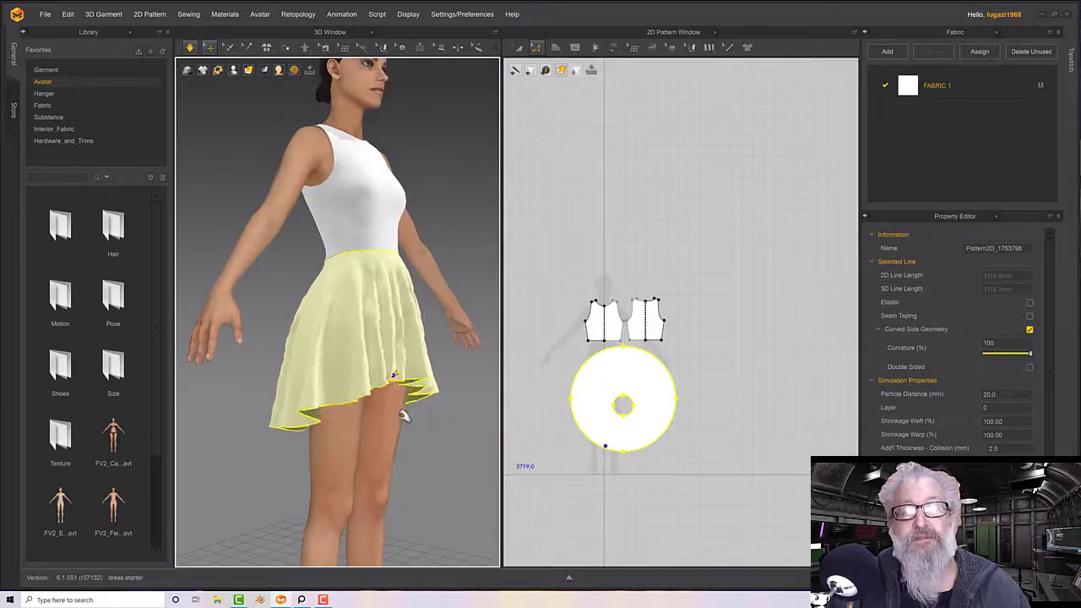
right_click_drag(403, 413, 297, 410)
middle_click_drag(321, 404, 381, 528)
scroll(381, 458, "up", 3)
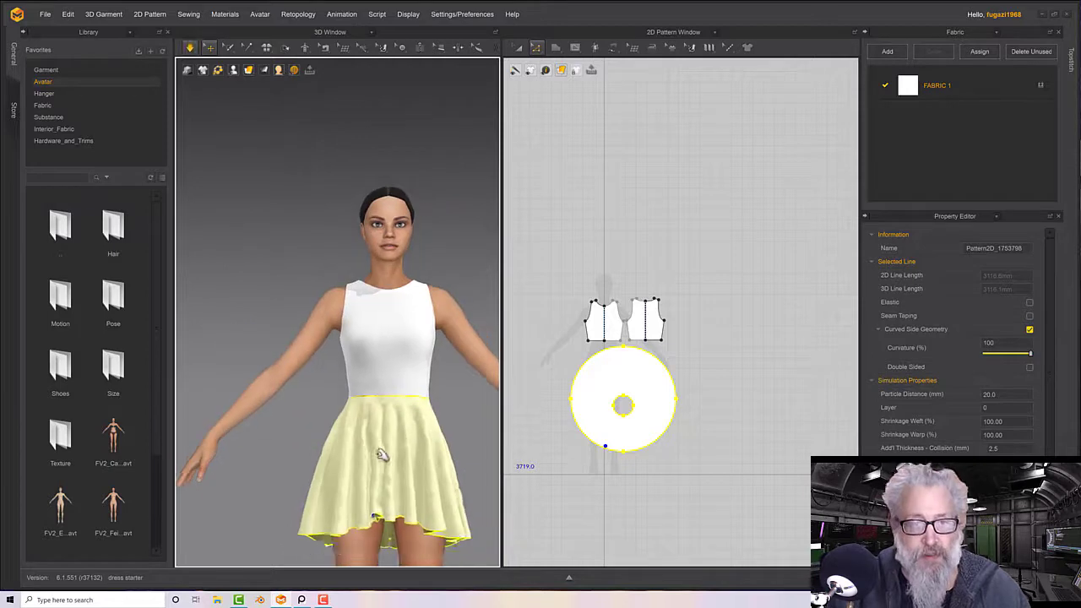
scroll(381, 456, "up", 5)
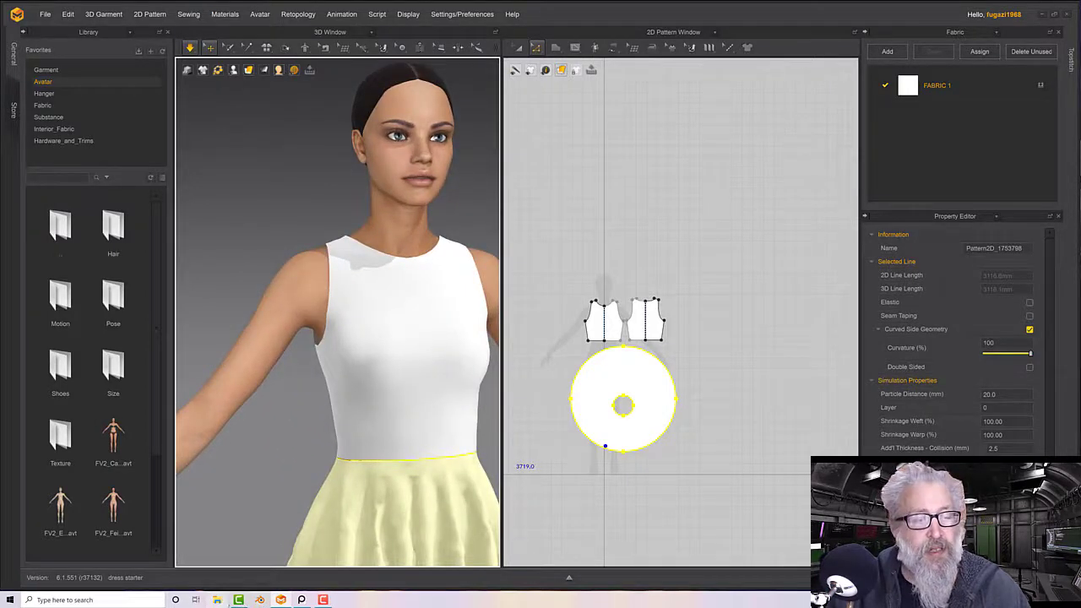
left_click(302, 599)
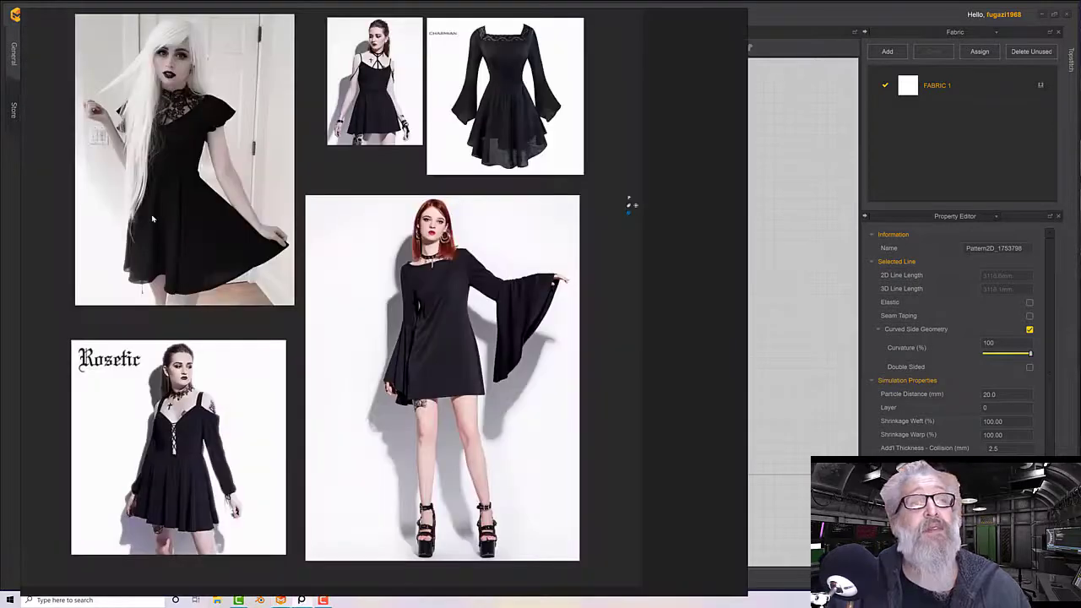
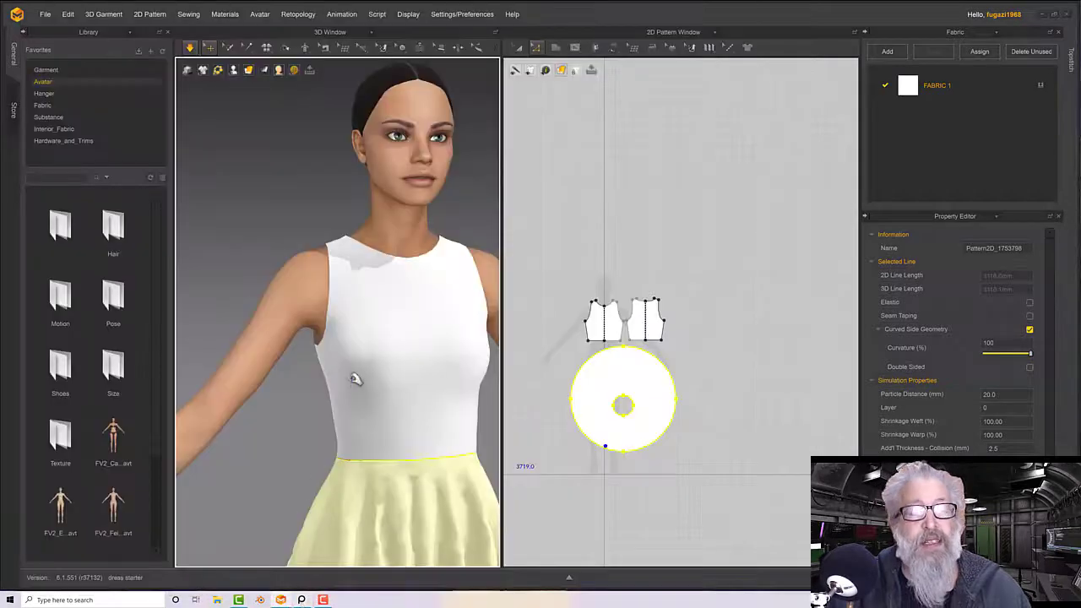
Inspect the bodice's neckline and shoulder fit on the avatar from the front and the side
scroll(338, 384, "up", 3)
middle_click_drag(319, 394, 284, 399)
scroll(448, 286, "down", 2)
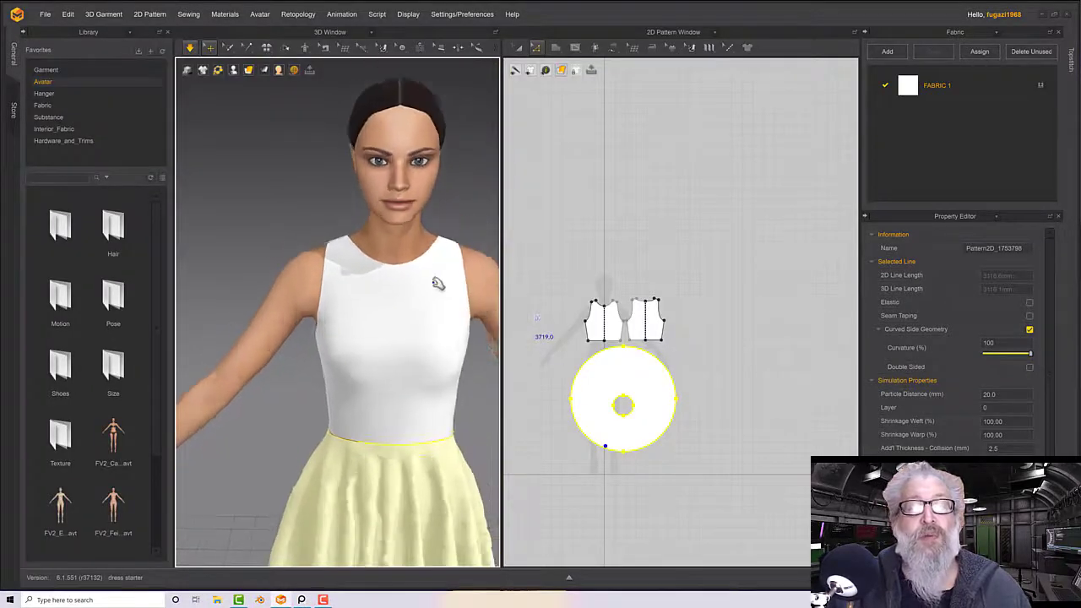
scroll(436, 287, "up", 3)
middle_click_drag(383, 367, 365, 413)
key("space")
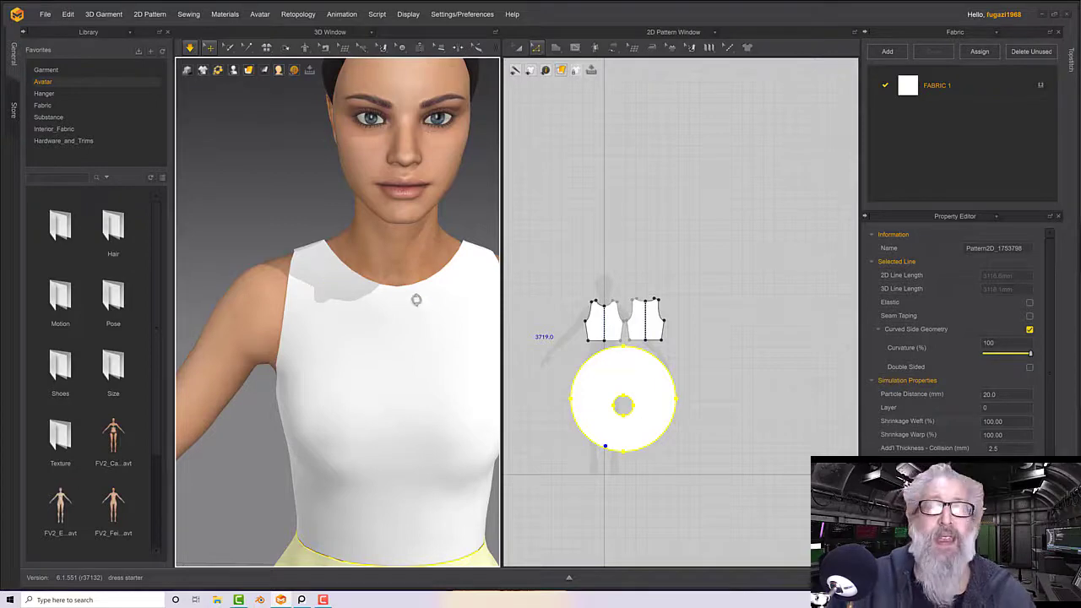
right_click_drag(415, 299, 368, 352)
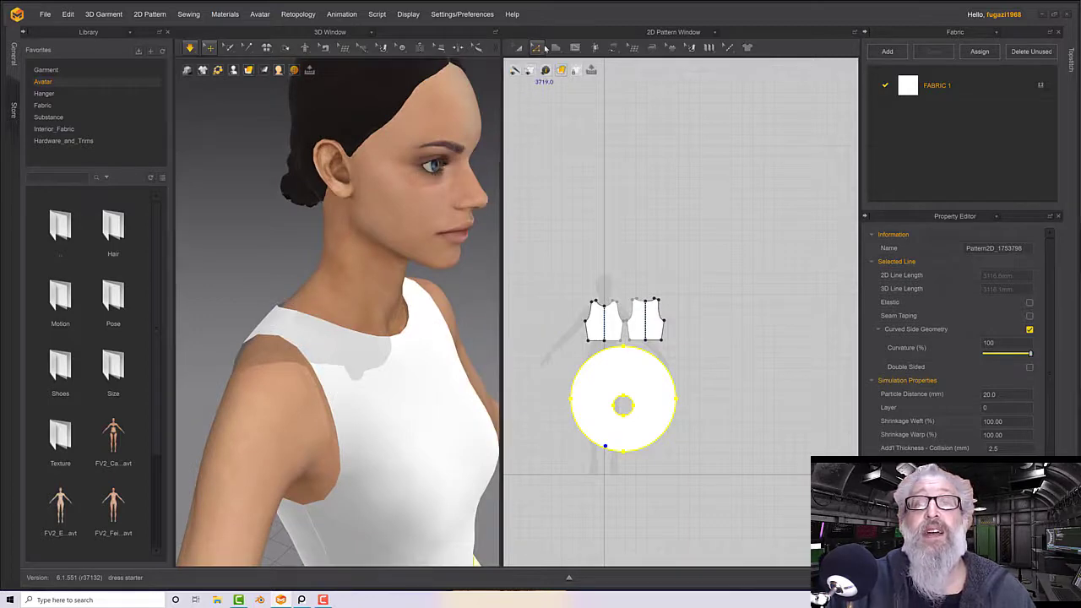
Raise the center point of the front bodice's neckline to make the neck curve shallower
left_click(530, 52)
scroll(607, 290, "up", 4)
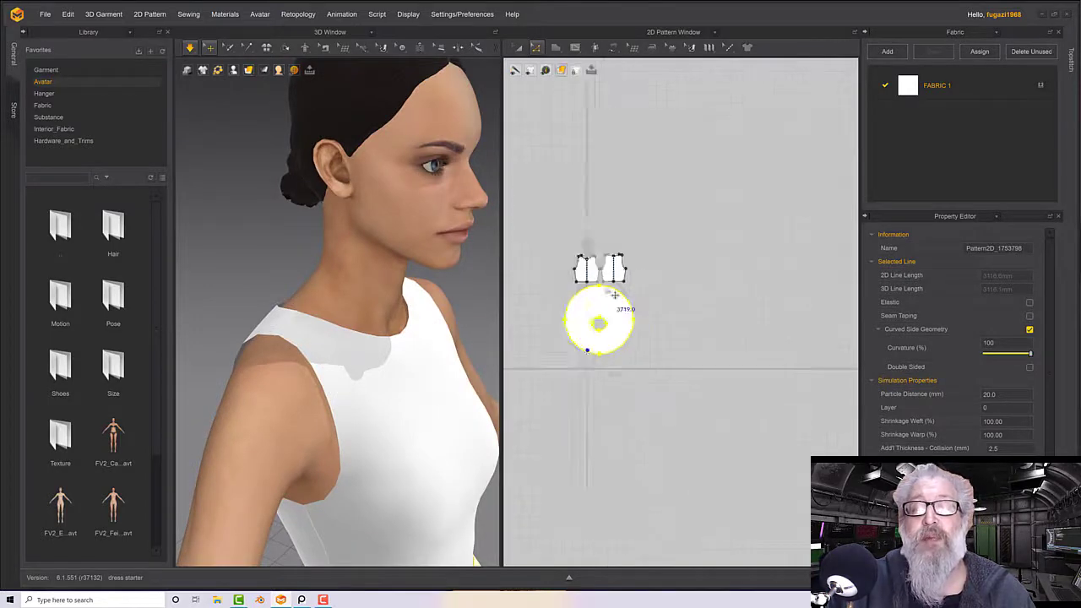
scroll(608, 290, "down", 4)
middle_click_drag(610, 326, 605, 310)
scroll(605, 309, "down", 2)
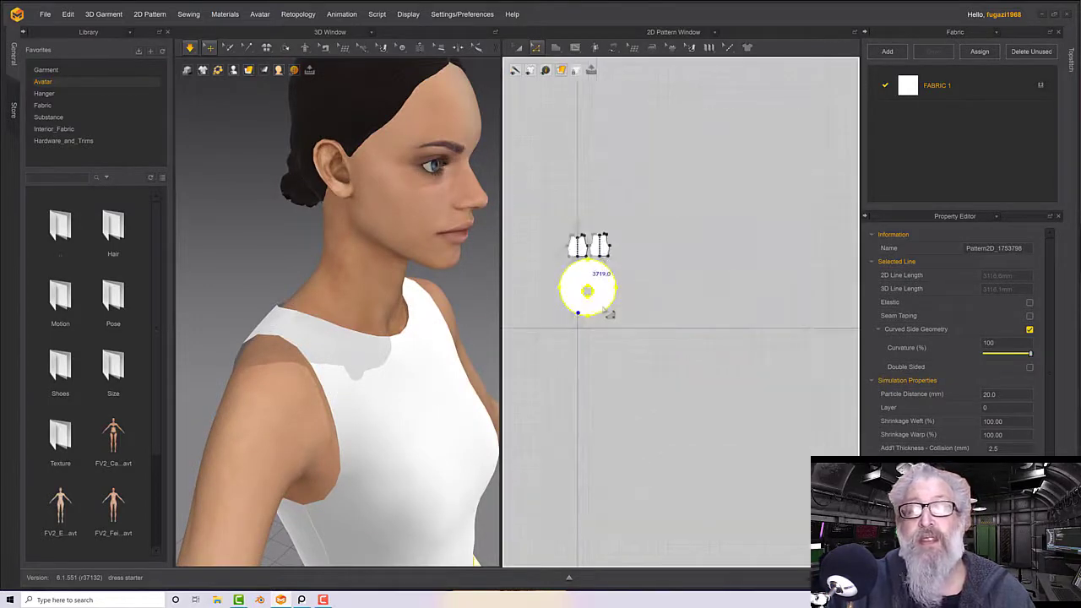
scroll(605, 309, "up", 4)
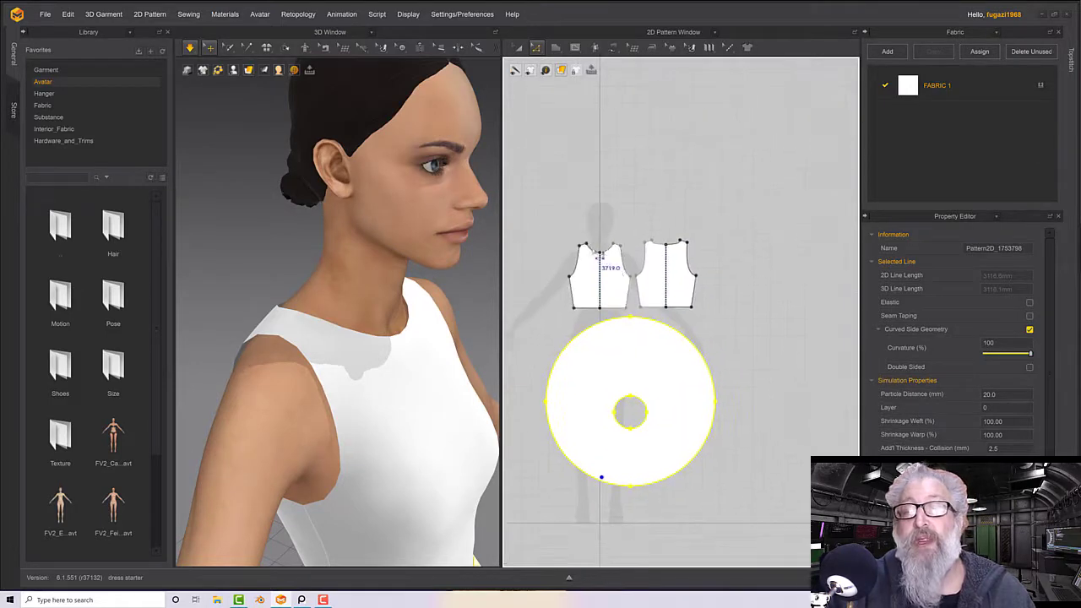
left_click(609, 255)
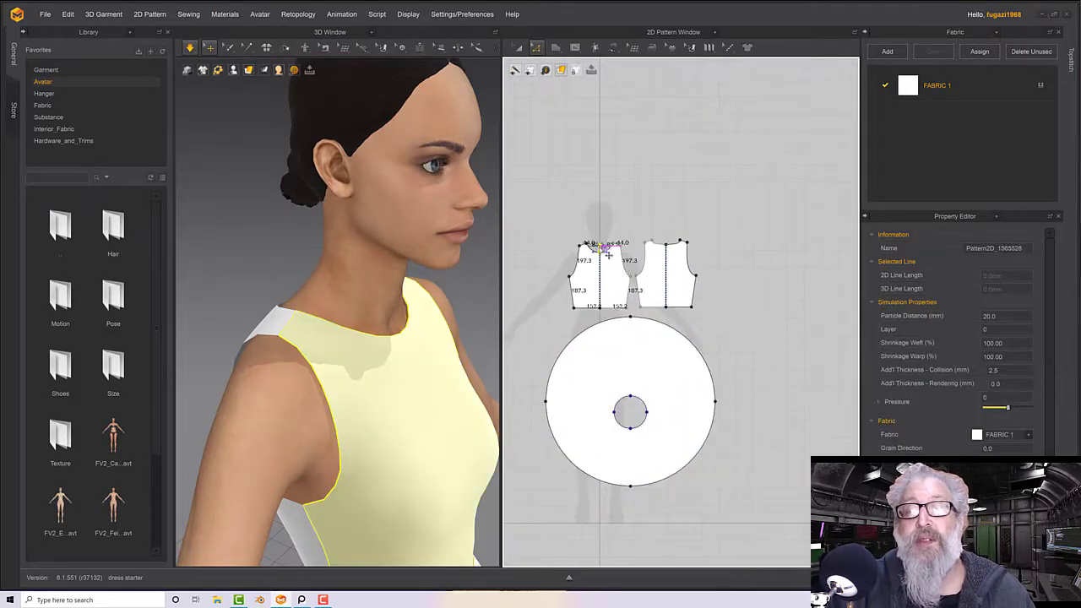
scroll(608, 255, "down", 2)
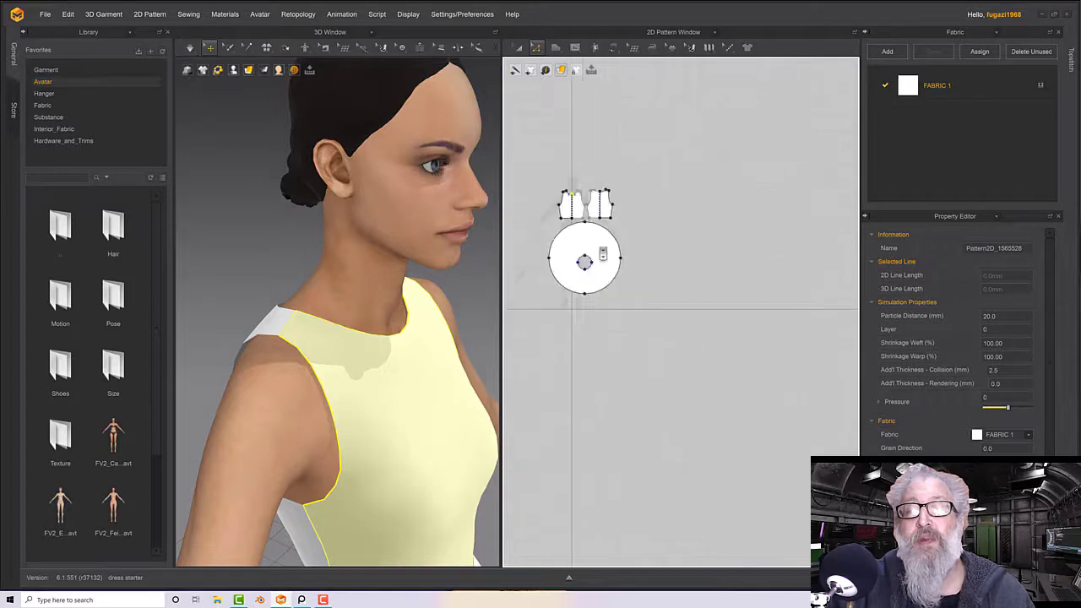
scroll(604, 251, "up", 5)
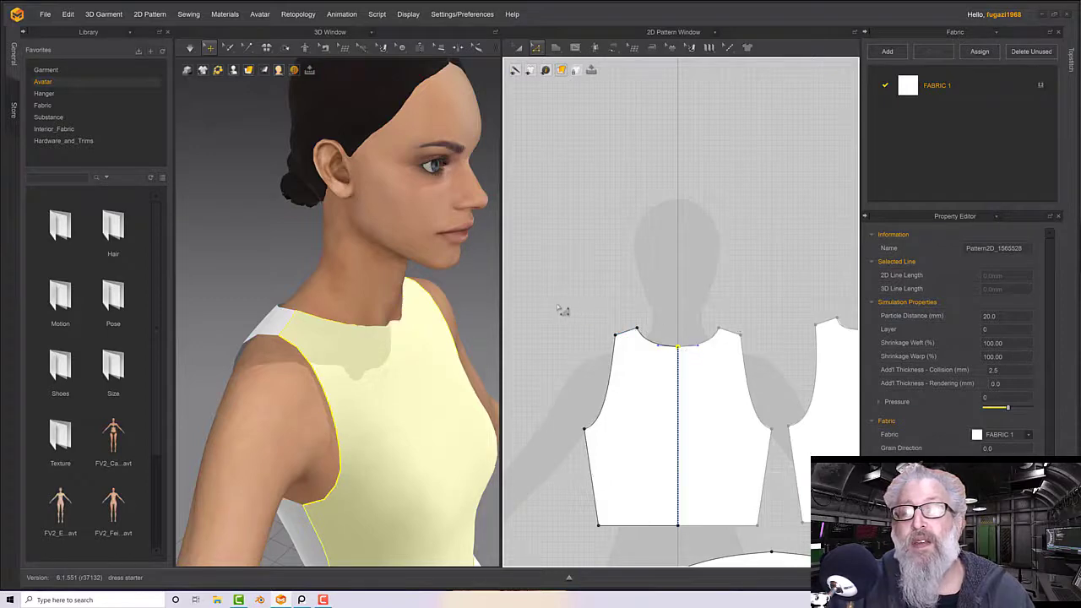
Reshape the back bodice's neckline into a soft, shallow curve between the shoulder point and center back
right_click_drag(431, 325, 465, 321)
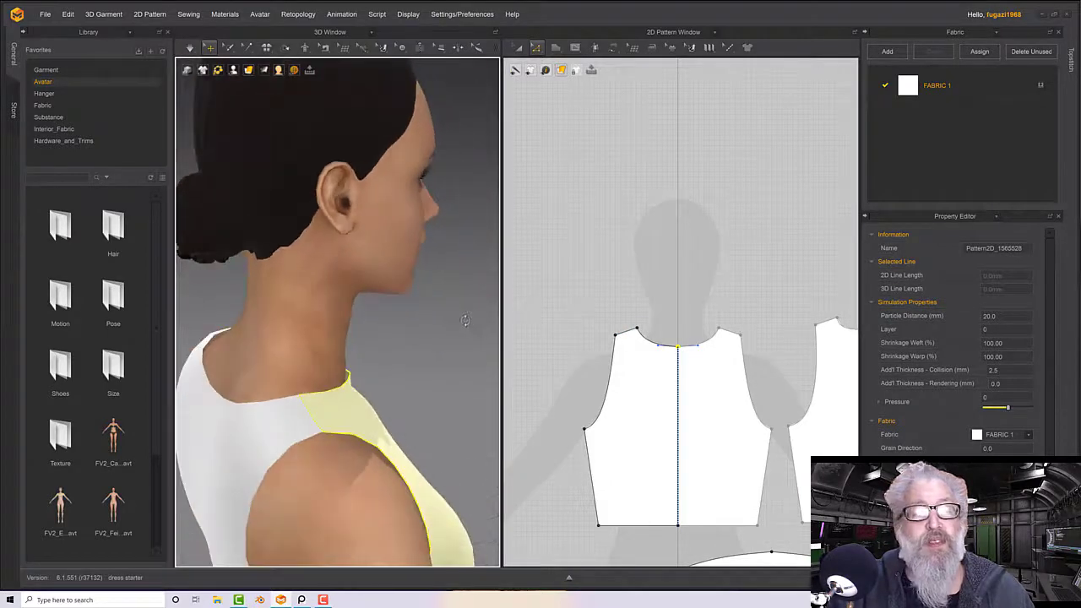
middle_click_drag(622, 310, 463, 302)
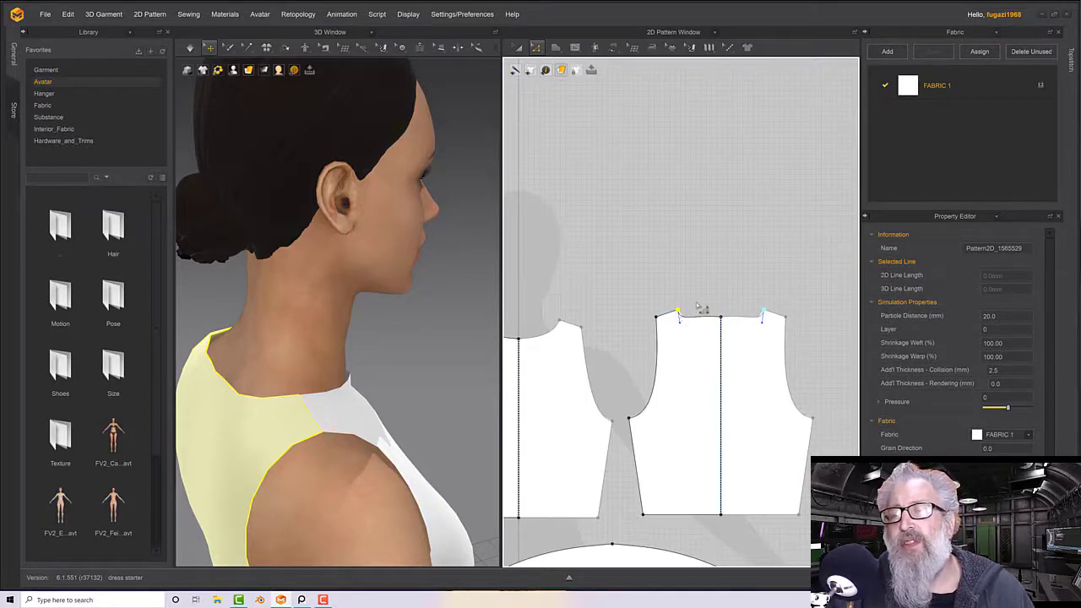
left_click(698, 309)
left_click(684, 317)
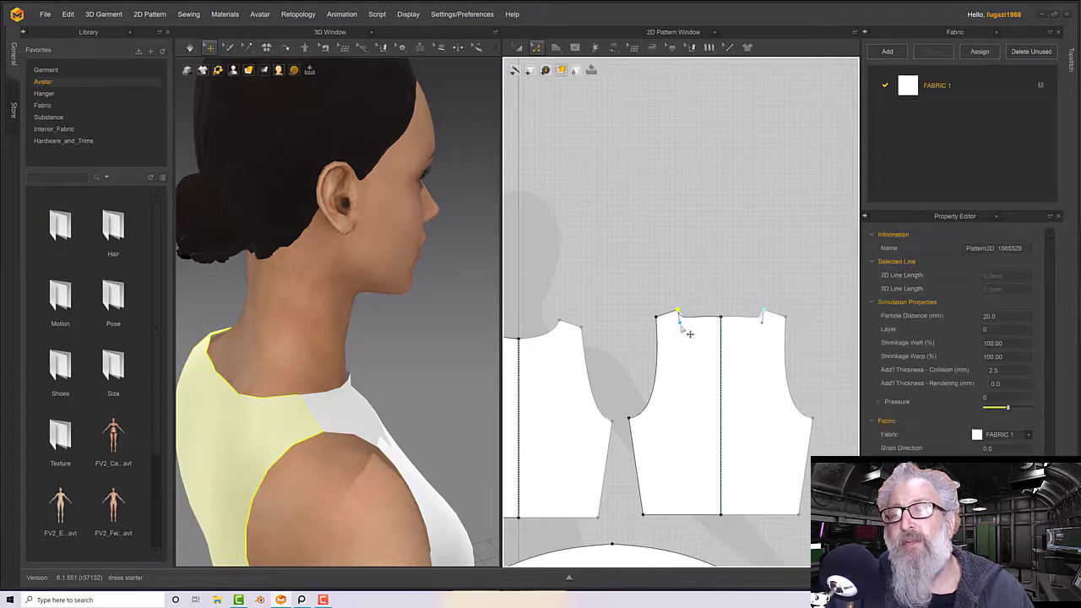
mouse_move(687, 330)
left_mouse_down()
mouse_move(691, 380)
mouse_move(698, 328)
left_mouse_up()
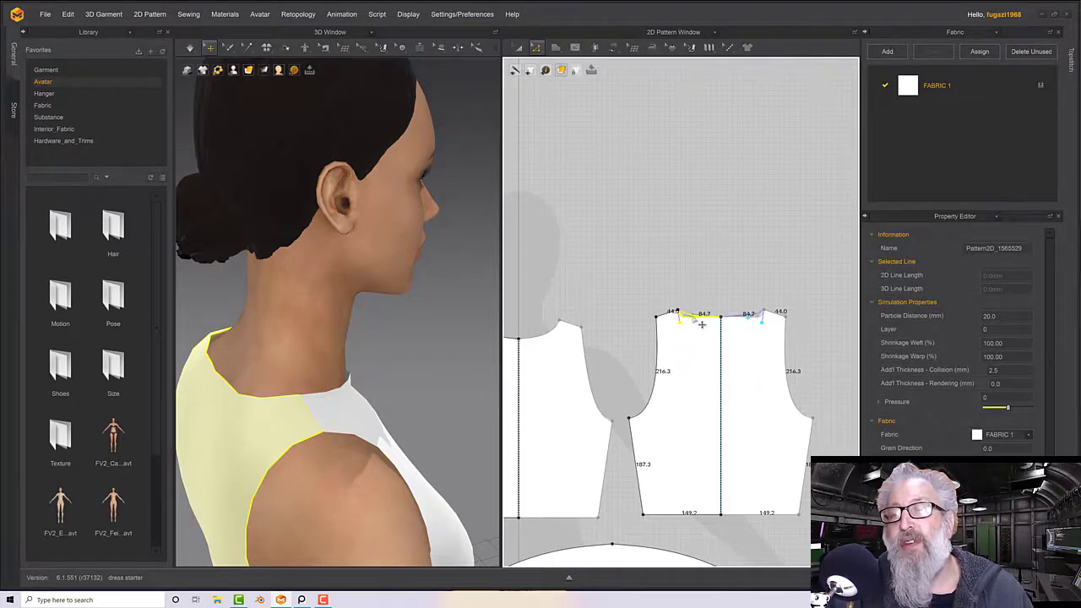
left_click_drag(705, 324, 704, 326)
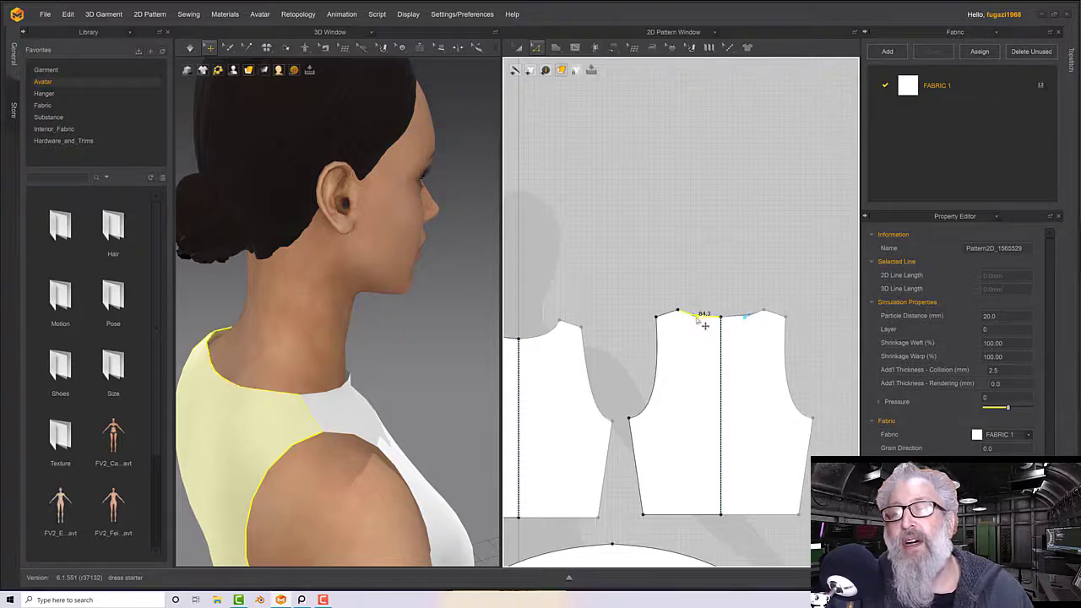
Fine-tune the back neckline by shifting its curve point slightly toward center back
scroll(704, 332, "up", 2)
scroll(668, 337, "down", 5)
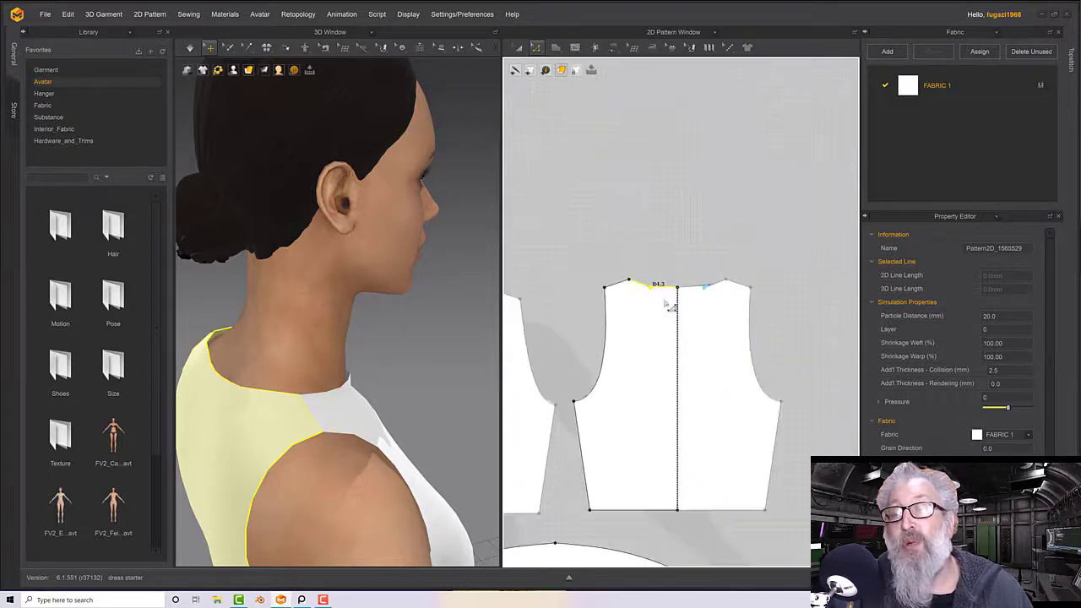
scroll(669, 305, "up", 4)
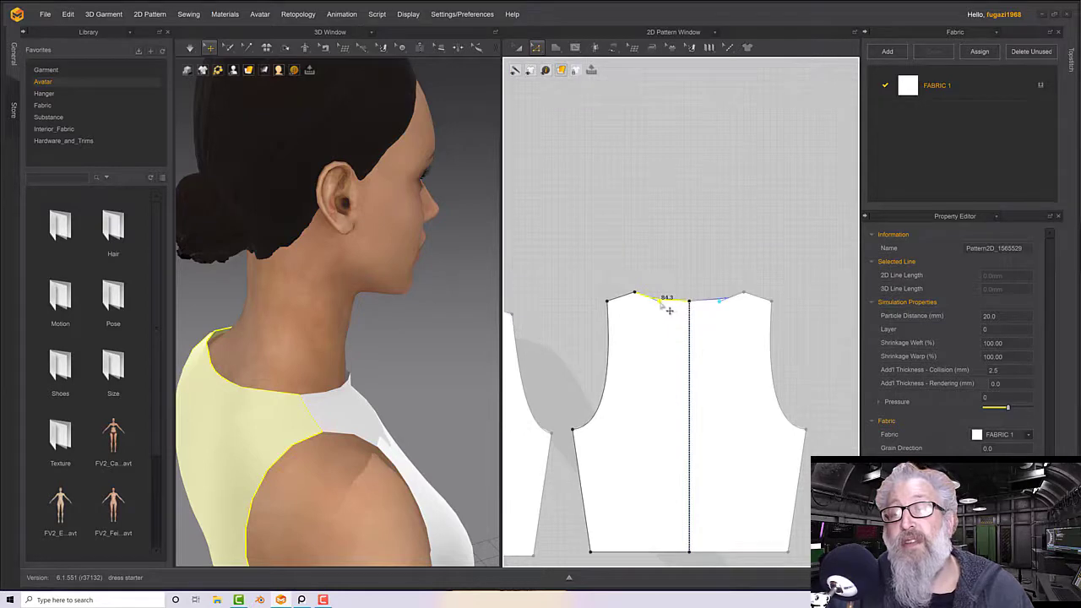
mouse_move(660, 302)
left_mouse_down()
mouse_move(647, 318)
mouse_move(671, 313)
left_mouse_up()
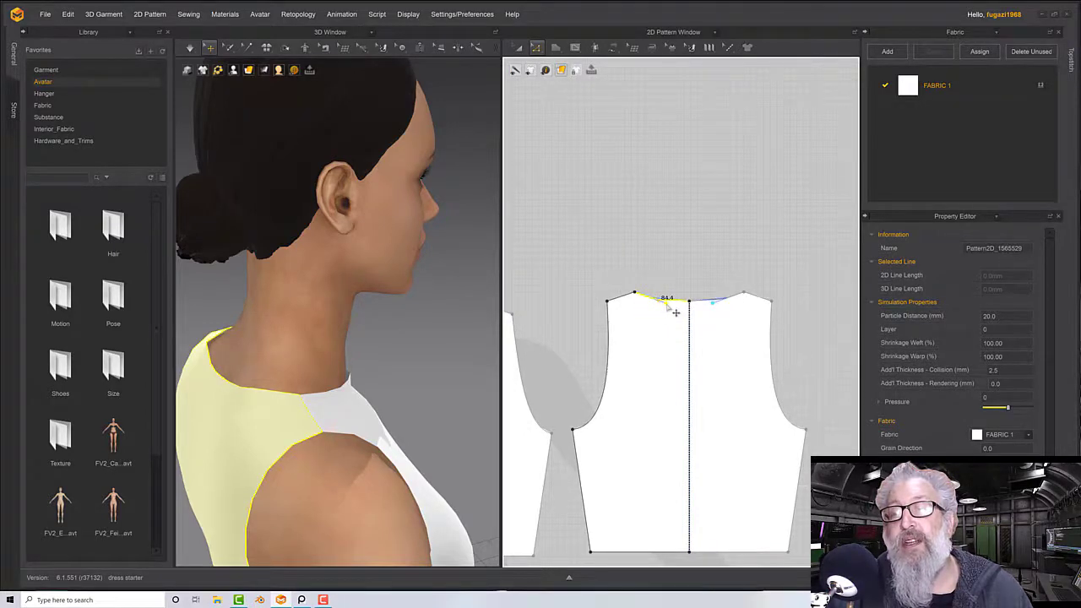
Select the front bodice on the avatar and examine the reshaped neckline from the front, close up and at a distance
right_click_drag(384, 373, 321, 359)
middle_click_drag(324, 363, 342, 348)
left_click(340, 377)
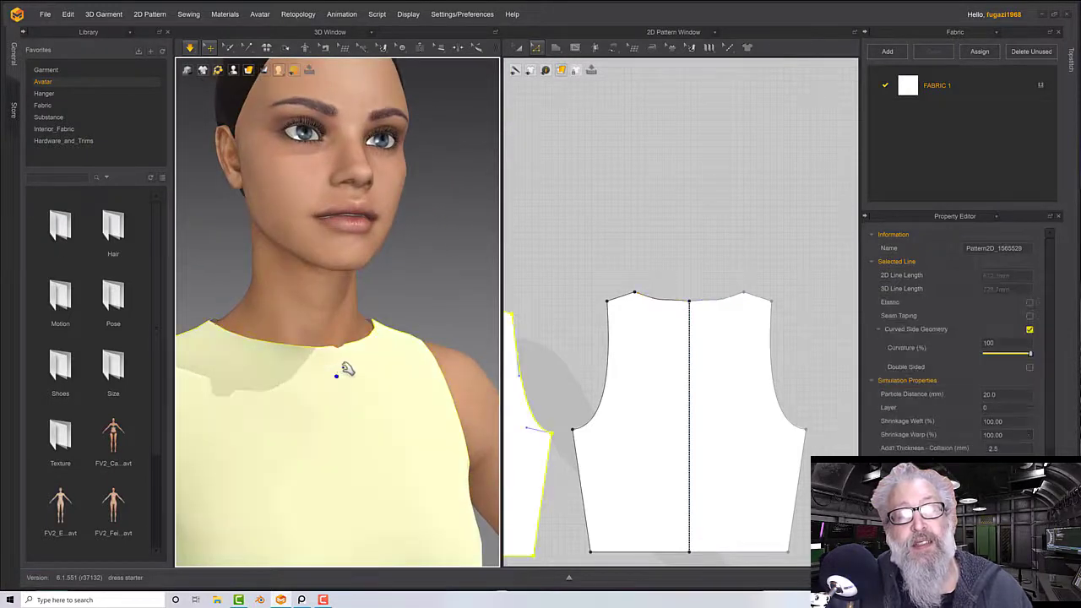
right_click_drag(346, 369, 338, 347)
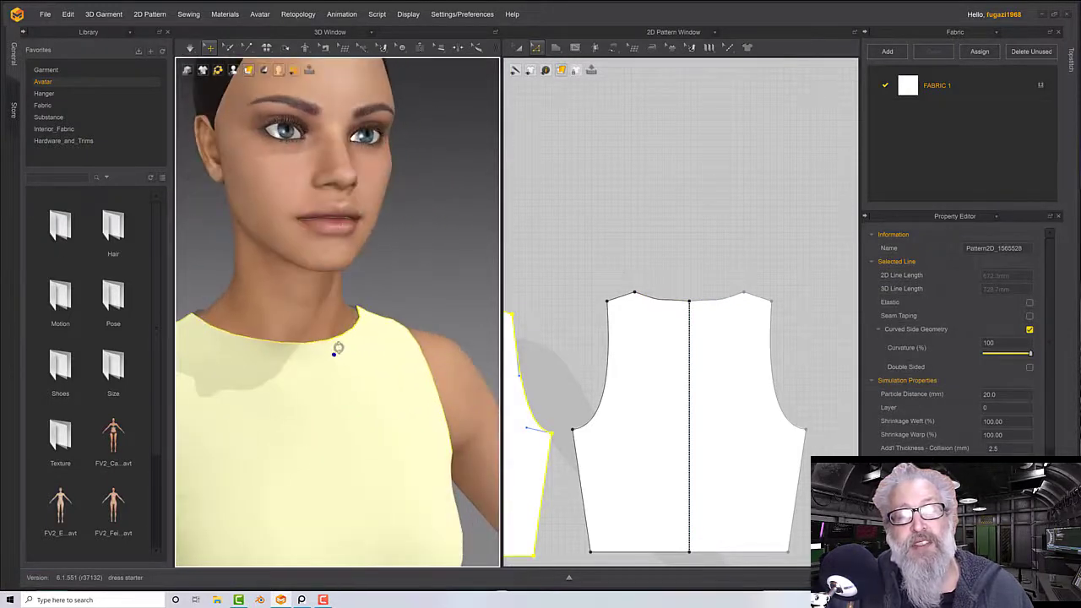
scroll(338, 345, "down", 5)
scroll(351, 365, "down", 4)
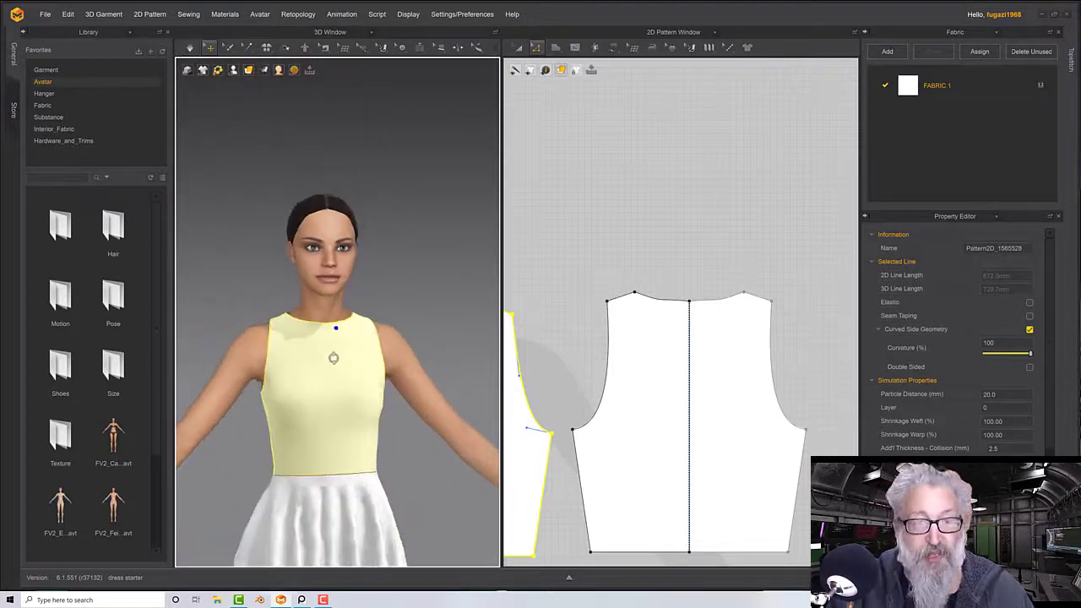
scroll(339, 369, "up", 5)
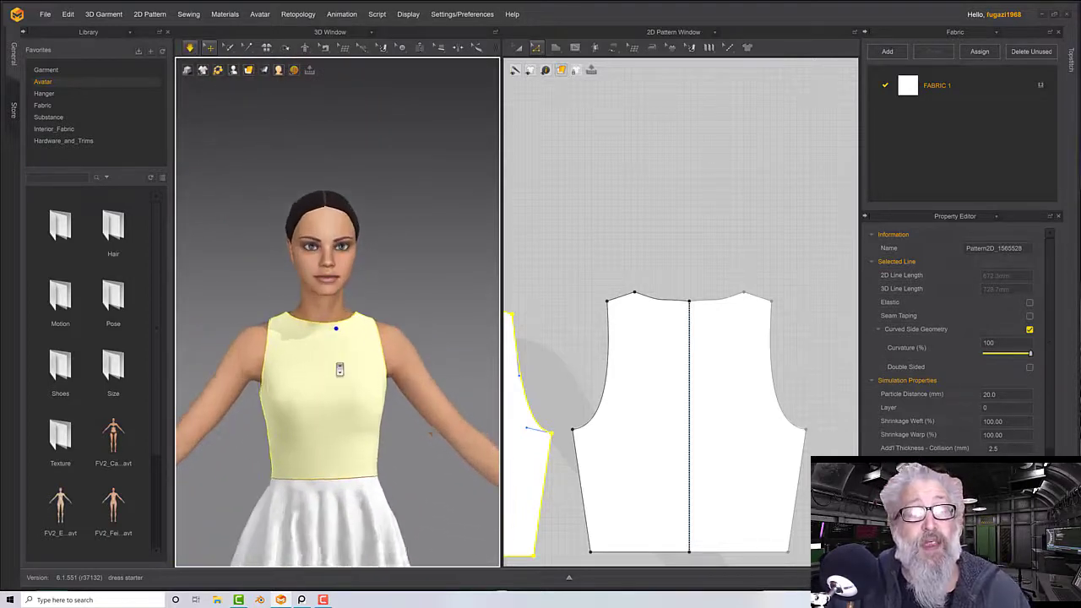
Draw a V-shaped internal line on the front bodice from the shoulder neck point to center front, about 158 mm per side
right_click_drag(626, 243, 801, 249)
left_click(556, 47)
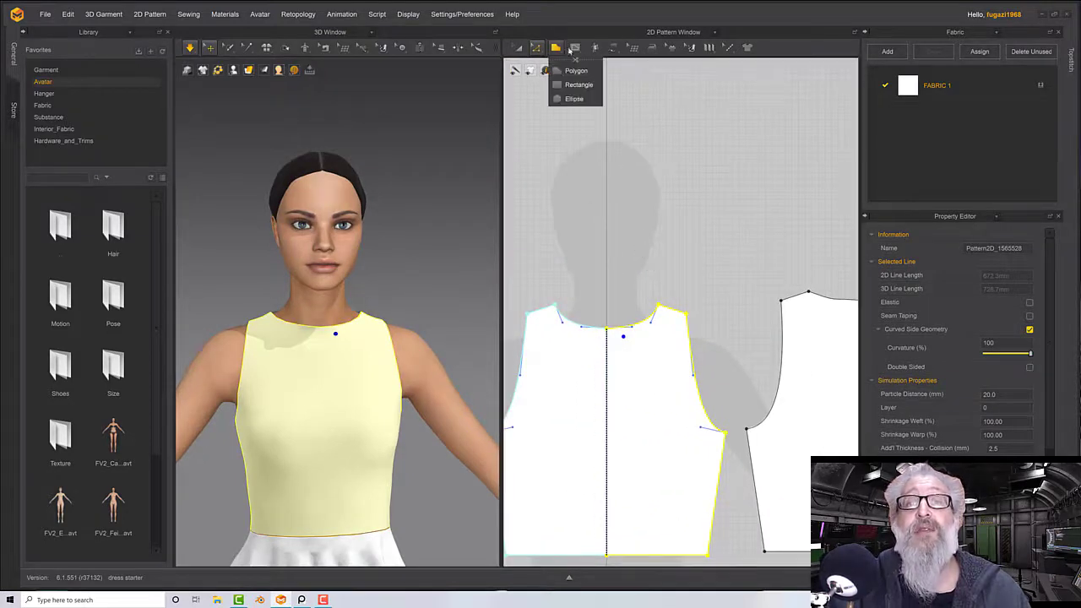
left_click(574, 47)
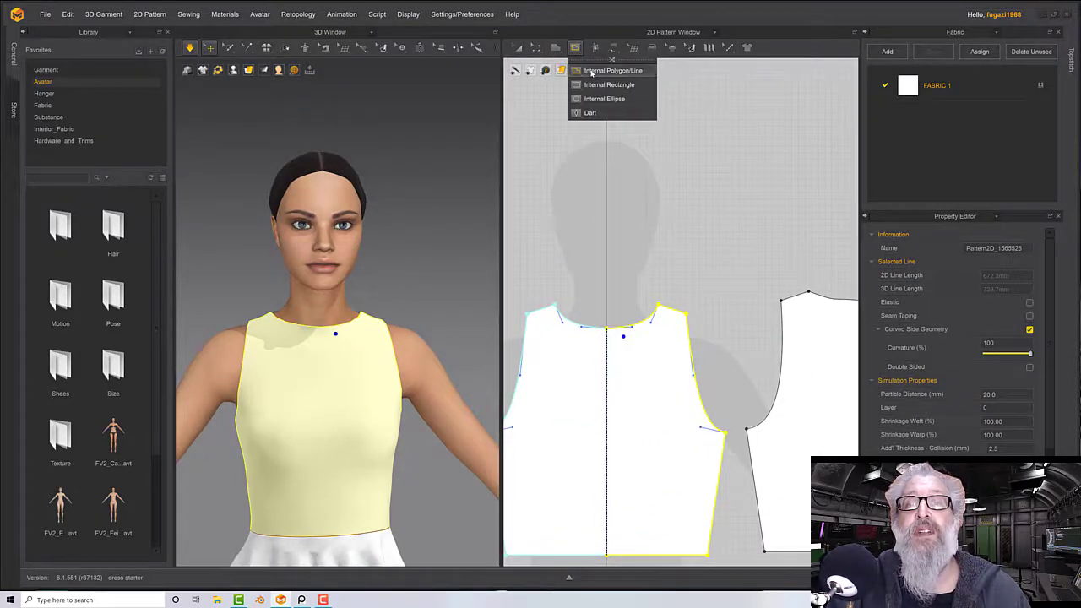
left_click(591, 73)
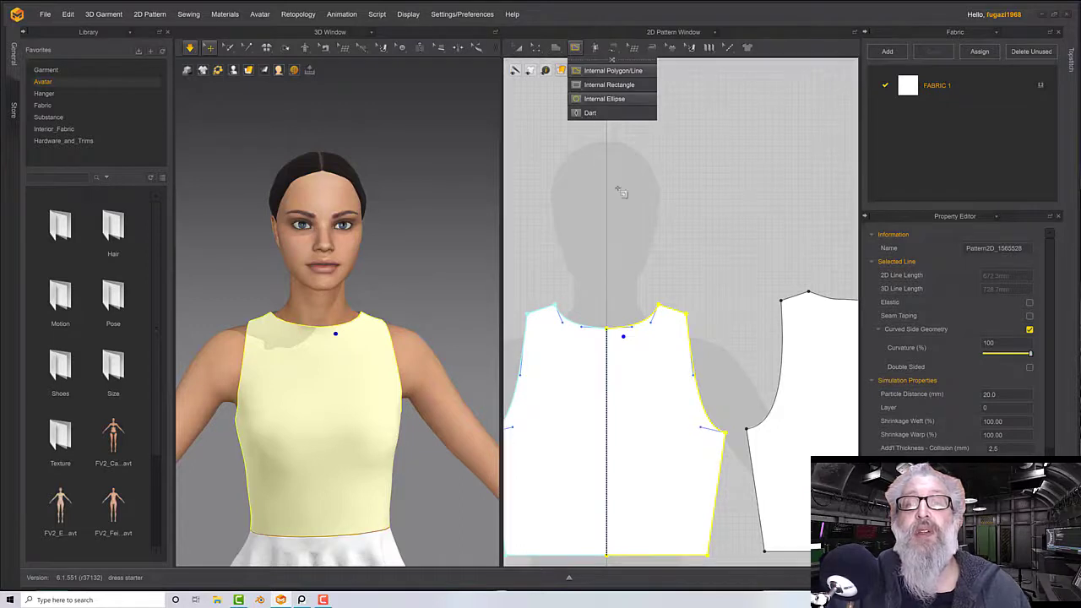
middle_click_drag(653, 290, 695, 232)
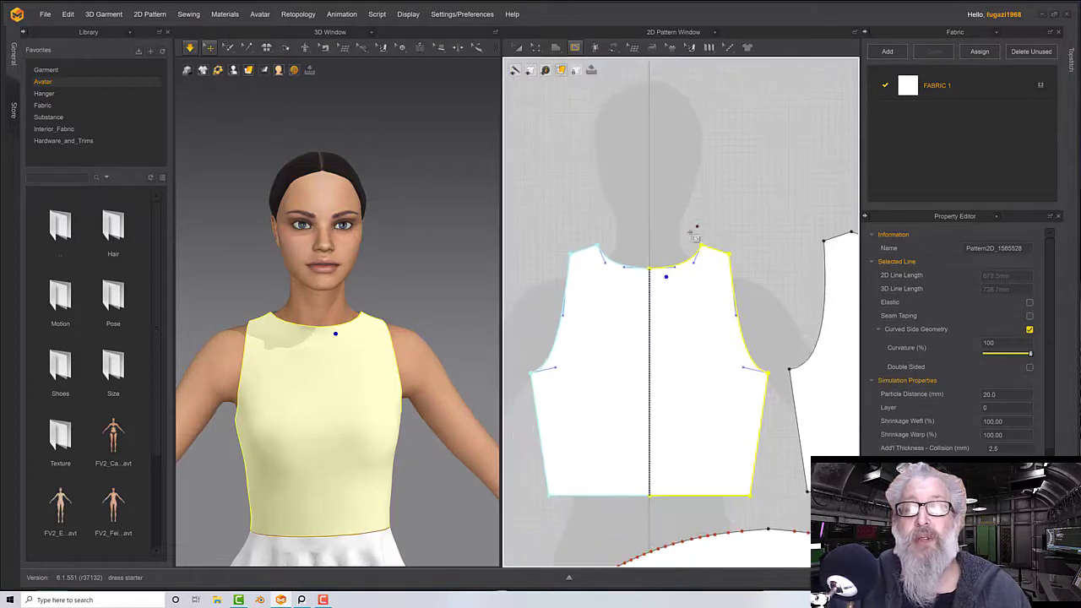
left_click(598, 247)
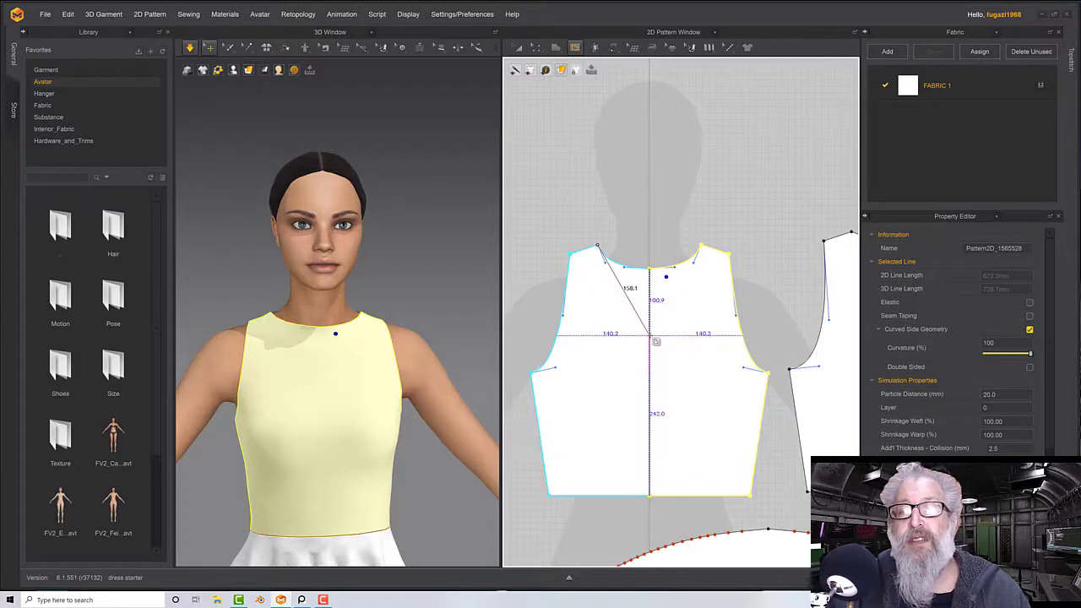
double_click(649, 335)
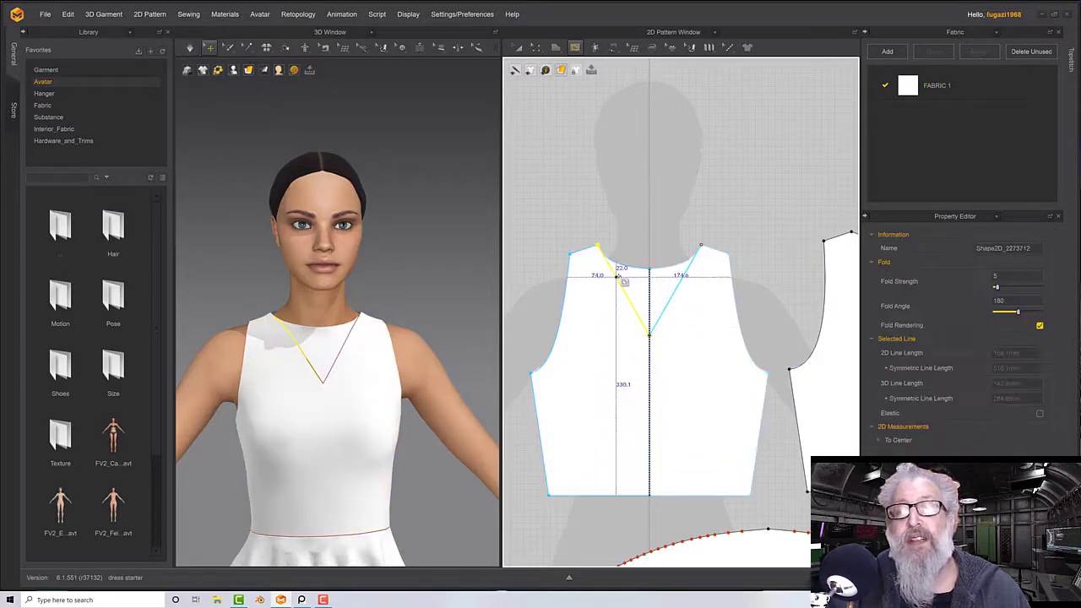
Bend the bodice's V-shaped internal line with Edit Curvature into a rounded scoop, each half about 174 mm long
scroll(618, 279, "down", 1)
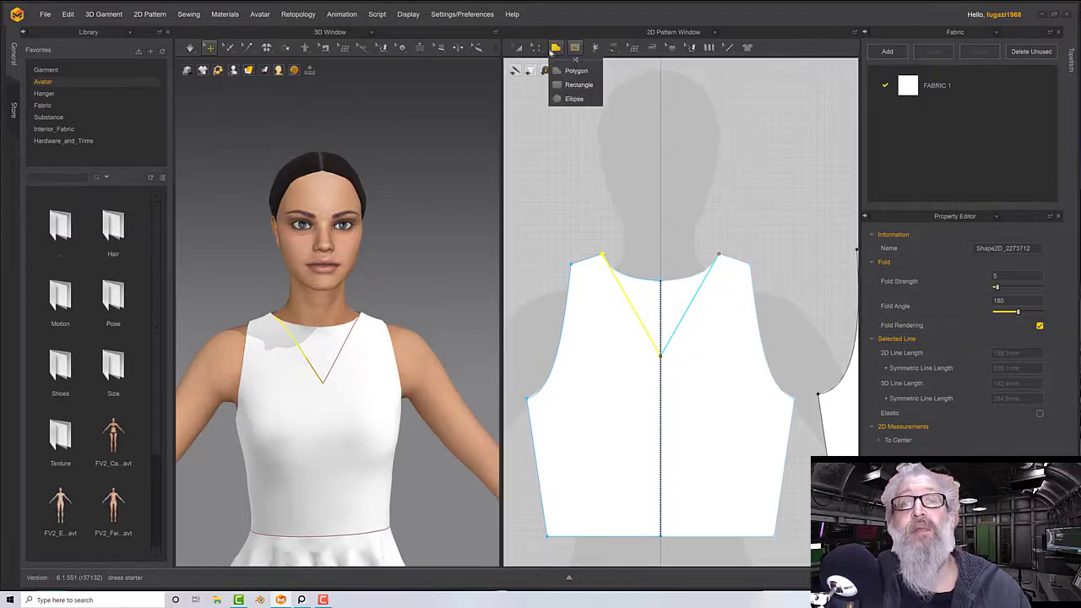
left_click(535, 47)
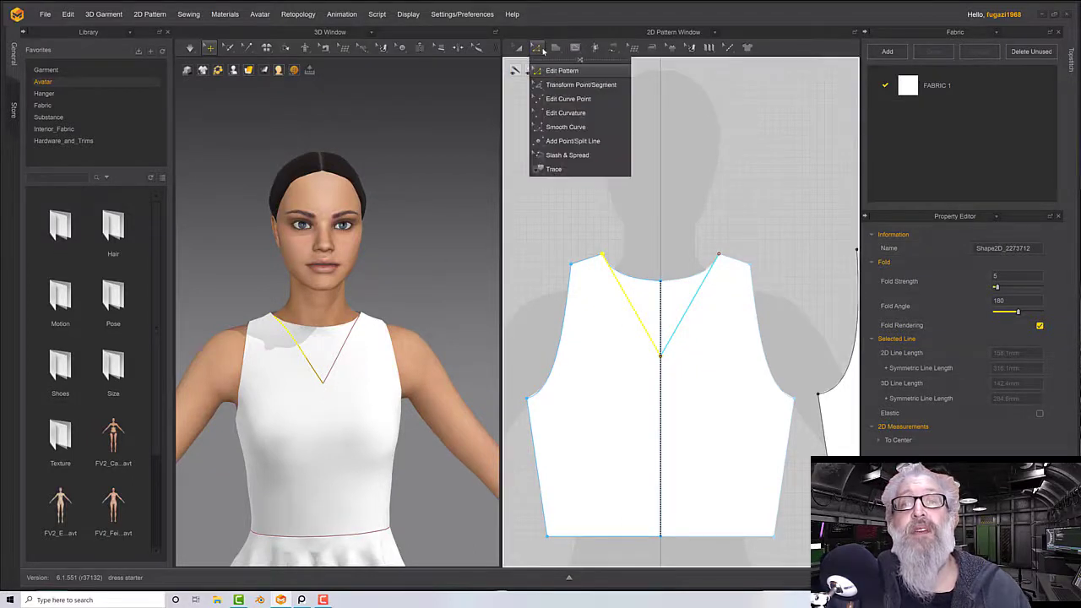
left_click(565, 112)
left_click_drag(632, 306, 620, 335)
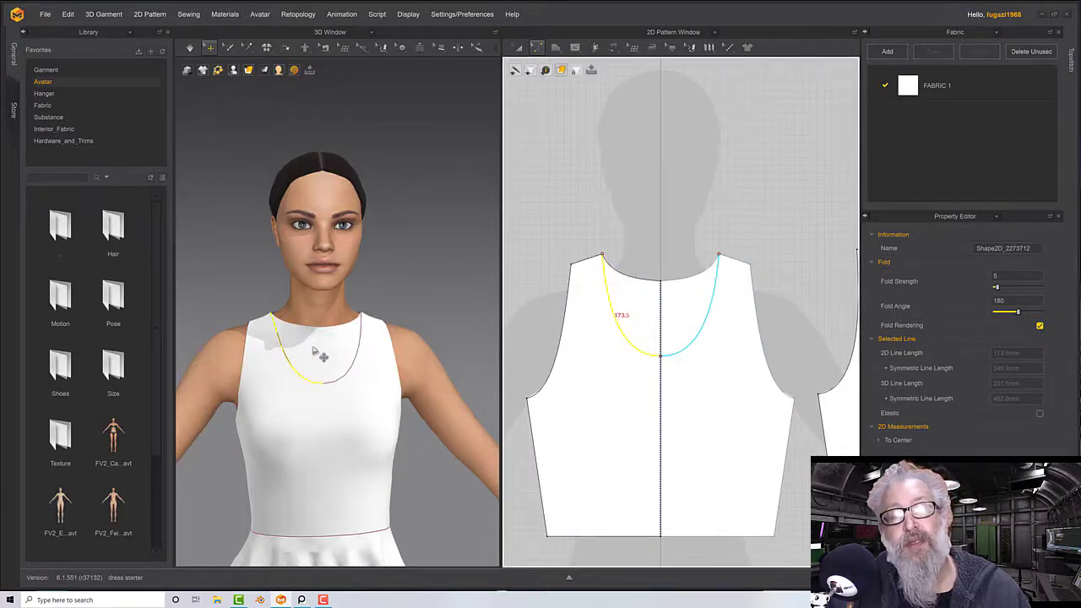
right_click_drag(355, 342, 365, 350)
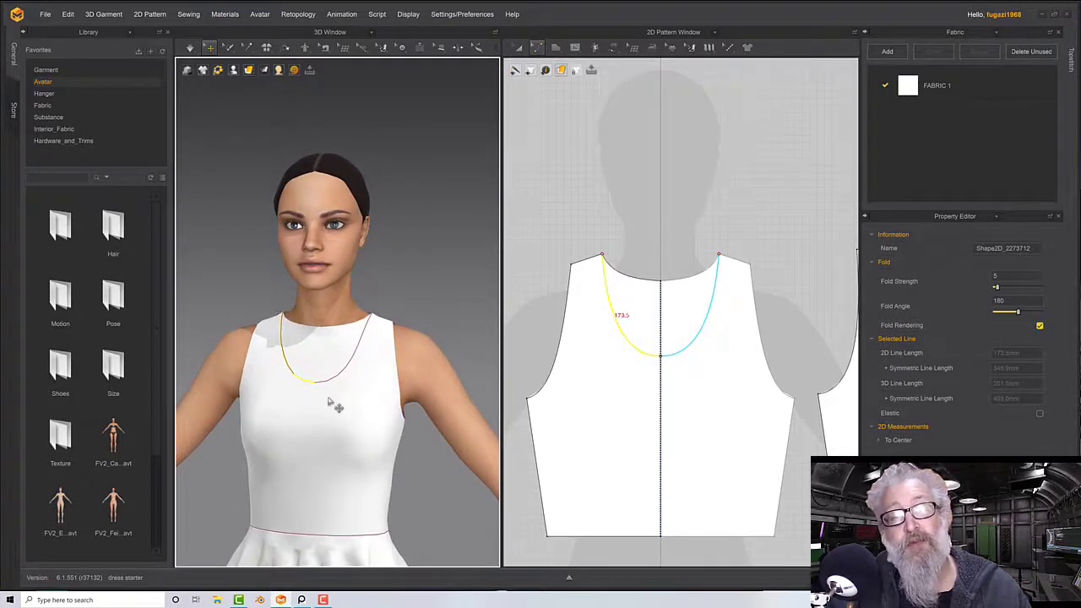
right_click_drag(308, 390, 393, 387)
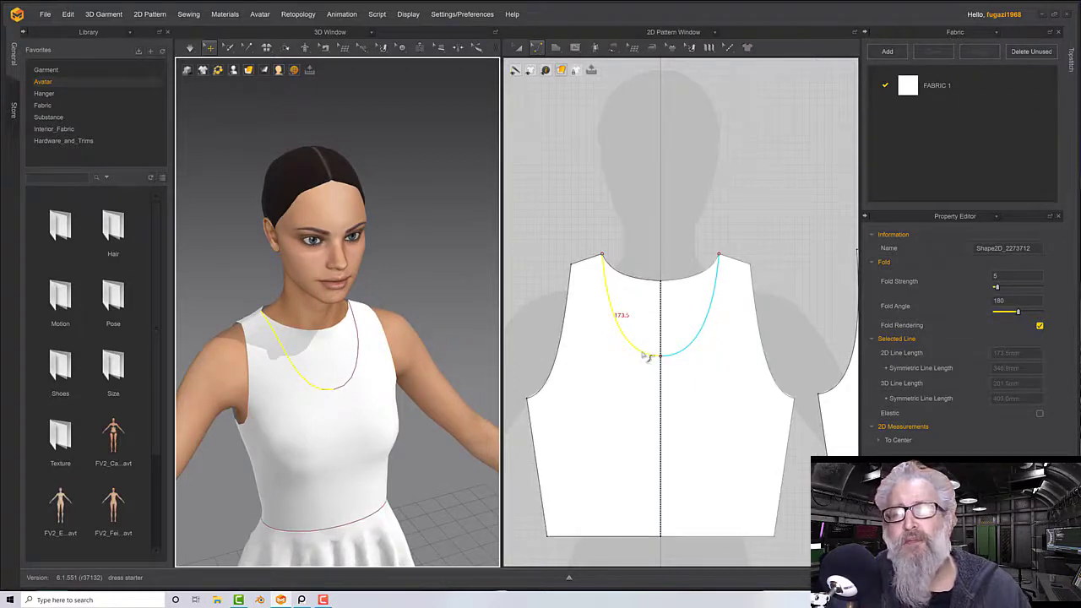
Broaden the bottom of the scoop line with Edit Pattern by lengthening its center curve handle and shortening the shoulder-side handle
left_click(538, 51)
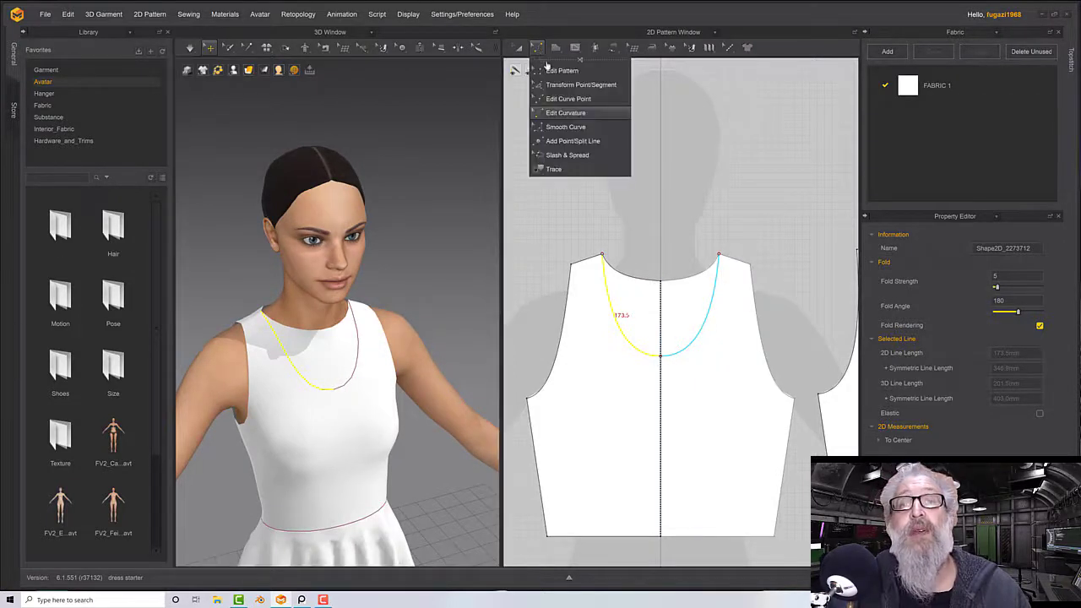
left_click(550, 71)
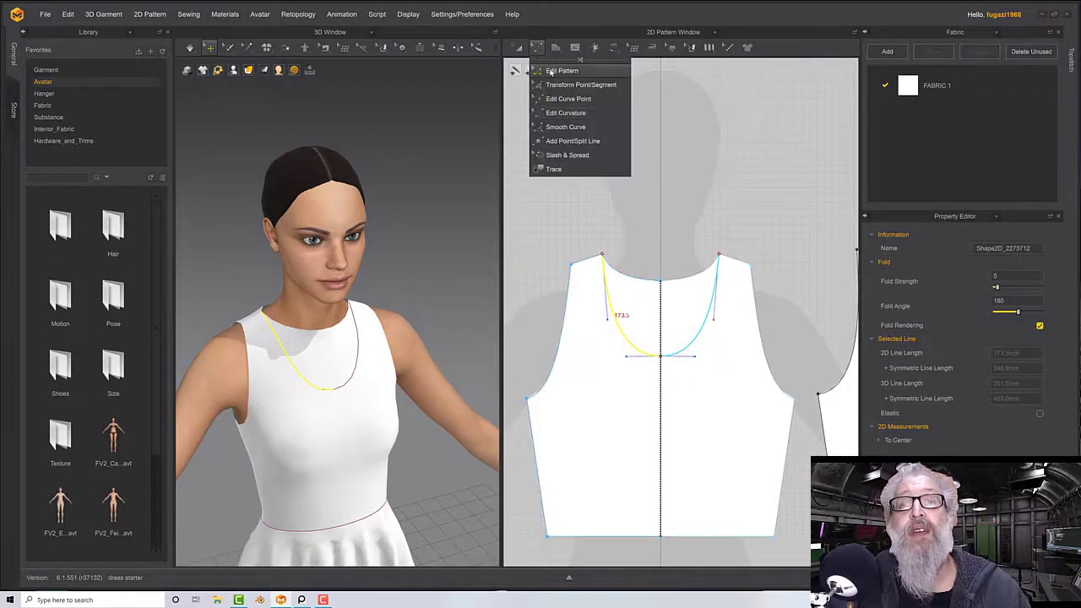
left_click(661, 357)
left_click(648, 372)
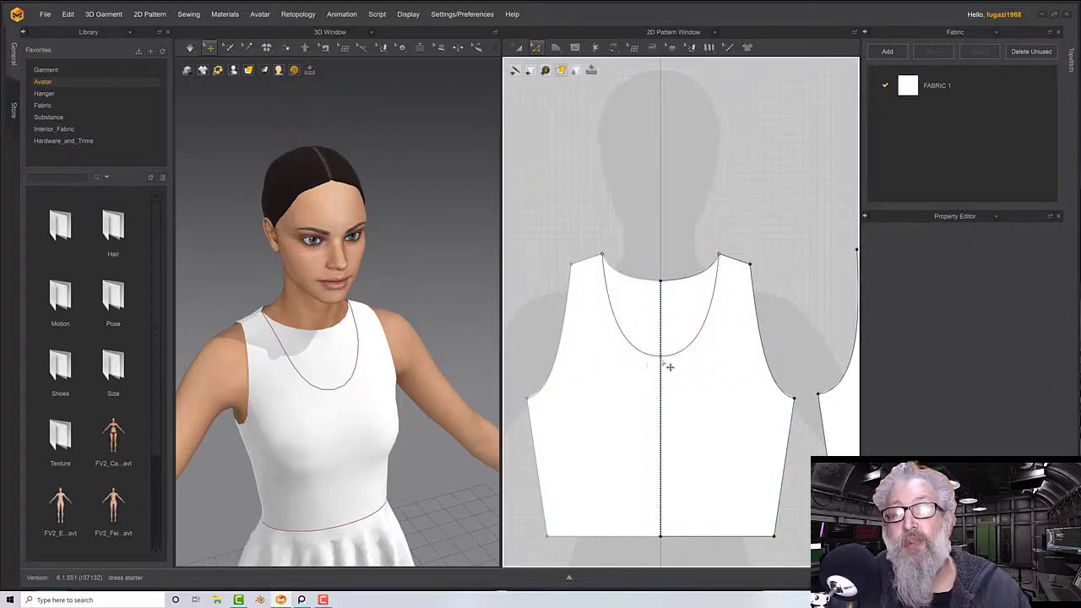
left_click(667, 364)
left_click_drag(637, 365, 609, 300)
scroll(615, 308, "down", 2)
scroll(615, 309, "up", 6)
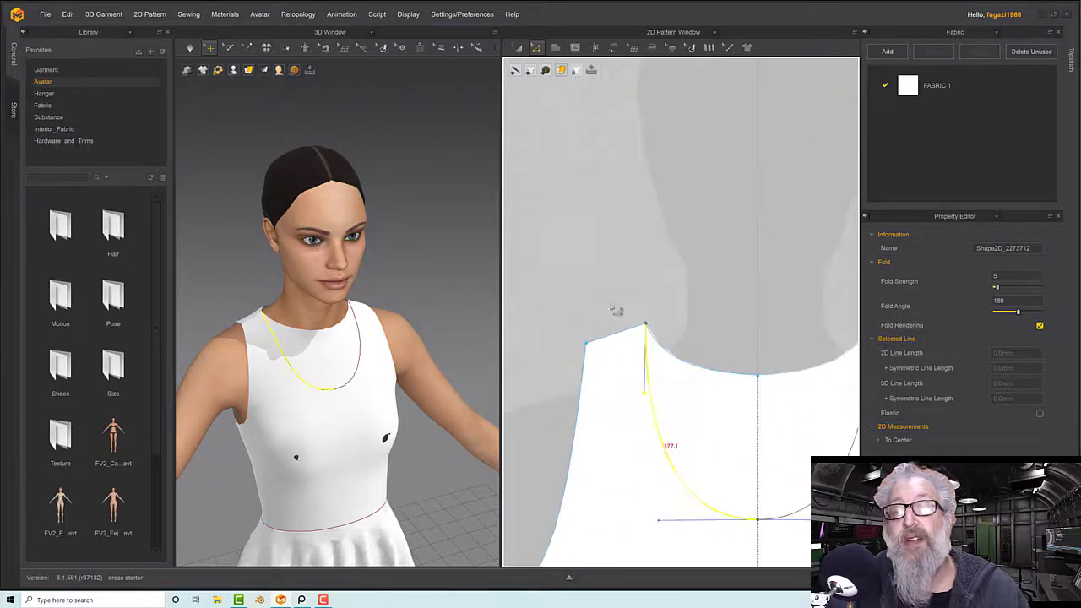
Shift the scoop line's shoulder-side curve handle slightly inward so the curve starts inside the shoulder neck point
middle_click_drag(644, 343, 626, 312)
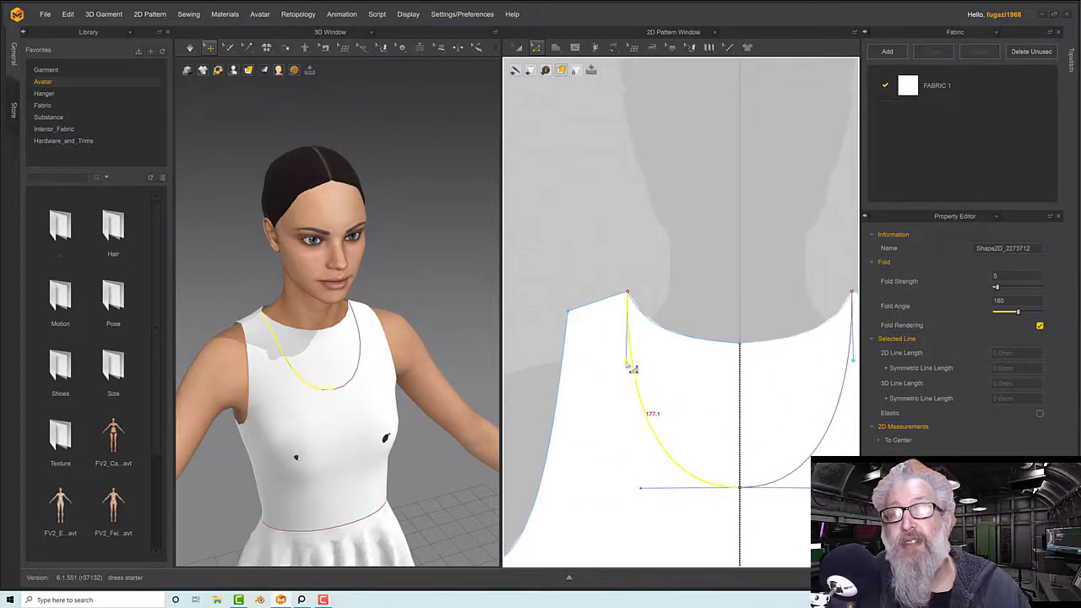
left_click_drag(631, 368, 639, 368)
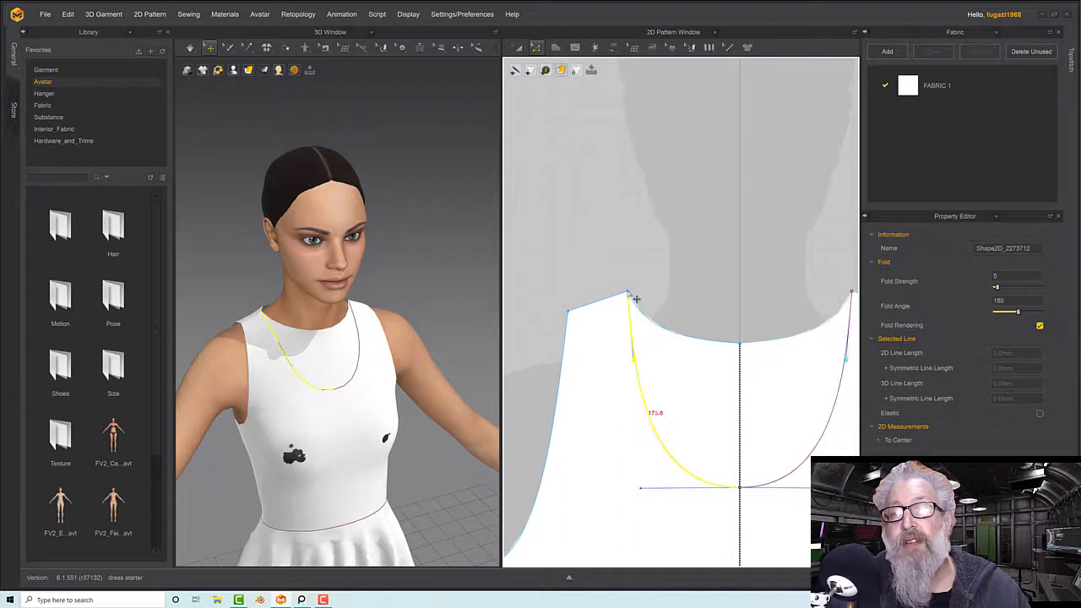
left_click_drag(635, 362, 636, 362)
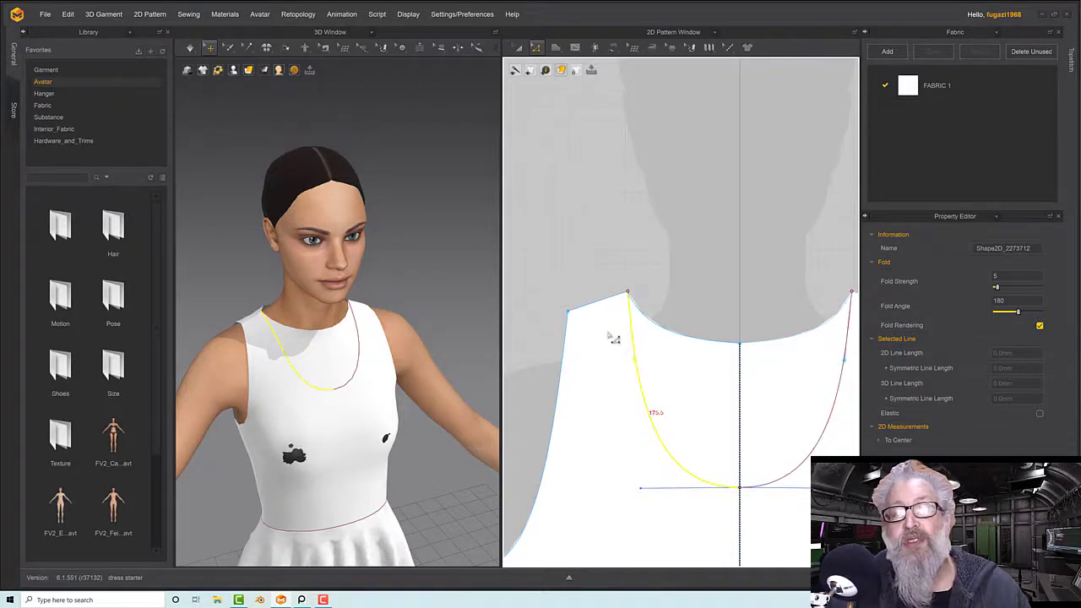
right_click(606, 331)
Apply Cut & Sew along the scoop-shaped internal line to split the neckline insert from the front bodice
middle_click_drag(651, 287, 646, 276)
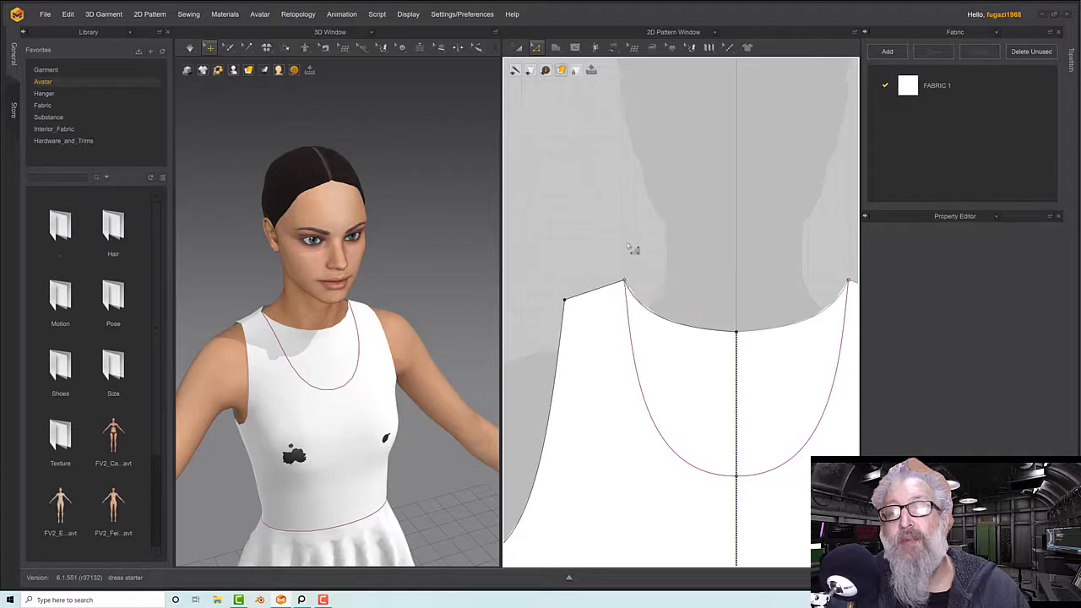
scroll(642, 236, "down", 3)
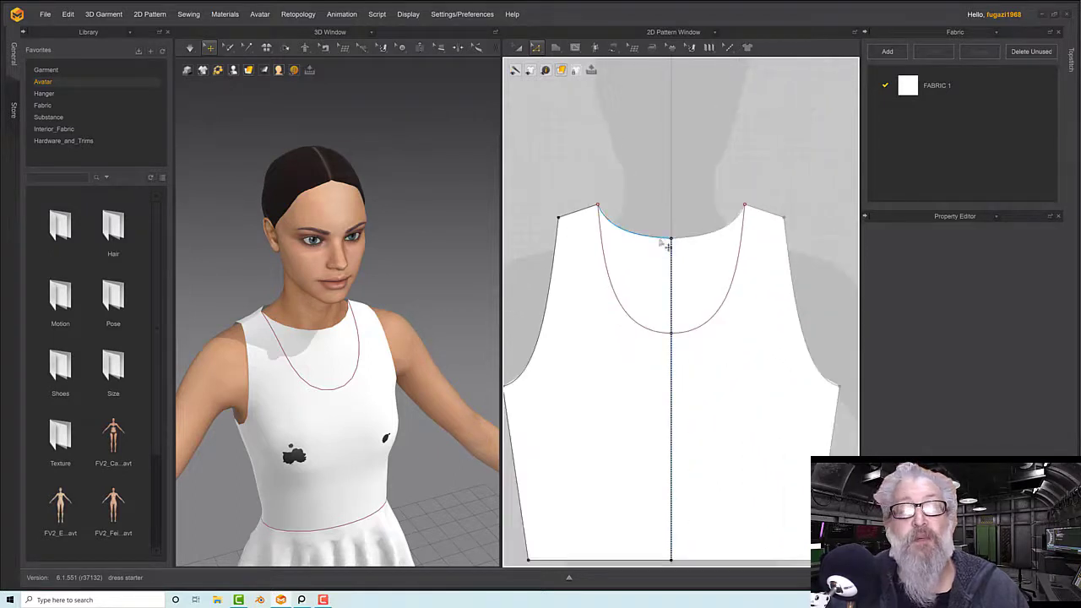
scroll(667, 243, "down", 2)
scroll(664, 233, "up", 4)
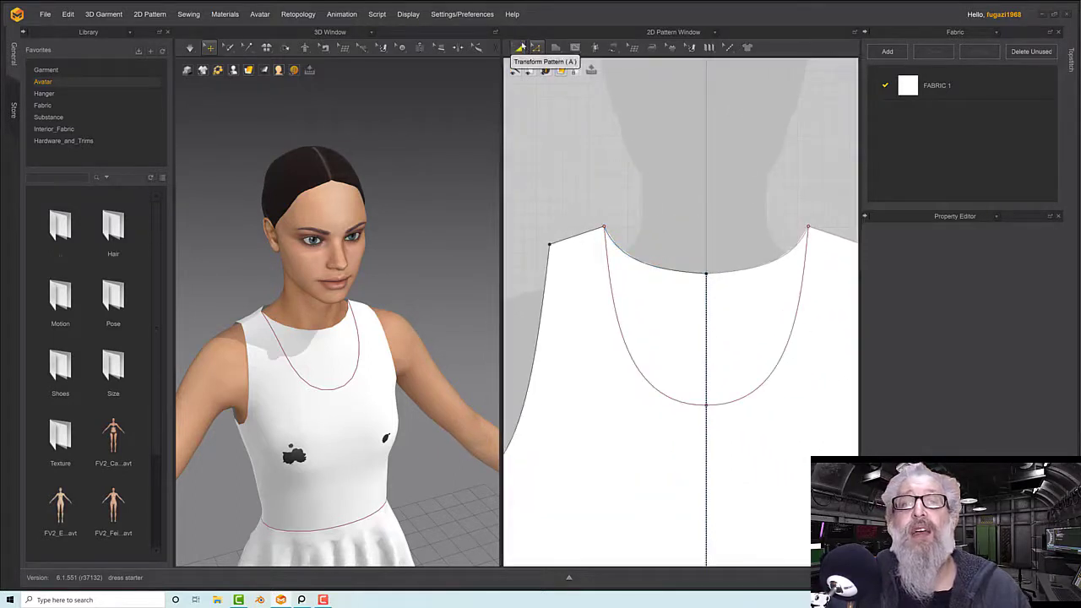
left_click(536, 48)
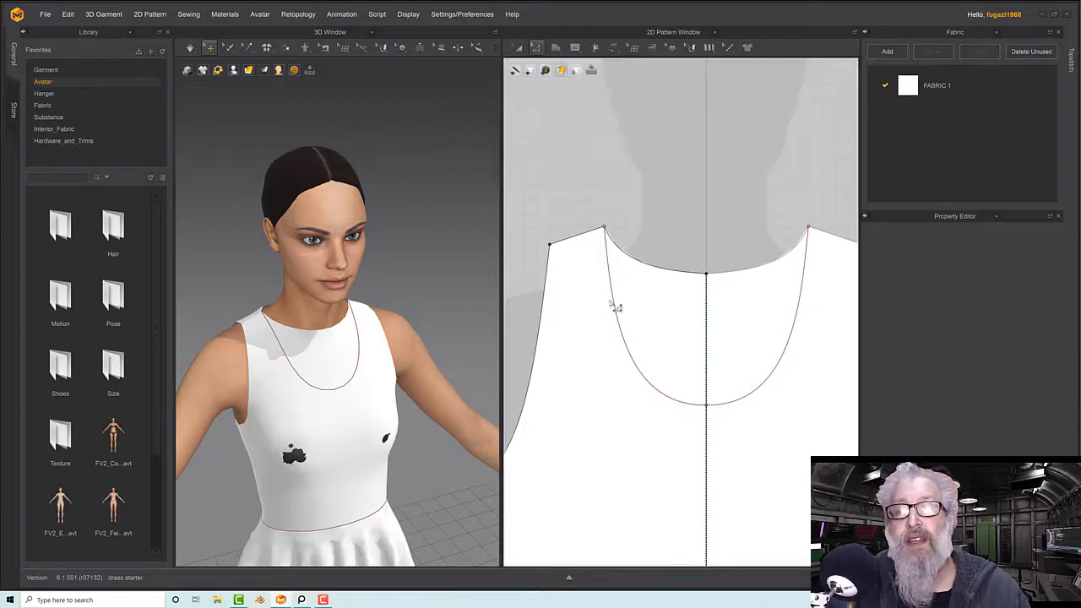
left_click(616, 310)
right_click(614, 308)
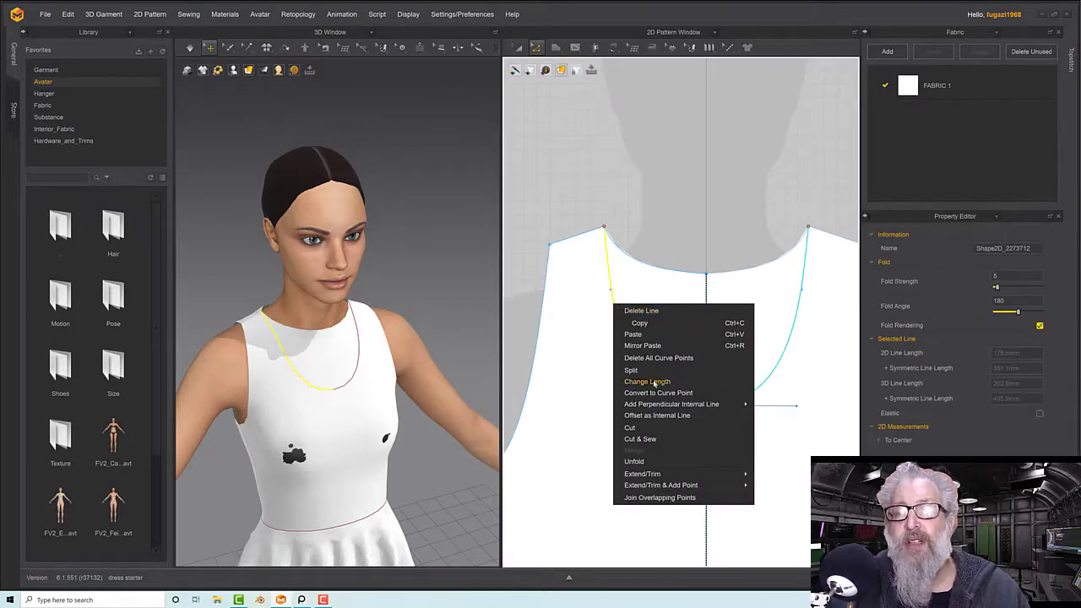
left_click(653, 440)
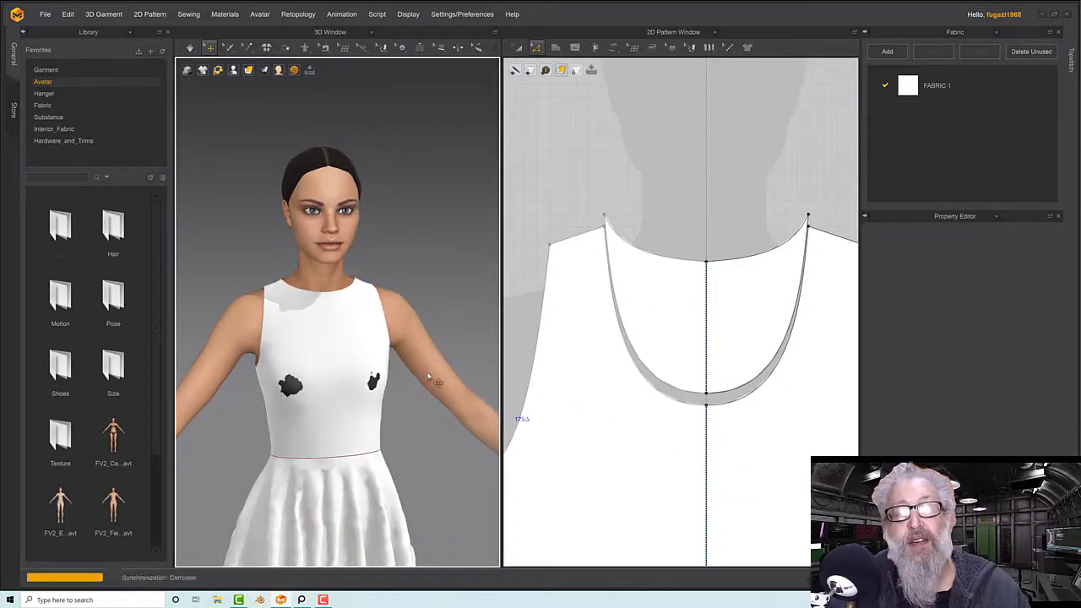
Pull the skirt's front hem on the avatar during simulation to settle its folds
mouse_move(437, 367)
right_mouse_down()
mouse_move(392, 366)
mouse_move(448, 363)
right_mouse_up()
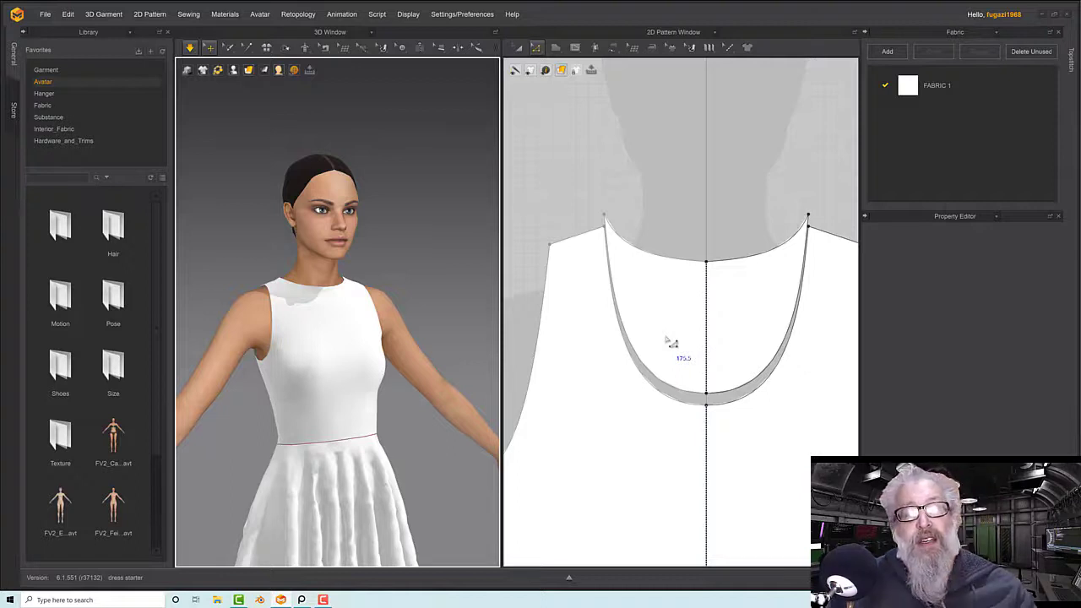
right_click_drag(422, 294, 376, 300)
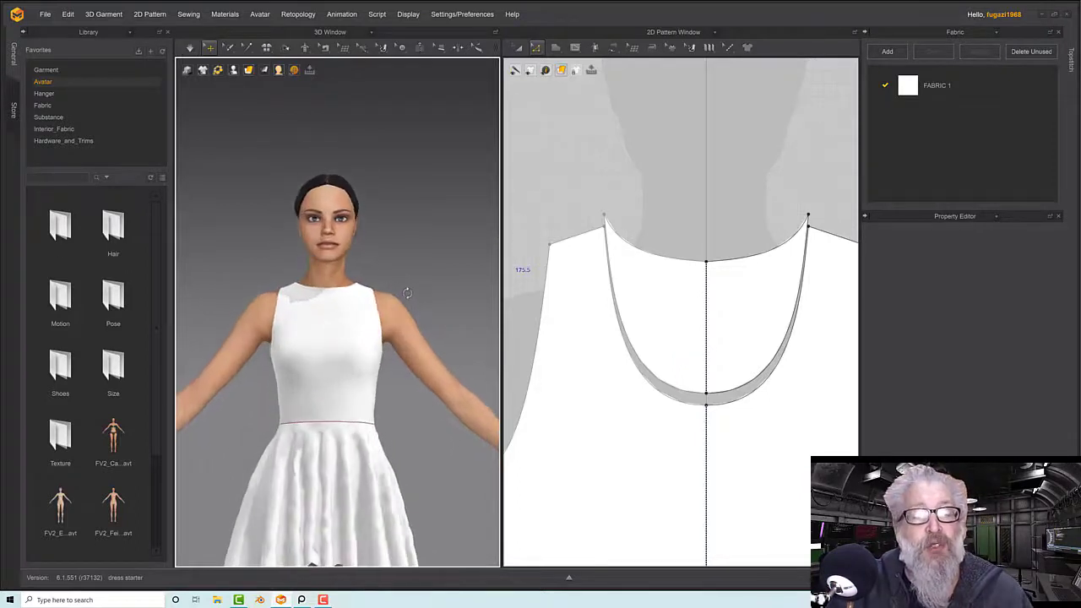
left_click(335, 494)
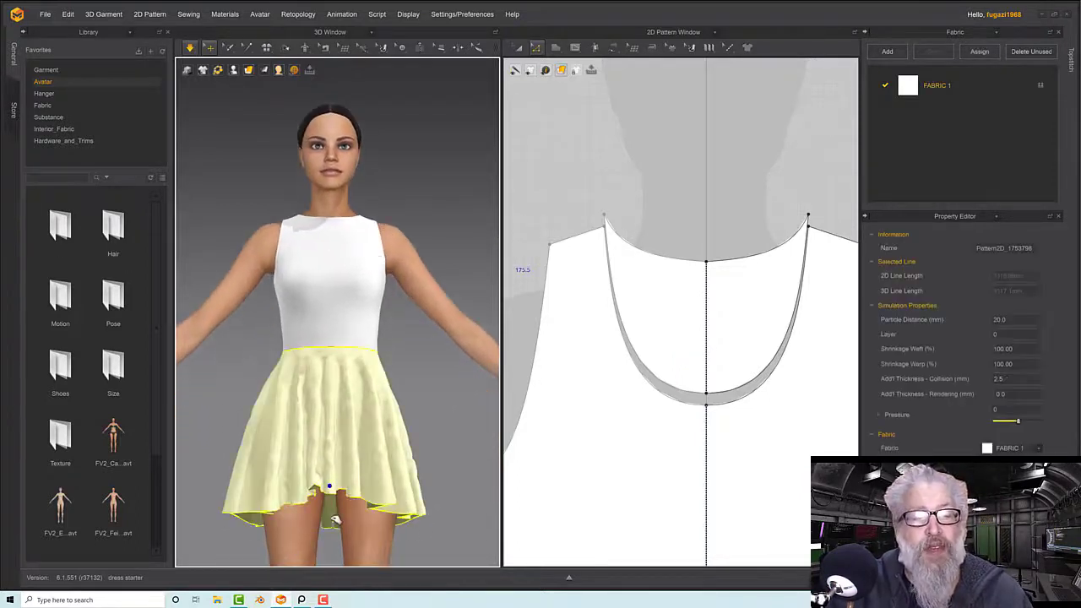
left_click_drag(305, 521, 321, 493)
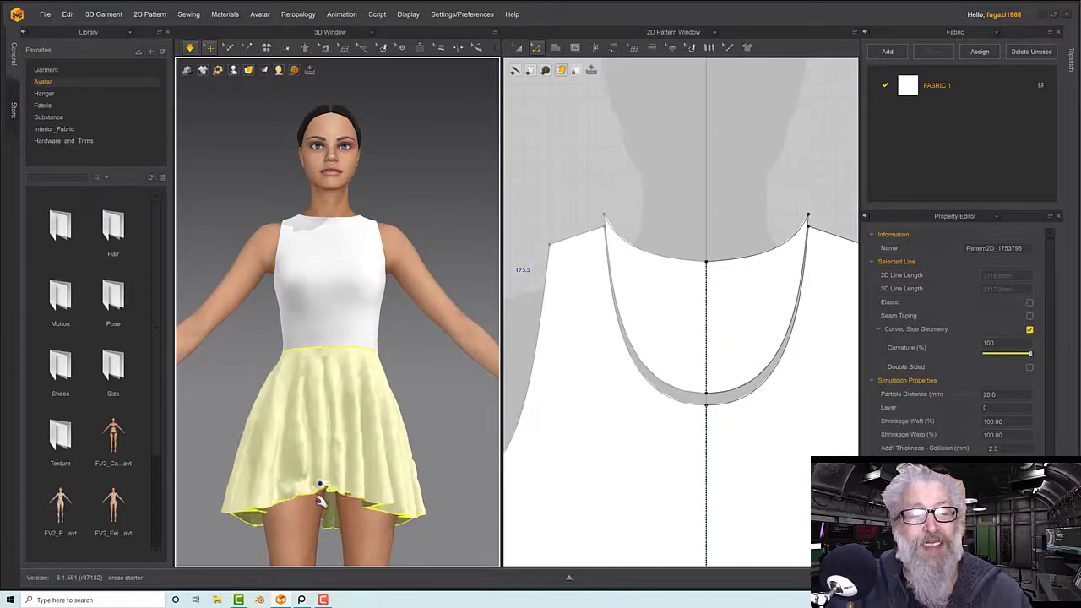
Select the scoop-shaped neckline insert on the avatar and examine its seam close up
right_click_drag(329, 380, 365, 423)
middle_click_drag(367, 424, 402, 523)
scroll(349, 326, "up", 1)
scroll(350, 328, "down", 6)
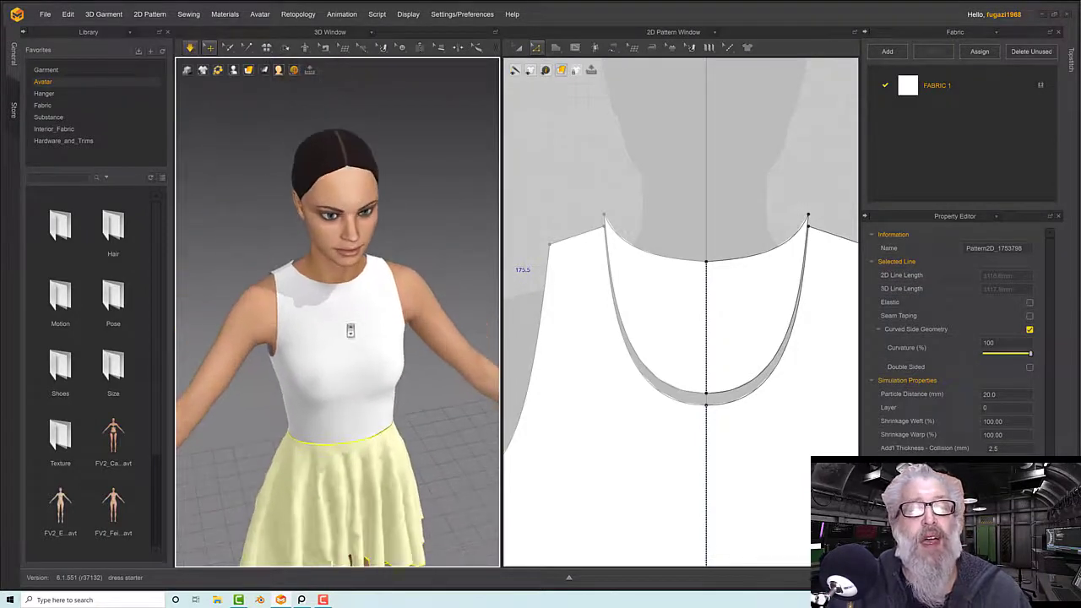
left_click(347, 301)
right_click_drag(350, 302, 379, 319)
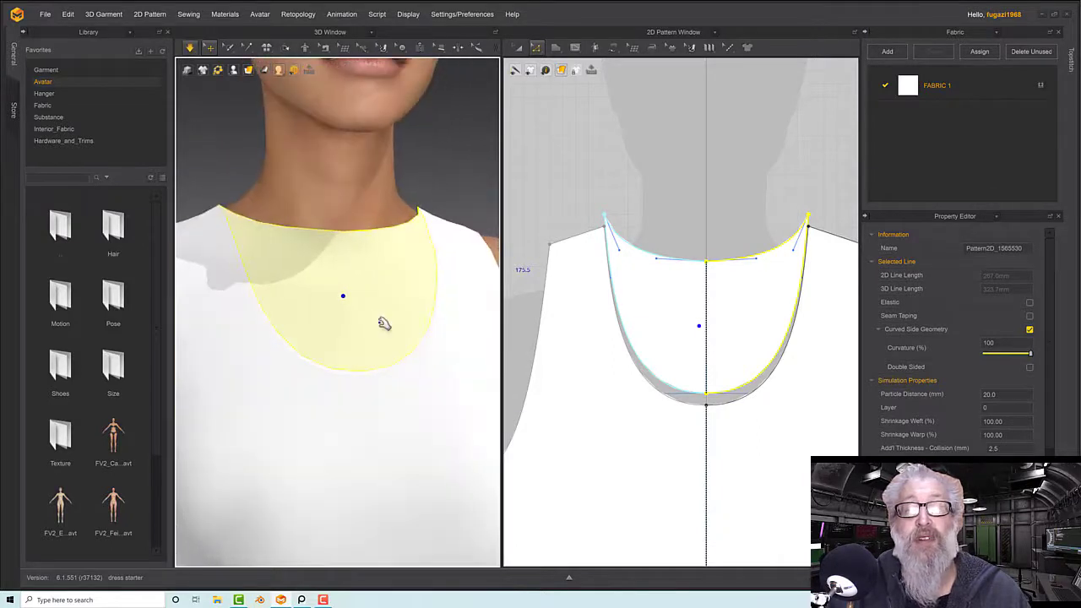
scroll(382, 326, "down", 2)
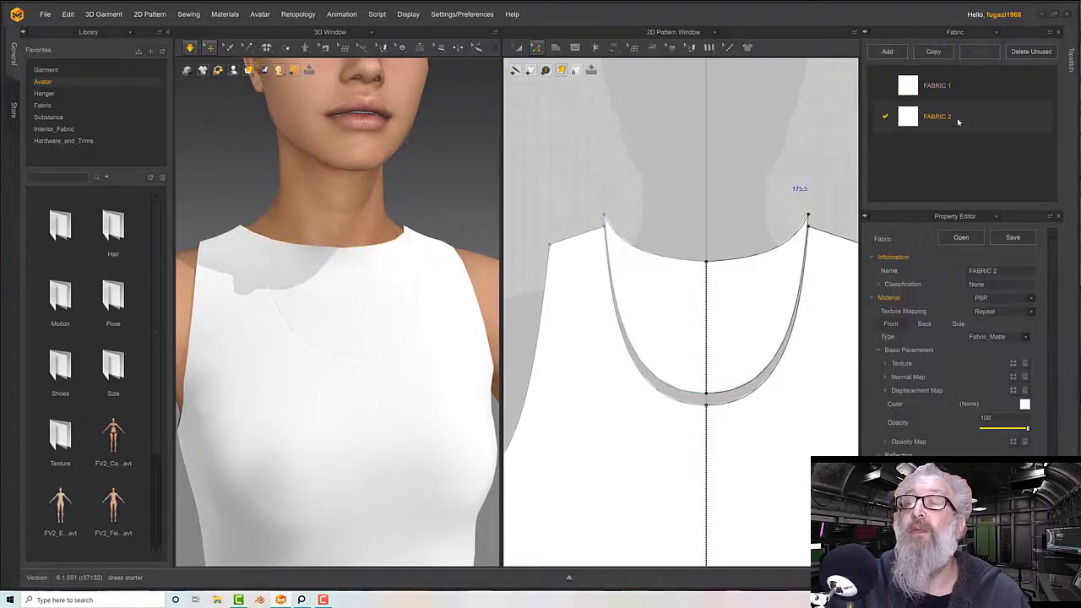
Try the Gray 2 swatch as the color of FABRIC 2 and close the palette without confirming
left_click(1025, 404)
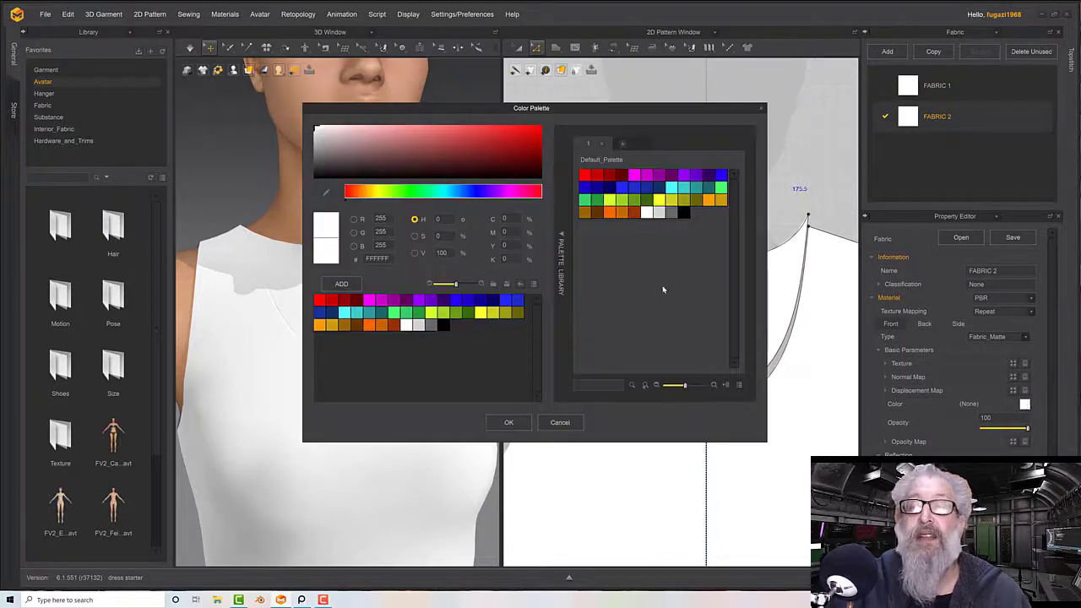
left_click(670, 213)
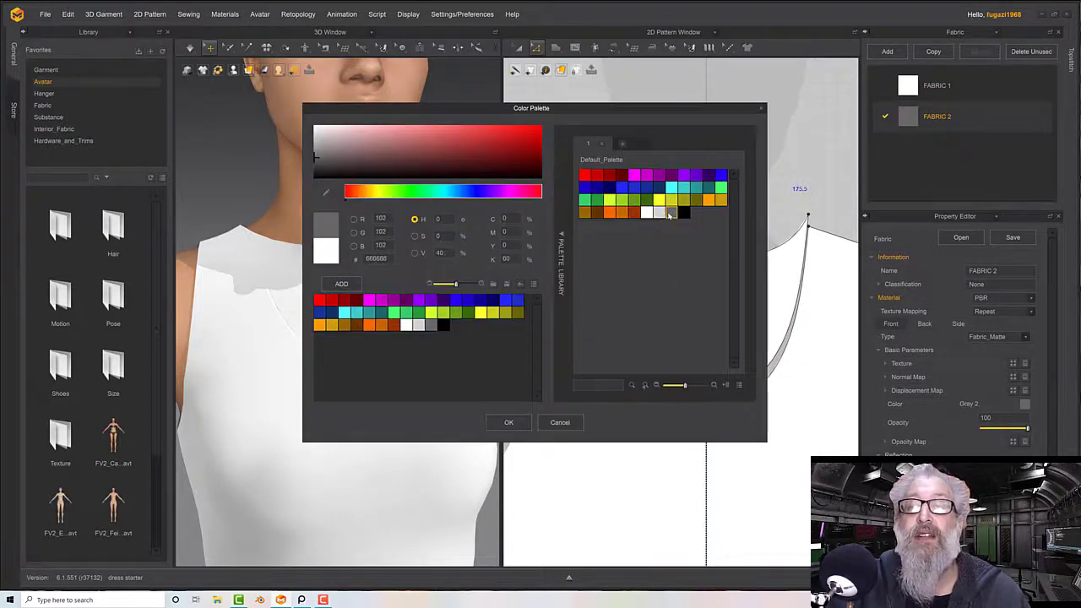
left_click(762, 110)
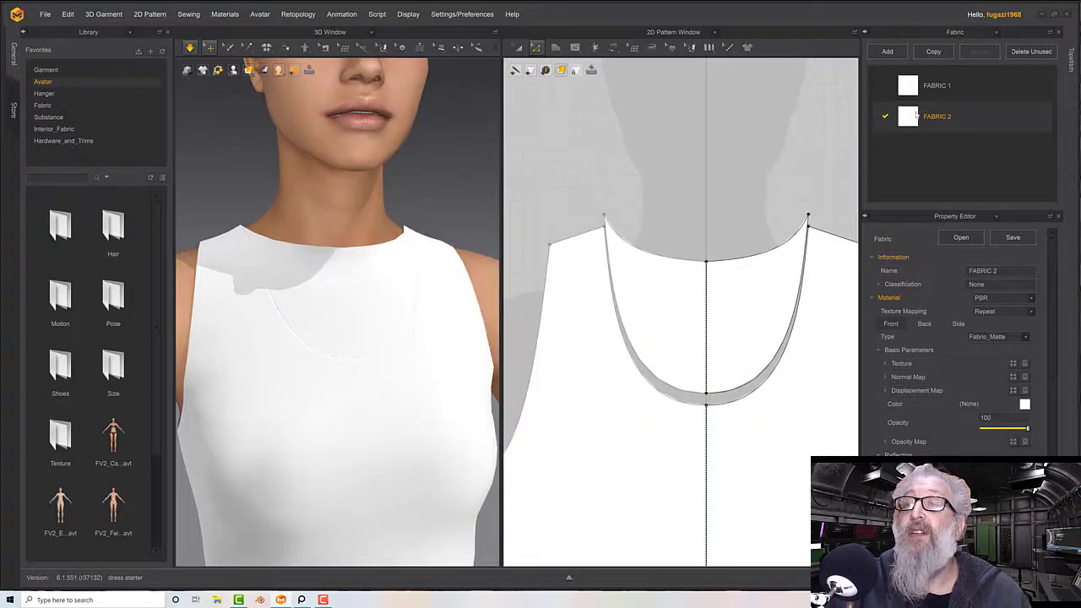
Set the color of FABRIC 2 to Gray 2 and assign the fabric to the scoop-shaped neckline insert
left_click(1024, 405)
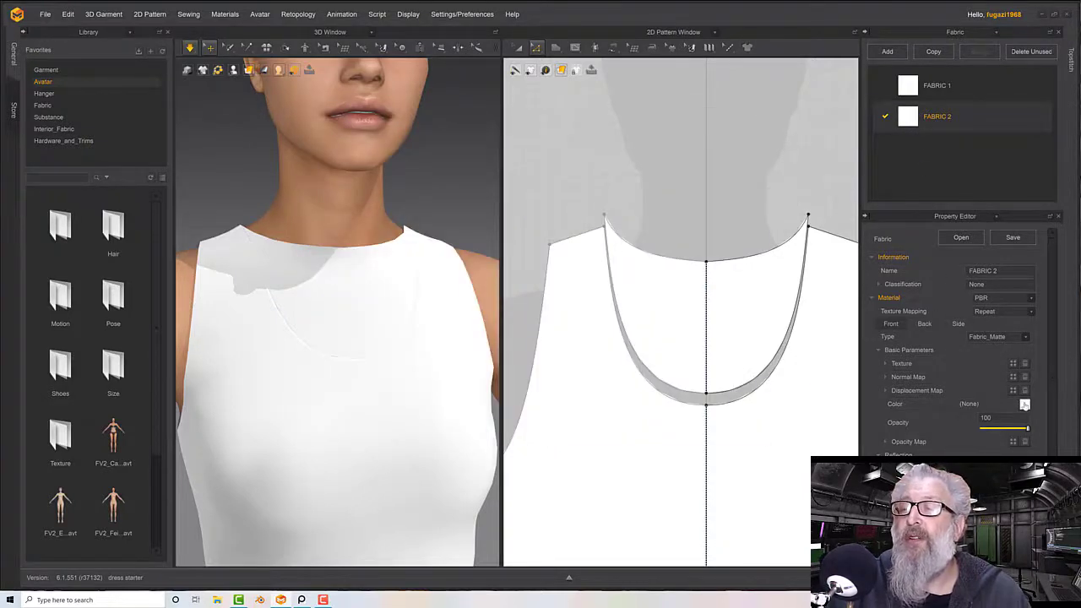
left_click(672, 213)
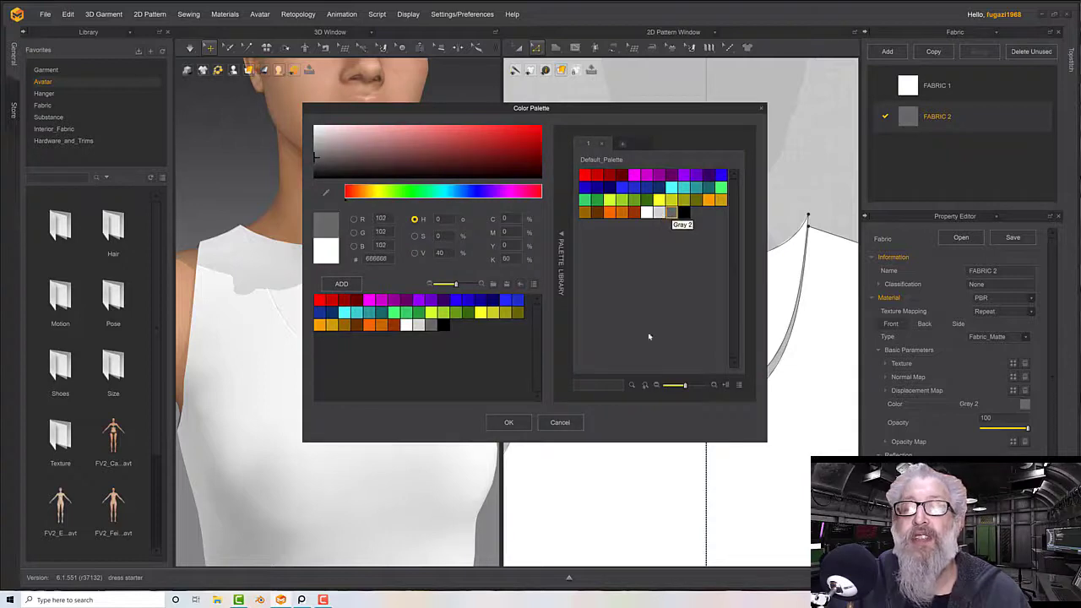
left_click(509, 422)
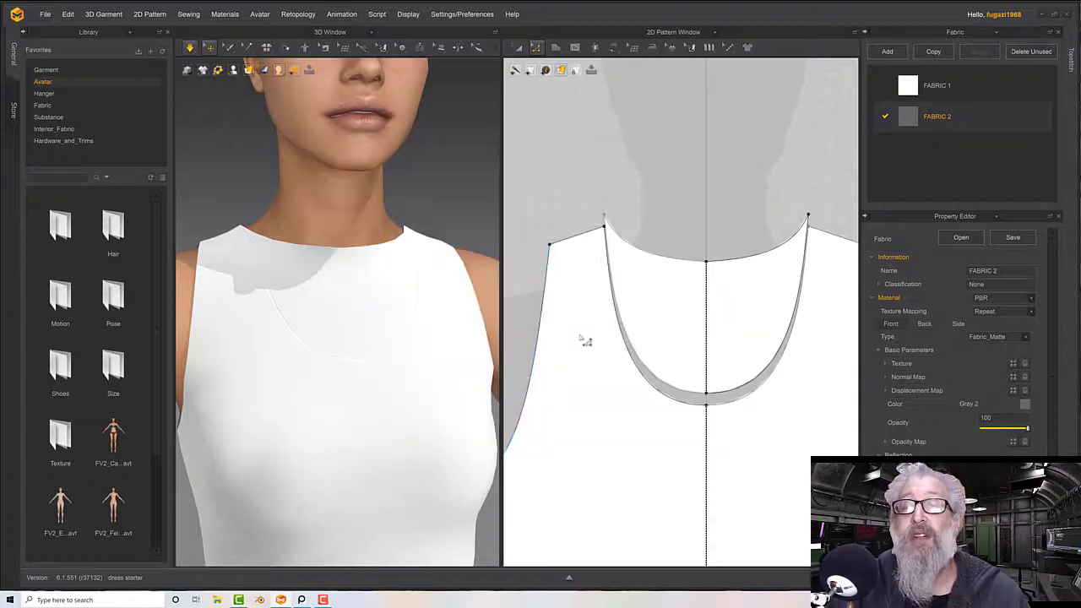
left_click(765, 281)
Examine the gray neckline insert on the avatar from the front and from the side
scroll(353, 322, "down", 6)
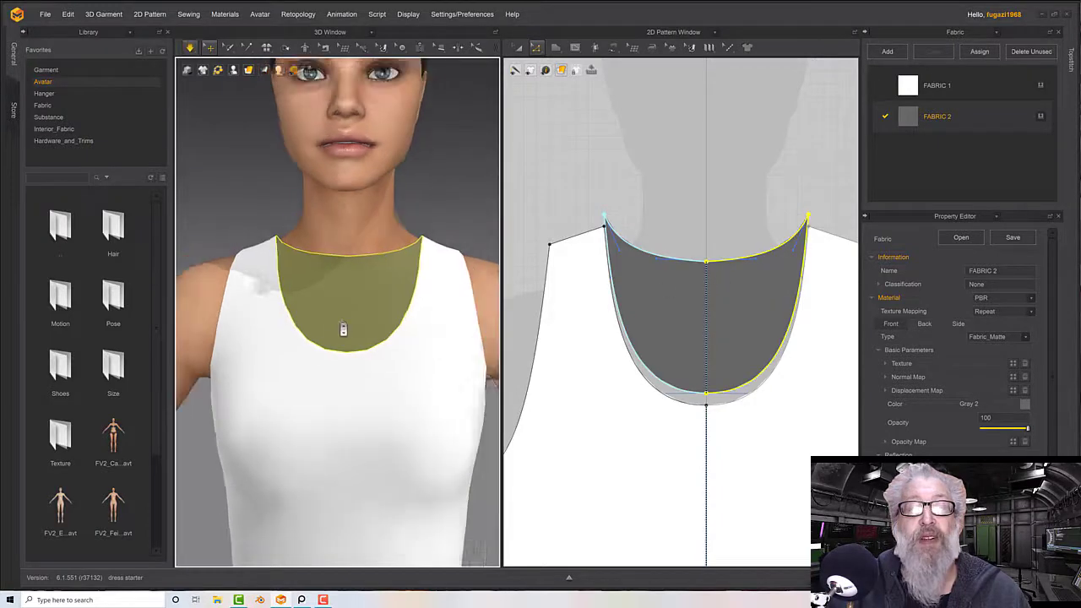
scroll(345, 330, "down", 3)
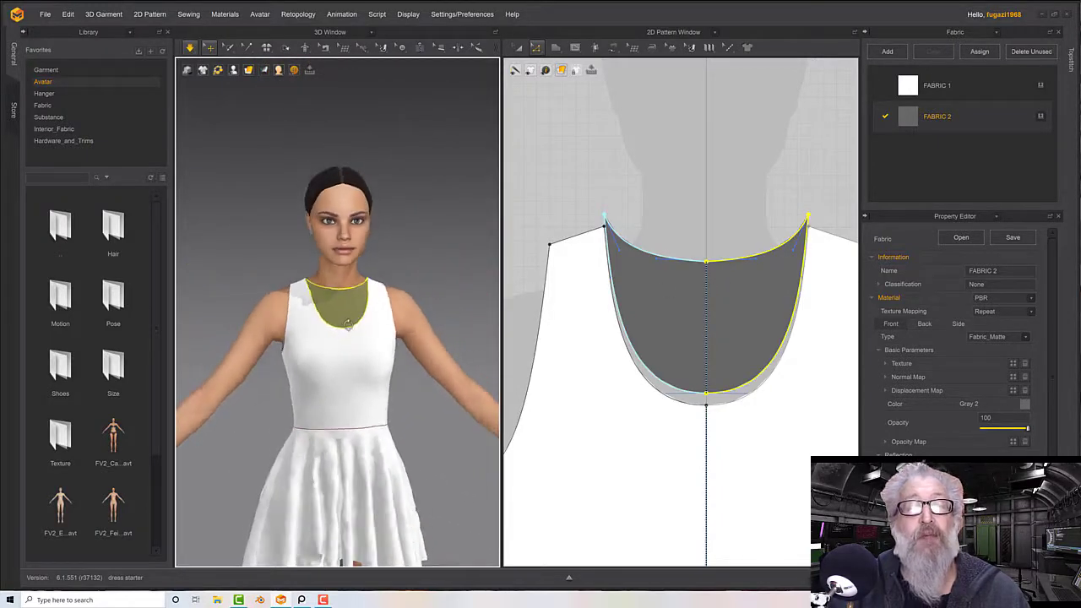
middle_click_drag(344, 331, 351, 309)
right_click_drag(351, 308, 368, 330)
scroll(354, 305, "up", 5)
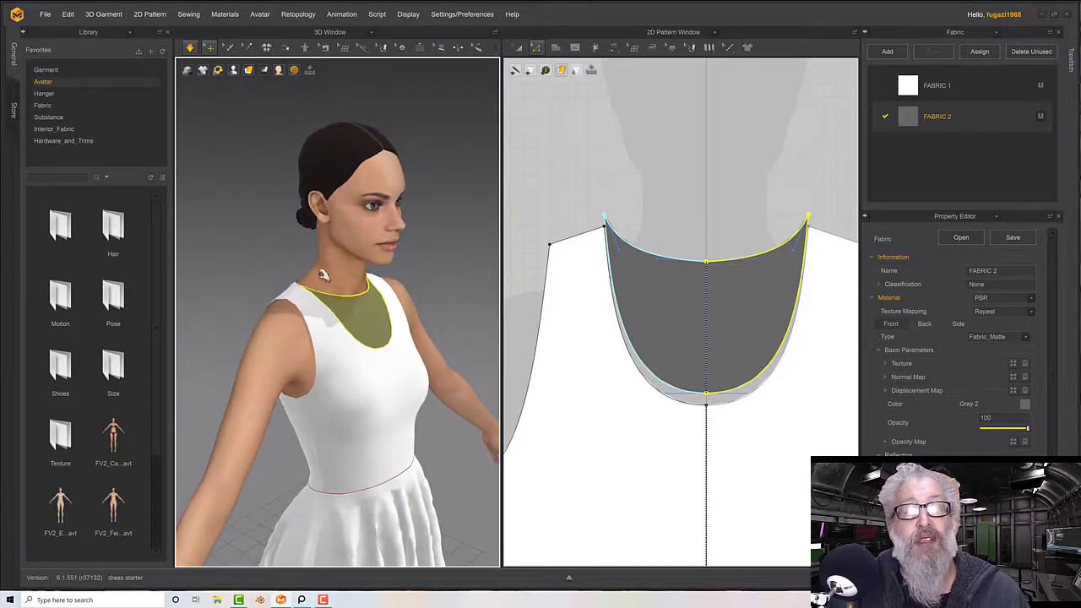
mouse_move(323, 274)
right_mouse_down()
mouse_move(270, 281)
mouse_move(334, 289)
right_mouse_up()
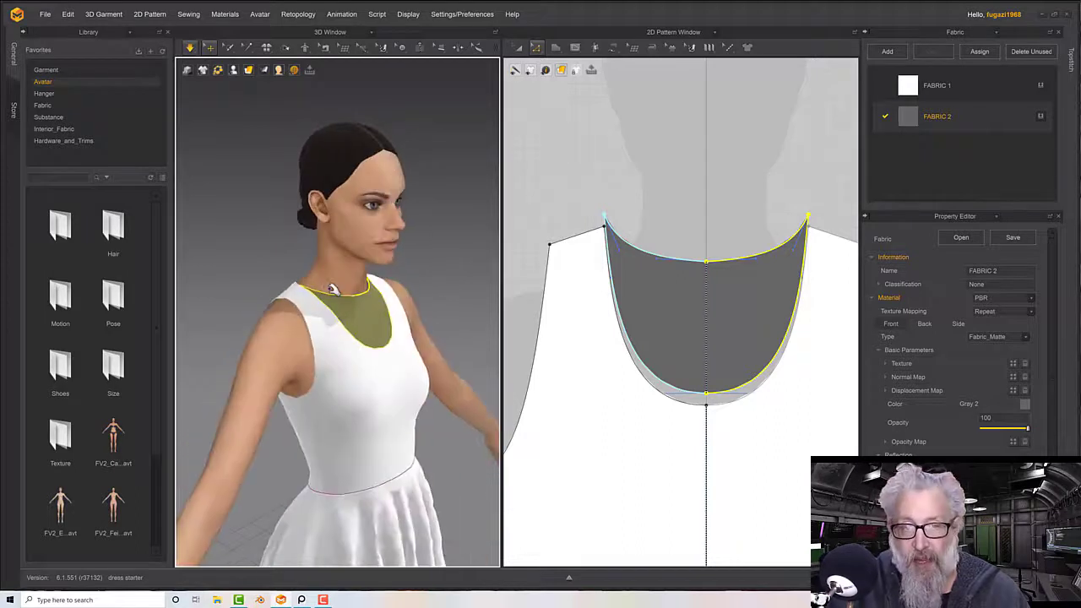
Move the neckline insert piece up, away from the front bodice, in the 2D pattern layout
scroll(372, 359, "up", 3)
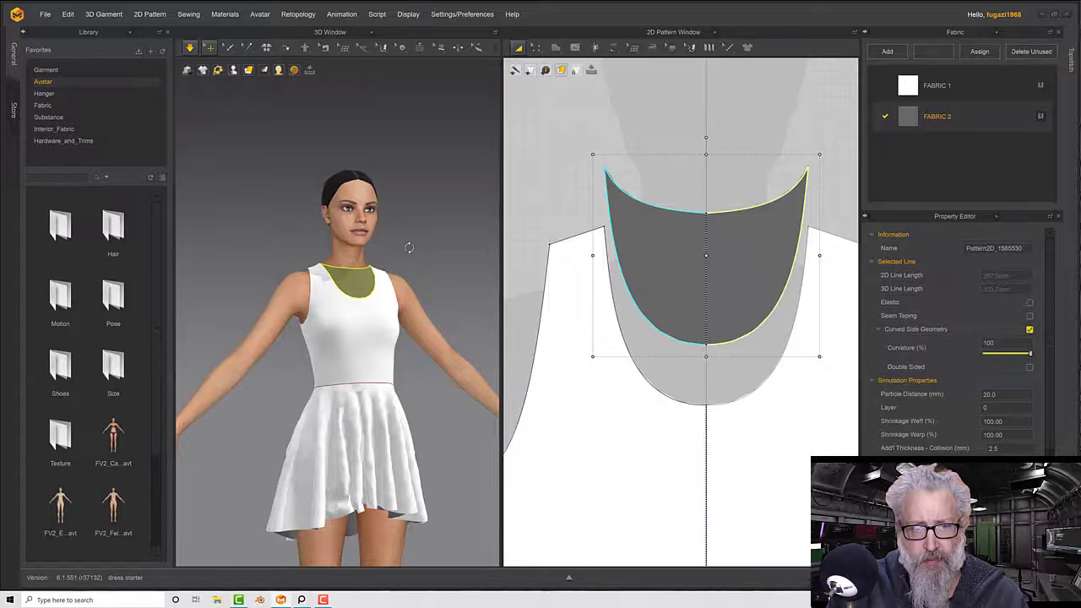
right_click_drag(410, 242, 328, 265)
scroll(340, 286, "down", 5)
middle_click_drag(329, 265, 338, 322)
right_click_drag(337, 322, 326, 297)
scroll(652, 254, "down", 4)
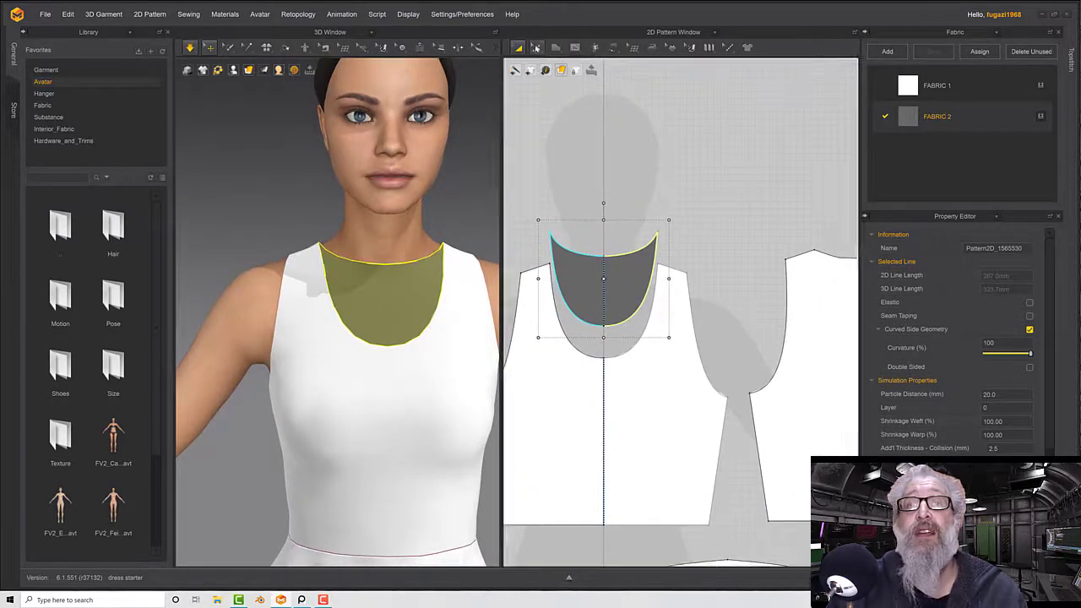
Select the neckline segment of the back bodice with Edit Pattern and examine its curve close up
left_click(536, 48)
scroll(722, 216, "down", 2)
scroll(718, 220, "up", 2)
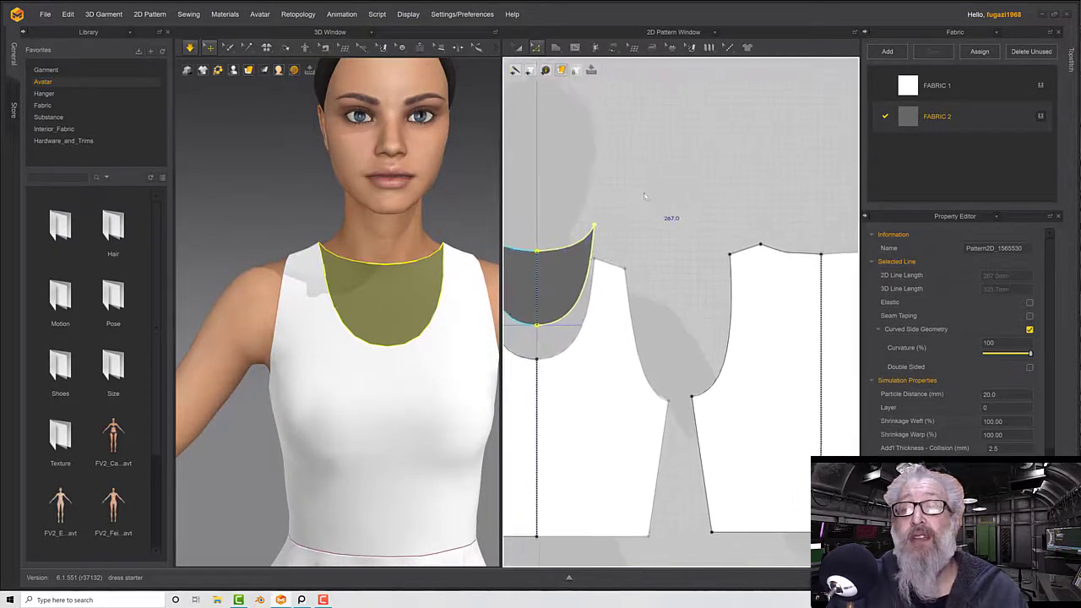
left_click(796, 247)
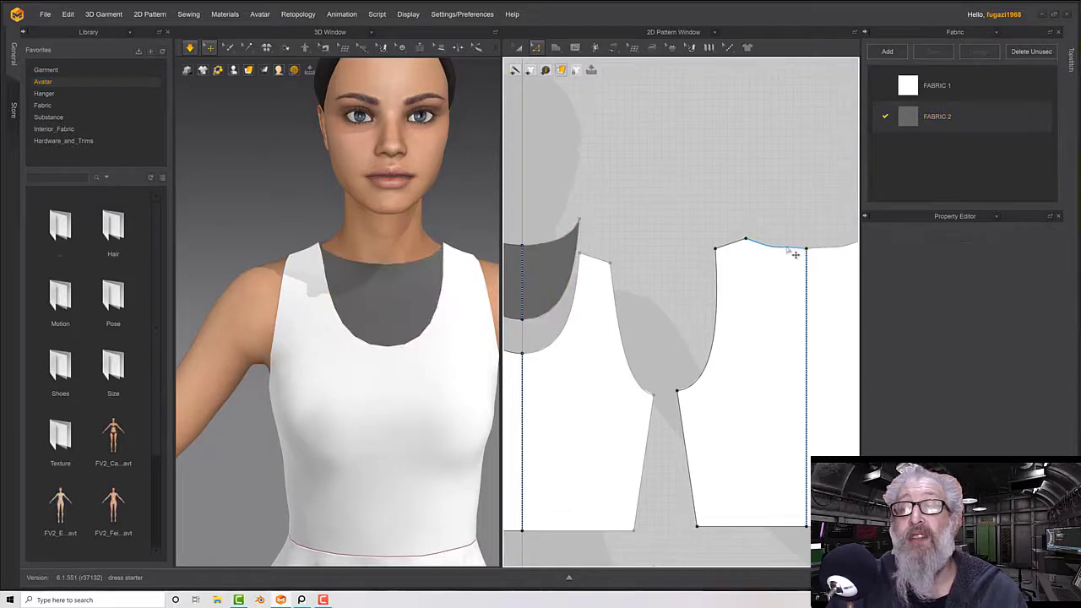
scroll(791, 253, "up", 2)
scroll(790, 255, "up", 2)
middle_click_drag(780, 263, 683, 274)
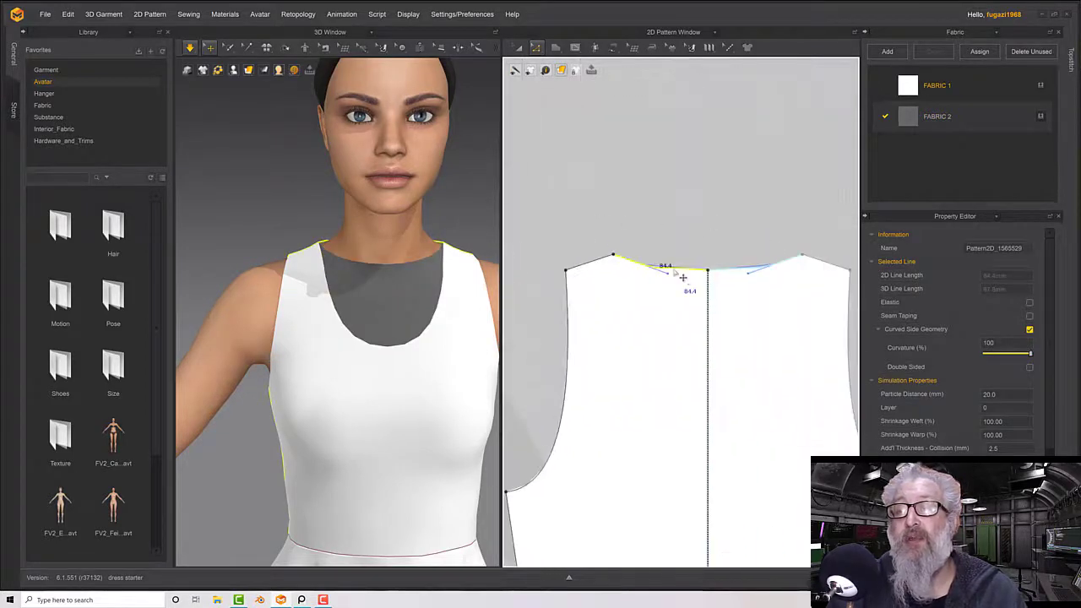
scroll(681, 275, "down", 2)
scroll(678, 273, "up", 1)
scroll(680, 276, "up", 3)
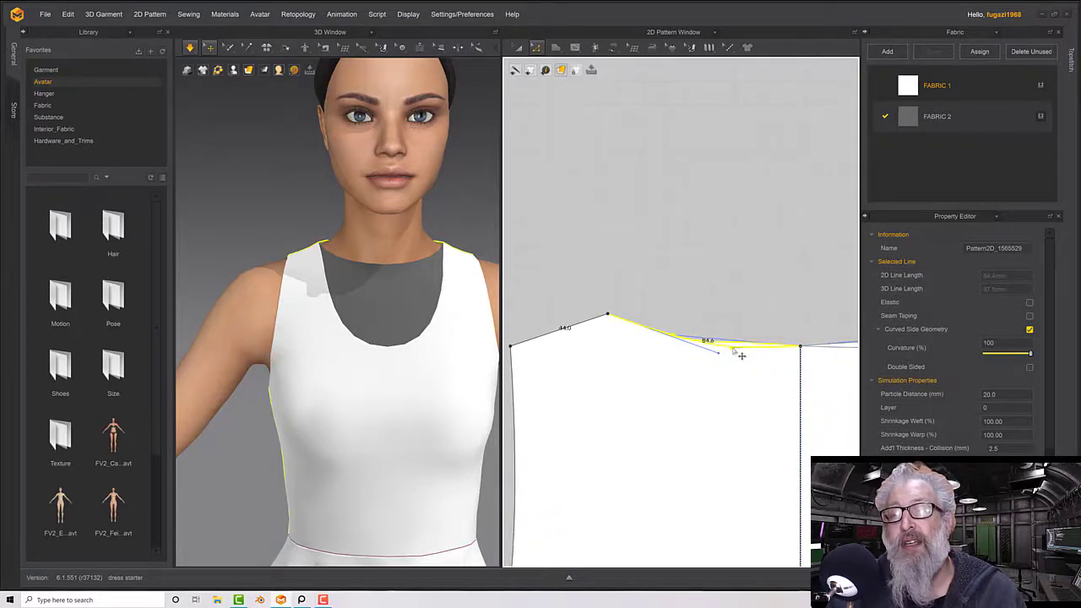
Try to adjust the back bodice's neckline curve and shift its segment upward while checking the back of the avatar
left_click(728, 347)
left_click(723, 321)
right_click_drag(456, 320, 343, 318)
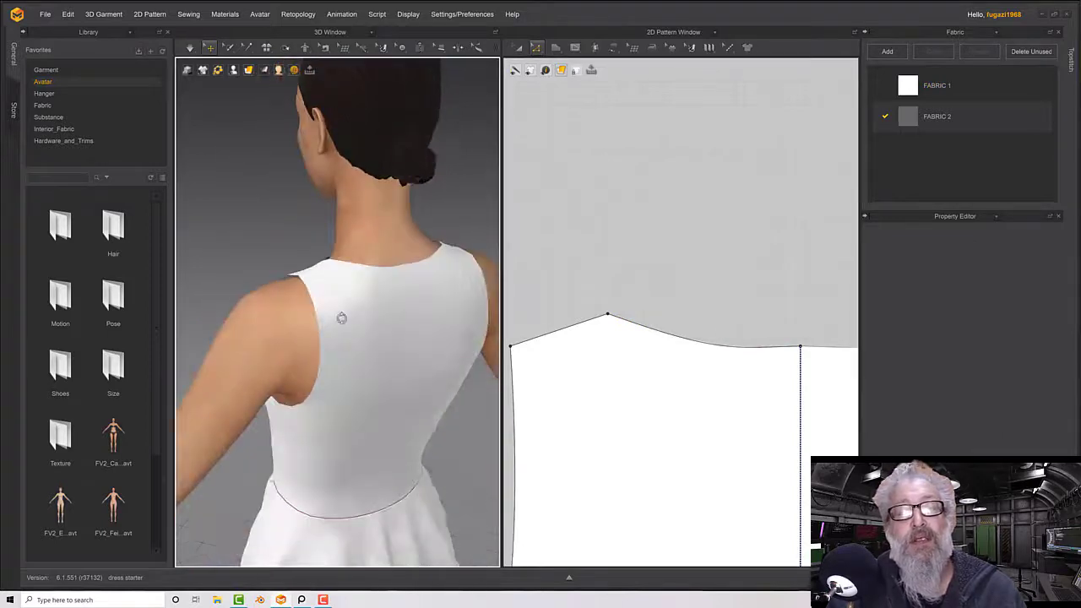
left_click(740, 355)
left_click(741, 352)
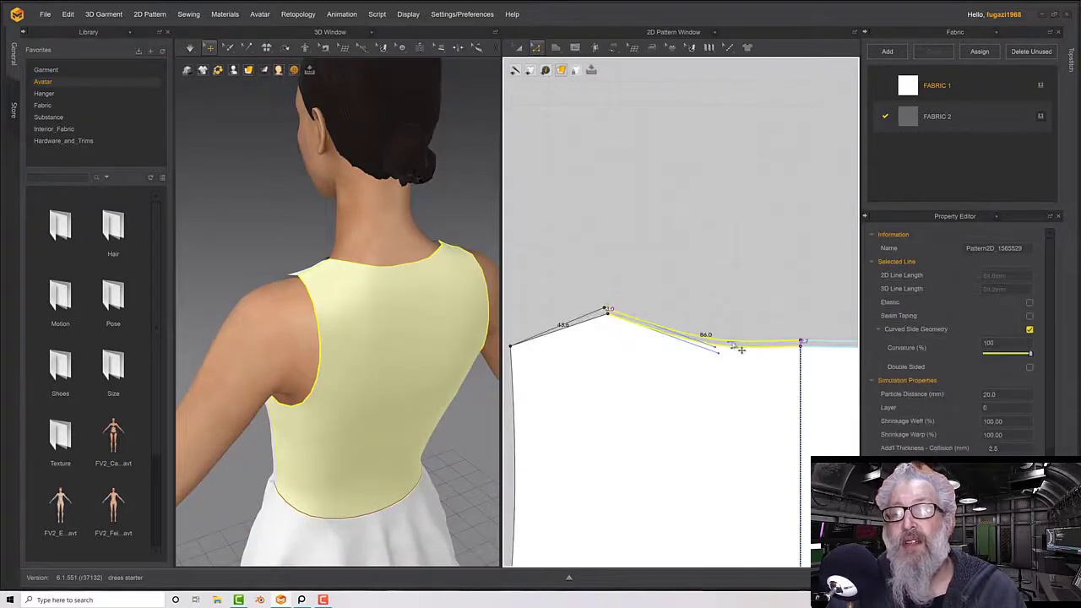
left_click(742, 321)
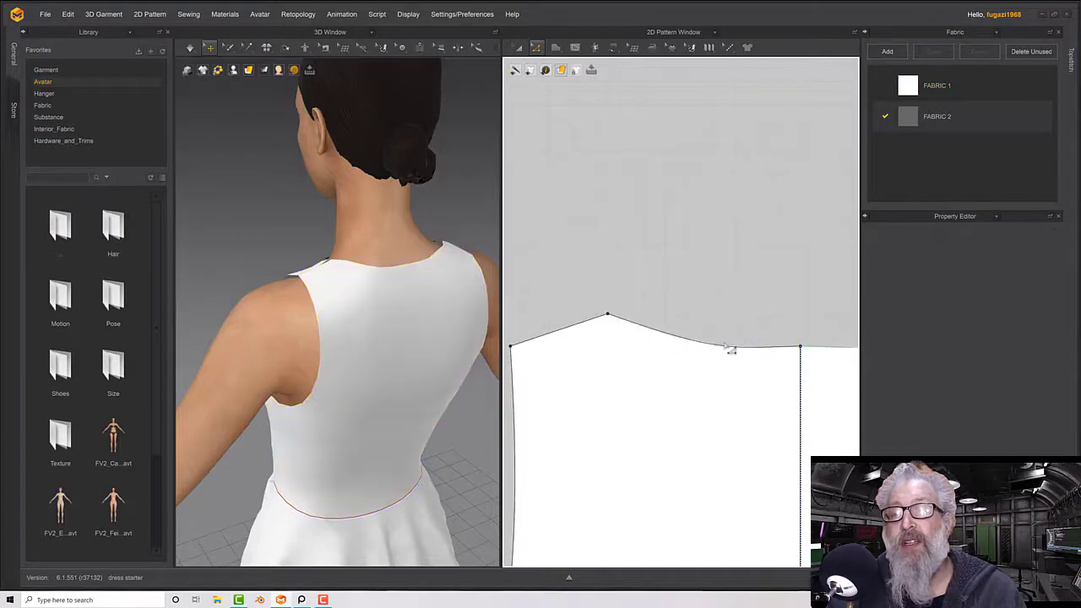
Try to deepen the back neckline by pulling its center curve handle down, and restore the original curve
left_click(802, 352)
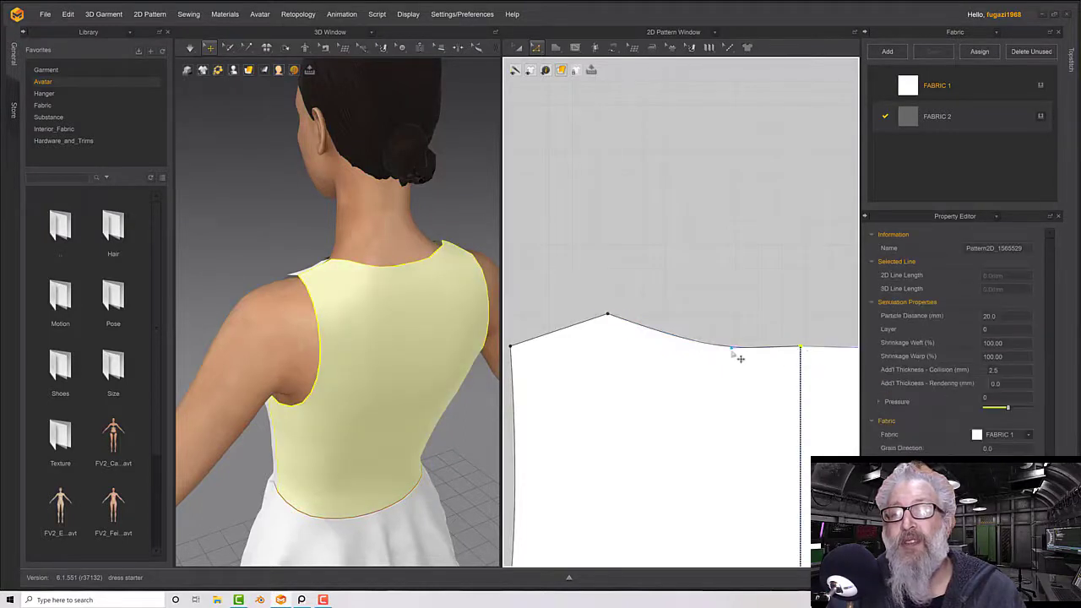
left_click_drag(732, 350, 730, 383)
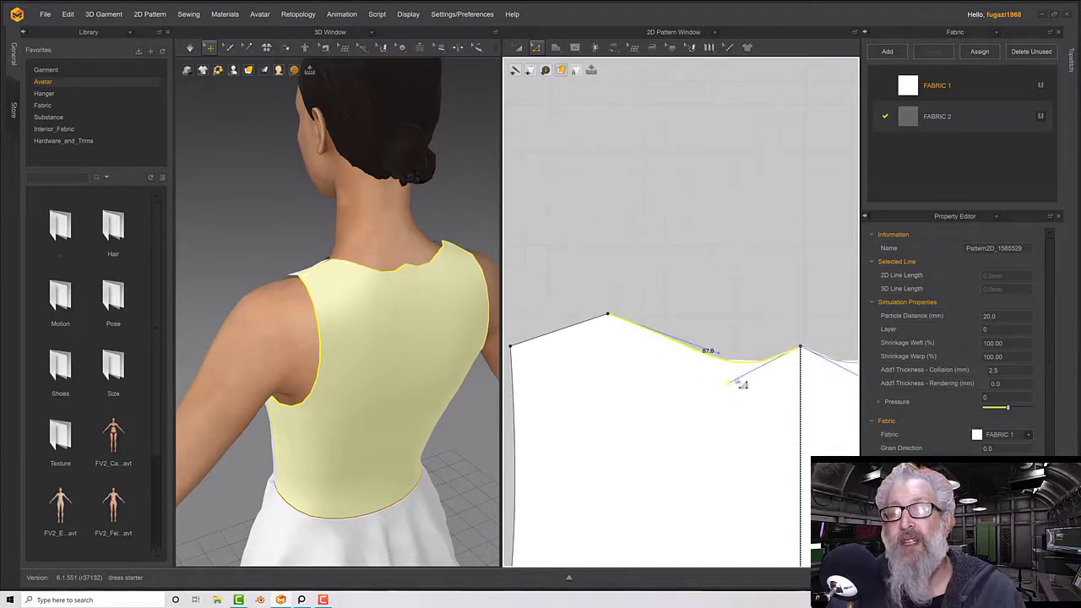
left_click_drag(735, 389, 720, 350)
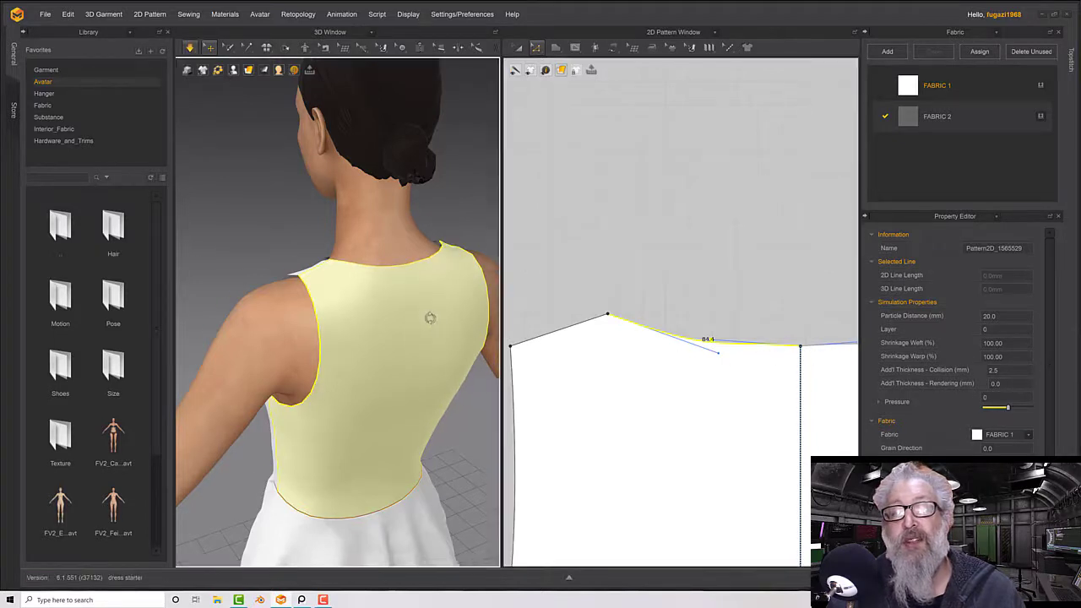
right_click_drag(430, 316, 442, 319)
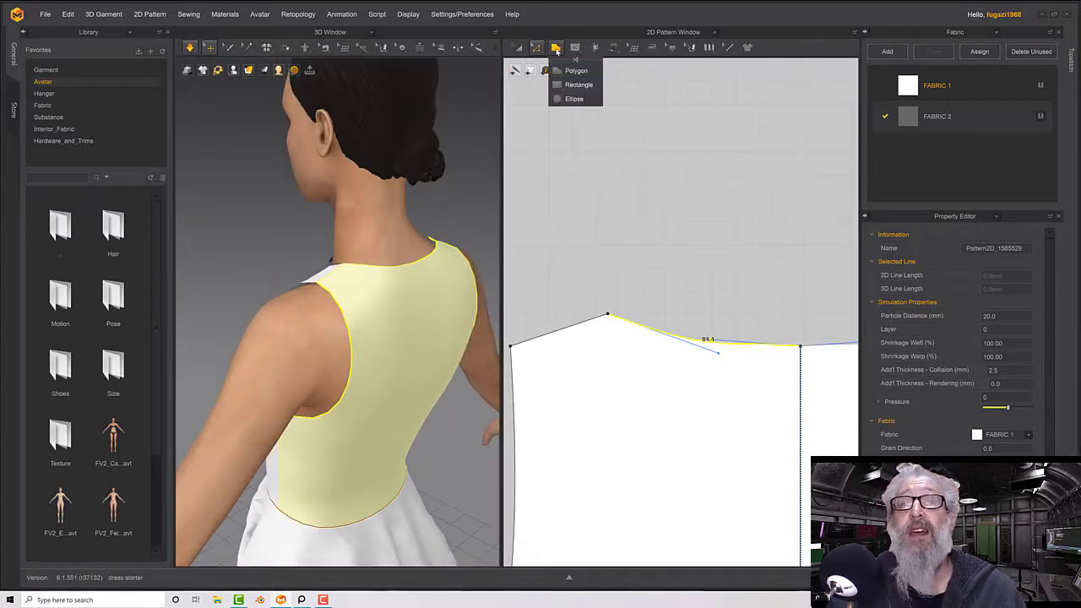
Reselect the back neckline segment and inspect the neck opening around the avatar from front and back
left_click(734, 300)
left_click(728, 349)
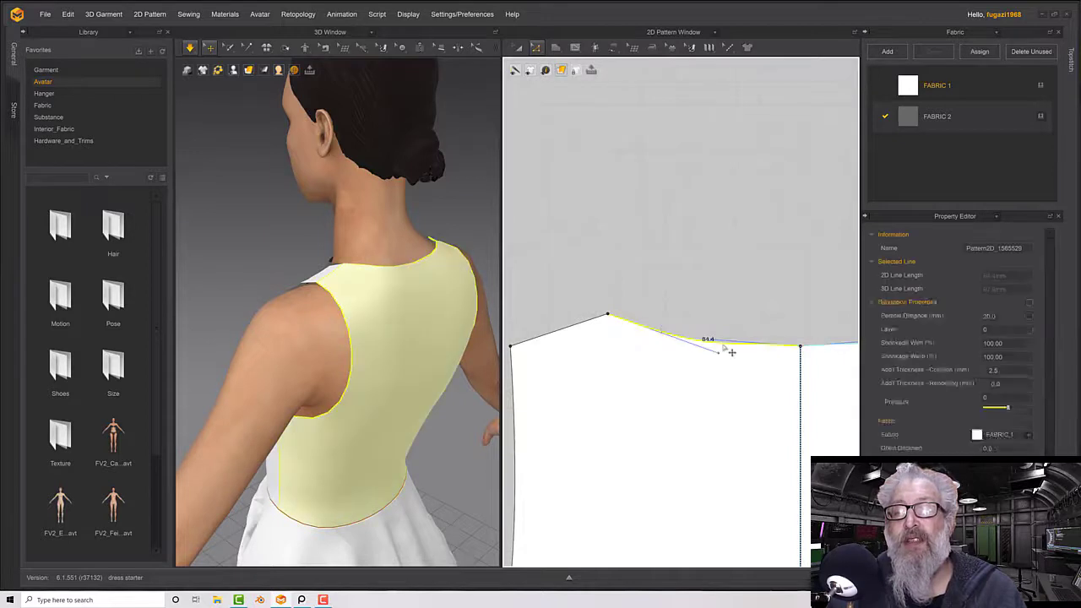
right_click_drag(464, 314, 554, 312)
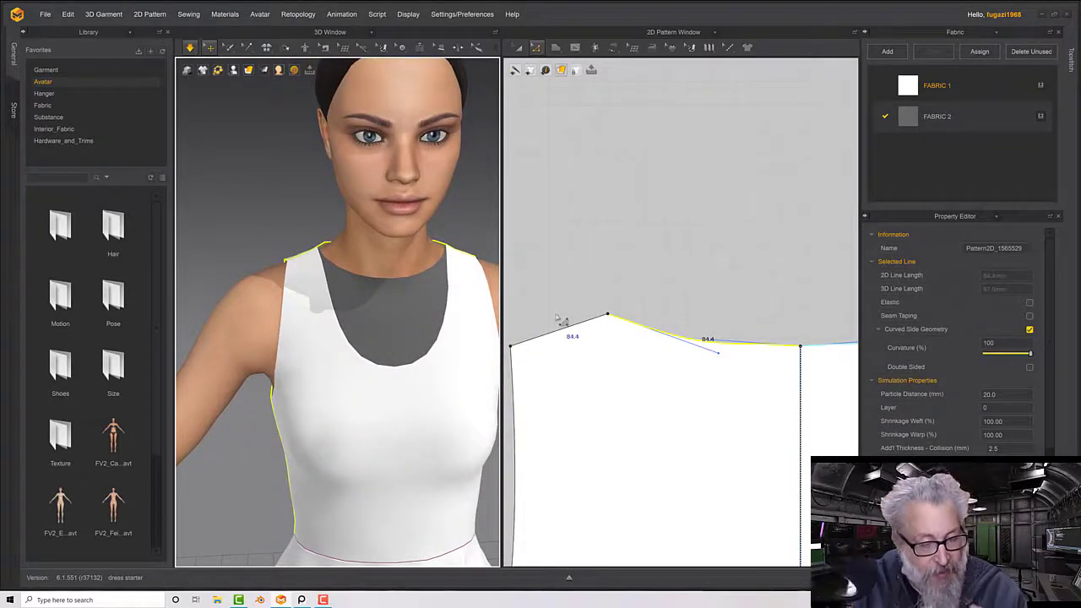
scroll(603, 214, "up", 3)
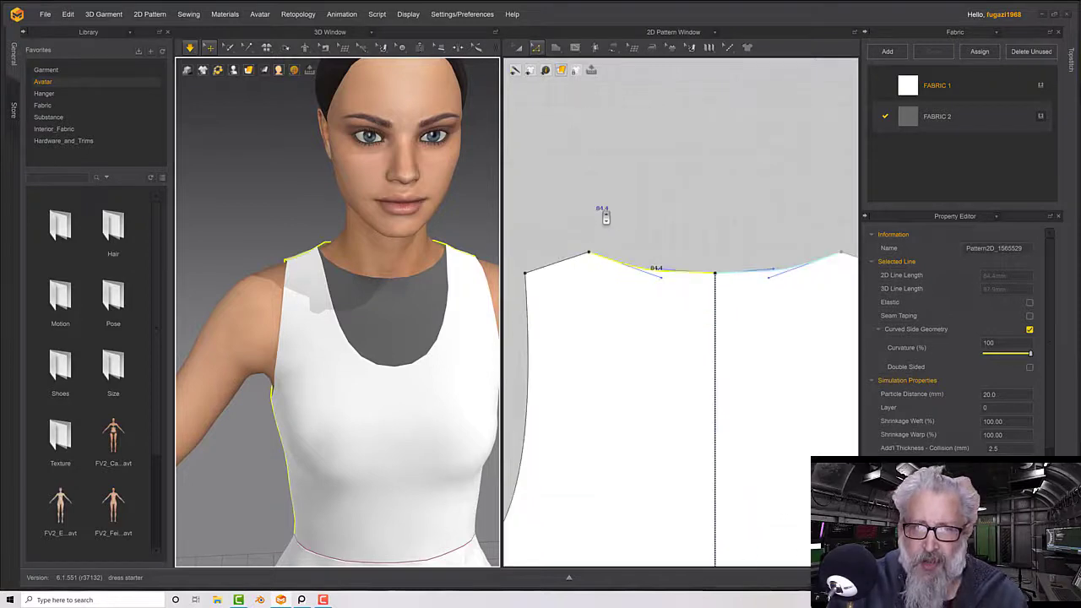
scroll(603, 215, "down", 5)
scroll(650, 262, "up", 4)
scroll(654, 262, "up", 3)
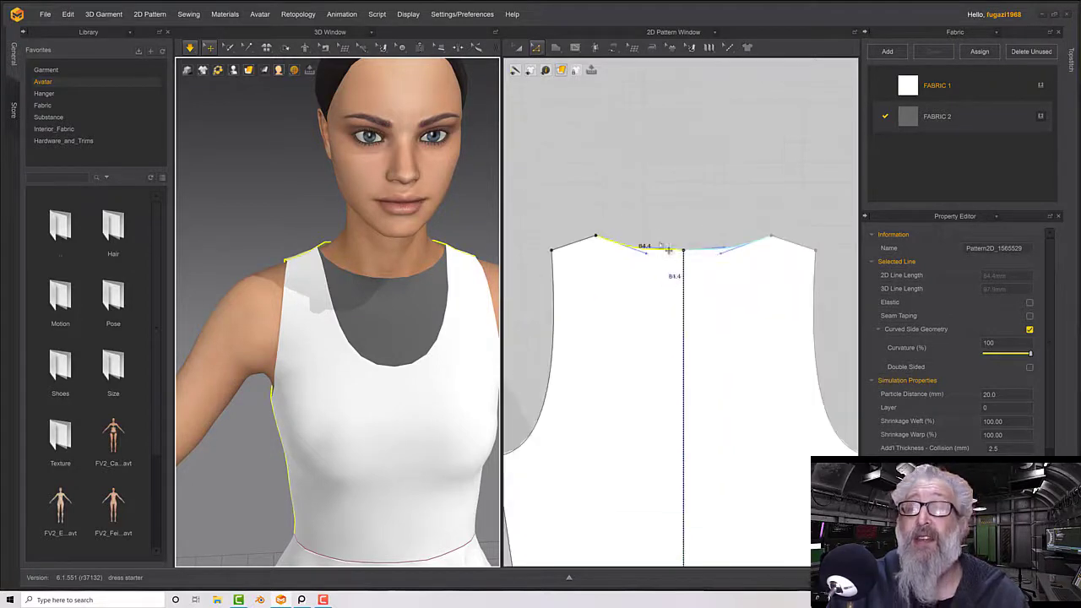
middle_click_drag(659, 237, 668, 273)
right_click_drag(413, 249, 680, 266)
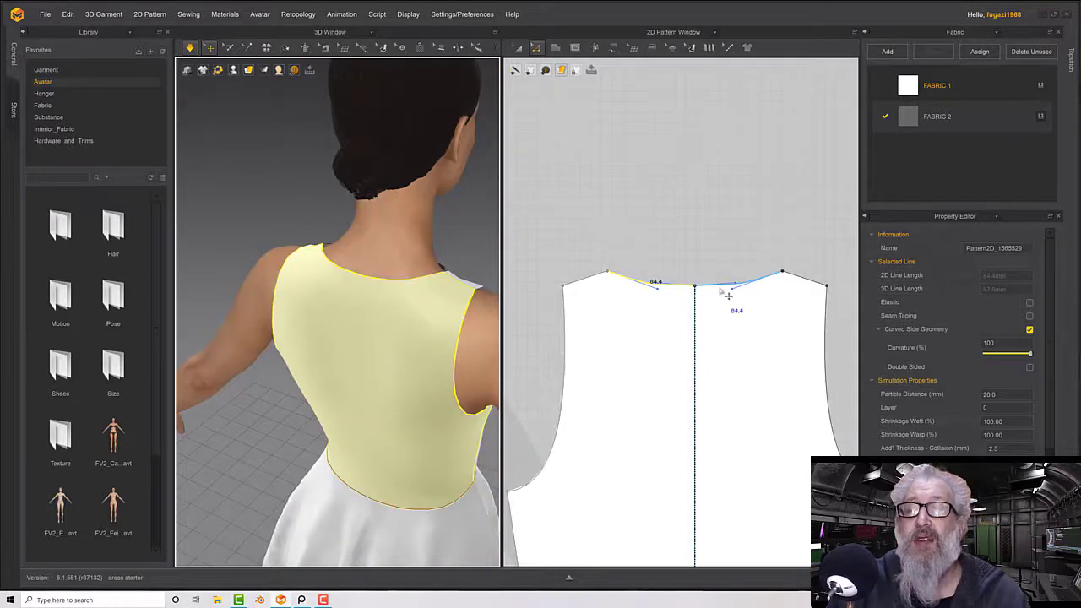
Select the upper neckline curve of the front insert with Edit Pattern and check its 2D line length
scroll(722, 267, "up", 3)
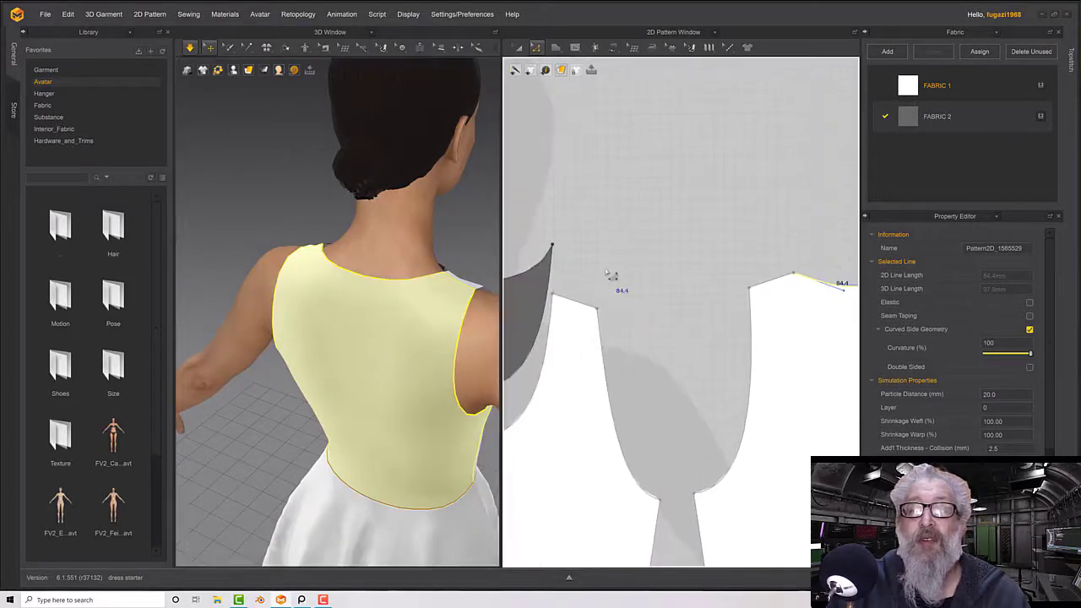
scroll(611, 278, "down", 3)
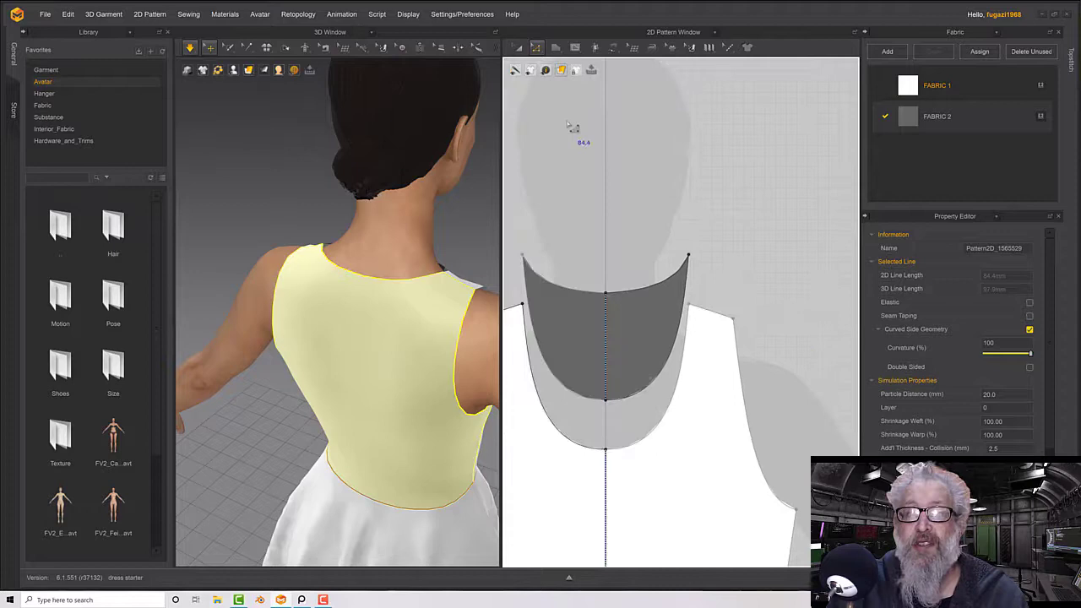
right_click(600, 198)
left_click(642, 141)
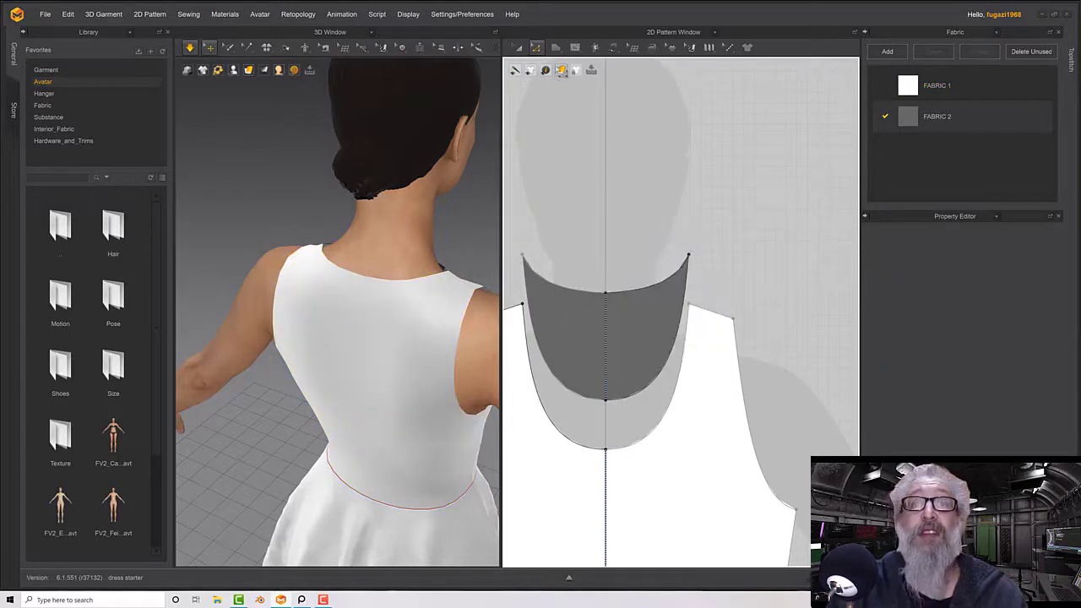
left_click(556, 47)
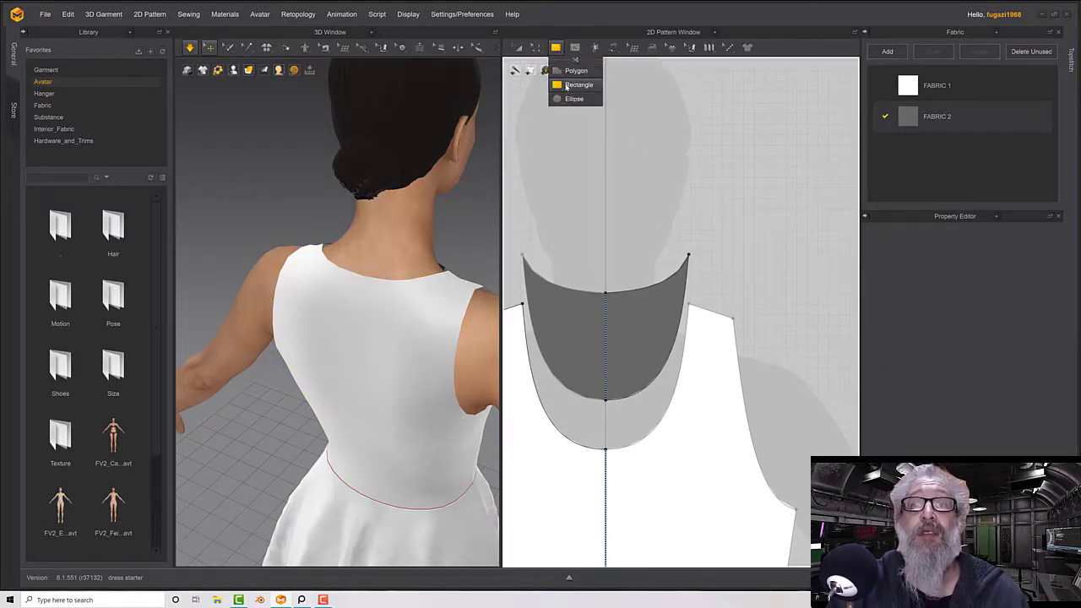
left_click(567, 86)
left_click(536, 47)
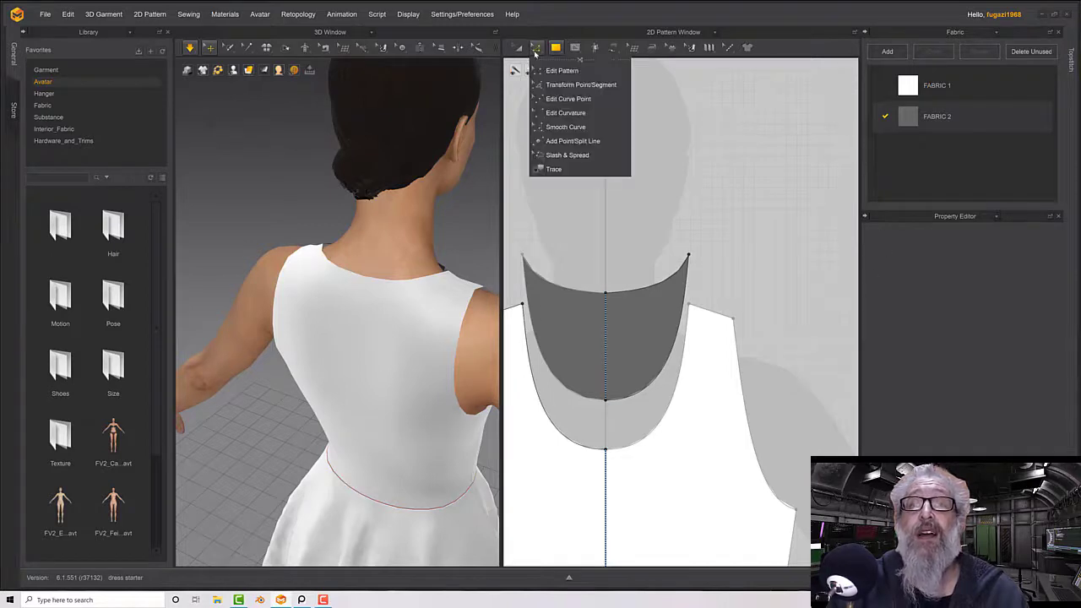
left_click(558, 70)
left_click(570, 286)
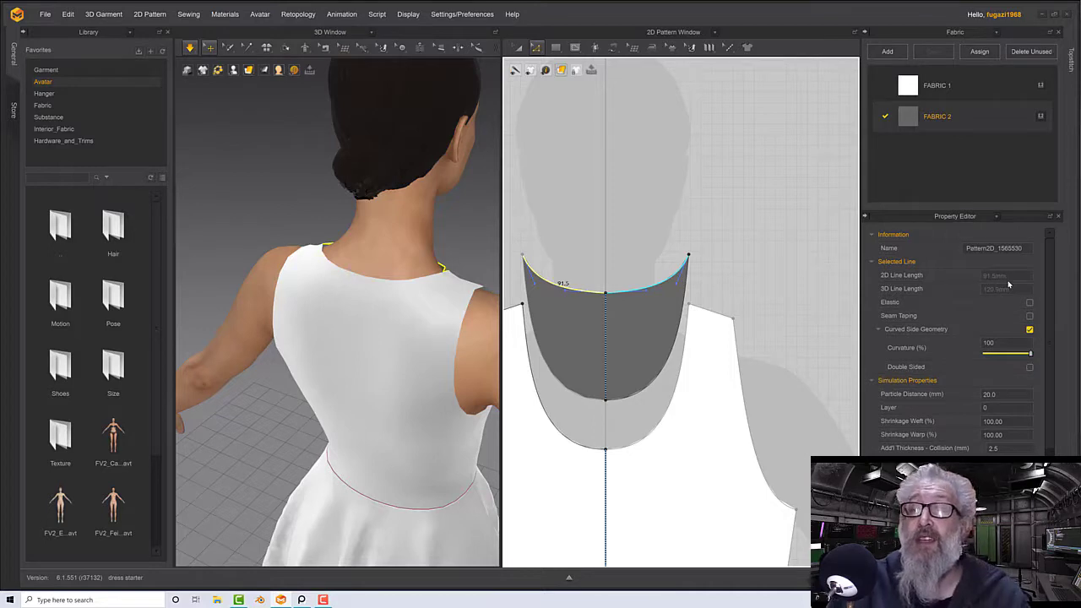
Create a rectangle pattern 183 mm wide and 40 mm high above the front neckline insert
left_click(556, 48)
left_click(572, 84)
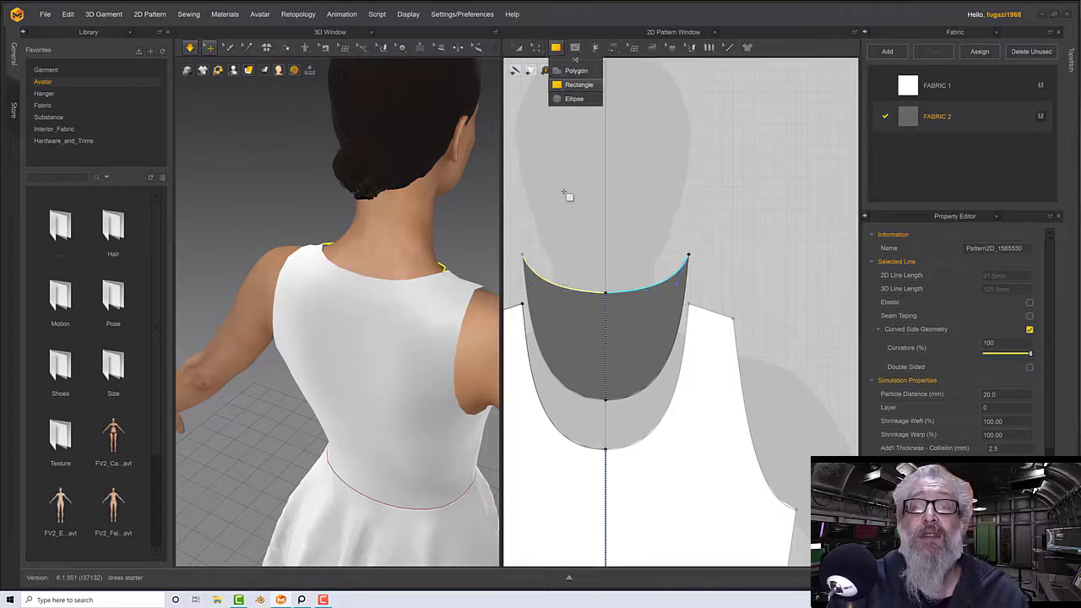
left_click(565, 191)
type("162")
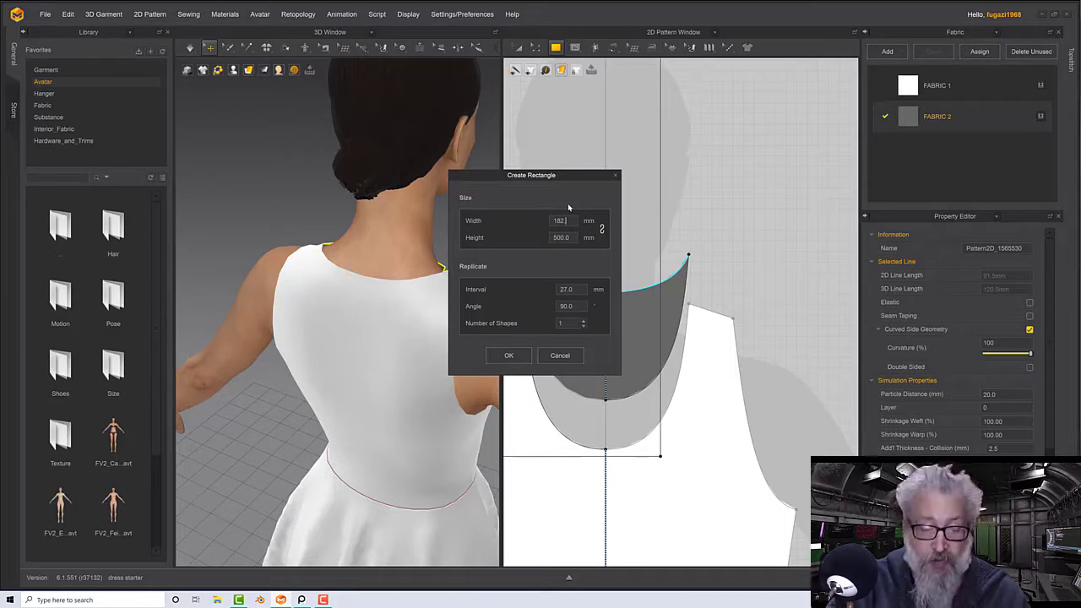
key("BackSpace")
type("3")
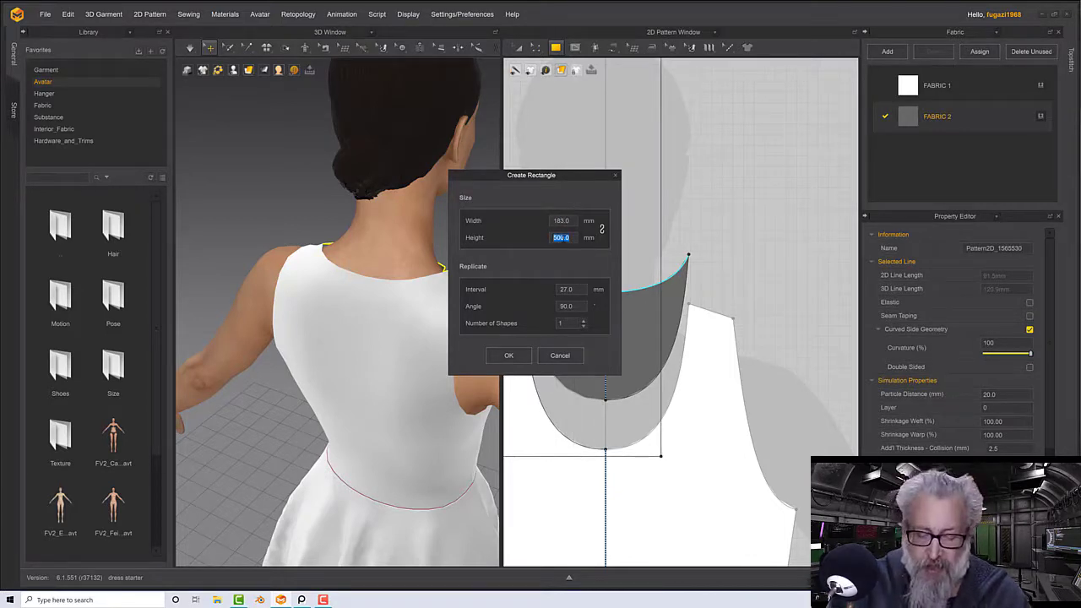
type("40")
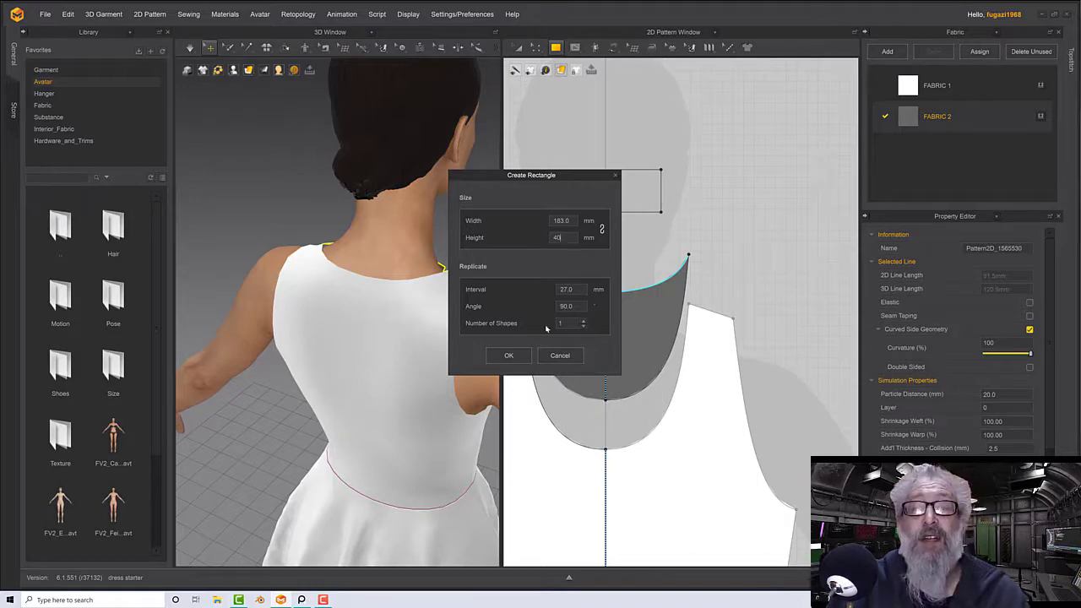
left_click(508, 355)
right_click_drag(440, 288, 394, 271)
middle_click_drag(607, 250, 645, 265)
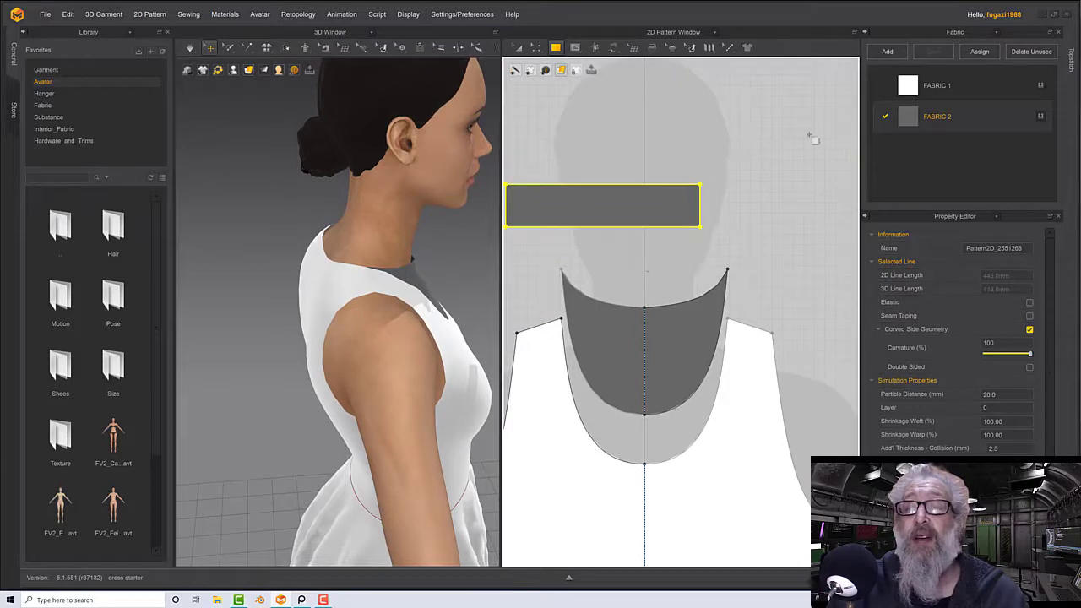
left_click_drag(916, 126, 717, 198)
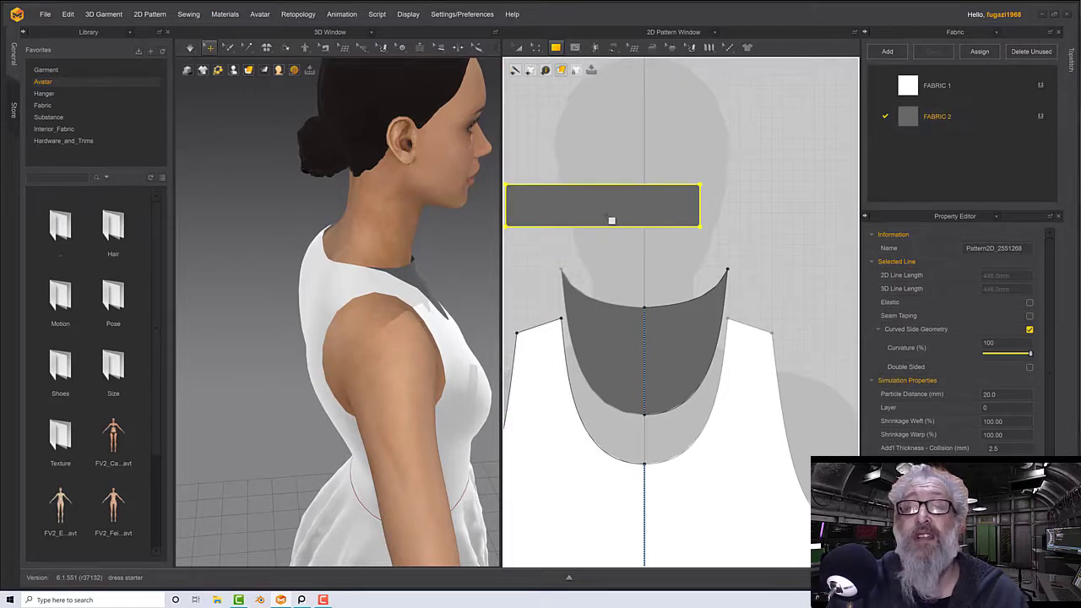
Select the back bodice's neckline curve with Edit Pattern and check its 2D line length
right_click_drag(612, 220, 652, 218)
right_click_drag(420, 281, 390, 271)
scroll(587, 271, "down", 3)
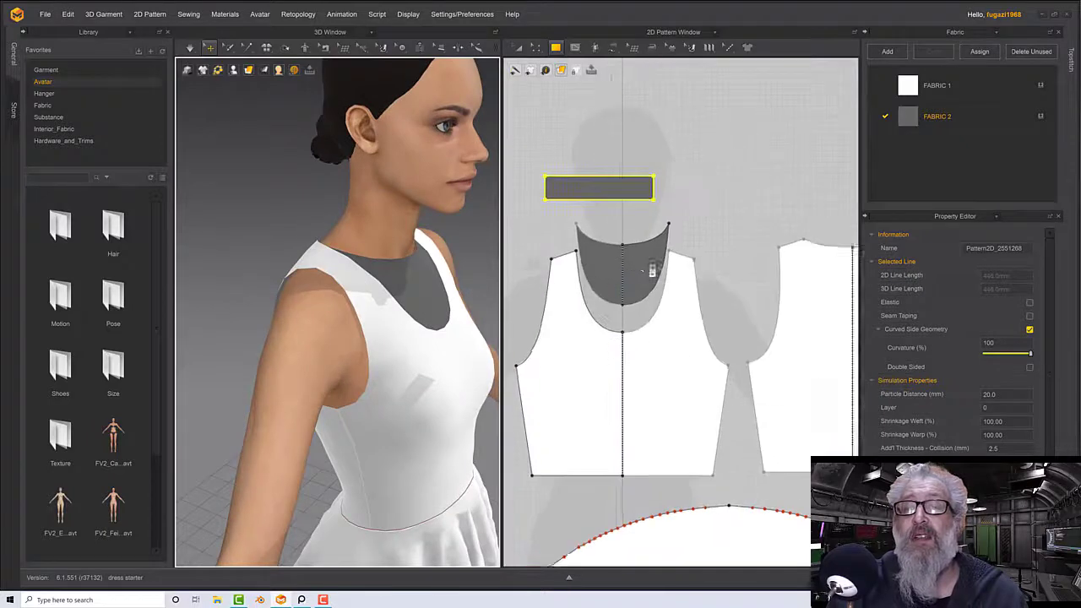
middle_click_drag(680, 182, 615, 192)
left_click(536, 49)
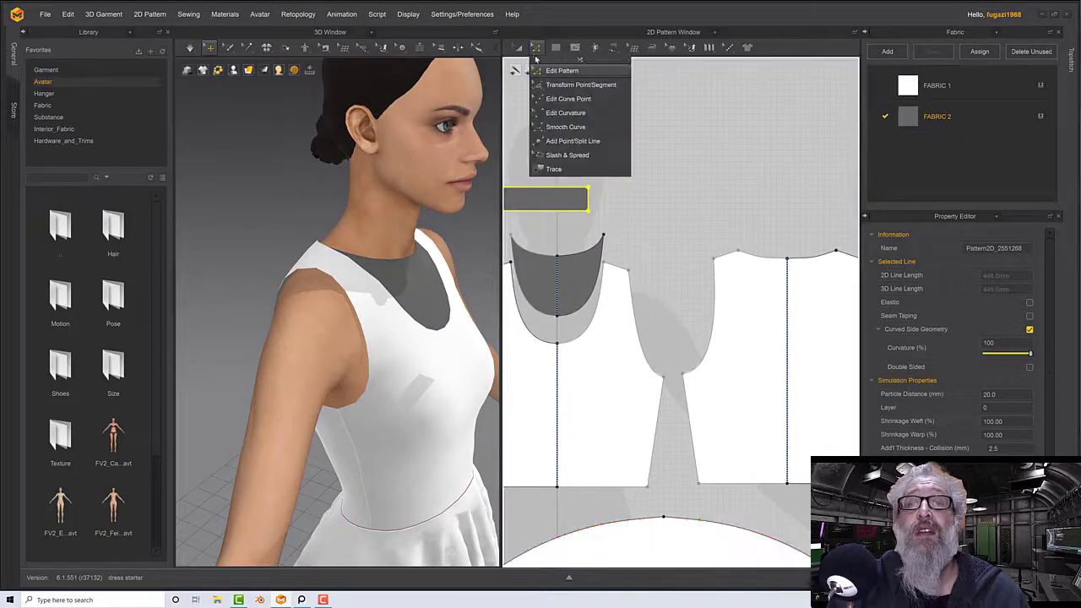
left_click(777, 260)
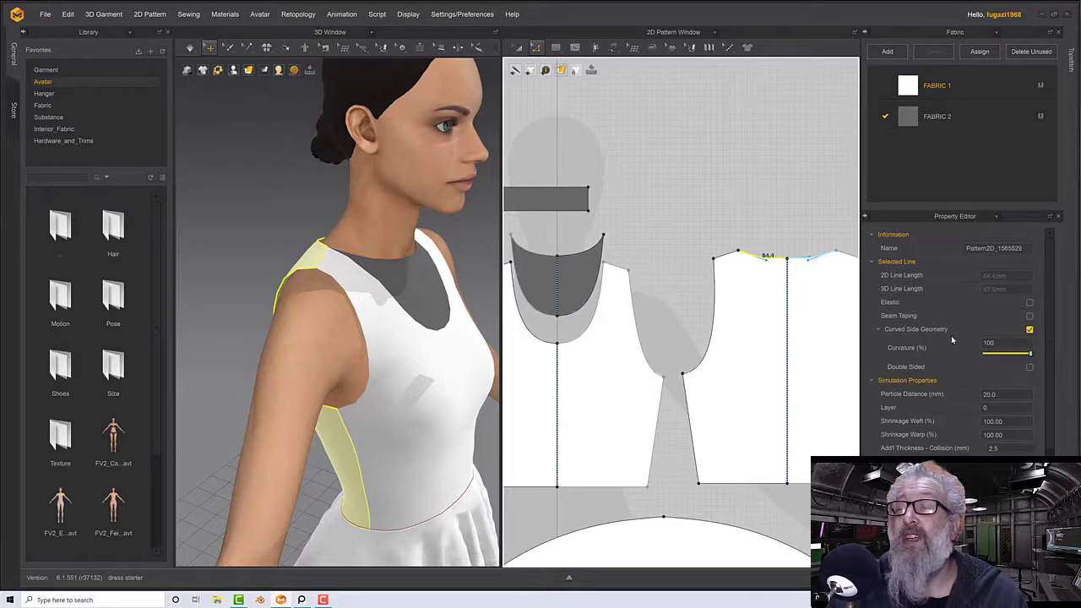
Create a second rectangle pattern 168.8 mm wide and 40 mm high above the back bodice
left_click(555, 47)
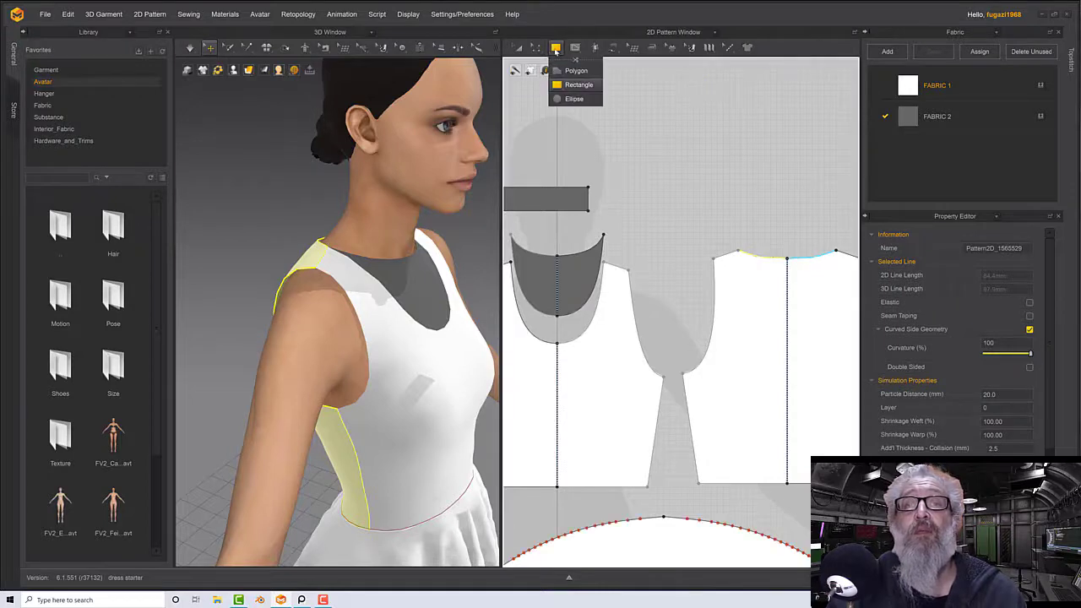
left_click(747, 201)
type("1")
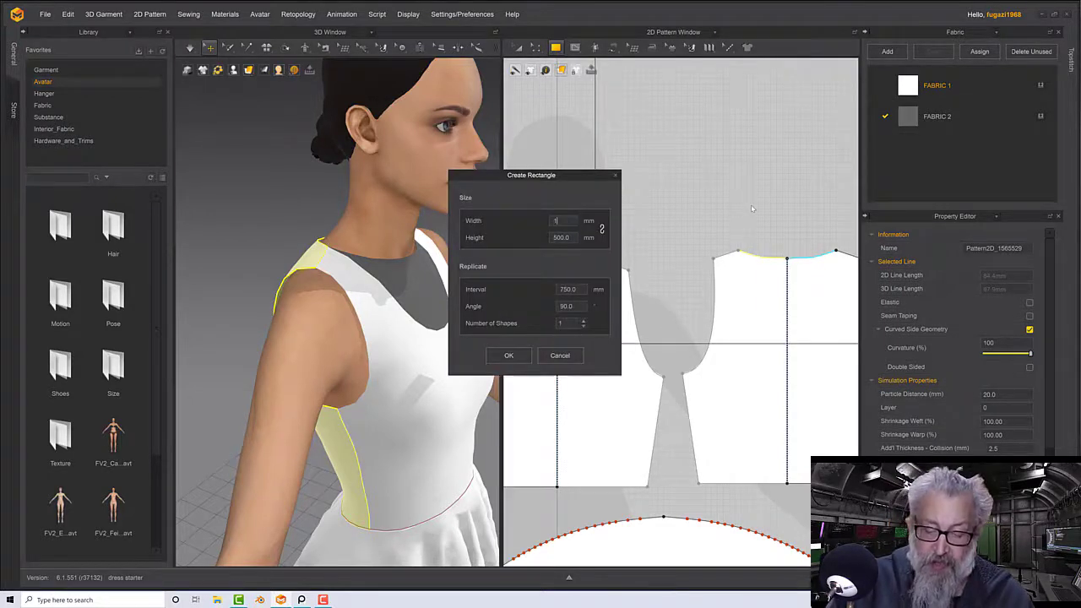
type("60")
type(".8")
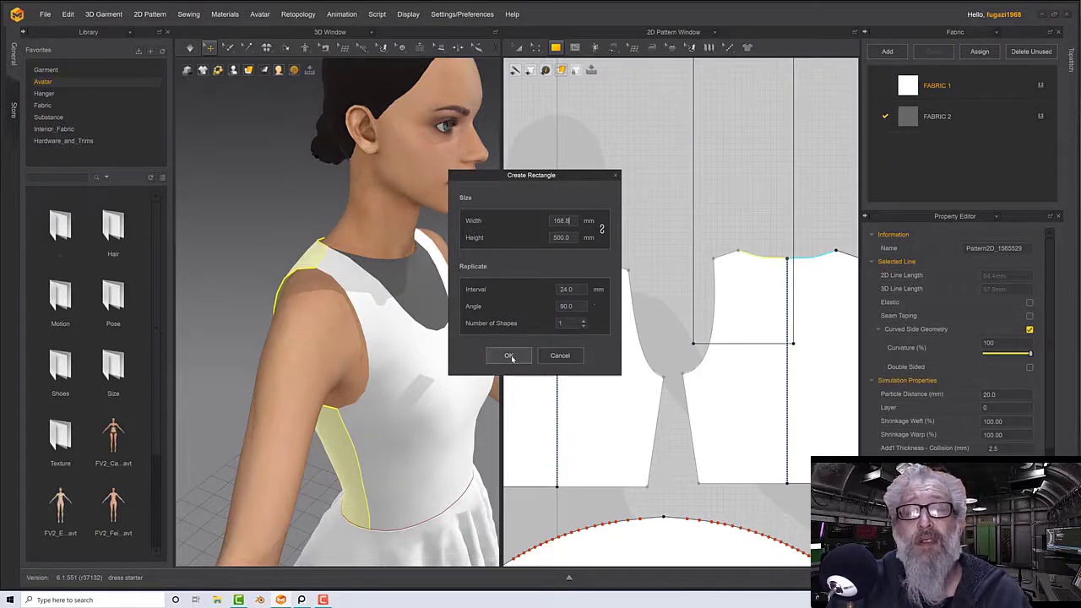
type("40")
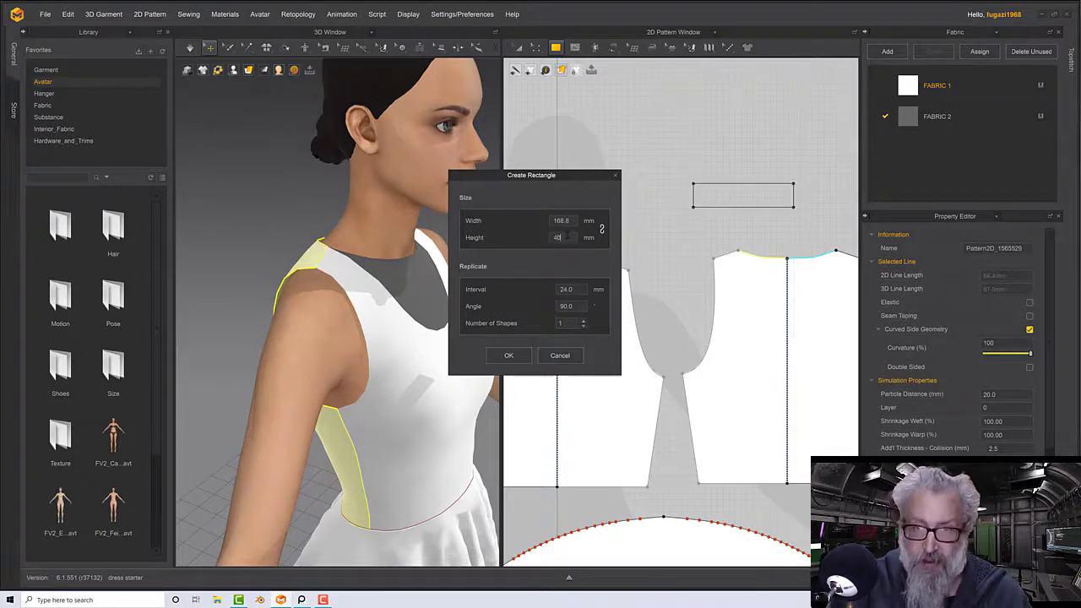
left_click(521, 356)
Show the avatar's arrangement points and place the front collar strip at the point in front of the neck
right_click_drag(481, 236, 428, 217)
key("shift+f")
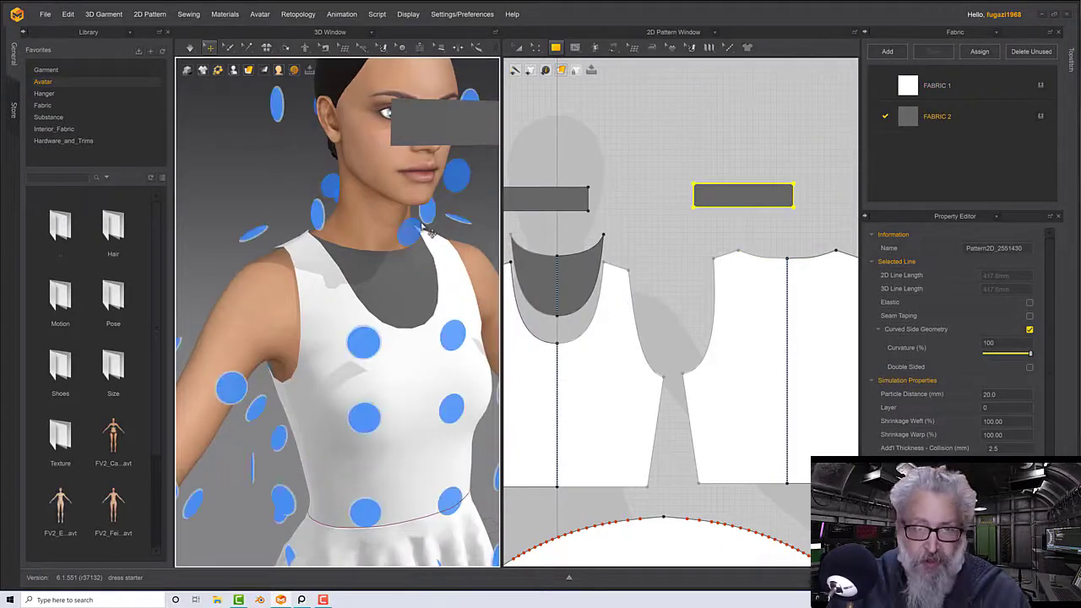
left_click(708, 344)
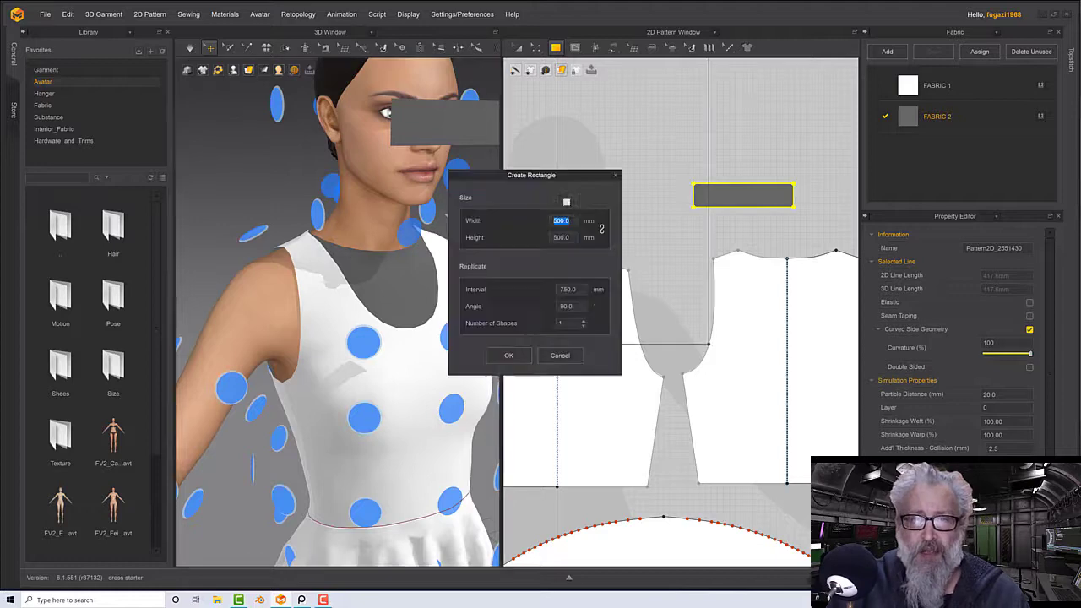
left_click(616, 176)
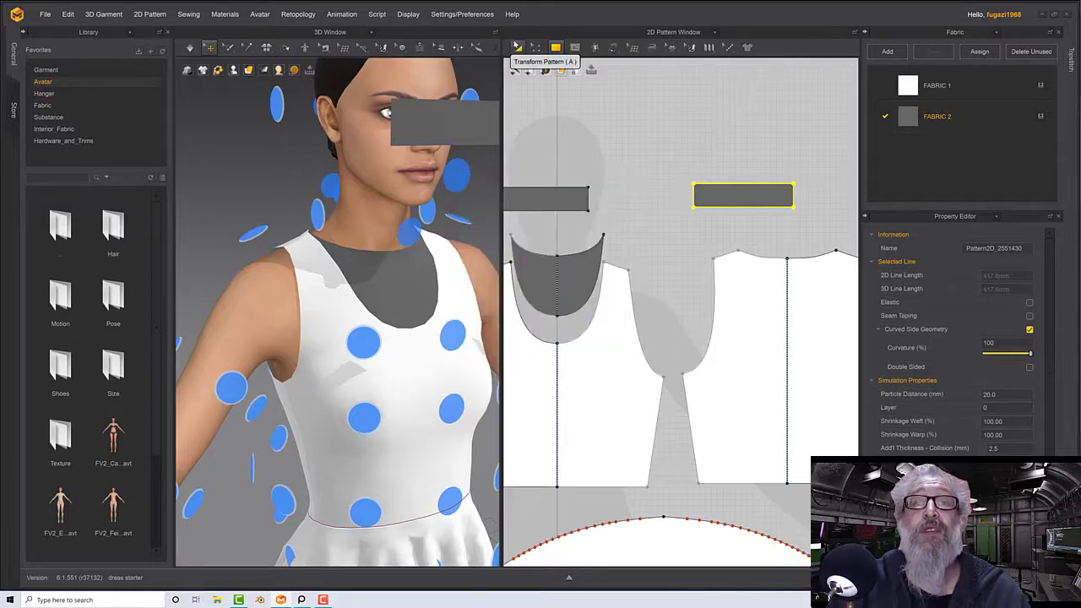
key("a")
left_click(534, 201)
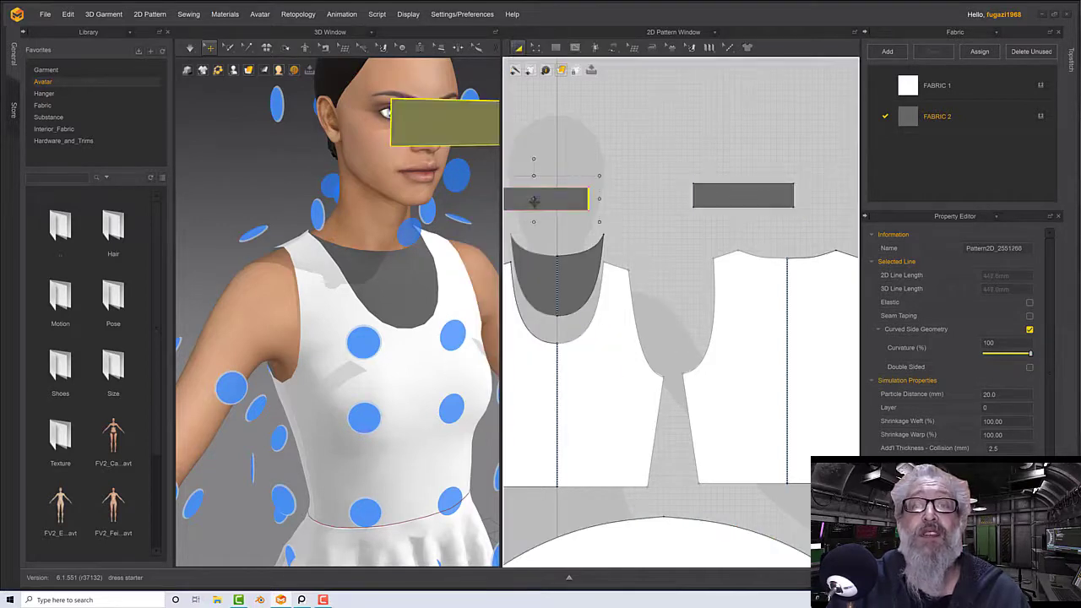
left_click(412, 235)
right_click_drag(412, 236, 497, 240)
Place the back collar strip at the arrangement point behind the neck and hide the arrangement points
left_click(697, 205)
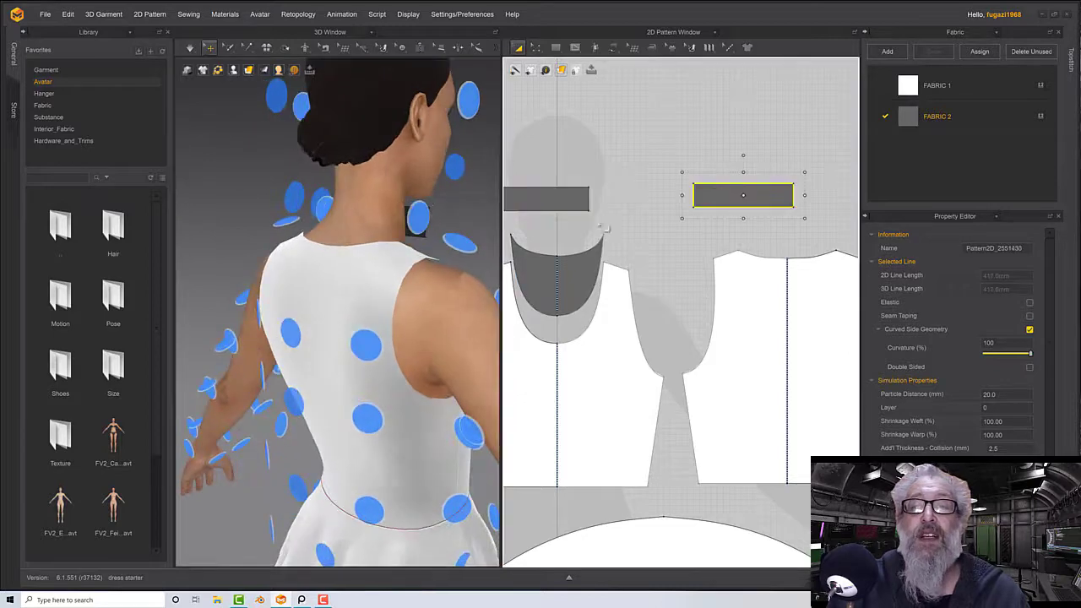
right_click_drag(338, 221, 368, 220)
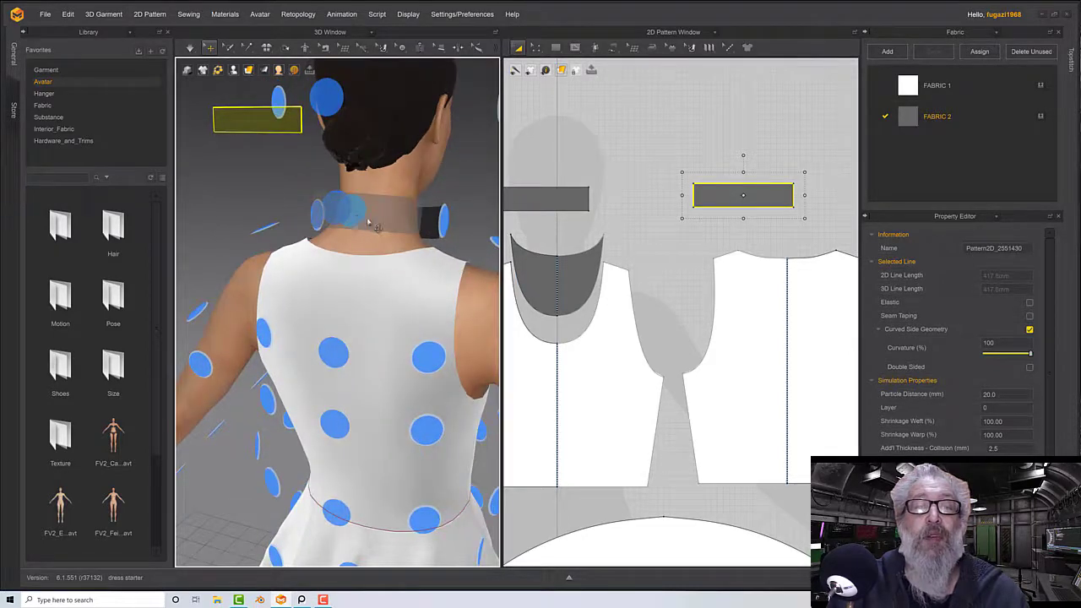
left_click(367, 222)
left_click(359, 217)
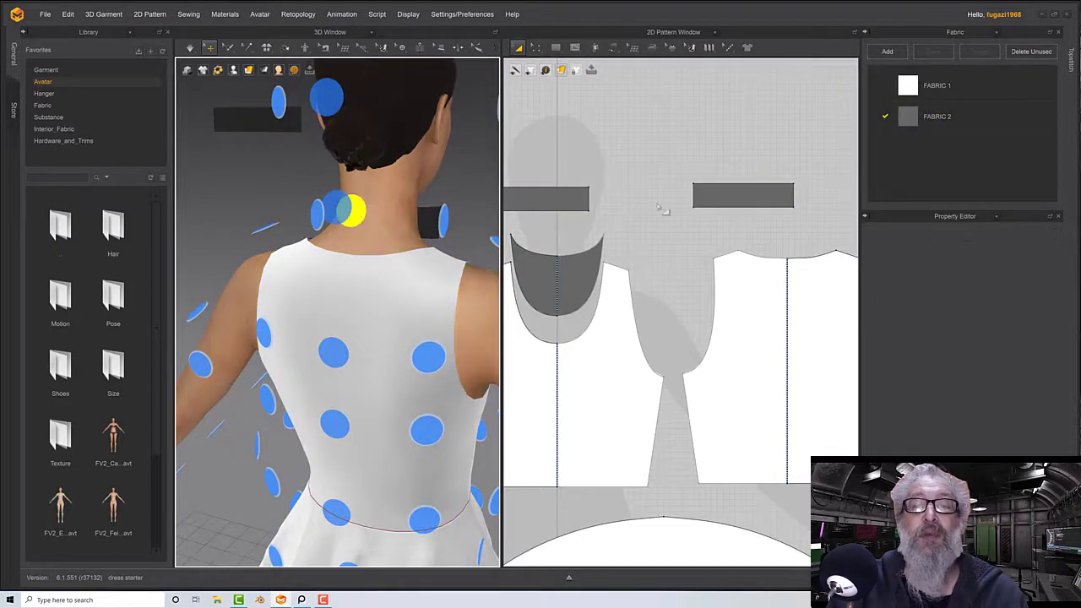
left_click(714, 193)
left_click(358, 216)
right_click_drag(359, 217, 448, 88)
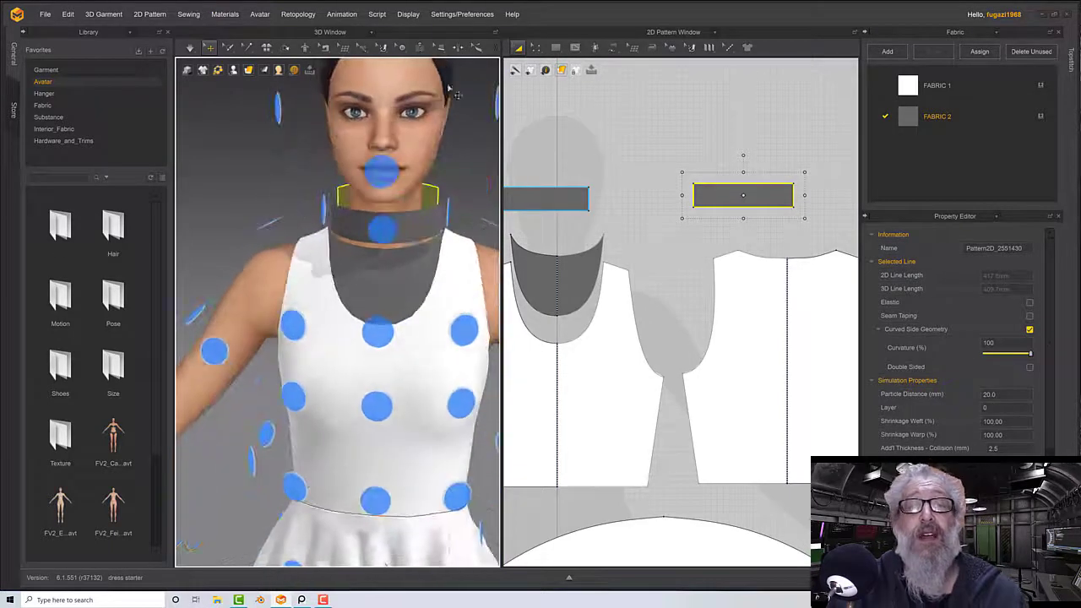
right_click(531, 56)
key("Escape")
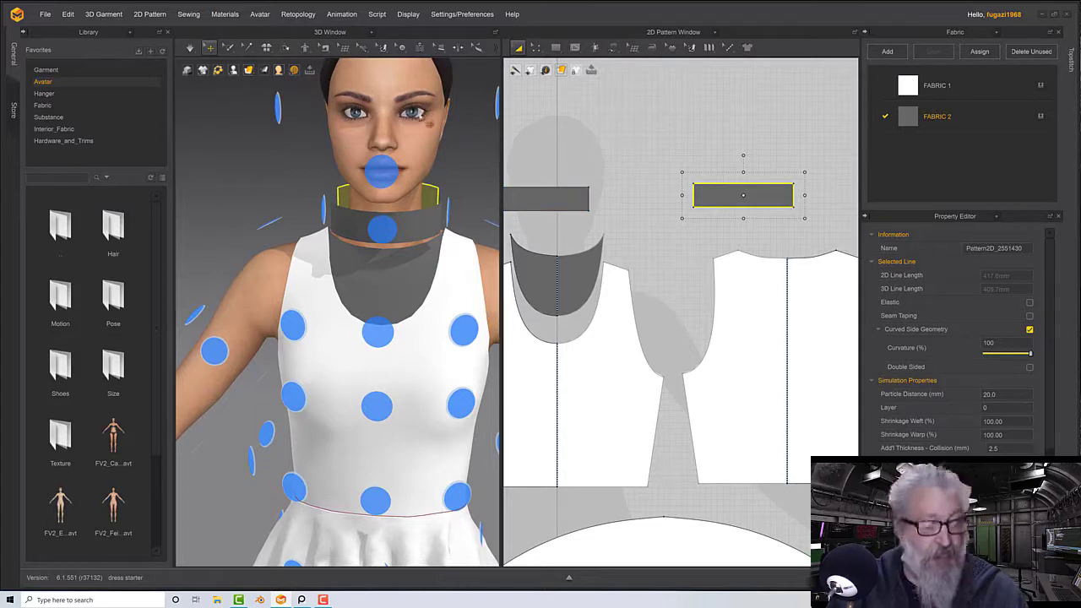
scroll(551, 189, "down", 2)
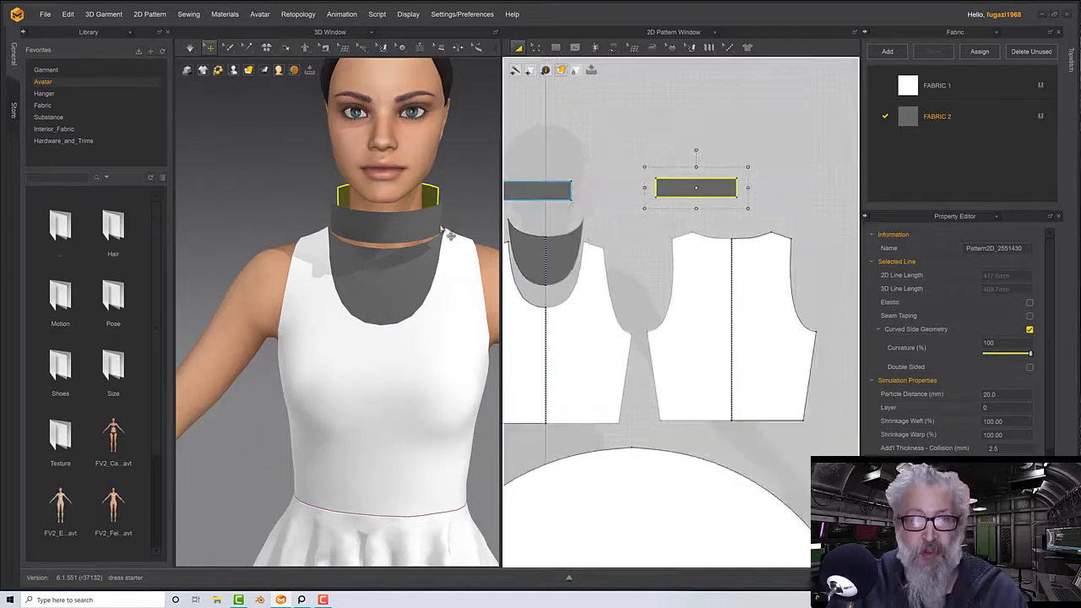
Sew both short ends of the front collar strip to the matching ends of the back strip with Segment Sewing
right_click_drag(448, 234, 406, 226)
left_click(613, 48)
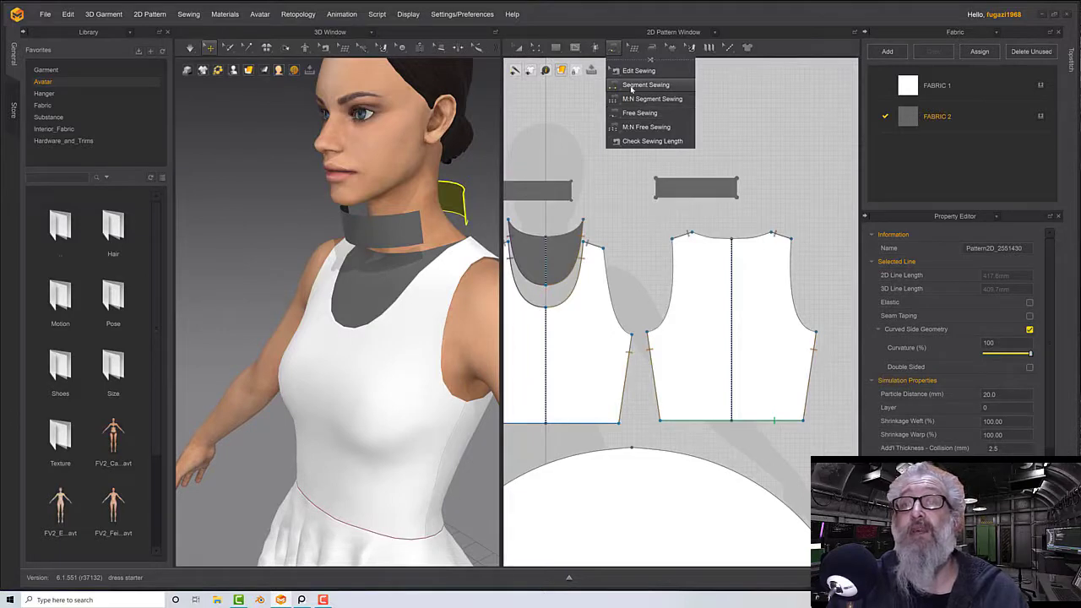
left_click(630, 89)
left_click(572, 188)
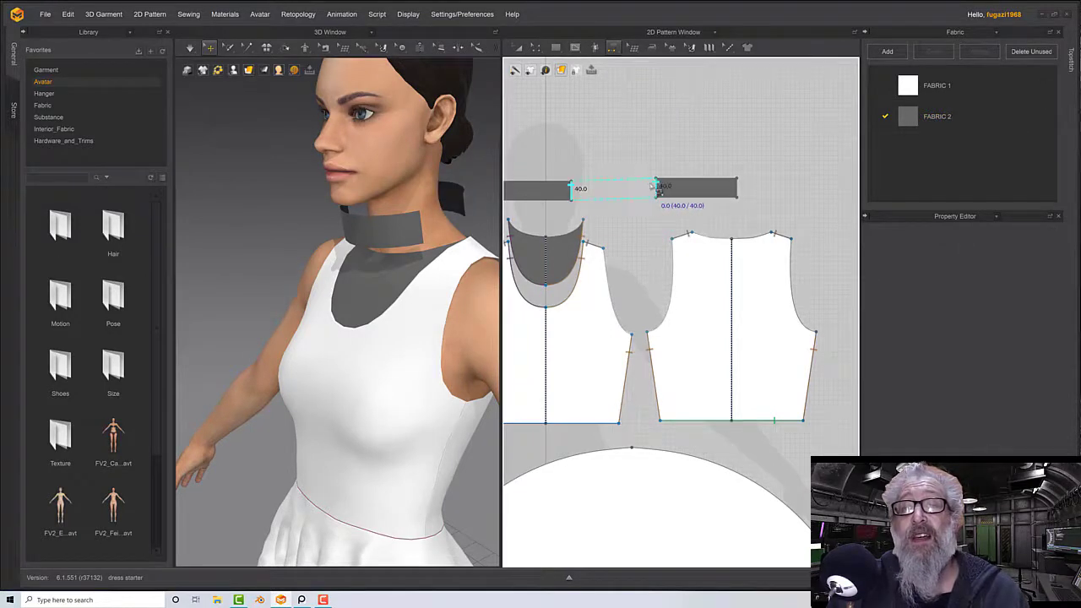
left_click(655, 185)
middle_click_drag(602, 173, 644, 171)
left_click(524, 189)
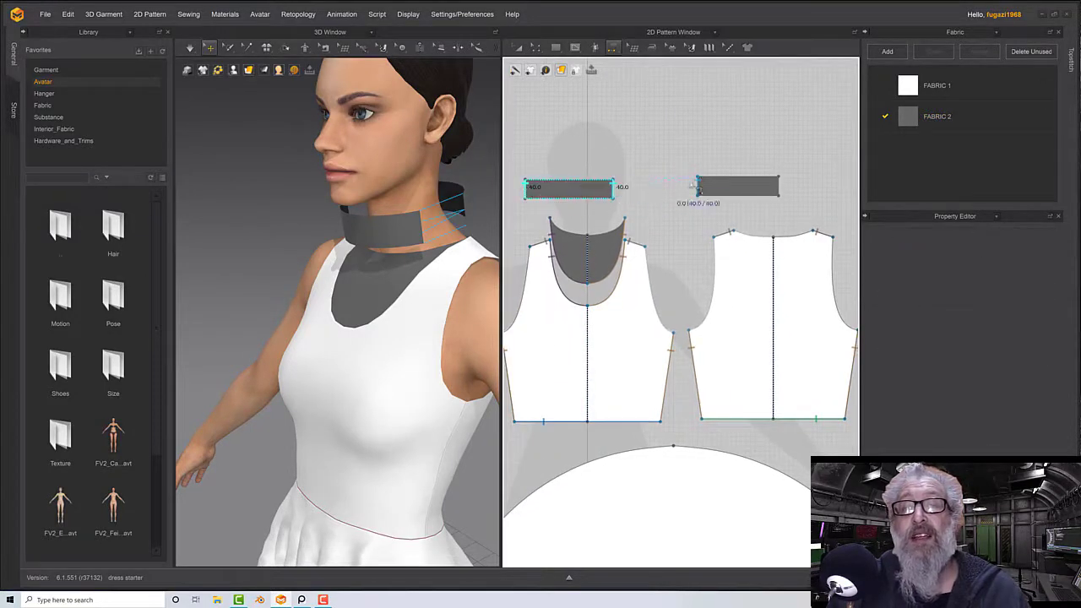
left_click(778, 186)
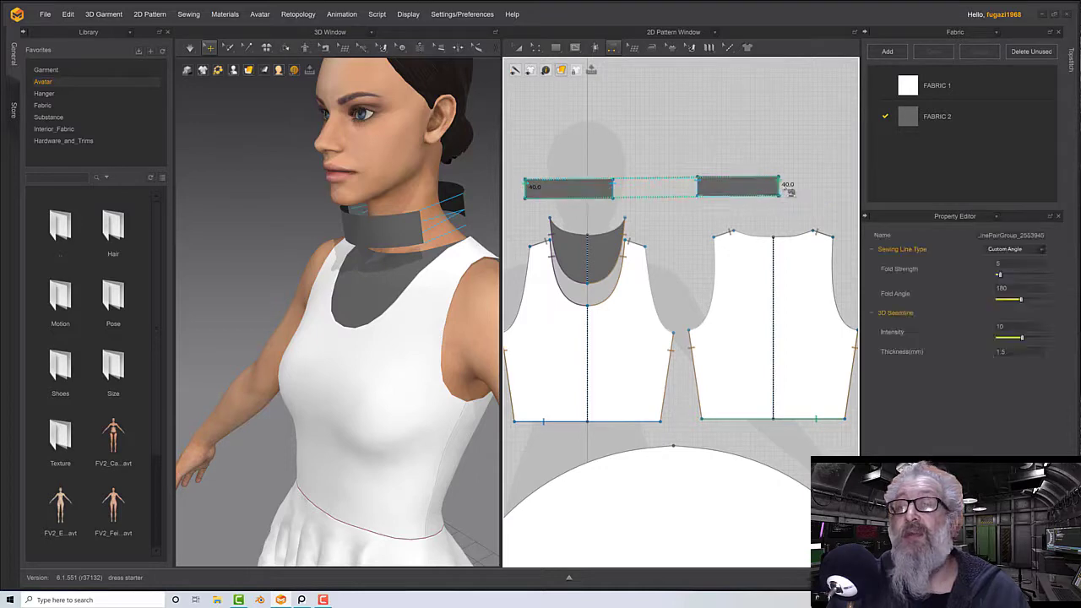
left_click(562, 198)
key("Escape")
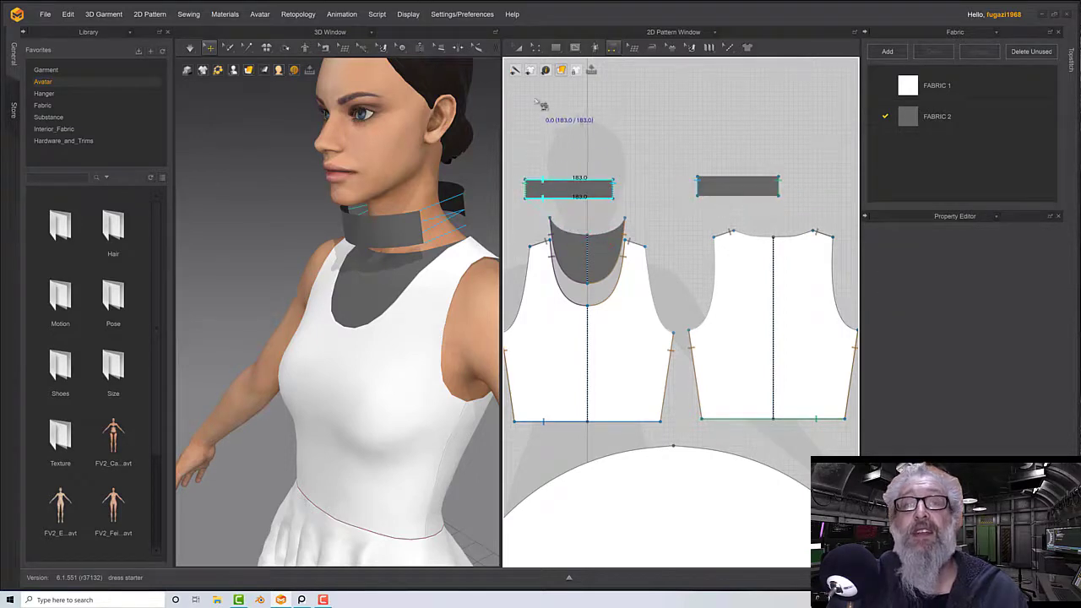
left_click(536, 47)
Sew the front strip's full lower edge to the upper neckline curve of the front insert with Free Sewing
left_click(614, 48)
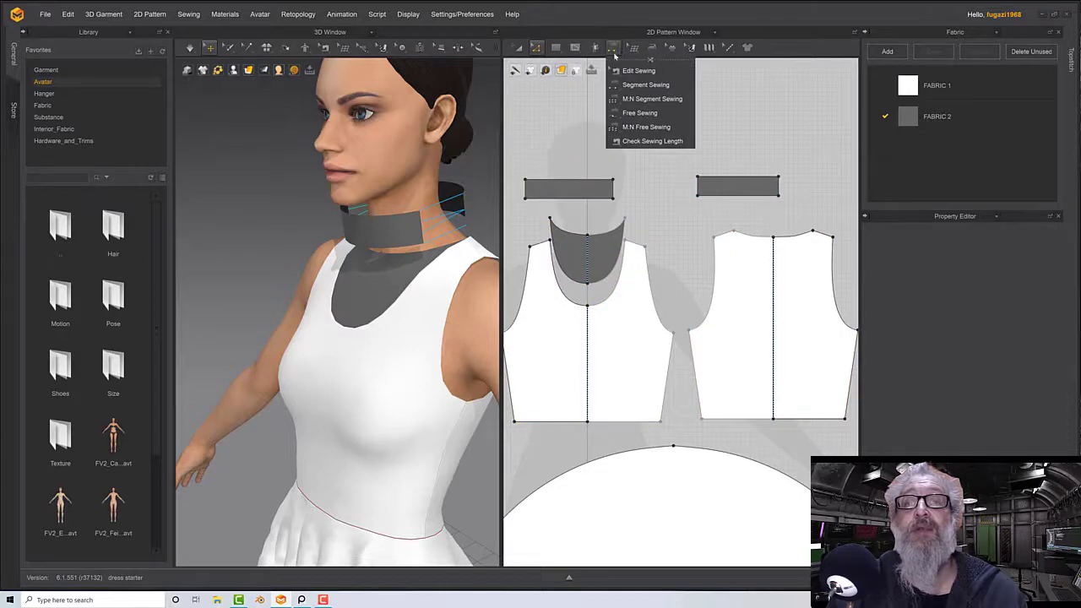
left_click(639, 112)
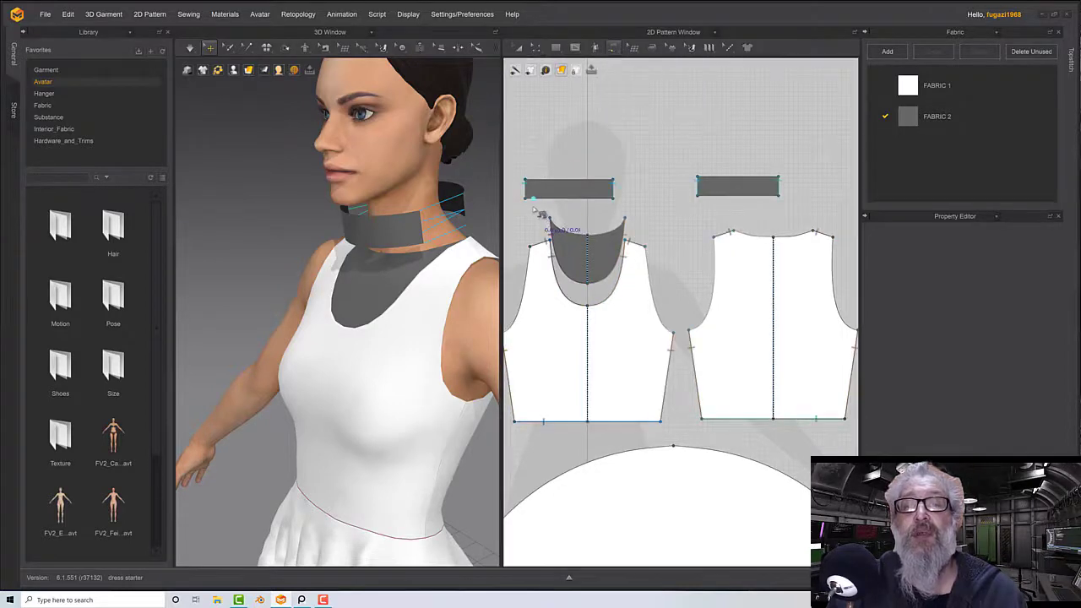
left_click(526, 199)
left_click(613, 198)
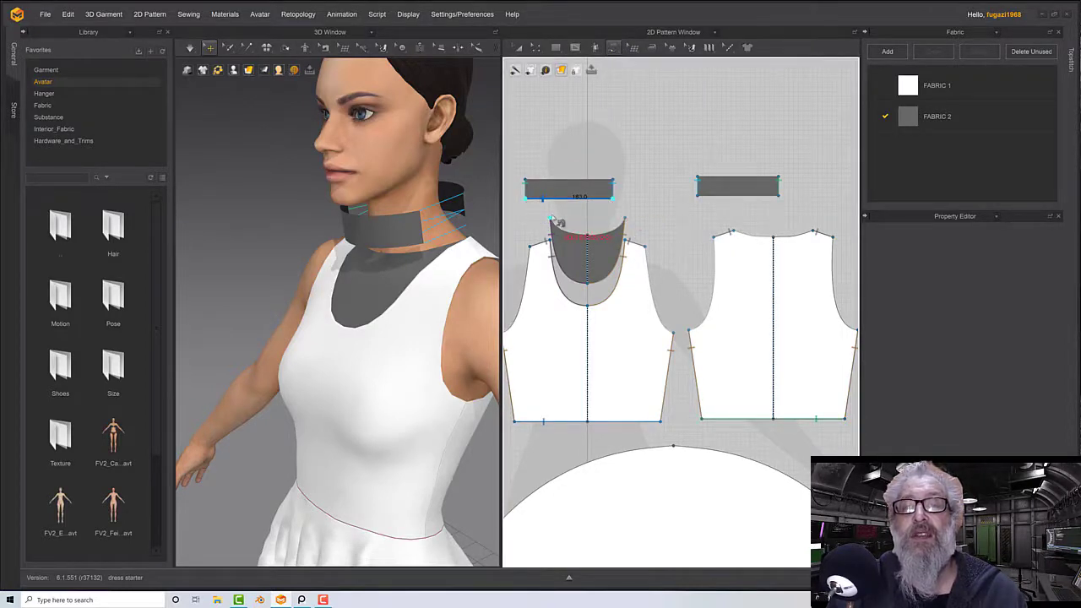
left_click(550, 220)
left_click(625, 219)
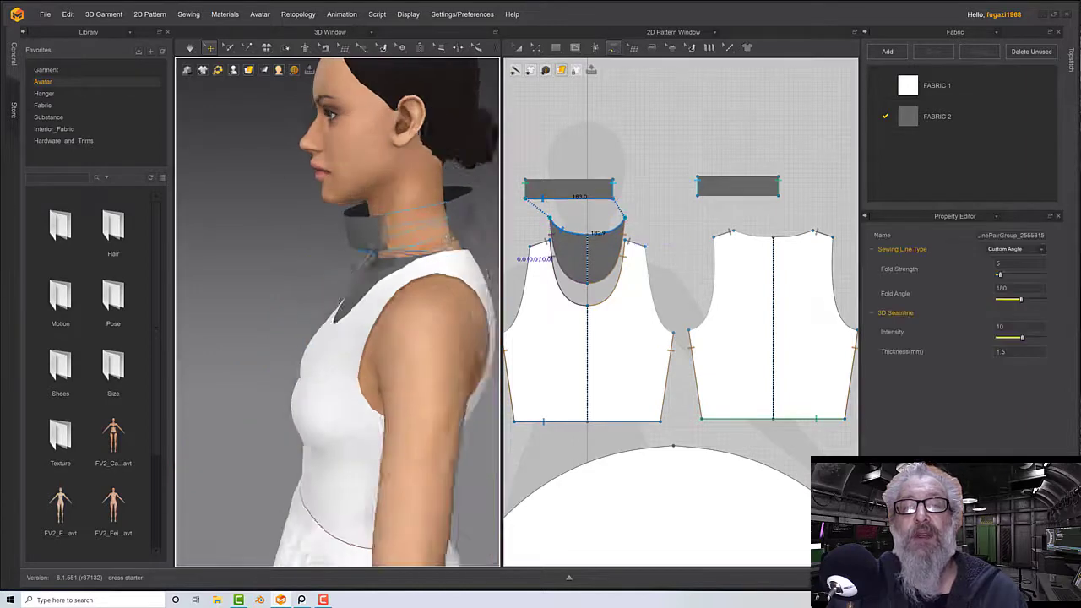
Sew the back strip's full lower edge to the back bodice's entire neckline curve with Free Sewing
left_click(699, 196)
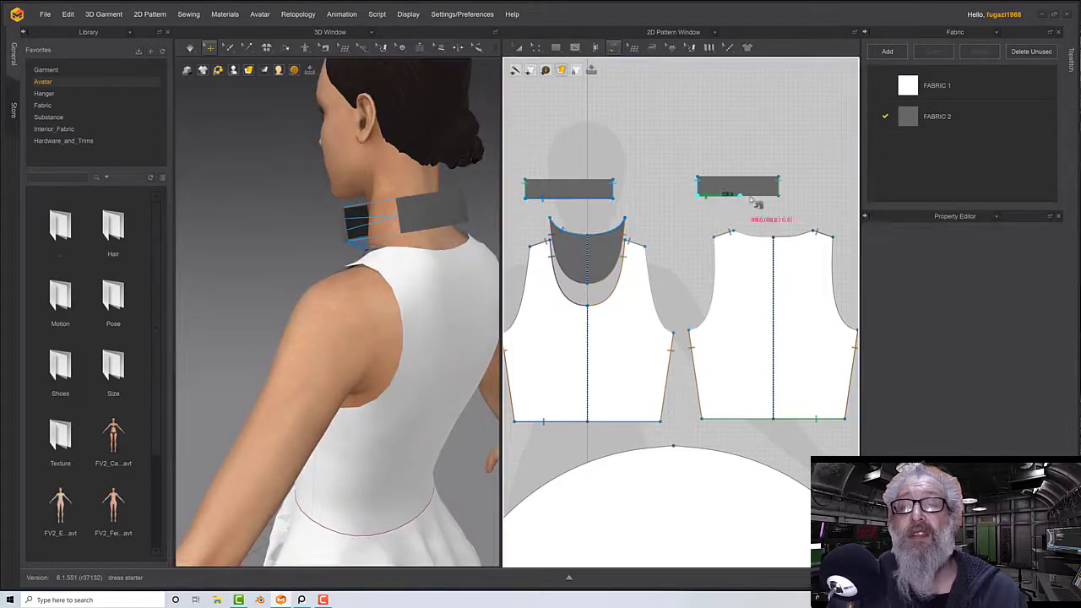
left_click(778, 196)
left_click(732, 232)
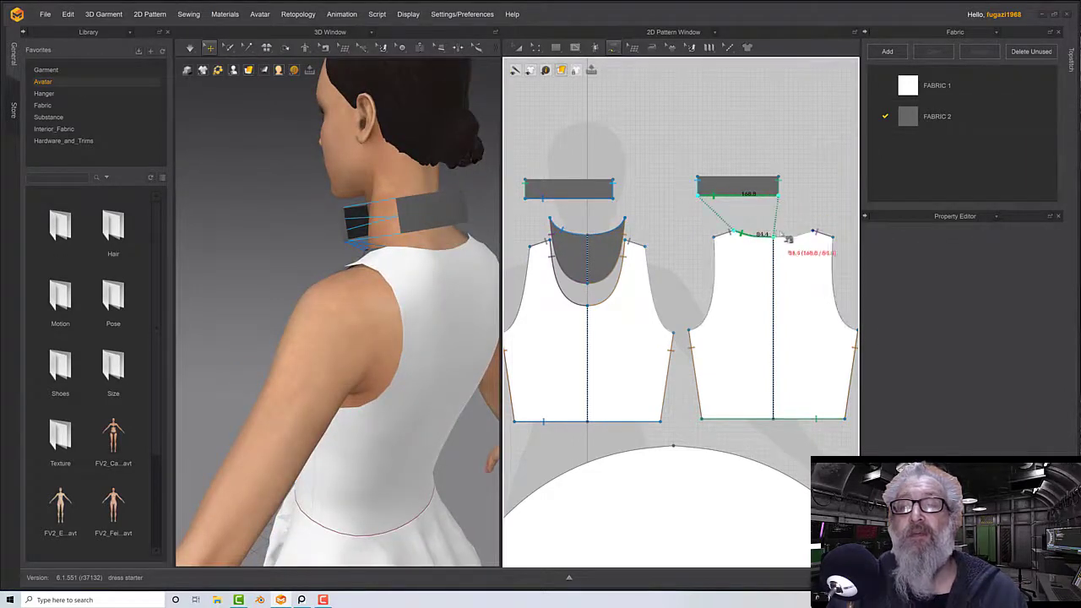
left_click(814, 231)
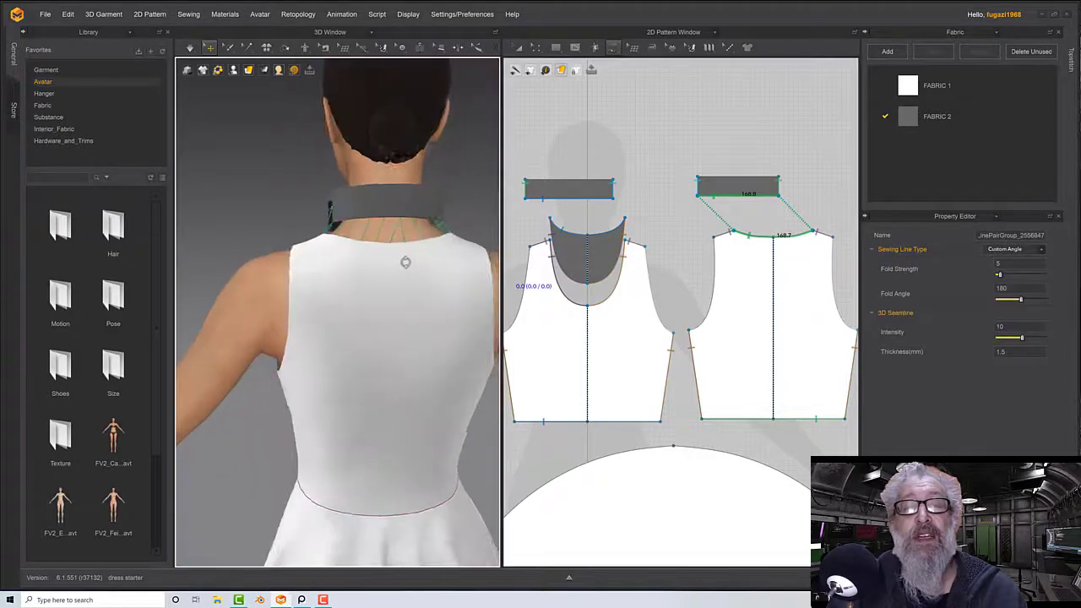
Simulate the garment to pull the sewn collar strips around the avatar's neck and onto the neckline
key("space")
right_click_drag(406, 262, 473, 258)
scroll(421, 271, "up", 3)
key("space")
With Edit Pattern, select the upper edges of both collar strips and enable Elastic with a ratio of 95
left_click(539, 49)
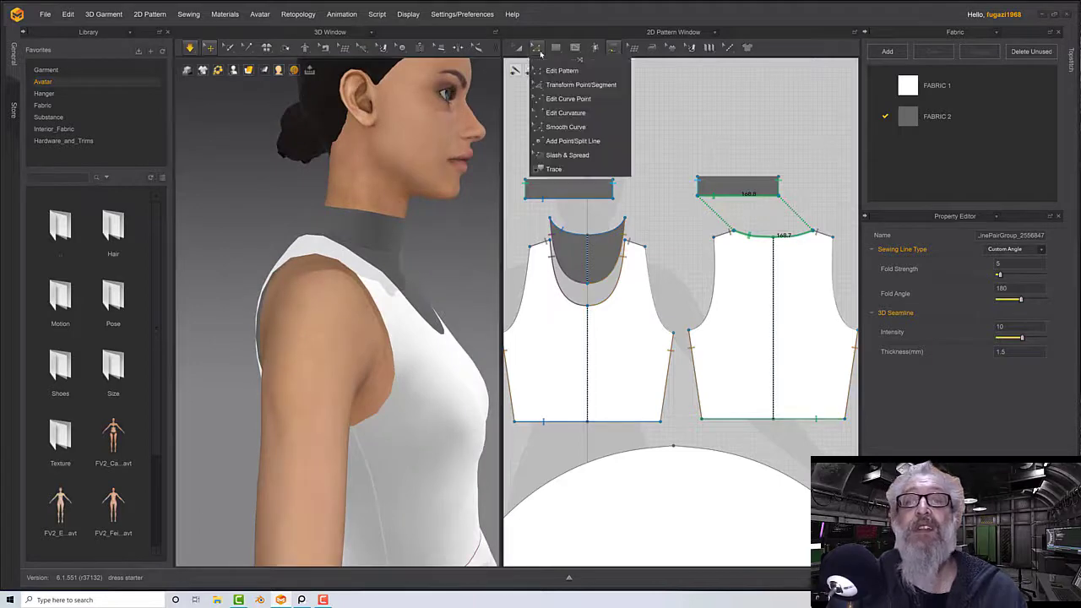
left_click(540, 52)
right_click_drag(364, 244, 345, 241)
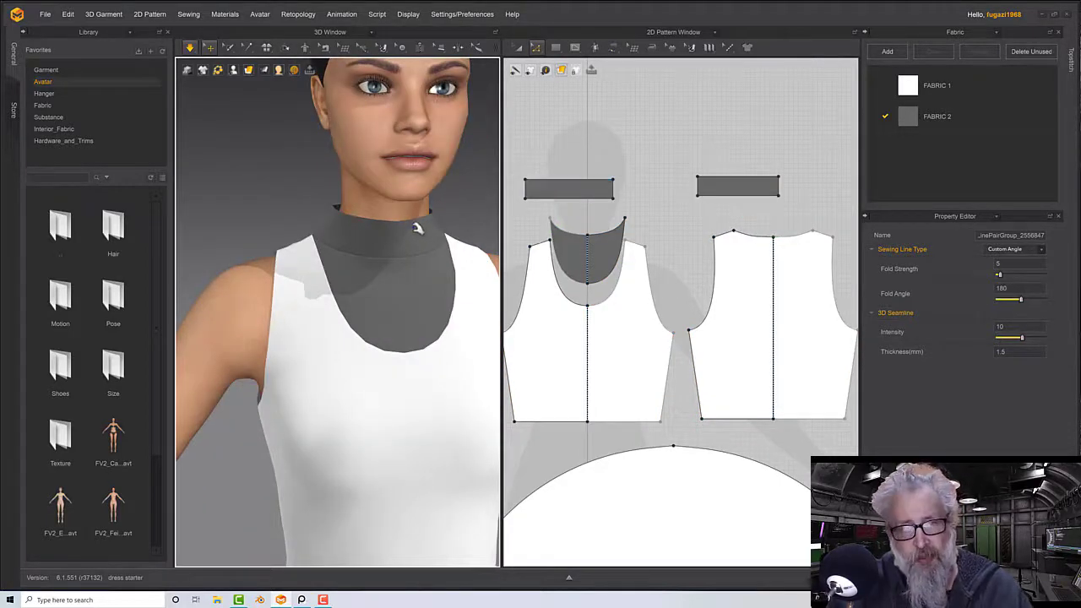
left_click(566, 180)
left_click(762, 180, "shift")
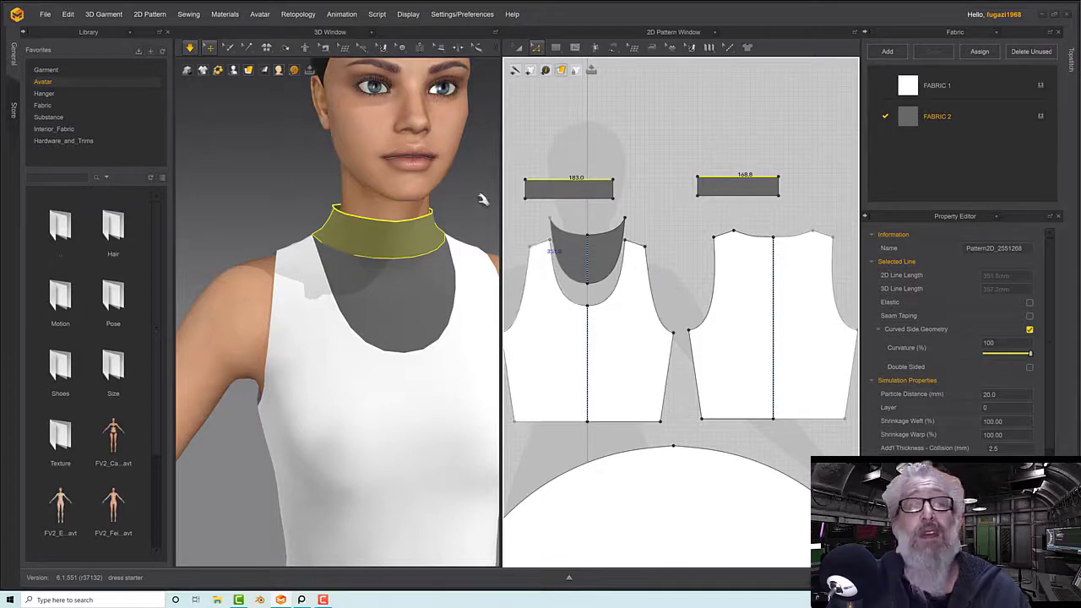
left_click(195, 61)
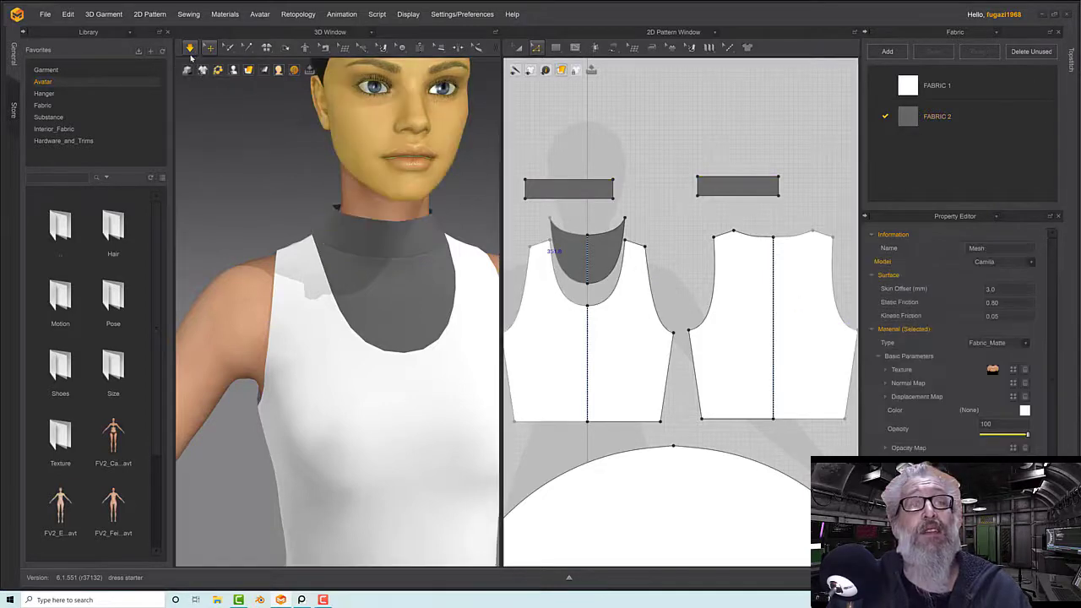
left_click(191, 49)
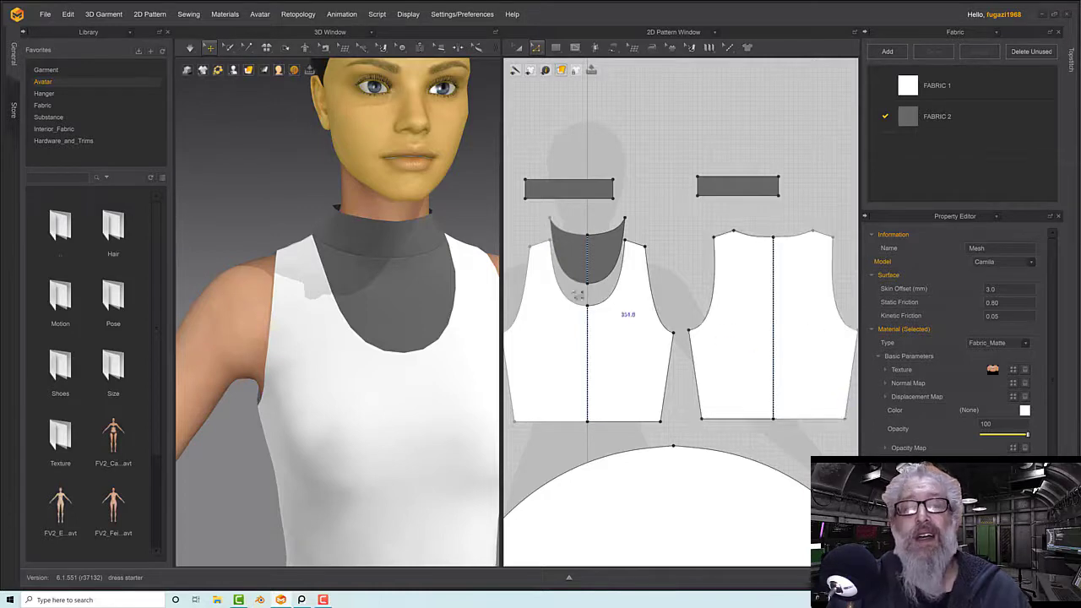
left_click(557, 179)
left_click(735, 176, "shift")
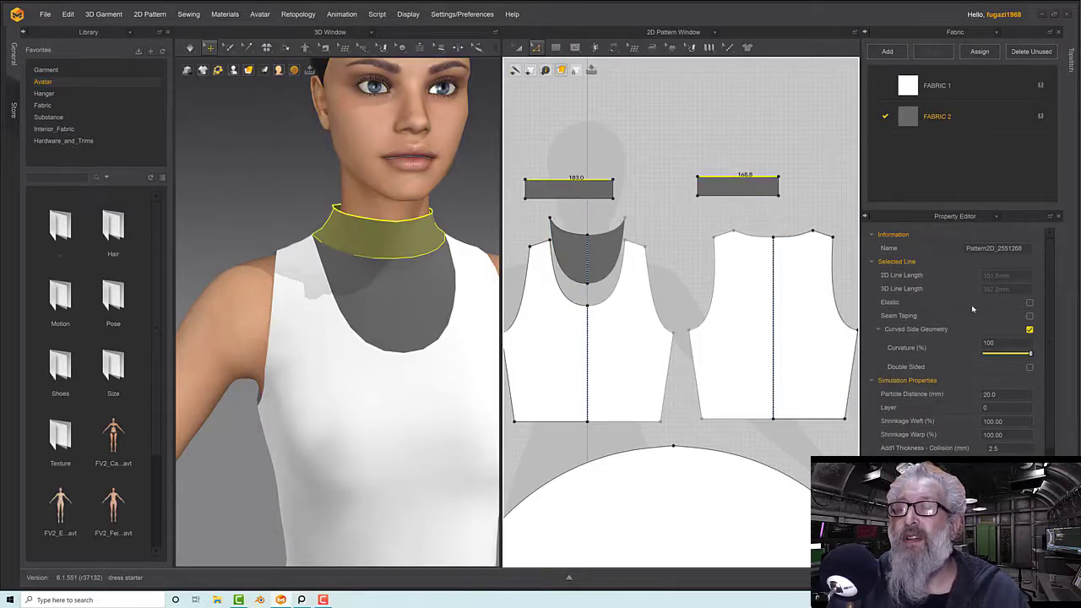
left_click(1030, 303)
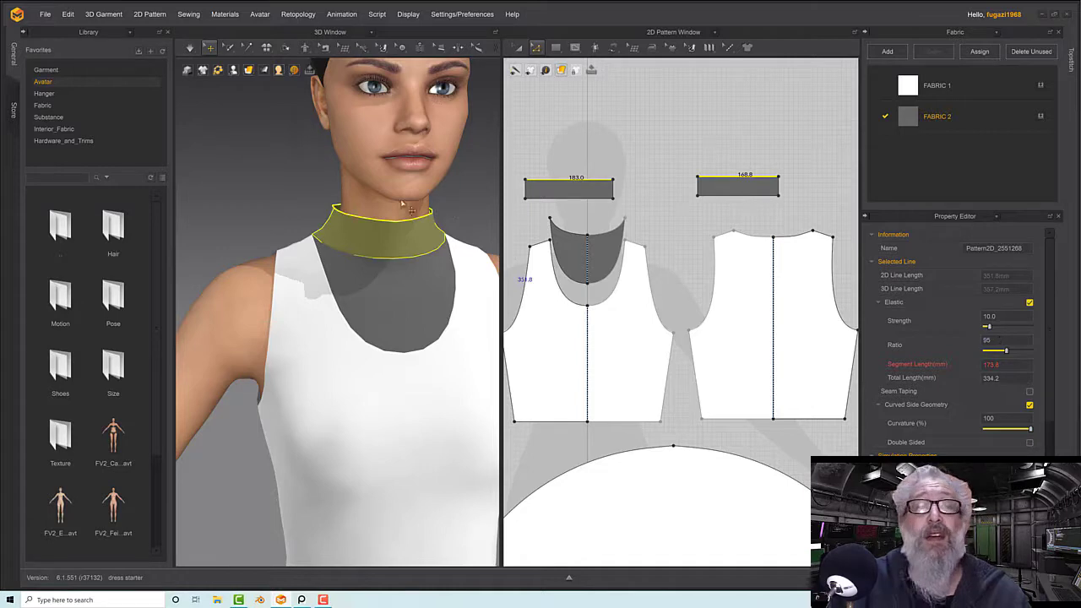
Run the simulation with the elastic collar edges and check the fit from the side
left_click(191, 49)
left_click(191, 49)
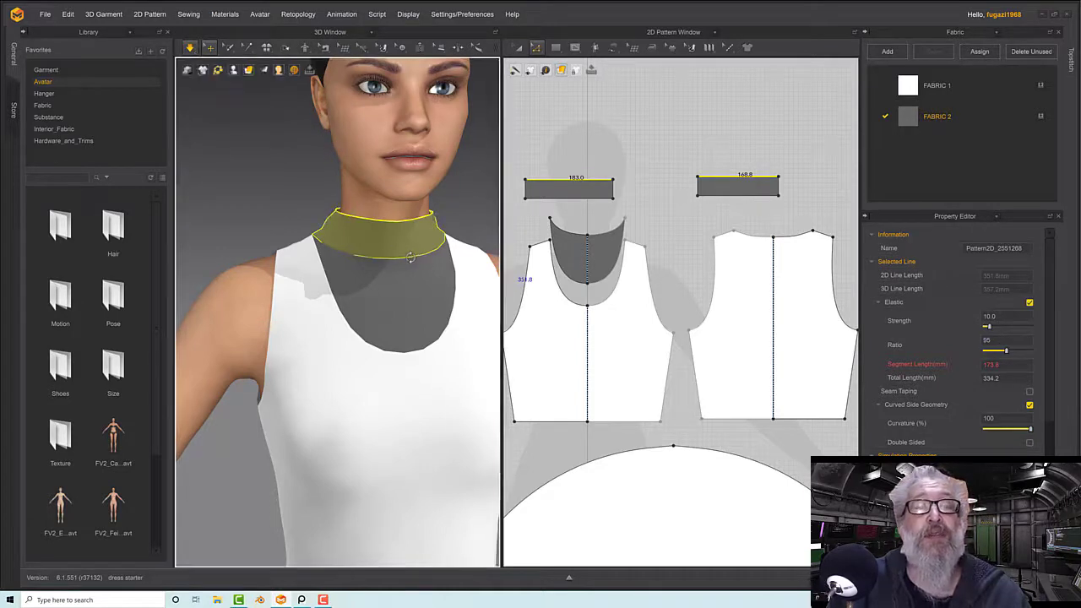
right_click_drag(423, 261, 343, 273)
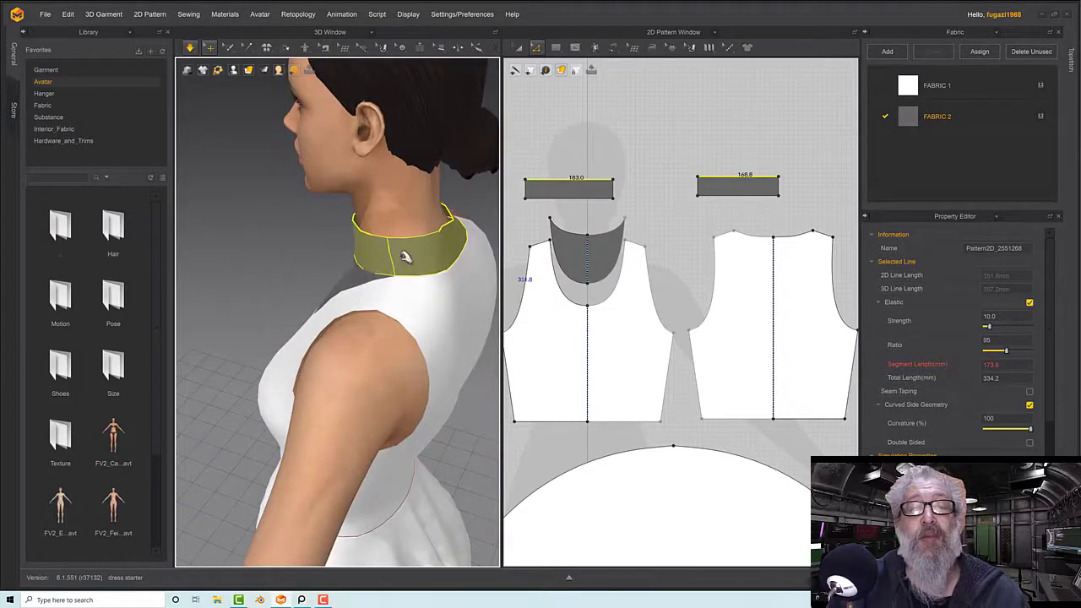
right_click_drag(405, 257, 457, 260)
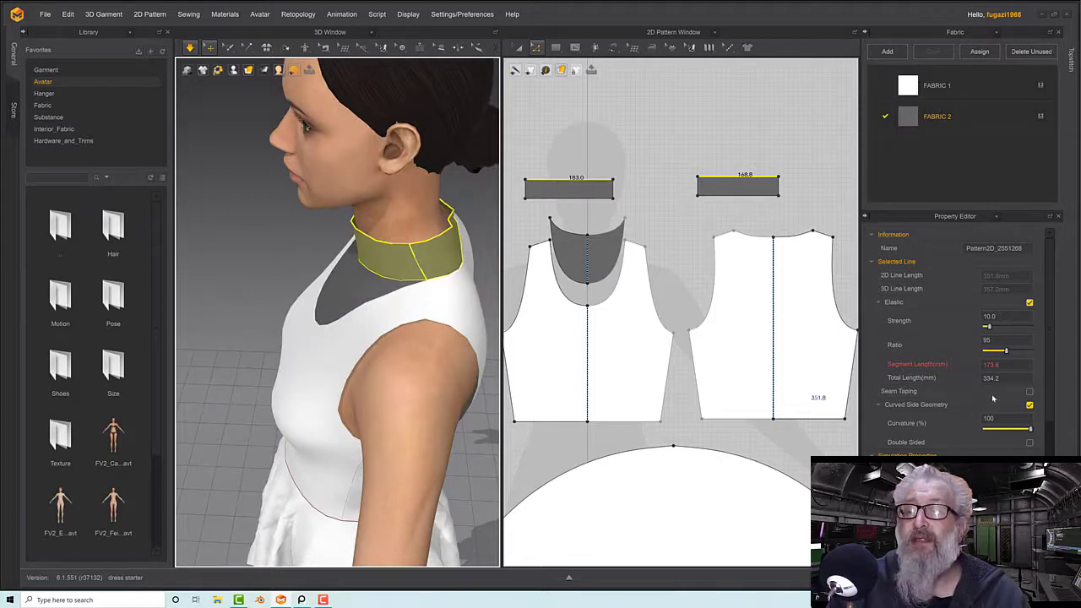
Set the elastic ratio of the collar strips' upper edges to 90
left_click(989, 340)
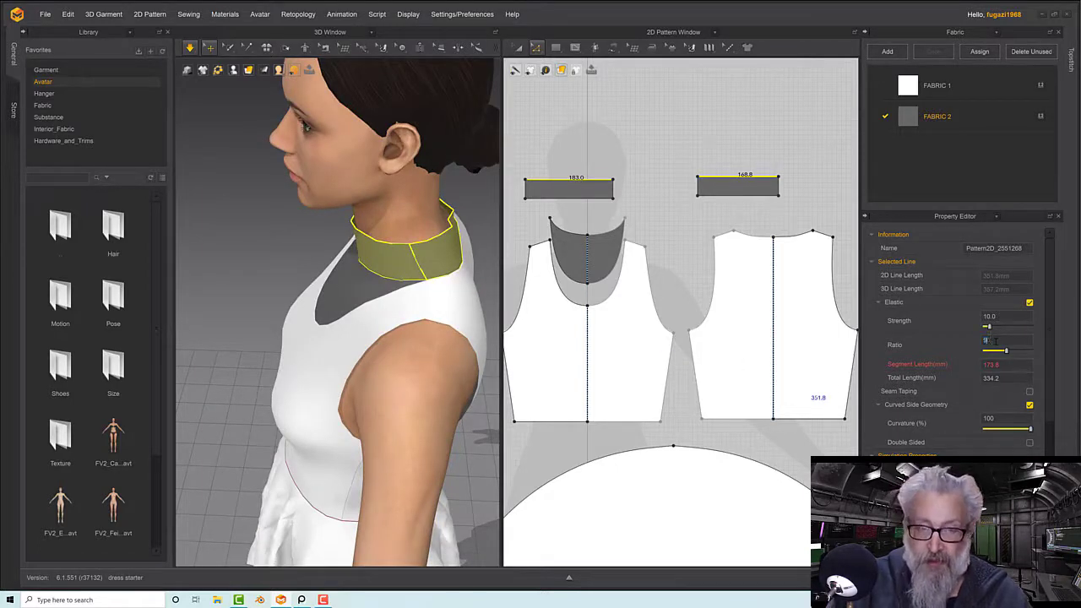
type("90")
key("Return")
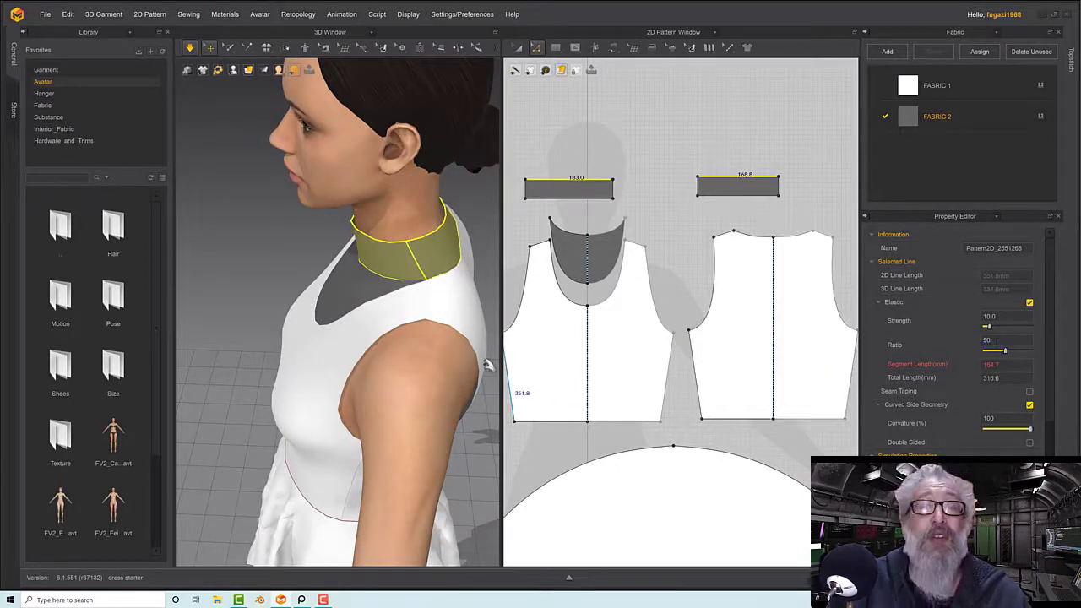
Examine the tightened collar on the avatar from the front and side, close up and at full view
right_click_drag(488, 365, 473, 290)
key("space")
middle_click_drag(415, 269, 445, 288)
left_click(382, 252)
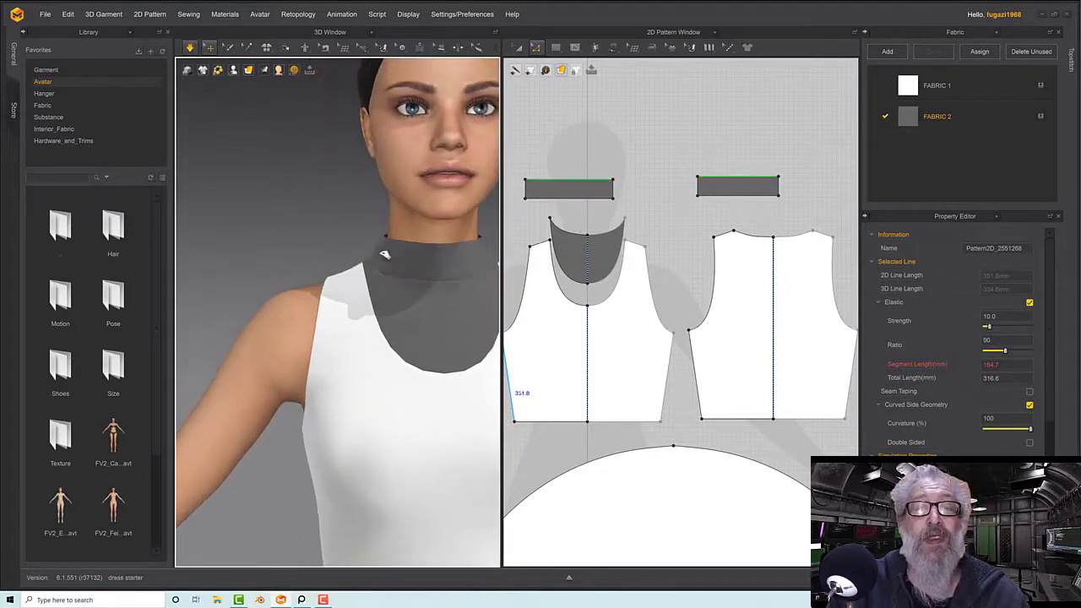
left_click(390, 252)
right_click_drag(423, 258, 423, 261)
left_click(418, 247)
left_click(406, 268)
scroll(431, 270, "down", 6)
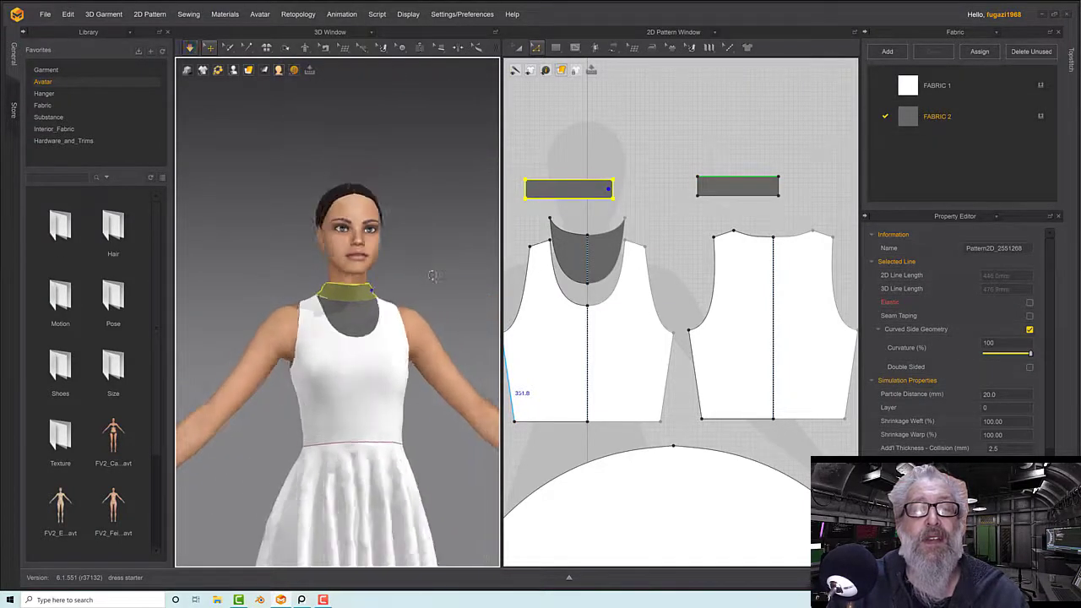
left_click(441, 274)
right_click_drag(404, 275, 423, 287)
Merge the front and back collar strips into a single pattern along their facing short edges
left_click(536, 48)
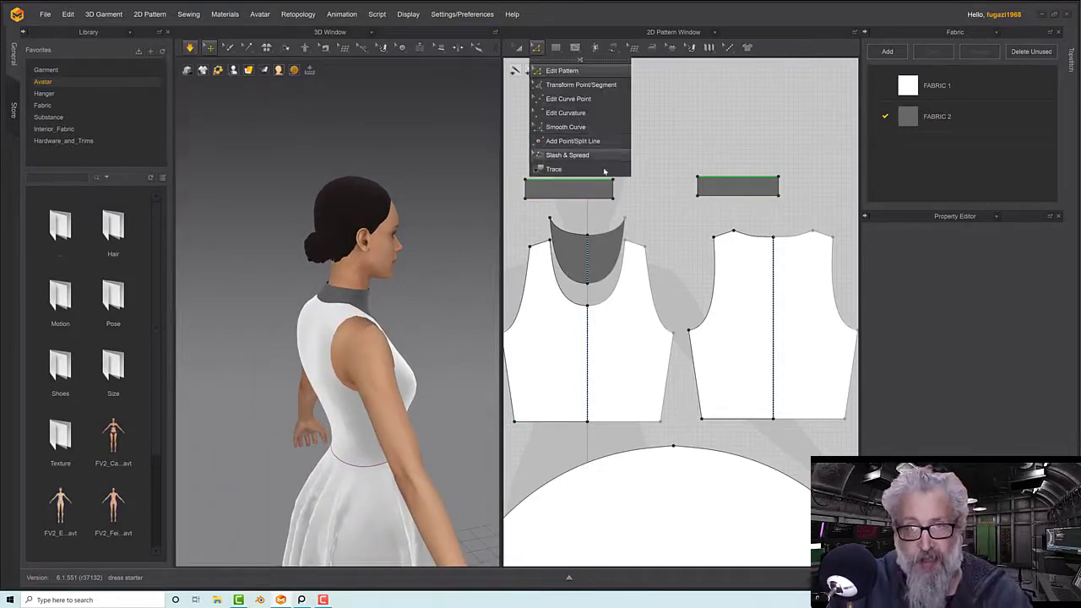
left_click(639, 196)
left_click(614, 187)
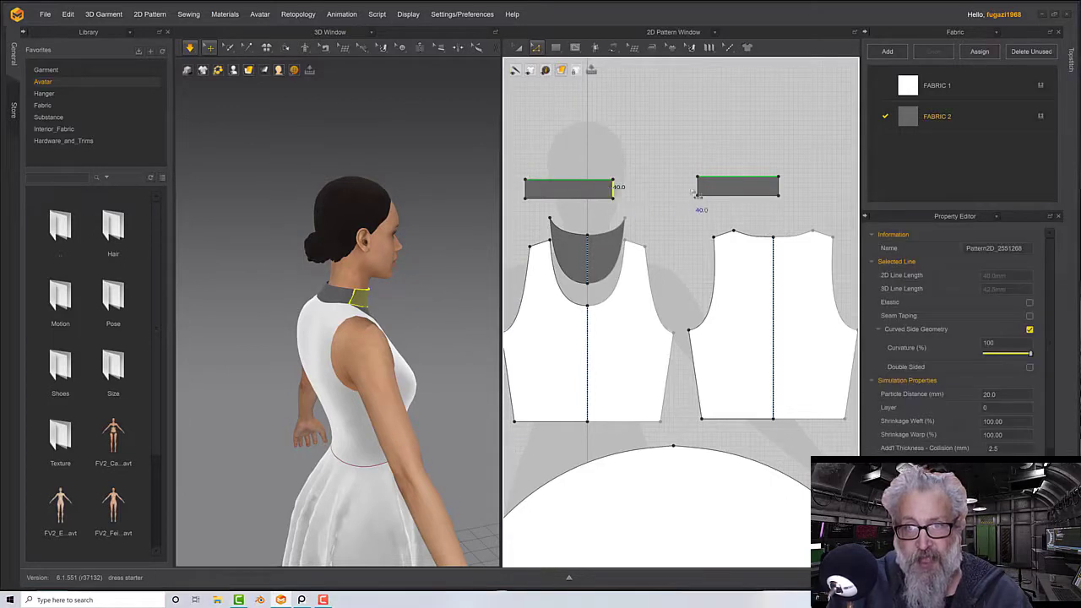
left_click(699, 188, "shift")
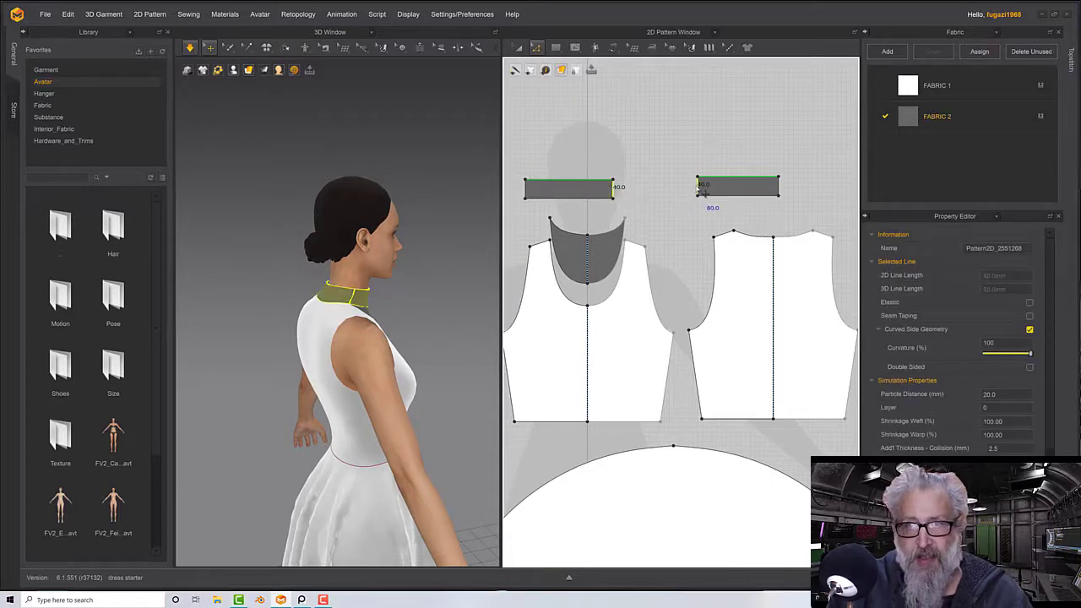
right_click(698, 185)
left_click(722, 275)
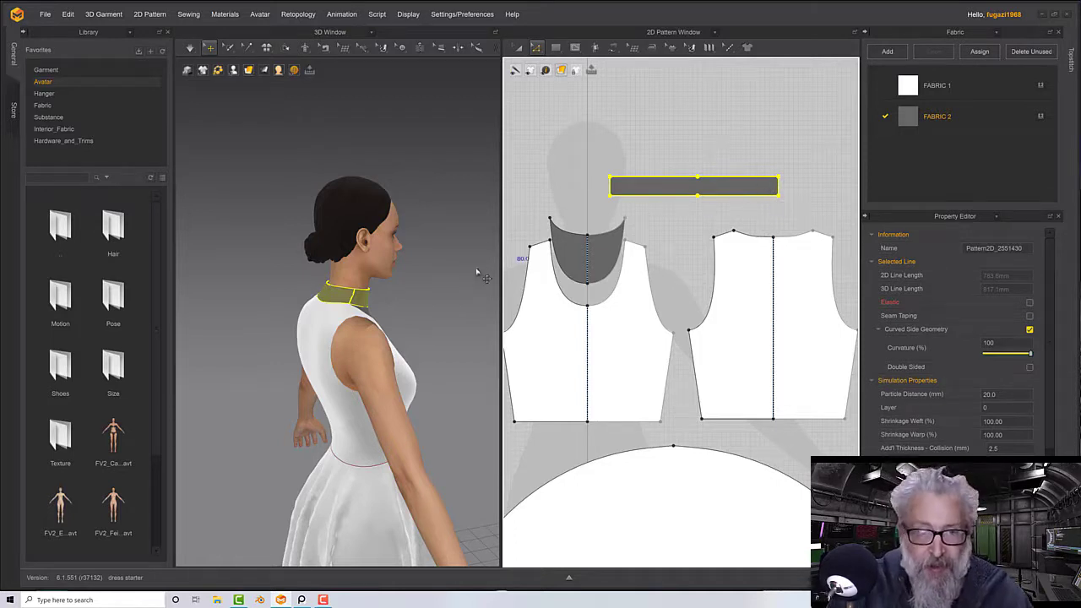
Pull the skirt at its hem and simulate the dress to resettle the skirt's drape
right_click_drag(475, 273, 378, 284)
scroll(379, 298, "up", 3)
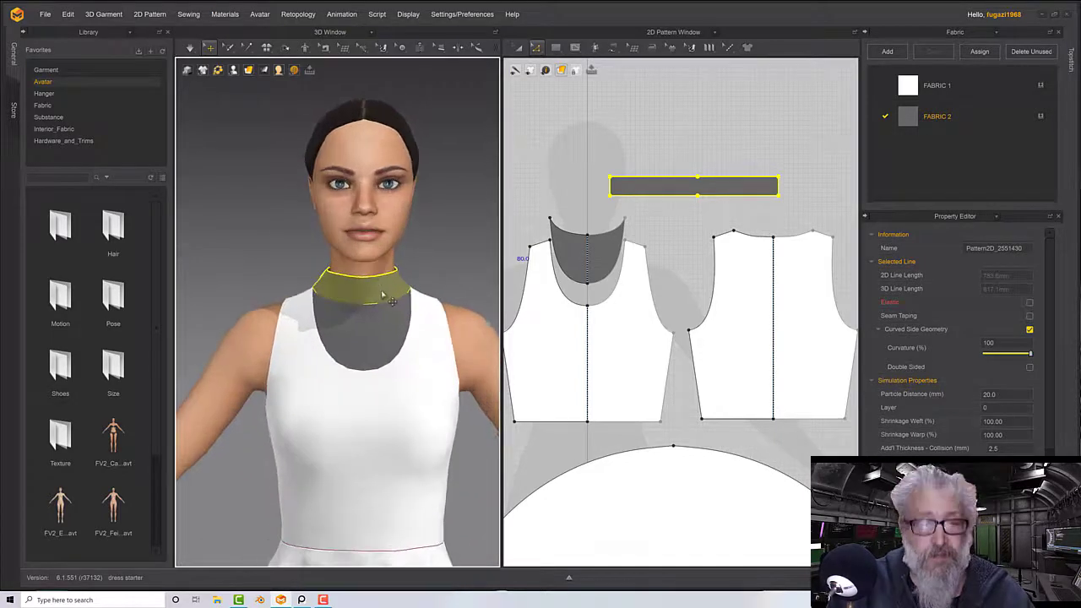
scroll(387, 295, "down", 5)
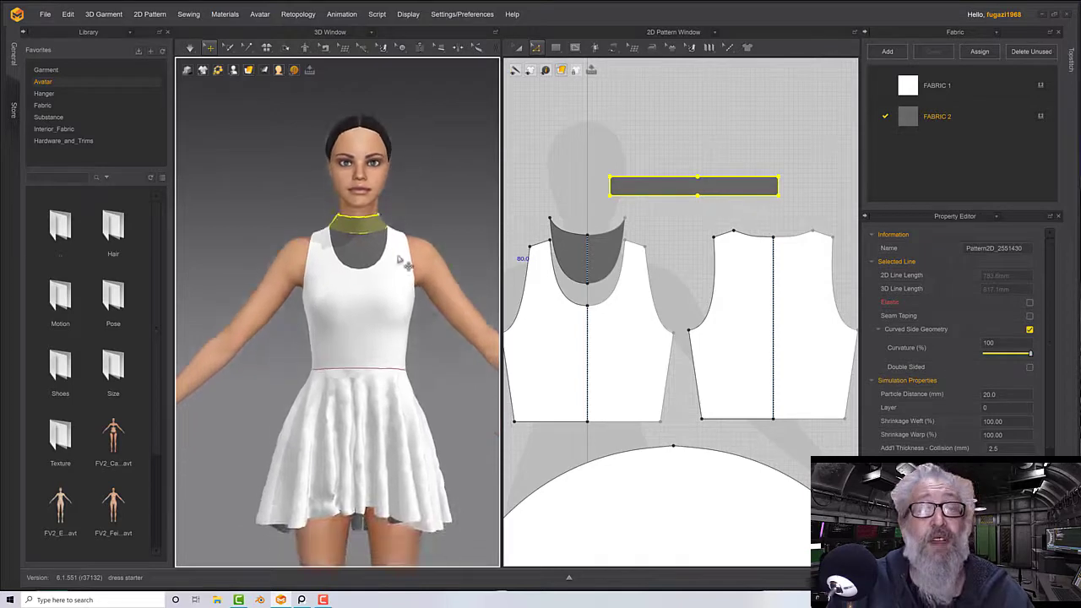
right_click_drag(404, 263, 418, 404)
left_click(382, 505)
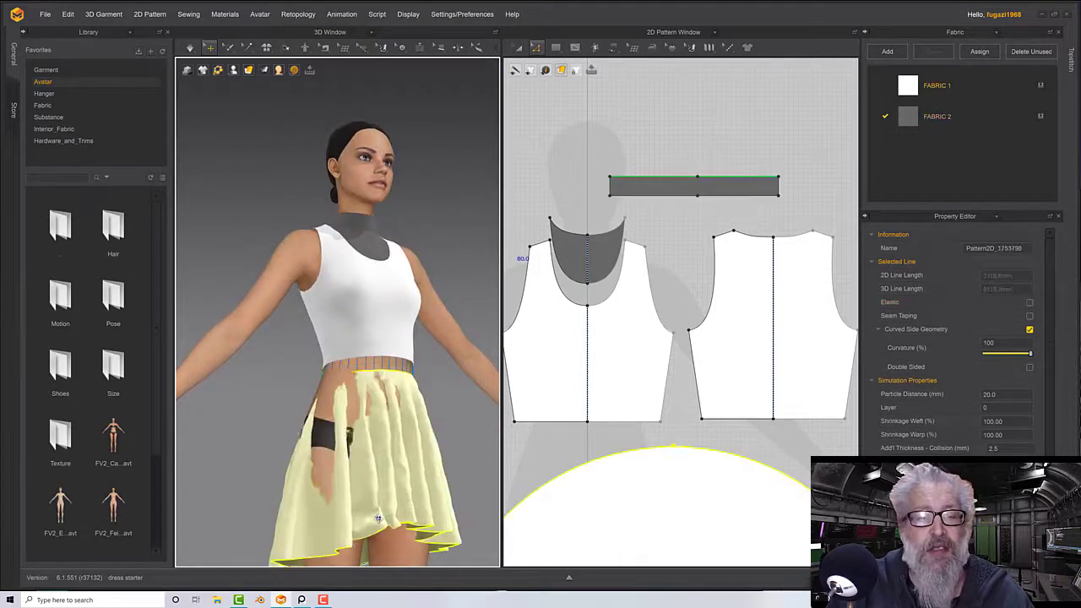
key("space")
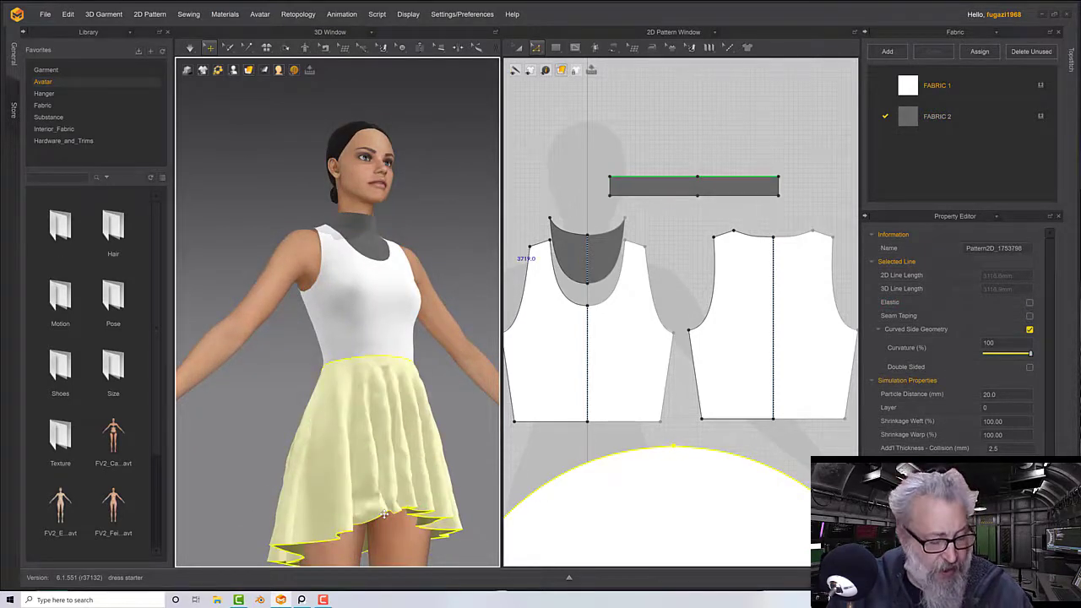
key("space")
right_click_drag(409, 494, 392, 498)
mouse_move(388, 507)
left_mouse_down()
mouse_move(379, 518)
mouse_move(396, 498)
left_mouse_up()
left_click(384, 527)
key("space")
right_click_drag(395, 494, 397, 439)
middle_click_drag(398, 439, 442, 453)
scroll(376, 406, "up", 3)
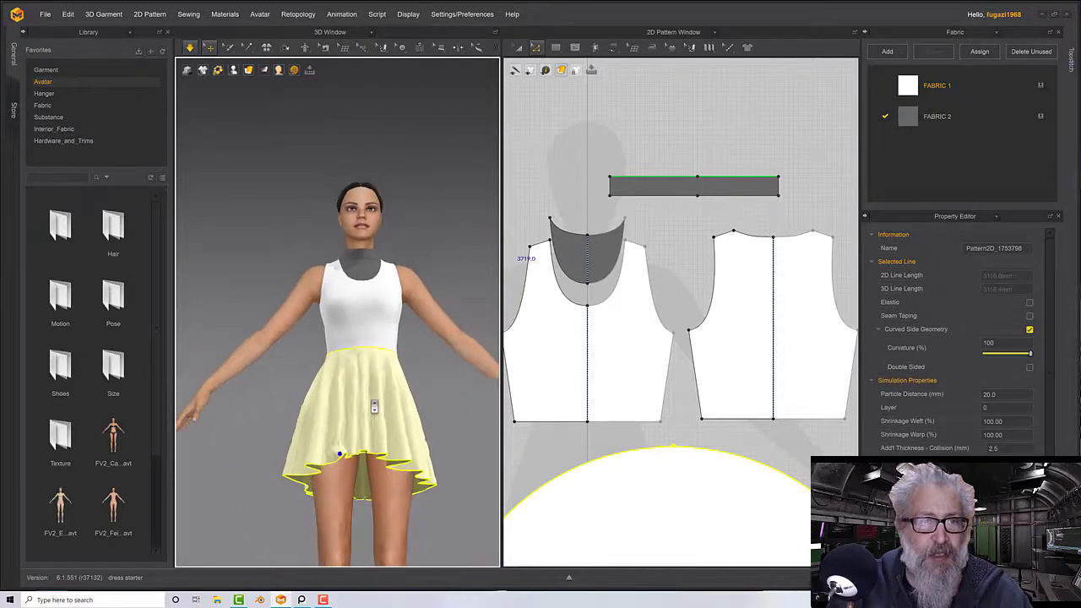
Select all of the dress's pattern pieces and display the 2D patterns as a mesh
right_click_drag(375, 407, 382, 406)
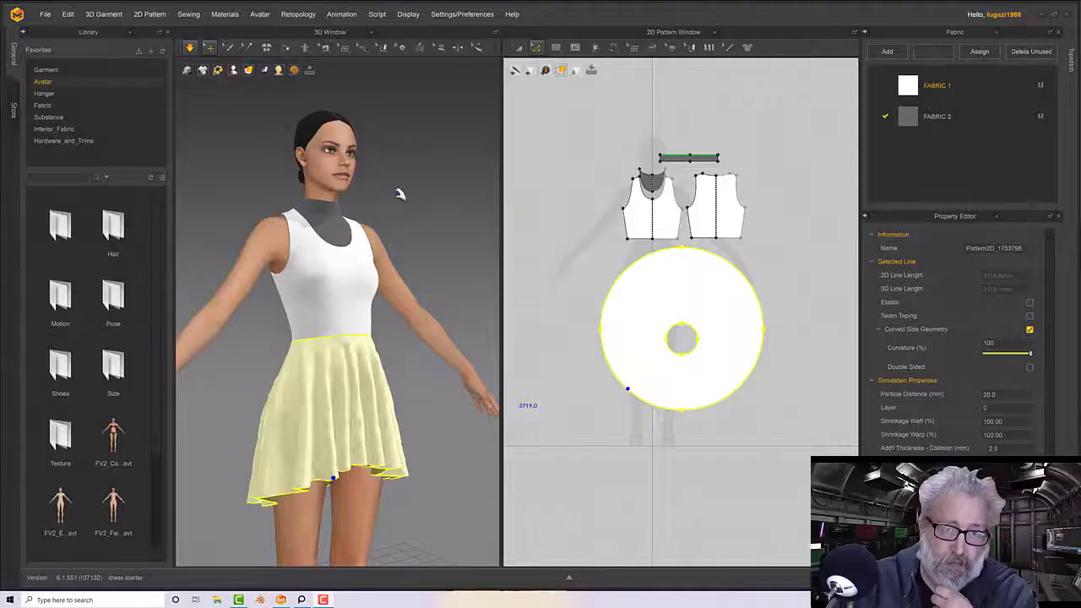
right_click_drag(398, 241, 405, 245)
scroll(405, 245, "up", 2)
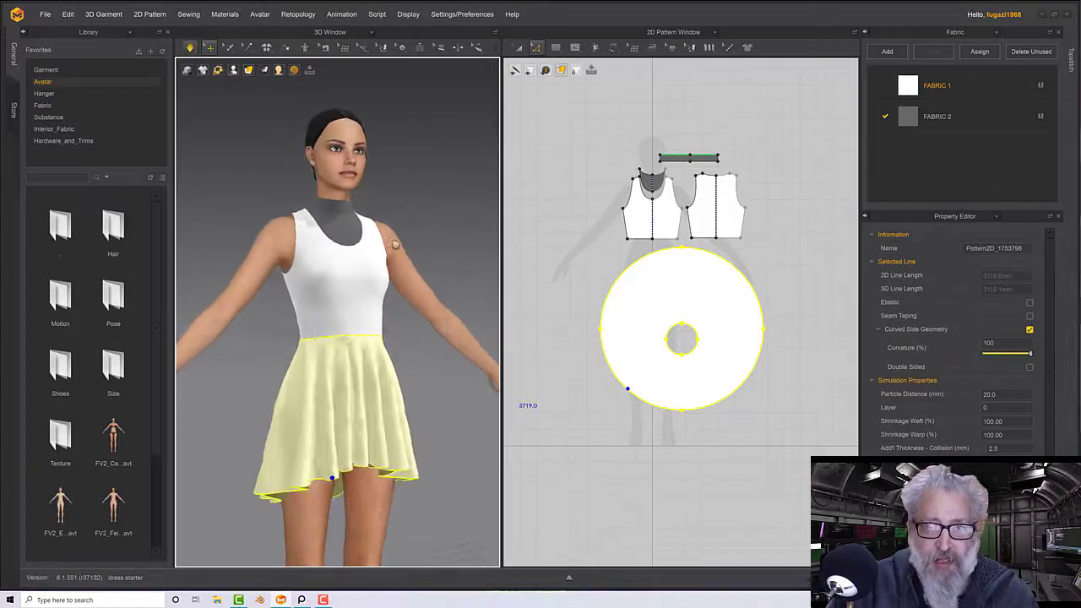
scroll(390, 238, "down", 3)
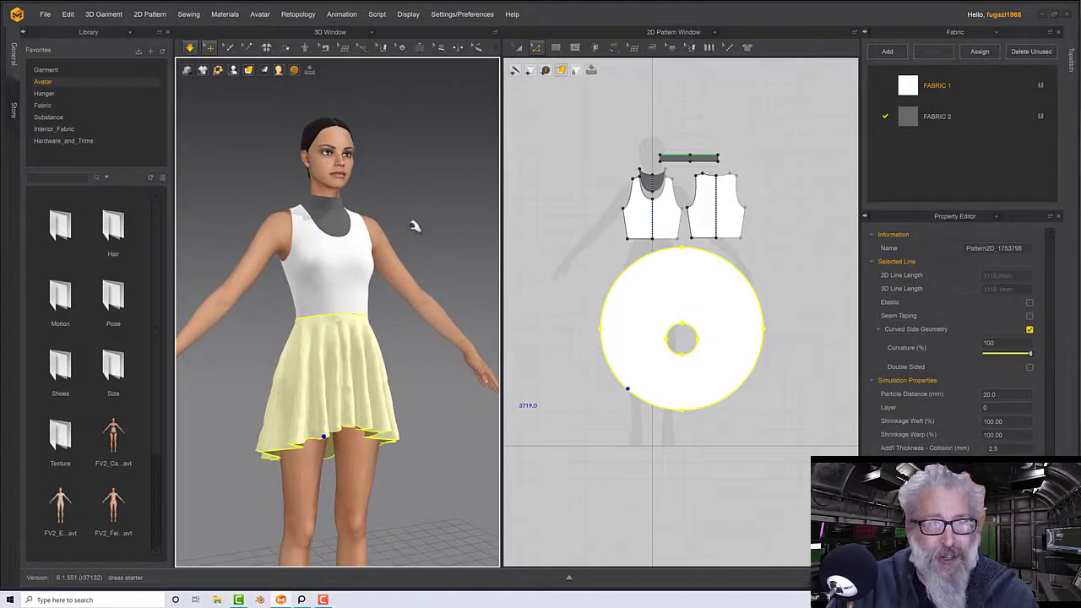
left_click_drag(555, 116, 789, 415)
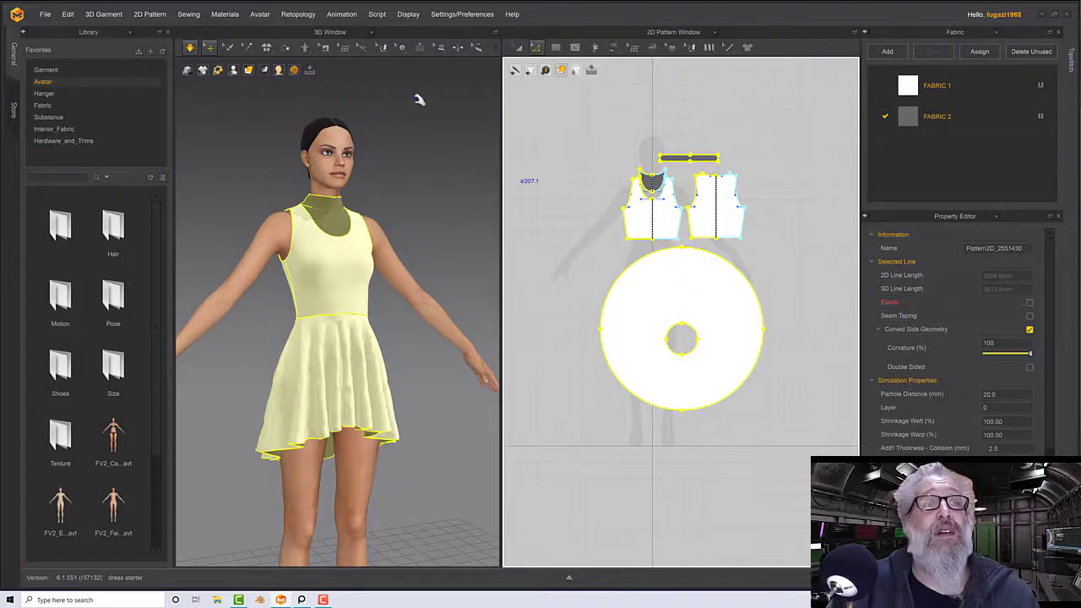
left_click(561, 70)
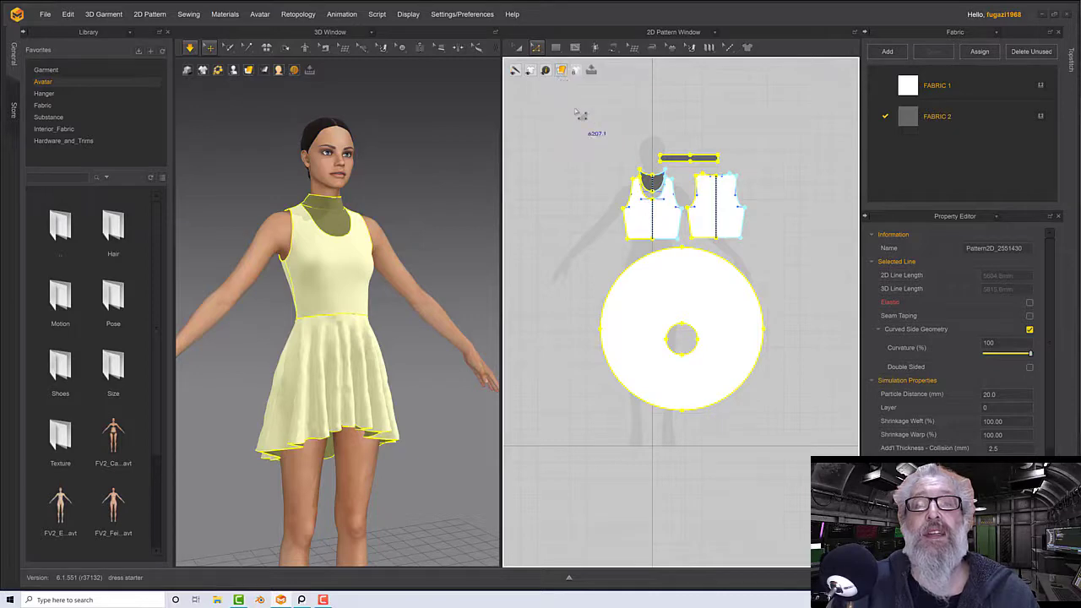
mouse_move(561, 71)
left_click(573, 123)
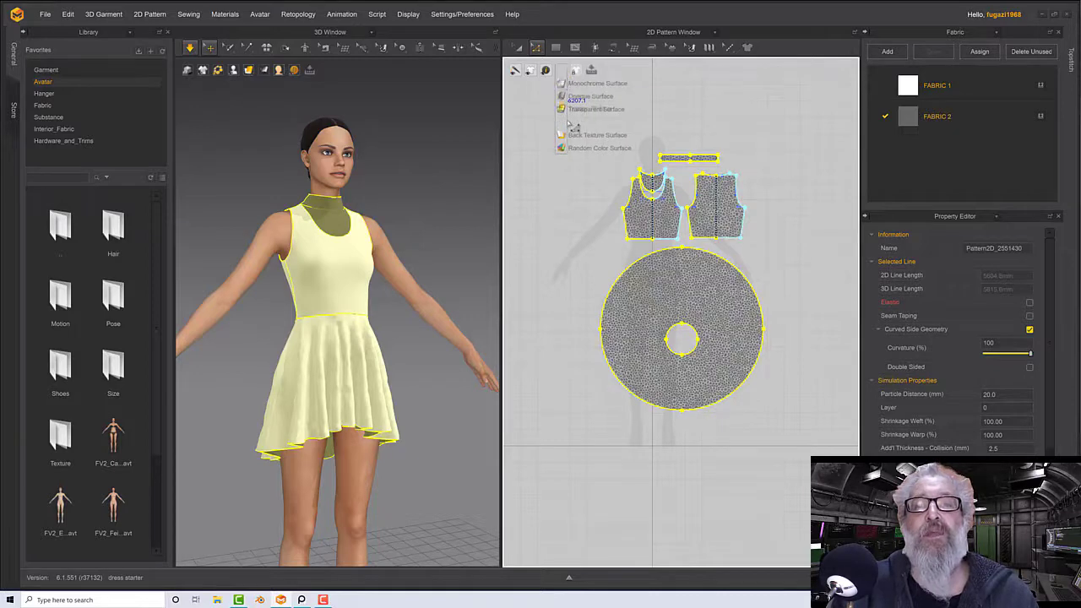
scroll(676, 330, "up", 5)
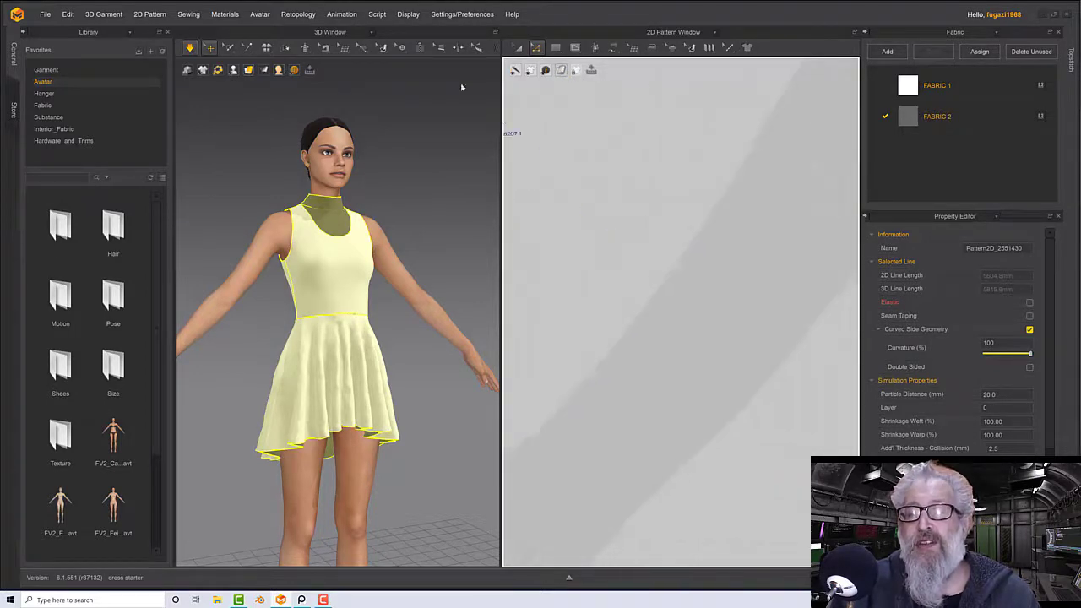
mouse_move(802, 291)
middle_mouse_down()
mouse_move(741, 282)
mouse_move(765, 287)
mouse_move(703, 250)
mouse_move(535, 228)
middle_mouse_up()
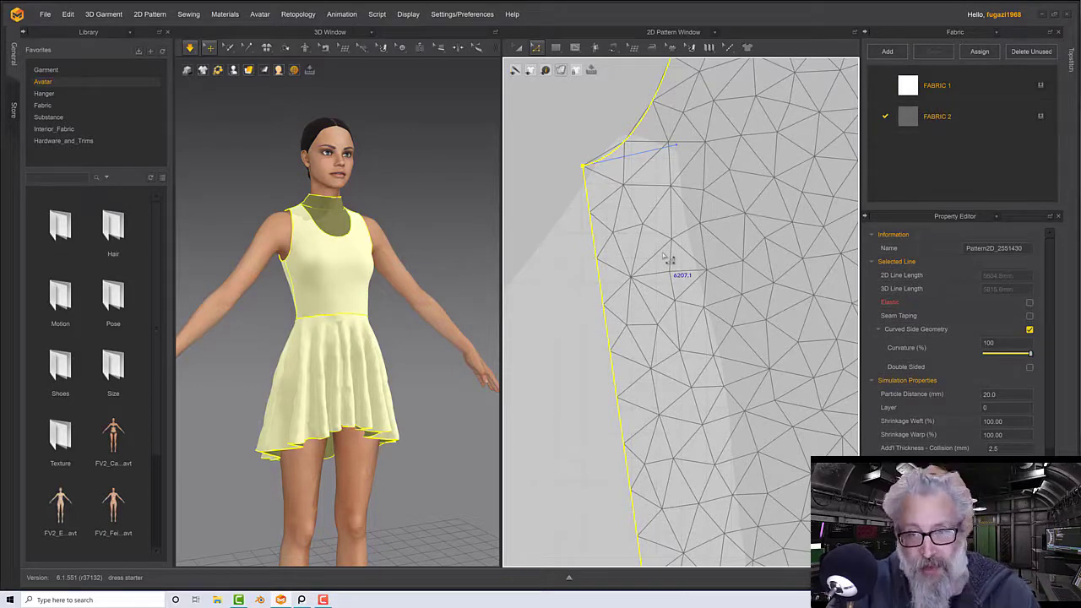
scroll(669, 264, "up", 4)
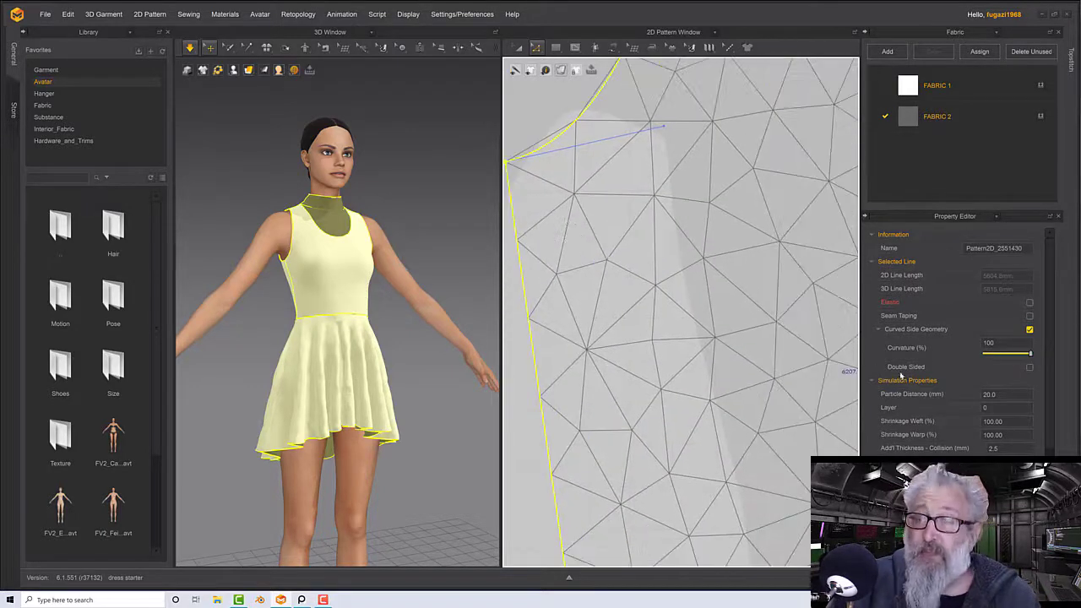
Set the particle distance of all selected pattern pieces to 15 mm and inspect the mesh
left_click(1005, 396)
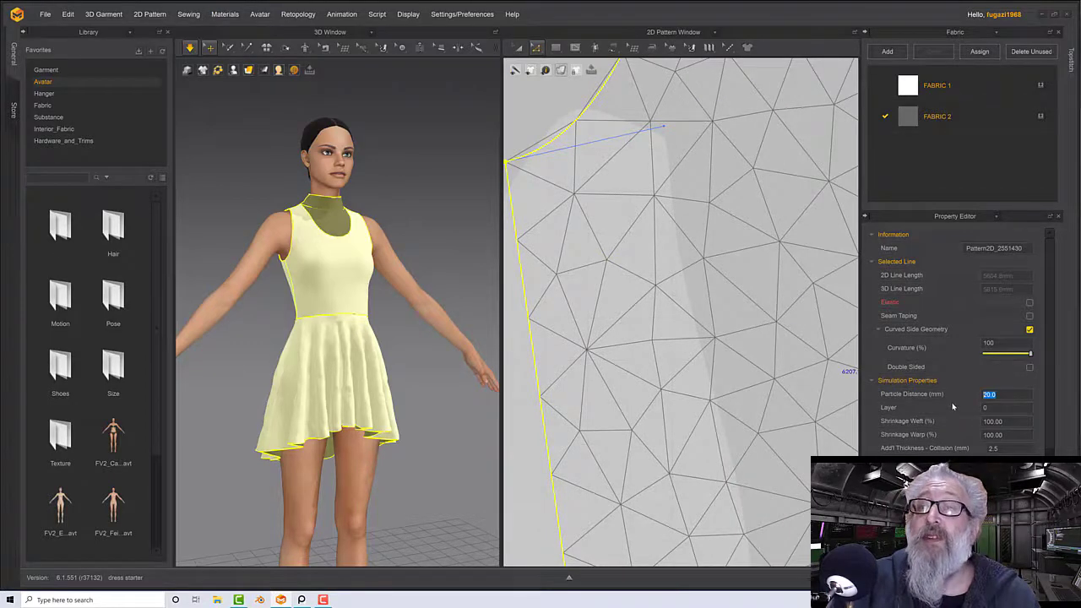
type("15")
key("Return")
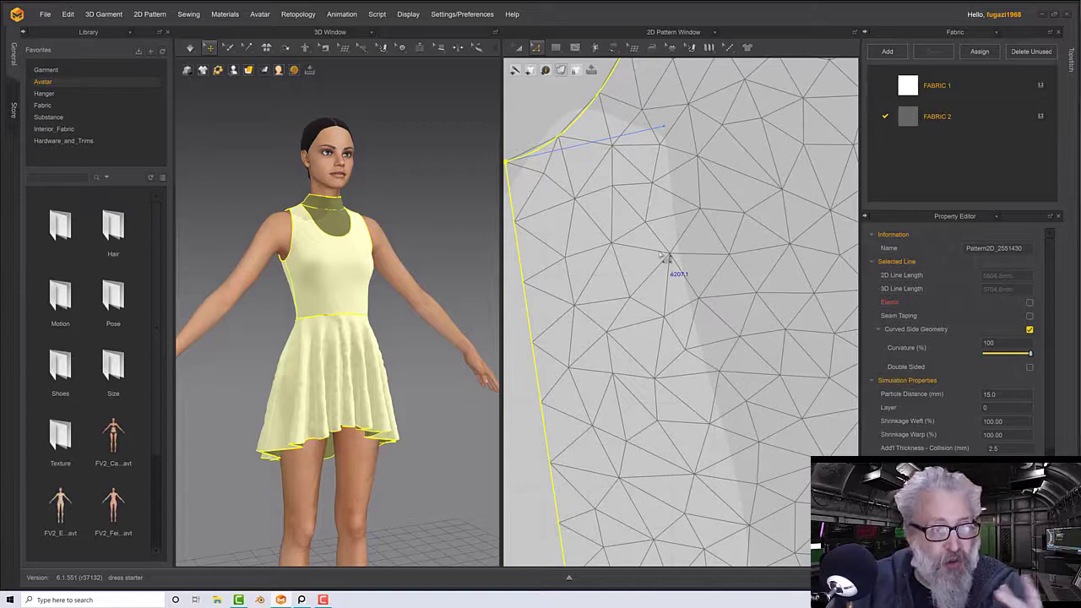
scroll(662, 256, "up", 3)
scroll(662, 256, "down", 2)
scroll(662, 256, "up", 2)
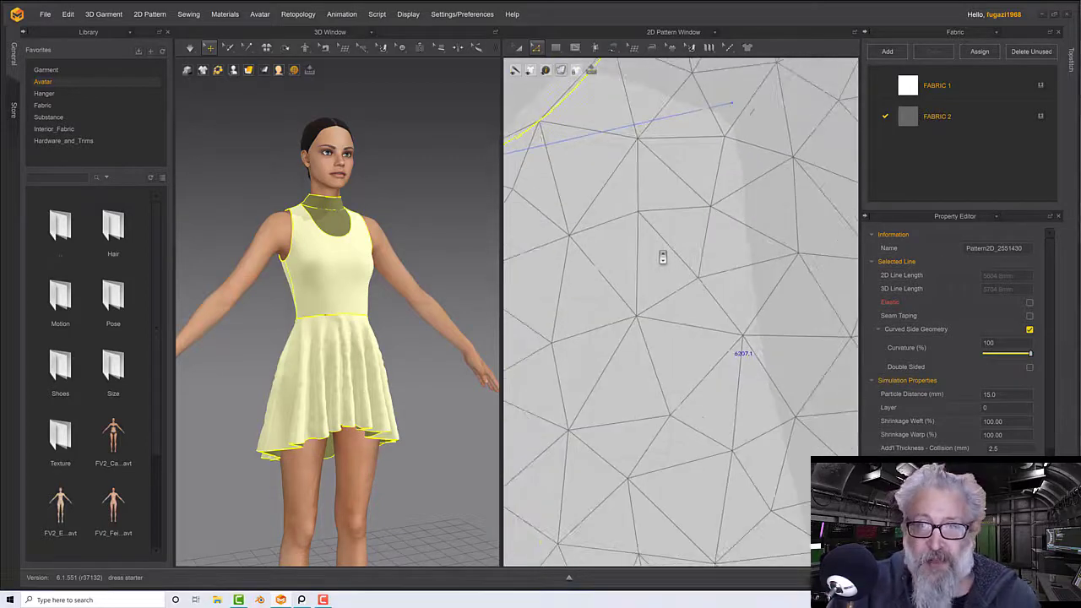
Simulate the dress with the finer mesh and inspect how the skirt's folds resettle
scroll(661, 256, "down", 2)
scroll(663, 258, "down", 5)
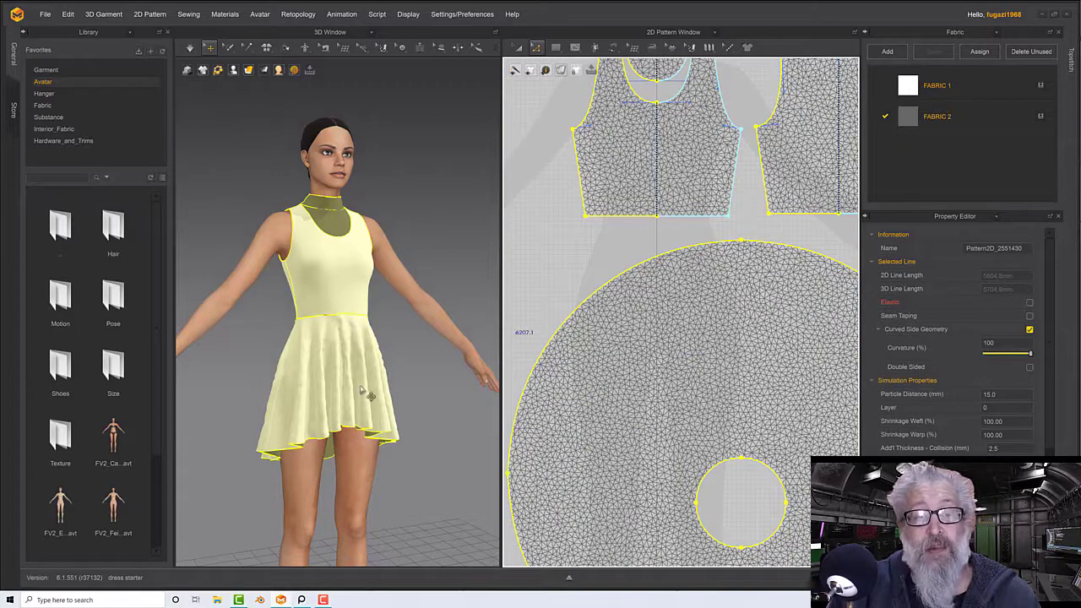
right_click_drag(410, 381, 381, 381)
scroll(355, 394, "down", 2)
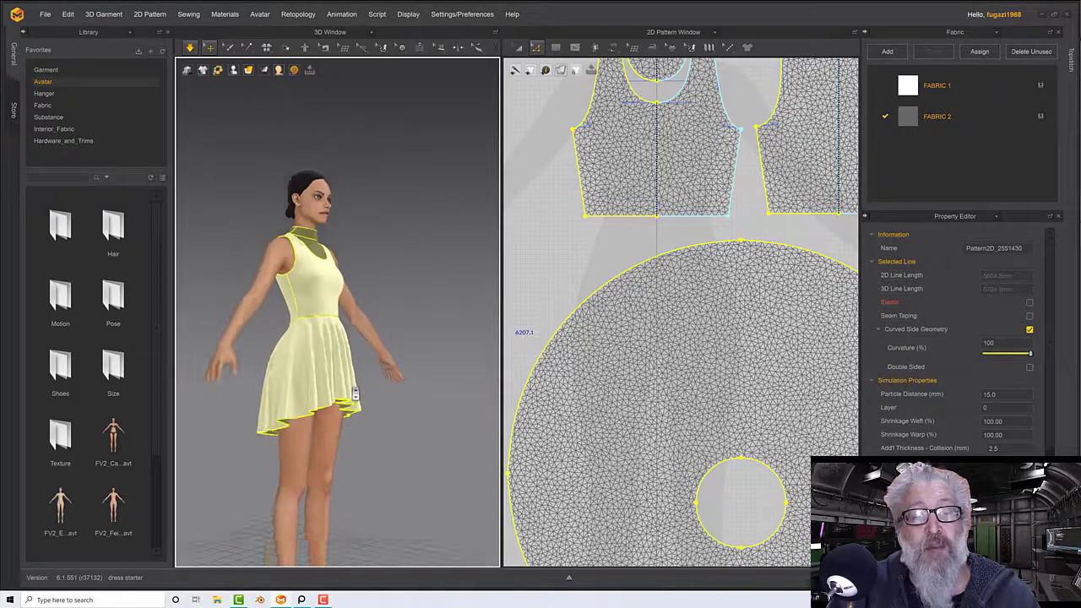
scroll(354, 394, "up", 3)
scroll(355, 393, "up", 5)
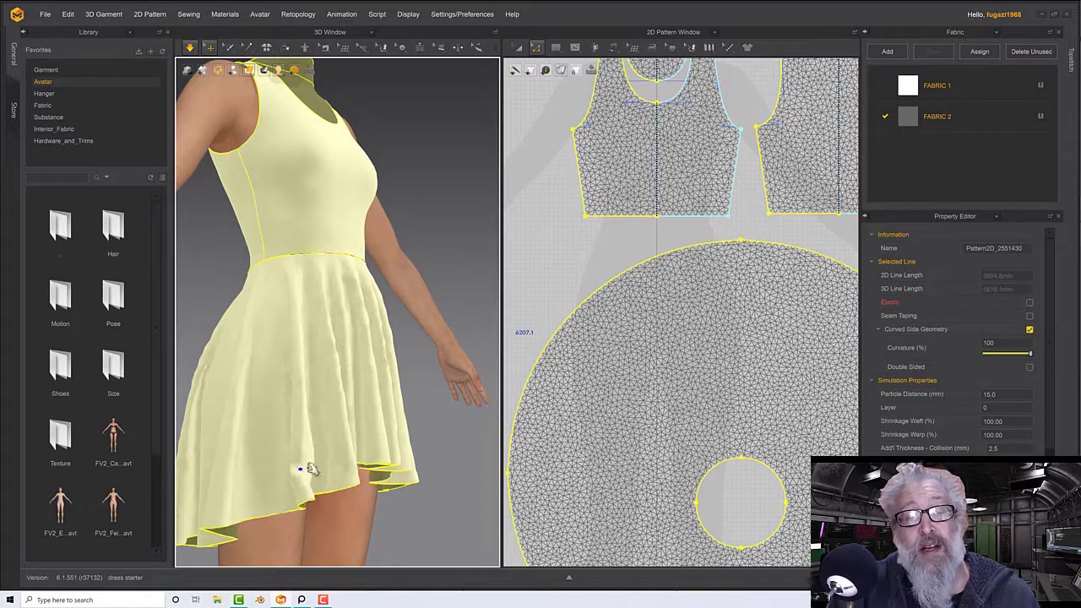
right_click_drag(313, 441, 290, 442)
right_click_drag(364, 429, 249, 427)
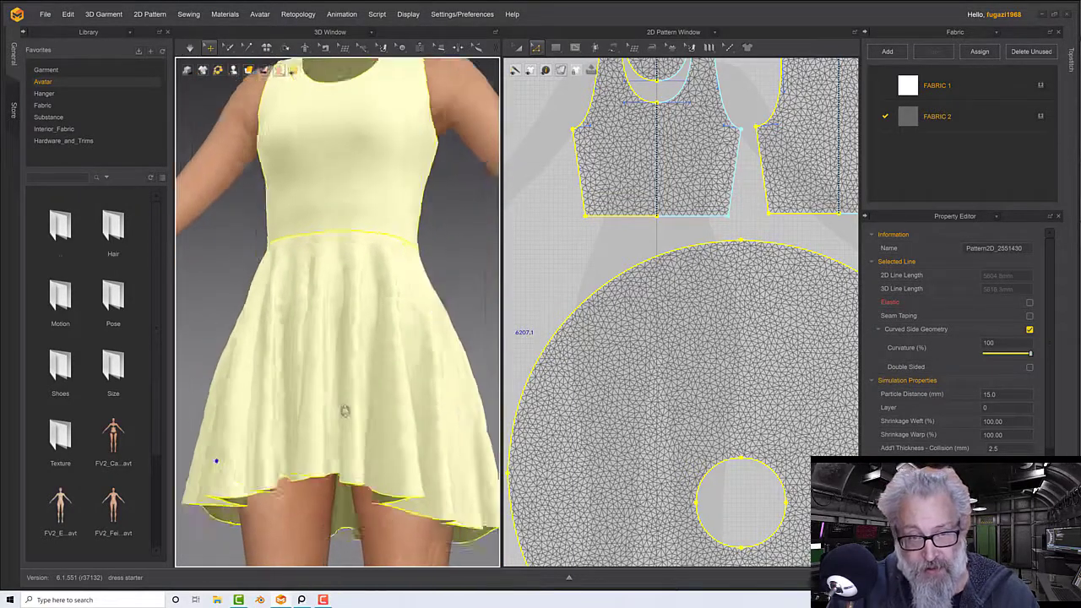
Examine the simulated dress's drape from the front and sides, from the collar down to the skirt's hem
right_click_drag(346, 410, 421, 379)
scroll(345, 410, "up", 1)
scroll(344, 414, "down", 5)
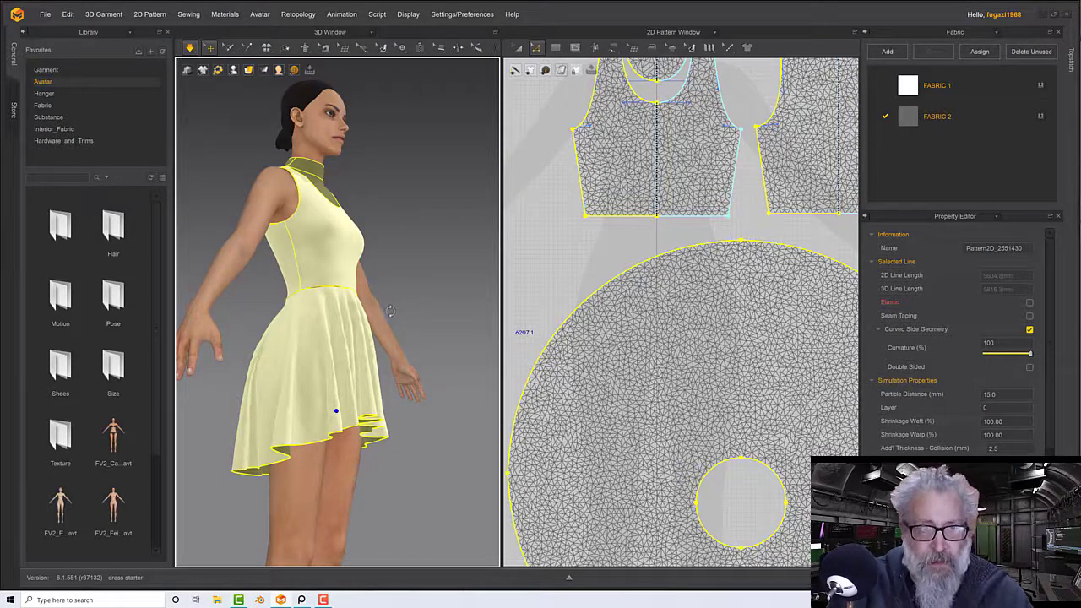
right_click_drag(386, 313, 369, 314)
middle_click_drag(368, 314, 368, 361)
scroll(368, 361, "up", 1)
scroll(369, 363, "down", 4)
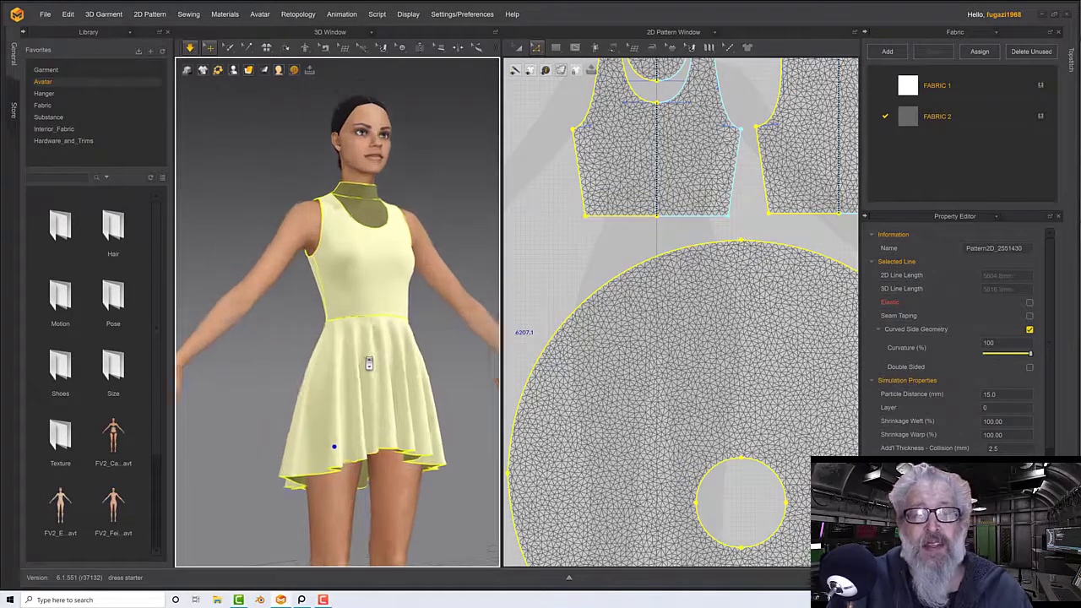
right_click_drag(369, 363, 403, 361)
middle_click_drag(390, 353, 401, 299)
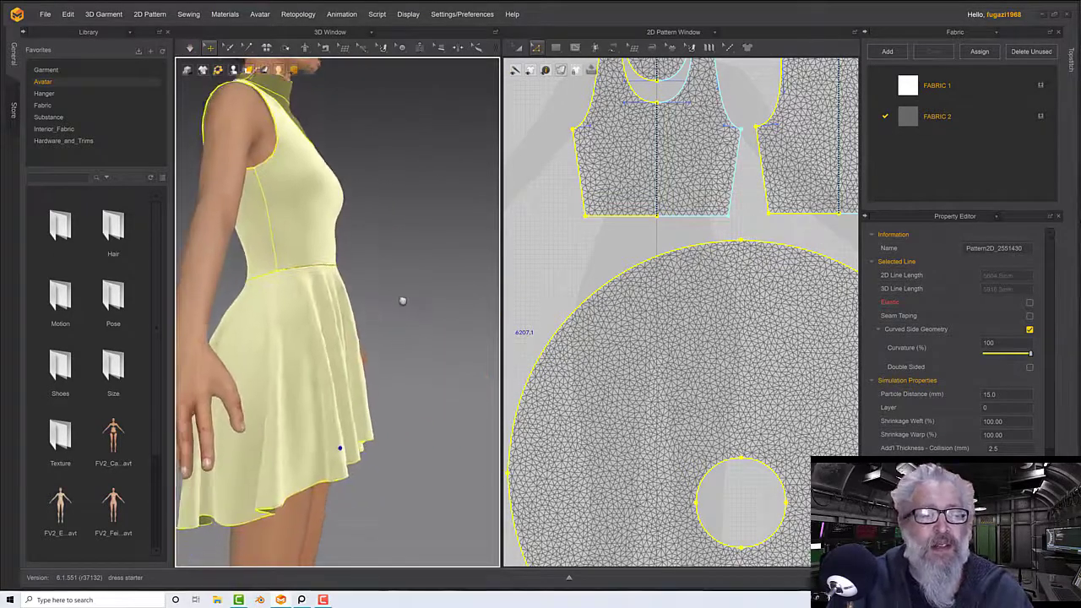
right_click_drag(341, 343, 370, 349)
middle_click_drag(369, 348, 366, 430)
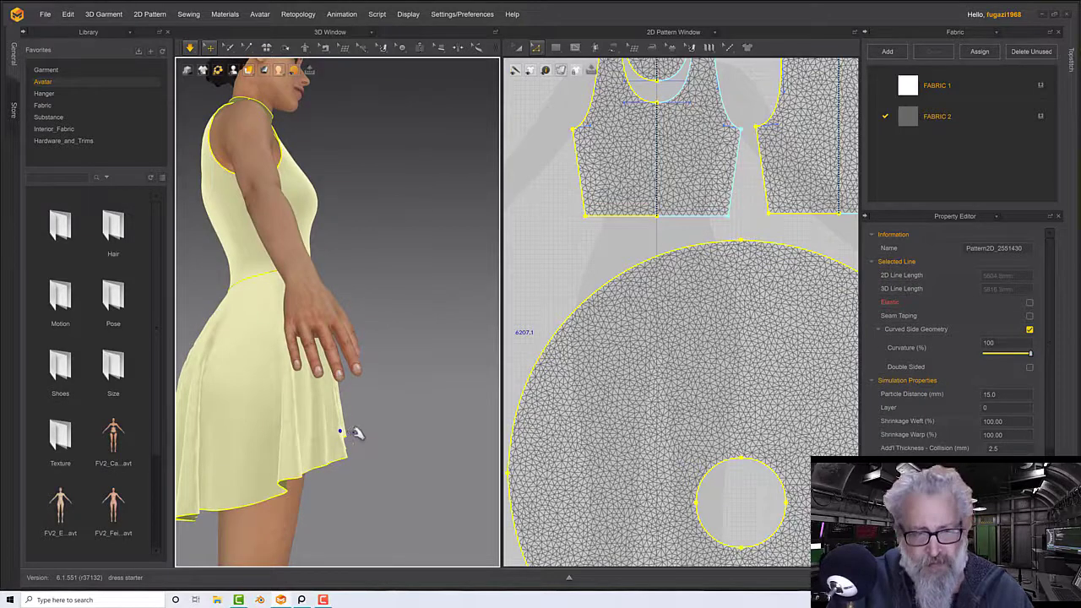
key("space")
right_click_drag(334, 429, 310, 427)
middle_click_drag(355, 416, 328, 451)
right_click_drag(350, 420, 329, 426)
middle_click_drag(369, 413, 324, 449)
right_click_drag(350, 427, 359, 425)
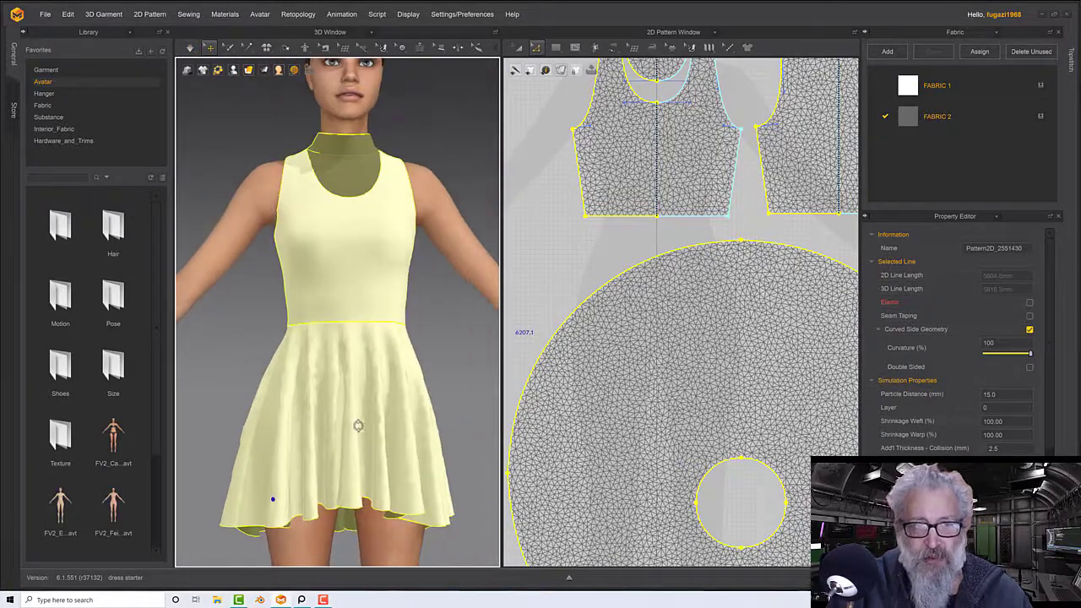
middle_click_drag(353, 408, 349, 442)
right_click_drag(350, 429, 367, 428)
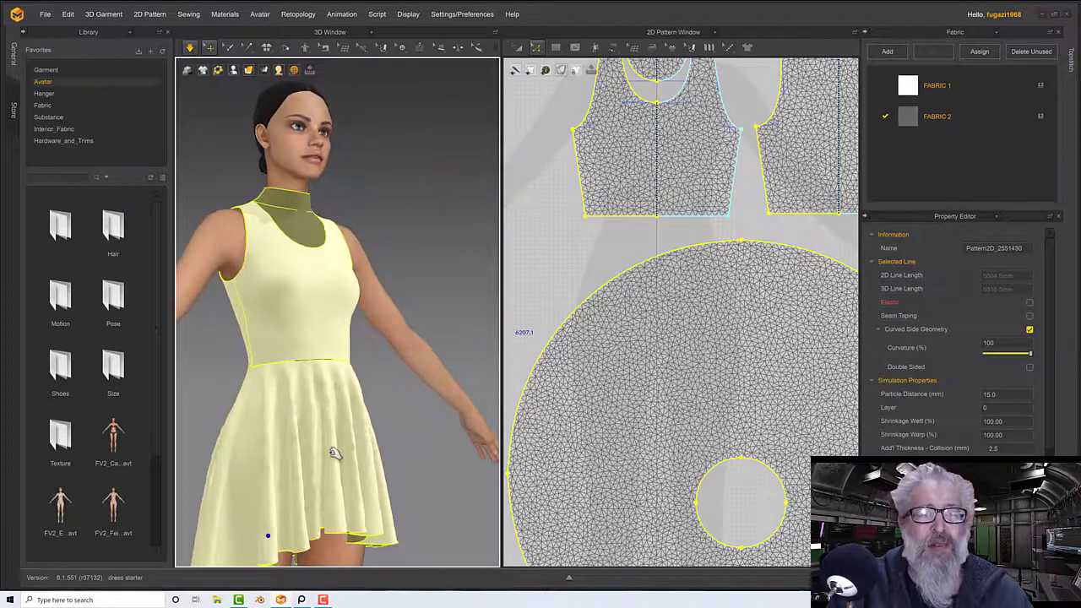
scroll(335, 456, "down", 1)
scroll(335, 453, "up", 2)
key("2")
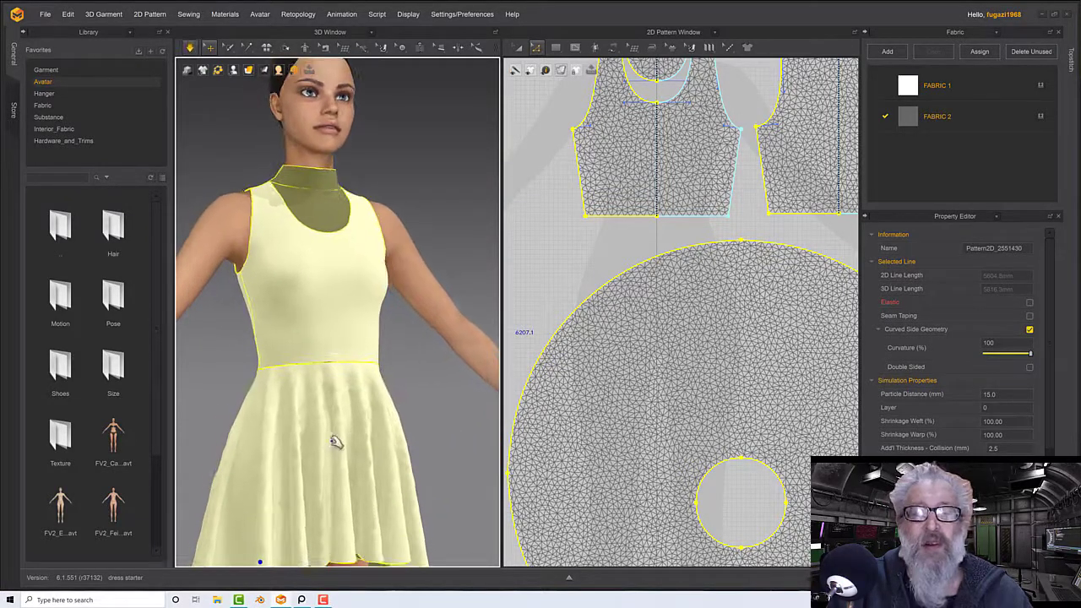
scroll(334, 438, "up", 2)
scroll(334, 438, "down", 3)
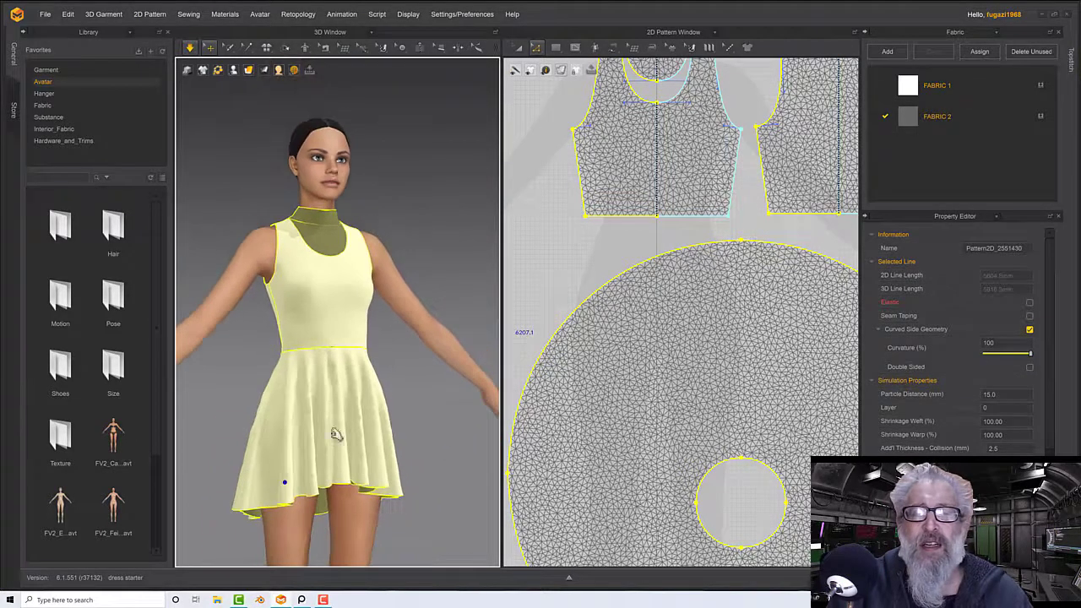
right_click_drag(423, 414, 437, 437)
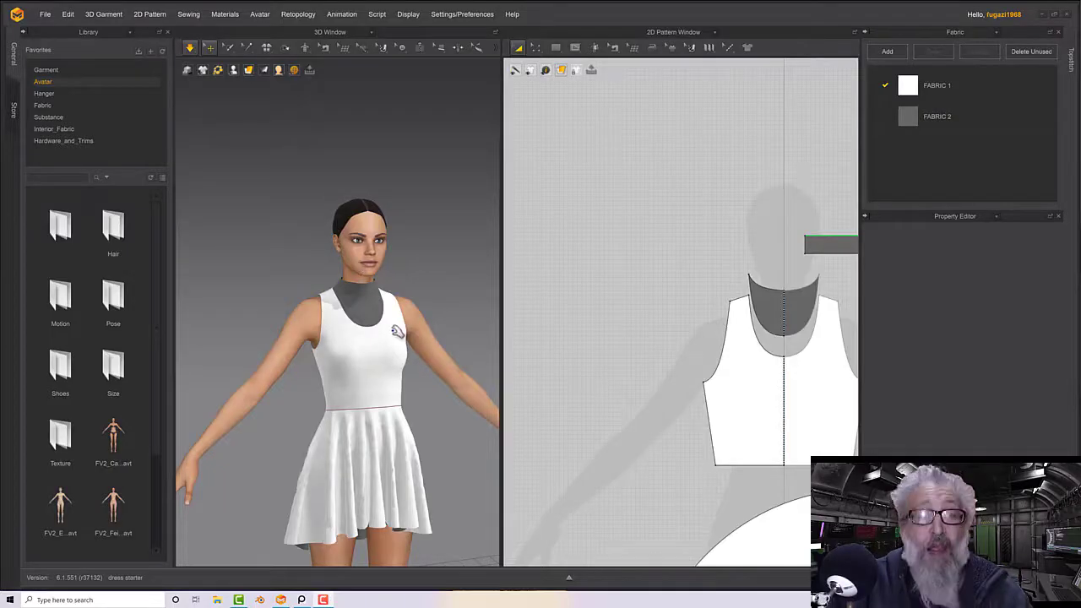
Switch to the reference image board to view the black dress references, and return to Marvelous Designer
right_click_drag(398, 333, 351, 322)
right_click_drag(357, 380, 334, 364)
left_click(301, 600)
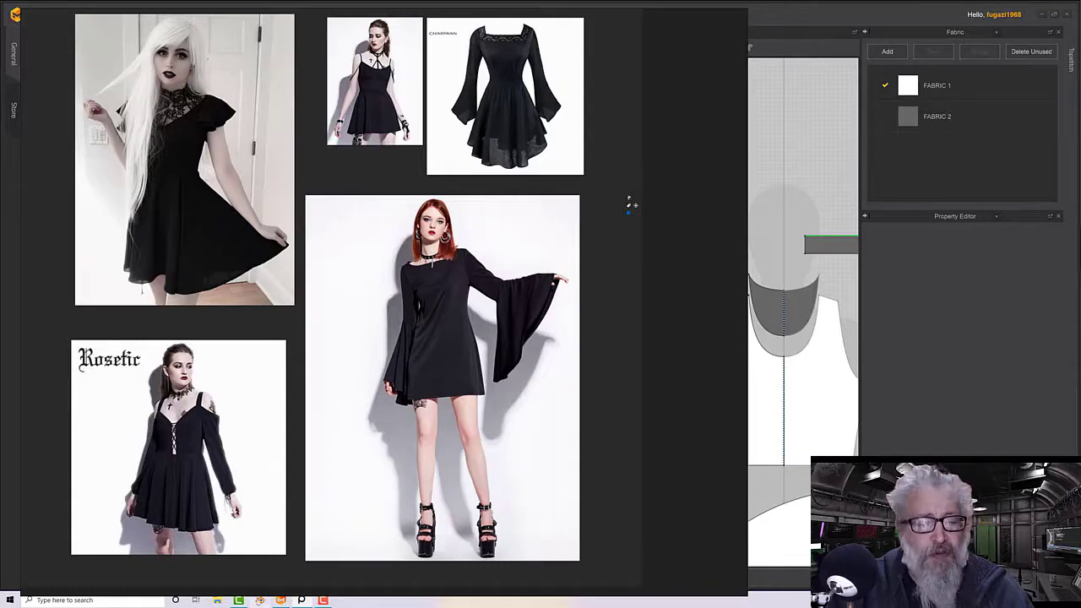
left_click(305, 600)
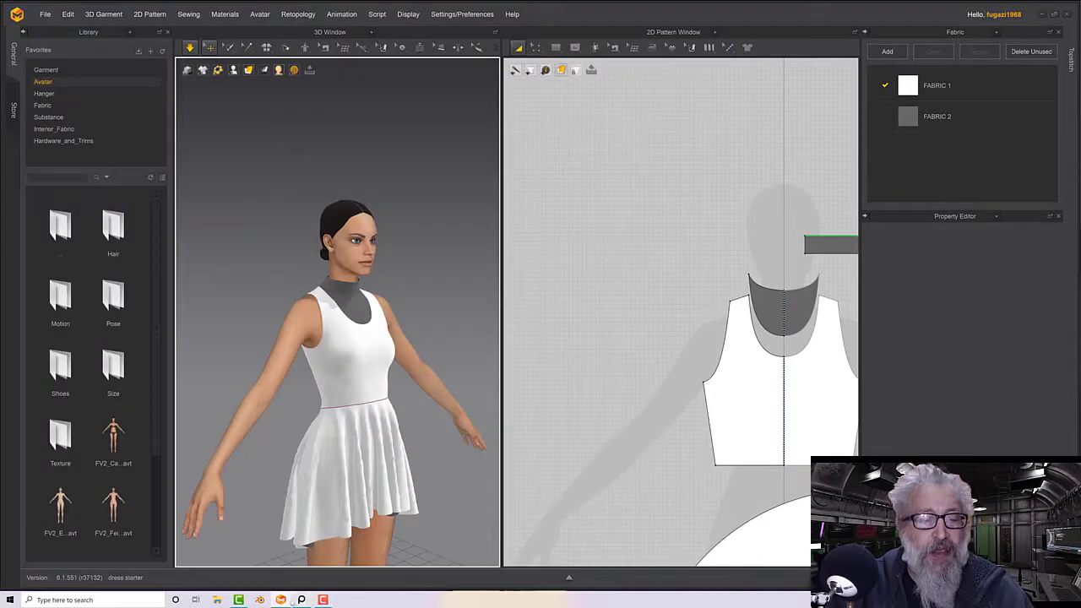
left_click(282, 600)
left_click(281, 599)
Raise the underarm corner points of the front and back bodice patterns slightly and check the armhole fit on the avatar
key("space")
right_click_drag(314, 472, 311, 442)
scroll(309, 377, "up", 5)
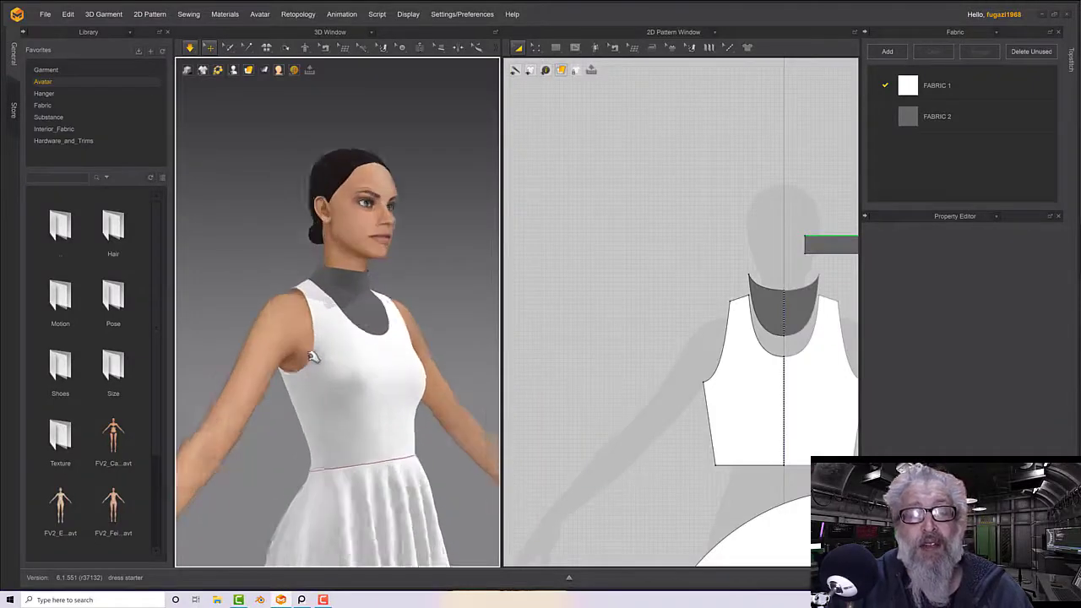
left_click(289, 377)
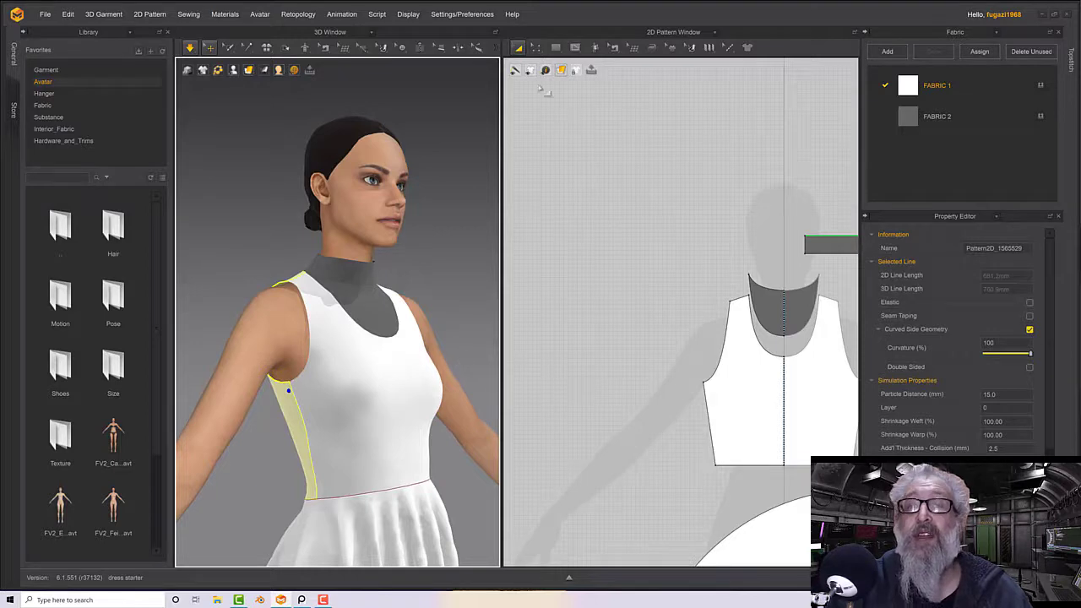
left_click(535, 47)
middle_click_drag(622, 346, 522, 297)
left_click(605, 333)
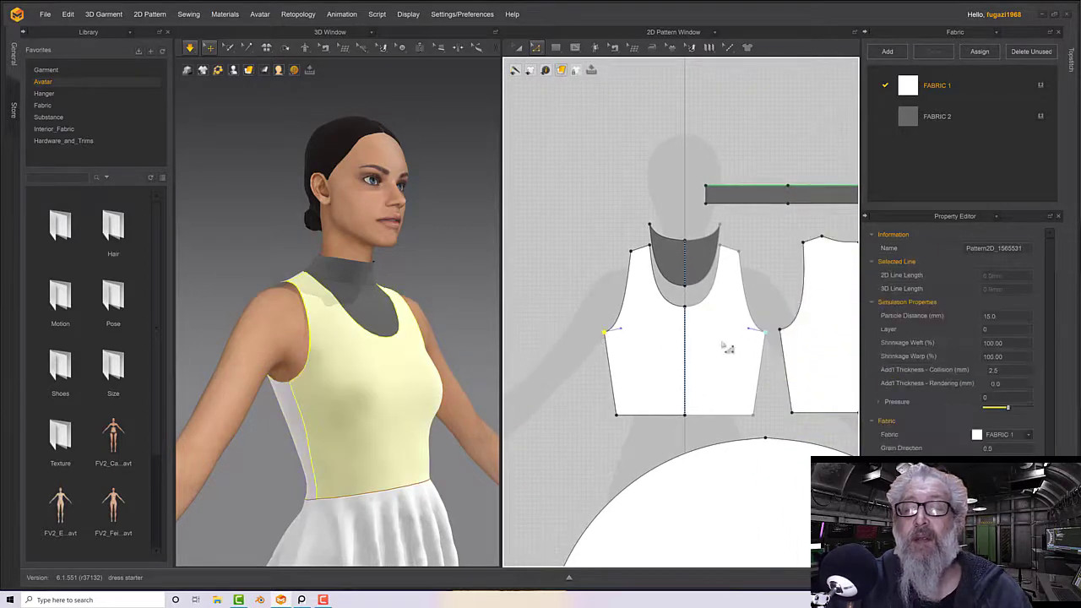
left_click_drag(780, 329, 787, 327, "shift")
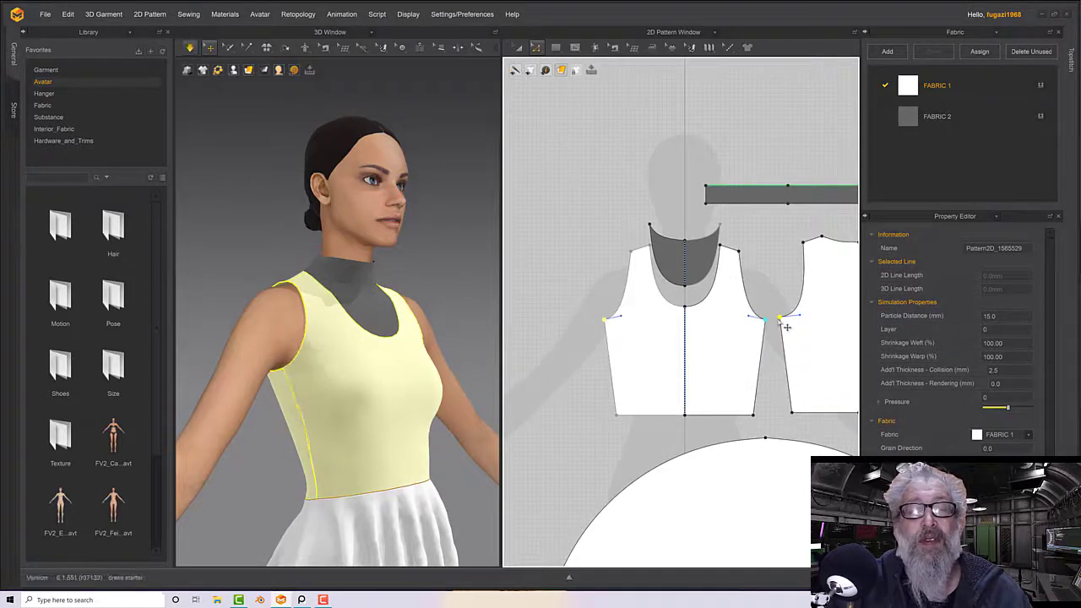
right_click_drag(380, 380, 313, 365)
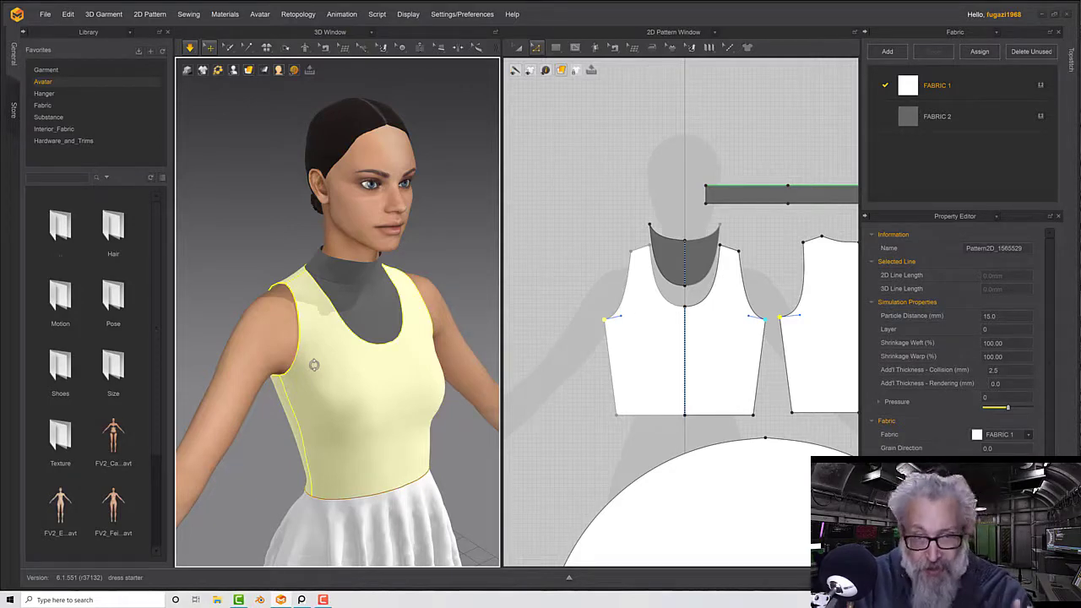
right_click_drag(314, 365, 358, 363)
Match up the front bodice's shoulder line with the corresponding shoulder line of the back bodice
middle_click_drag(591, 297, 547, 343)
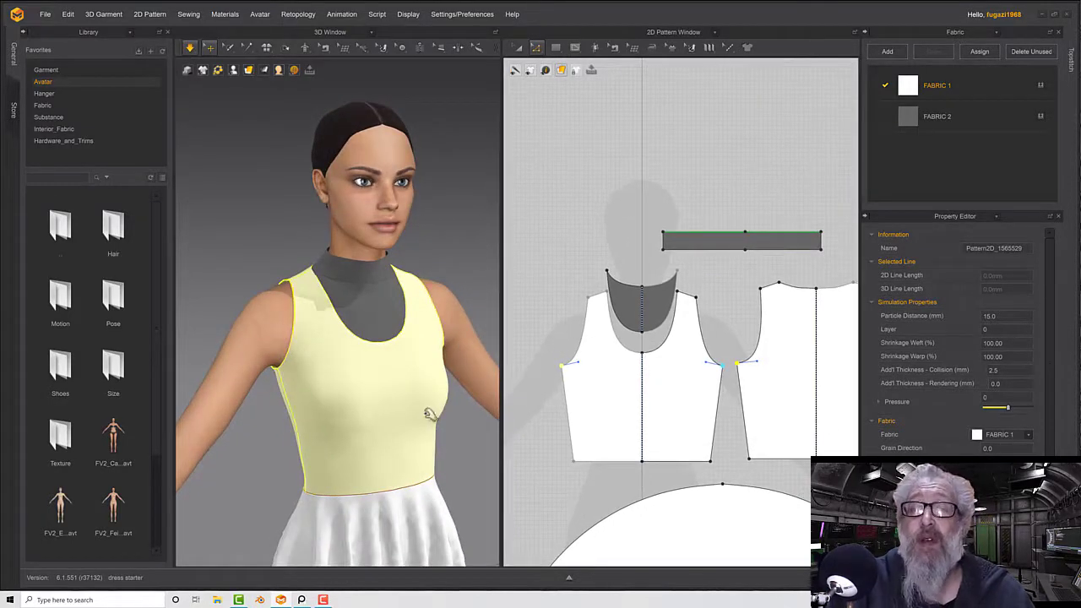
left_click(600, 298)
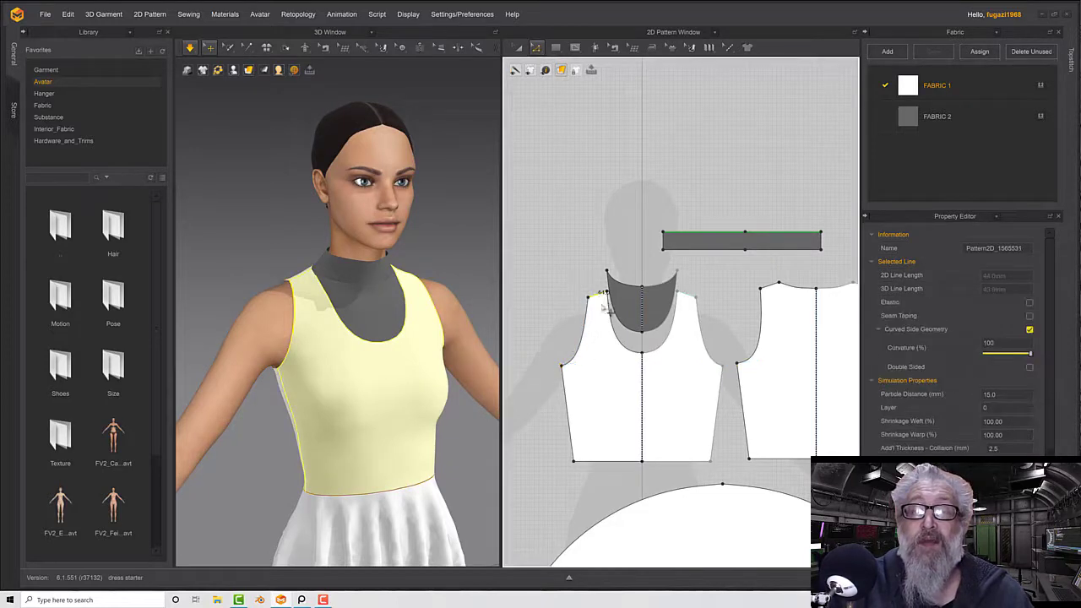
middle_click_drag(666, 302, 687, 348)
middle_click_drag(773, 314, 624, 319)
right_click(735, 316)
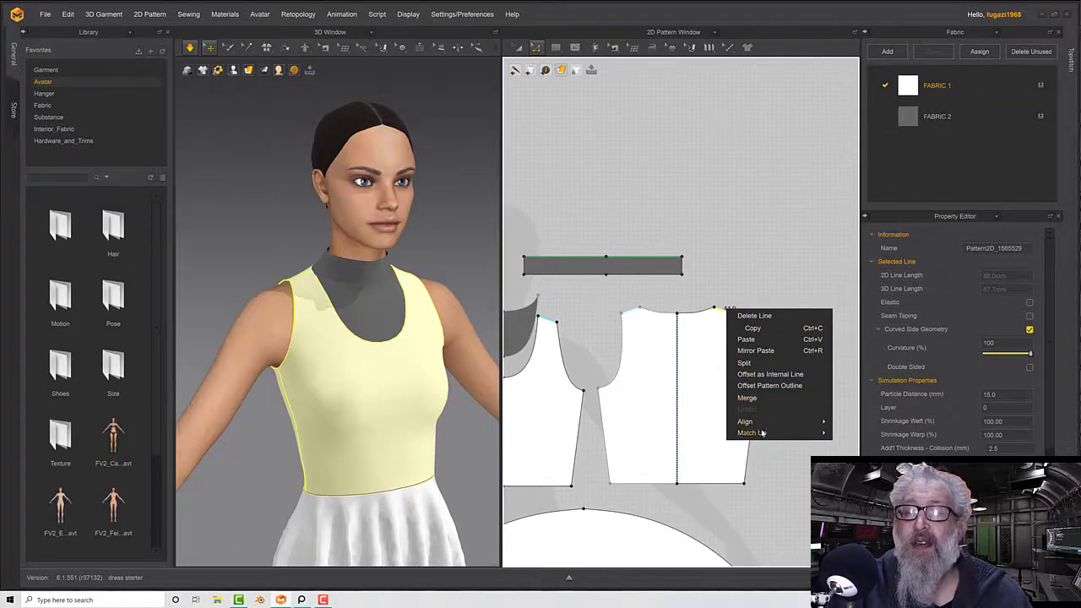
mouse_move(763, 433)
left_click(844, 442)
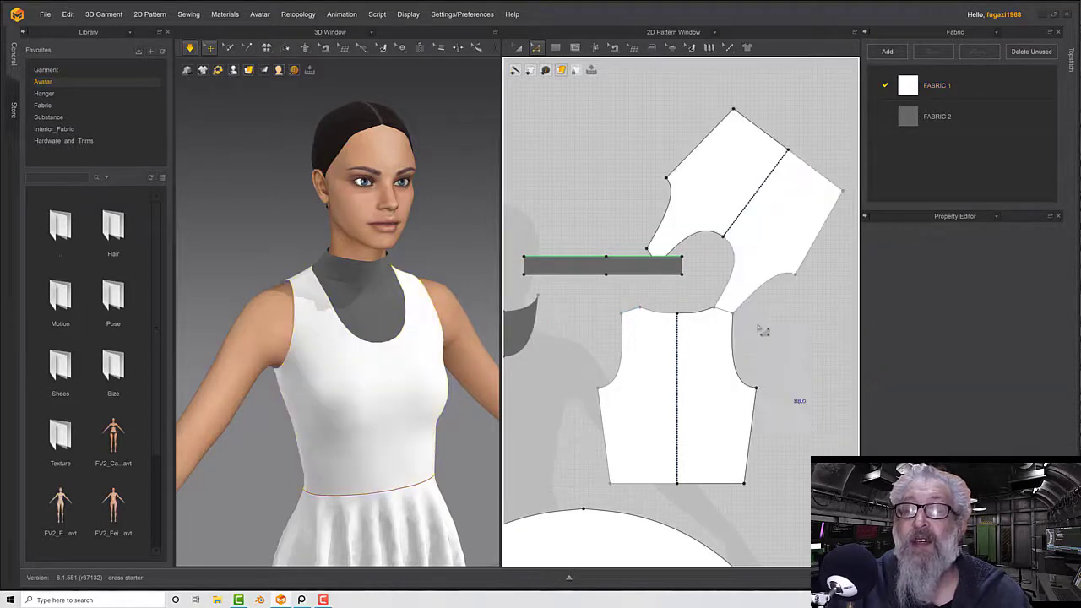
Reshape the front armhole curve near the shoulder to about 172 mm long using its curve handle
middle_click_drag(697, 318, 622, 334)
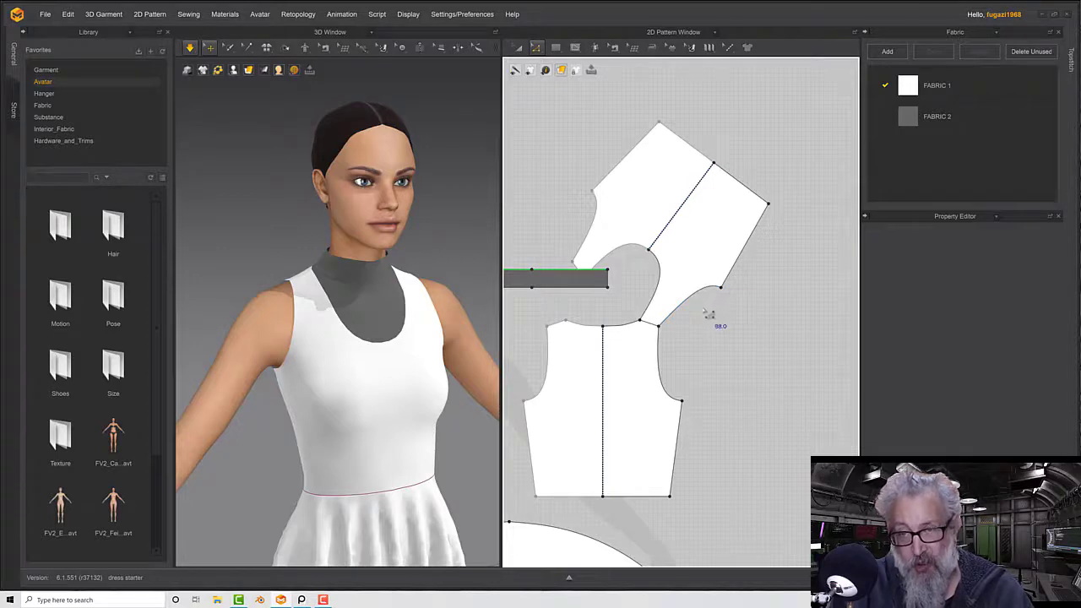
scroll(700, 338, "up", 3)
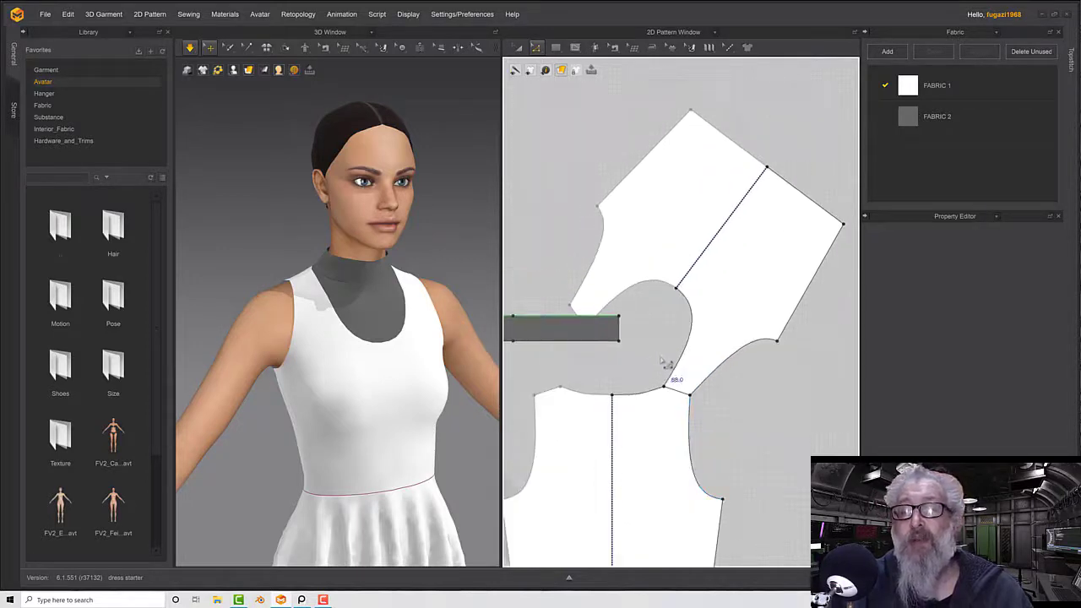
middle_click_drag(664, 361, 619, 336)
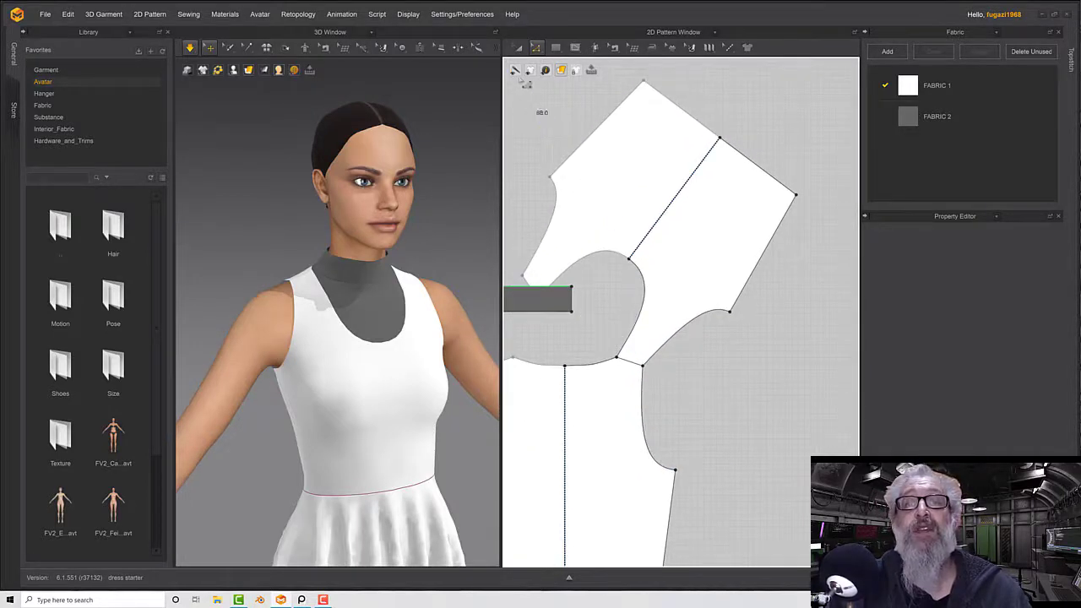
left_click(688, 334)
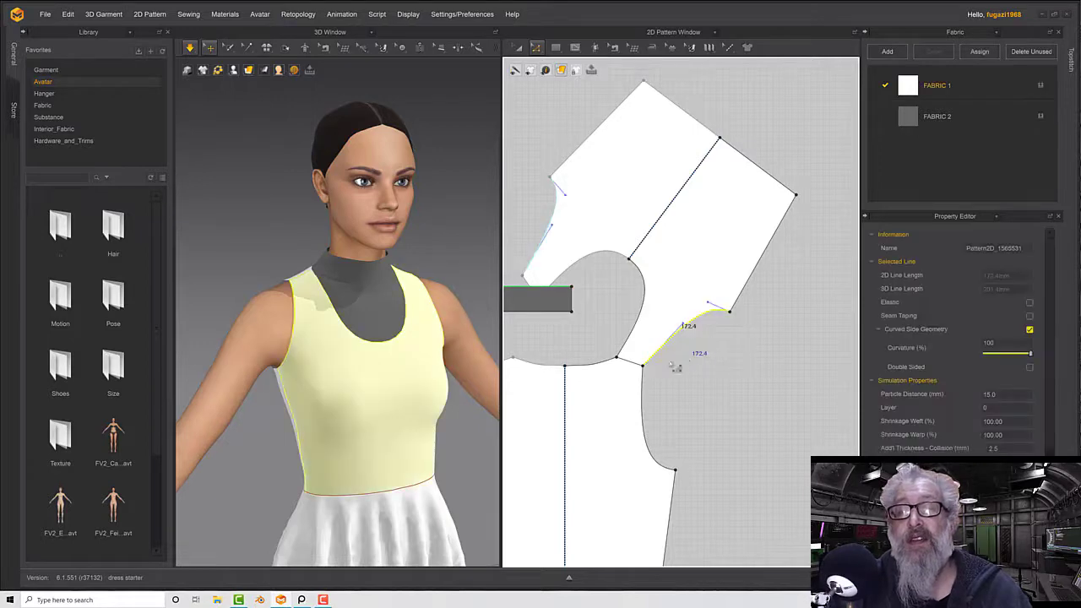
scroll(651, 380, "up", 2)
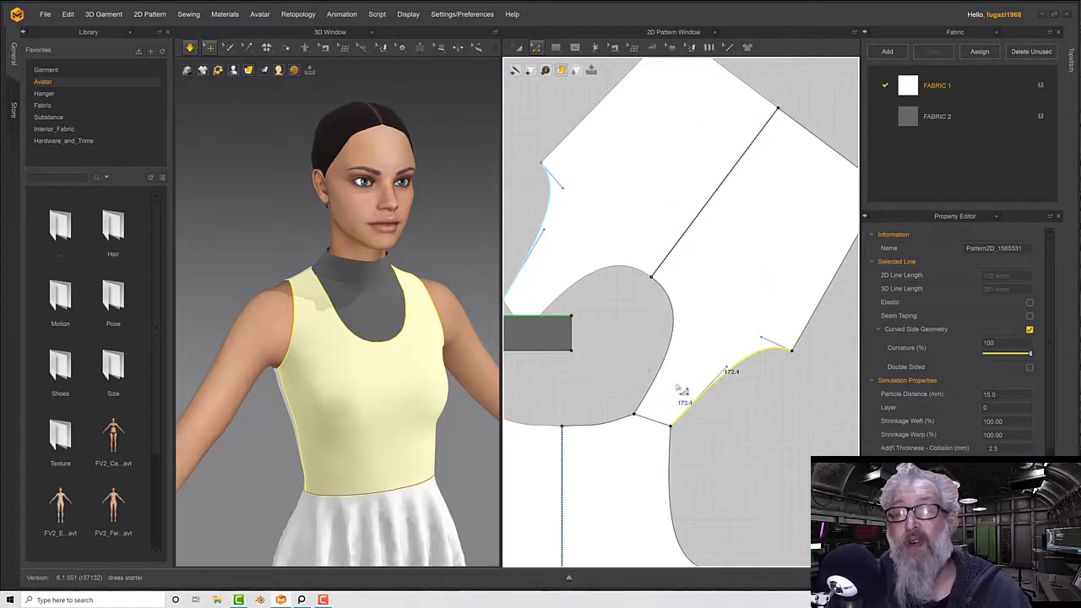
middle_click_drag(682, 390, 647, 327)
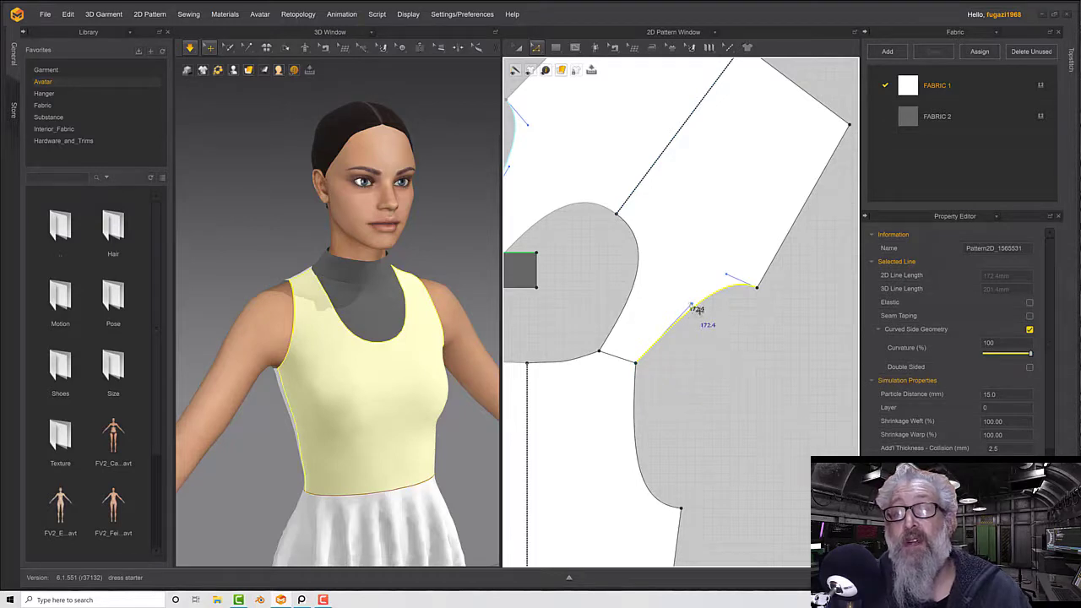
left_click_drag(699, 311, 654, 328)
Deepen the back armhole curve to about 200 mm and reshape the front one to about 176 mm for a smooth shoulder transition
left_click(634, 393)
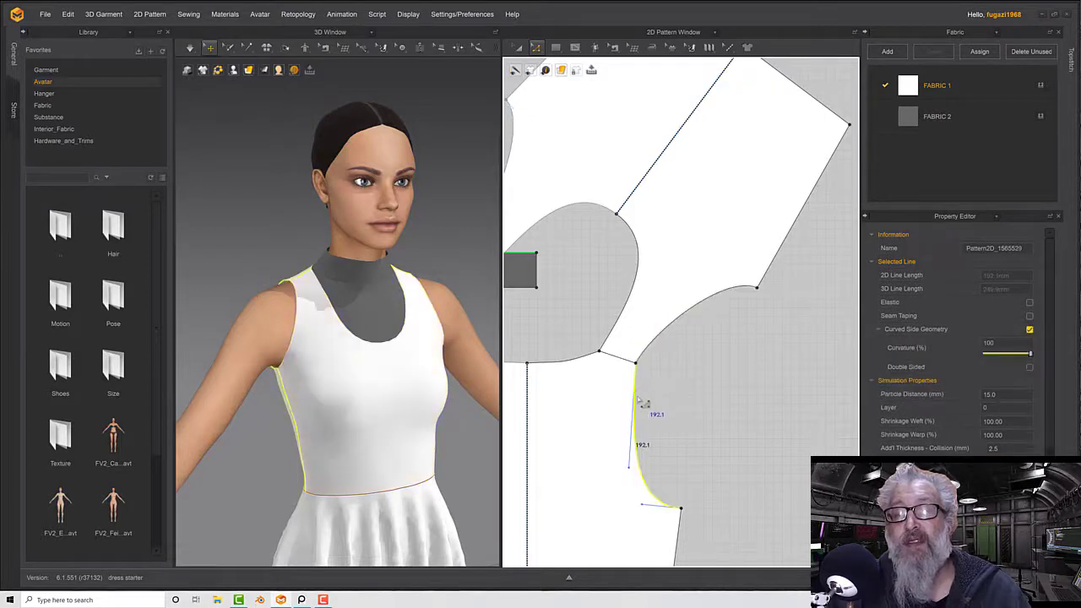
left_click_drag(629, 468, 610, 457)
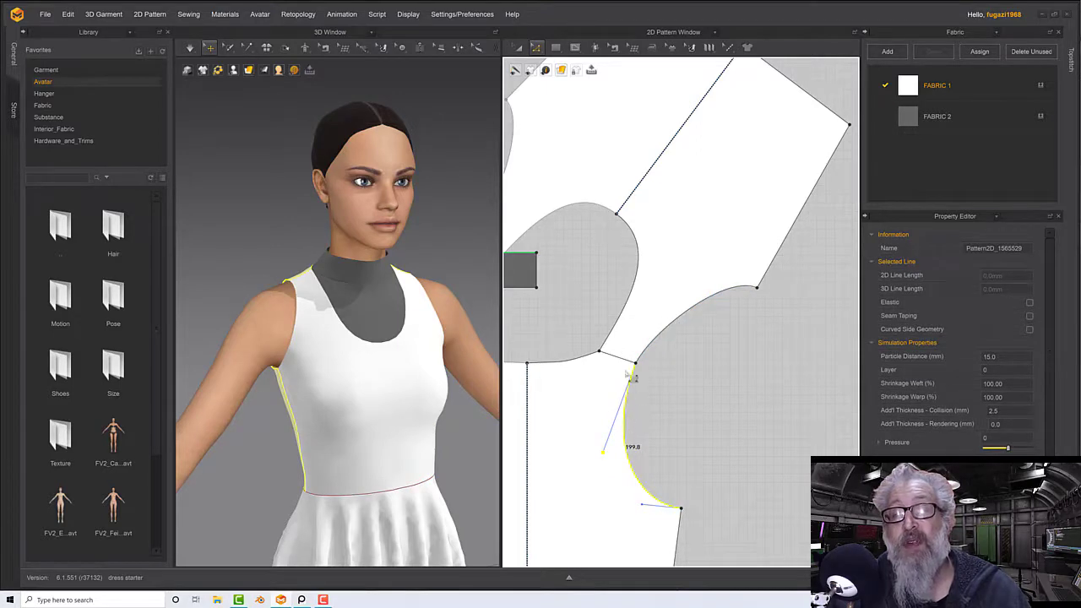
scroll(644, 373, "down", 2)
scroll(657, 379, "up", 4)
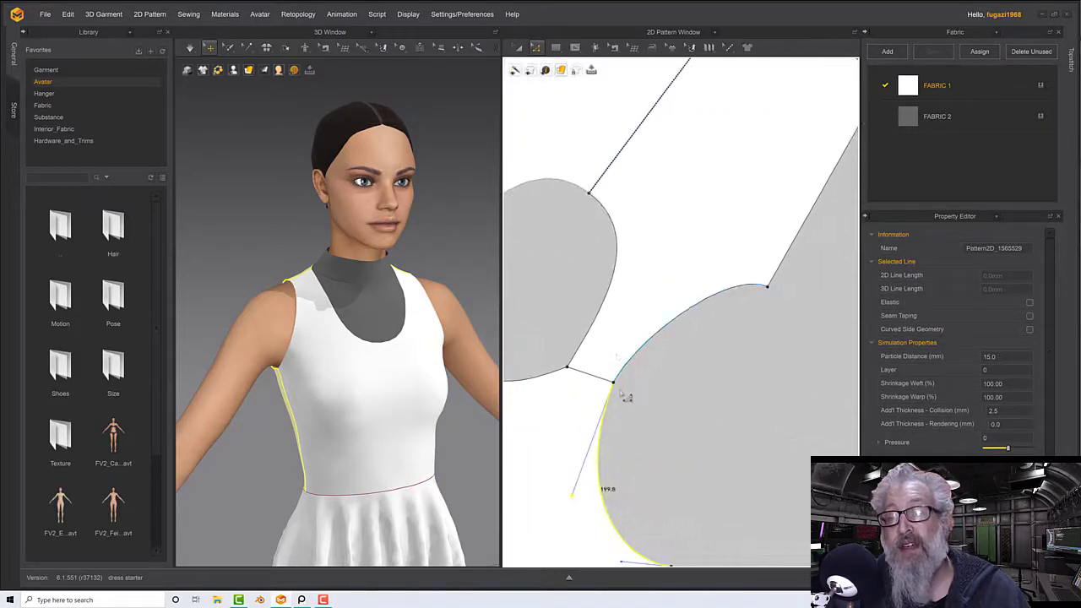
left_click(634, 374)
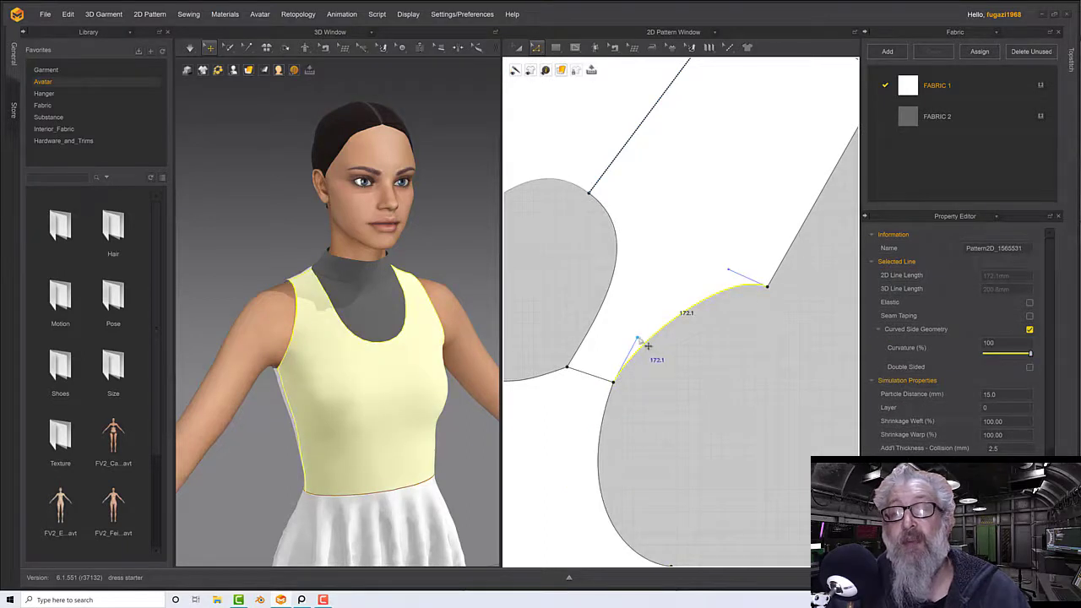
left_click_drag(648, 346, 663, 319)
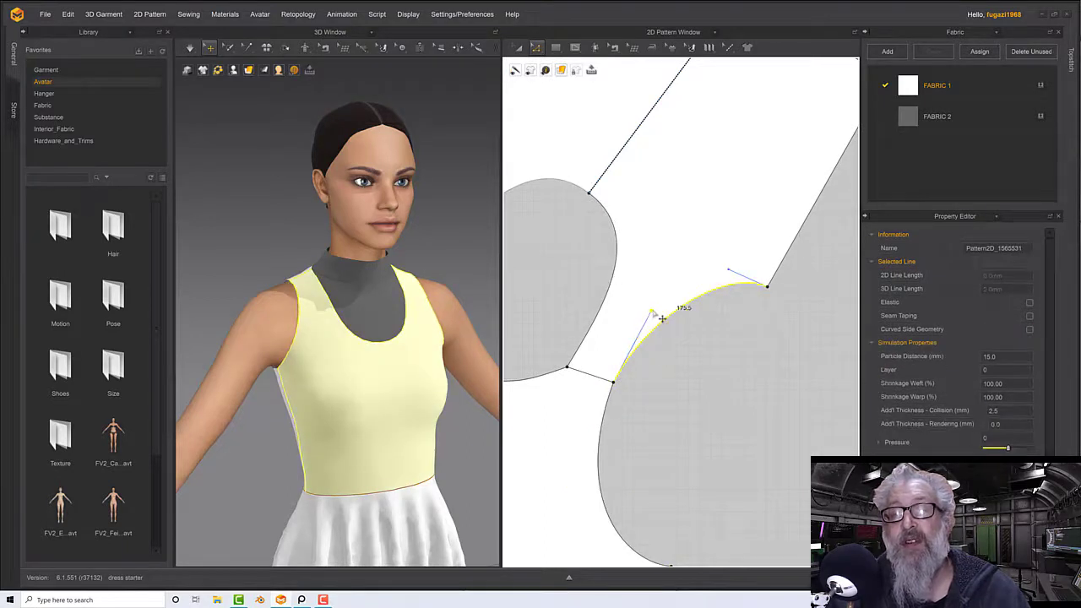
Finish reshaping the front armhole curve to about 176 mm and simulate the dress to check its fit from the front
left_click(659, 316)
right_click_drag(285, 405, 357, 406)
key("space")
scroll(664, 403, "down", 4)
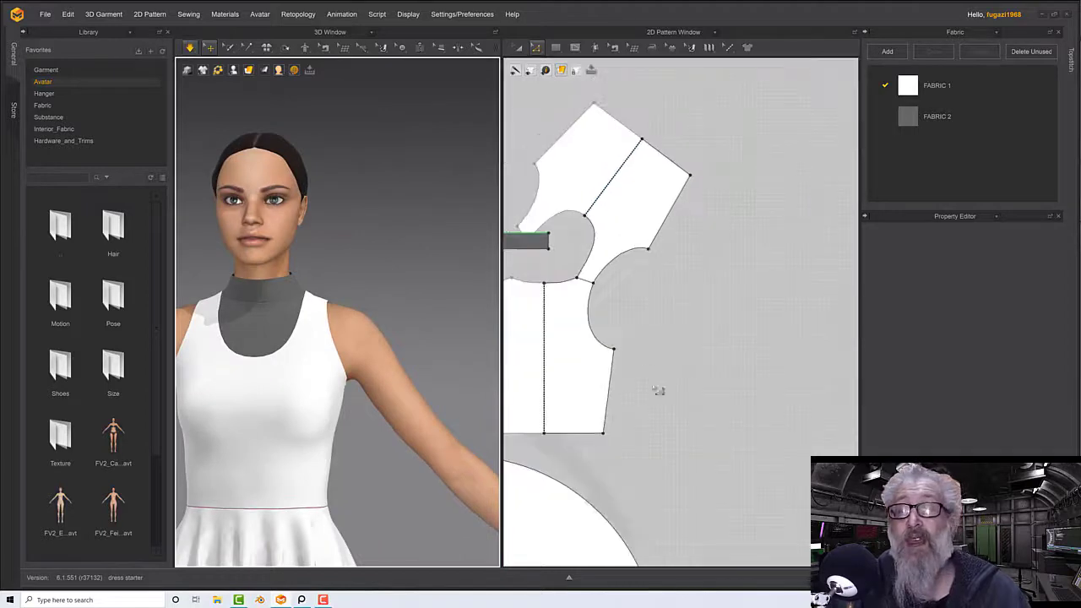
right_click_drag(418, 359, 439, 381)
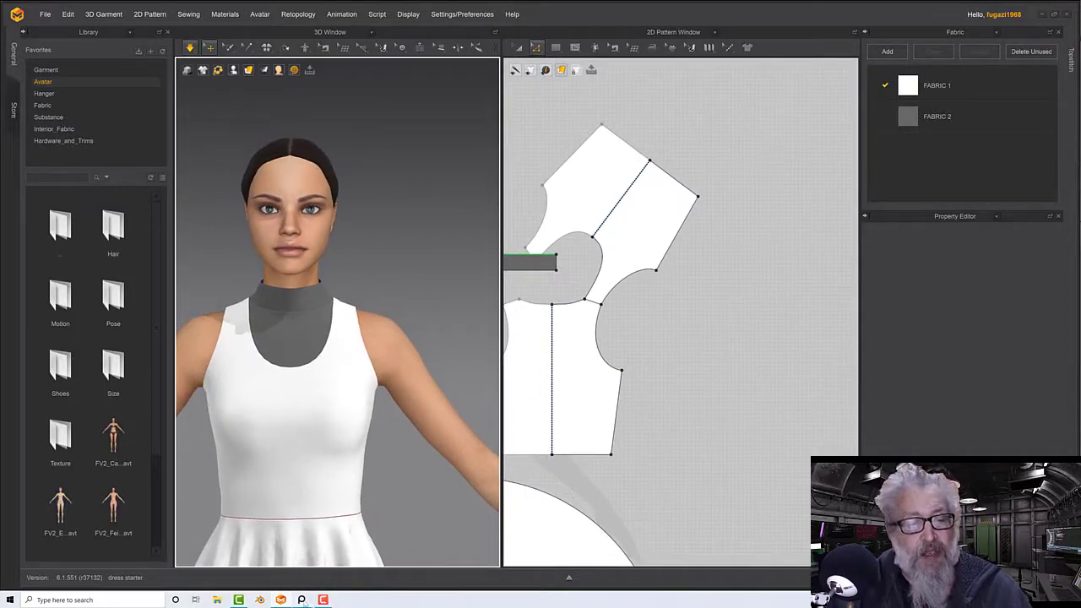
Switch to the reference image board, examine the sleeves on the dress photos, and return to the garment in Marvelous Designer
left_click(302, 600)
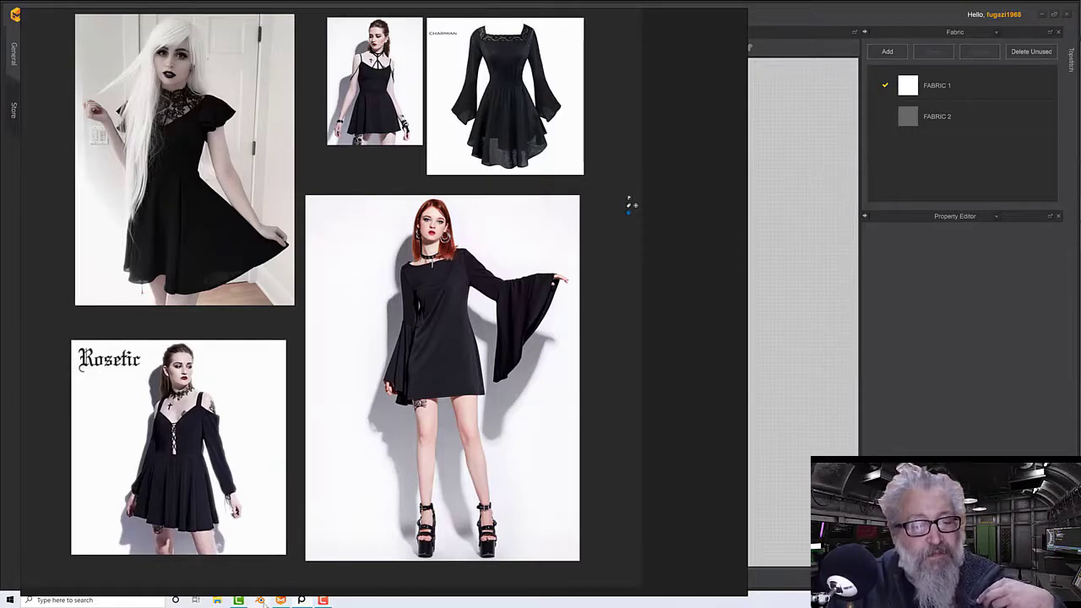
left_click(301, 600)
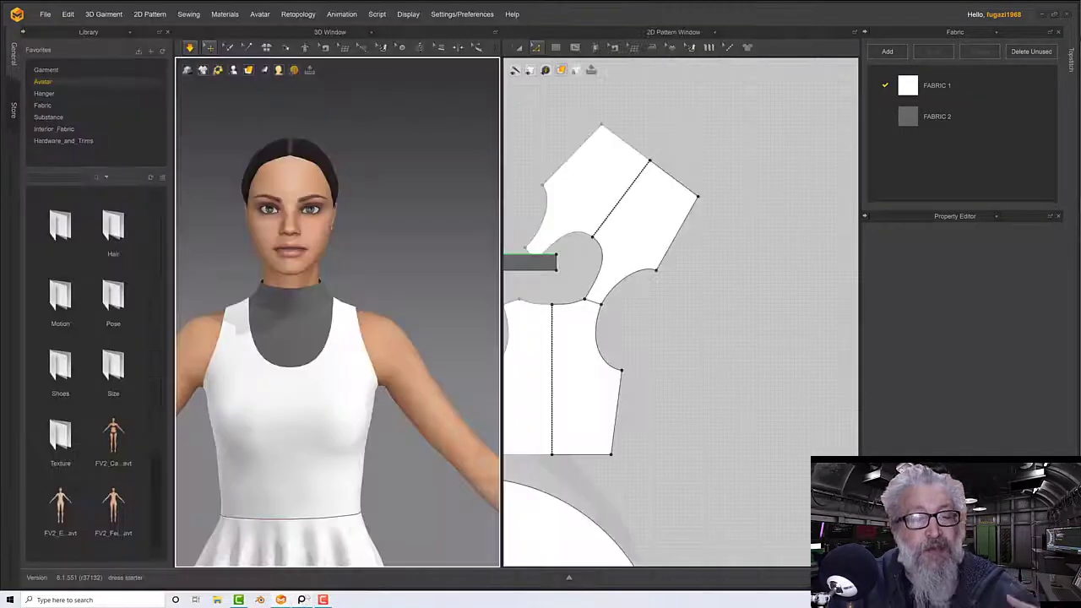
right_click_drag(374, 338, 364, 306)
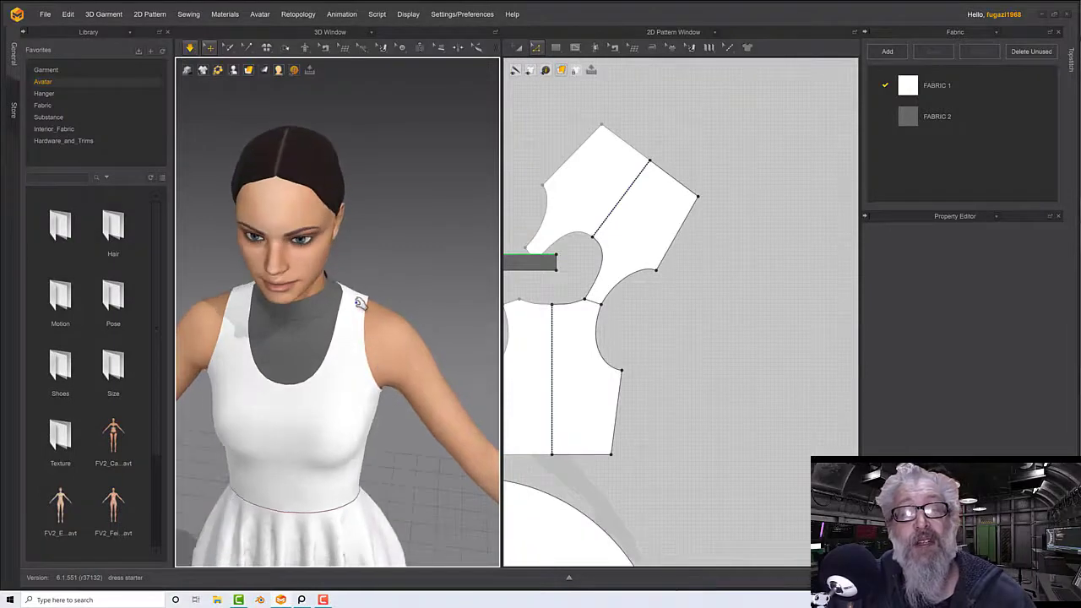
Move the outer shoulder corner points of the front and back bodice patterns slightly outward to widen the shoulders, and check the garment
scroll(520, 365, "down", 2)
middle_click_drag(533, 371, 561, 384)
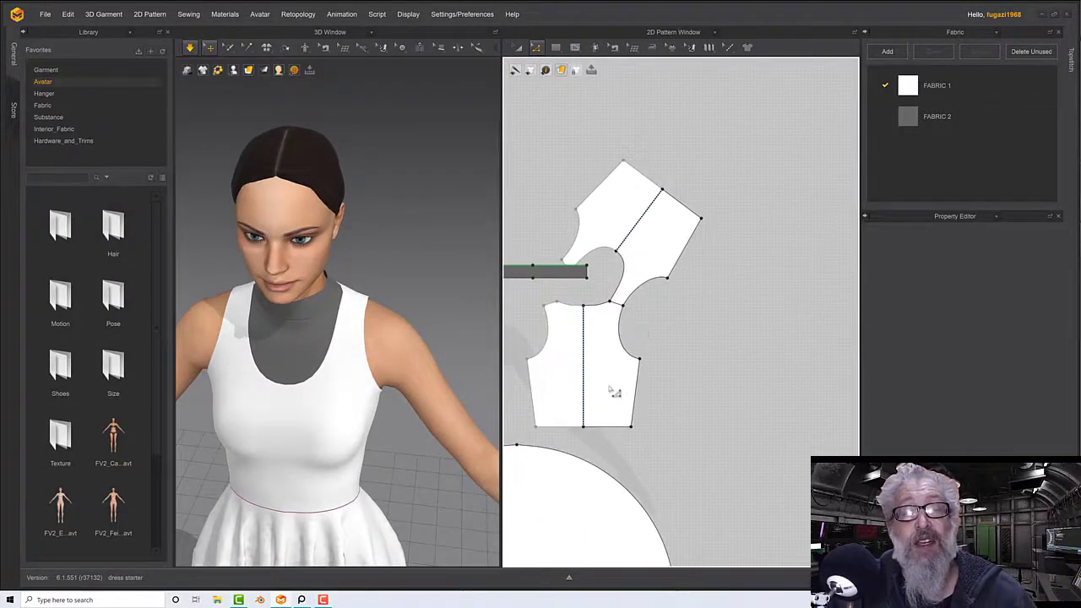
left_click(632, 316)
left_click_drag(624, 307, 640, 314)
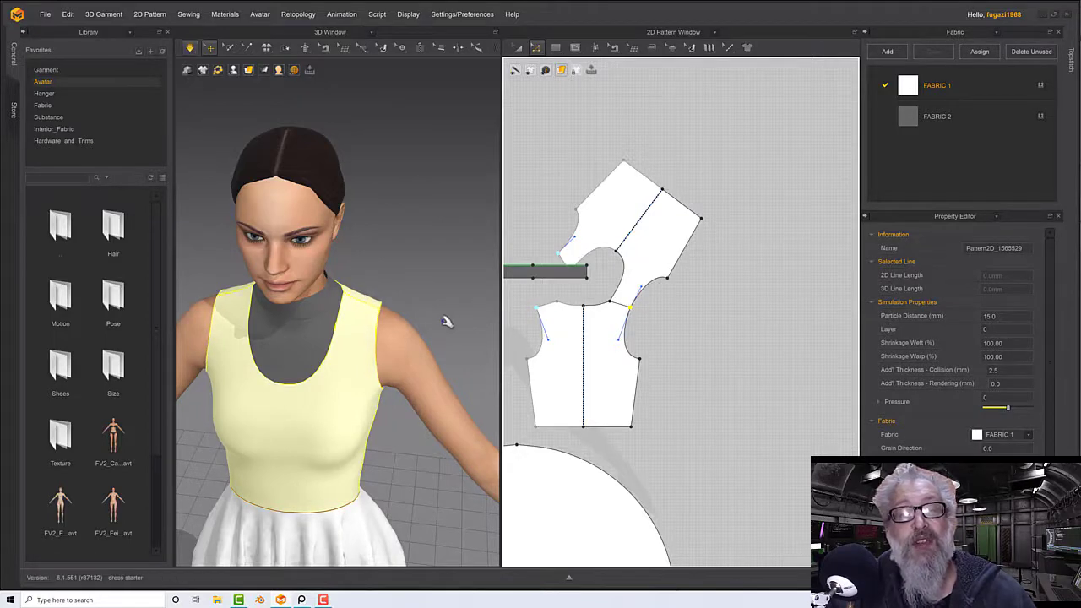
mouse_move(446, 313)
right_mouse_down()
mouse_move(363, 300)
mouse_move(444, 312)
right_mouse_up()
middle_click_drag(686, 326, 688, 304)
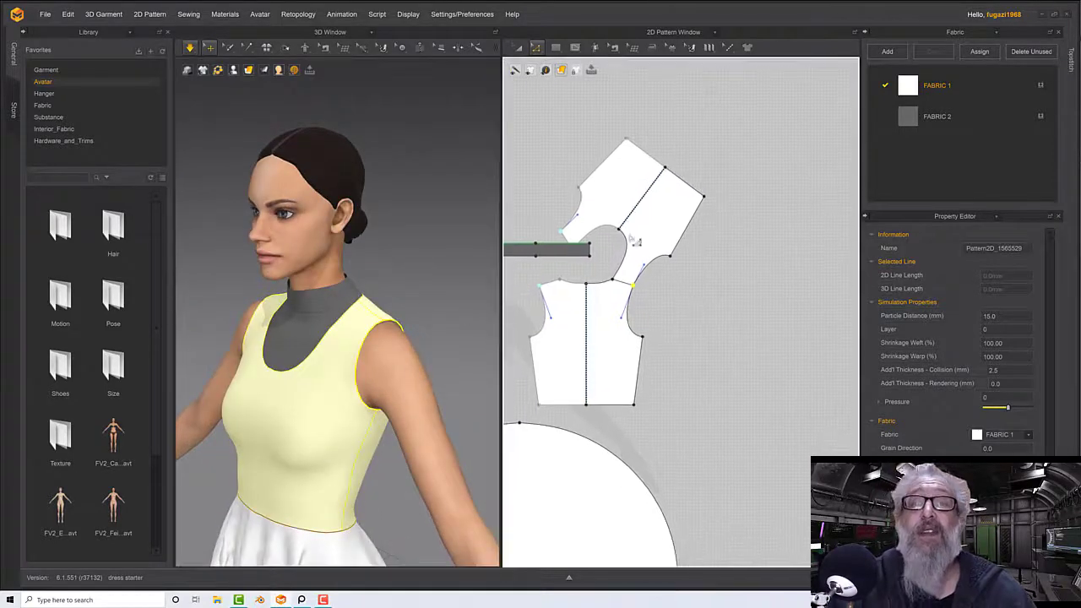
left_click(554, 49)
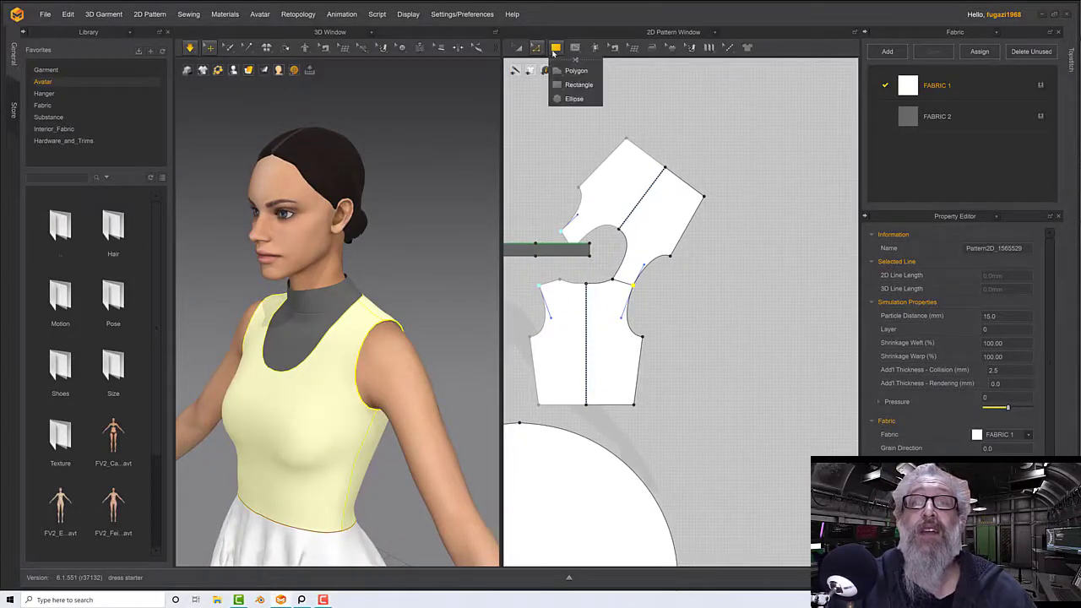
left_click(598, 72)
left_click(669, 216)
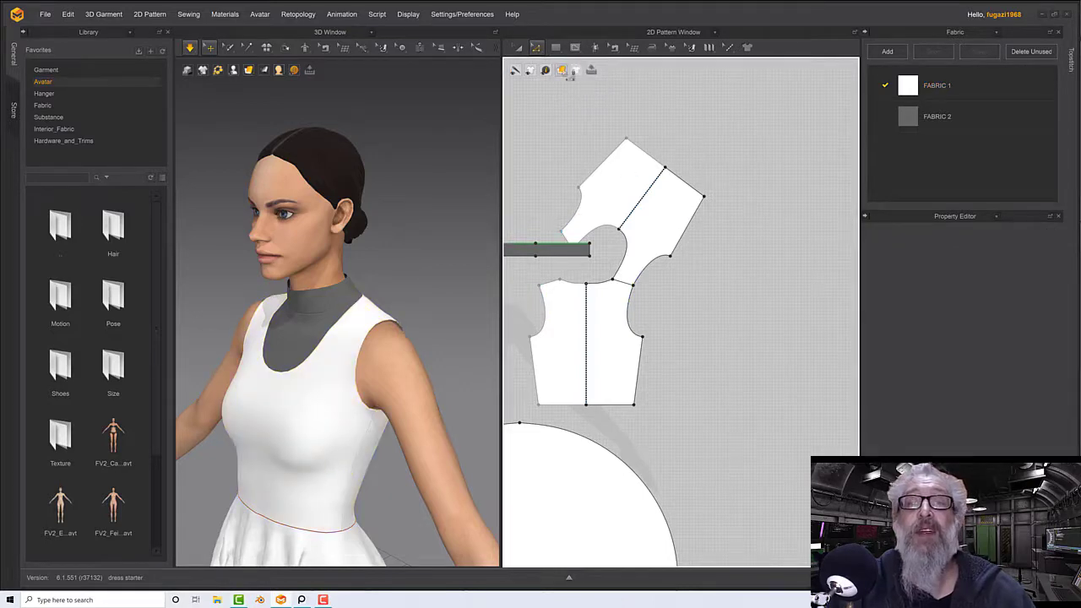
Copy the front and back bodice patterns together and mirror-paste the copies beside the originals
left_click(518, 48)
left_click(671, 185)
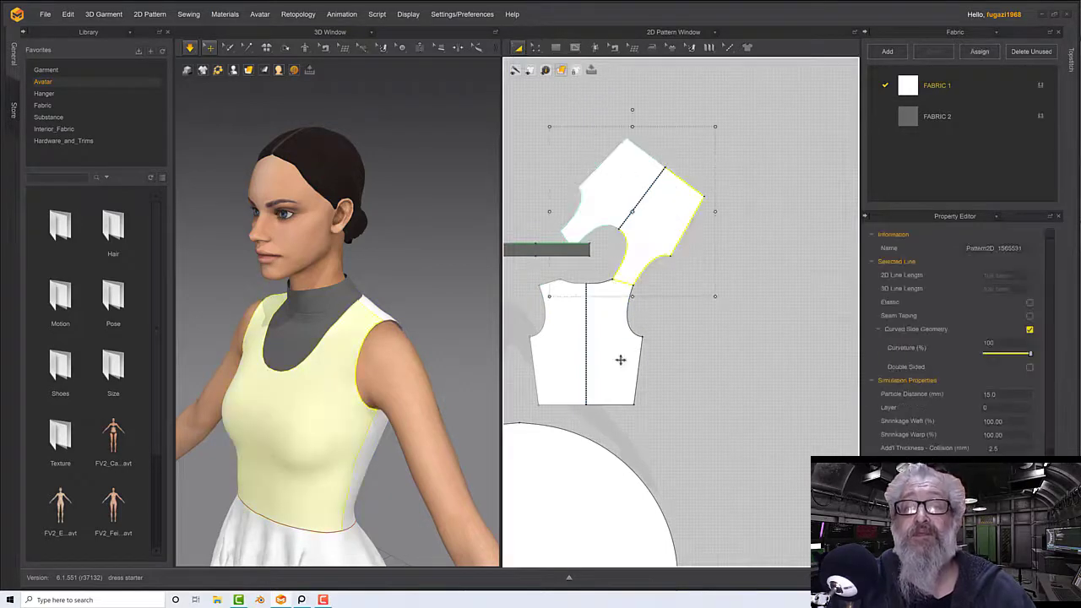
left_click(620, 361, "shift")
right_click(620, 363)
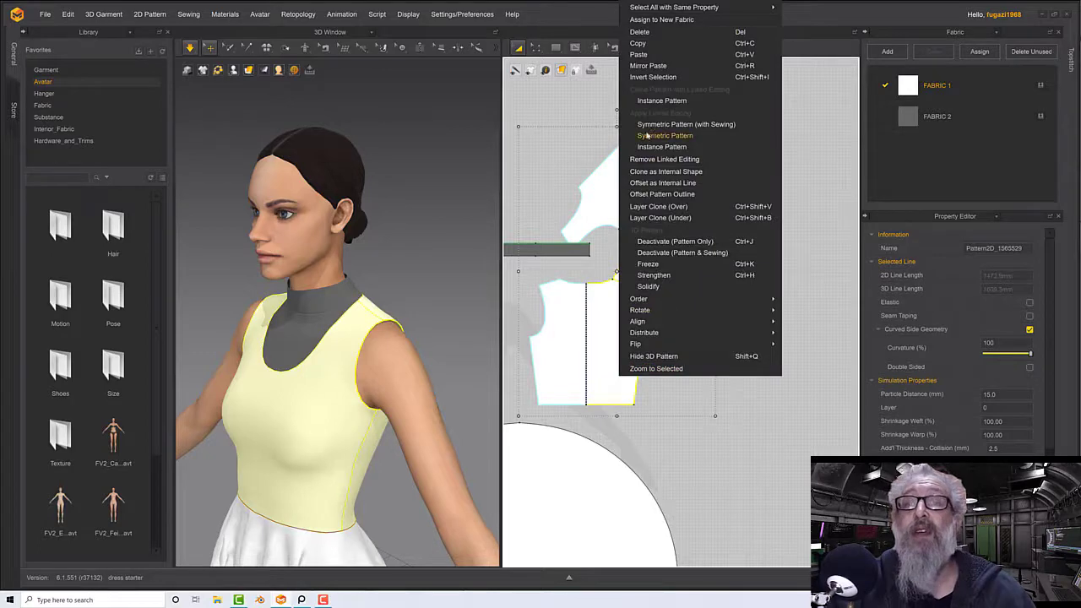
left_click(642, 44)
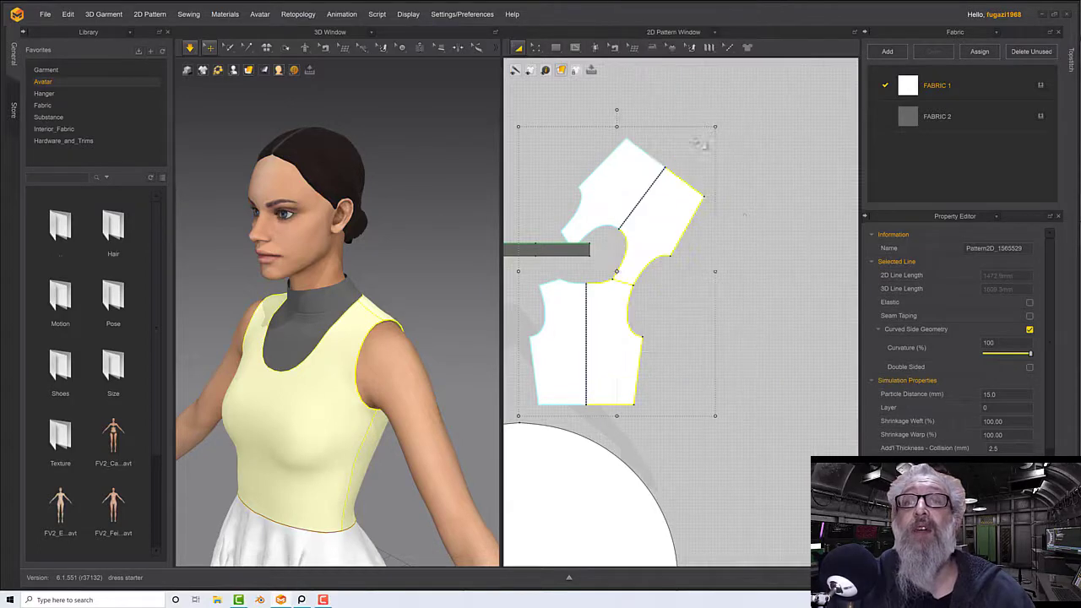
right_click(764, 235)
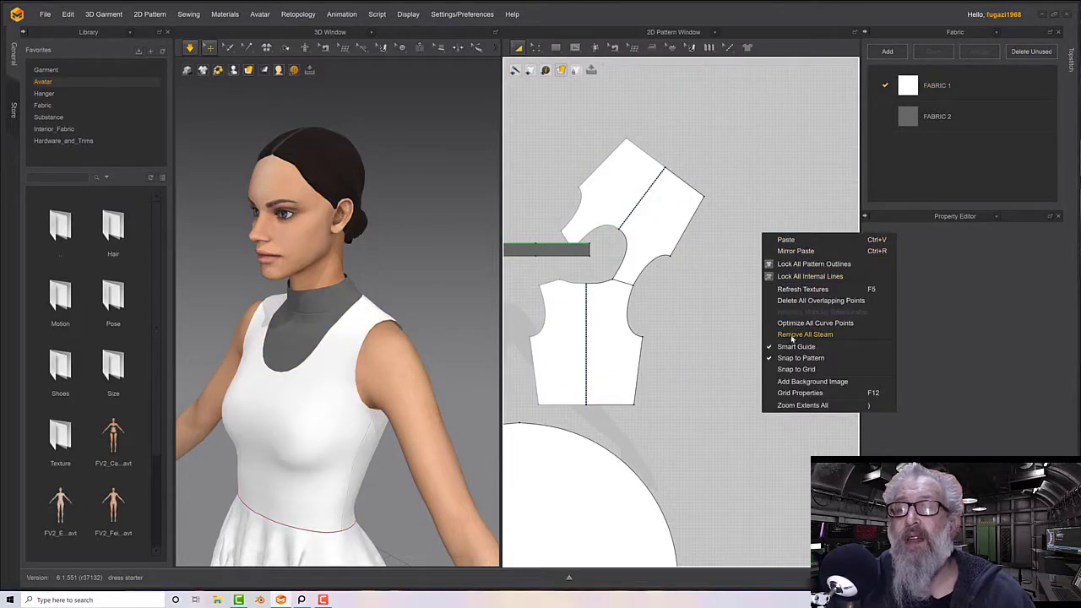
left_click(791, 251)
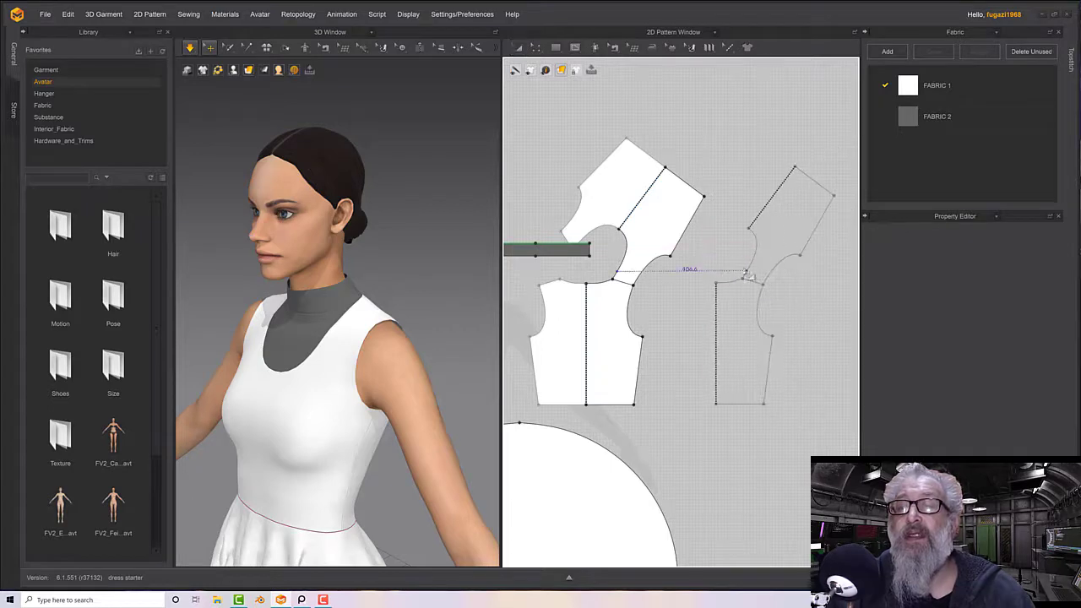
left_click(807, 310)
Try to merge the overlapping shoulder lines of the copied front and back bodice patterns
scroll(735, 299, "up", 5)
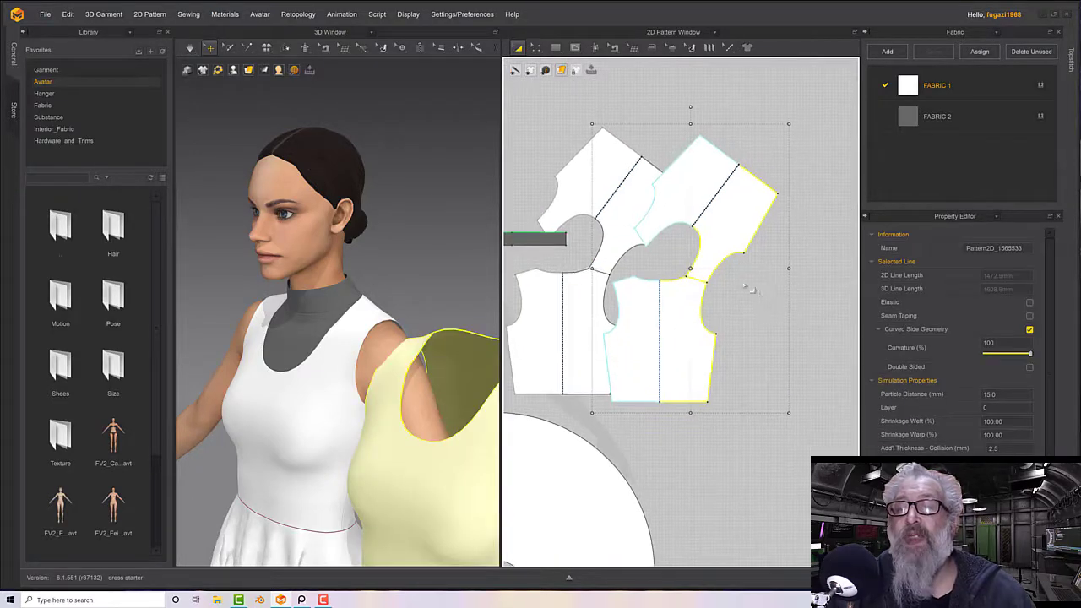
left_click(718, 314)
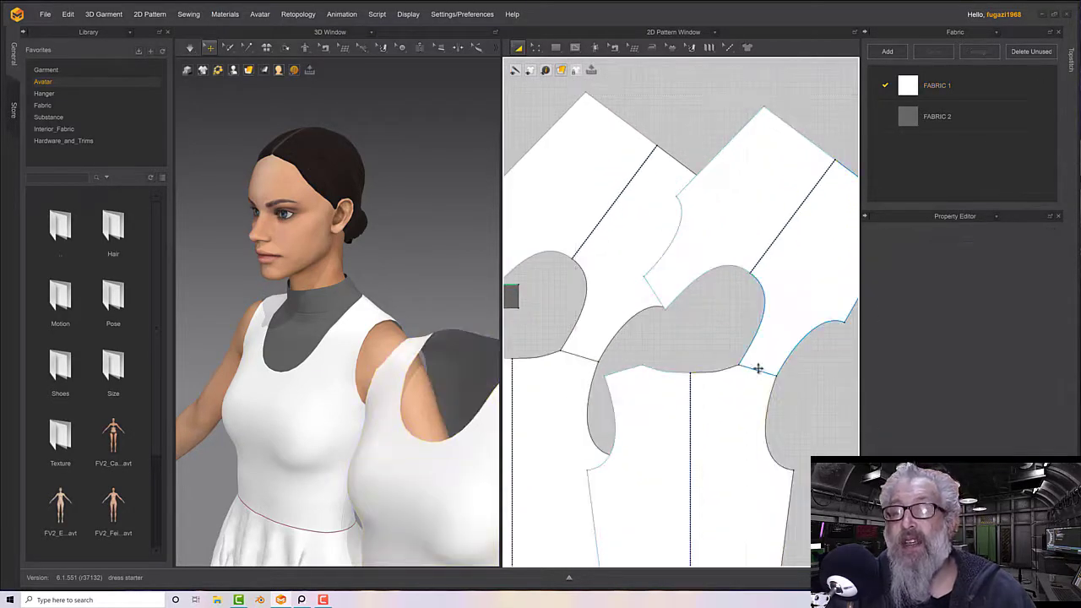
left_click(758, 368)
left_click(725, 353)
left_click_drag(721, 348, 794, 396)
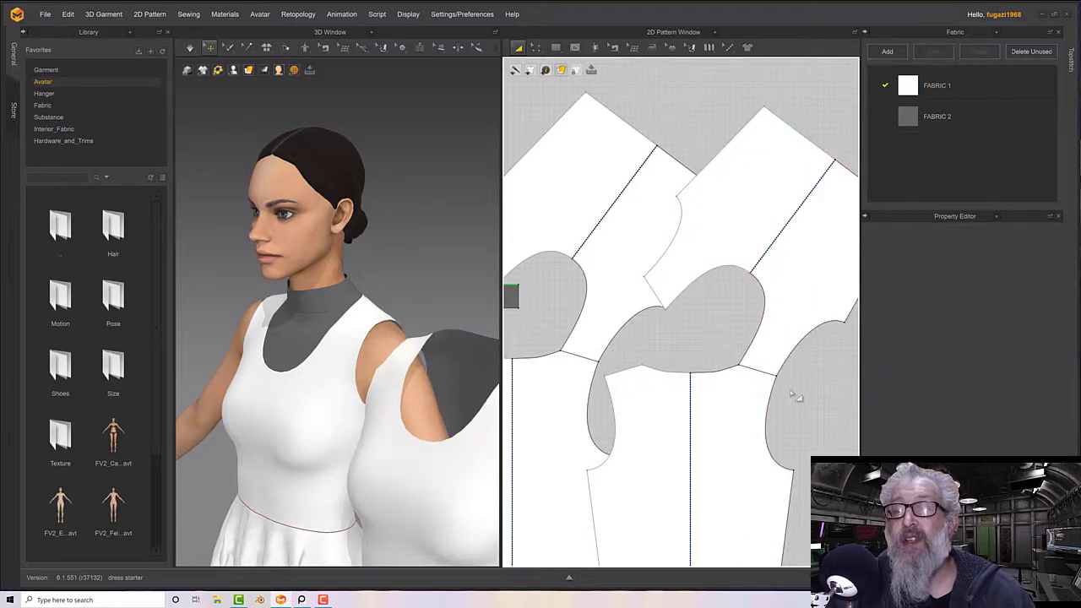
left_click(536, 47)
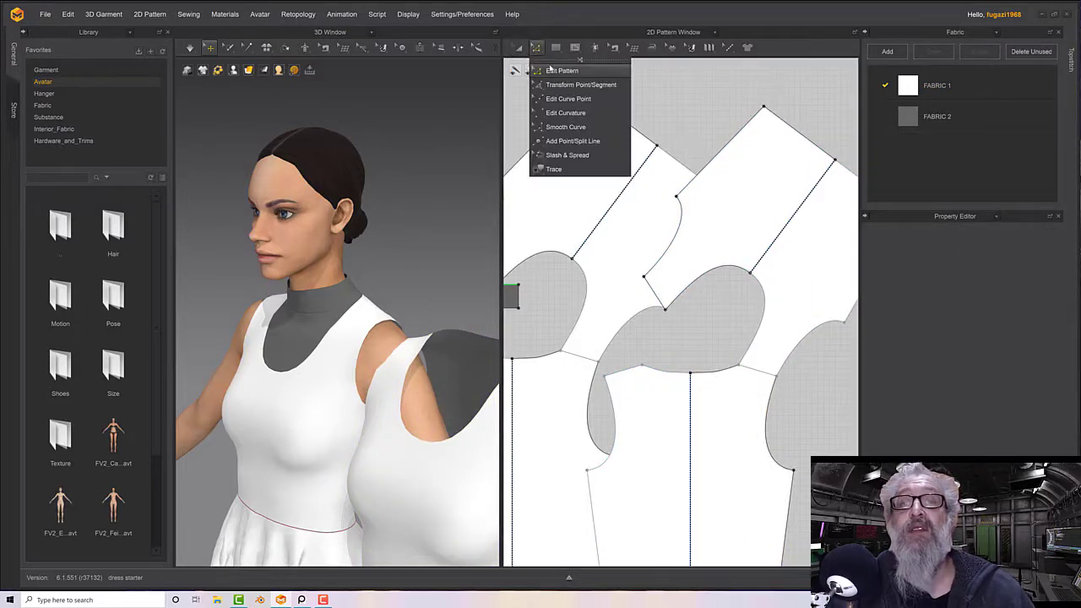
left_click(552, 70)
left_click_drag(718, 353, 776, 383)
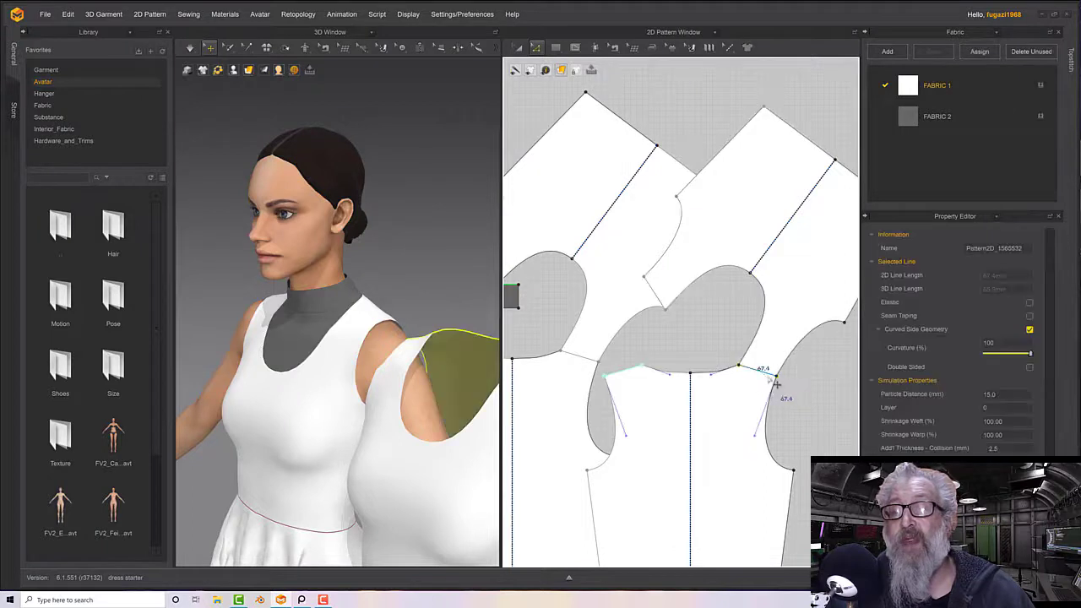
right_click(763, 372)
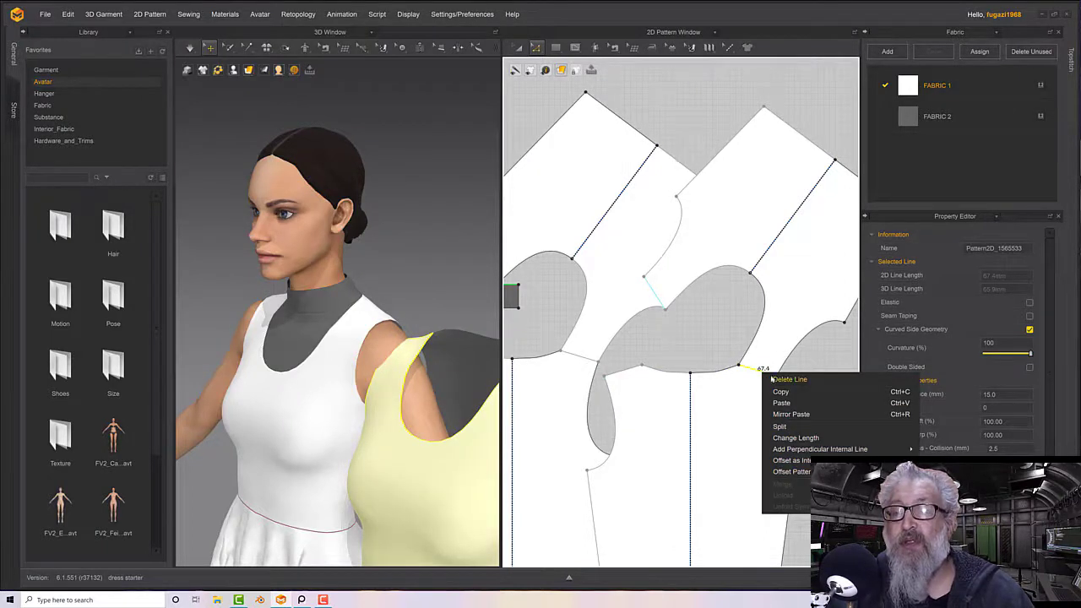
left_click(732, 354)
Move the copied front bodice slightly away from the back copy and merge the two pieces along their facing shoulder lines
left_click(517, 47)
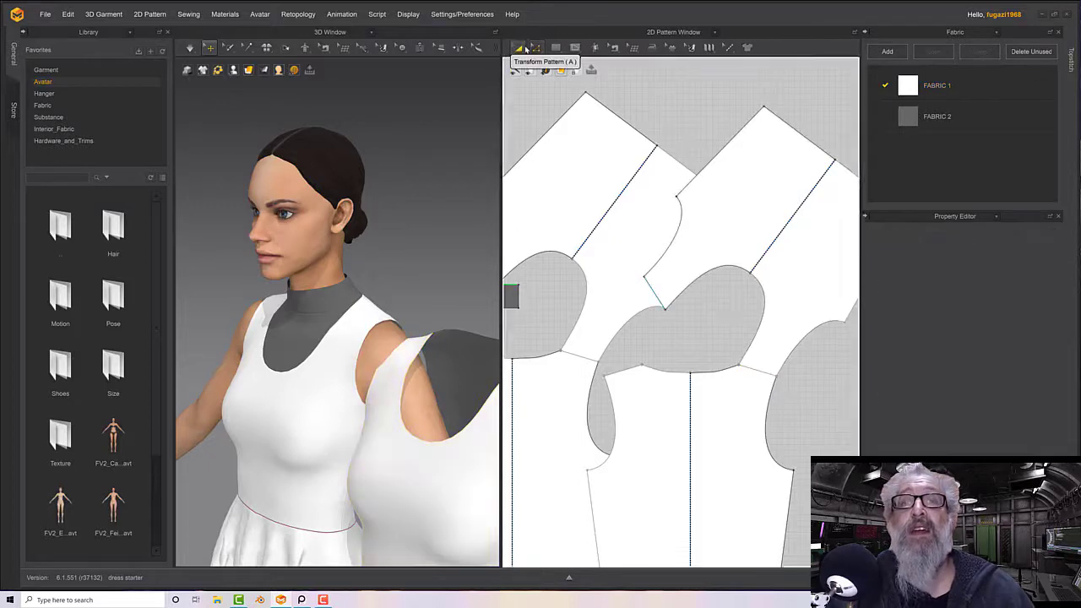
left_click_drag(822, 257, 826, 239)
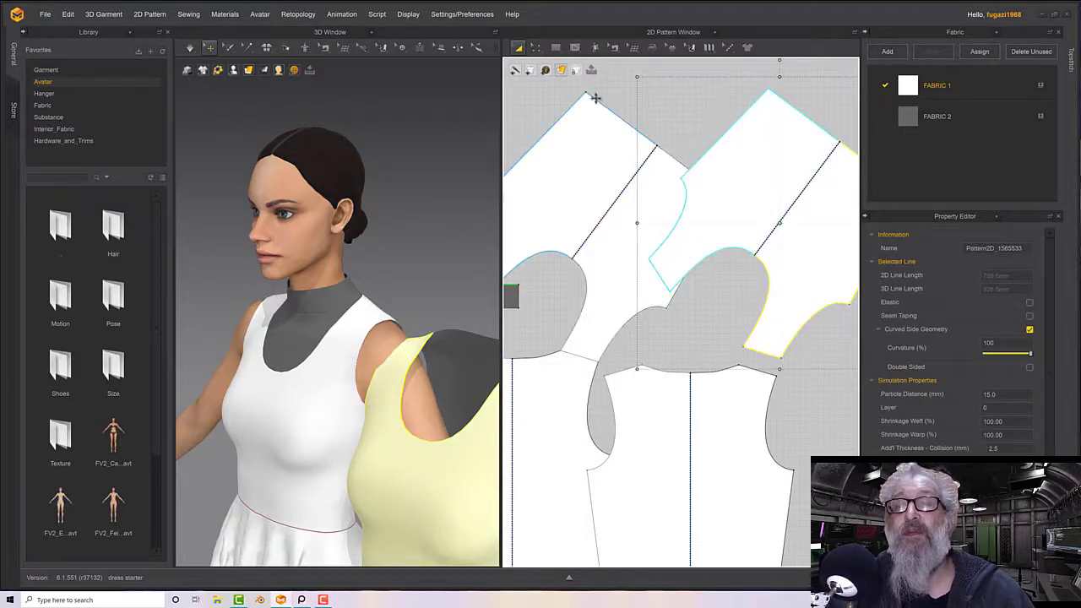
left_click(536, 49)
left_click(759, 362)
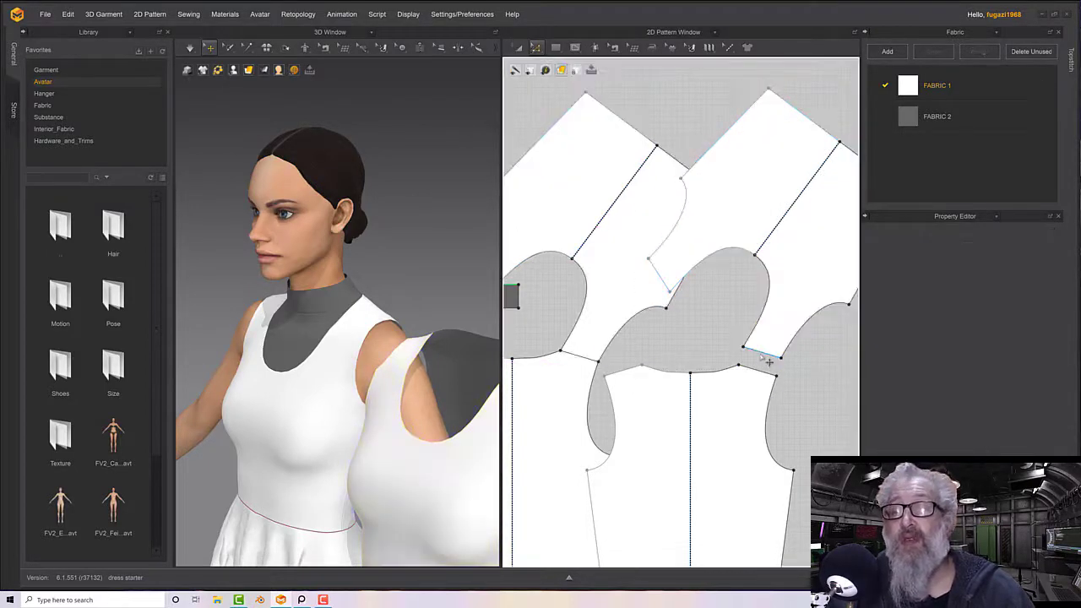
left_click(760, 352)
right_click(769, 379)
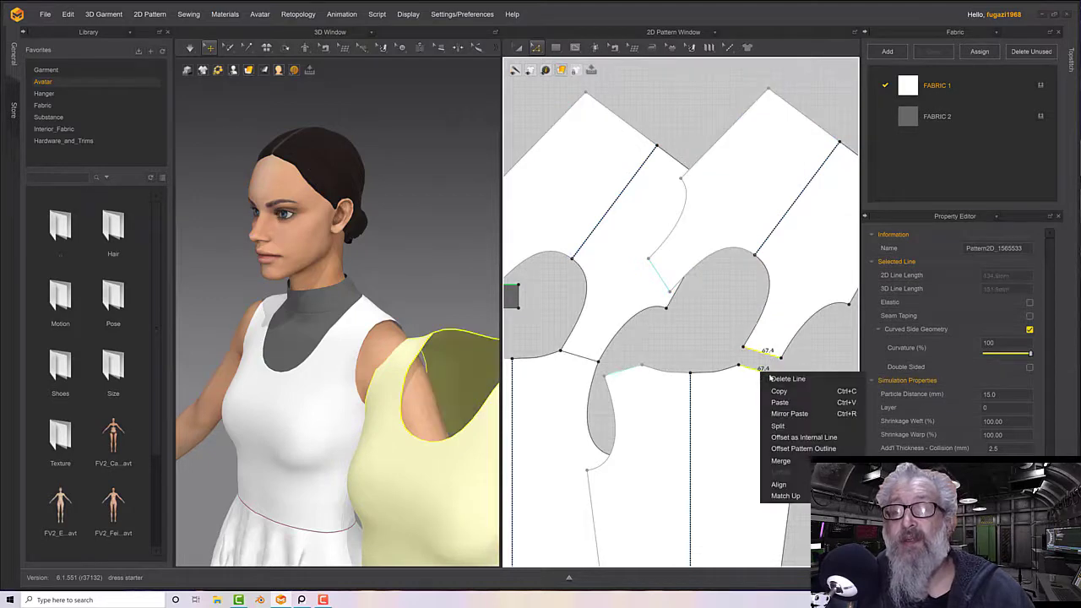
left_click(782, 461)
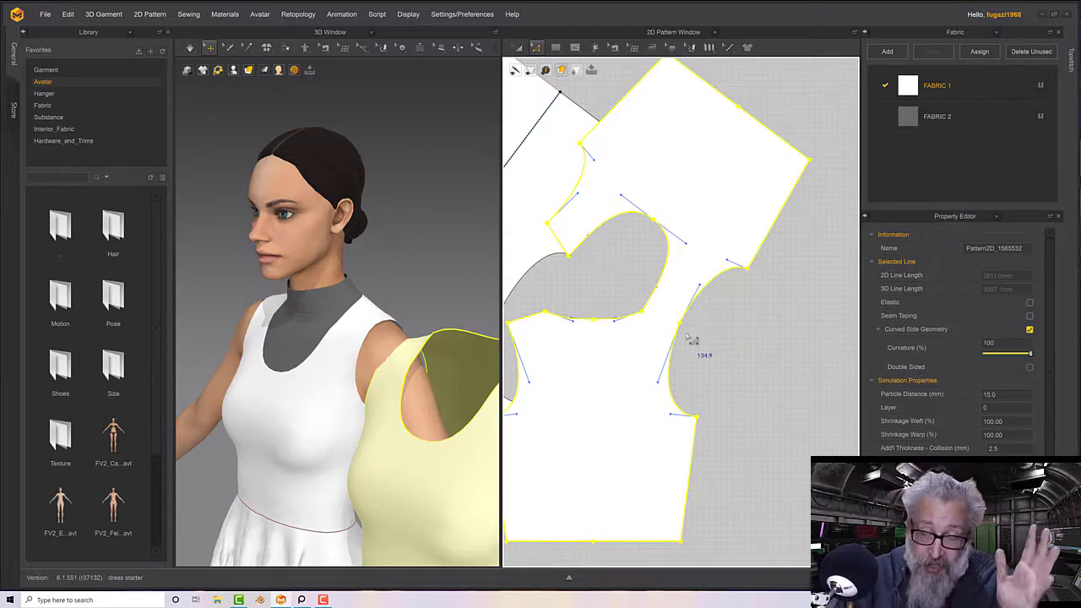
Offset the merged bodice's front and back armhole curves outward by 50 mm as pattern outline, creating an internal line
left_click(700, 348)
left_click(674, 362)
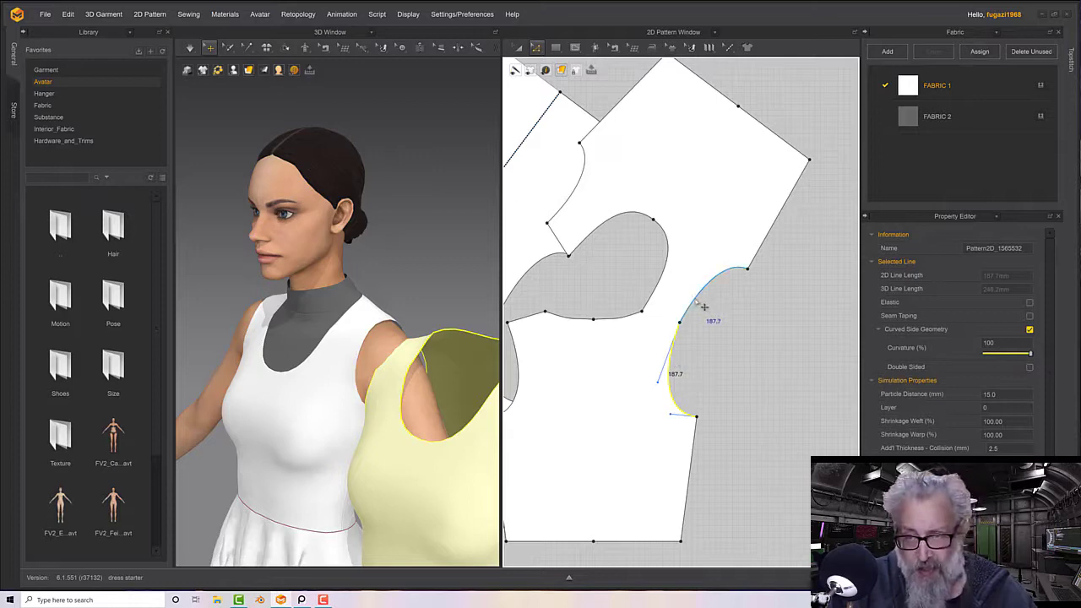
left_click(702, 305, "shift")
right_click(697, 301)
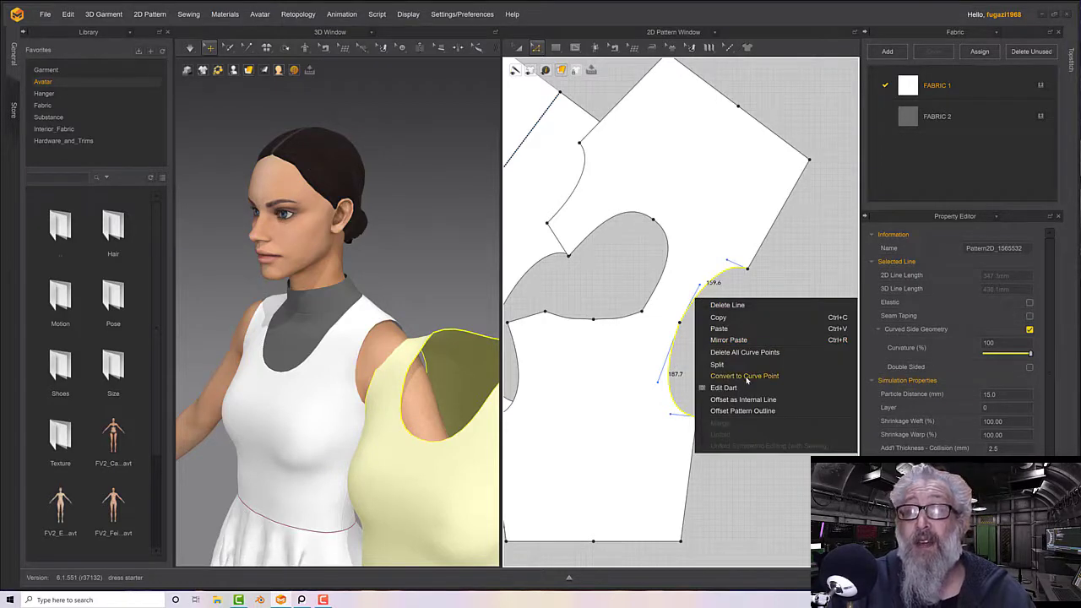
left_click(752, 411)
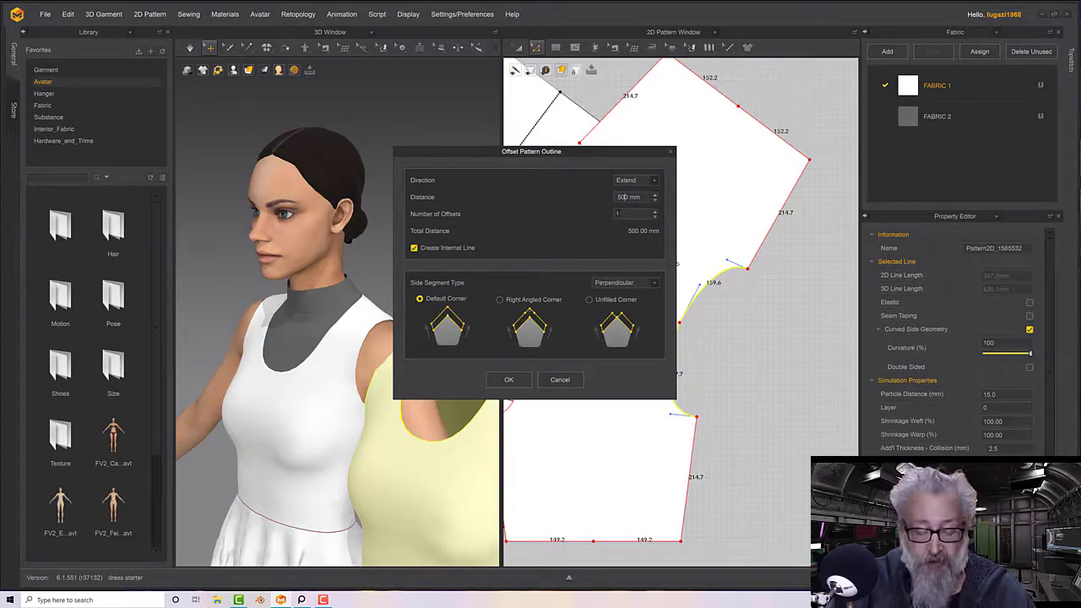
key("BackSpace")
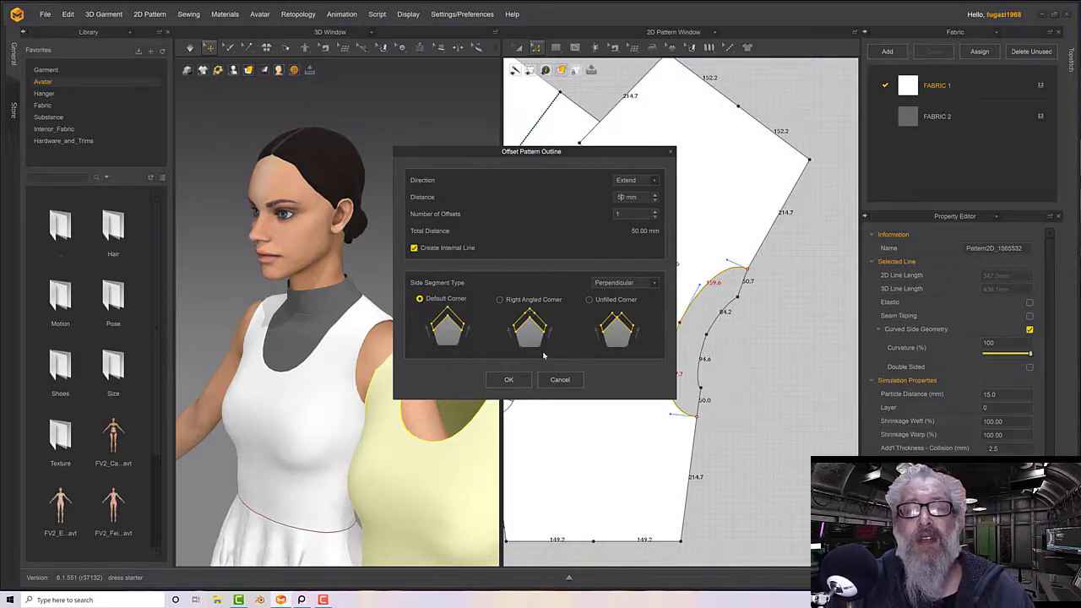
left_click(509, 380)
Cut and sew the merged bodice along the internal armhole line to separate the 50 mm strip
right_click_drag(602, 350, 541, 325)
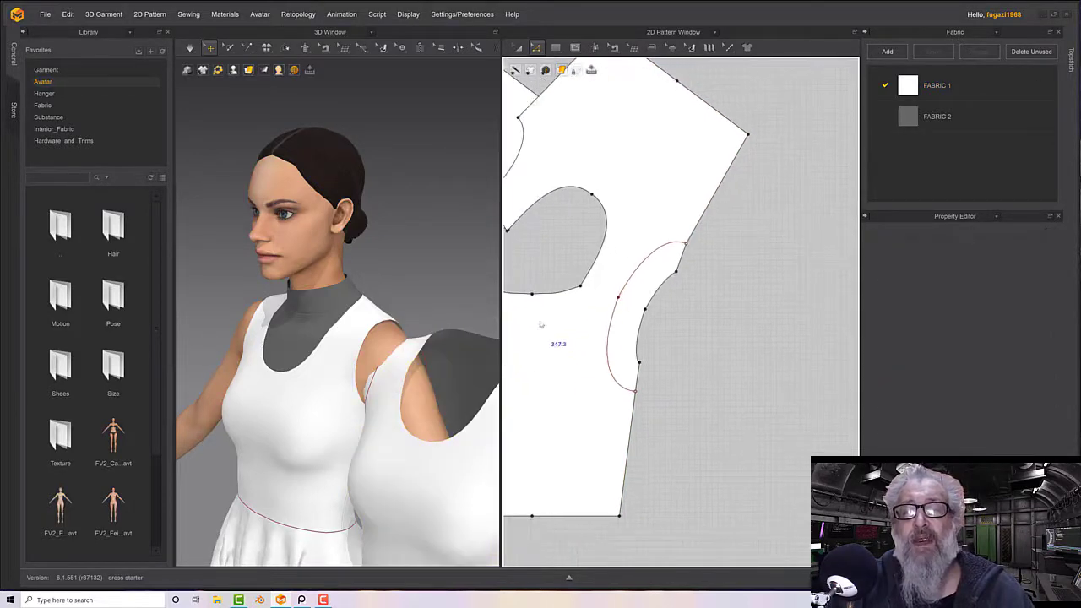
left_click(609, 336)
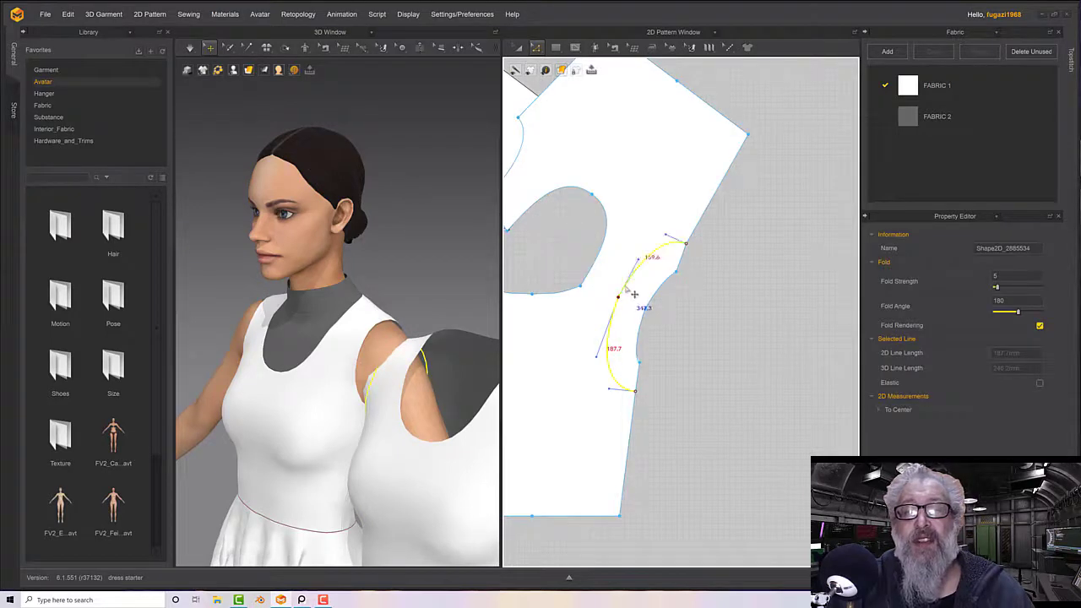
right_click(627, 288)
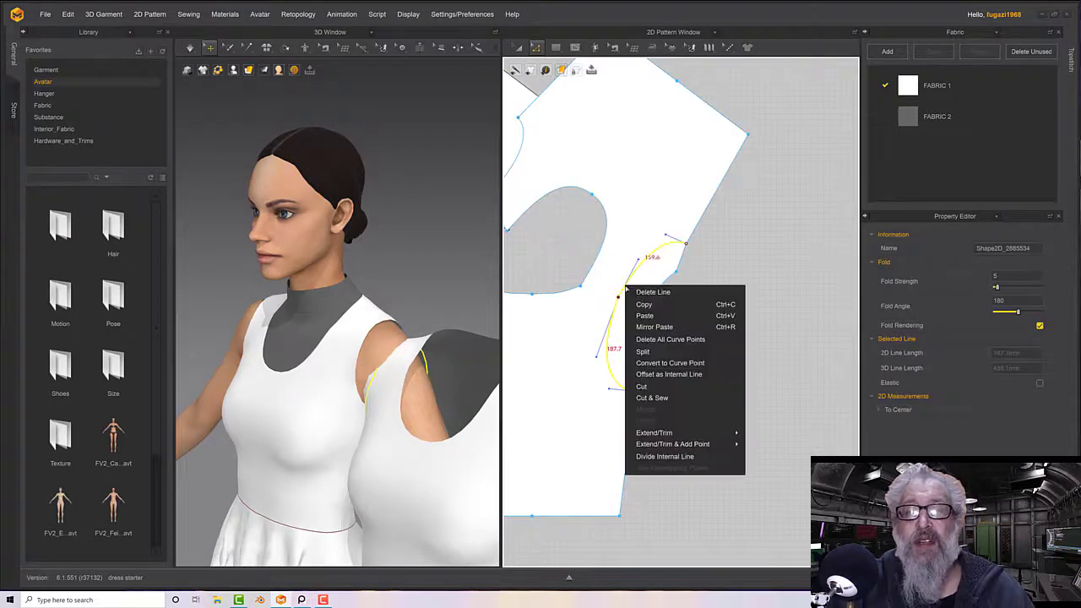
left_click(651, 399)
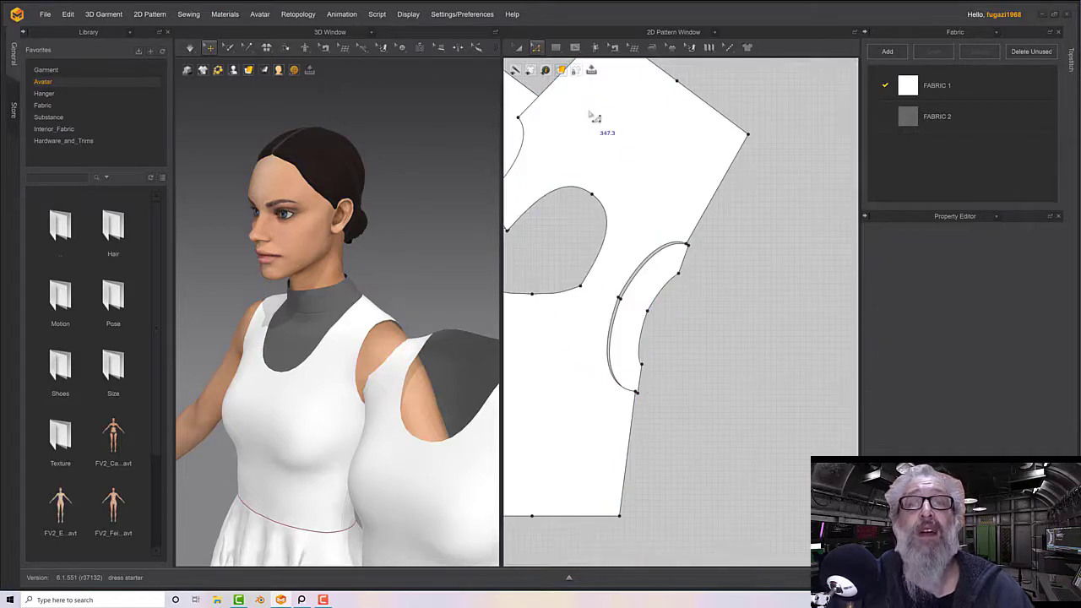
Delete the main body of the merged bodice copy, leaving the separated armhole strip
left_click(518, 48)
left_click(623, 127)
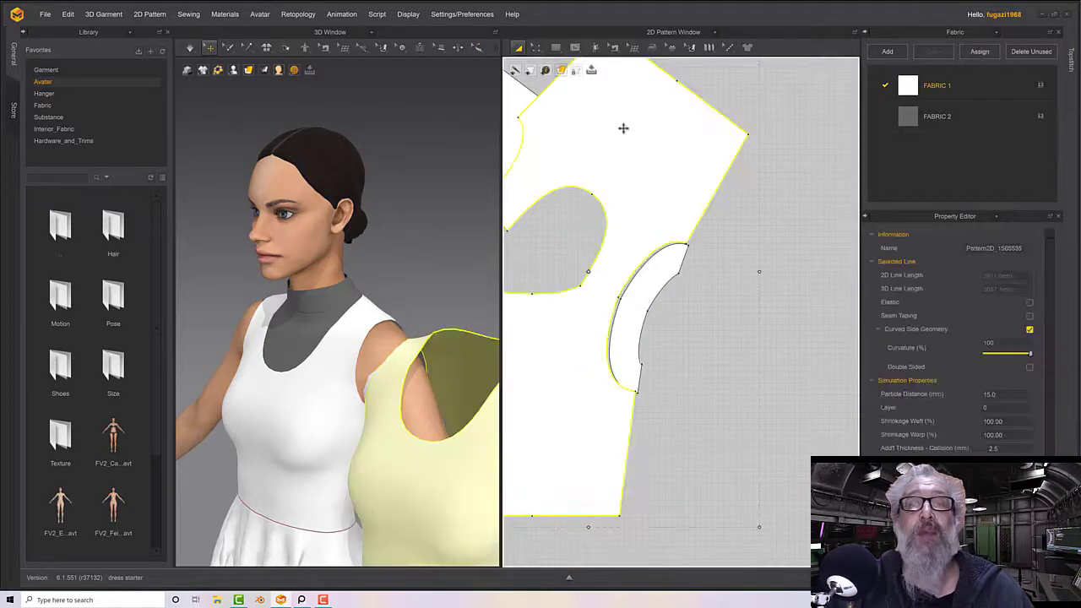
key("Delete")
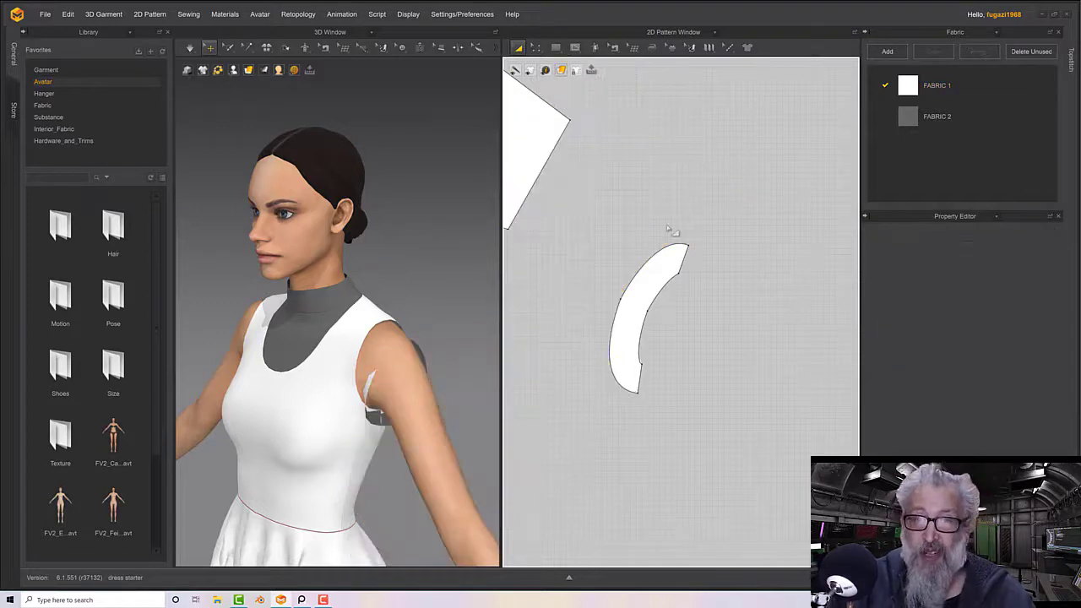
Move the armhole strip onto the original bodice so its curve fits against the matching front and back armhole
scroll(667, 228, "down", 5)
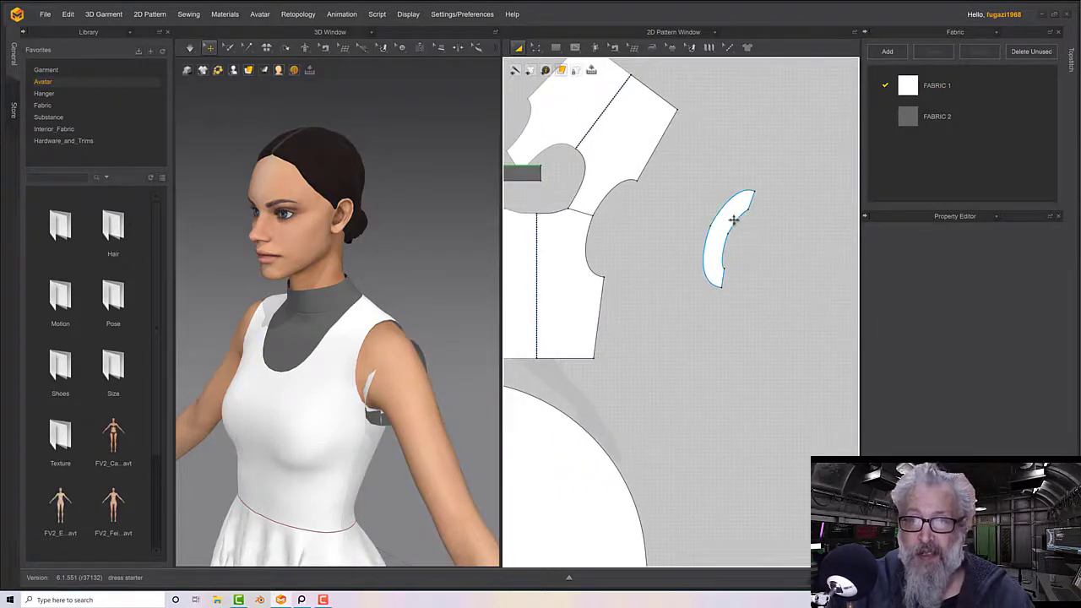
left_click_drag(735, 220, 614, 216)
left_click(617, 262)
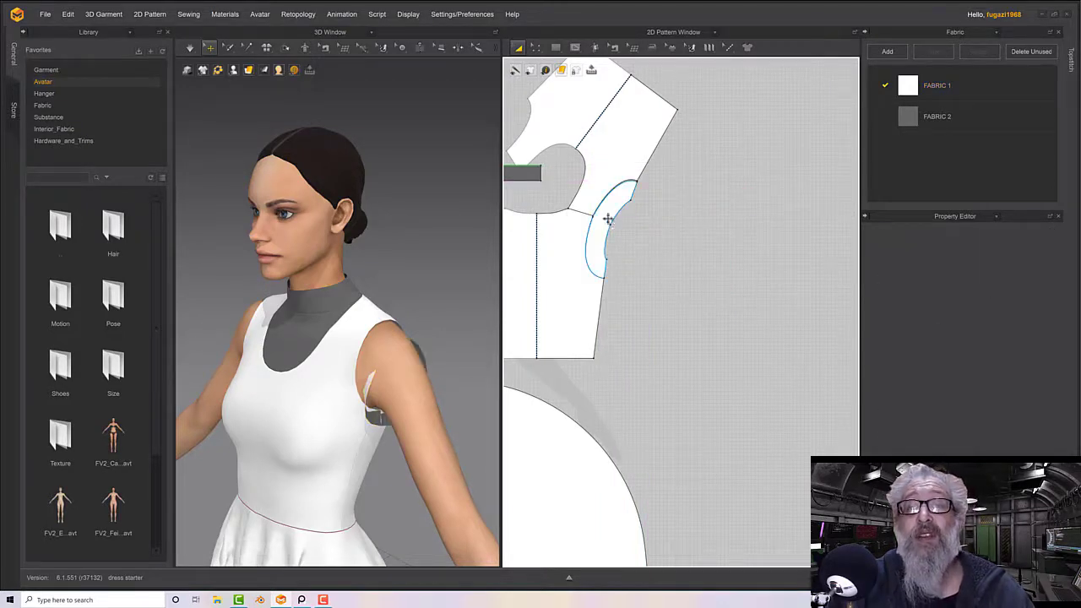
Remove the middle point from the strip's outer edge and pull the straightened edge outward to form a short sleeve shape
left_click(537, 48)
left_click(545, 71)
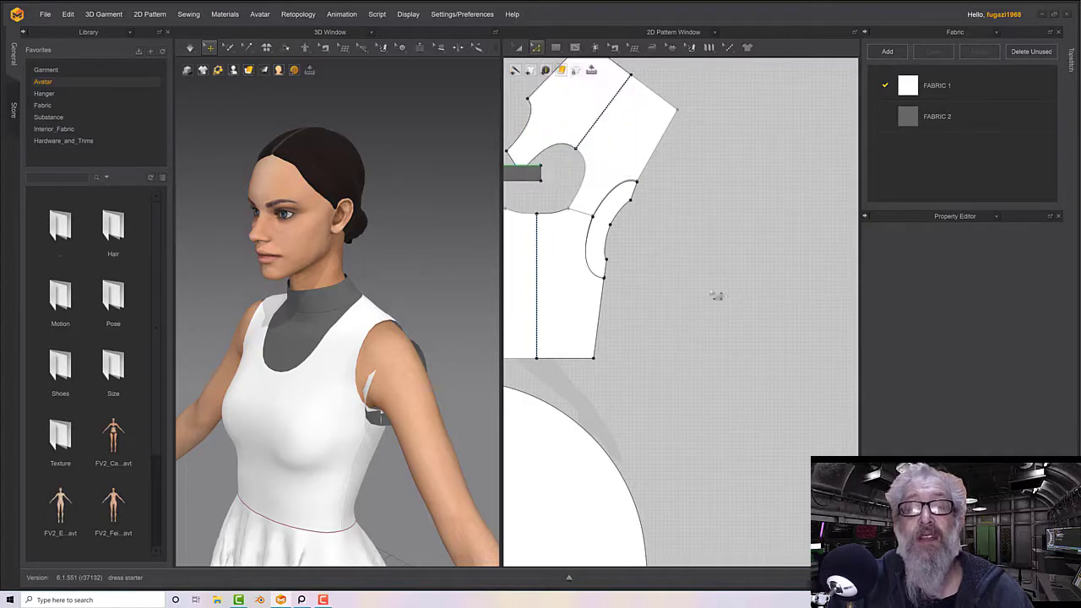
left_click(612, 226)
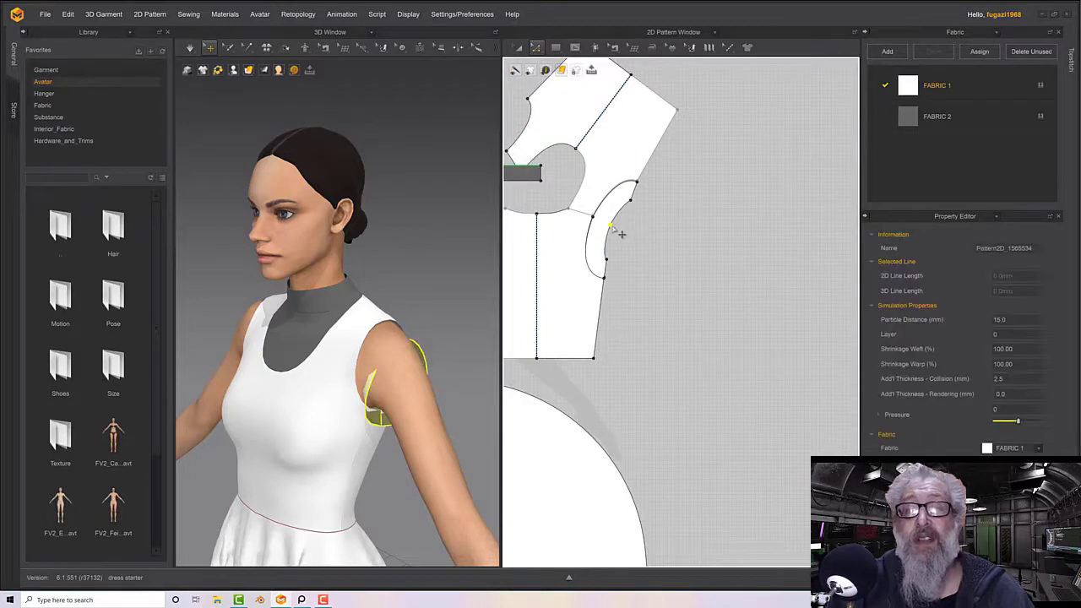
left_click(621, 234)
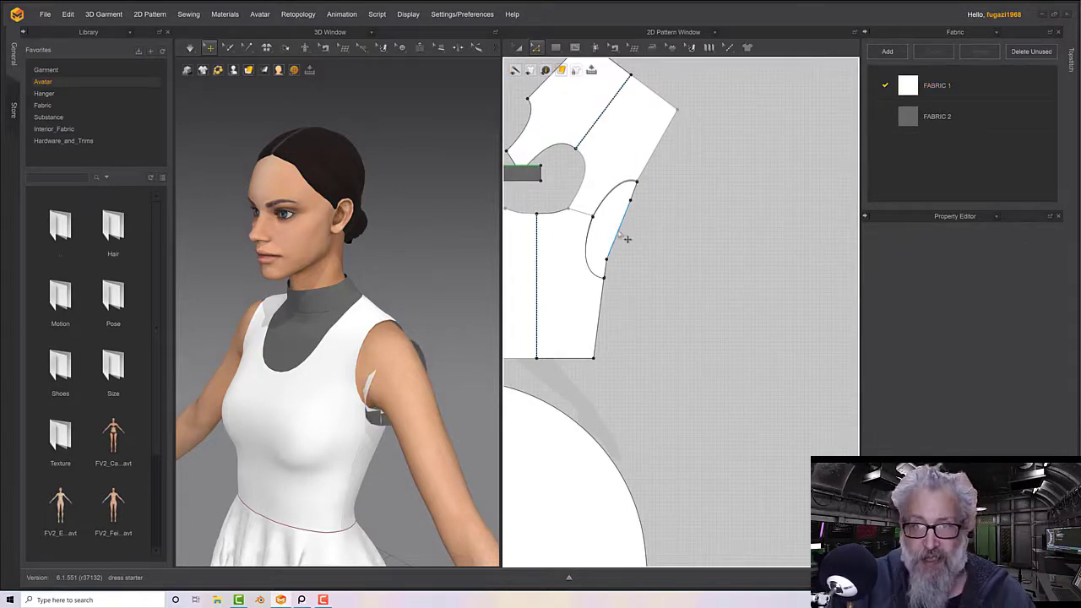
left_click_drag(627, 239, 673, 260)
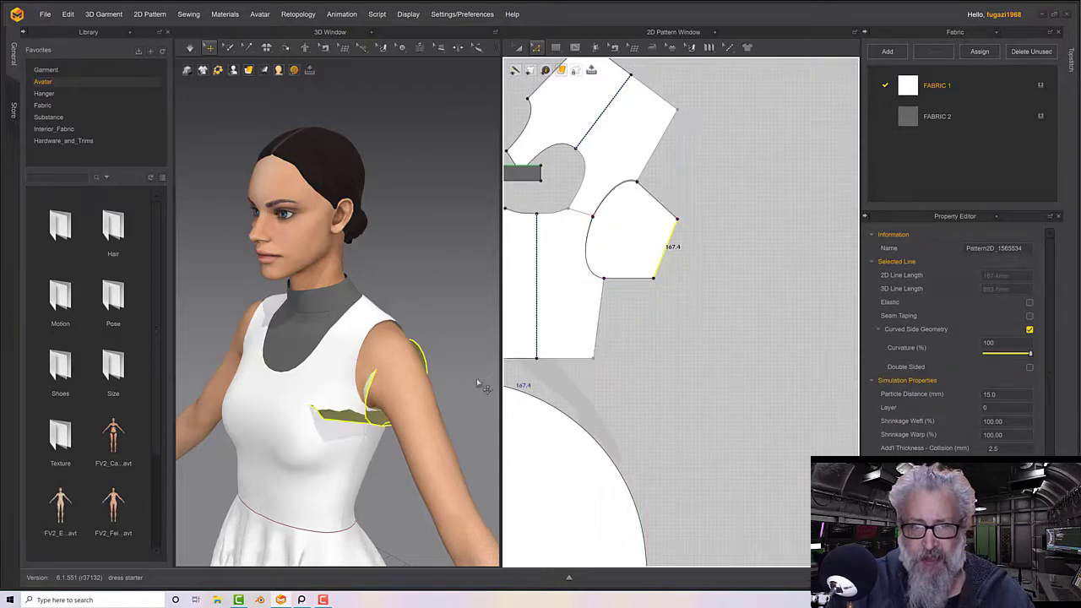
right_click_drag(478, 382, 501, 384)
left_click(380, 393)
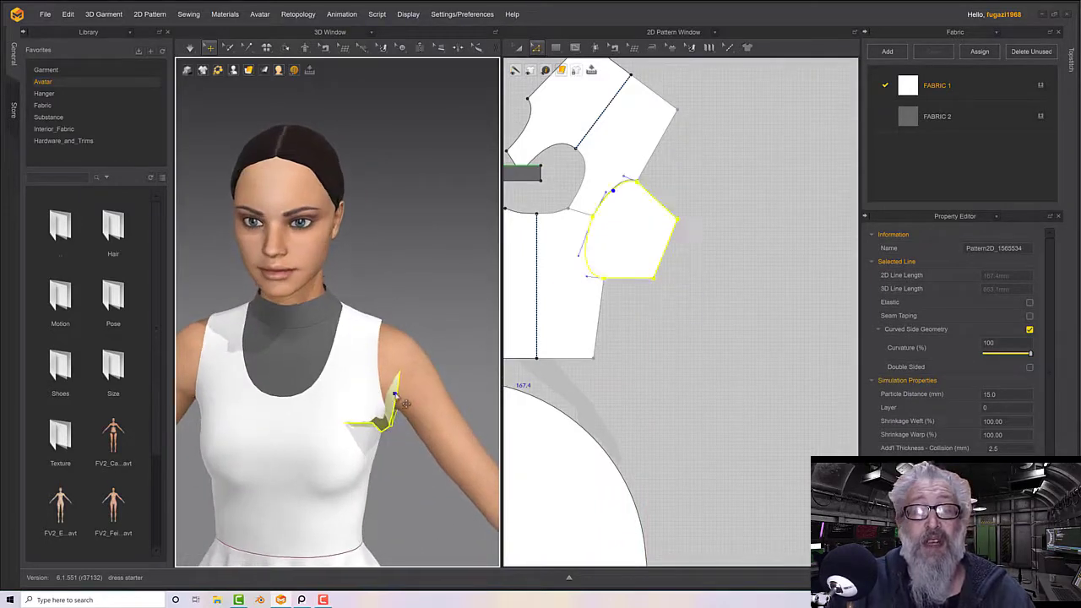
right_click_drag(381, 393, 444, 392)
scroll(445, 393, "down", 2)
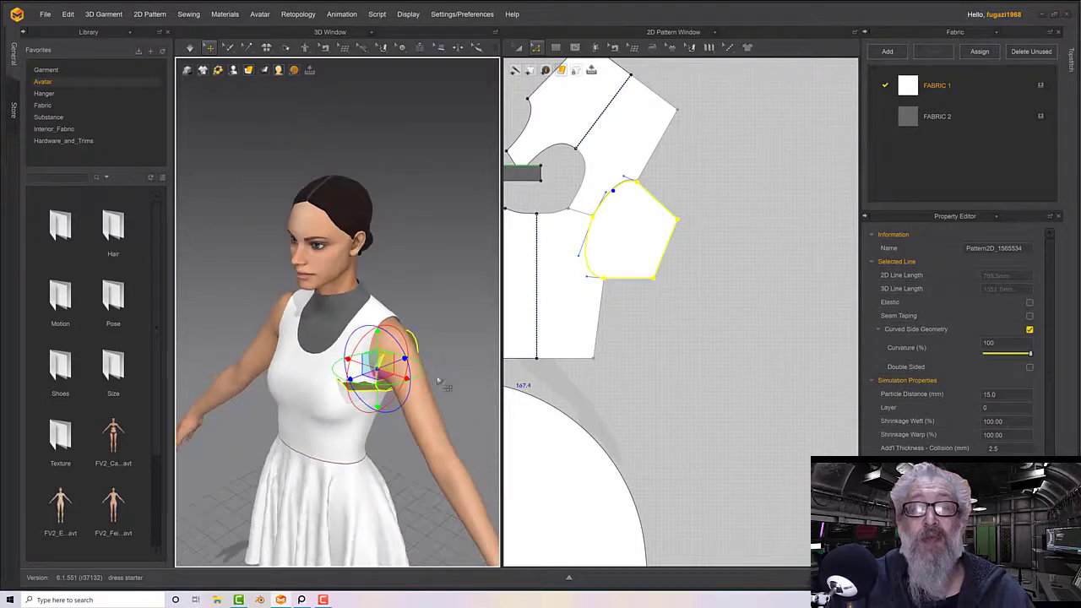
middle_click_drag(425, 349, 414, 322)
right_click_drag(466, 301, 492, 302)
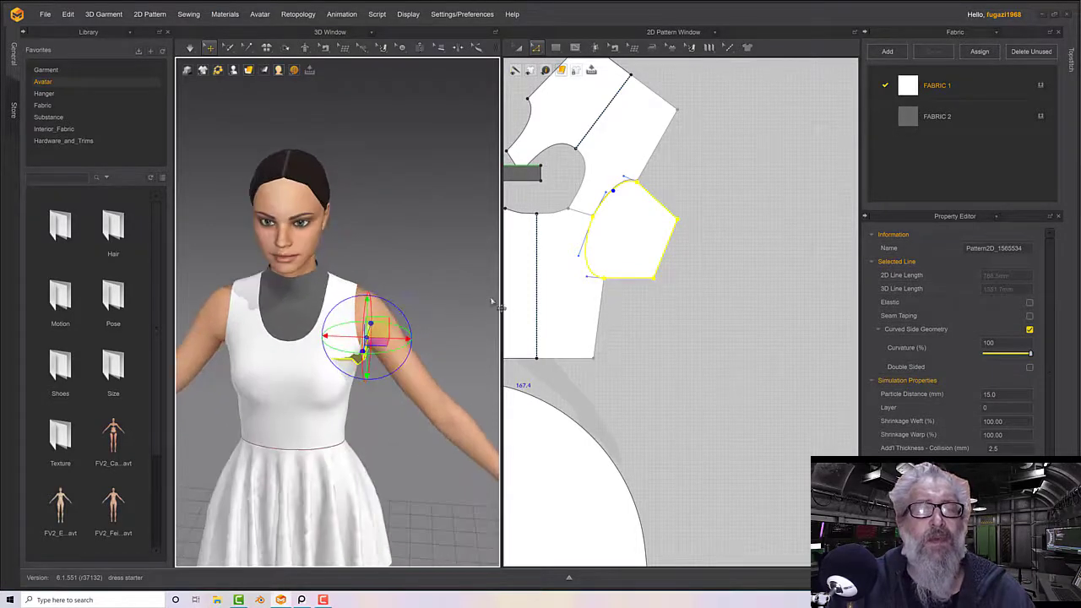
Move the sleeve pattern clear of the bodice and rotate it upright, with the curved cap up and the straight hem below
left_click(661, 245)
middle_click_drag(609, 176, 622, 194)
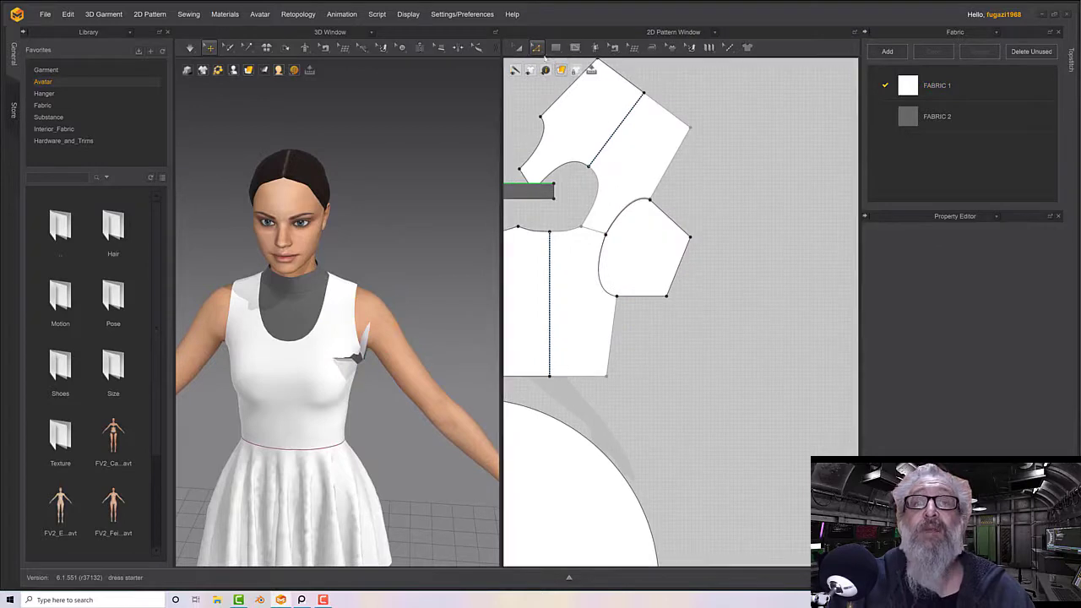
key("a")
left_click(653, 245)
left_click_drag(653, 244, 742, 260)
left_click_drag(729, 181, 772, 242)
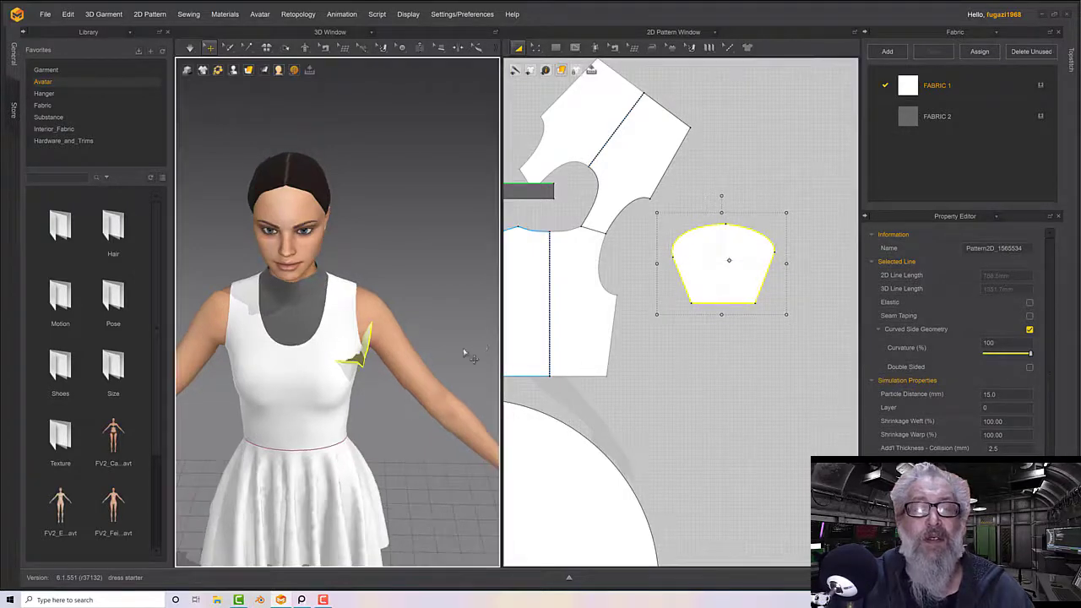
Place the sleeve on the outer side of the avatar's right upper arm using the arrangement points, and hide the points
right_click_drag(465, 355, 403, 354)
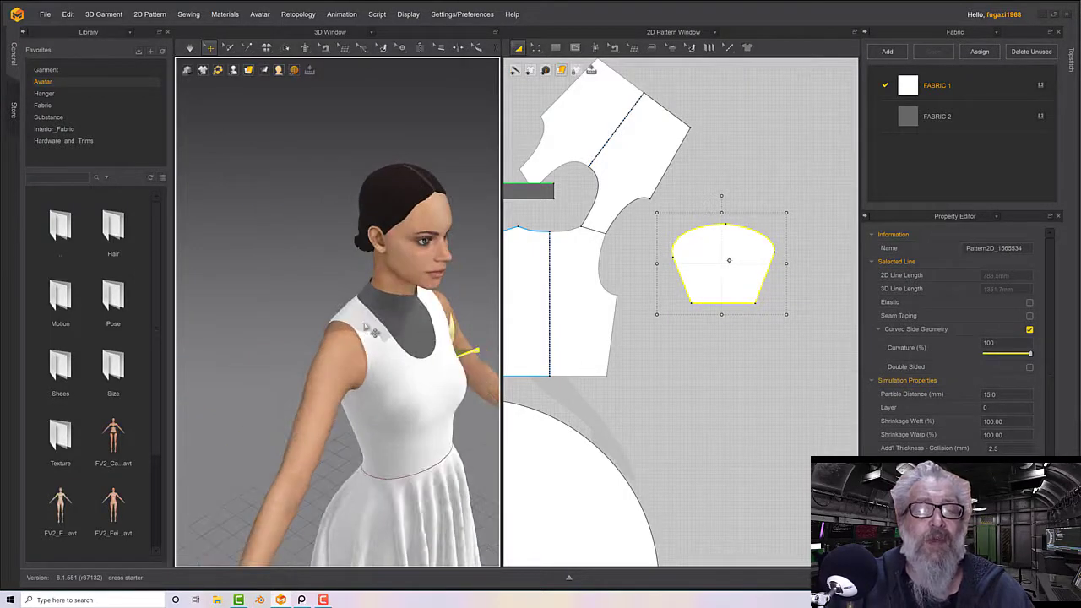
key("shift+f")
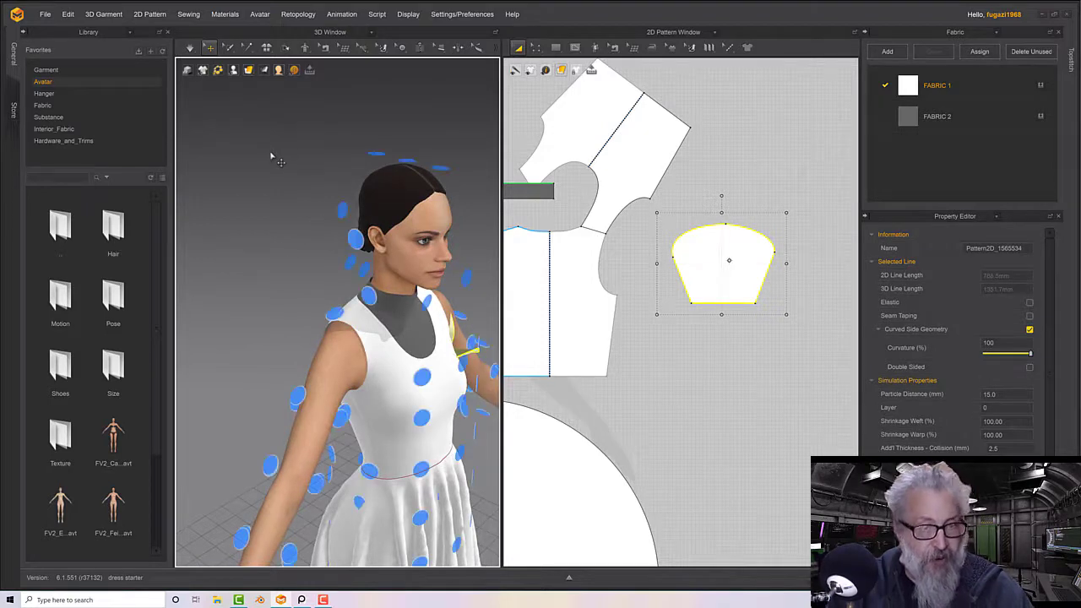
right_click_drag(287, 346, 265, 370)
left_click(265, 372)
right_click_drag(246, 276, 287, 268)
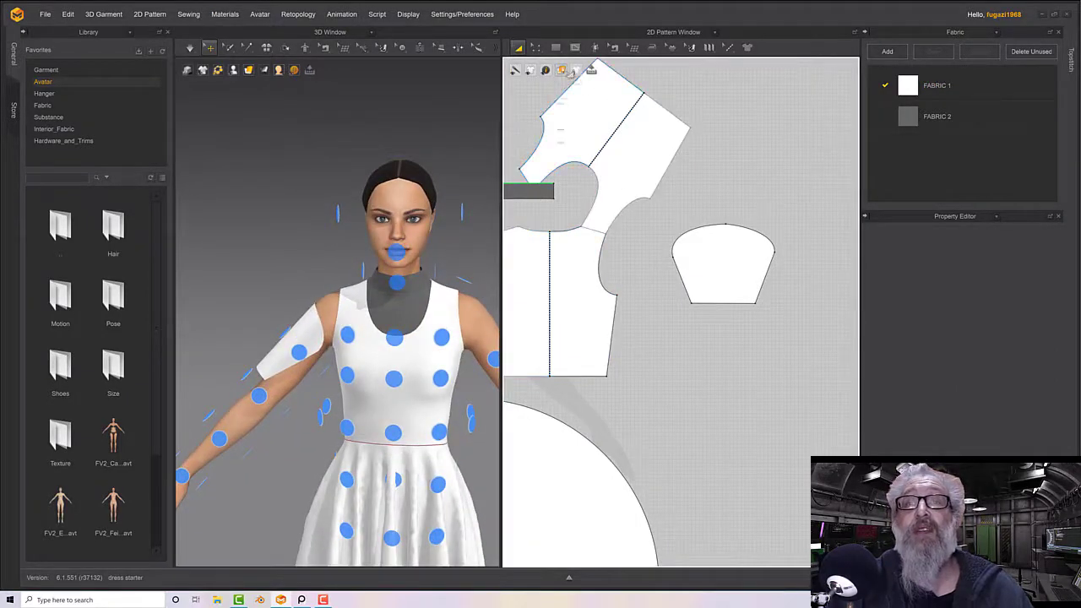
left_click(357, 317)
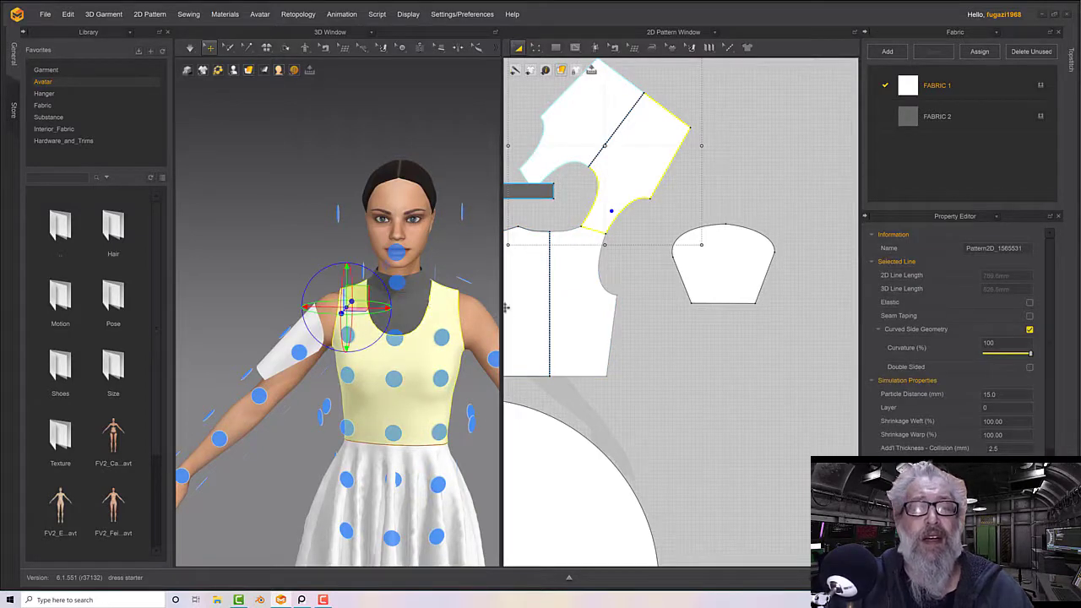
key("shift+f")
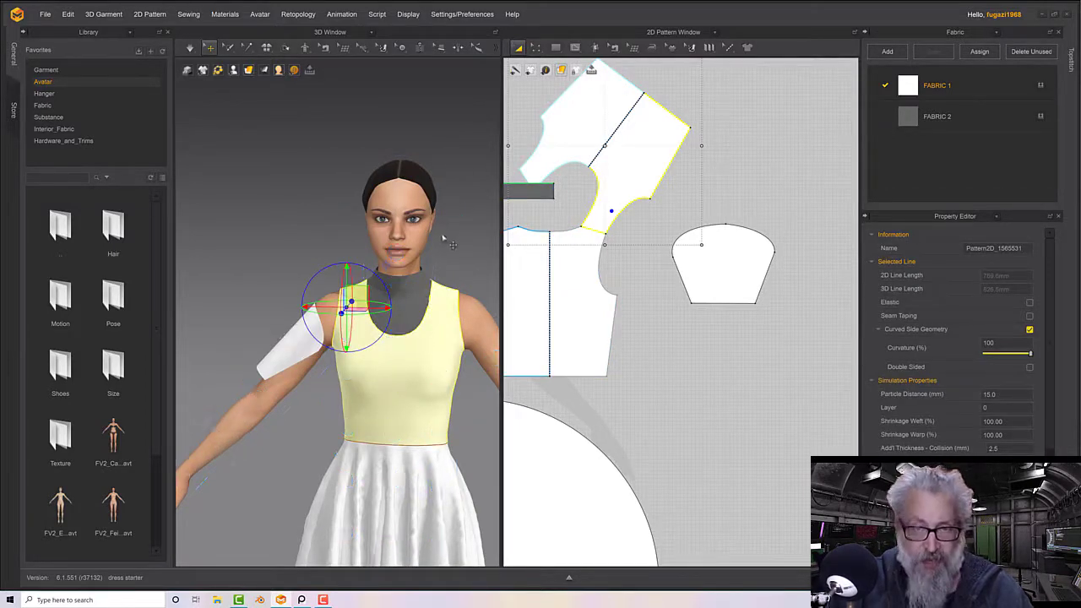
right_click_drag(442, 232, 452, 235)
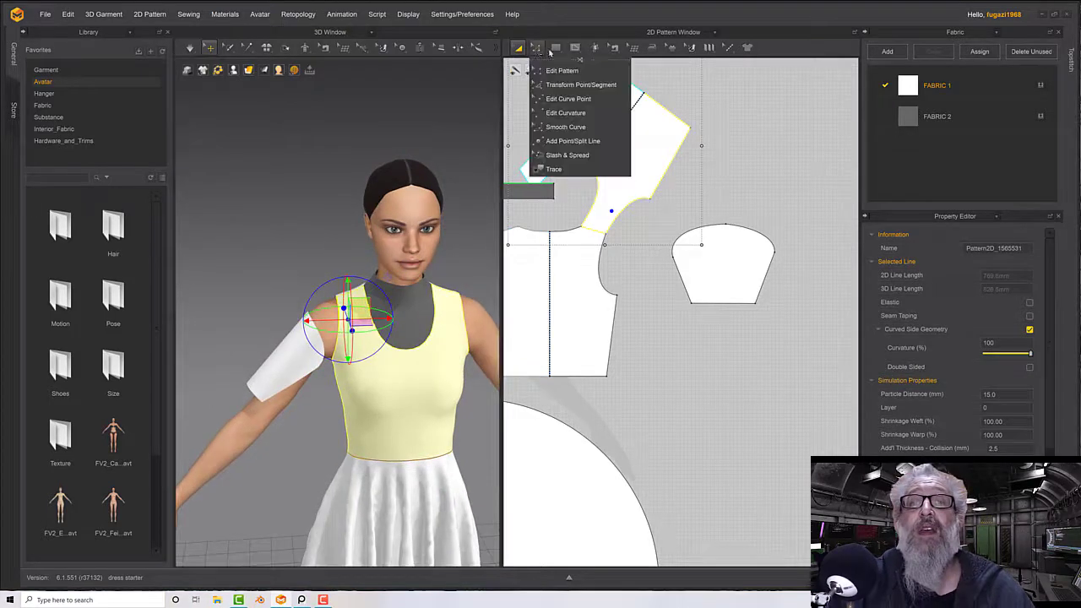
mouse_move(615, 49)
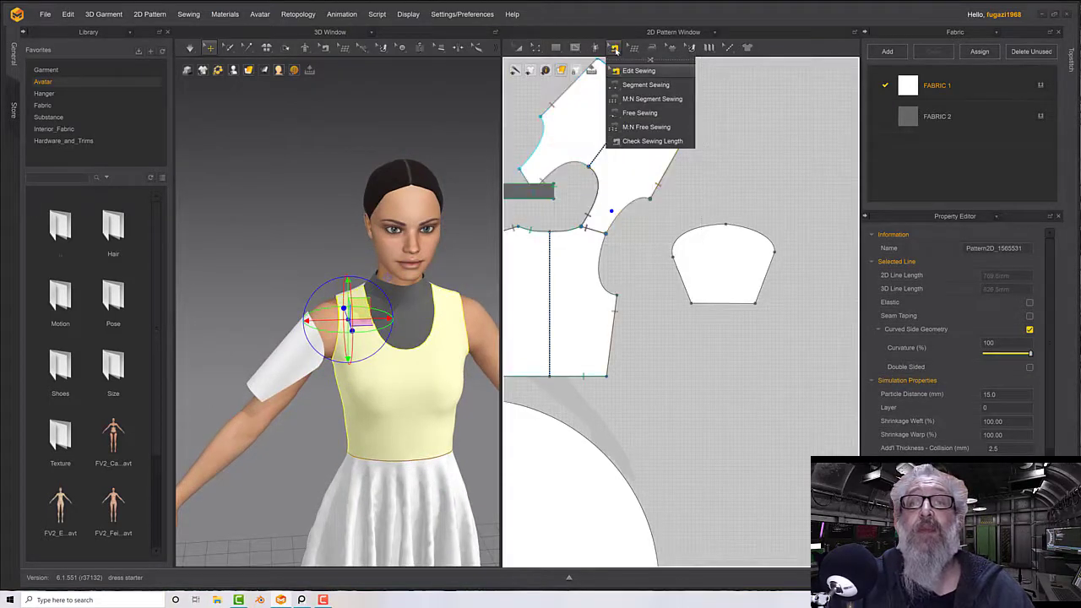
left_click(639, 113)
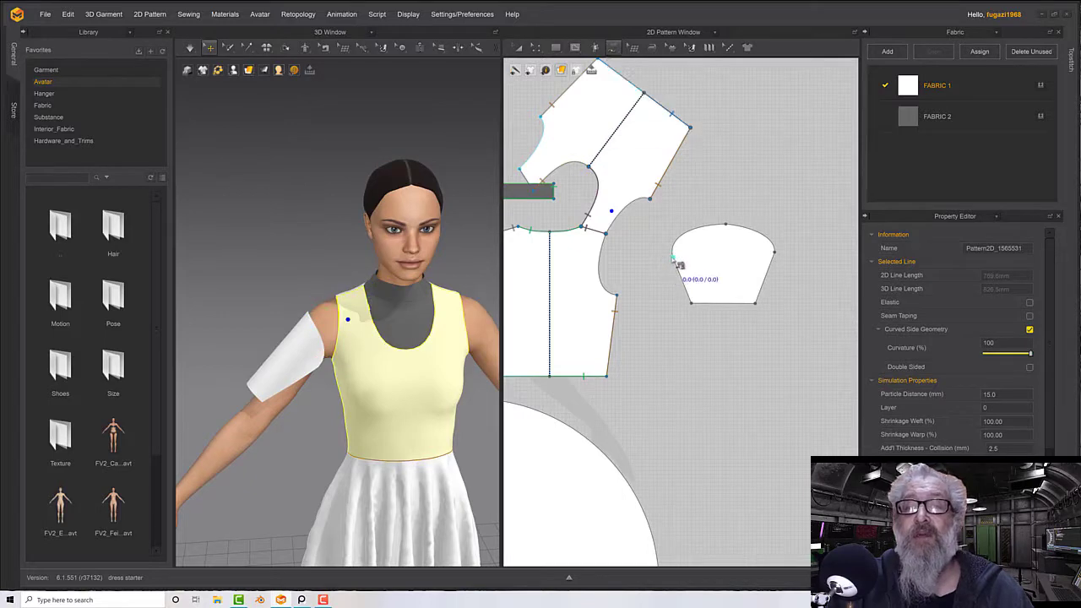
left_click(672, 253)
left_click(774, 252)
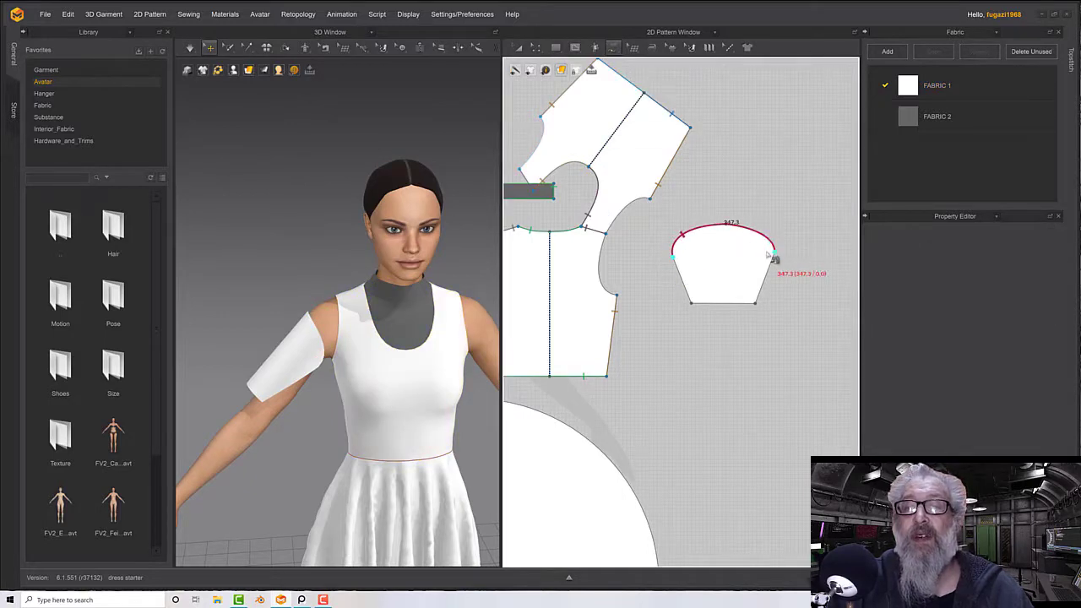
left_click(610, 291)
key("BackSpace")
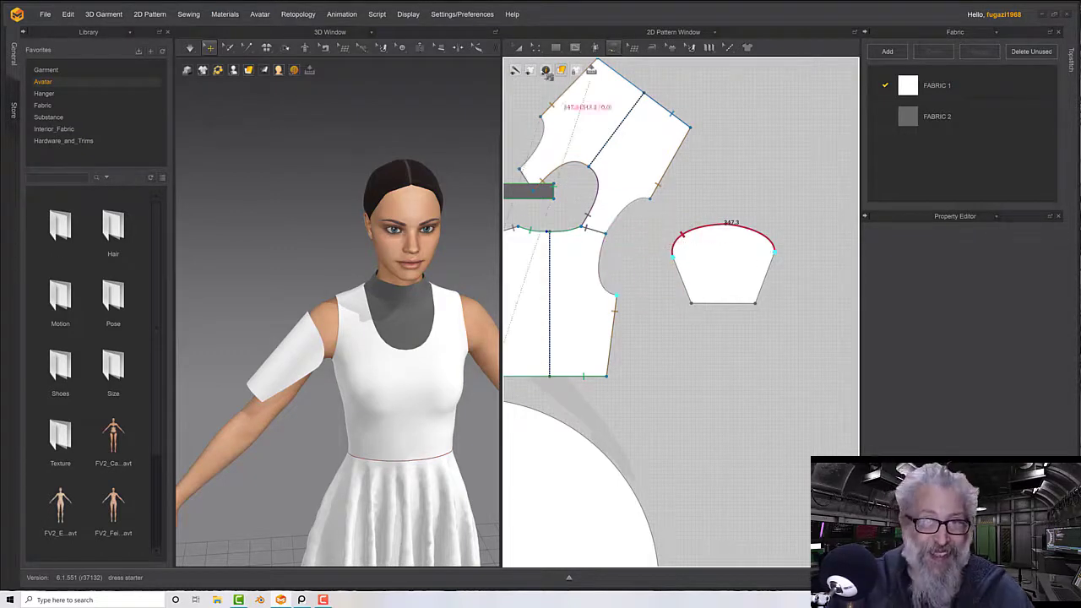
left_click(519, 47)
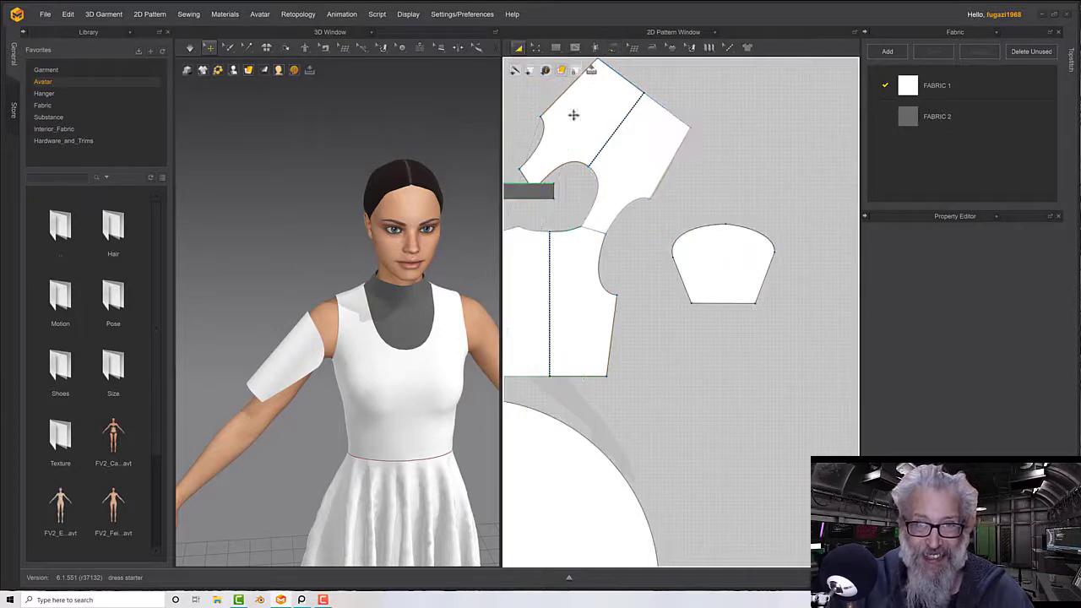
Sew both sleeve cap segments to the back and front bodice armhole segments with M:N Segment Sewing
left_click(706, 251)
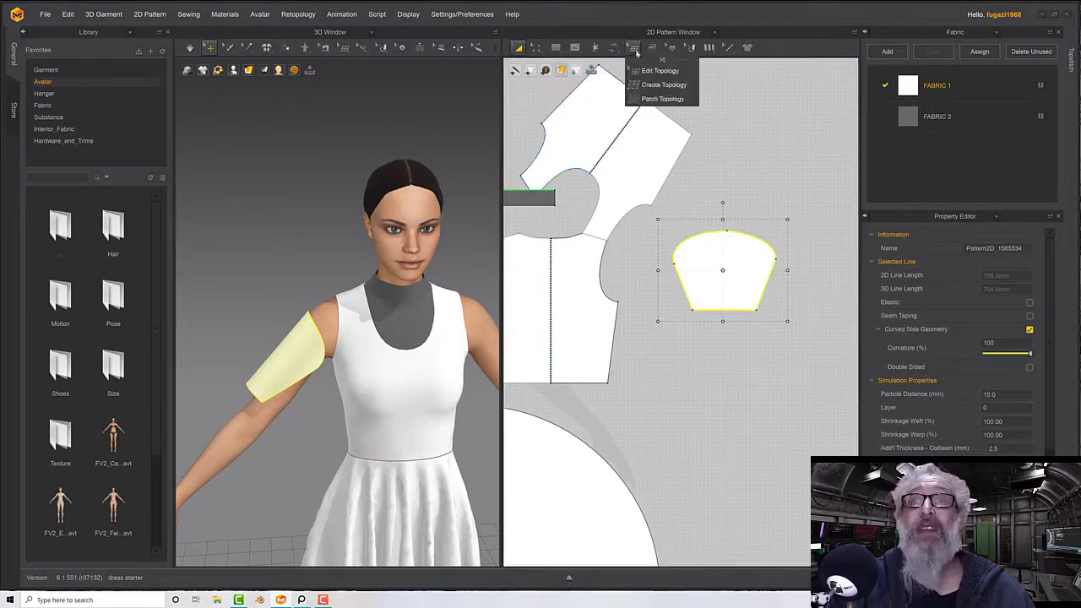
mouse_move(610, 52)
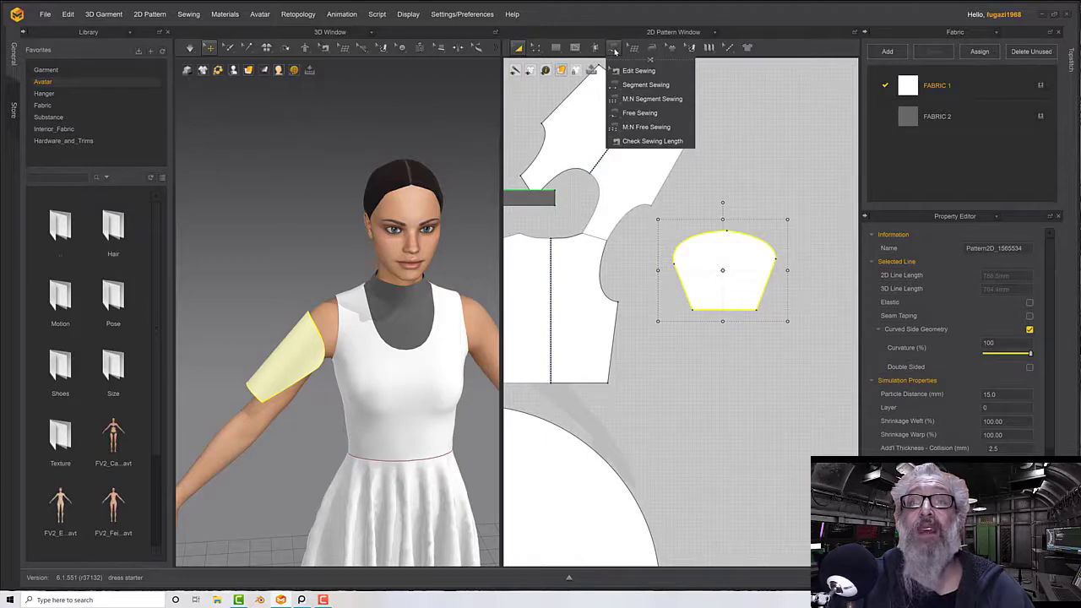
left_click(628, 101)
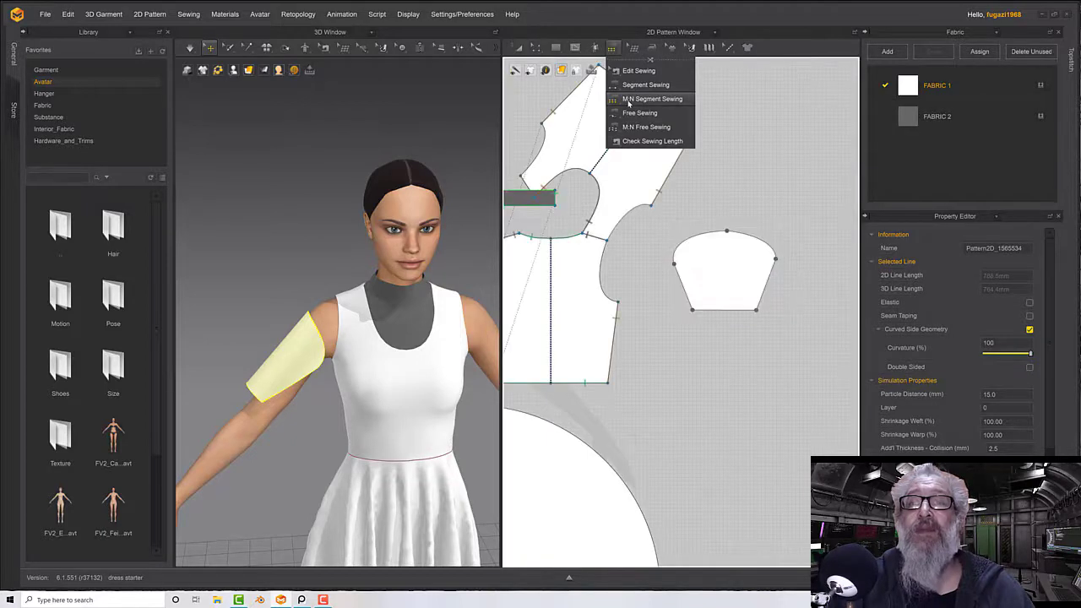
left_click(676, 267)
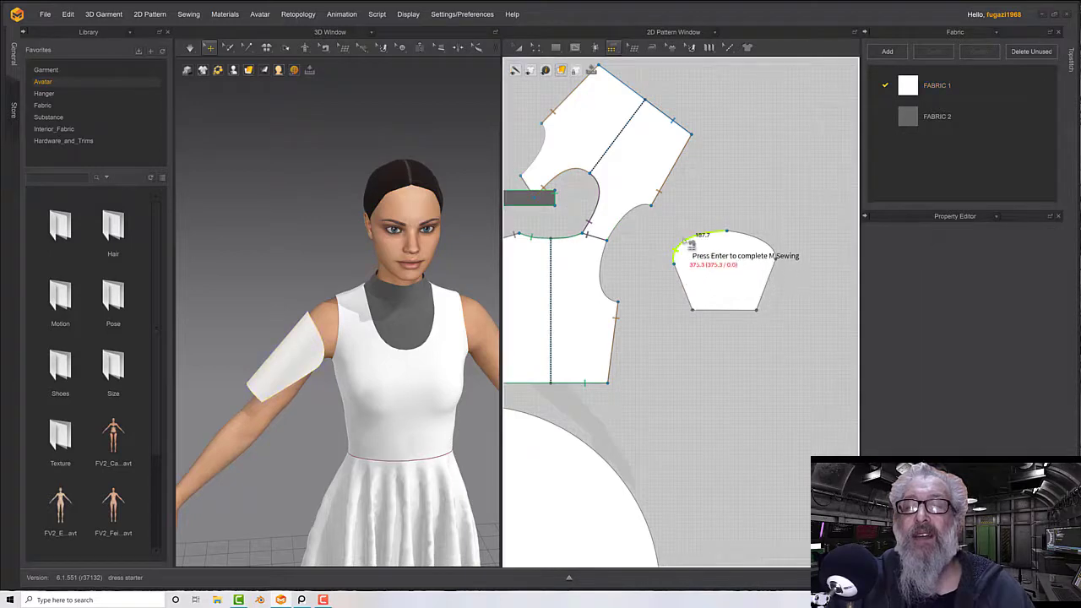
key("Return")
left_click(739, 239)
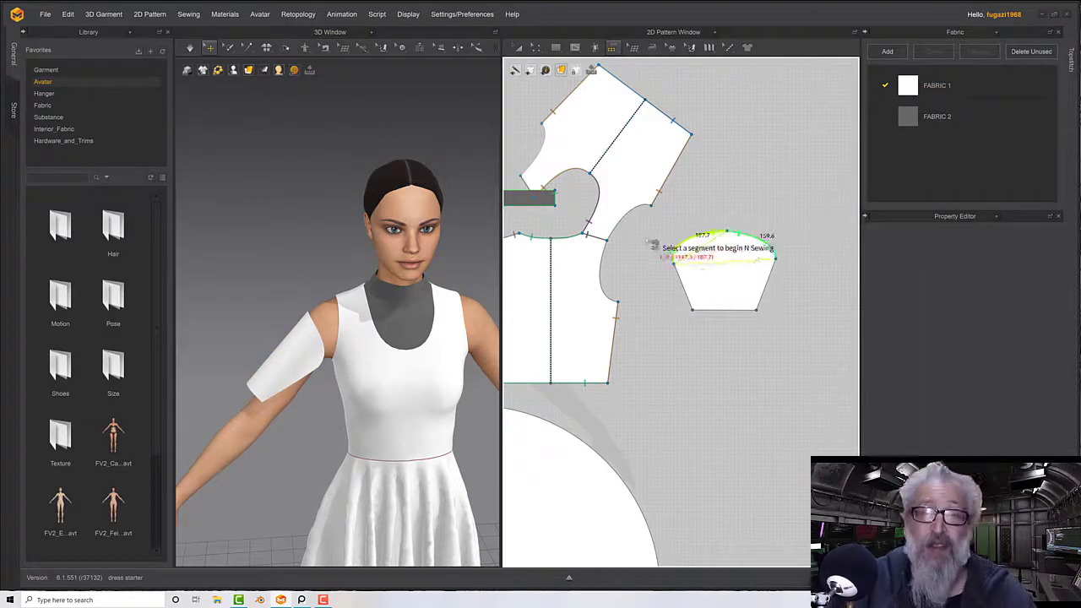
left_click(611, 277)
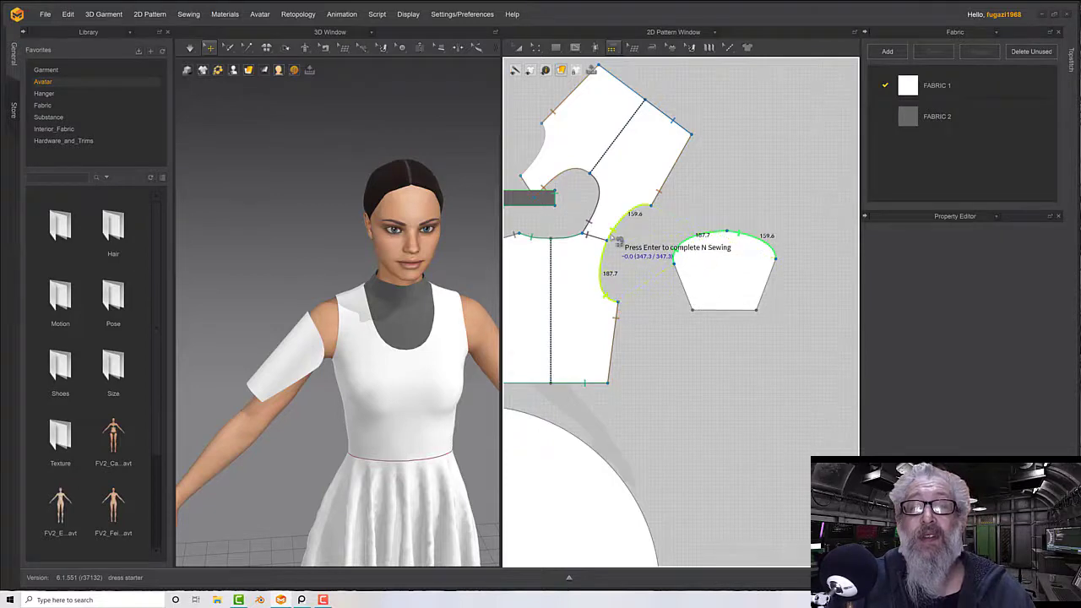
left_click(618, 241)
key("Return")
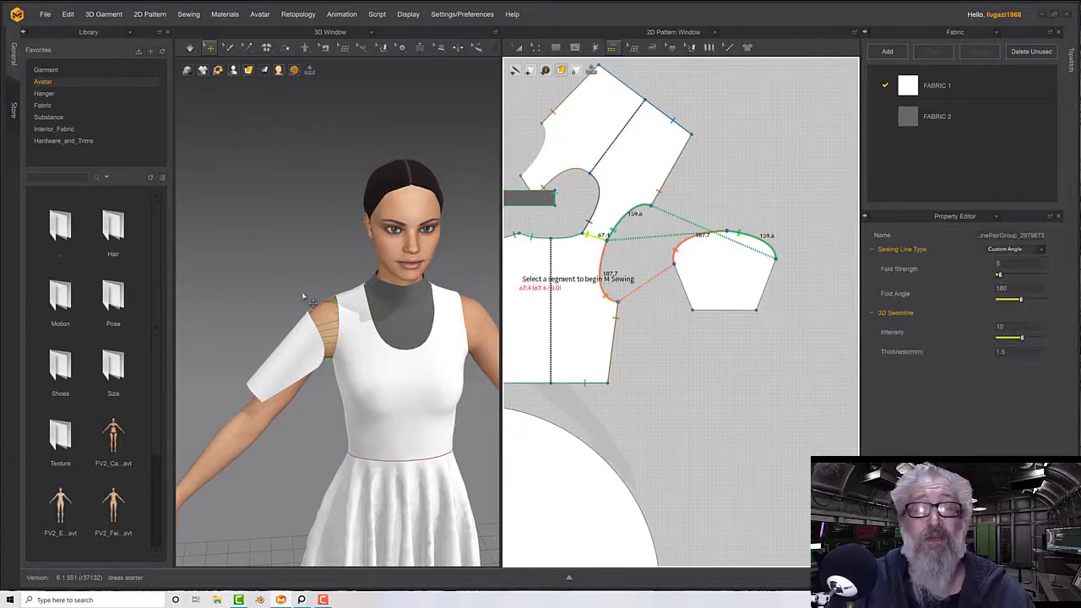
Simulate the garment to join the sleeve to the bodice armhole
mouse_move(302, 295)
right_mouse_down()
mouse_move(355, 302)
mouse_move(329, 301)
mouse_move(309, 271)
mouse_move(317, 304)
right_mouse_up()
key("space")
key("space")
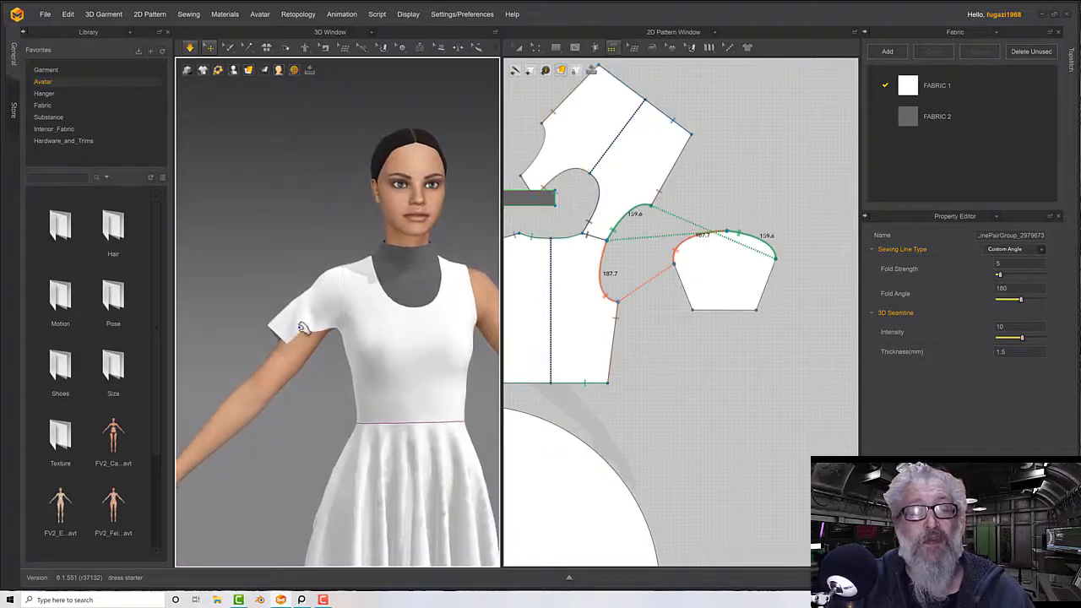
Tug the sleeve's hem on the avatar's right arm while the simulation runs to settle it over the upper arm
left_click(288, 327)
left_click_drag(299, 346, 297, 340)
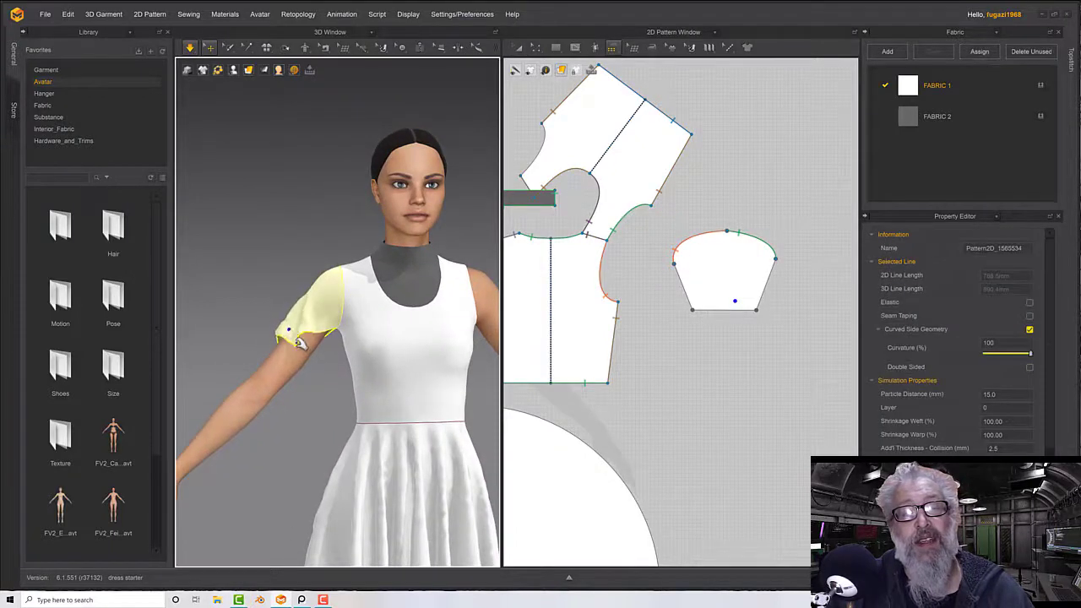
mouse_move(297, 339)
right_mouse_down()
mouse_move(350, 337)
mouse_move(296, 345)
right_mouse_up()
scroll(296, 346, "up", 3)
middle_click_drag(357, 316, 387, 301)
key("space")
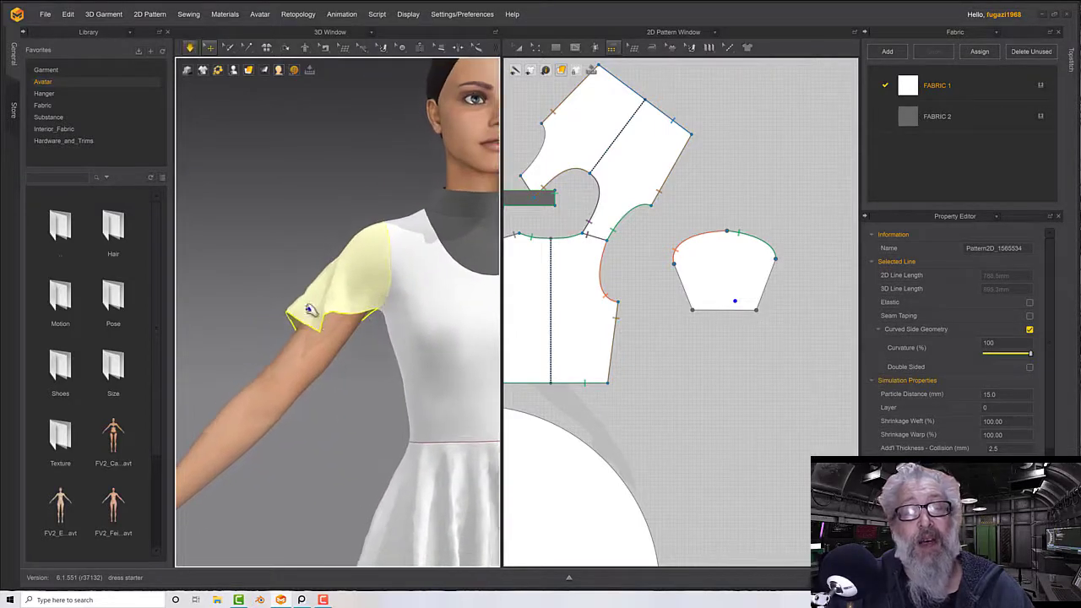
left_click_drag(311, 310, 329, 333)
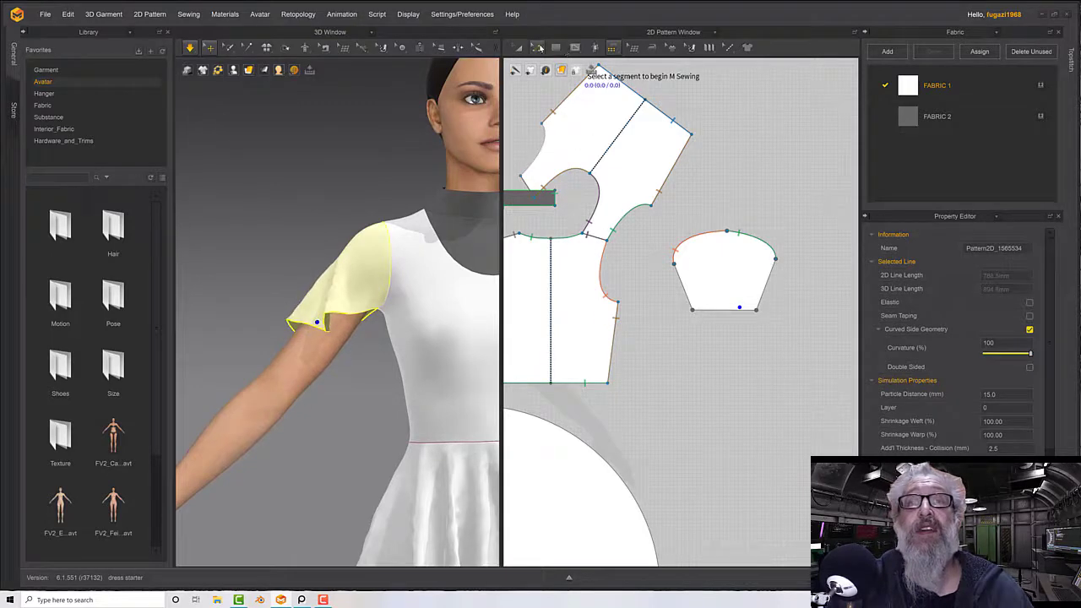
Widen the sleeve's hem by moving its two lower corner points outward with Edit Pattern, and view the result on the avatar's arm
left_click(535, 47)
left_click(705, 323)
mouse_move(693, 310)
left_mouse_down()
mouse_move(679, 311)
mouse_move(690, 314)
left_mouse_up()
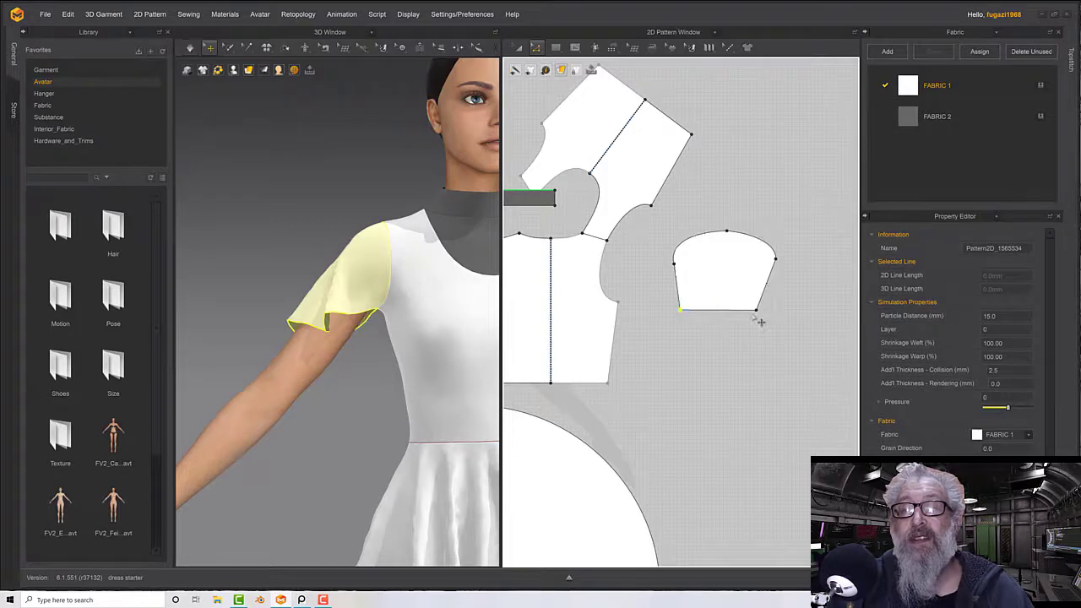
left_click_drag(757, 312, 767, 310)
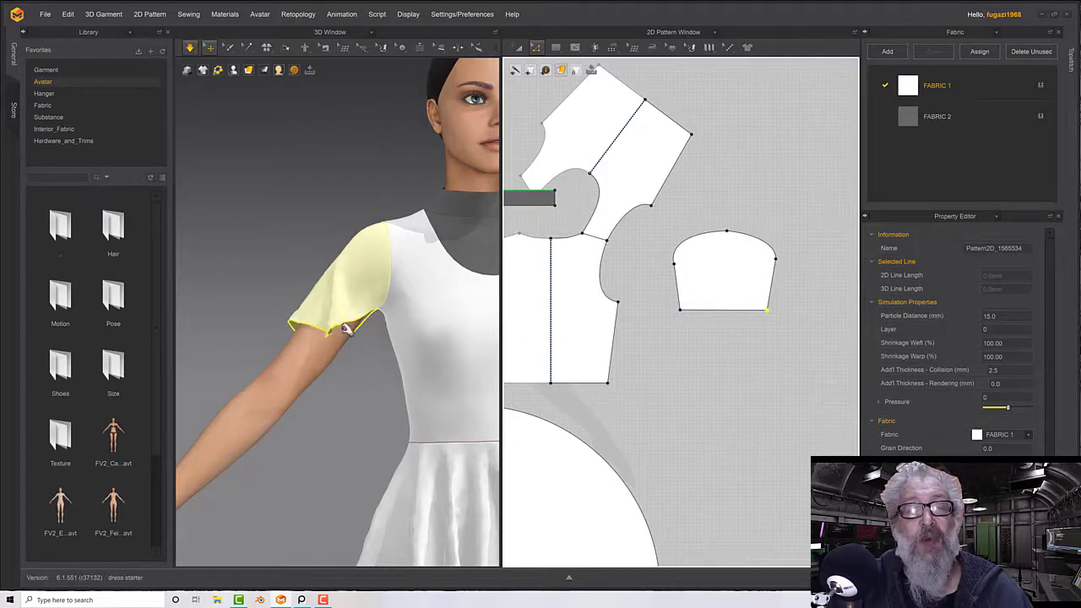
left_click(346, 329)
right_click_drag(346, 329, 404, 387)
Lengthen the sleeve by moving its whole hem segment downward in the 2D pattern
left_click(760, 347)
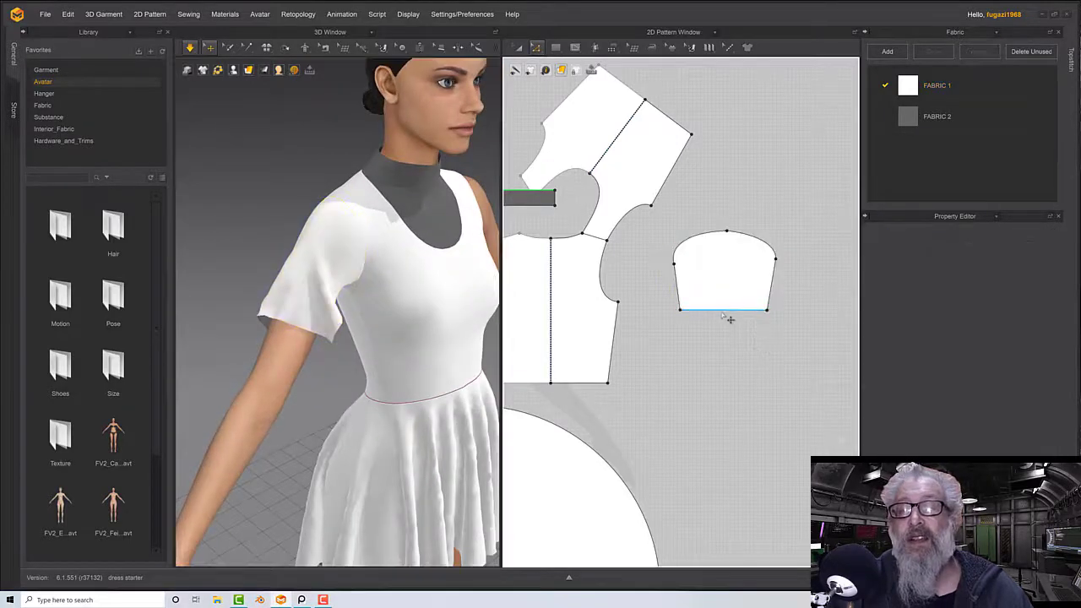
left_click_drag(729, 318, 731, 347)
right_click_drag(447, 343, 391, 316)
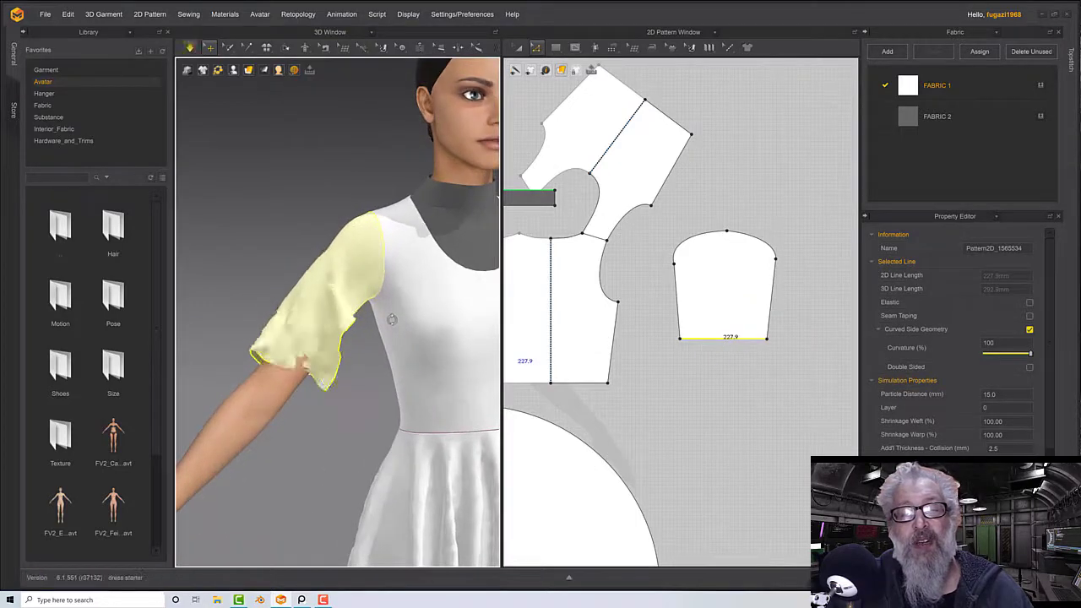
Simulate the lengthened sleeve and tug its hem to settle it around the avatar's right upper arm
scroll(394, 319, "down", 3)
scroll(404, 325, "up", 3)
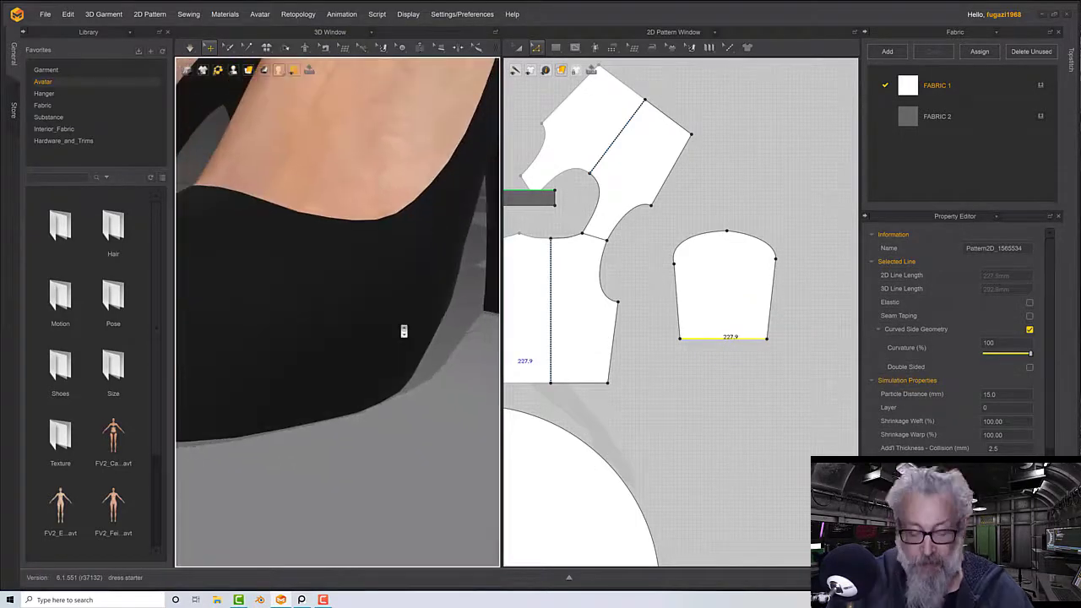
scroll(403, 332, "up", 2)
scroll(404, 331, "up", 3)
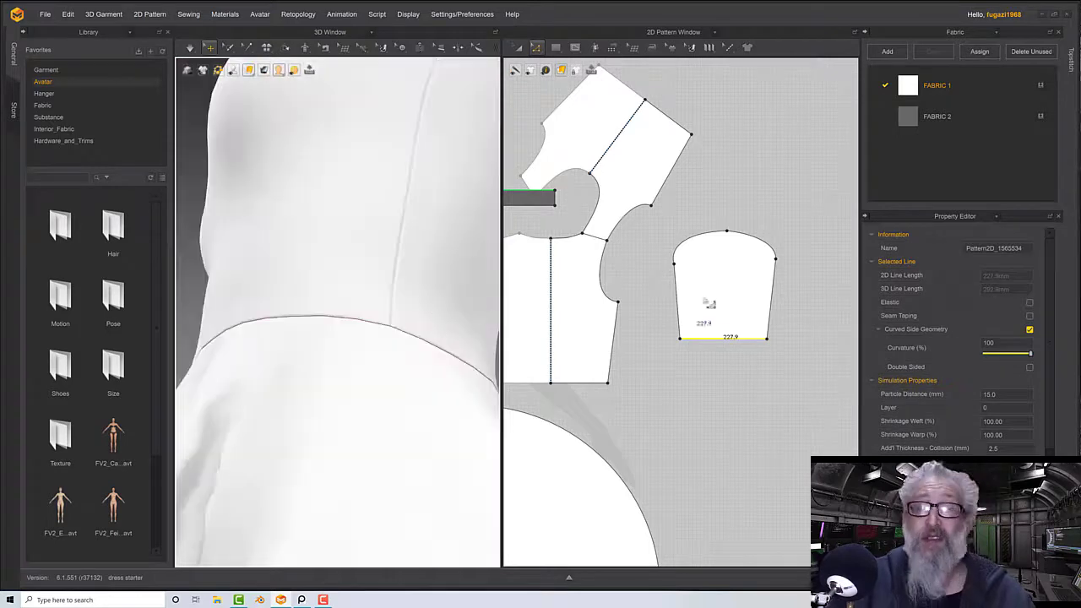
right_click_drag(410, 285, 215, 301)
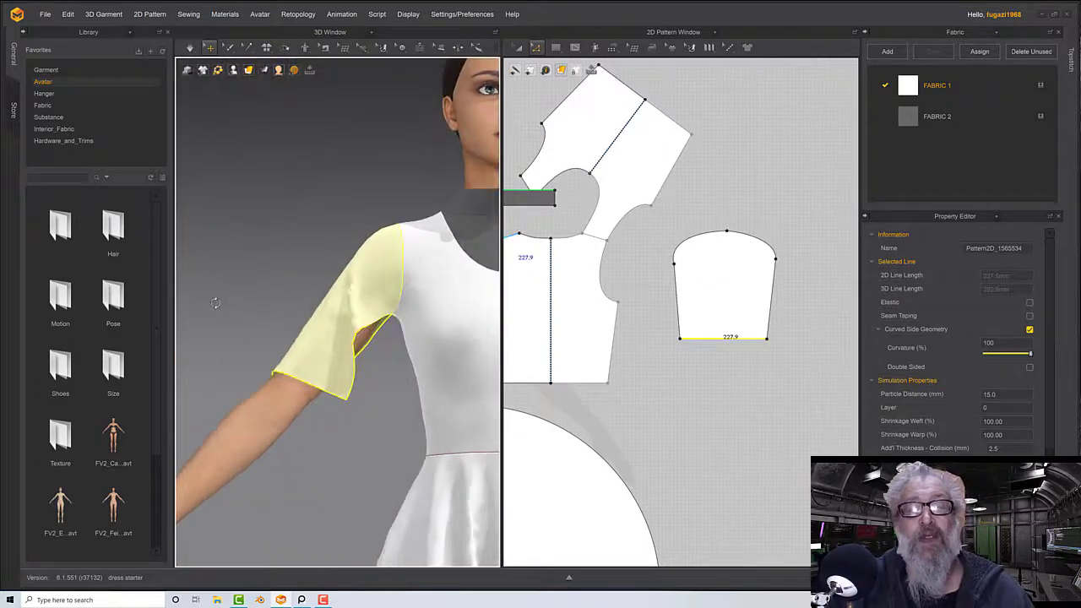
key("space")
mouse_move(313, 379)
left_mouse_down()
mouse_move(286, 377)
mouse_move(296, 372)
left_mouse_up()
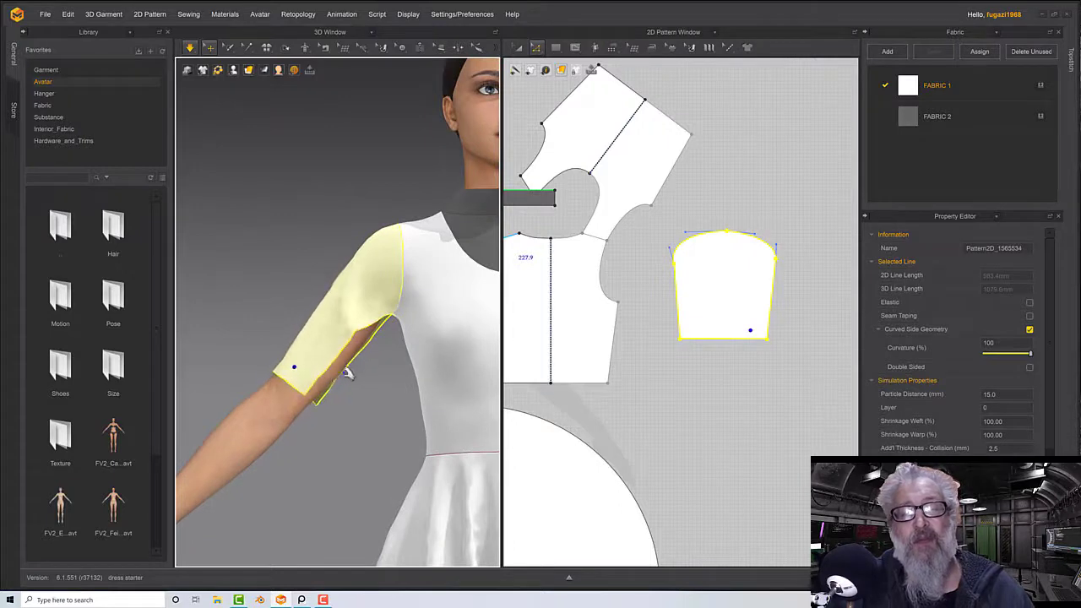
Sew the sleeve's two side edges together with Segment Sewing to form the underarm seam
left_click(652, 48)
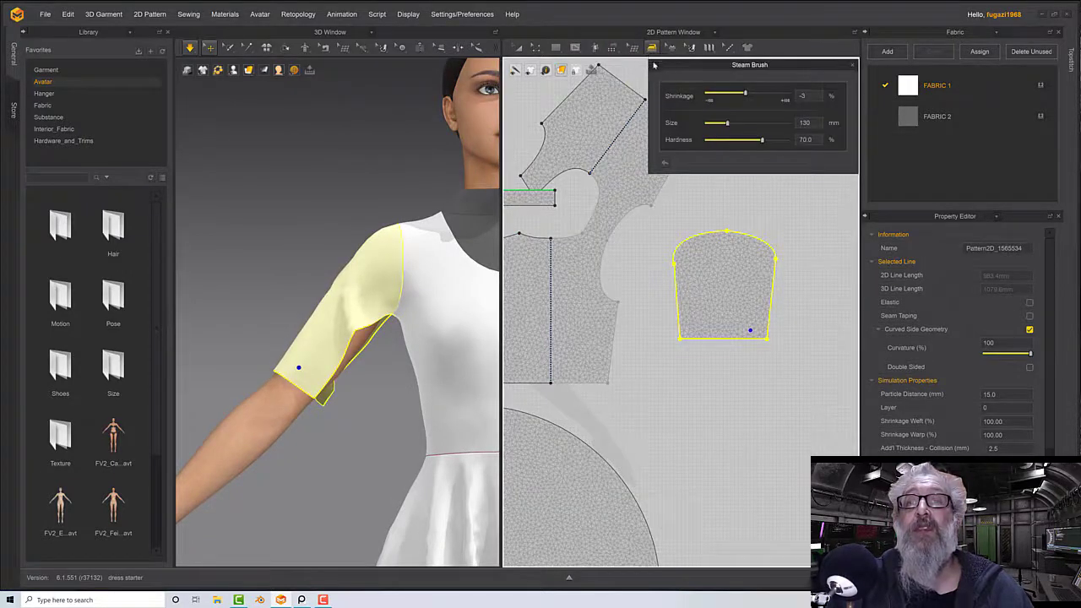
left_click(611, 48)
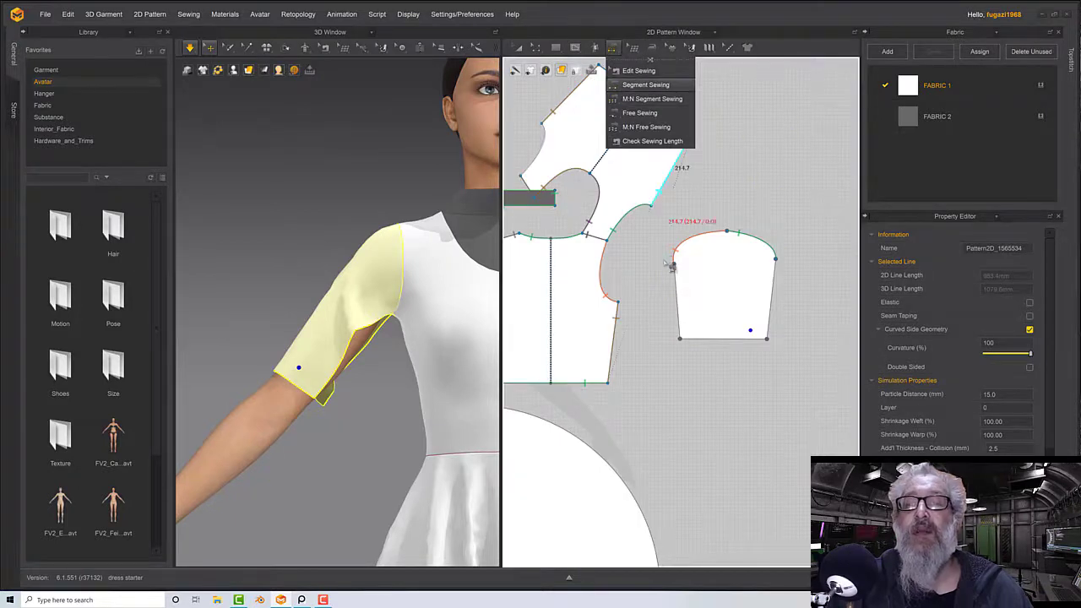
left_click(646, 84)
left_click(677, 292)
left_click(775, 289)
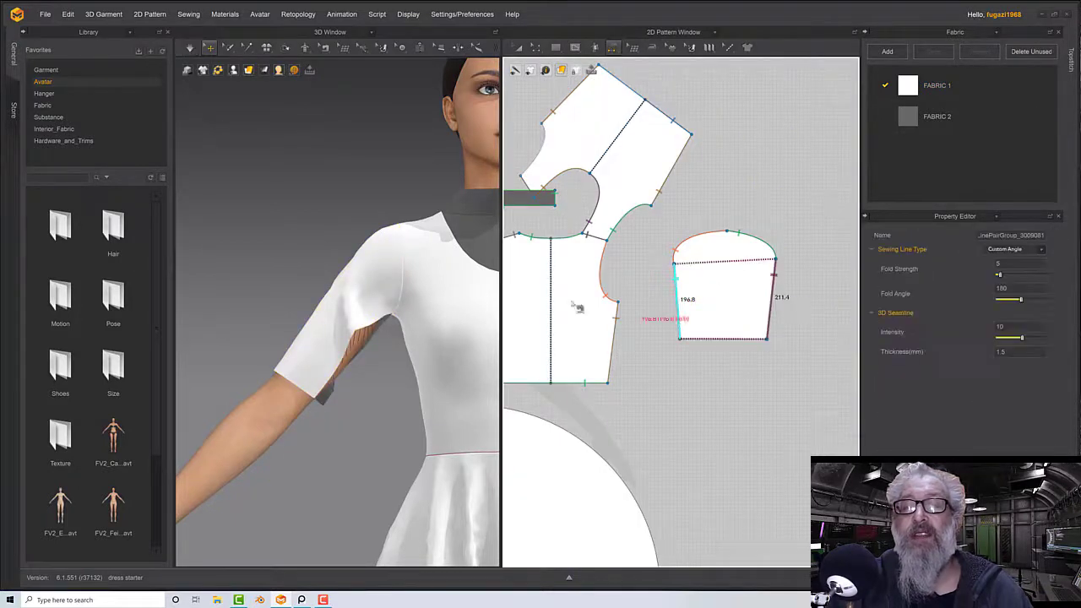
Simulate the garment to close the sleeve's underarm seam, check it from behind, and switch to the dress reference images
key("space")
right_click_drag(374, 270, 478, 292)
scroll(339, 355, "down", 3)
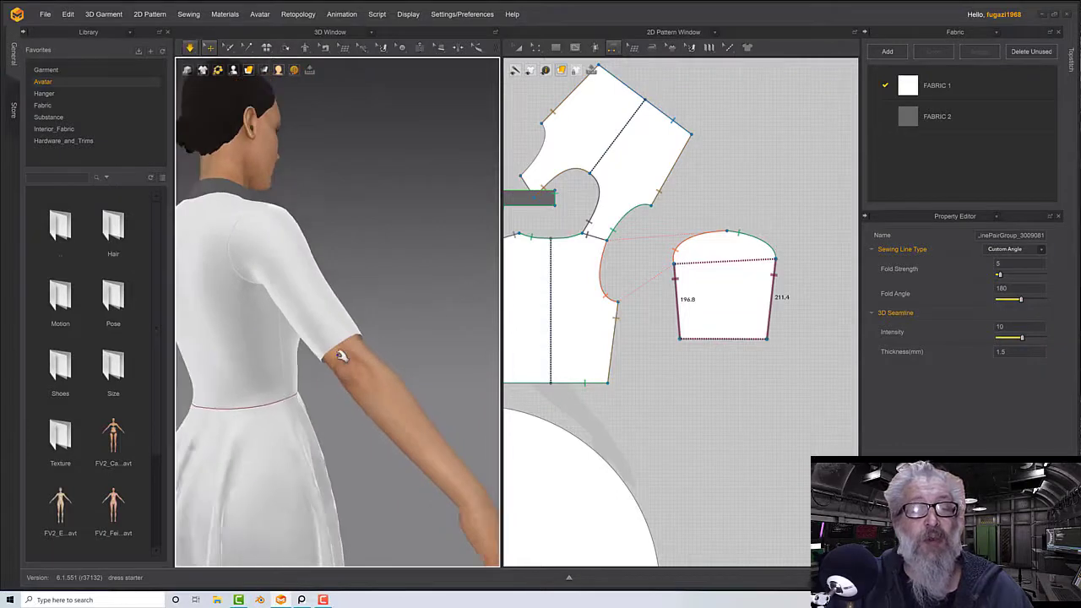
scroll(341, 362, "up", 3)
middle_click_drag(352, 344, 362, 316)
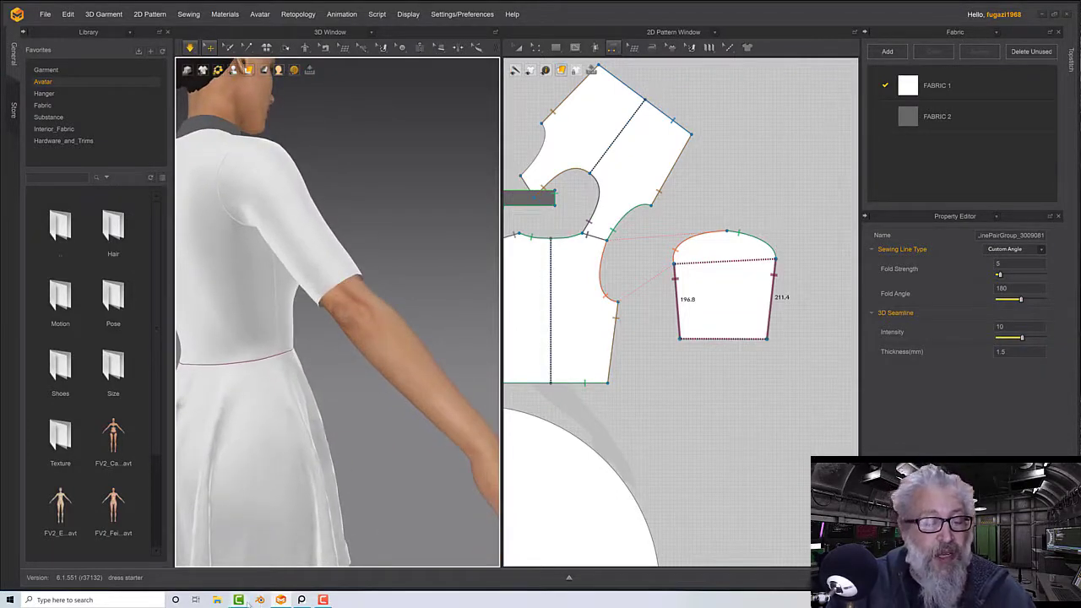
left_click(302, 600)
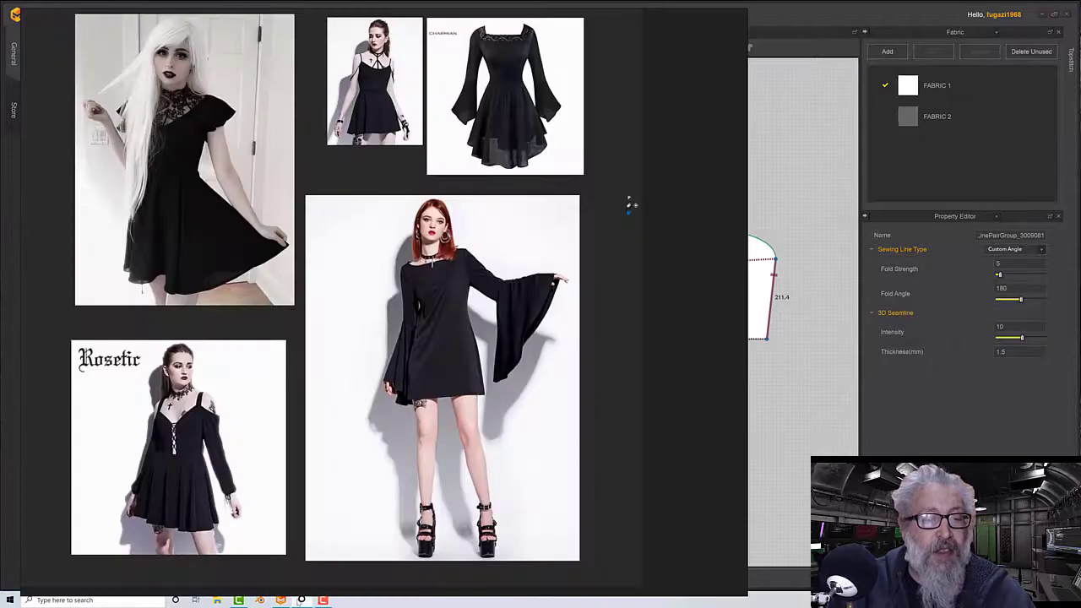
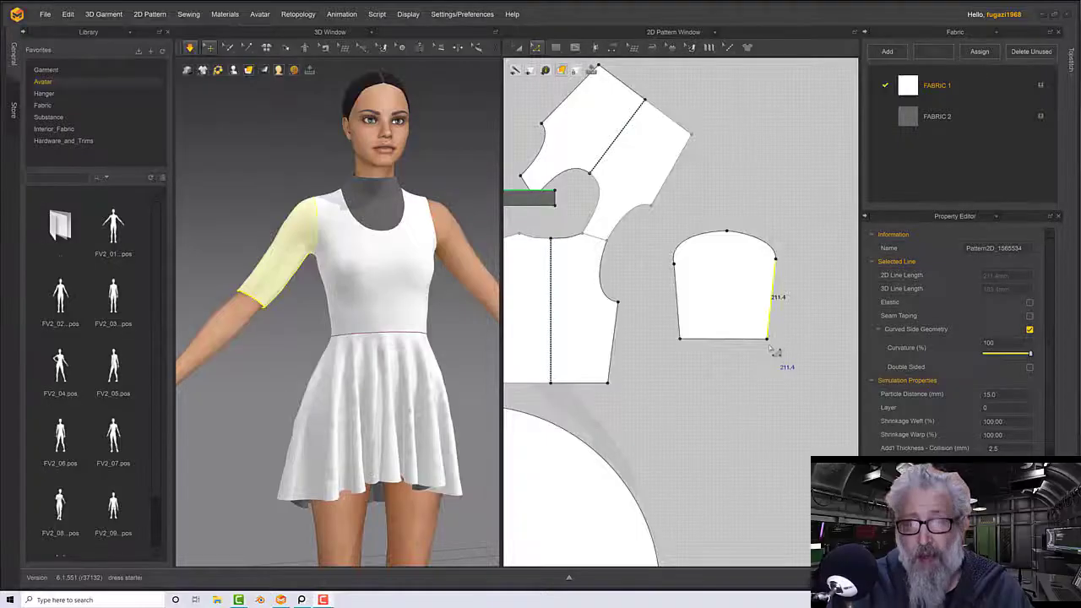
Compare the lengths of the sleeve pattern's two side edges and its hem
middle_click_drag(744, 345, 693, 343)
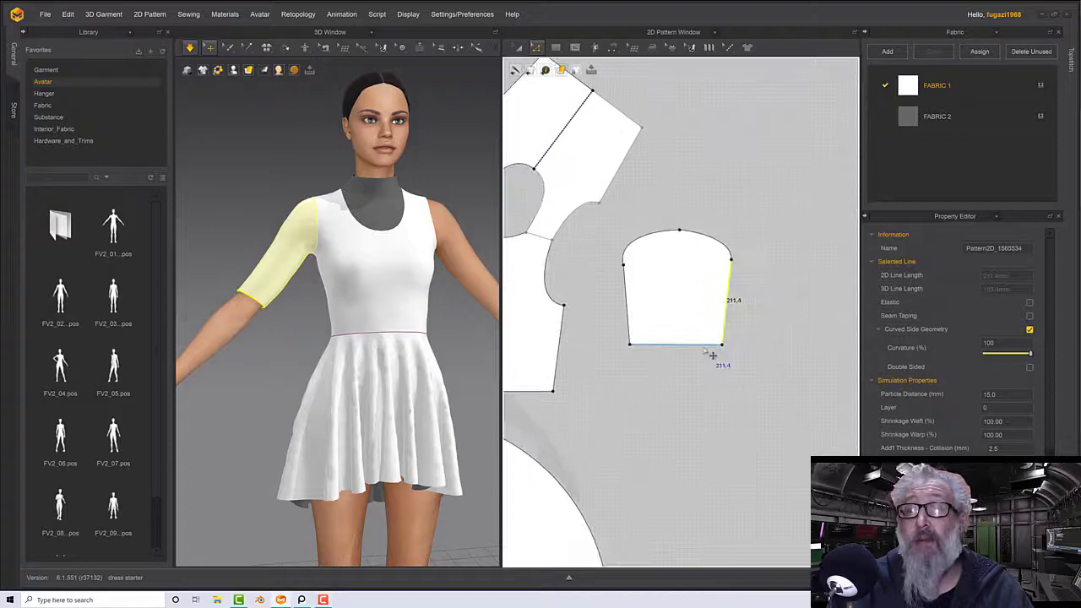
left_click(655, 346)
right_click(661, 355)
left_click(627, 302)
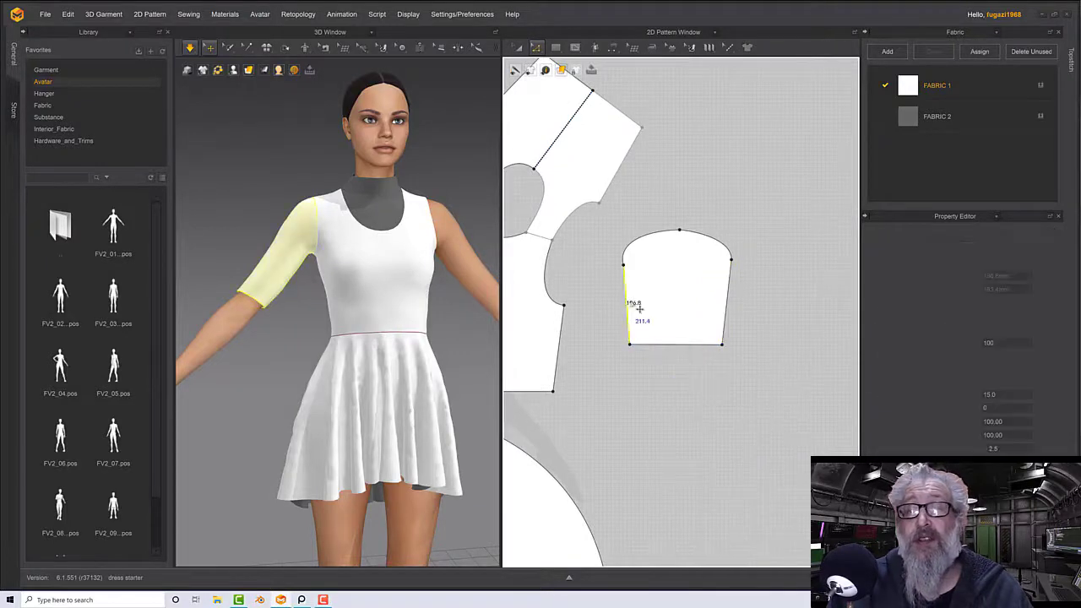
left_click(732, 303)
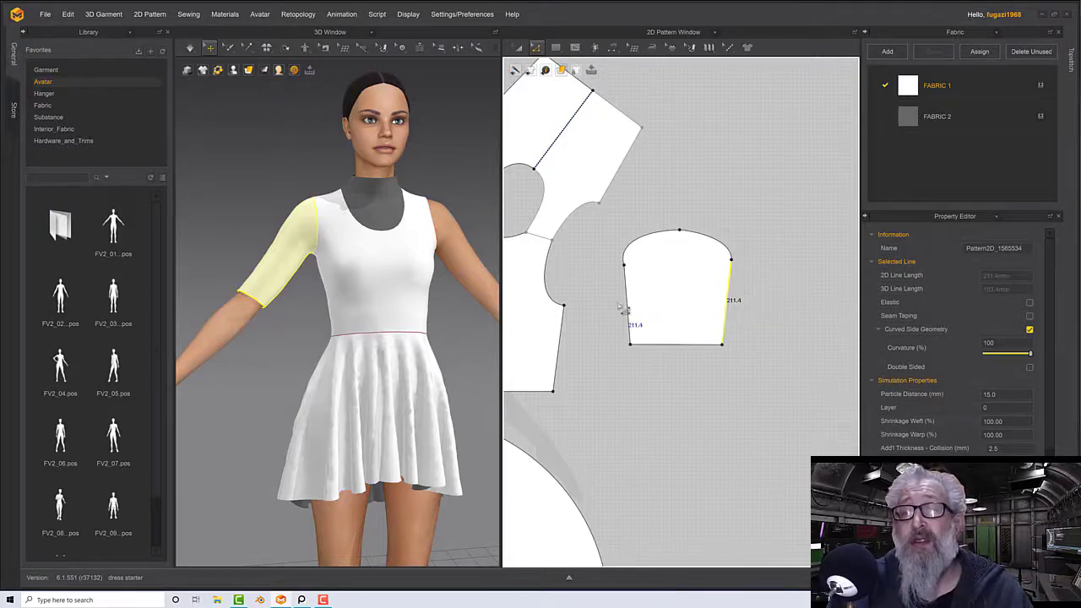
Change the length of the sleeve's shorter side edge to 211 mm, with the direction set to End
left_click(631, 312)
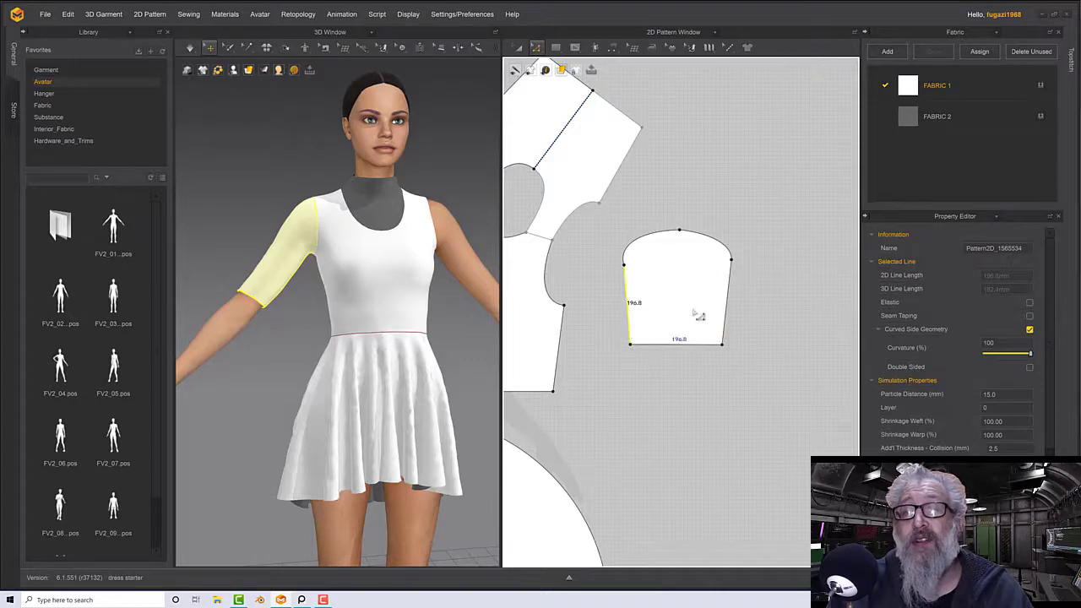
right_click(629, 312)
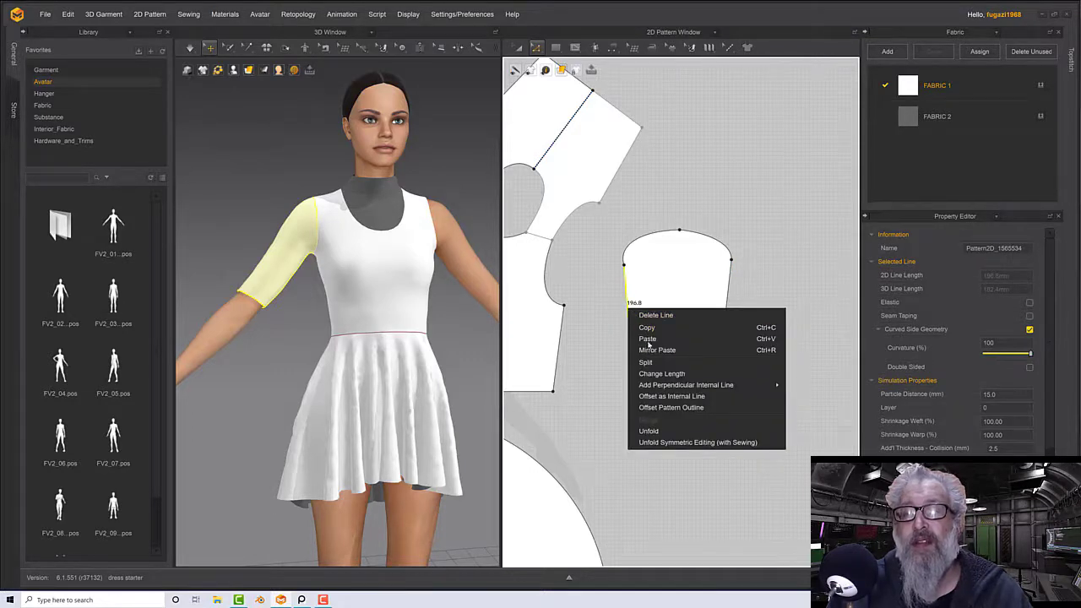
left_click(661, 374)
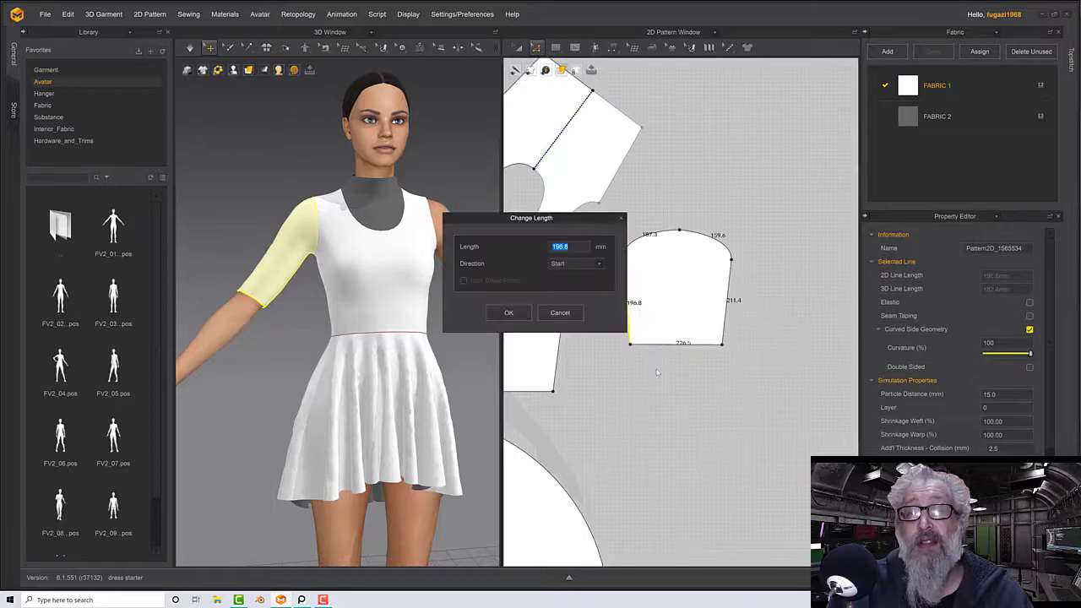
type("211")
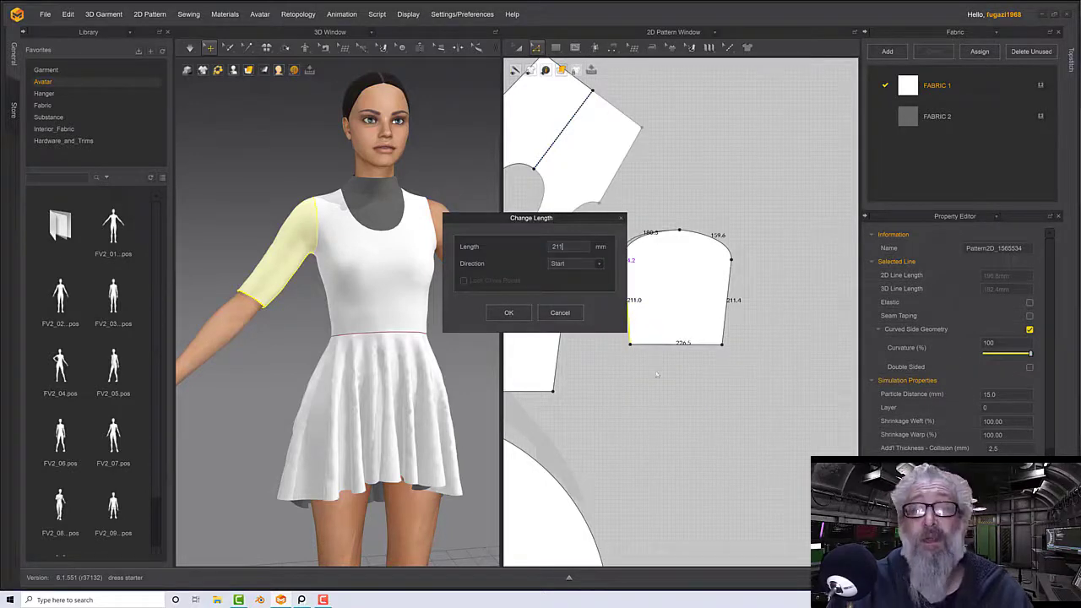
left_click(558, 264)
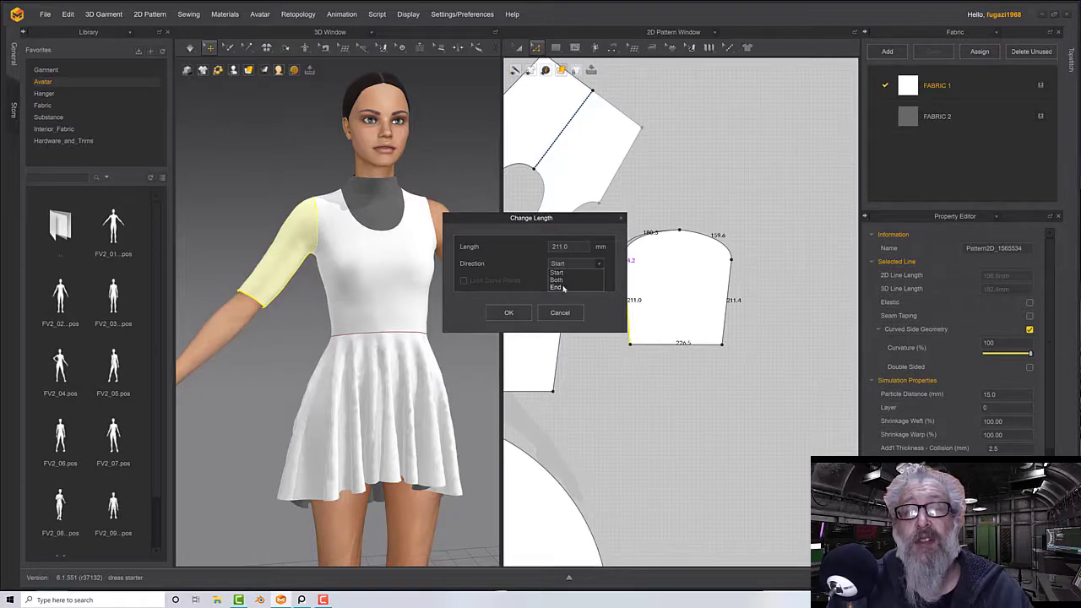
left_click(563, 288)
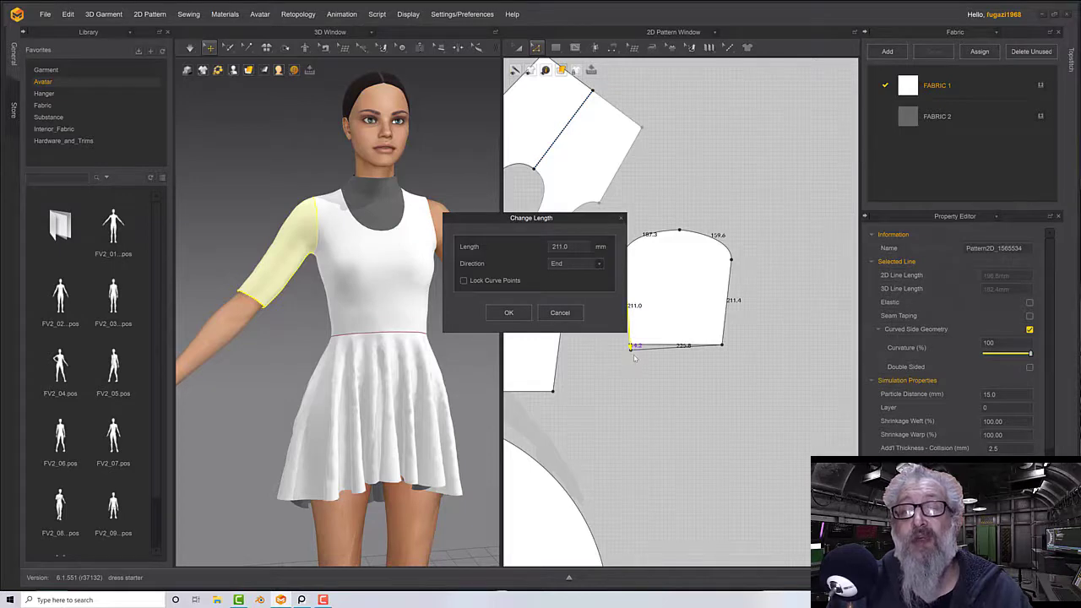
left_click(524, 316)
Simulate the garment to apply the corrected sleeve side length on the avatar
mouse_move(476, 319)
right_mouse_down()
mouse_move(452, 328)
mouse_move(451, 287)
mouse_move(464, 318)
mouse_move(555, 323)
mouse_move(475, 319)
right_mouse_up()
key("space")
key("space")
key("space")
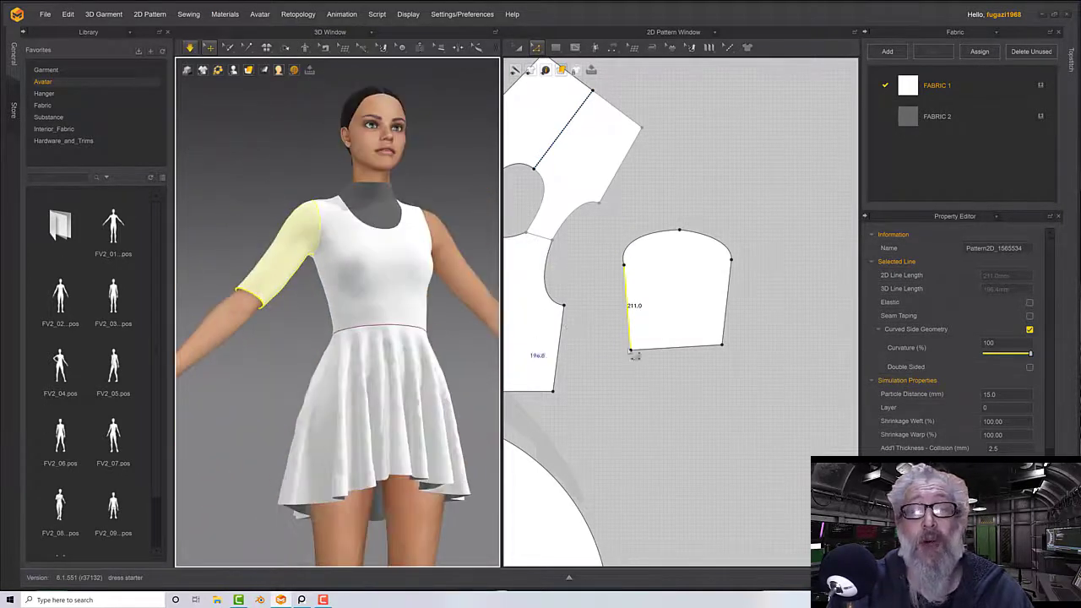
Offset the sleeve's hem outline by 1 mm, extending outward with Create Internal Line enabled and default corners
middle_click_drag(674, 358, 655, 319)
left_click(658, 310)
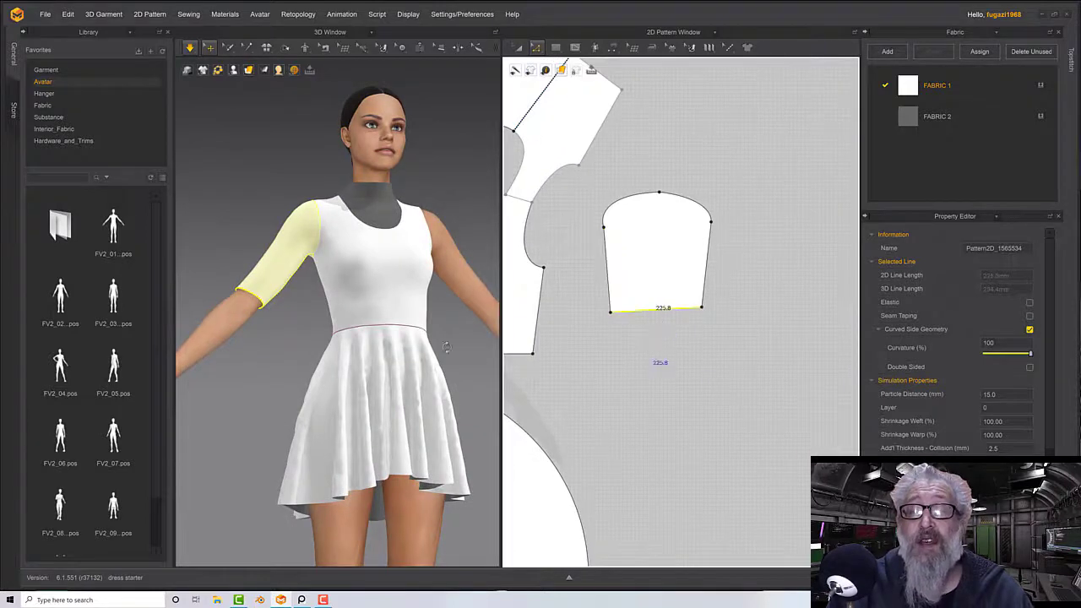
right_click_drag(386, 302, 322, 296)
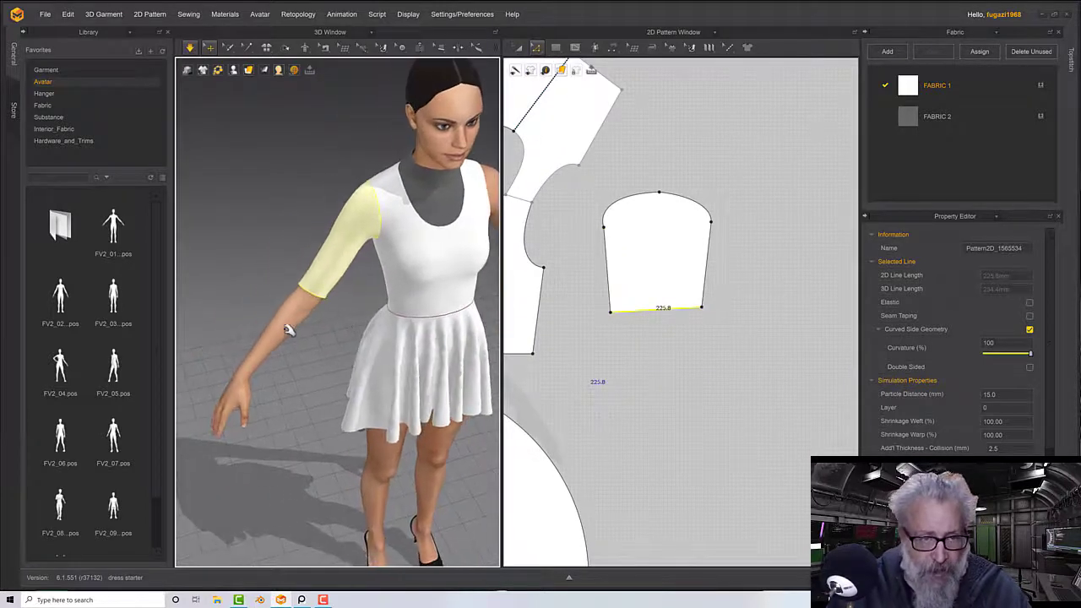
right_click_drag(289, 377, 286, 345)
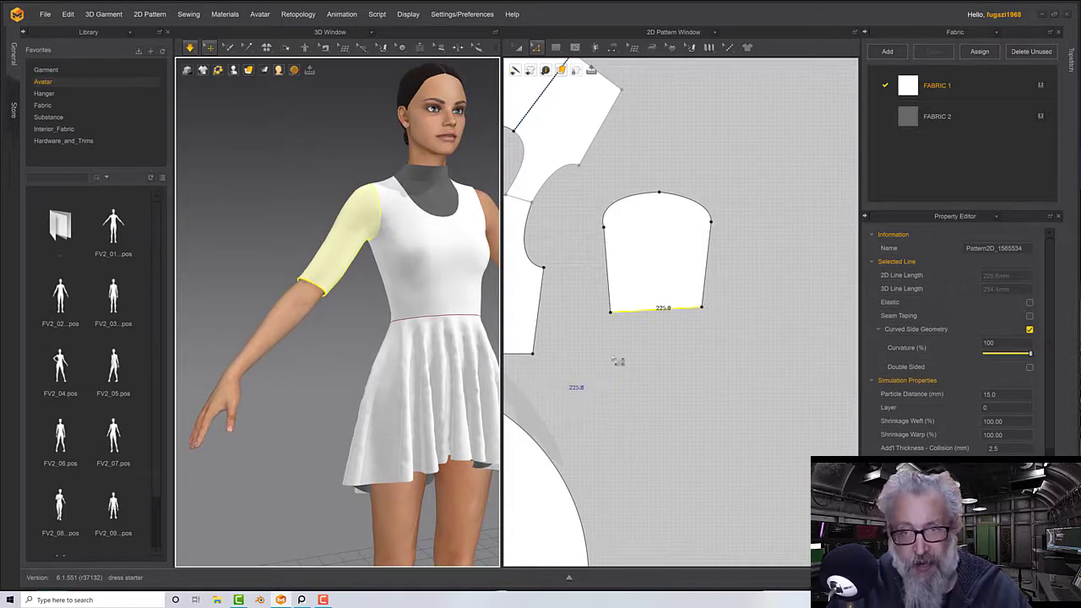
right_click(661, 310)
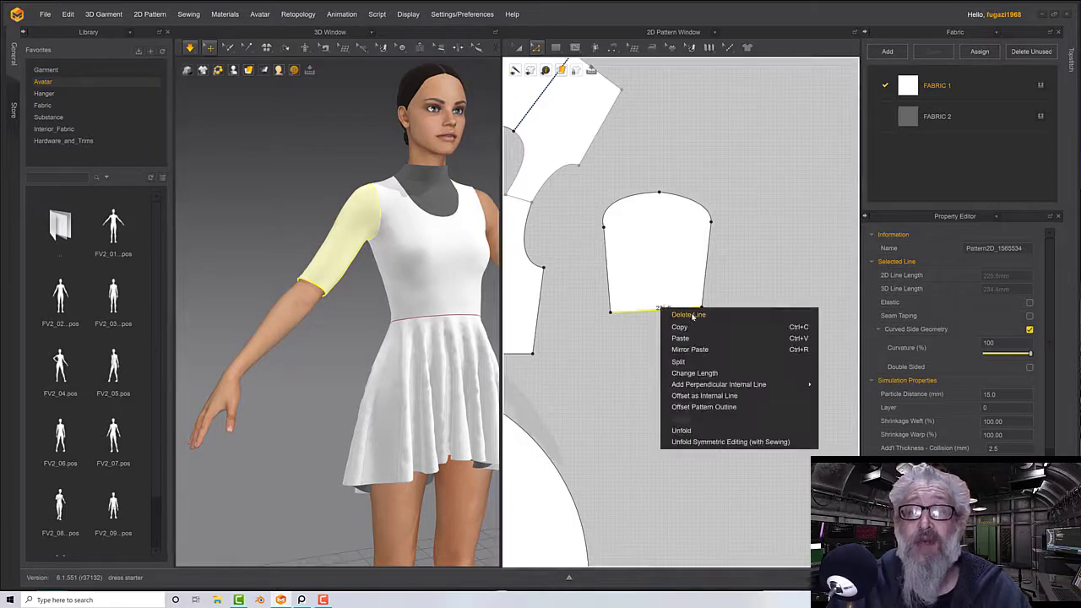
left_click(702, 407)
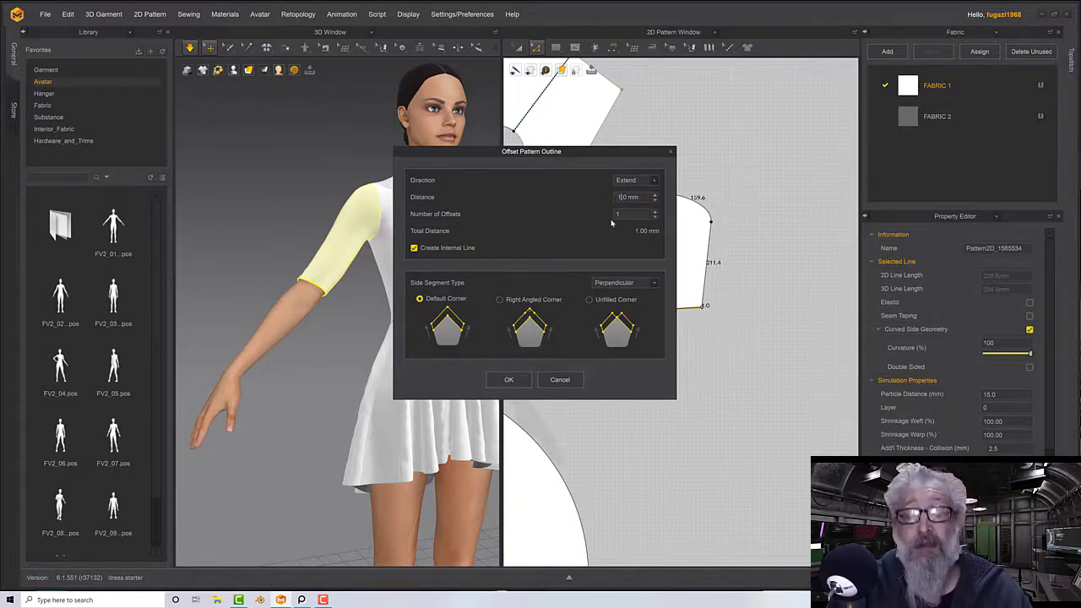
left_click(510, 380)
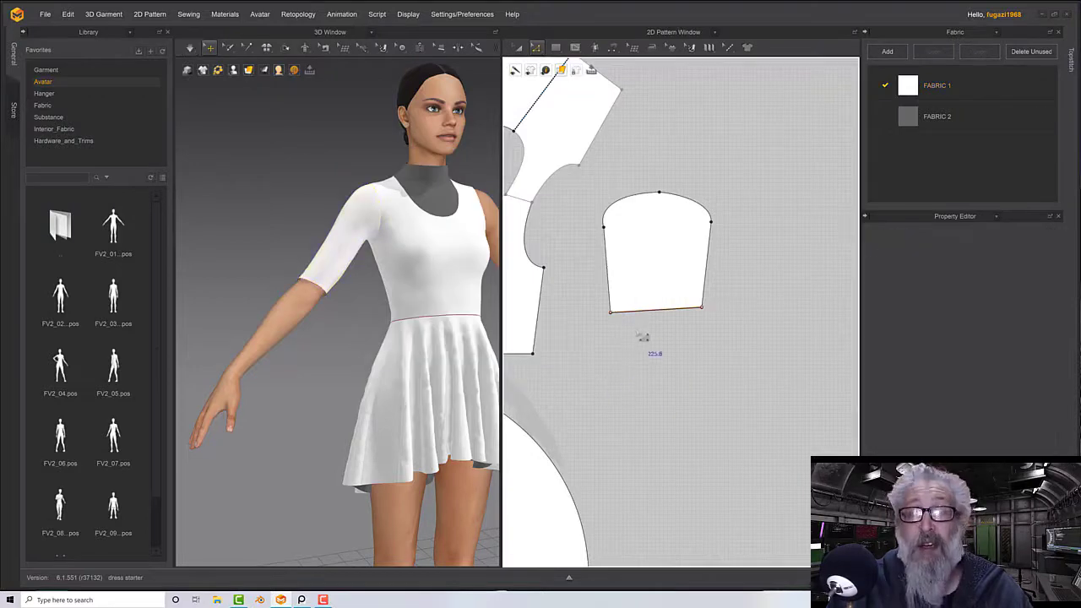
Move the sleeve's outer hem segment well below the internal line to add a lower sleeve section
scroll(644, 318, "up", 3)
scroll(645, 321, "up", 3)
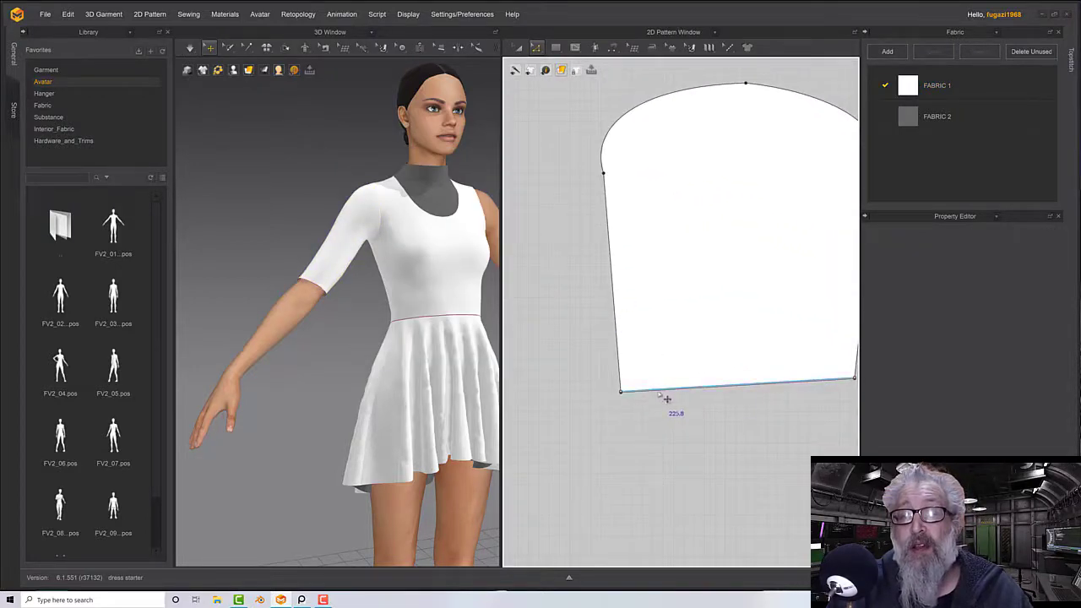
left_click(674, 410)
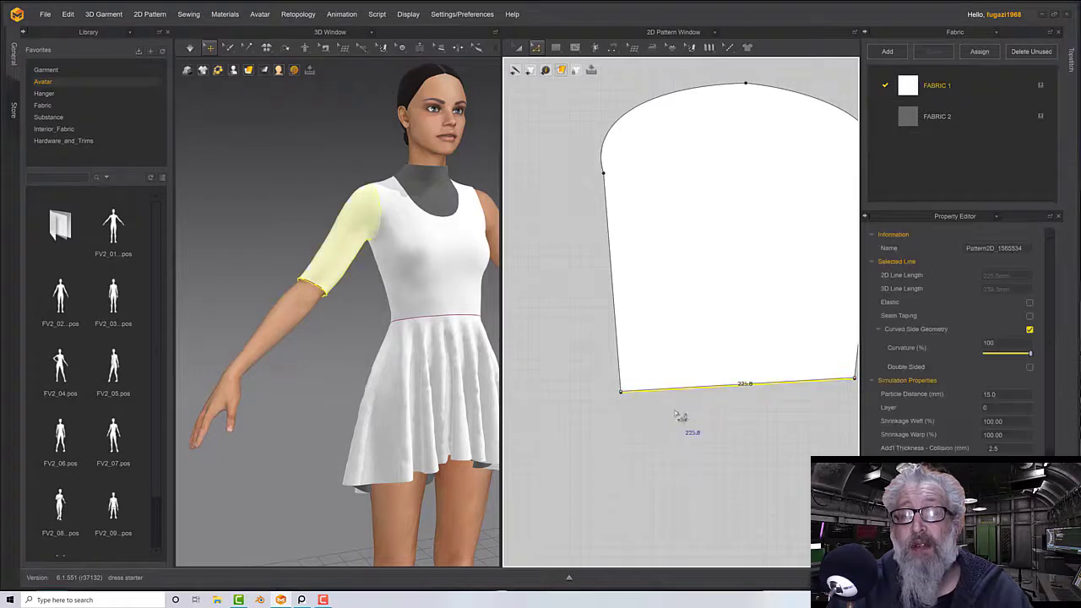
left_click_drag(681, 398, 686, 497)
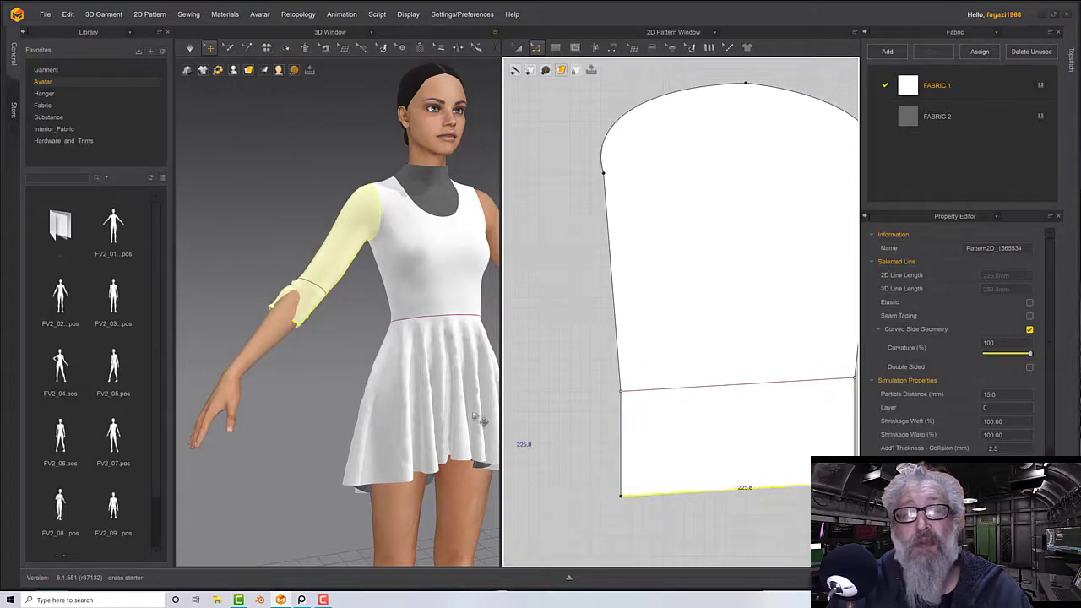
Simulate the garment to drape the extended lower sleeve section over the avatar's forearm
scroll(435, 376, "up", 2)
right_click_drag(429, 369, 413, 350)
key("space")
scroll(412, 355, "down", 2)
scroll(675, 460, "down", 3)
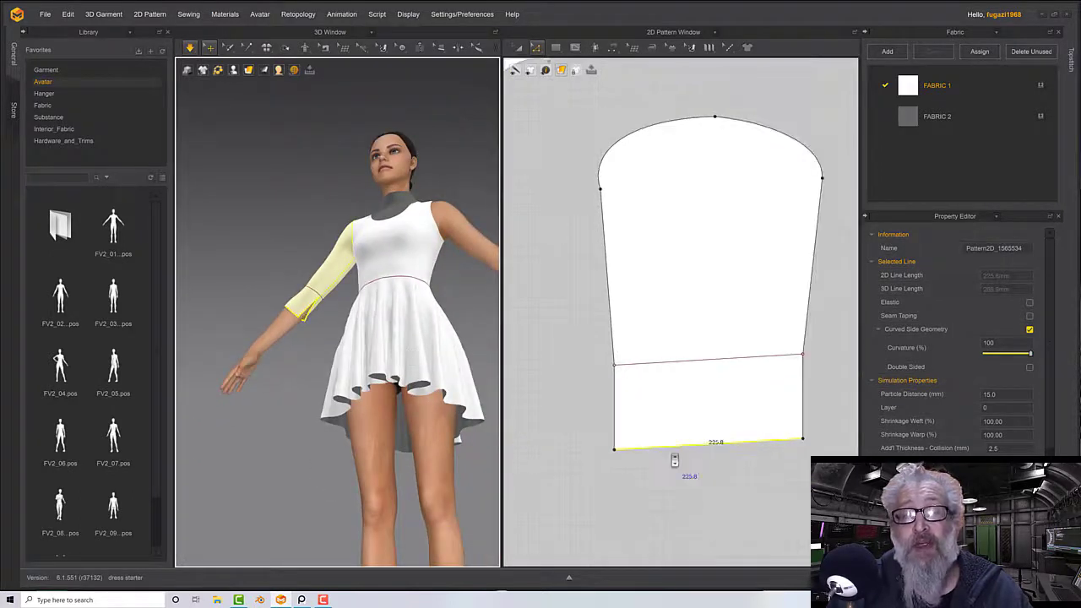
Move the sleeve's hem line farther down in the 2D pattern to lengthen the lower sleeve section
left_click_drag(667, 410, 668, 454)
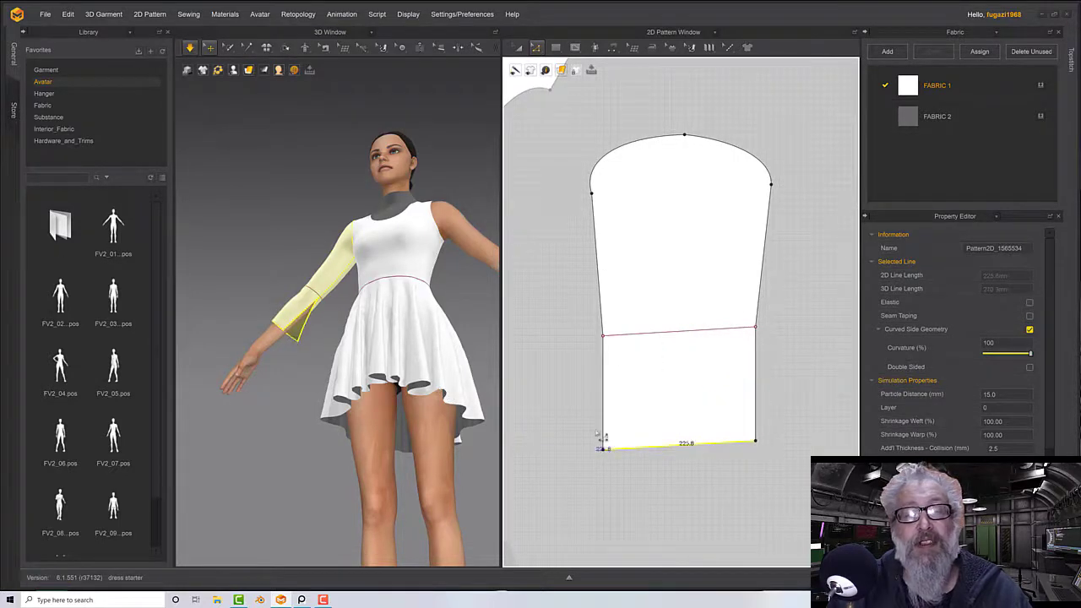
scroll(594, 437, "up", 6)
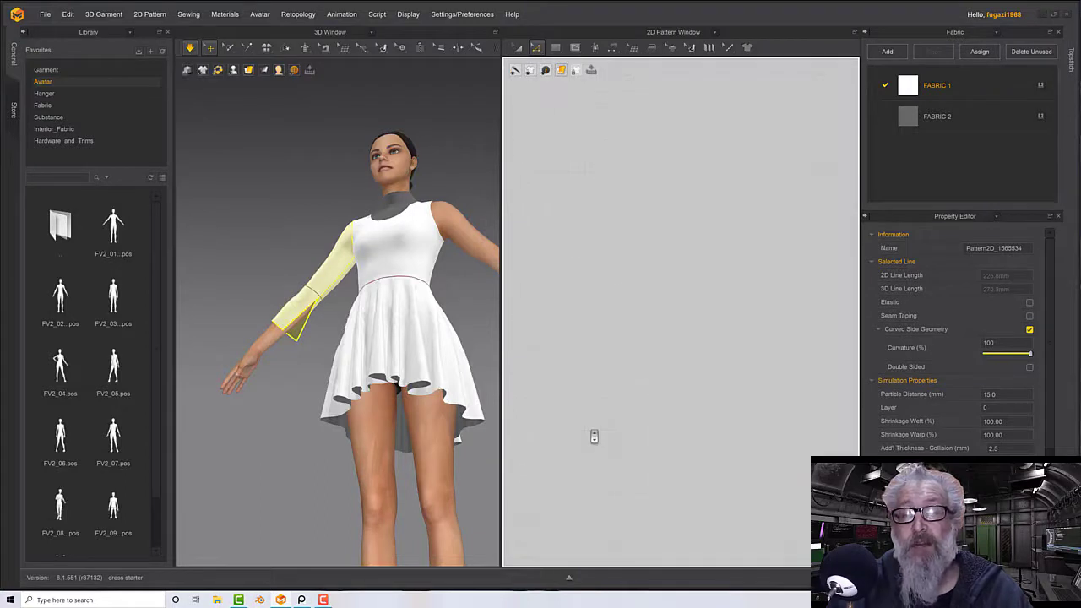
scroll(594, 437, "down", 2)
scroll(594, 437, "down", 3)
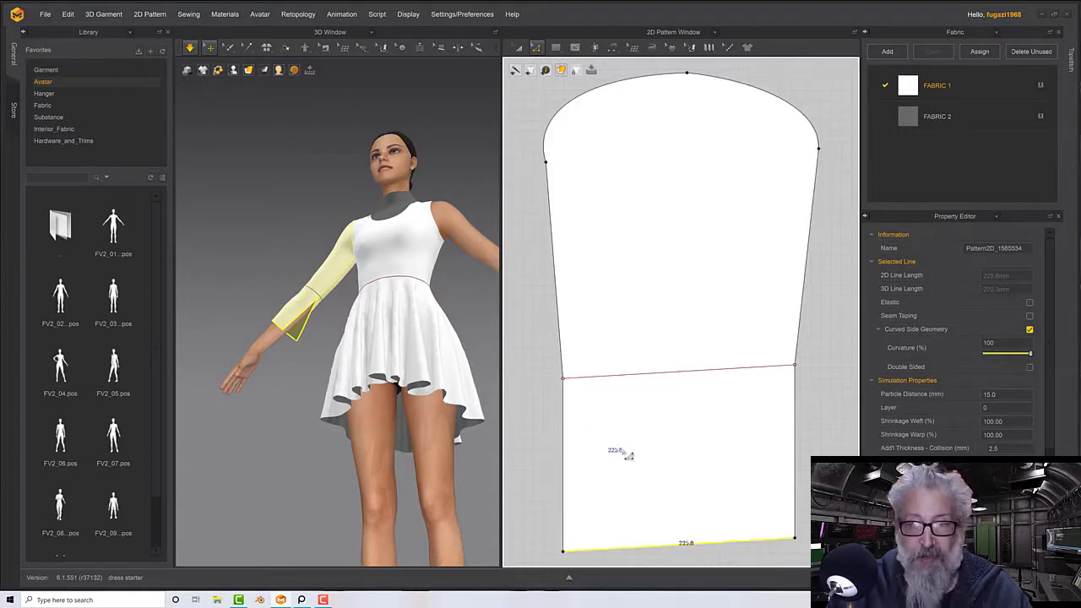
scroll(634, 464, "down", 4)
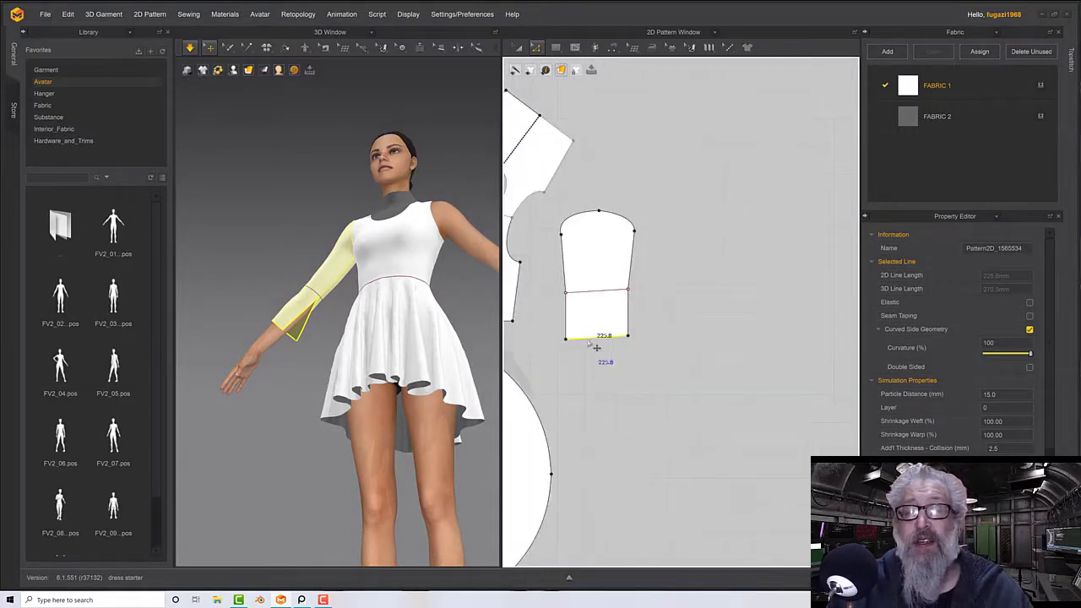
Try extending the sleeve's hem far past the avatar's hand, and undo the extension
left_click_drag(596, 347, 592, 450)
right_click_drag(374, 402, 321, 363)
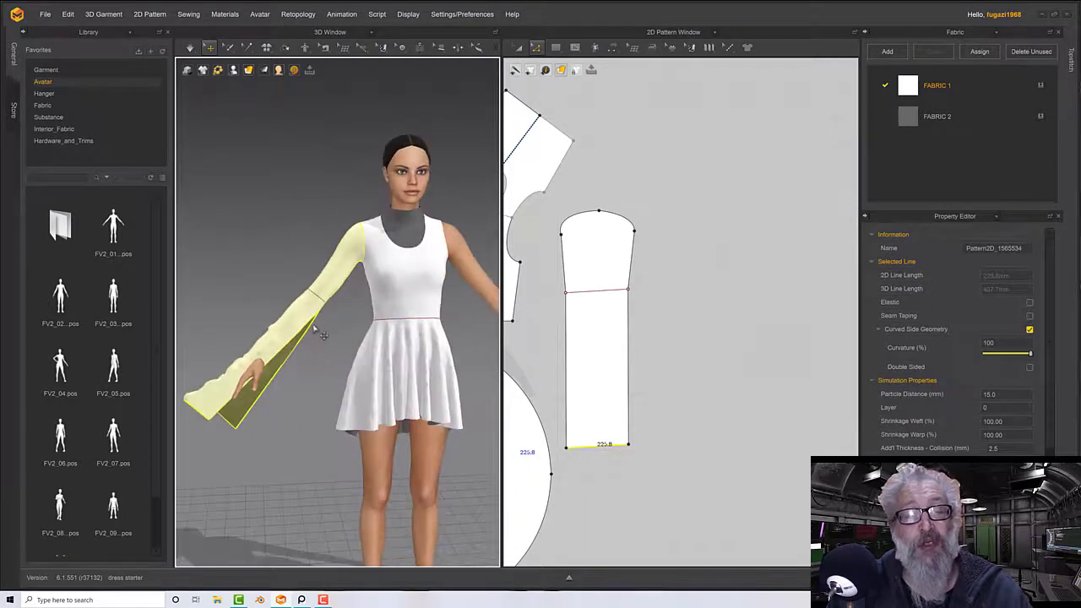
key("ctrl+z")
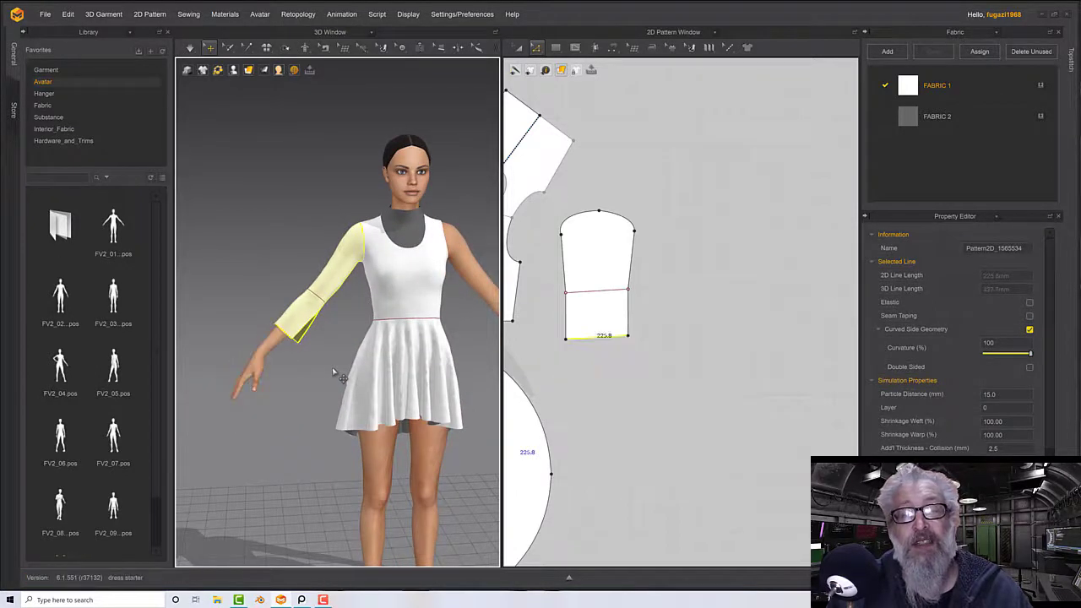
Move the sleeve's hem line down to about the avatar's wrist and simulate the lengthened lower section
left_click_drag(589, 346, 590, 376)
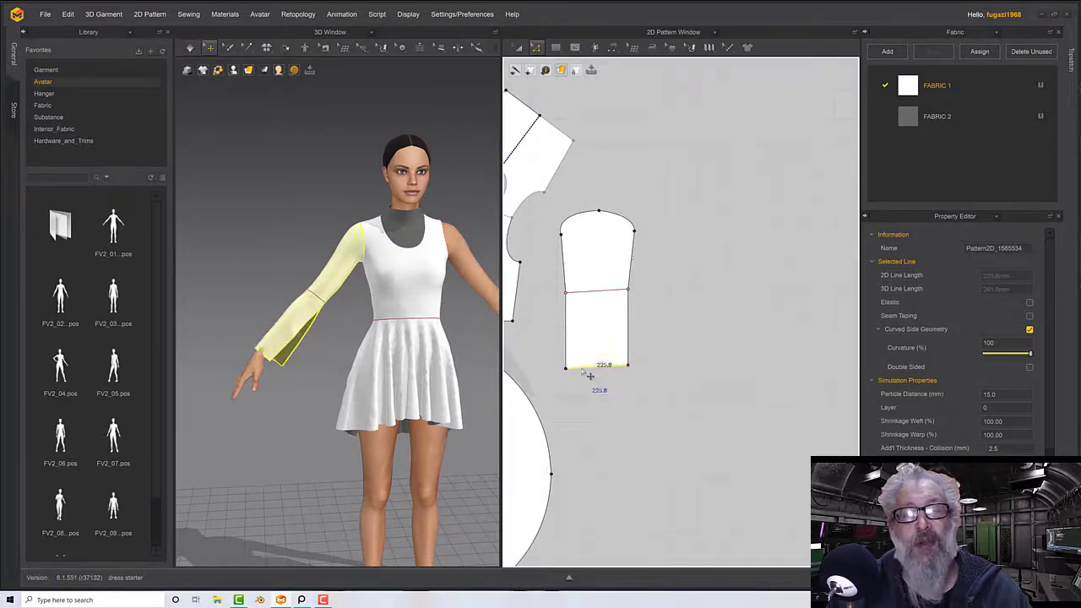
right_click_drag(456, 369, 385, 340)
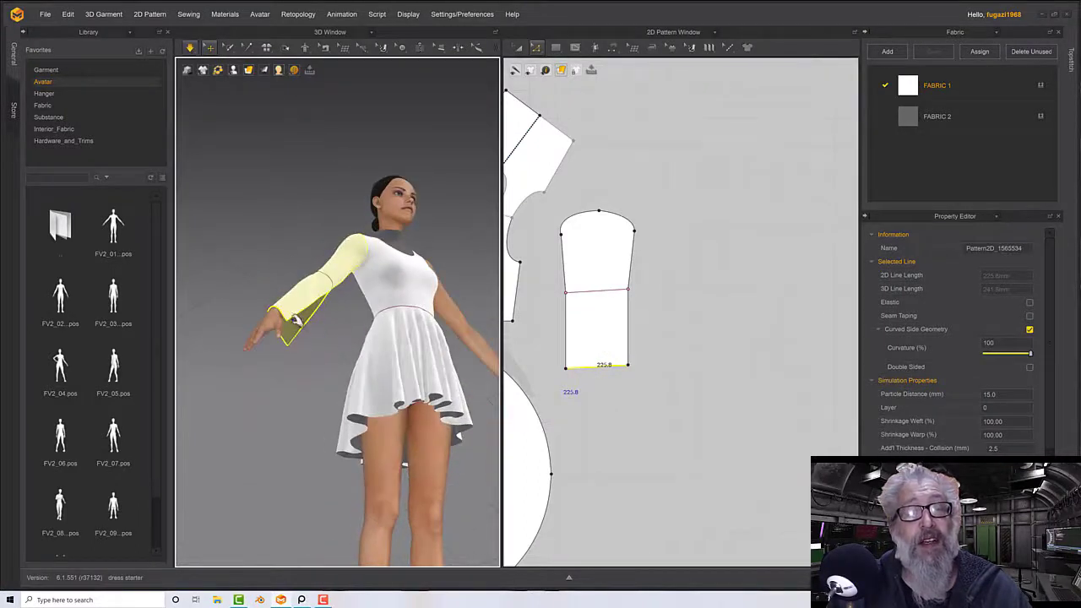
left_click_drag(304, 330, 327, 350)
key("space")
Examine the draped lower sleeve and its open underside from several angles around the avatar's forearm
right_click_drag(330, 345, 265, 365)
scroll(304, 333, "down", 2)
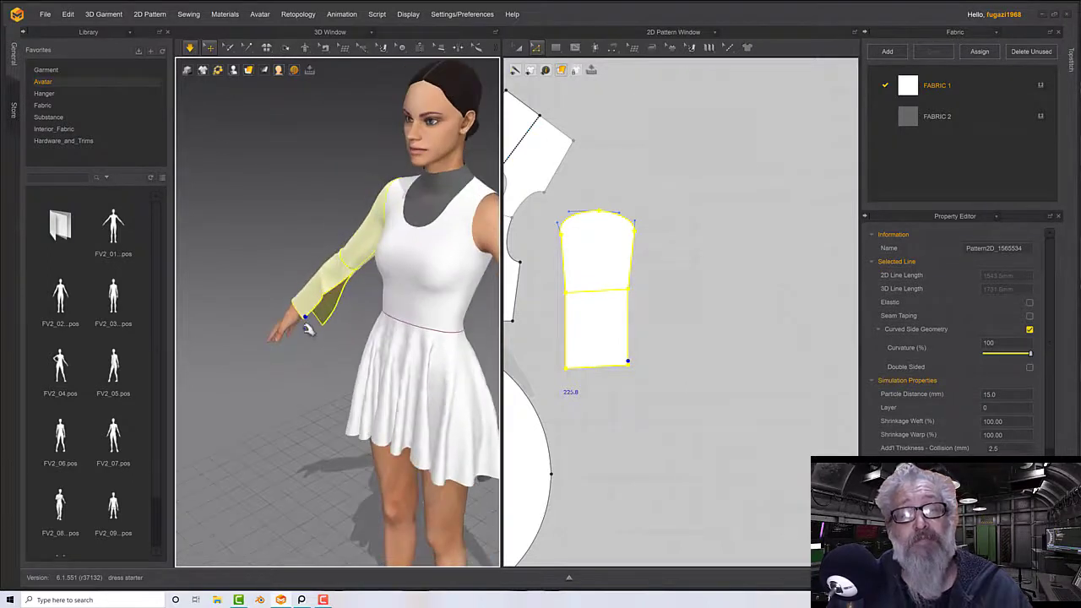
scroll(309, 332, "down", 2)
scroll(307, 331, "up", 2)
scroll(306, 338, "up", 1)
mouse_move(307, 338)
right_mouse_down()
mouse_move(361, 299)
mouse_move(398, 304)
mouse_move(292, 328)
right_mouse_up()
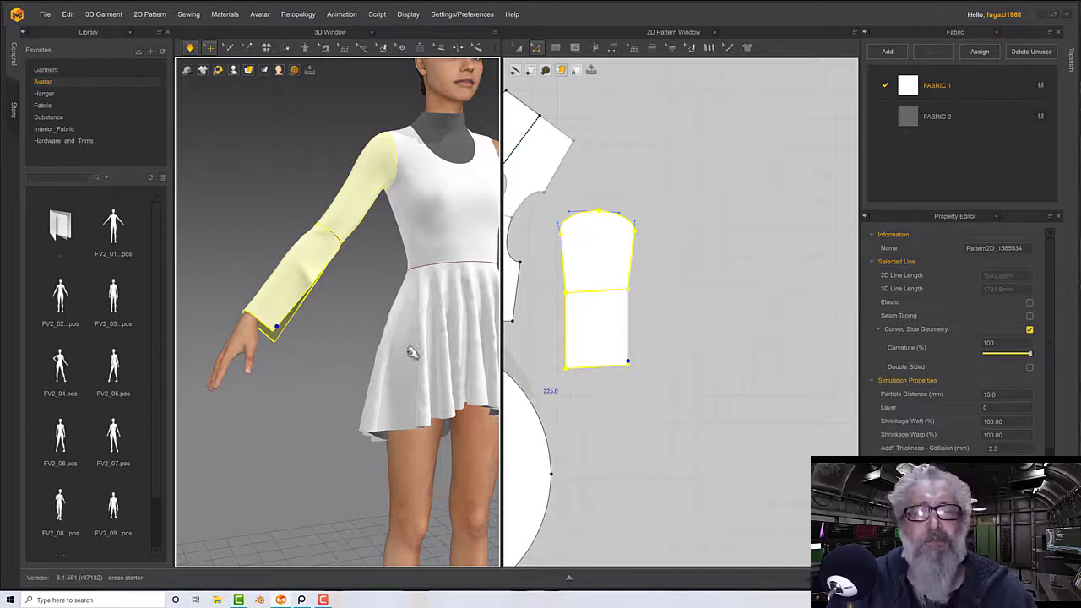
right_click_drag(275, 321, 307, 312)
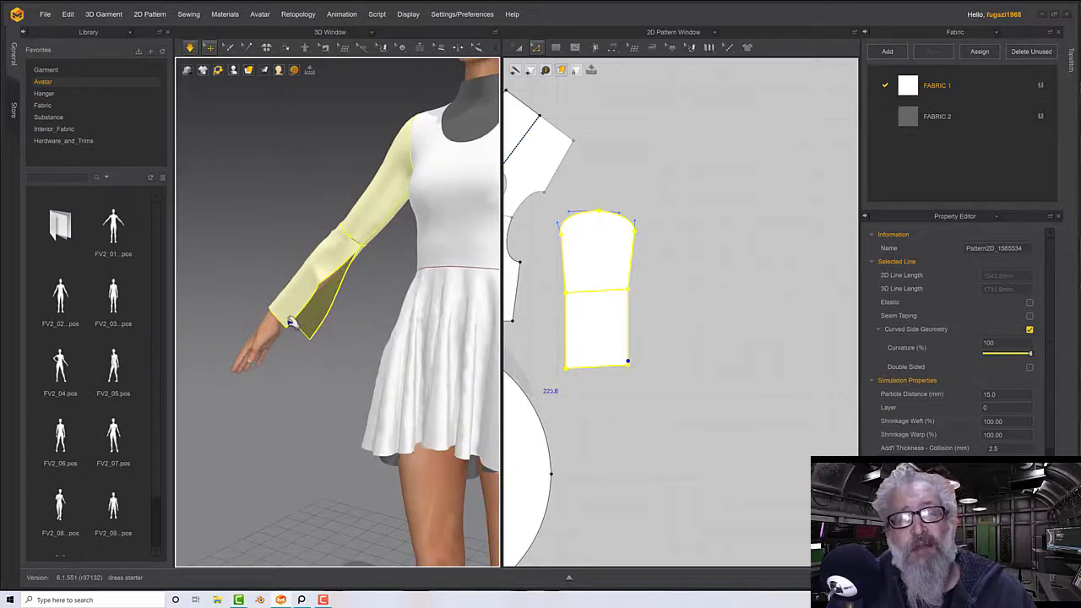
Move both lower corners of the sleeve hem outward to flare the lower section, and check its drape on the avatar
left_click(547, 391)
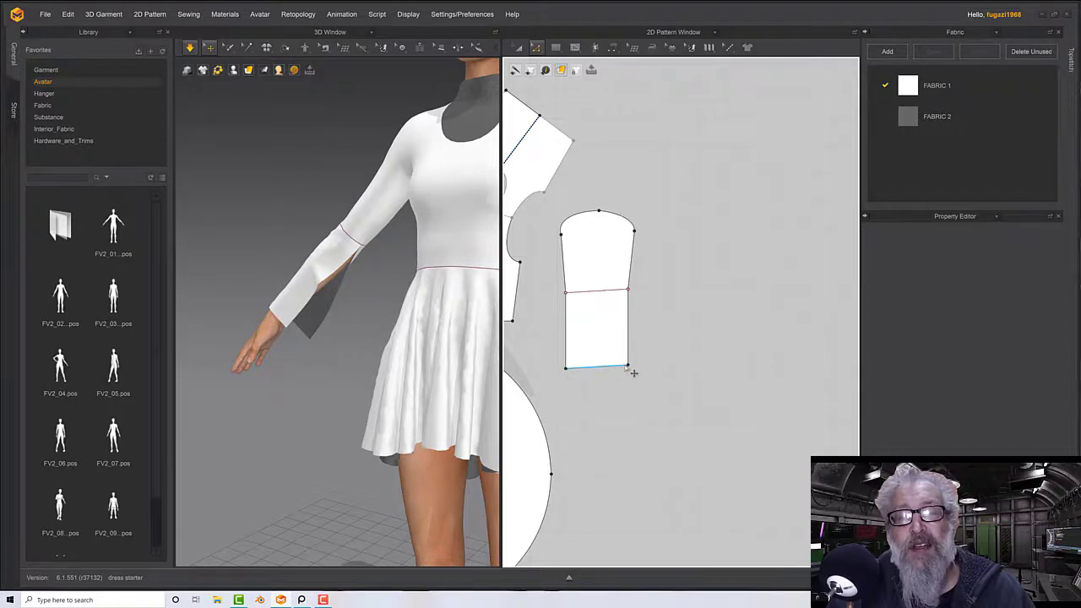
left_click_drag(635, 372, 647, 377)
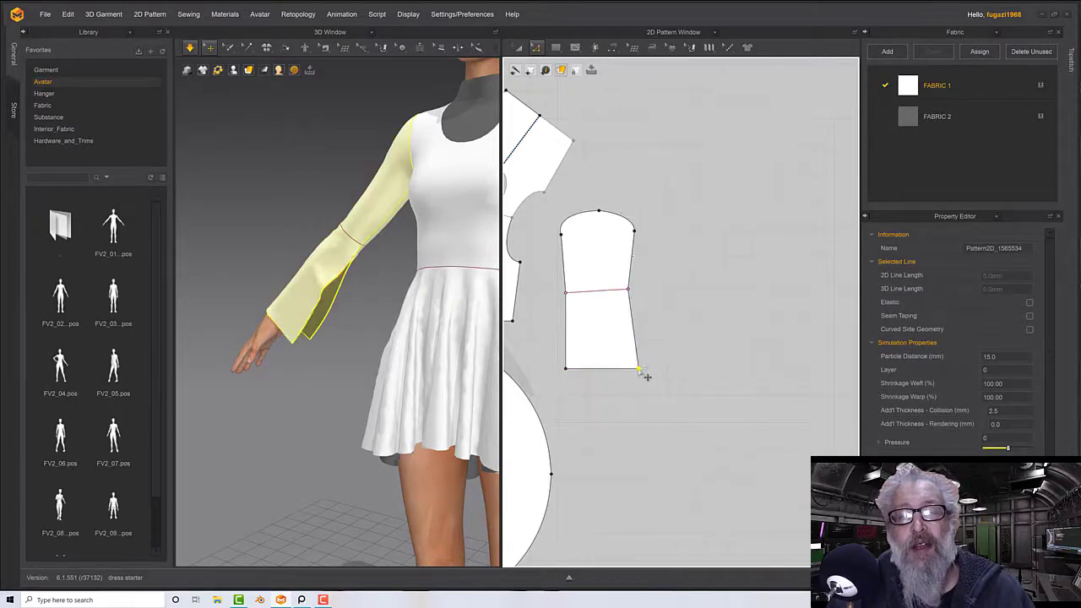
left_click_drag(573, 376, 570, 381)
right_click_drag(364, 342, 392, 321)
left_click(308, 317)
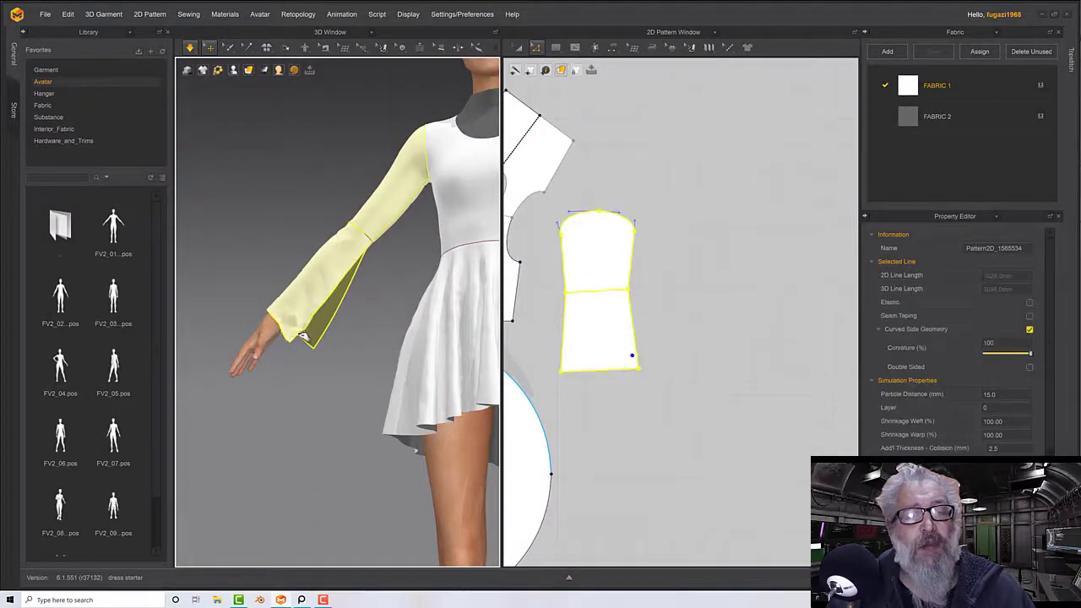
mouse_move(309, 317)
right_mouse_down()
mouse_move(321, 292)
mouse_move(268, 305)
mouse_move(321, 310)
mouse_move(333, 319)
mouse_move(324, 327)
right_mouse_up()
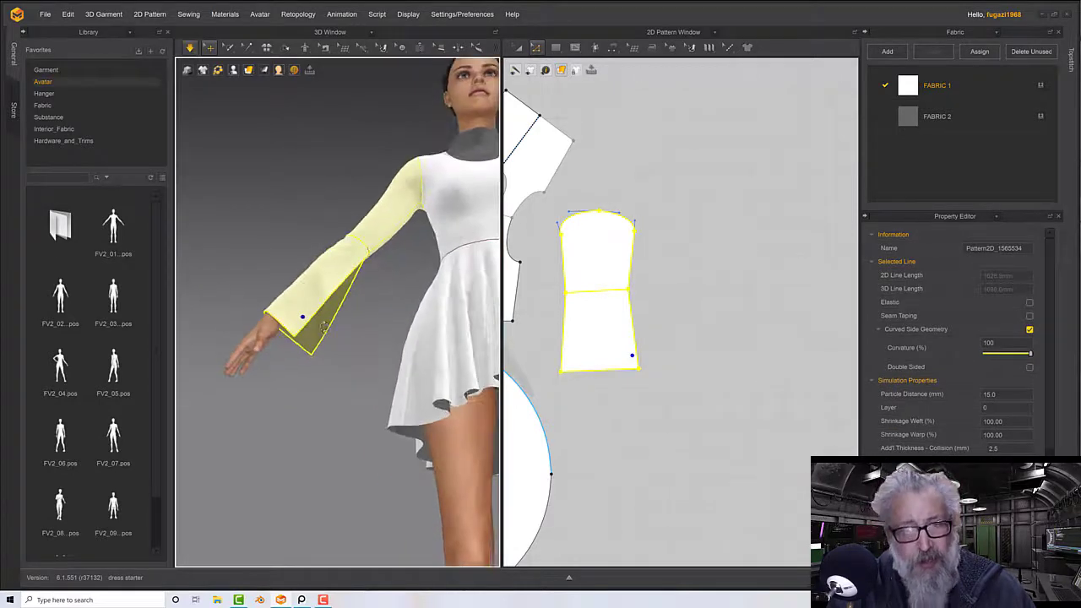
Sew the lower sleeve section's two side edges together with segment sewing and simulate the closed sleeve
left_click(613, 48)
left_click(614, 85)
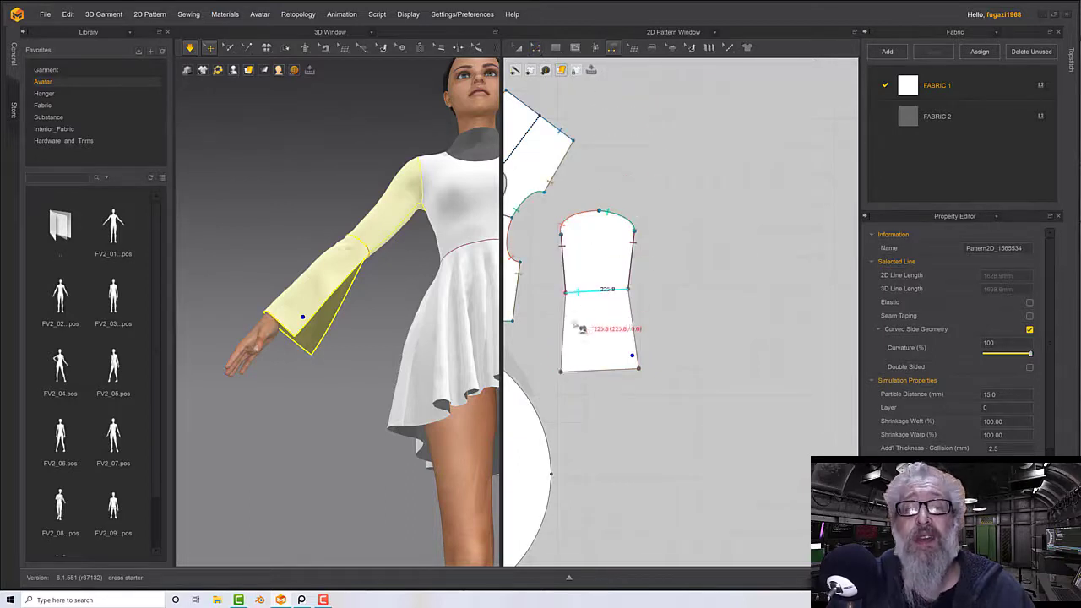
left_click(562, 365)
left_click(640, 355)
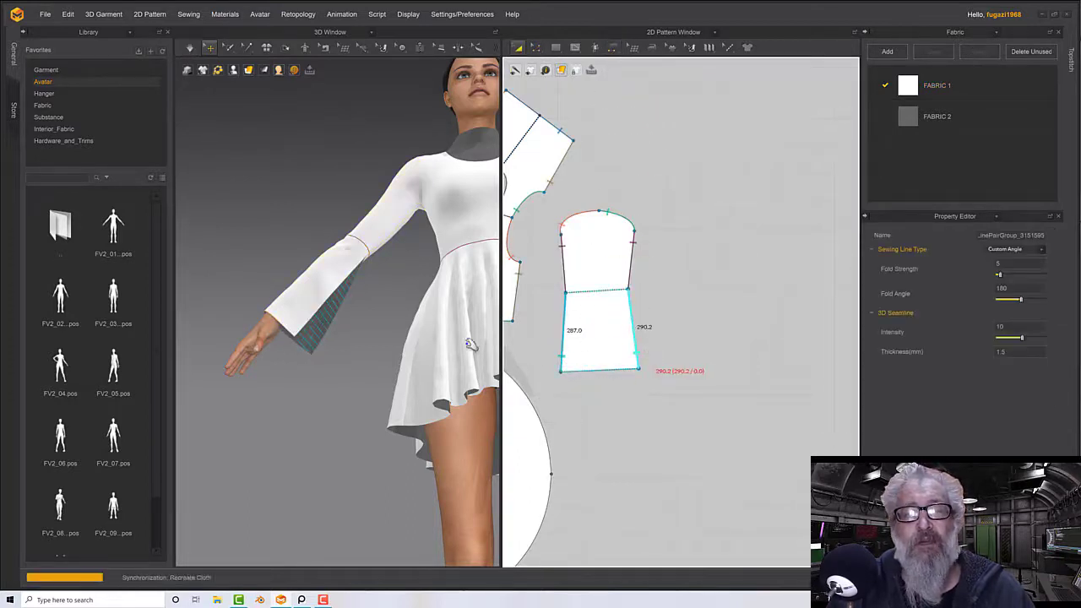
right_click_drag(402, 326, 367, 322)
key("space")
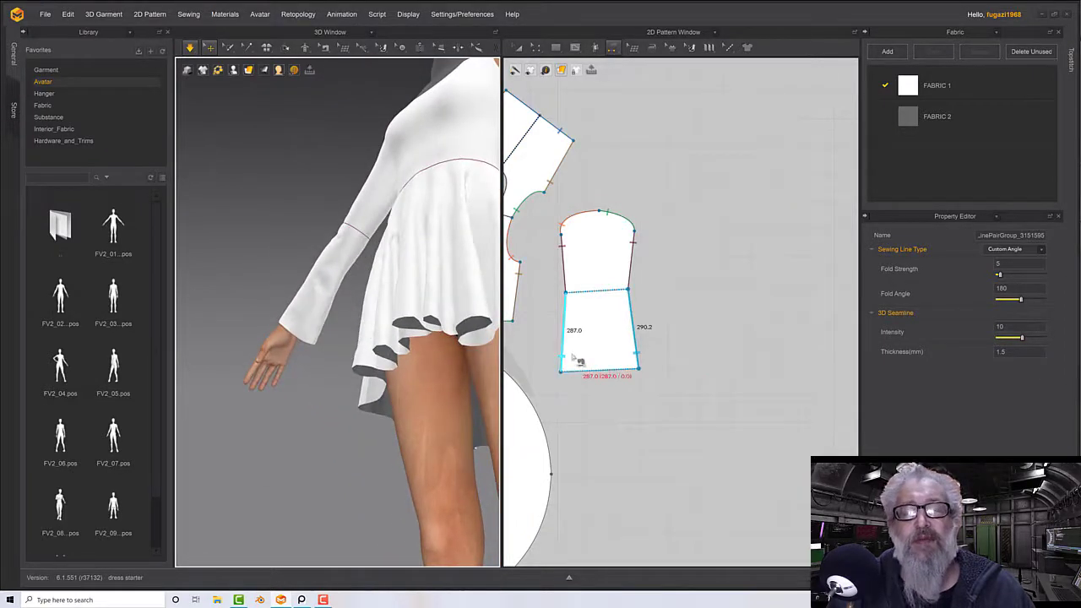
Undo the seam joining the lower sleeve section's side edges
key("ctrl+z")
key("ctrl+z")
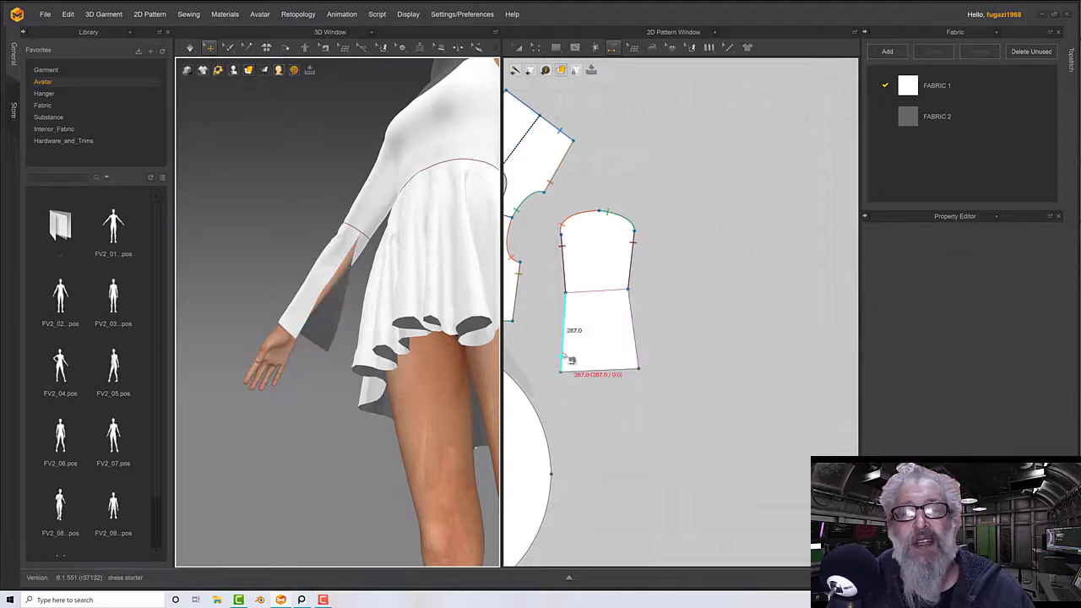
Open the Offset Pattern Outline settings for the left side edge of the lower sleeve section
left_click(535, 47)
left_click(658, 304)
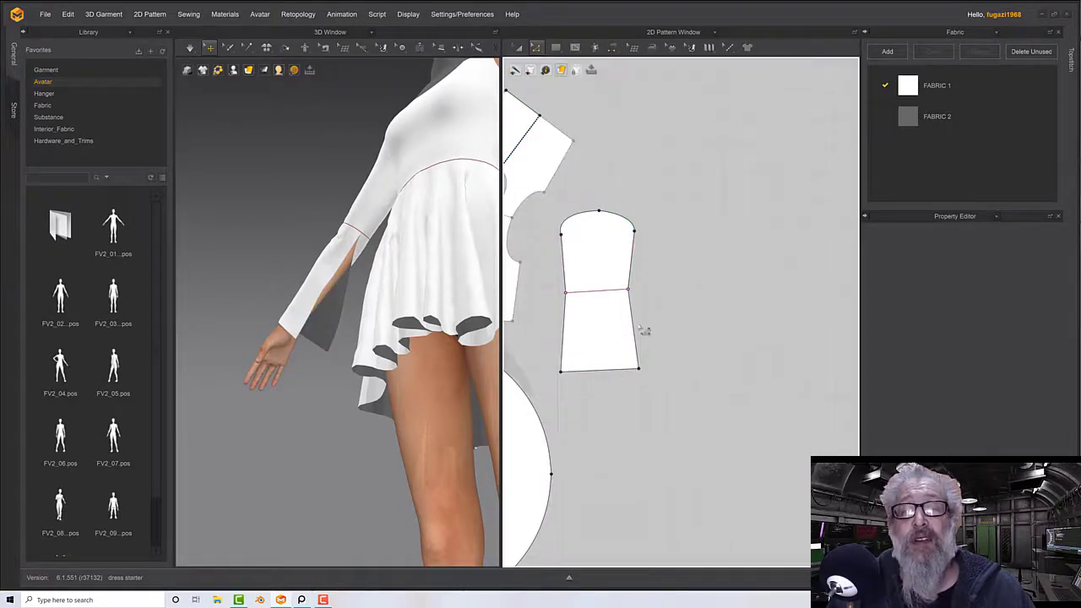
left_click(562, 349)
right_click(561, 348)
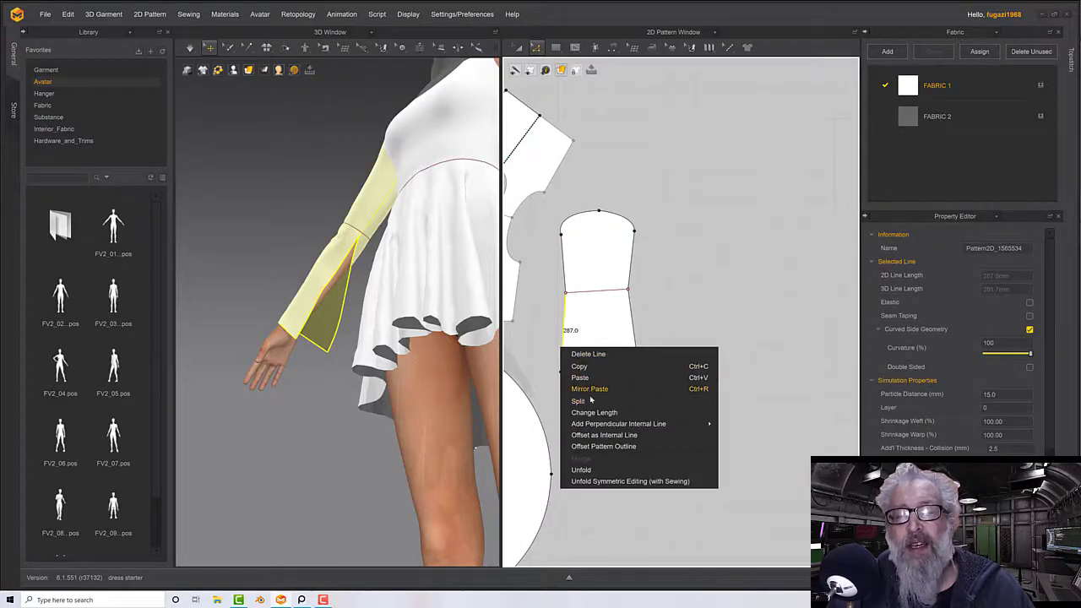
left_click(607, 446)
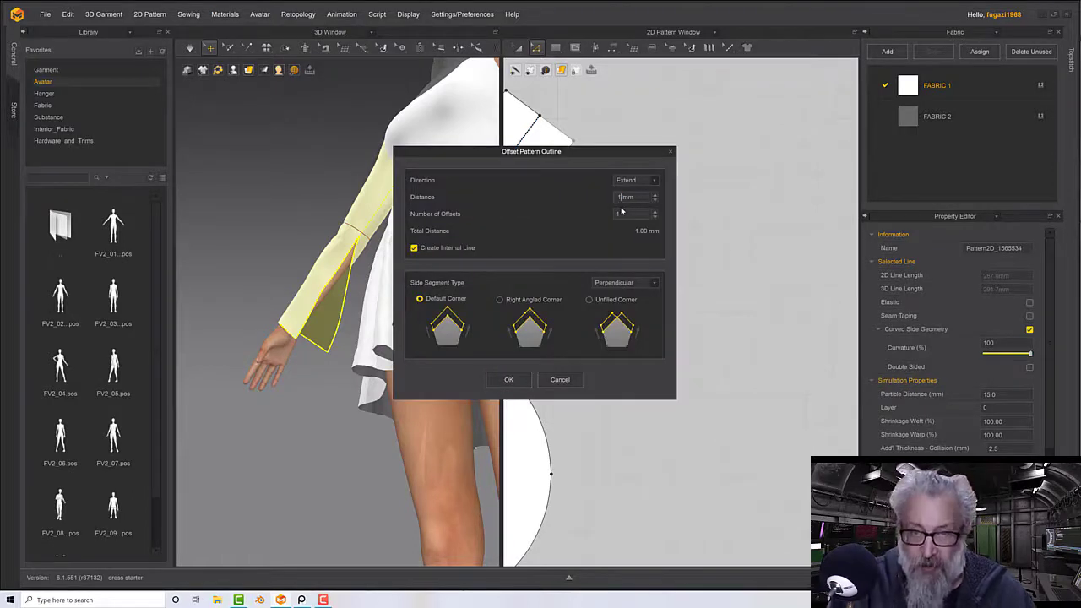
Extend the sleeve's lower side edge by offsetting the outline with an internal line, and pull the new bottom corner outward to flare it
left_click(508, 379)
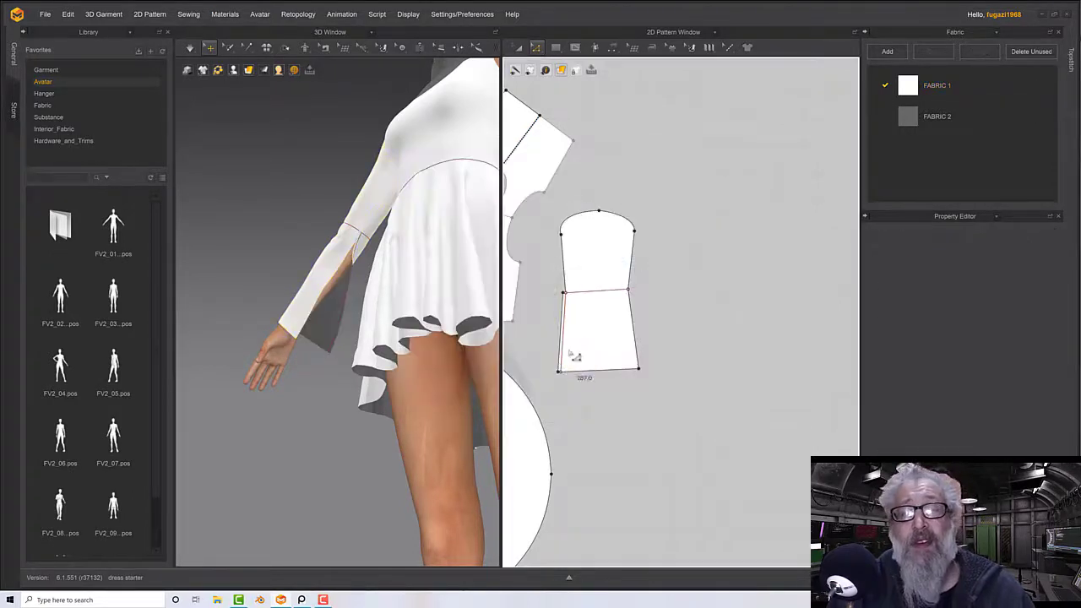
left_click(558, 373)
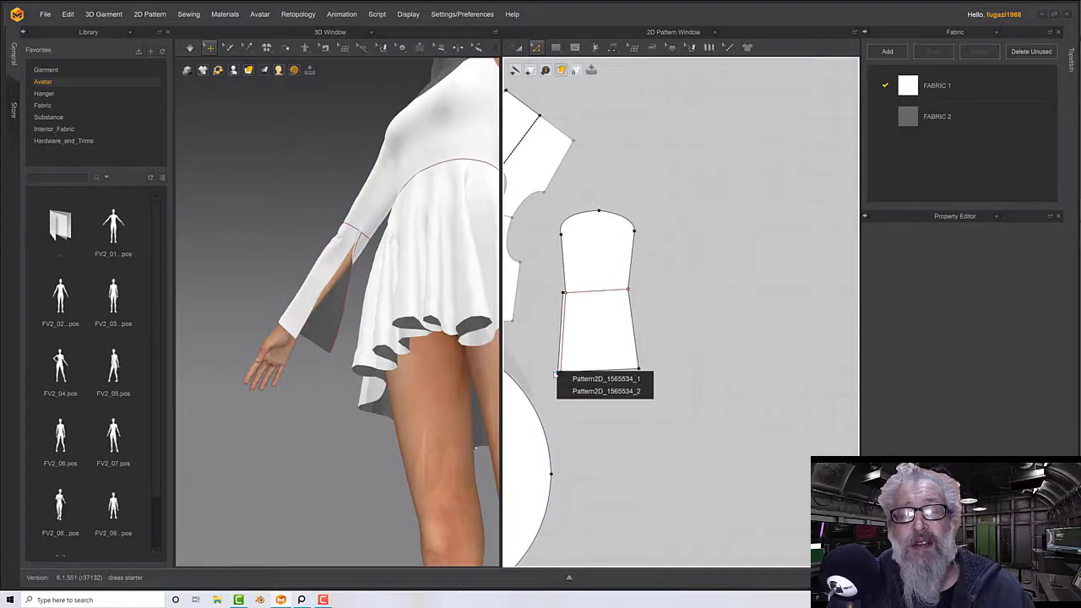
left_click(543, 371)
scroll(559, 380, "up", 2)
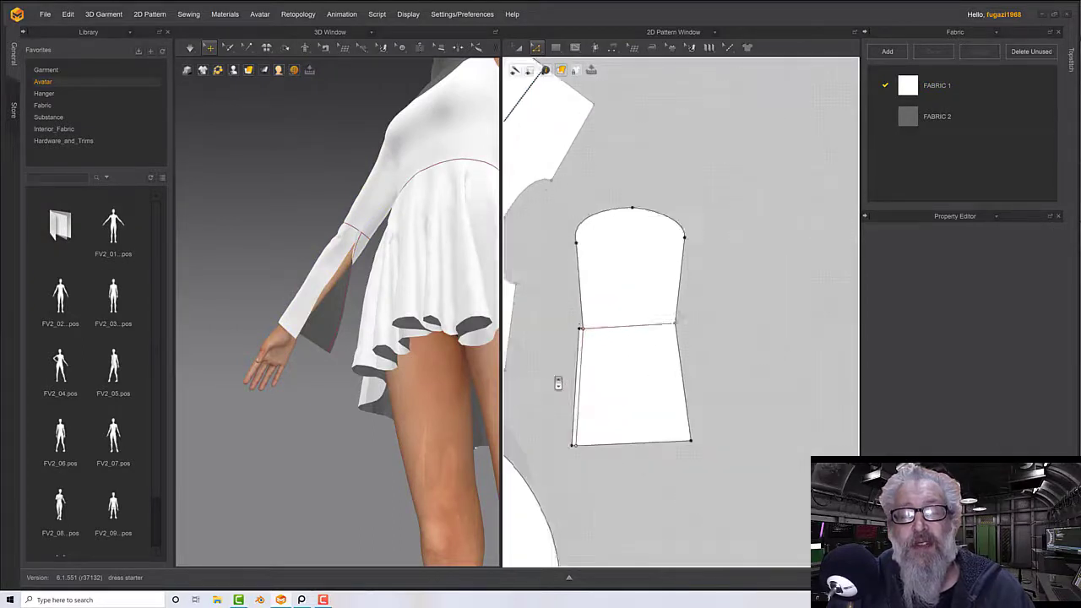
scroll(559, 382, "down", 3)
scroll(561, 384, "up", 4)
right_click_drag(562, 388, 593, 296)
left_click_drag(619, 436, 593, 441)
key("Escape")
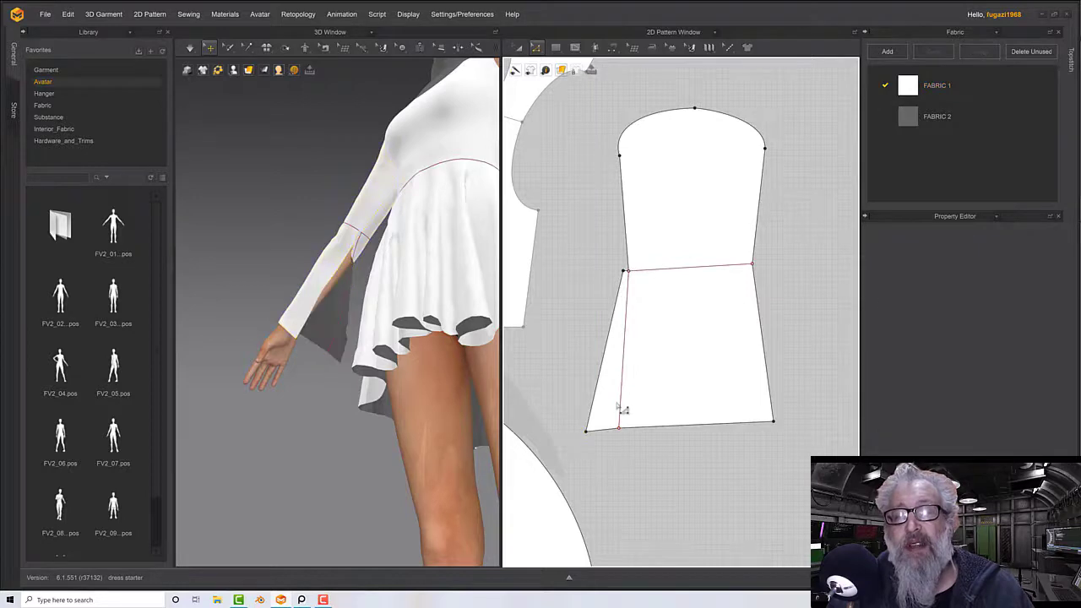
Delete the vertical and horizontal internal lines from the lower part of the sleeve pattern
left_click(629, 411)
key("Escape")
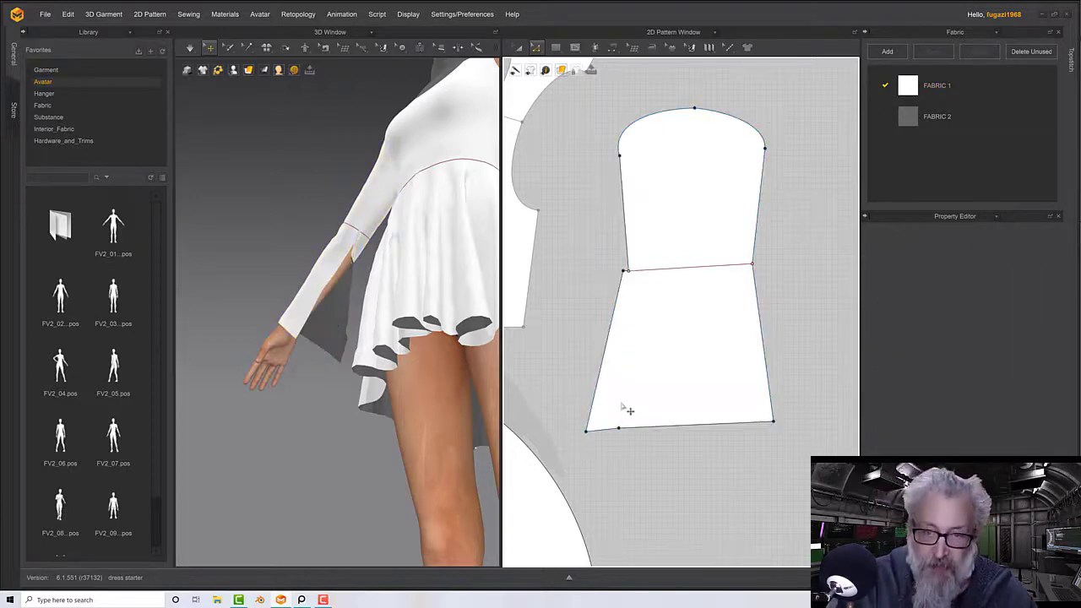
scroll(622, 293, "down", 3)
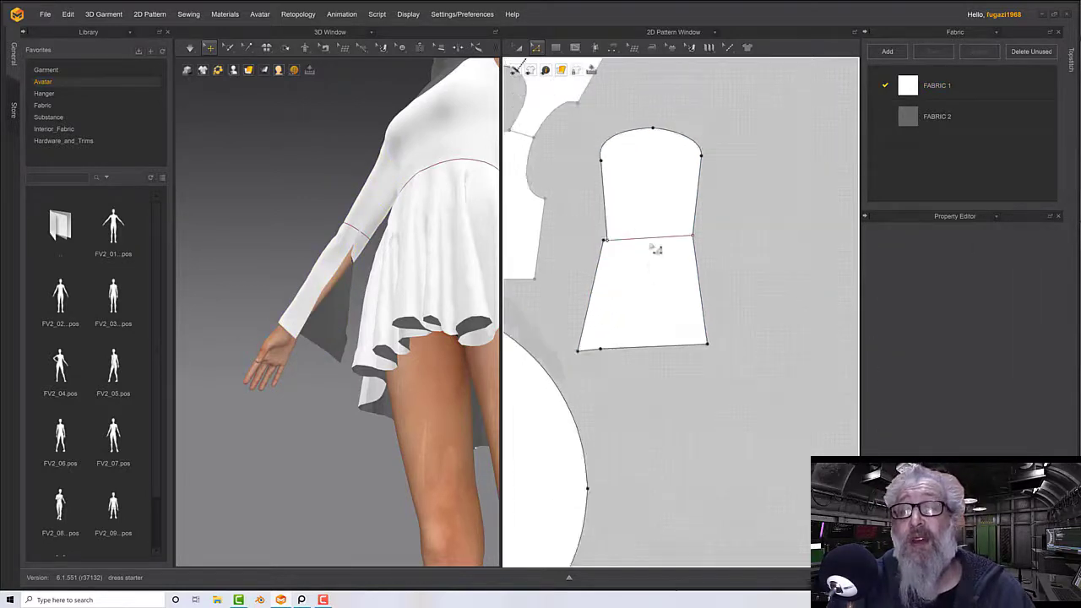
left_click(659, 247)
key("Escape")
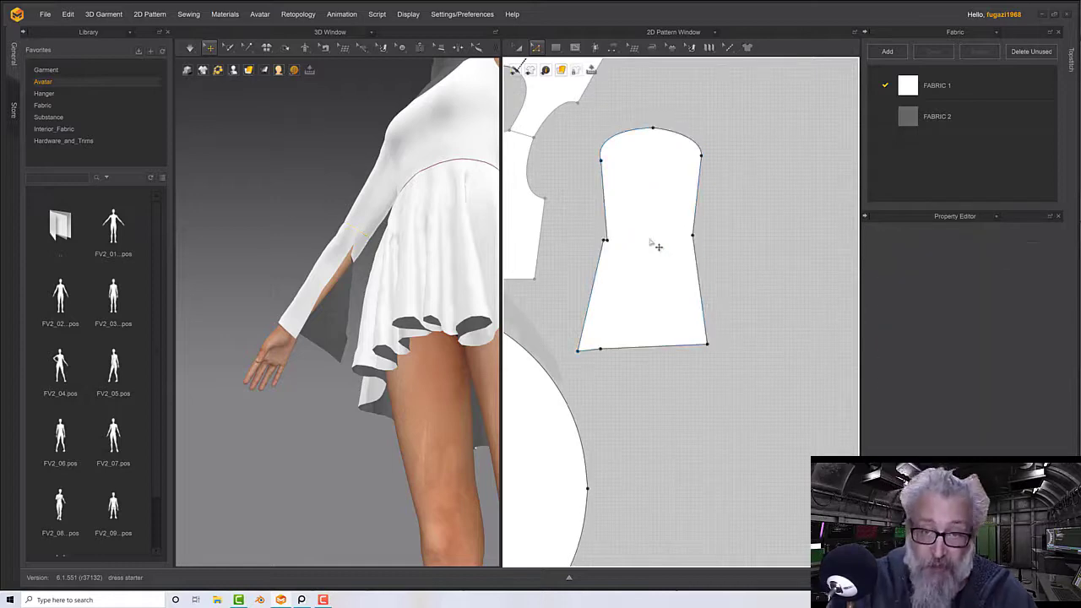
Try to align the two adjacent elbow points on the sleeve's side outline to Center
scroll(655, 253, "up", 5)
scroll(652, 263, "up", 3)
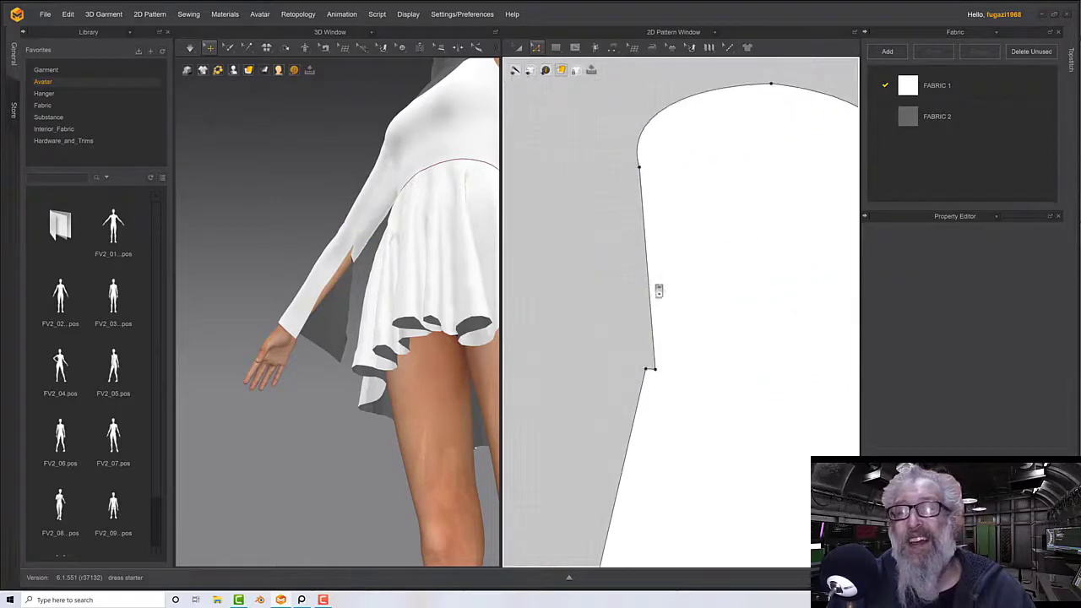
left_click(614, 350)
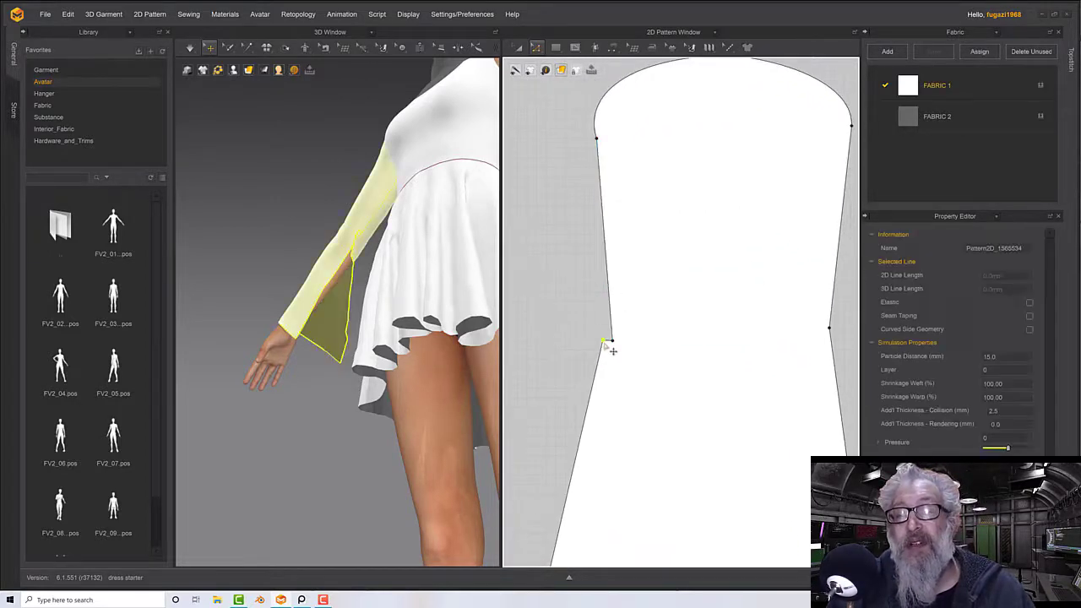
right_click(615, 343)
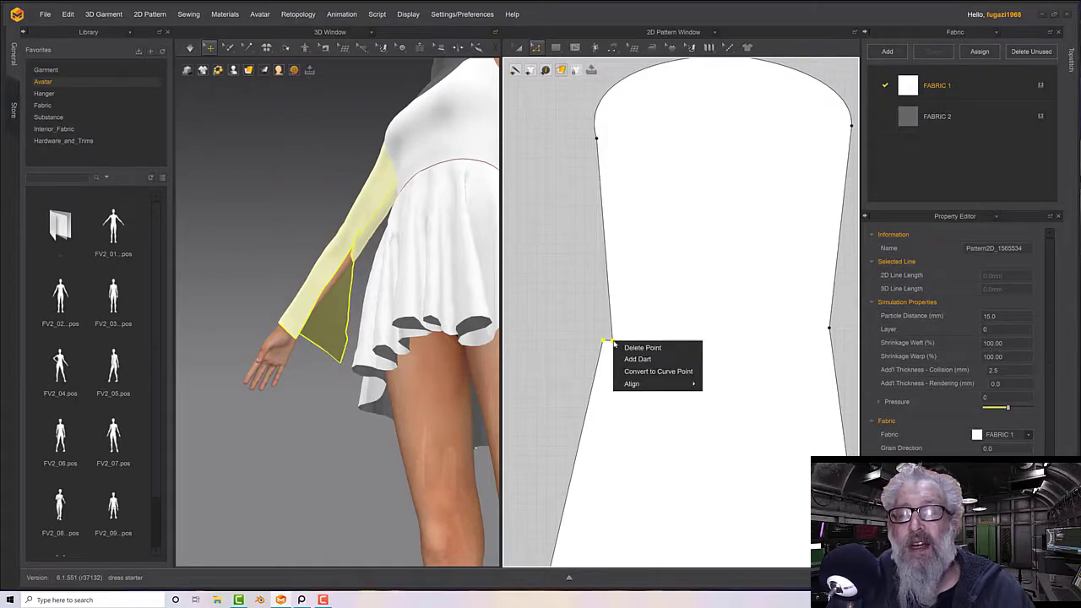
mouse_move(634, 387)
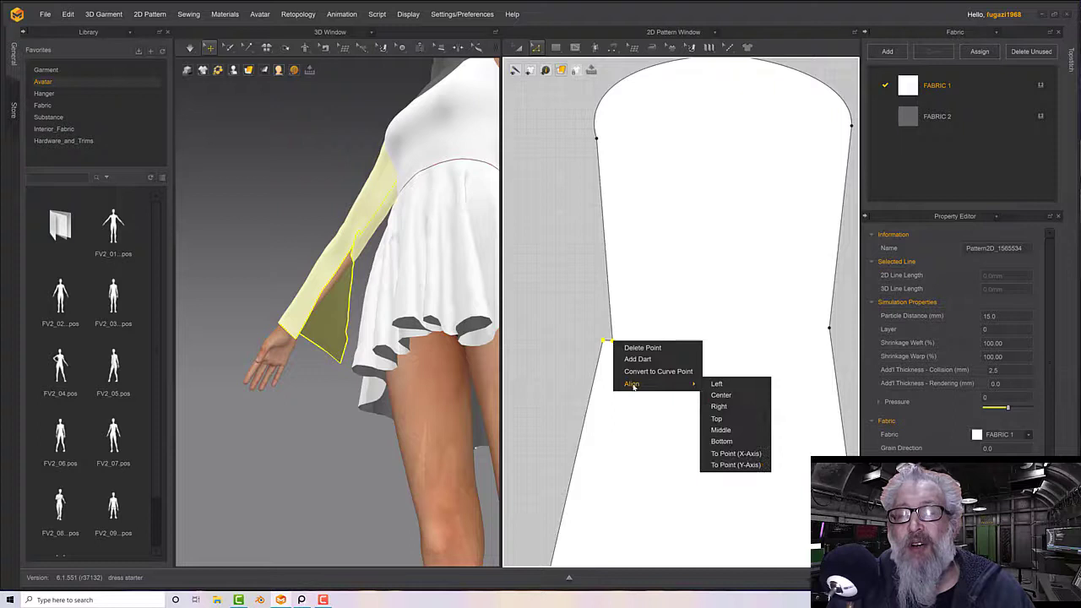
left_click(717, 395)
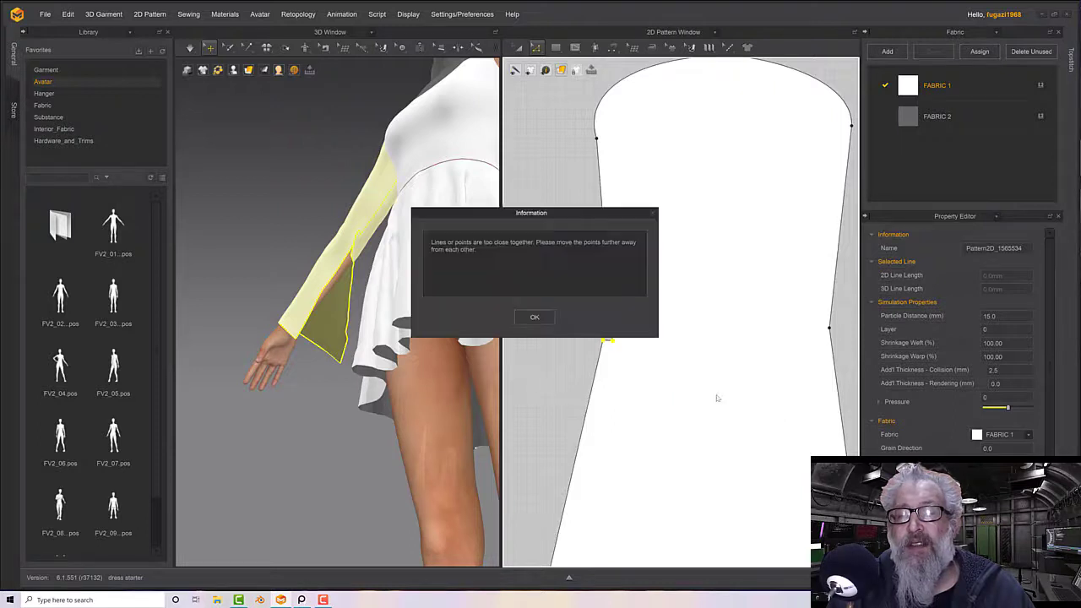
left_click(540, 317)
Delete the protruding outer point at the elbow of the sleeve's side outline
left_click(596, 339)
left_click_drag(605, 353, 605, 353)
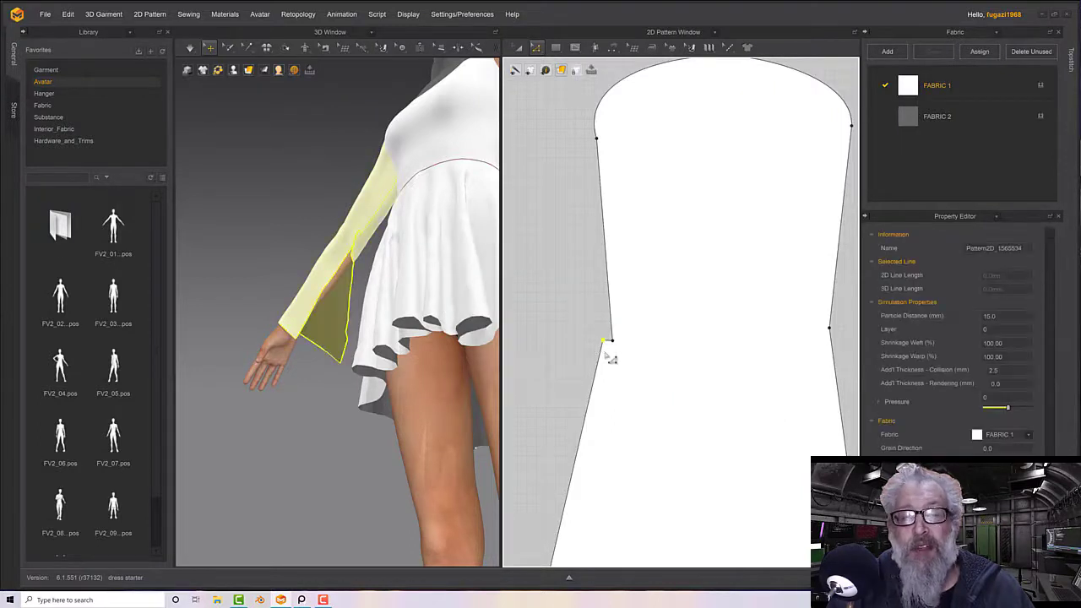
left_click(610, 359)
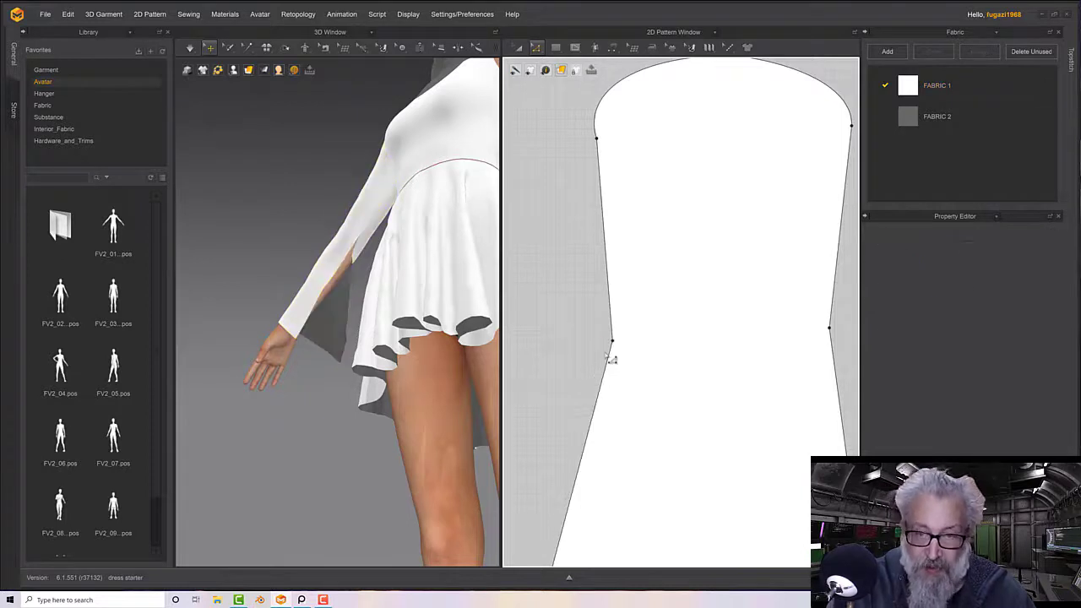
right_click_drag(281, 278, 404, 337)
scroll(338, 311, "down", 3)
scroll(336, 311, "up", 4)
left_click(323, 334)
key("ctrl+z")
right_click_drag(331, 321, 349, 315)
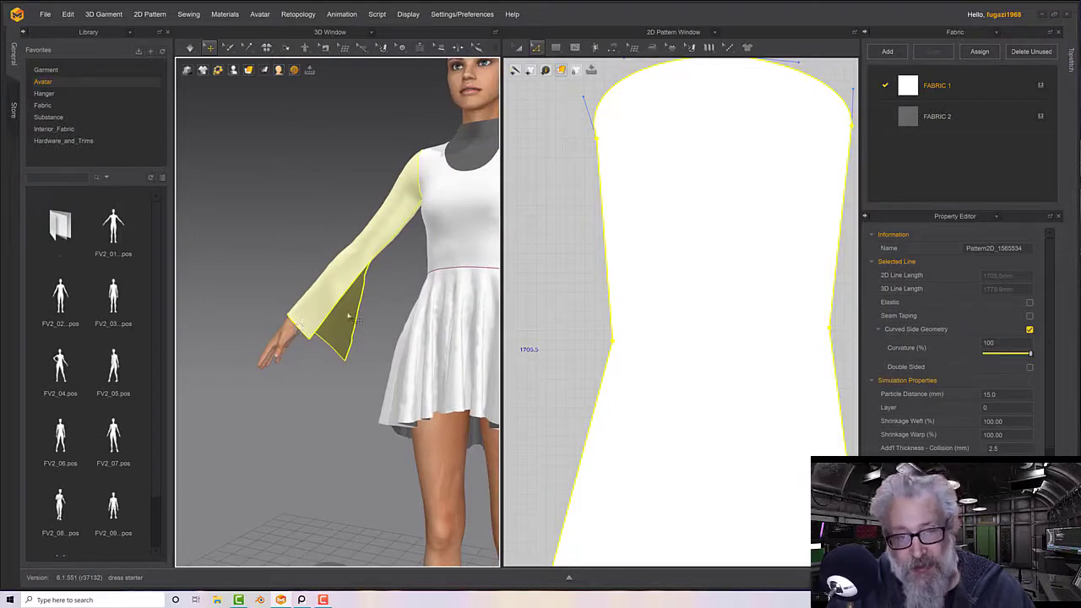
Delete the extra point on the sleeve's bottom edge beside the flared corner
scroll(533, 357, "down", 5)
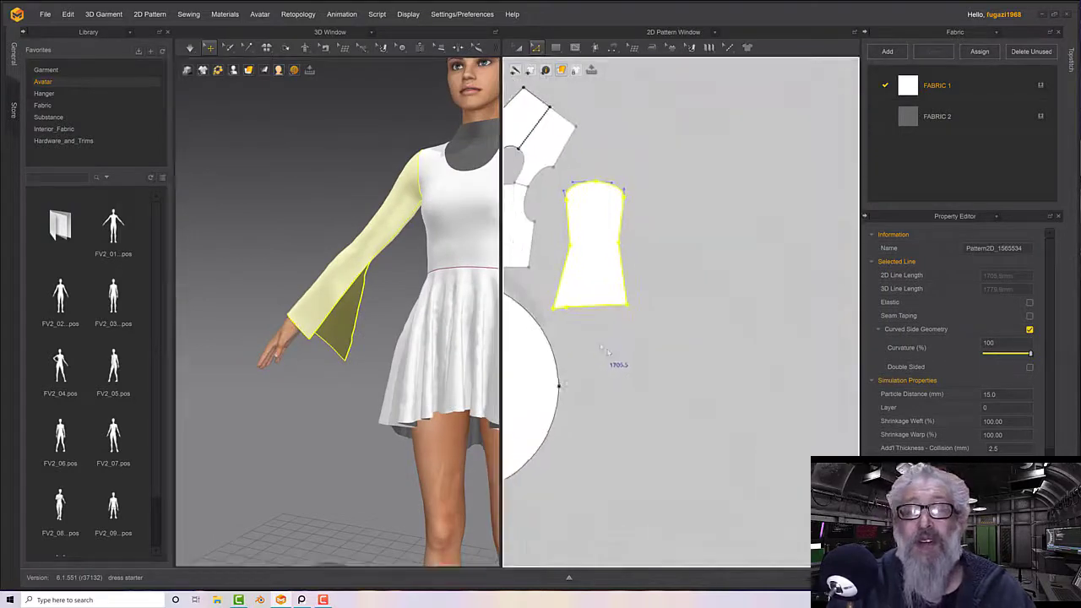
left_click(593, 332)
left_click(575, 314)
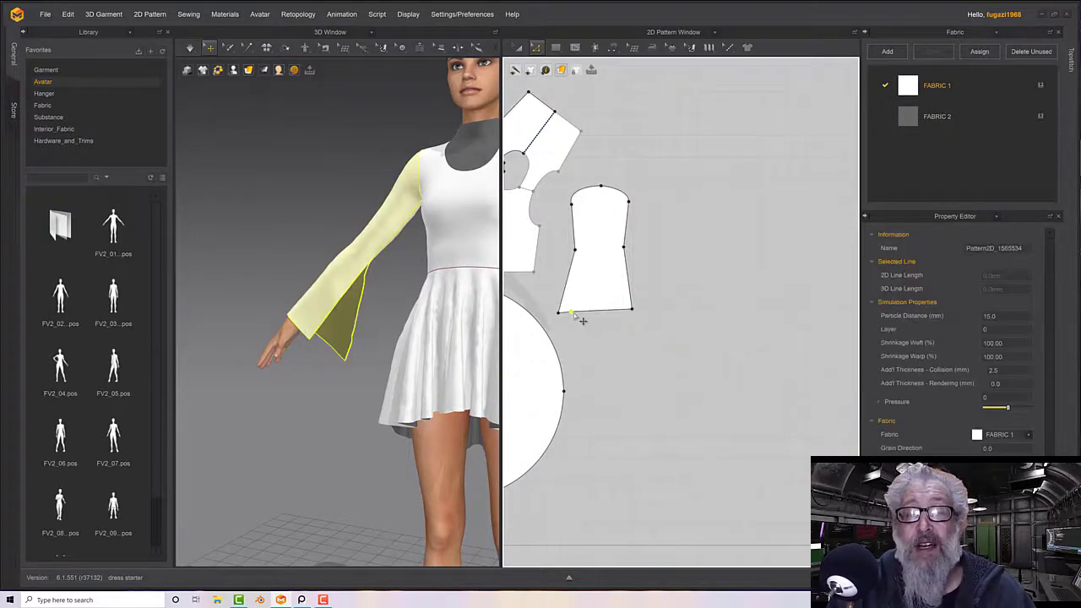
left_click(583, 321)
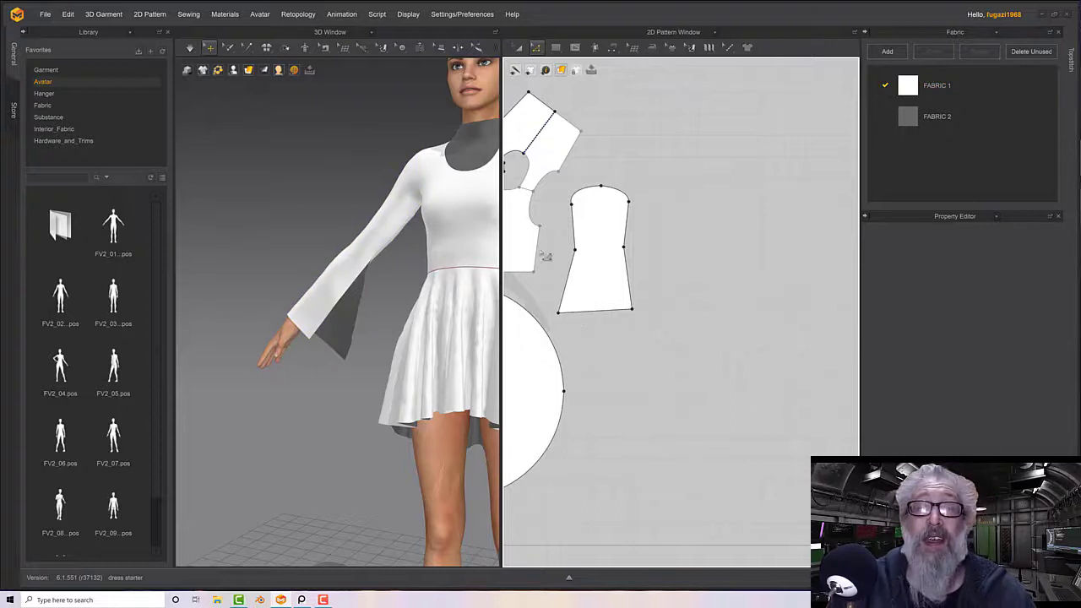
Sew the two side edges of the lower sleeve together with Segment Sewing and simulate the garment
left_click(535, 48)
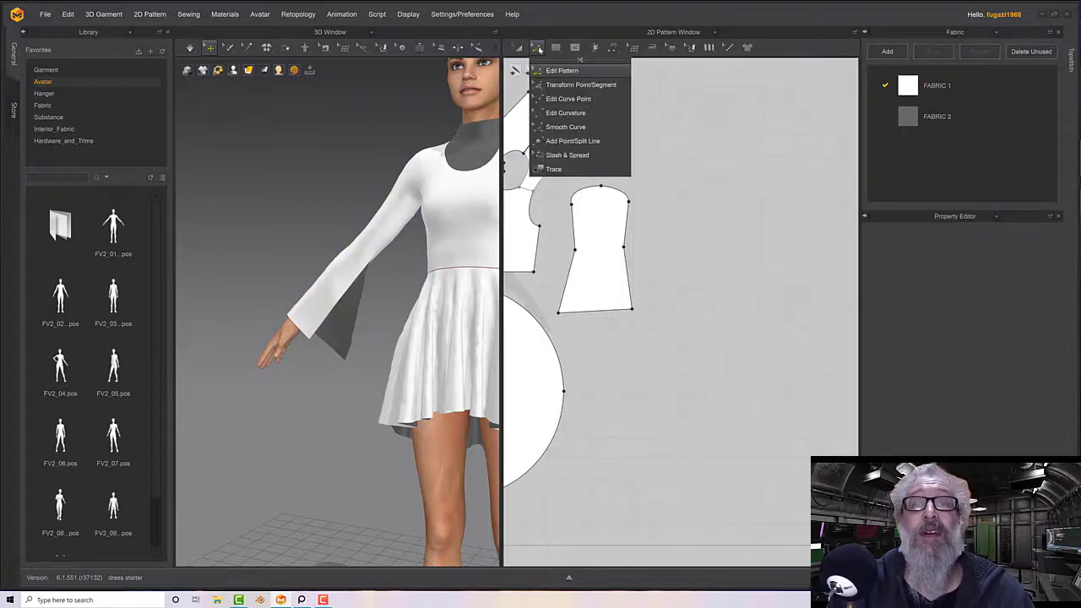
left_click(612, 48)
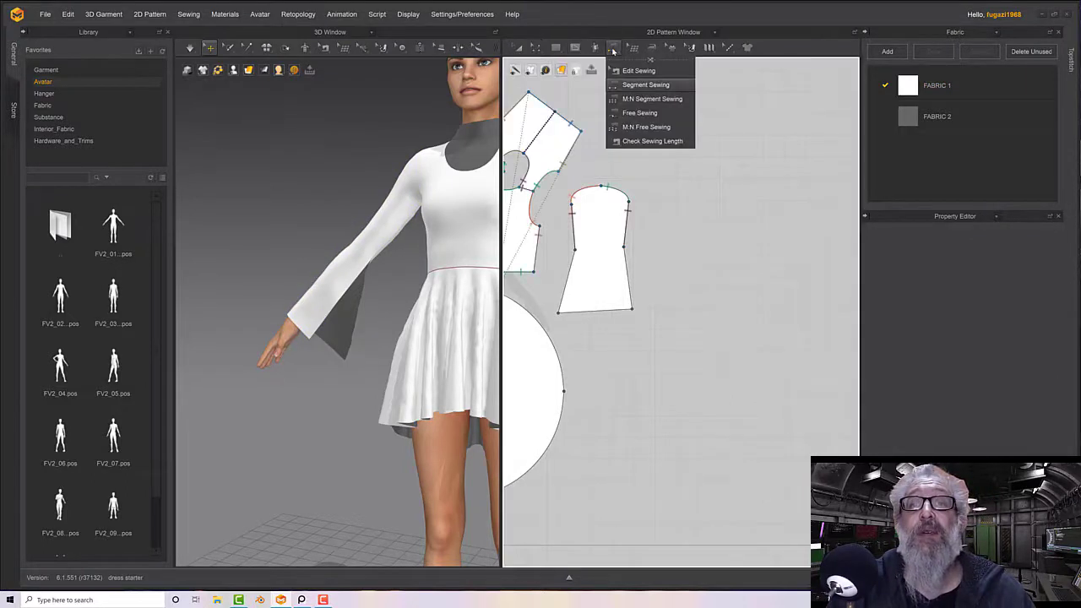
left_click(643, 86)
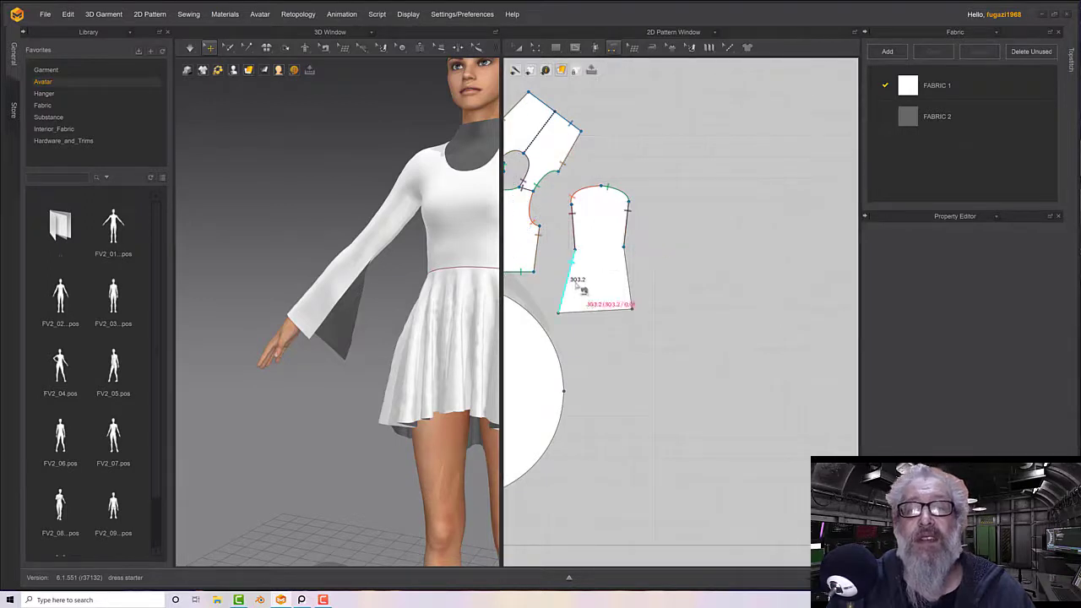
left_click(629, 297)
key("space")
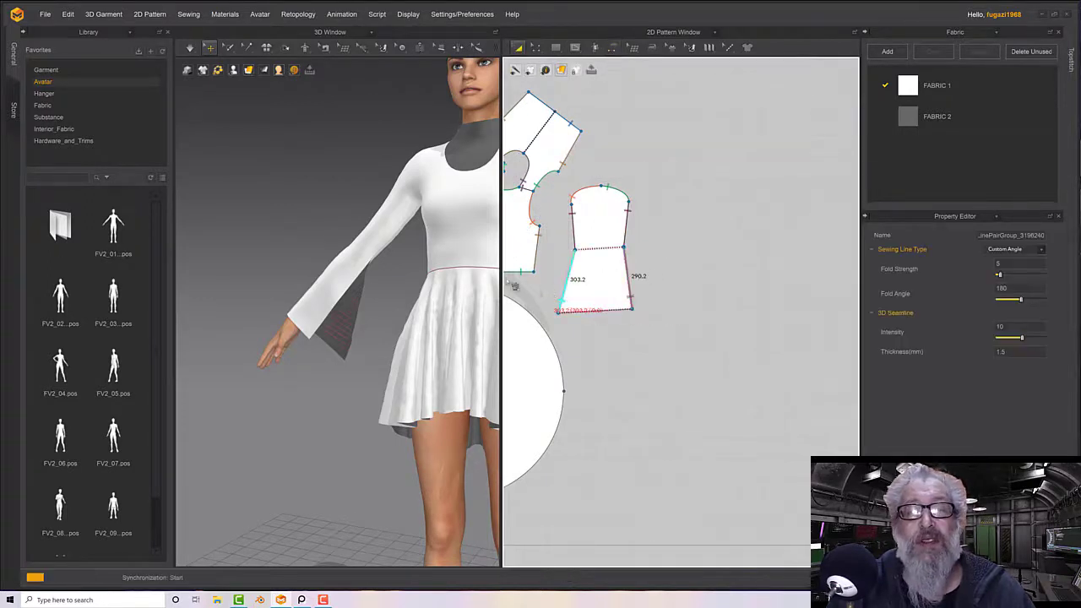
key("space")
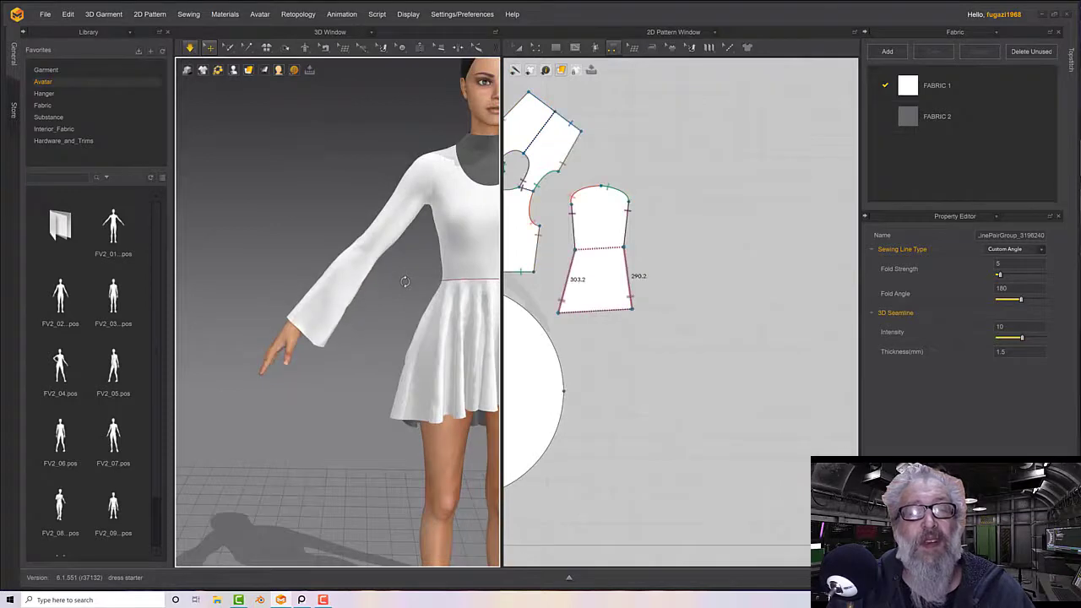
left_click(349, 306)
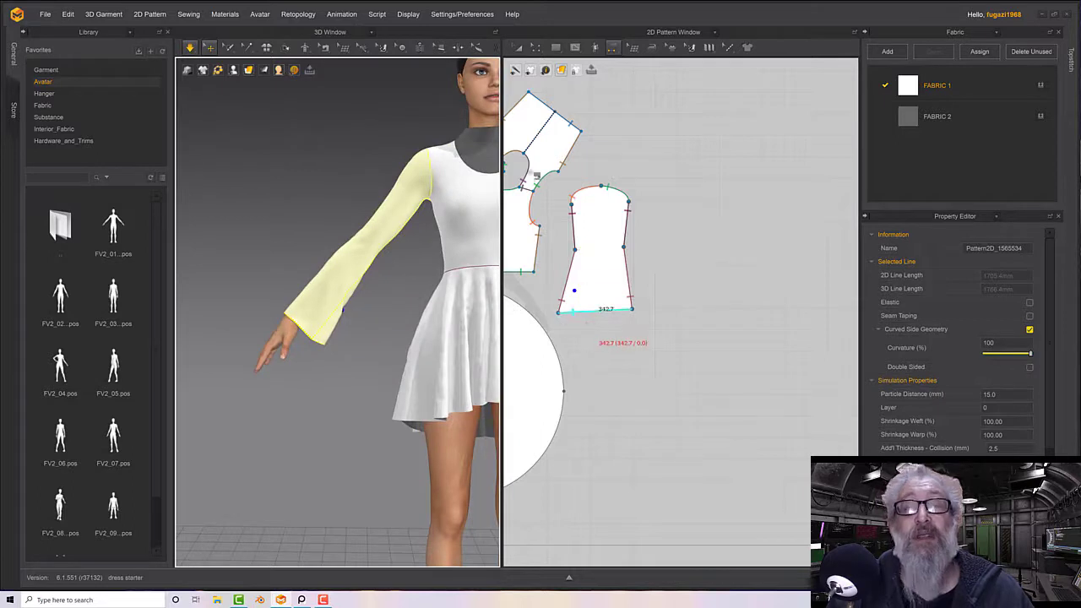
Bow the sleeve's bottom edge outward with Edit Curvature into a curve about 409 mm long
left_click(536, 47)
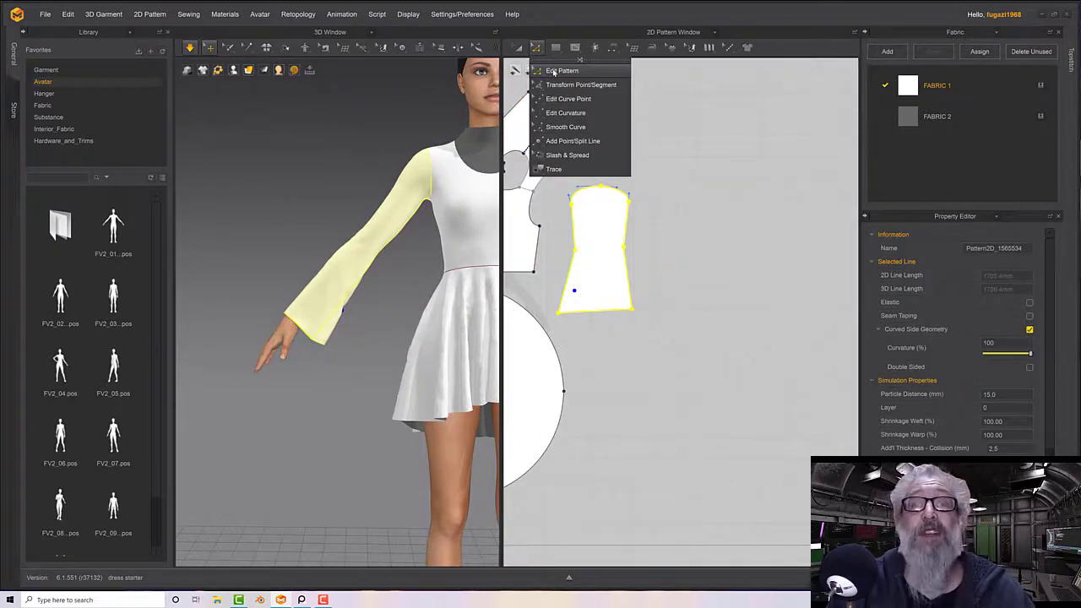
left_click(564, 114)
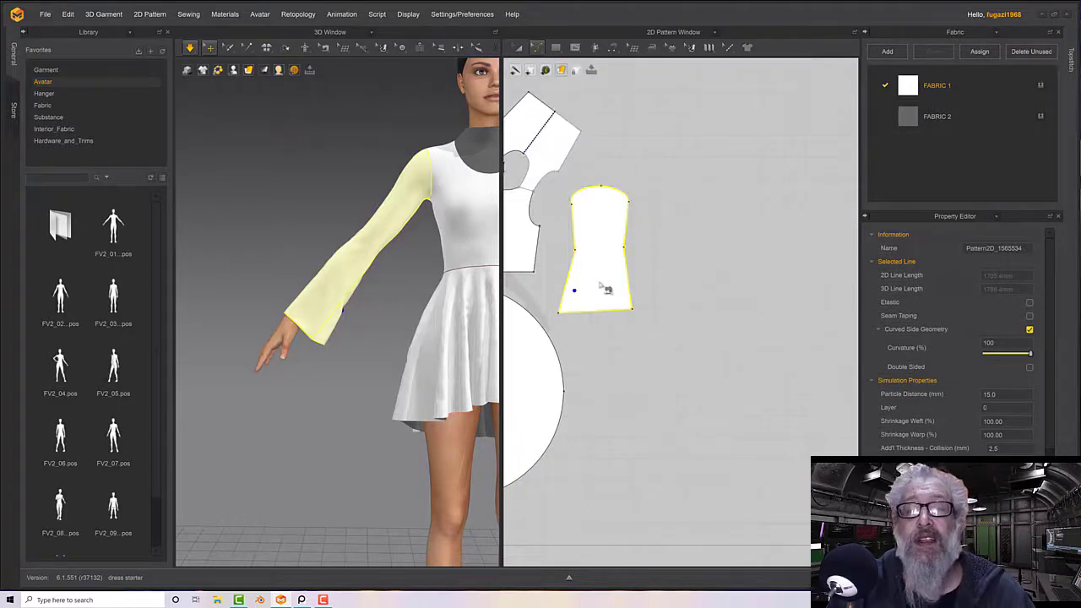
left_click_drag(598, 313, 596, 335)
right_click_drag(465, 284, 384, 282)
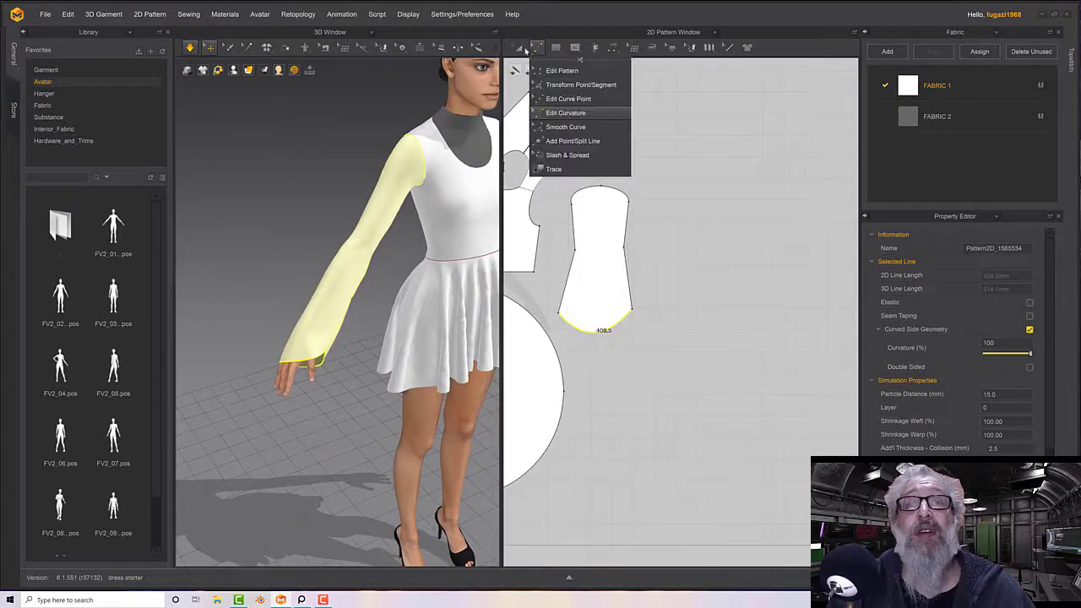
Move the curved hem upward with Edit Pattern to shorten the sleeve, and simulate it again
left_click(516, 49)
mouse_move(530, 52)
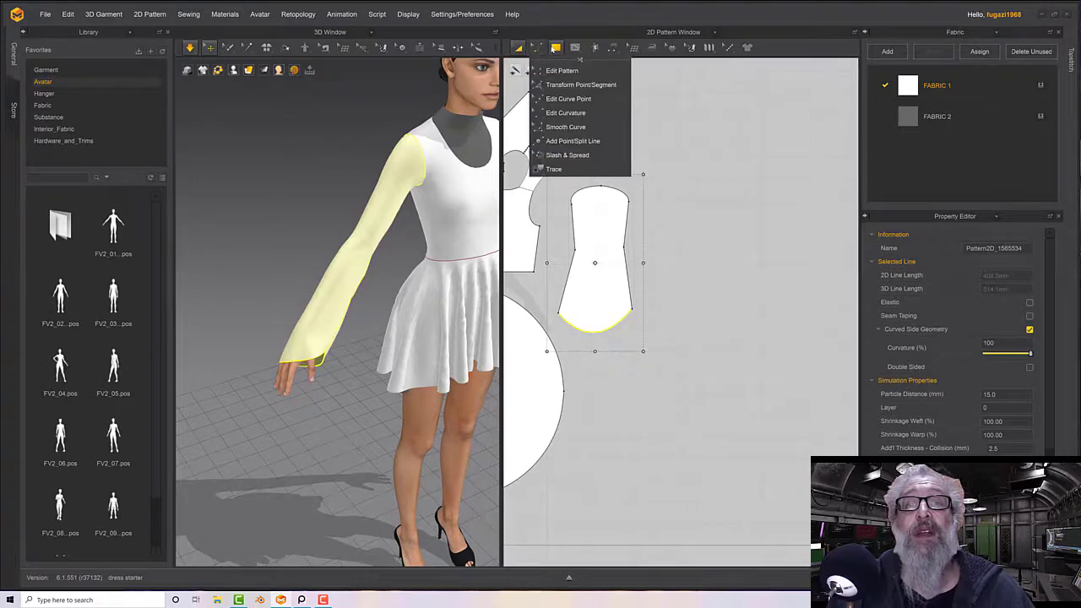
left_click(565, 112)
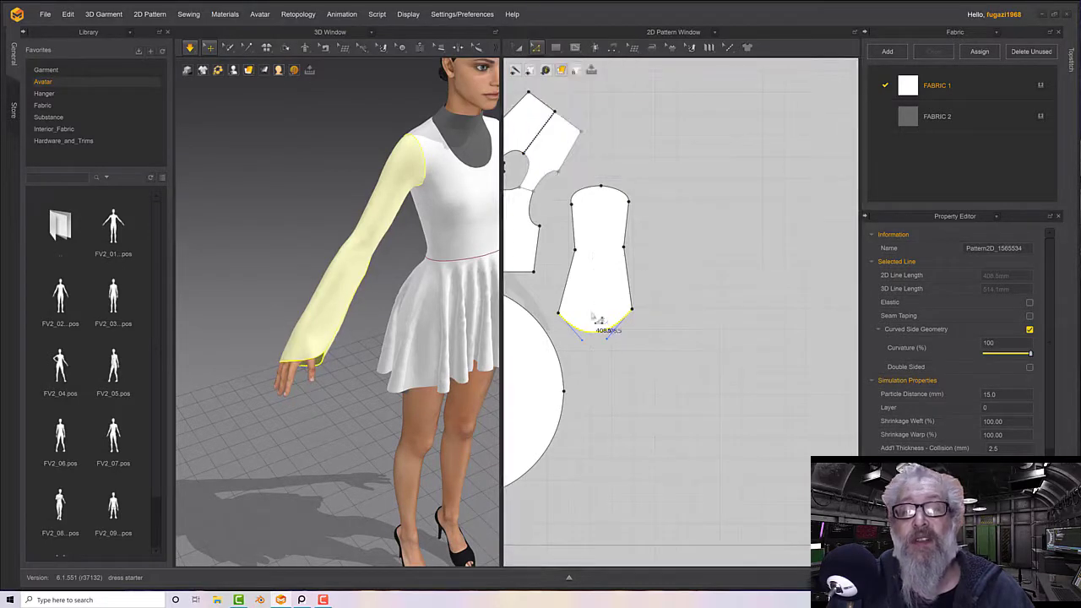
left_click_drag(588, 332, 595, 325)
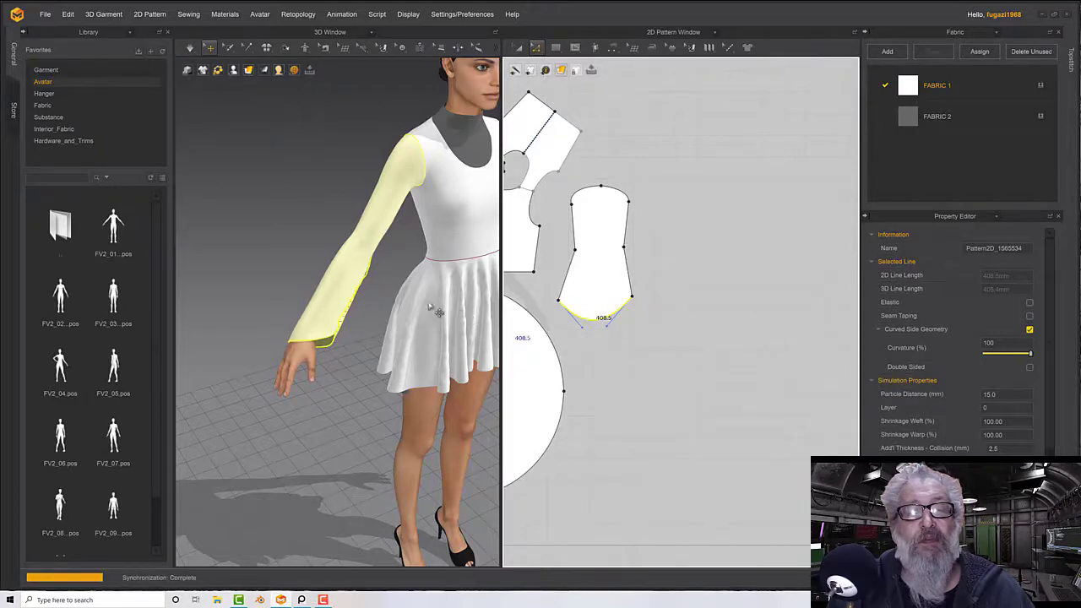
right_click_drag(415, 301, 350, 435)
right_click_drag(431, 329, 350, 342)
left_click(350, 307)
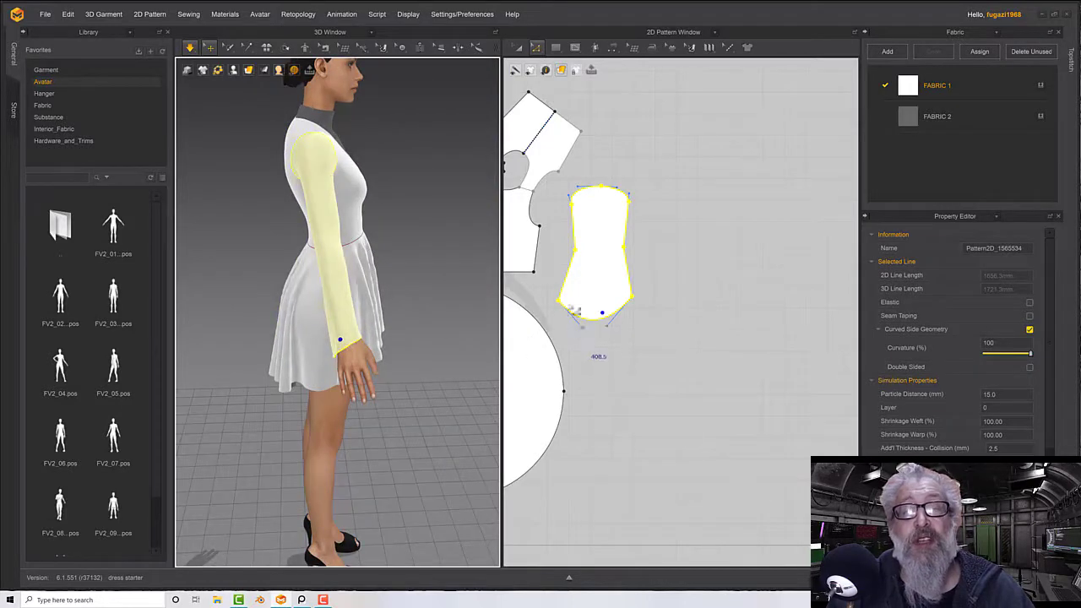
Add curve points along the sleeve's bottom edge with Edit Curve Point and shape the hem into a downward central point with concave sides
left_click(535, 47)
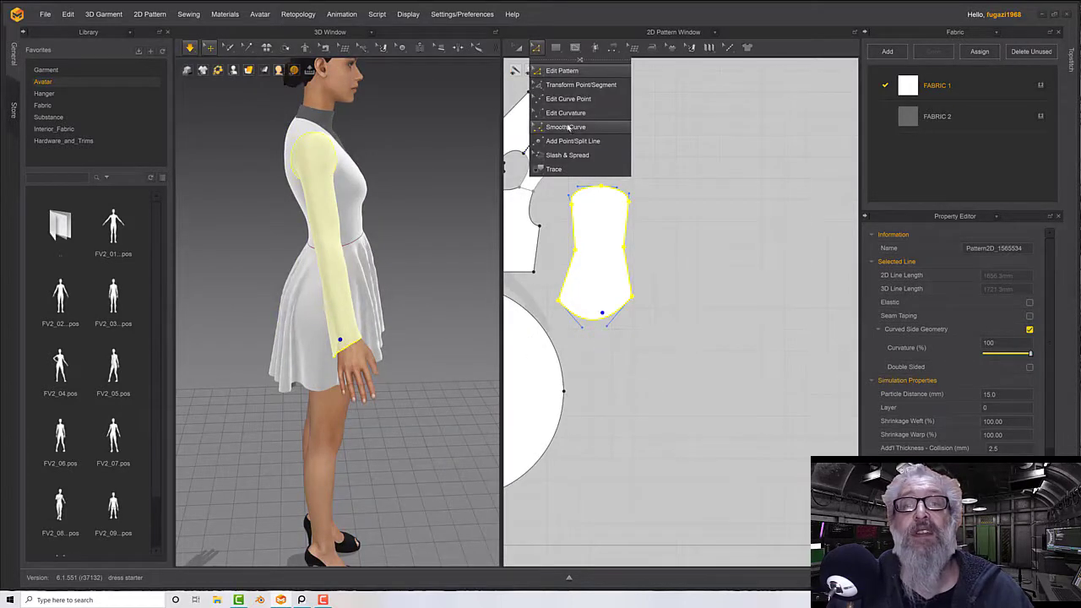
left_click(561, 71)
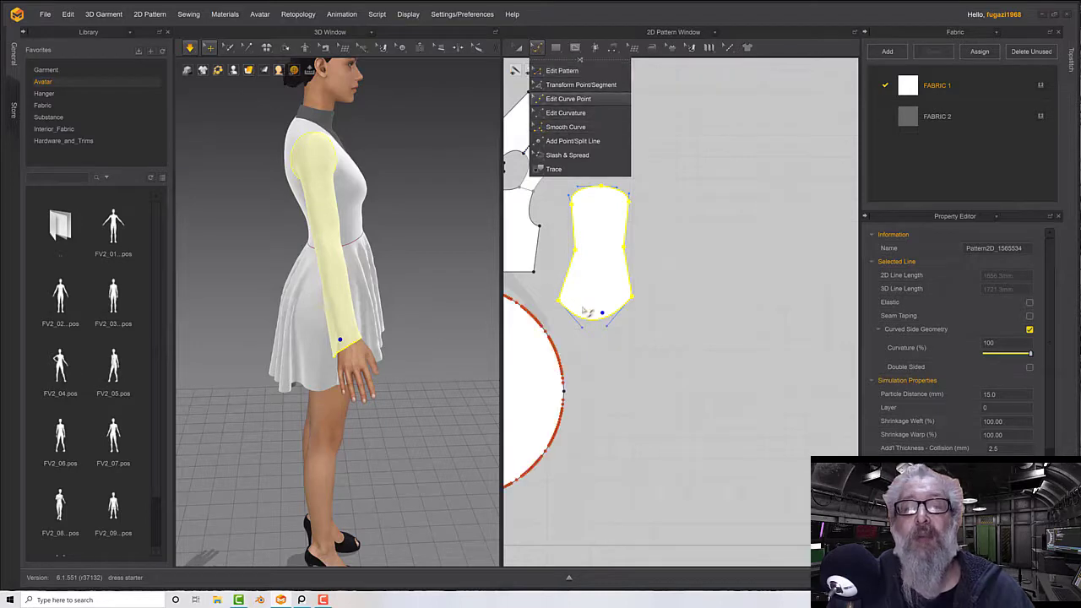
left_click(573, 313)
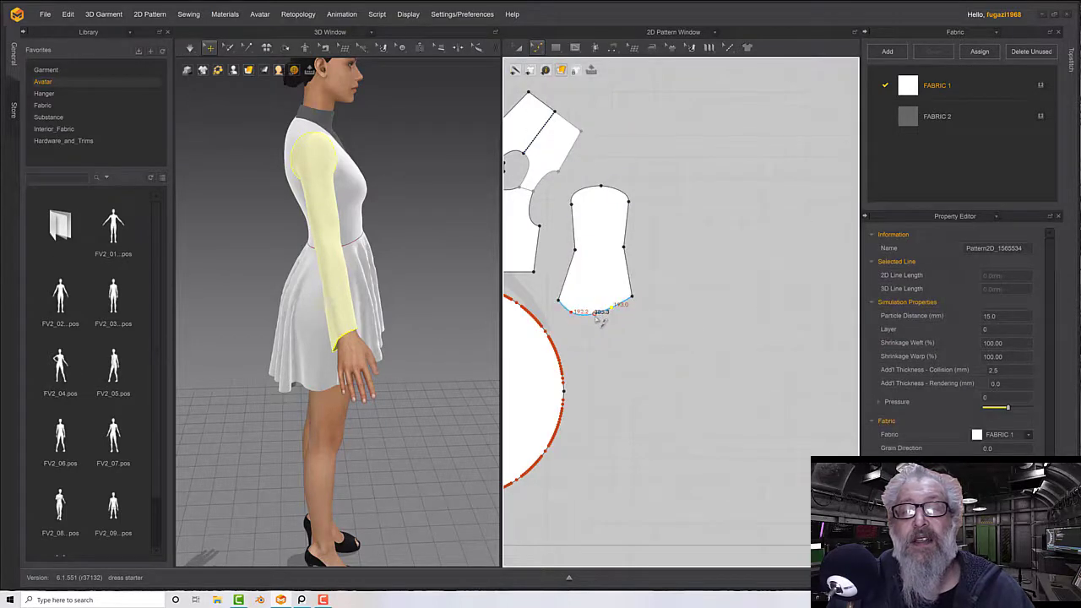
left_click(538, 49)
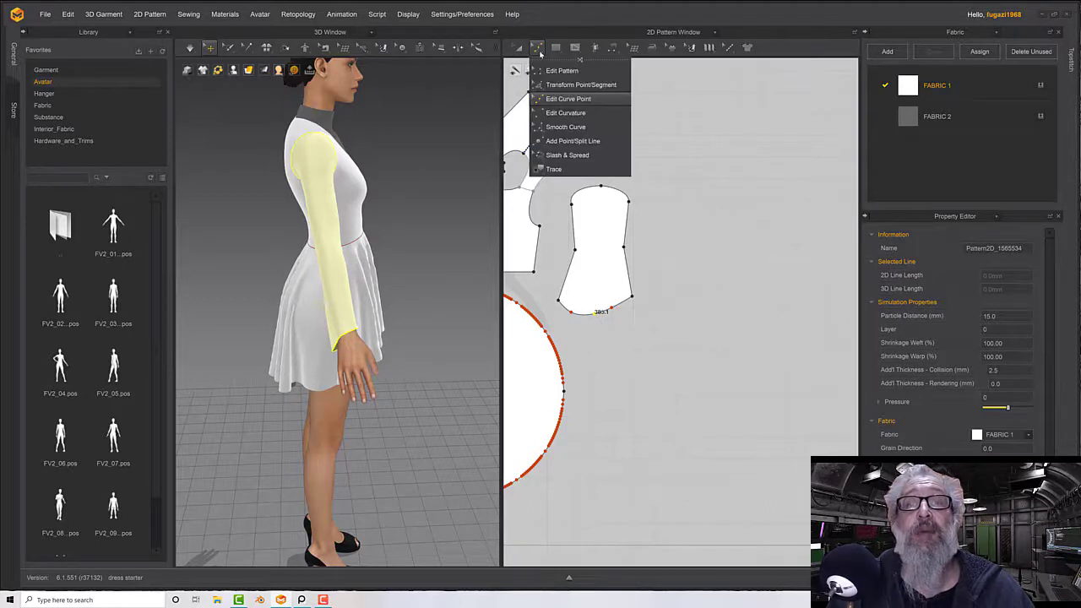
scroll(621, 298, "down", 4)
scroll(621, 297, "up", 5)
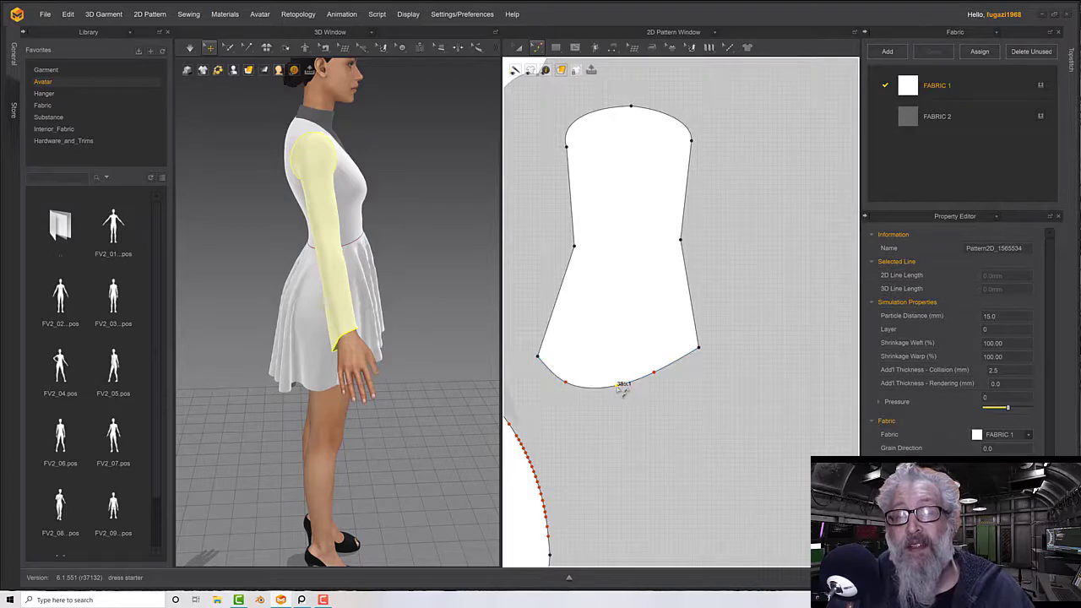
left_click_drag(622, 382, 589, 370)
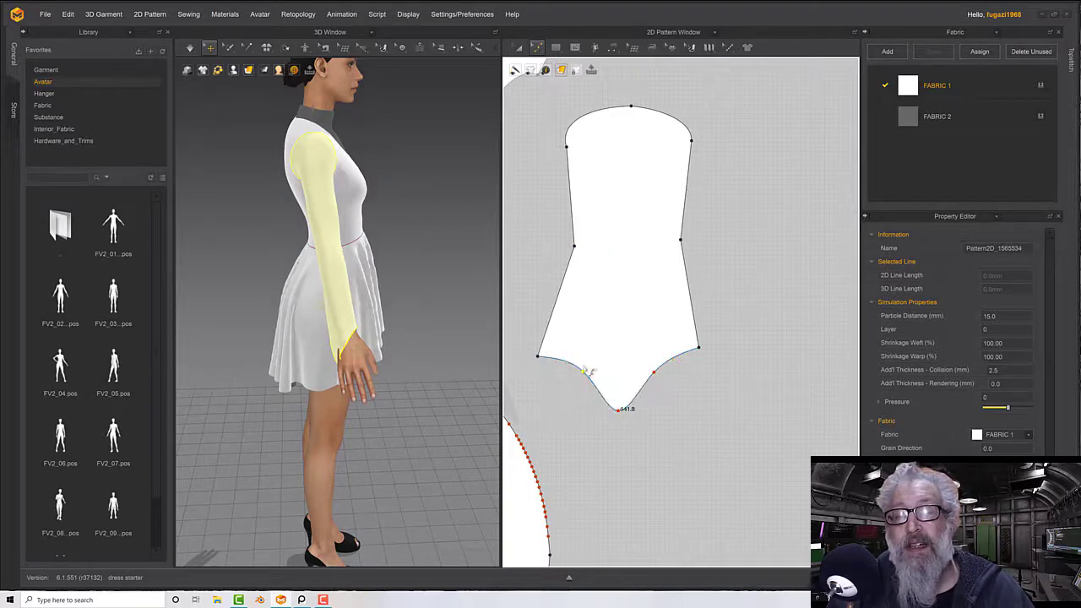
Simulate the garment with the pointed sleeve hem and check the sleeve on the avatar from the front
right_click_drag(408, 336, 307, 324)
scroll(394, 338, "up", 4)
left_click(411, 314)
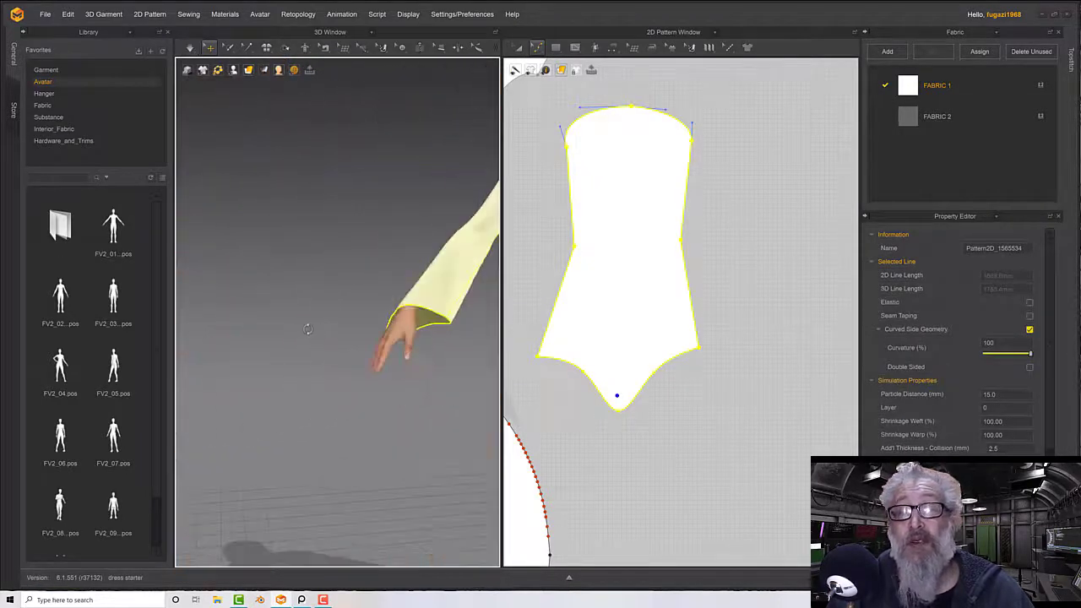
scroll(445, 312, "down", 4)
middle_click_drag(446, 313, 410, 323)
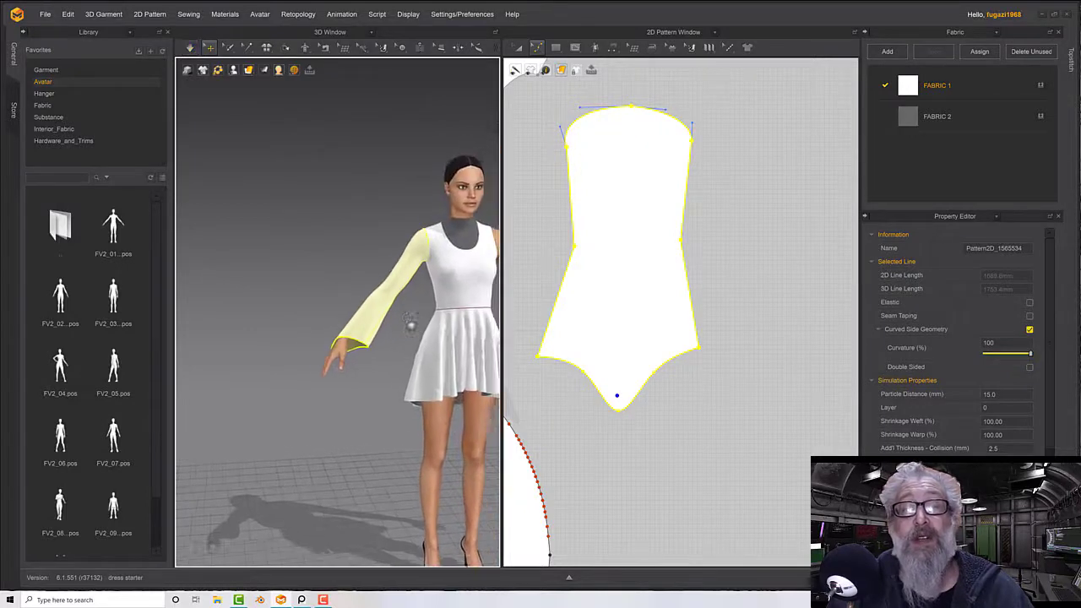
right_click_drag(411, 324, 369, 287)
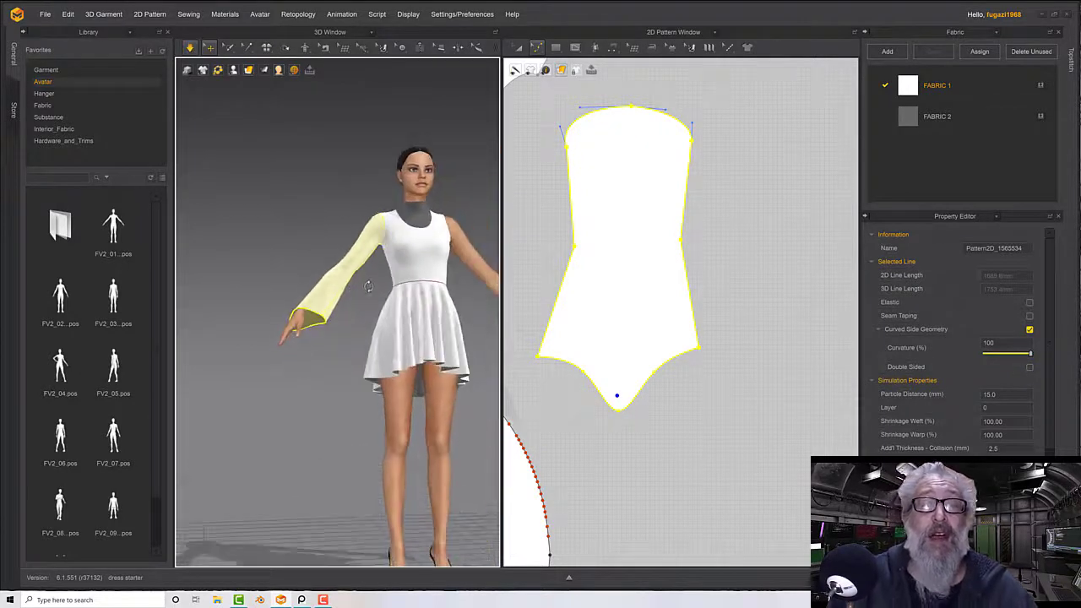
left_click(207, 70)
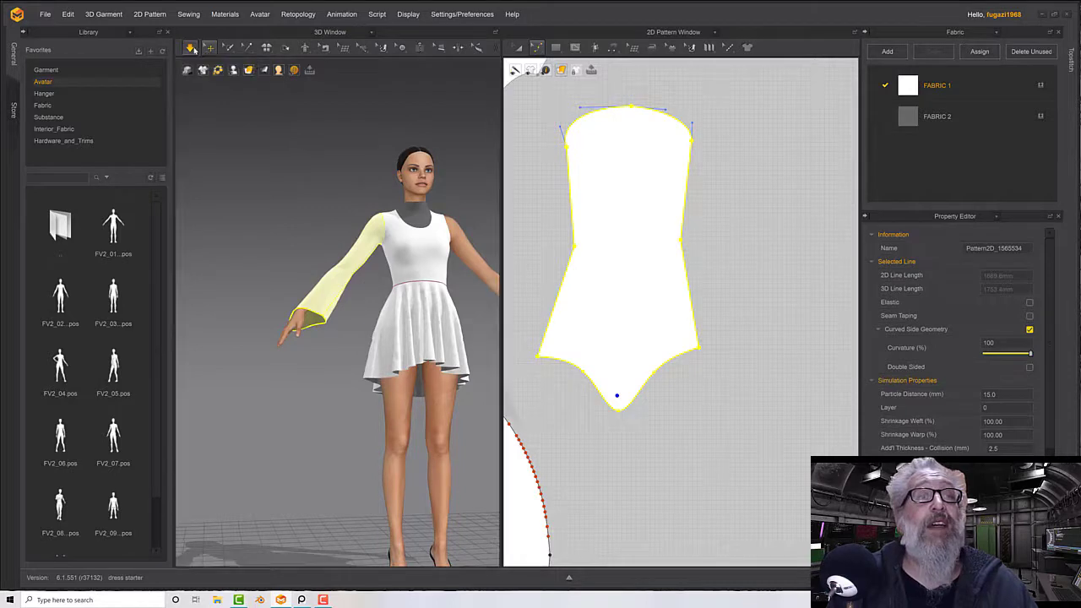
right_click_drag(363, 241, 365, 246)
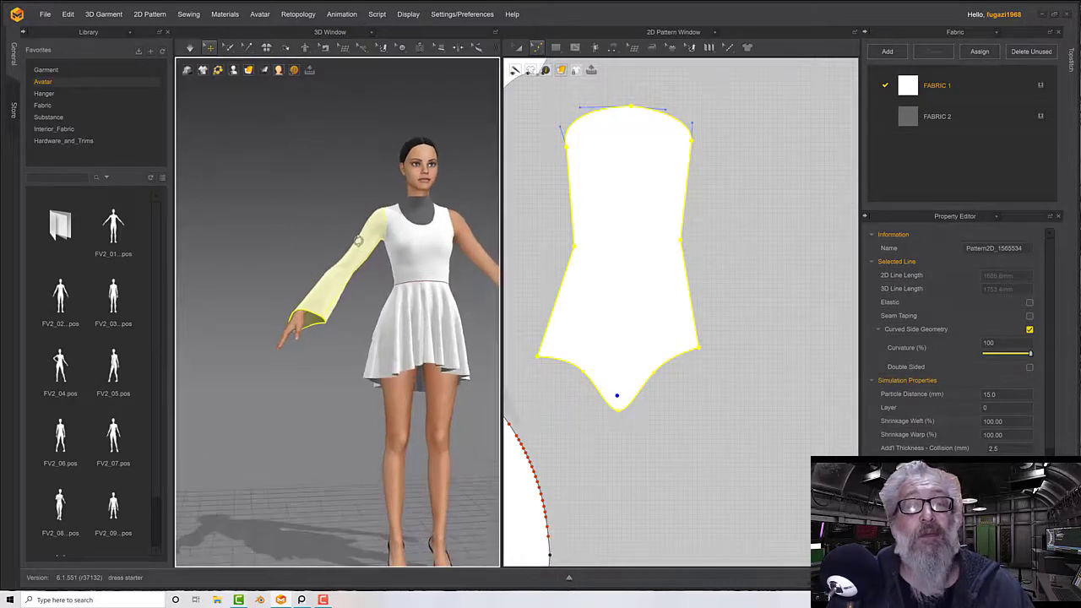
middle_click_drag(365, 246, 317, 247)
left_click(320, 246)
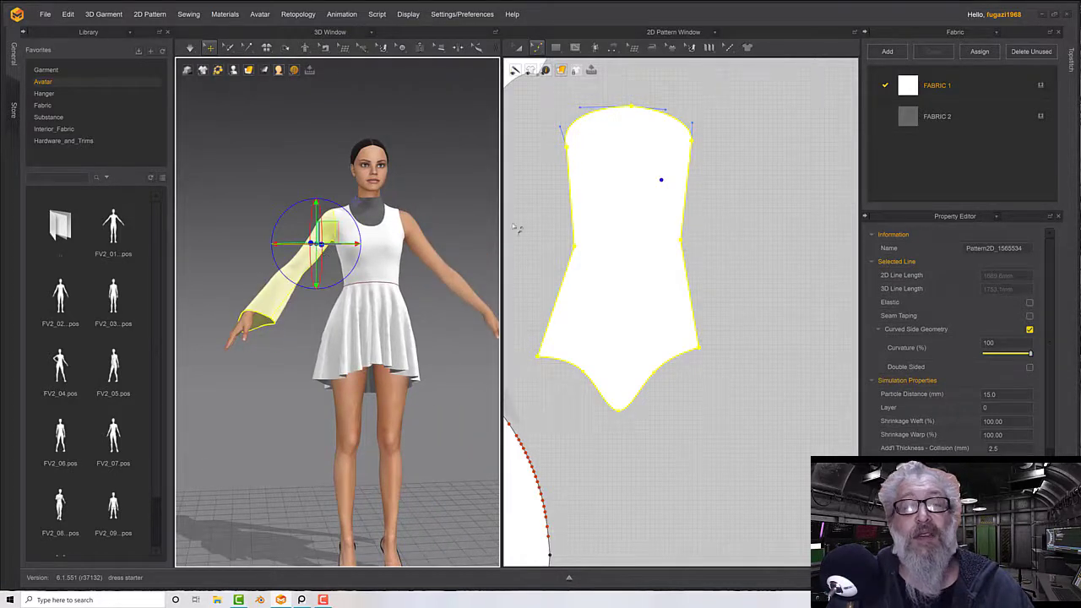
scroll(561, 234, "down", 5)
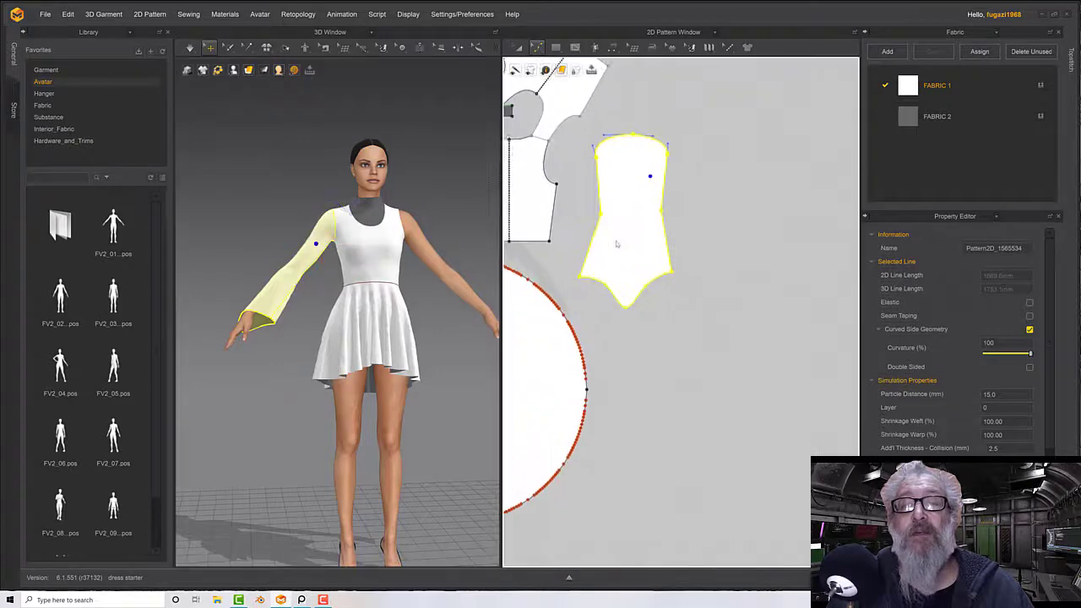
right_click_drag(617, 244, 653, 231)
right_click(655, 228)
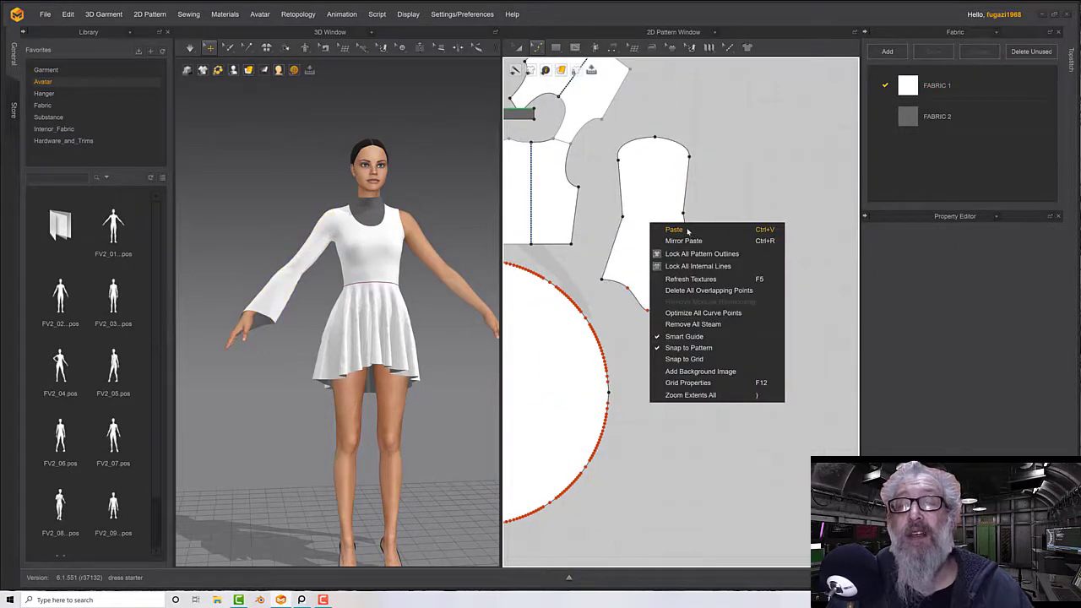
left_click(689, 231)
Copy the sleeve pattern with Transform Pattern and mirror paste it beside the original sleeve in the 2D layout
left_click(537, 47)
left_click(517, 47)
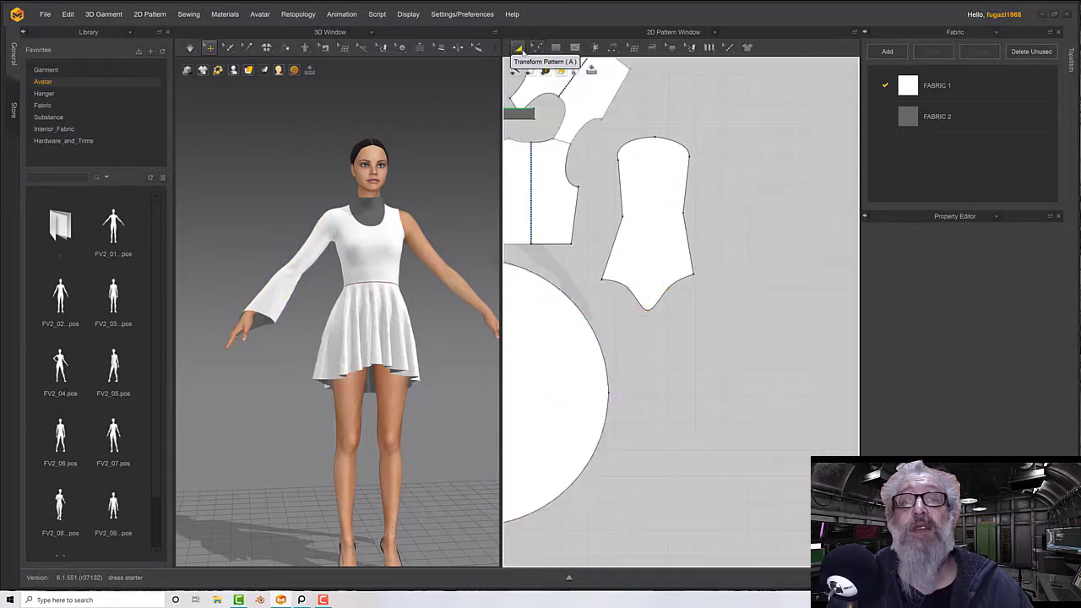
left_click(660, 176)
right_click(660, 175)
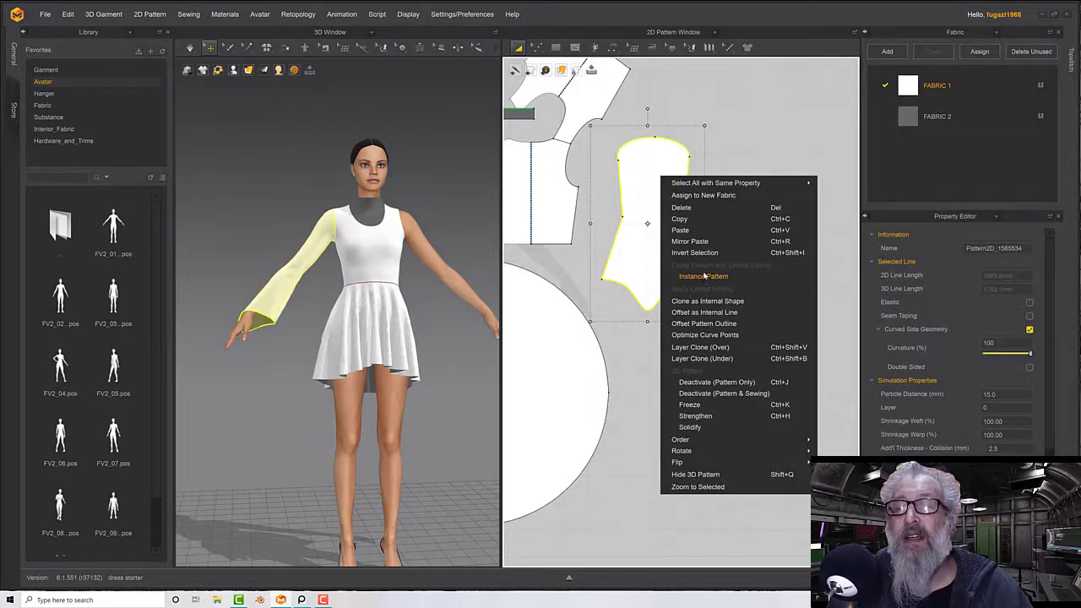
left_click(683, 219)
right_click(658, 241)
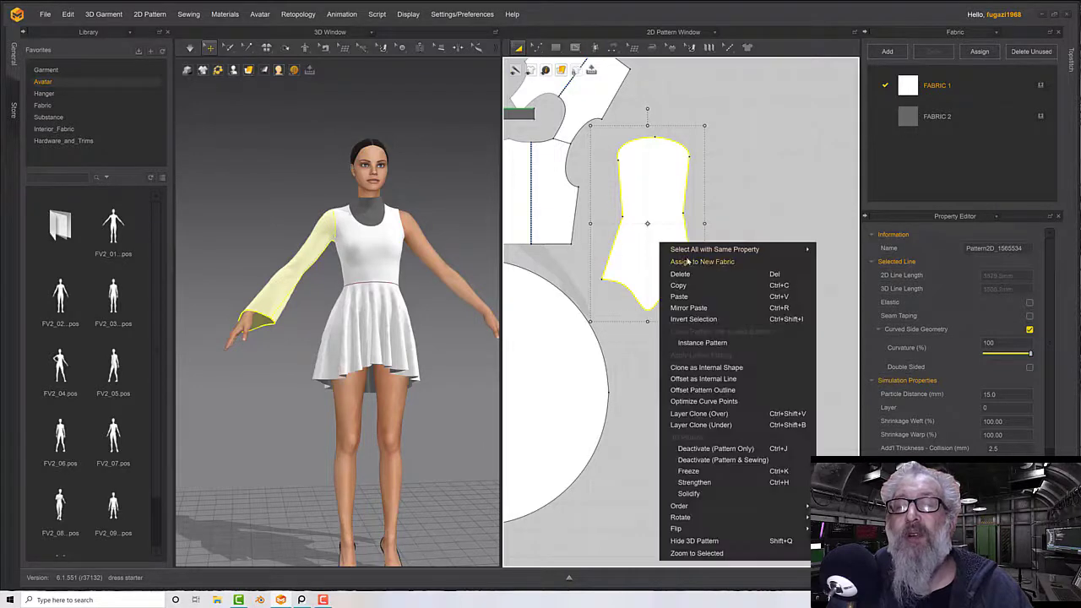
left_click(685, 308)
middle_click_drag(658, 259, 726, 256)
left_click(808, 230)
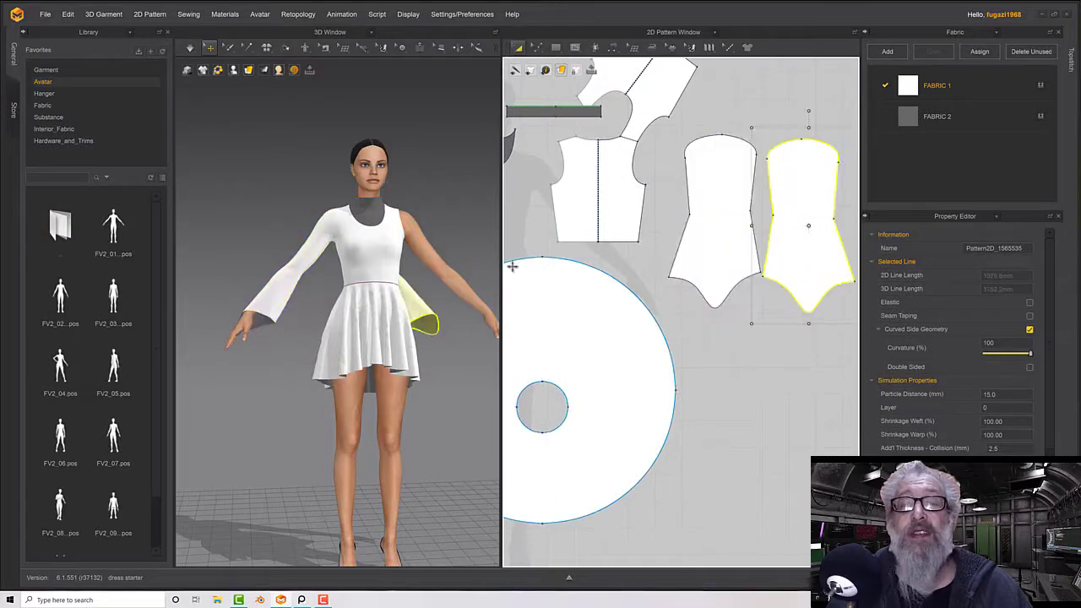
Move the mirrored sleeve sideways in 3D onto the avatar's bare arm
left_click(427, 305)
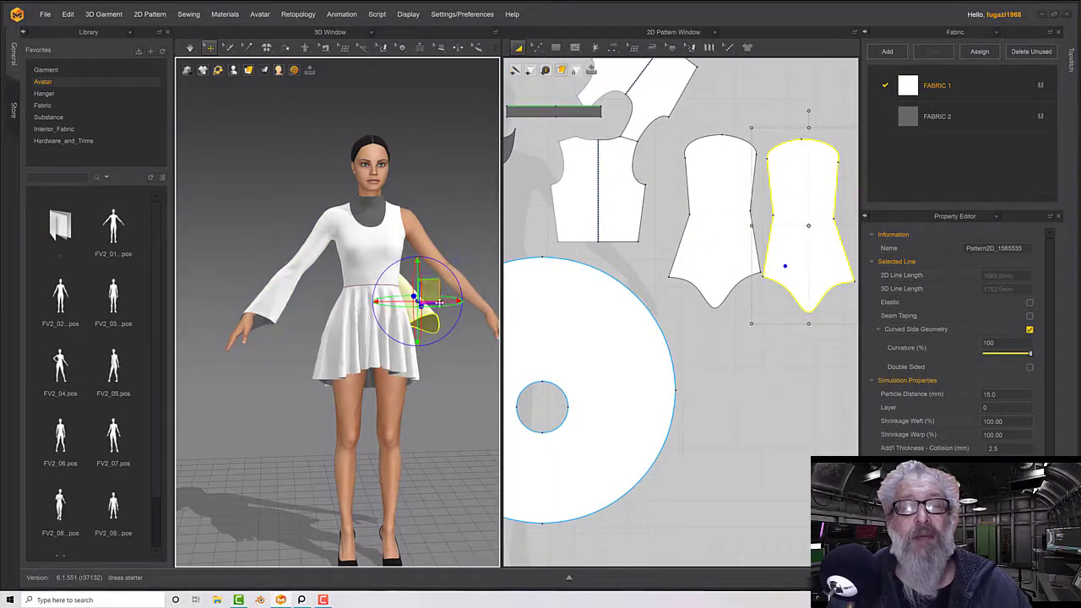
left_click_drag(459, 301, 514, 292)
right_click_drag(470, 268, 444, 270)
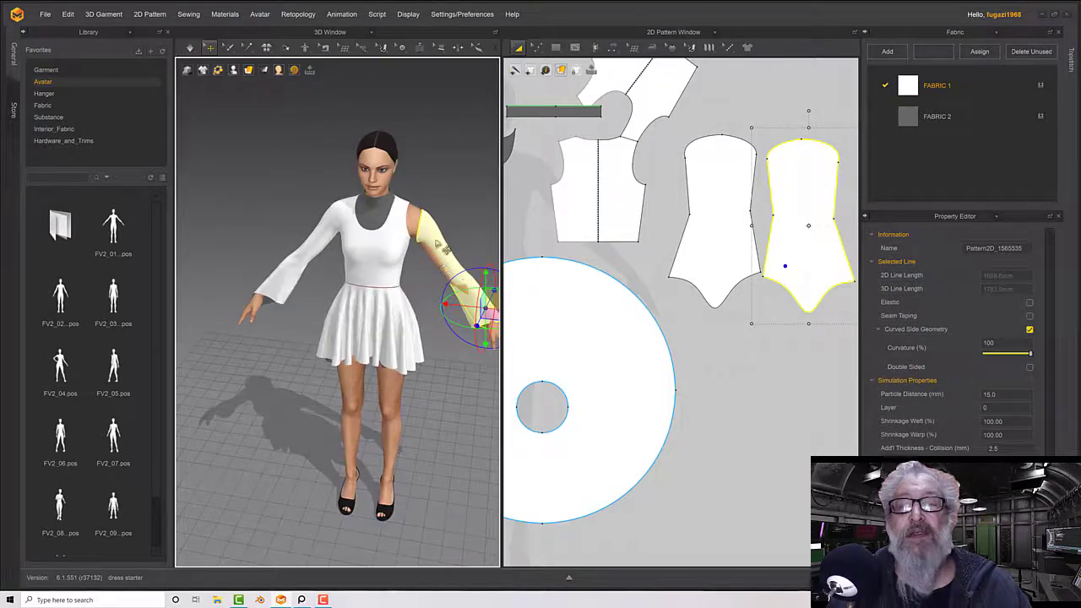
scroll(441, 246, "down", 3)
middle_click_drag(563, 218, 550, 279)
scroll(431, 269, "up", 5)
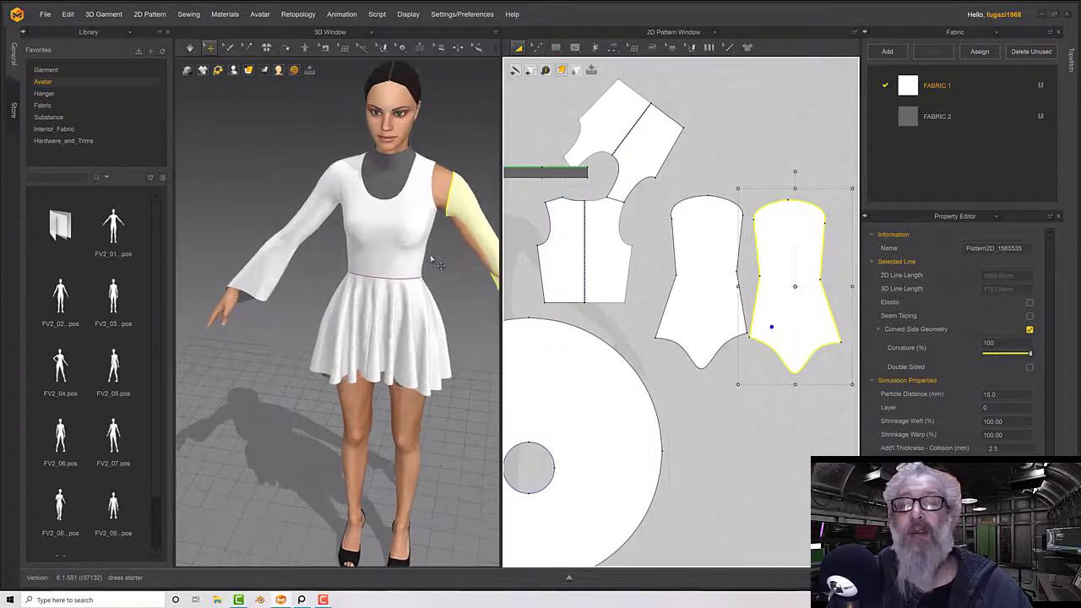
middle_click_drag(420, 282, 392, 309)
right_click_drag(405, 283, 394, 287)
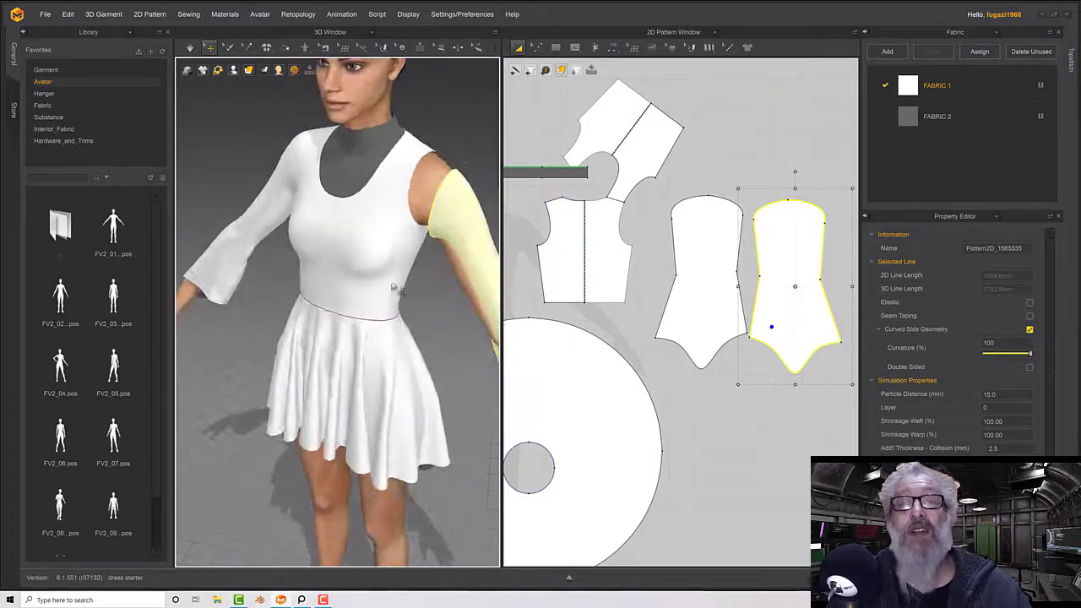
Raise the mirrored sleeve slightly in 3D so its cap lines up with the open armhole
left_click(612, 47)
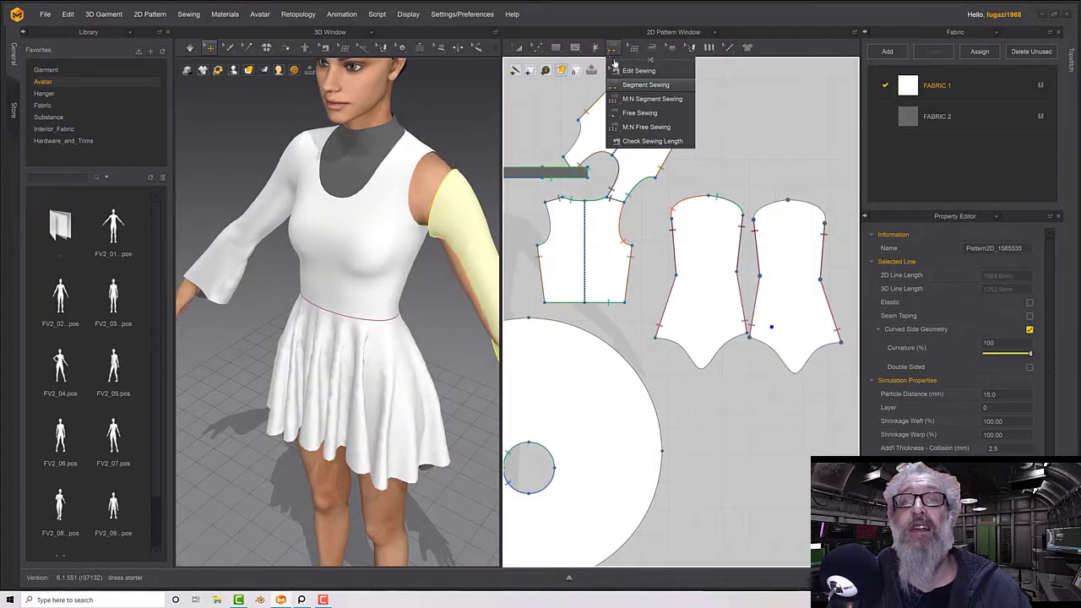
left_click(645, 86)
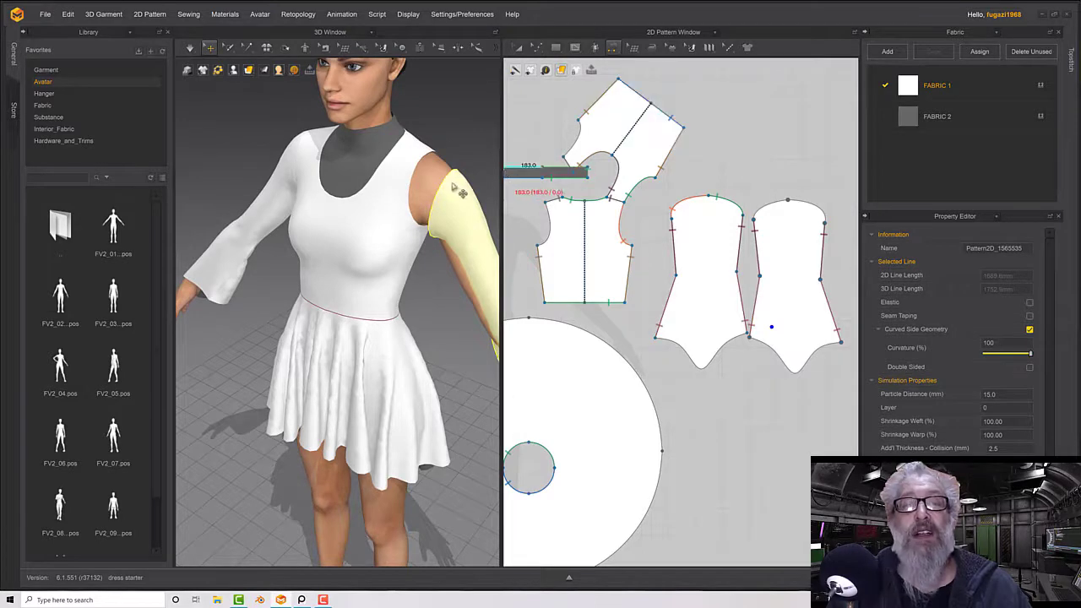
left_click(467, 150)
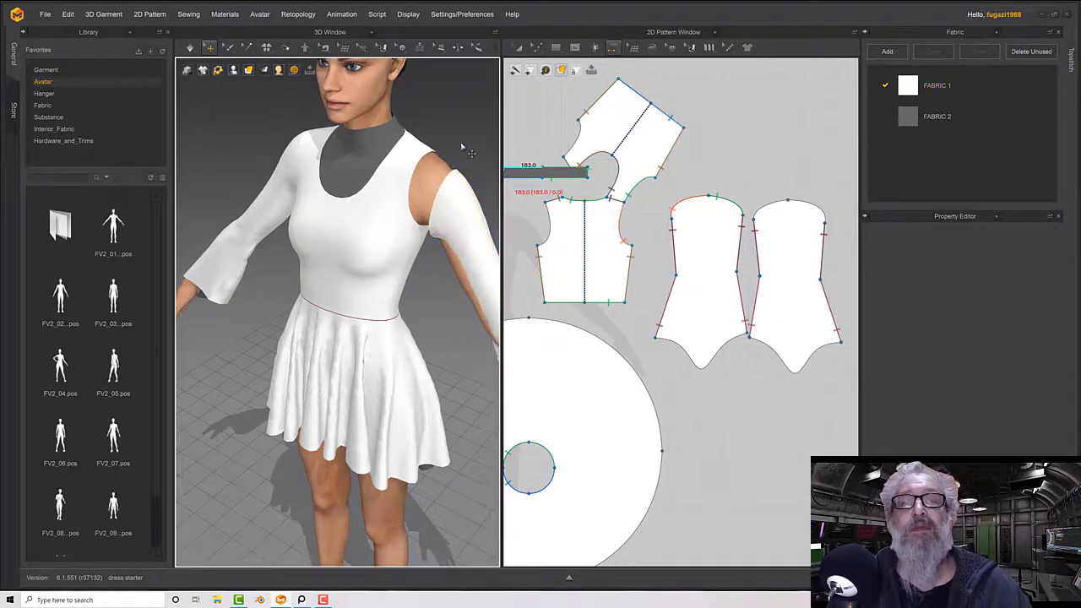
left_click(447, 198)
right_click_drag(475, 212, 442, 183)
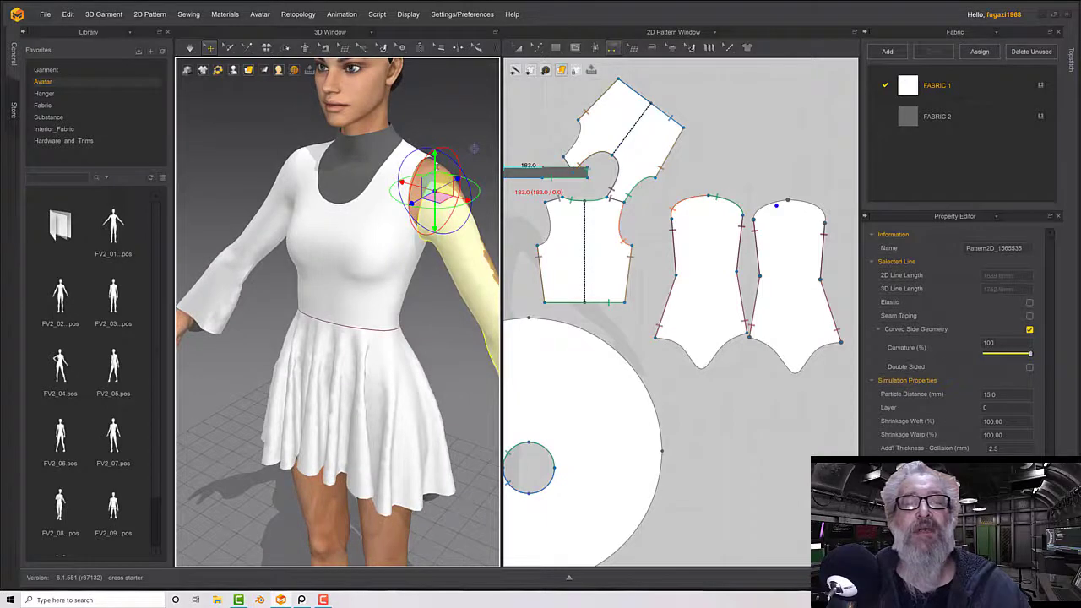
left_click_drag(435, 166, 436, 158)
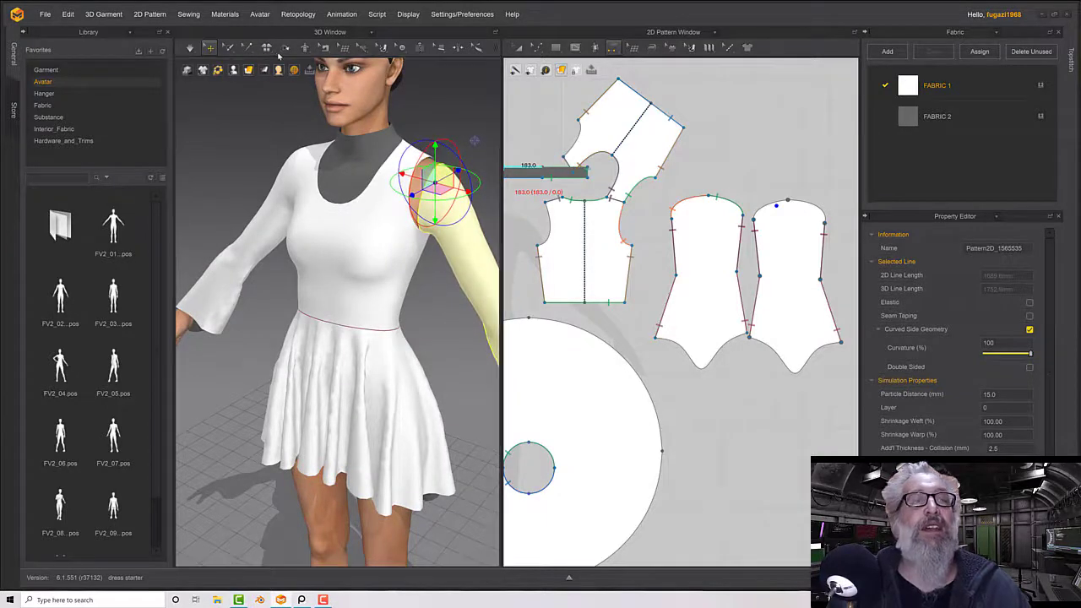
Sew both halves of the mirrored sleeve's cap to the front and back armhole curves with 3D Segment Sewing, and simulate the garment
left_click(324, 48)
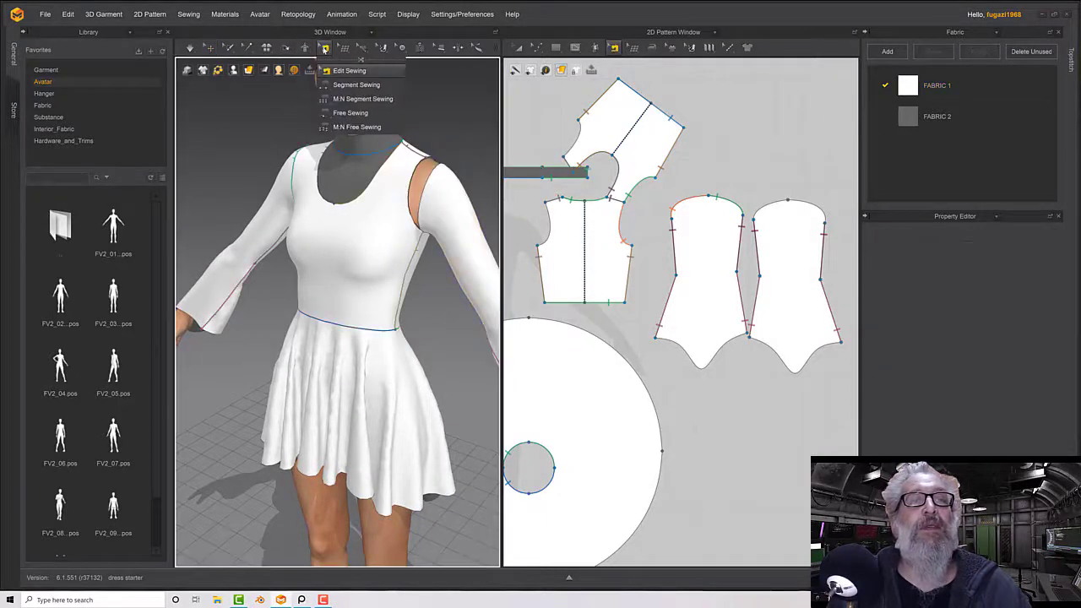
left_click(361, 85)
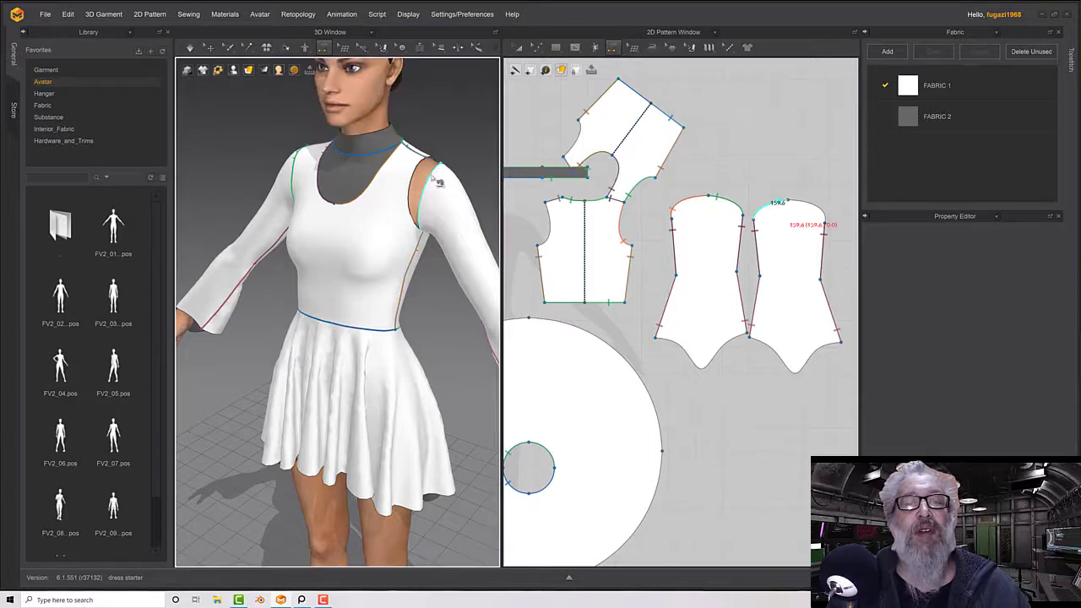
left_click(431, 179)
left_click(415, 174)
right_click_drag(418, 176, 364, 181)
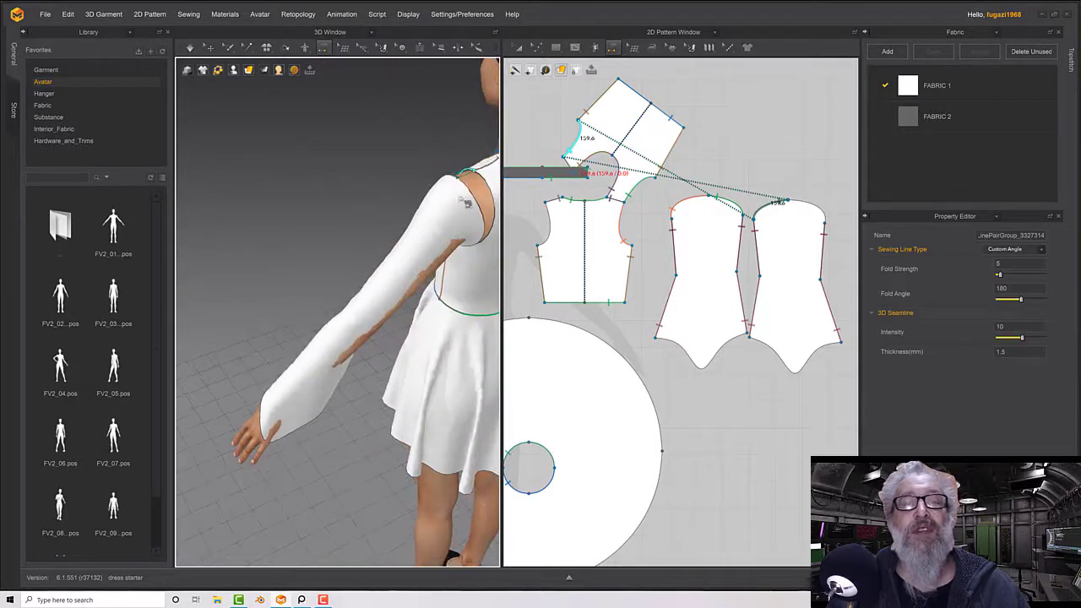
left_click(475, 197)
left_click(492, 190)
key("space")
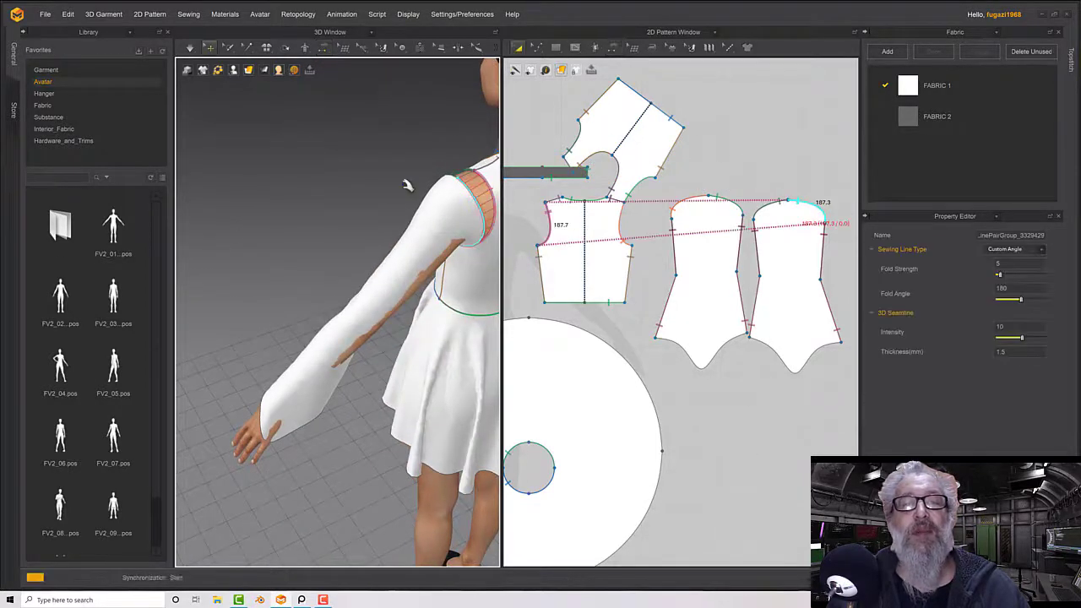
Examine the simulated dress on the avatar from several angles, checking how both bell sleeves drape
right_click_drag(407, 185, 486, 165)
scroll(418, 205, "down", 3)
right_click_drag(420, 208, 440, 193)
scroll(433, 196, "down", 5)
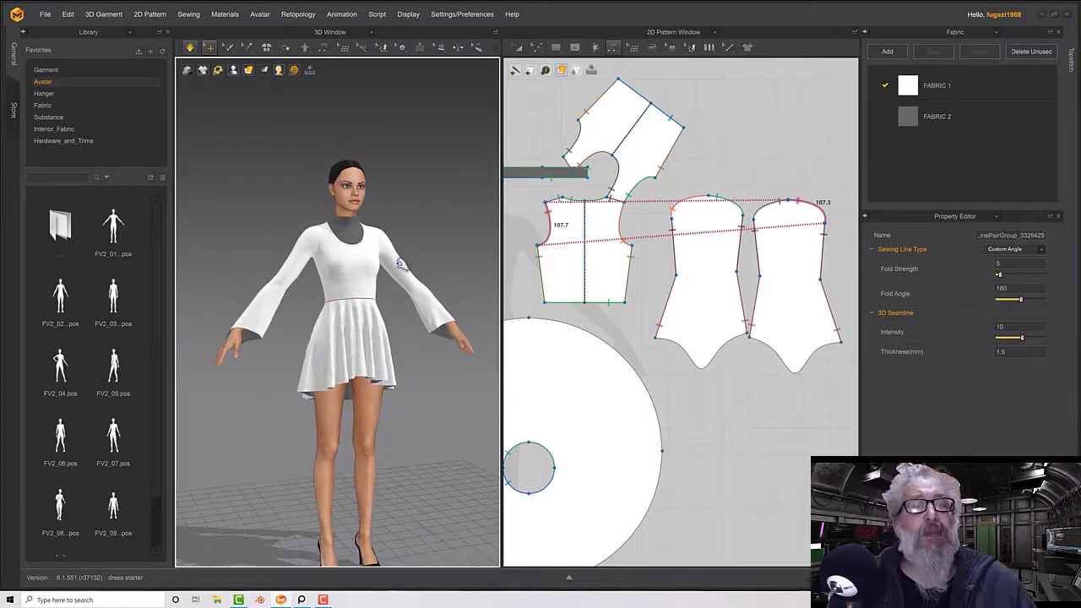
scroll(403, 267, "down", 2)
scroll(401, 269, "up", 6)
scroll(401, 268, "down", 2)
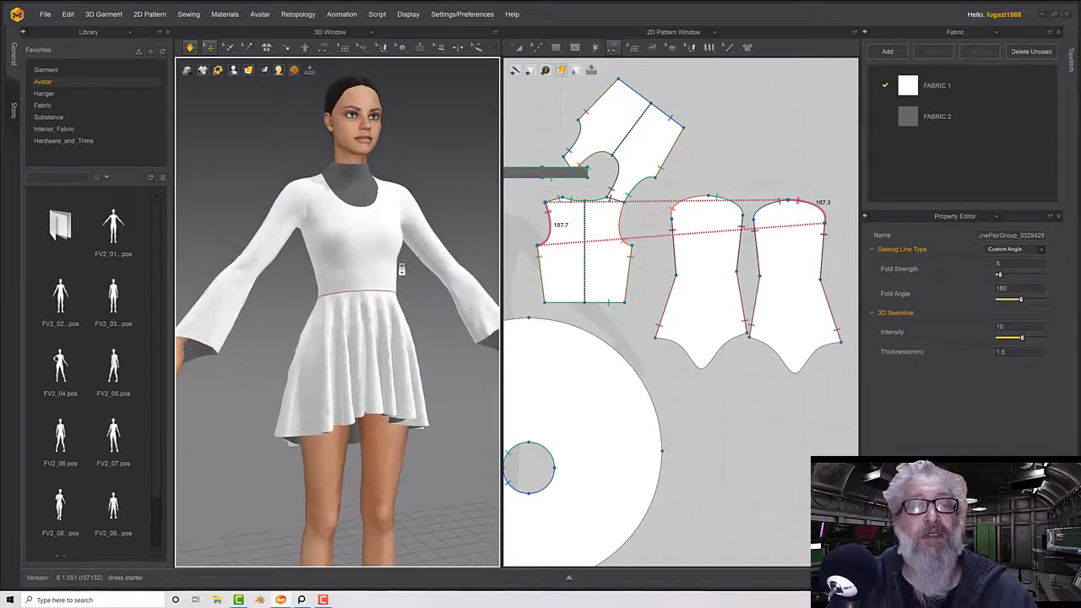
mouse_move(402, 268)
right_mouse_down()
mouse_move(375, 242)
mouse_move(335, 253)
mouse_move(393, 259)
right_mouse_up()
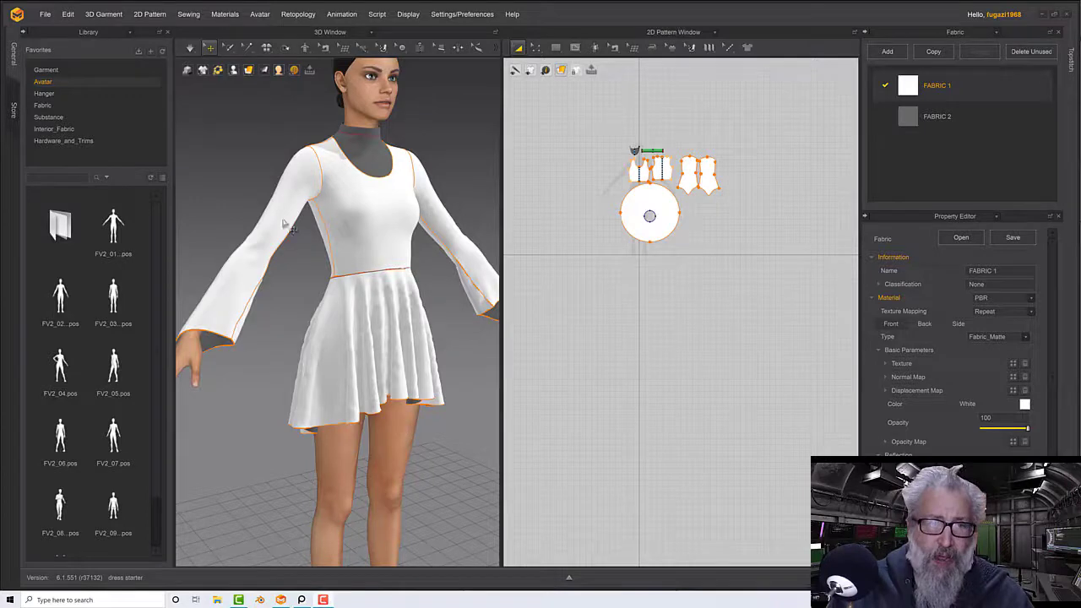
right_click_drag(407, 309, 382, 300)
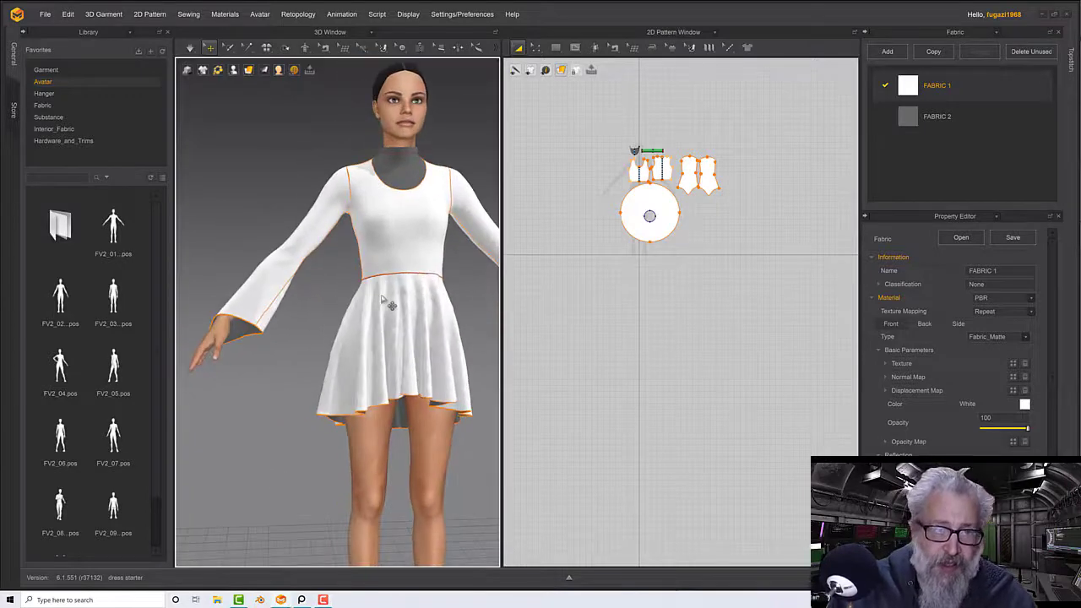
Rename the dress's main fabric, FABRIC 1, as Dress
middle_click_drag(382, 300, 361, 333)
right_click_drag(362, 333, 374, 335)
middle_click_drag(374, 334, 377, 351)
right_click_drag(377, 351, 391, 325)
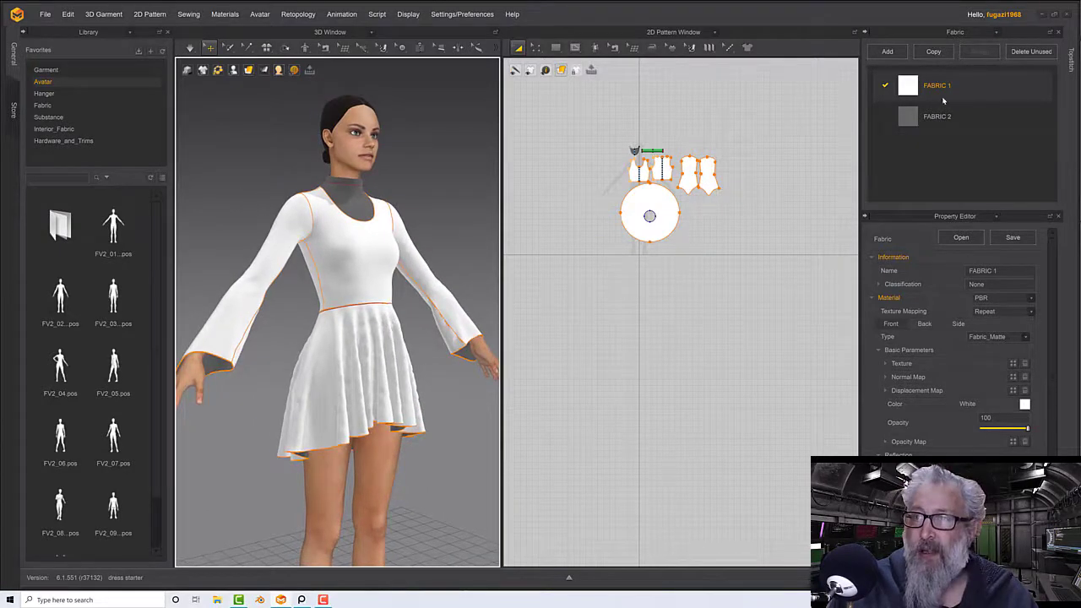
double_click(938, 87)
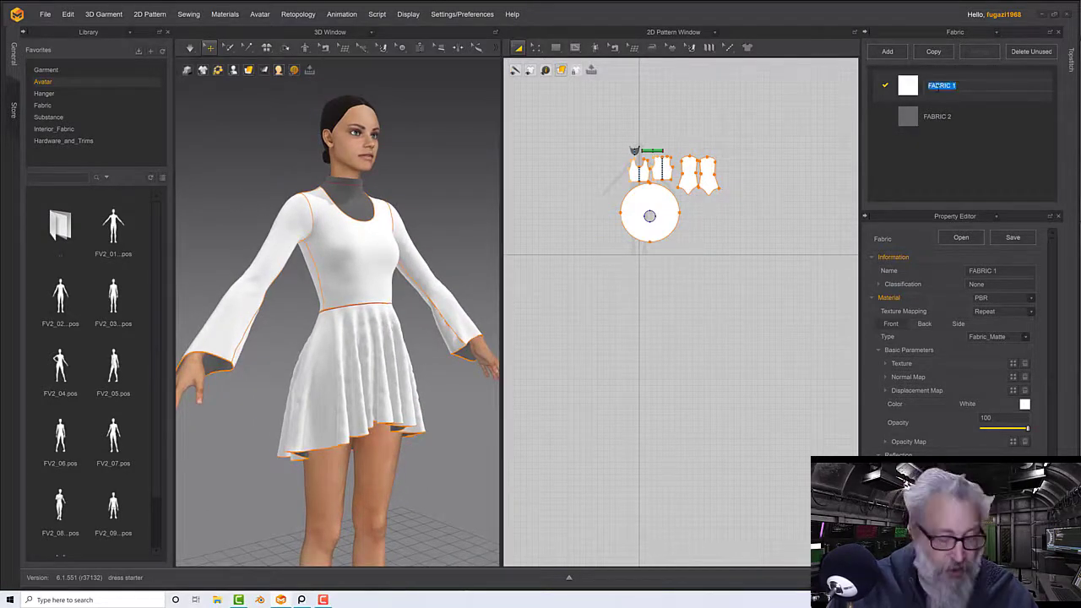
type("Dress")
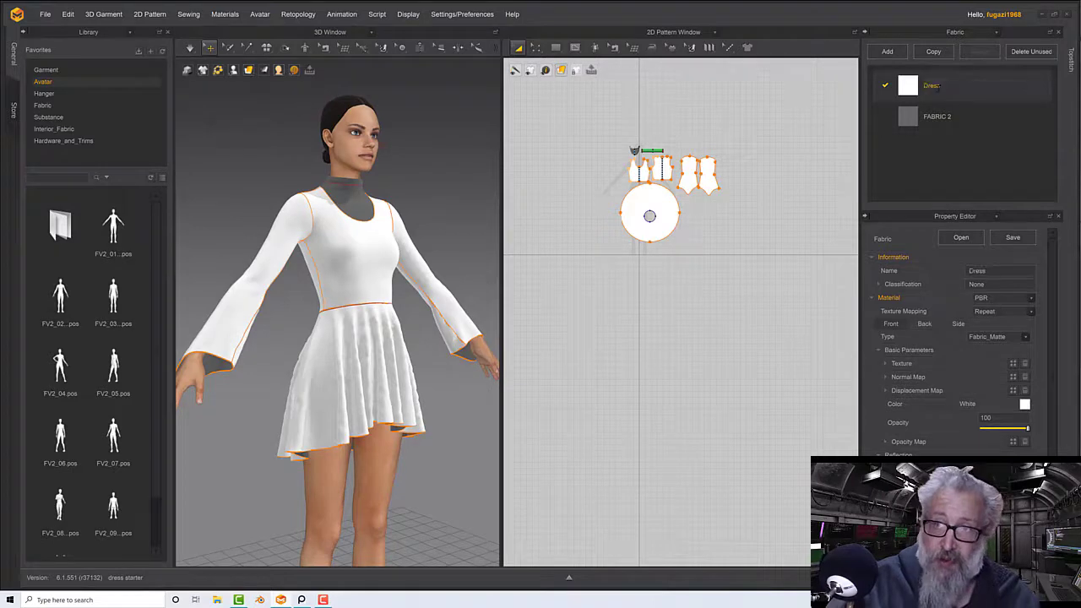
key("Return")
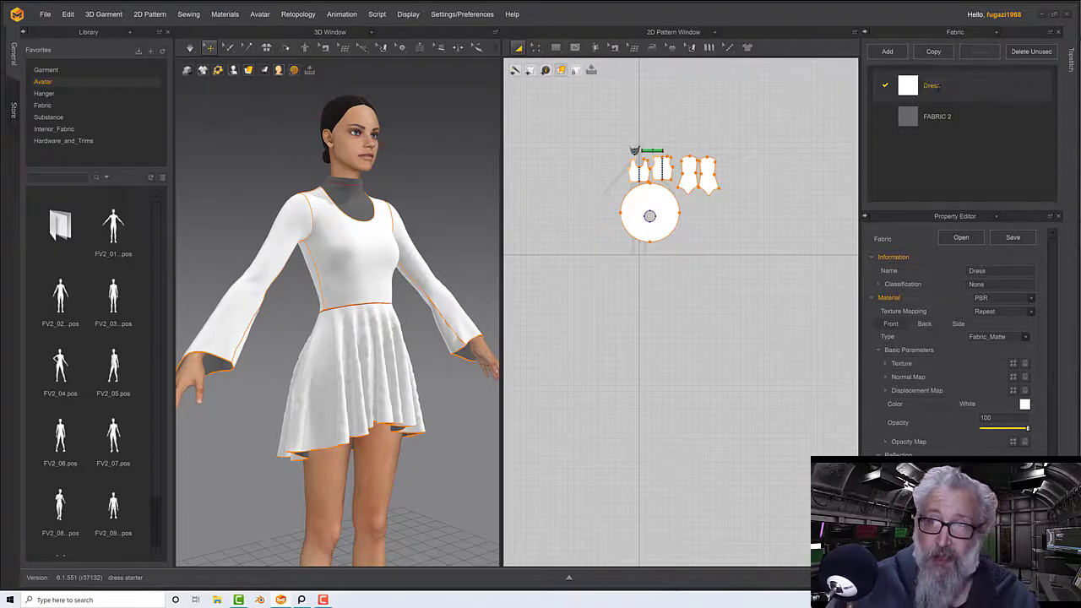
Set the Dress fabric's type to Fabric_Velvet and its colour to near-black 232323
left_click(989, 338)
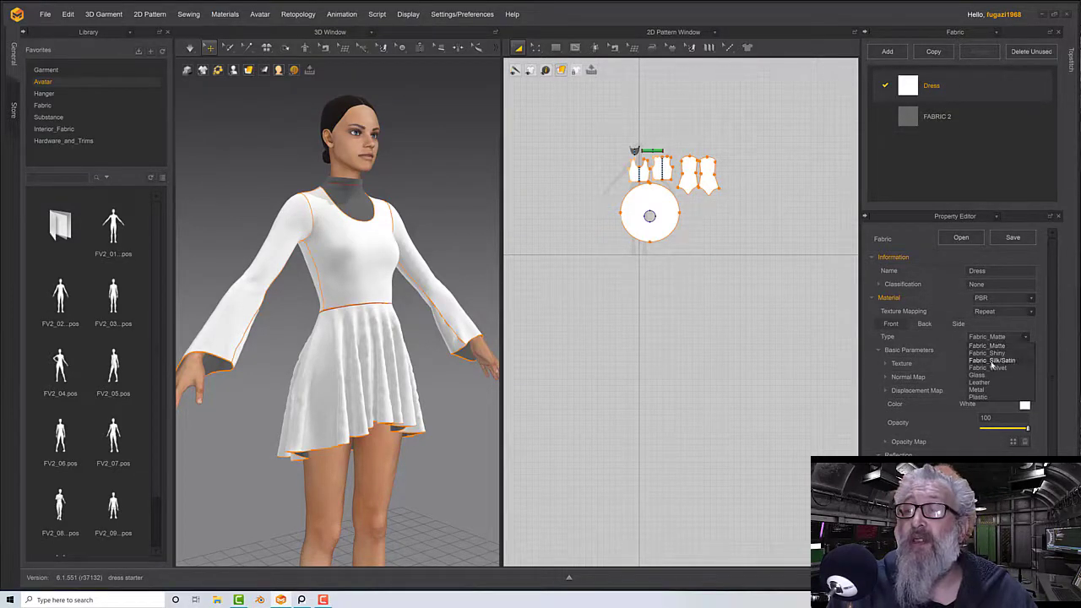
left_click(992, 368)
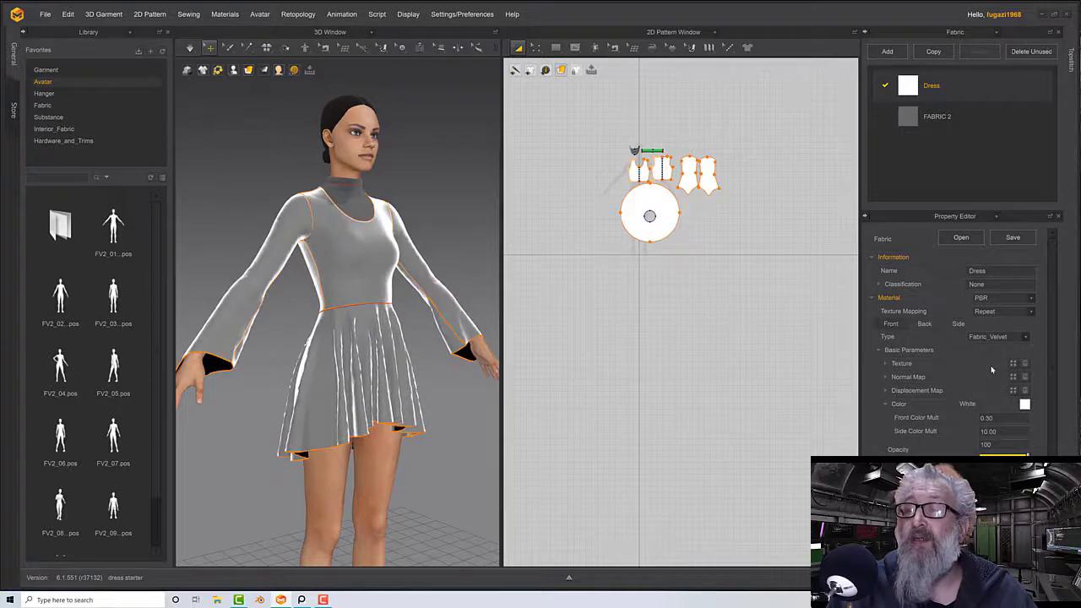
left_click(1025, 404)
left_click_drag(319, 162, 314, 173)
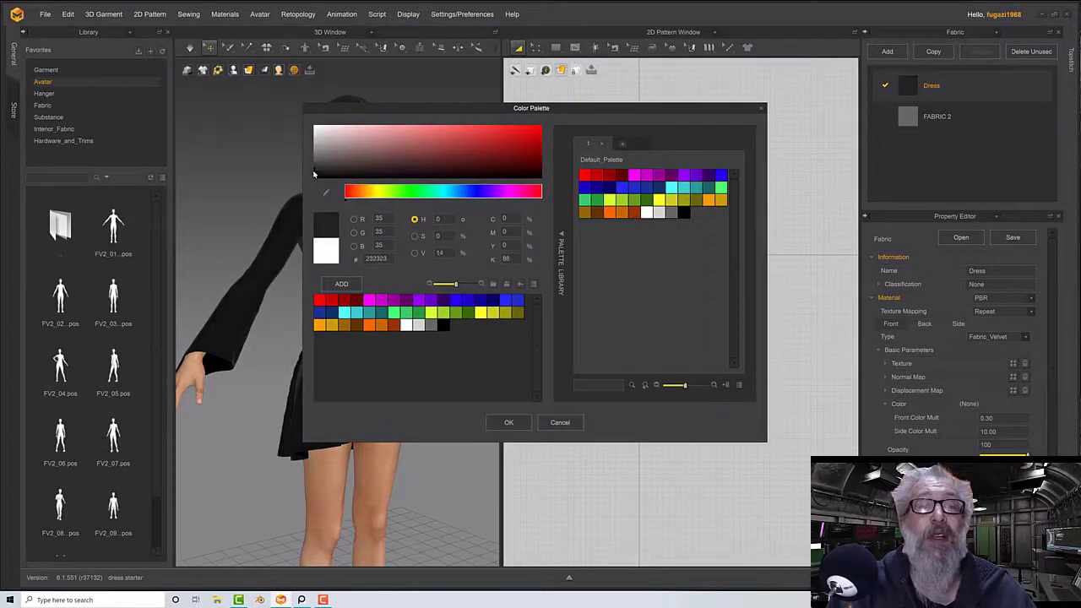
left_click(507, 422)
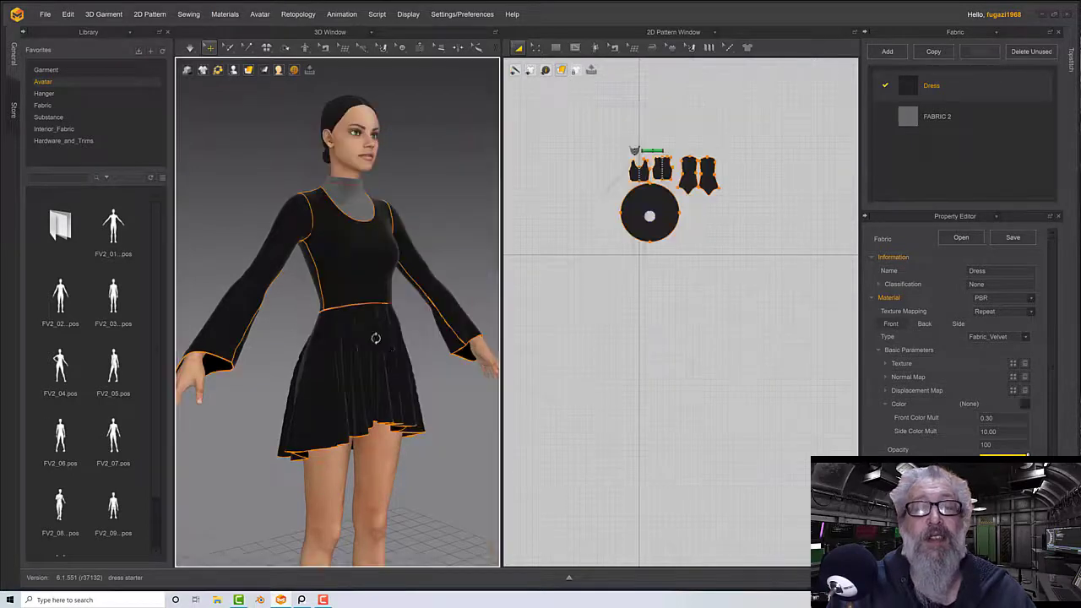
Rename the neck piece's fabric, FABRIC 2, as Collar
right_click_drag(456, 338, 358, 335)
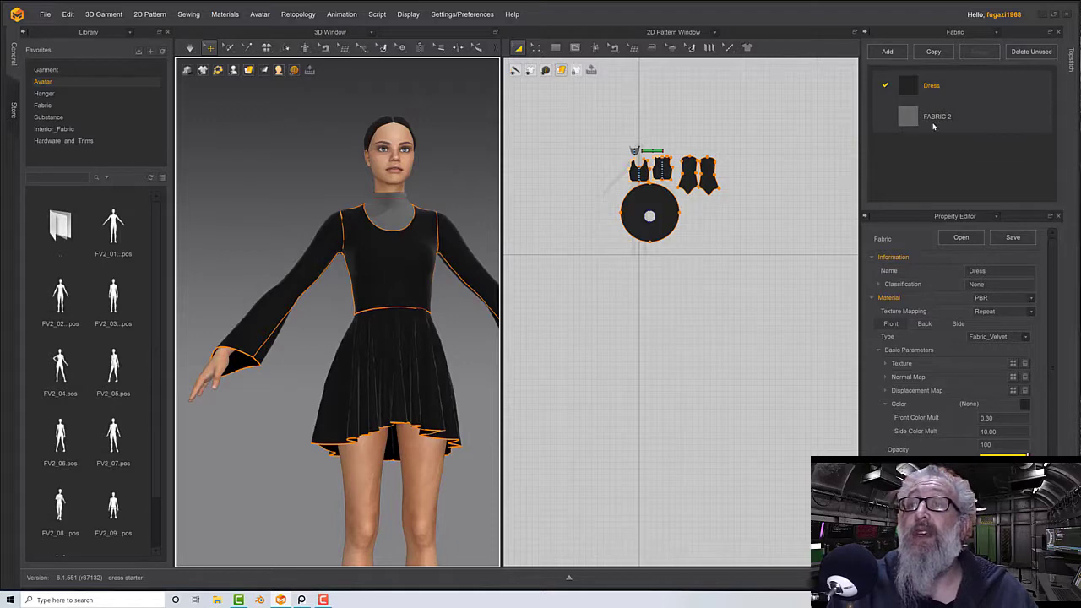
left_click(933, 118)
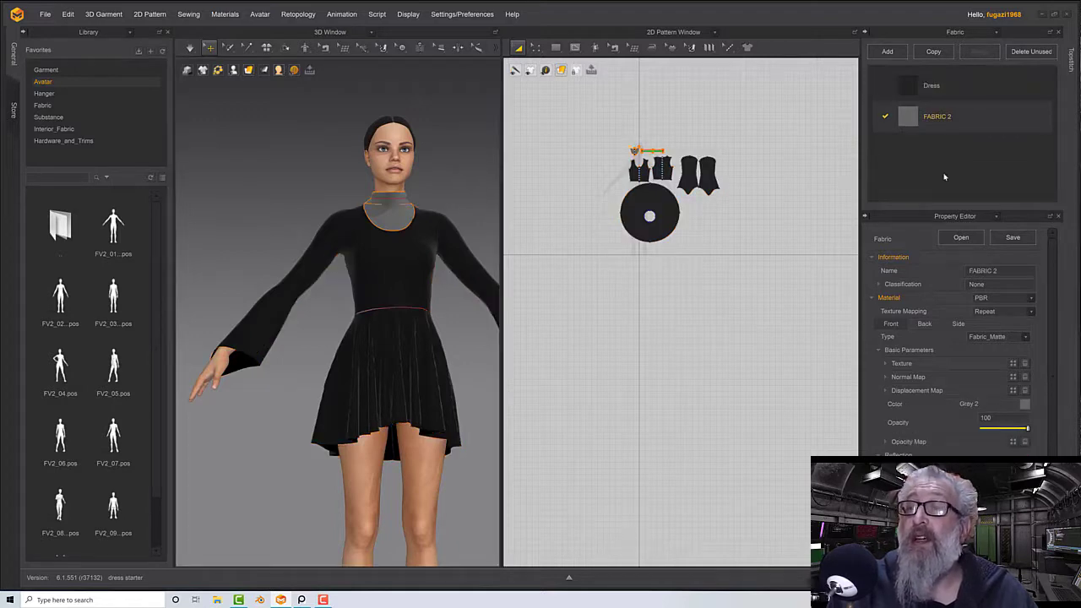
double_click(941, 120)
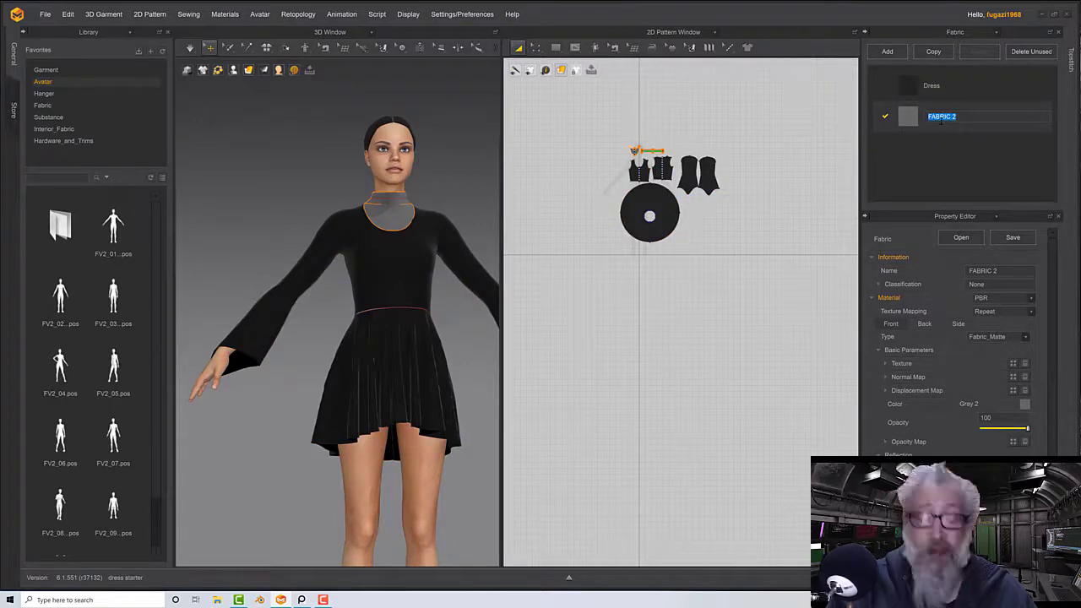
type("Collar")
key("Return")
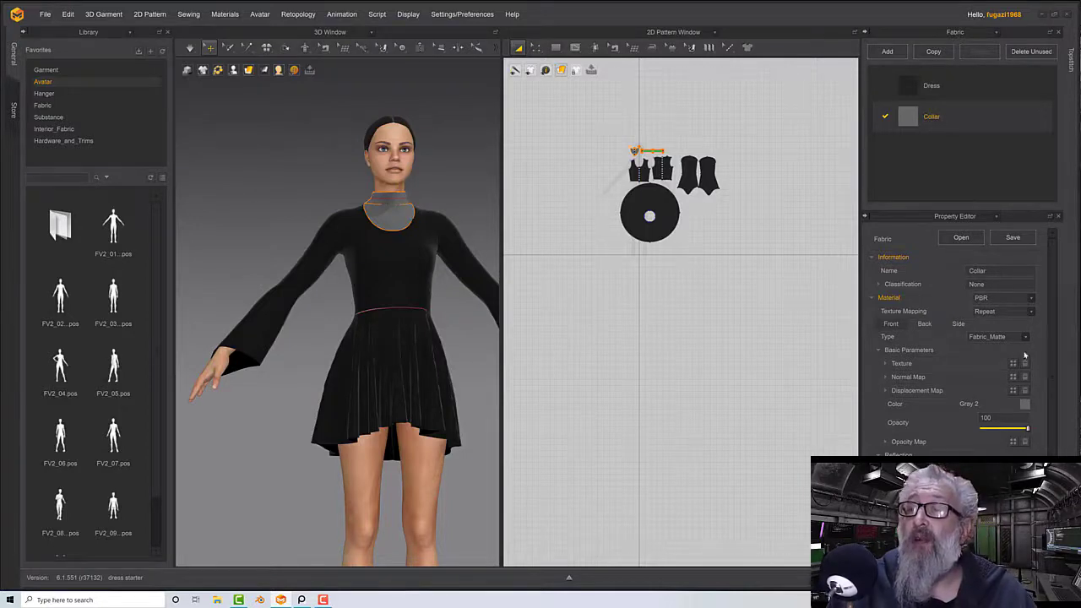
Set the Collar fabric's colour to dark grey (RGB 41, 41, 41) and its opacity to 50, and check it on the avatar
left_click(1026, 405)
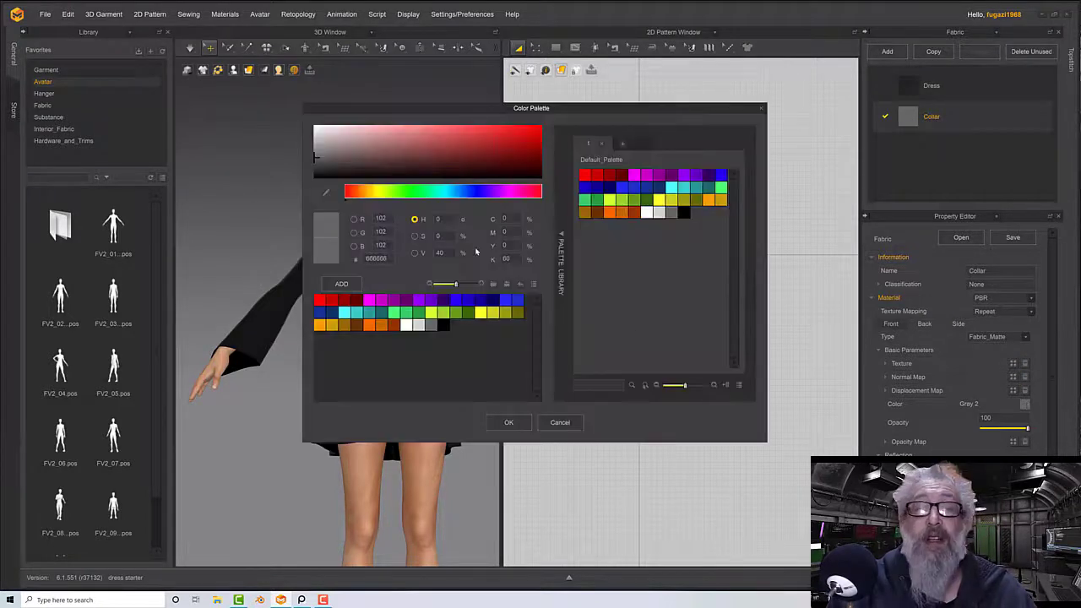
left_click_drag(343, 164, 309, 172)
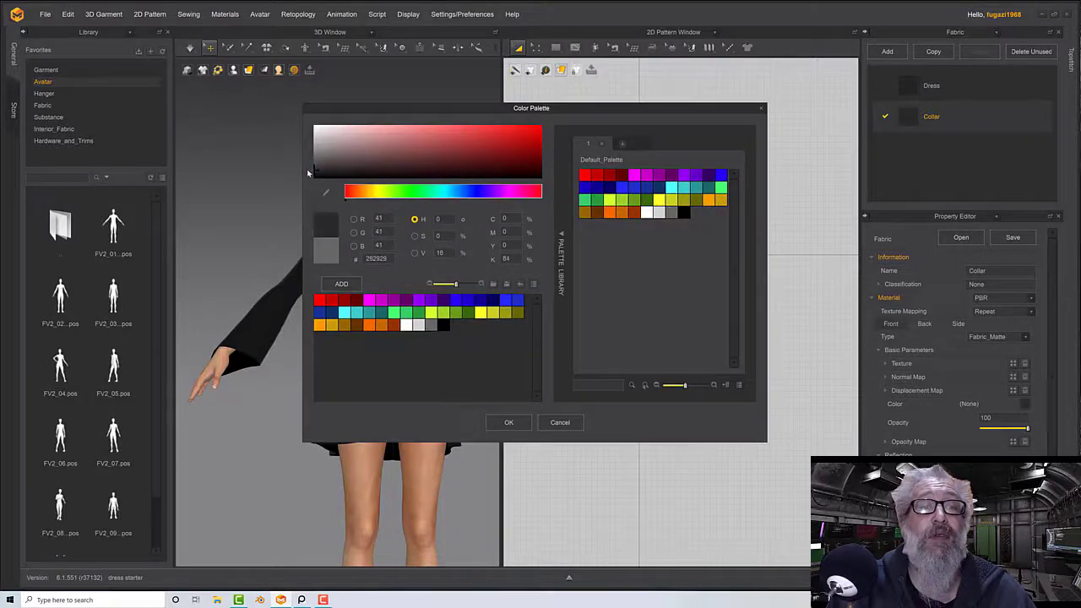
left_click(507, 424)
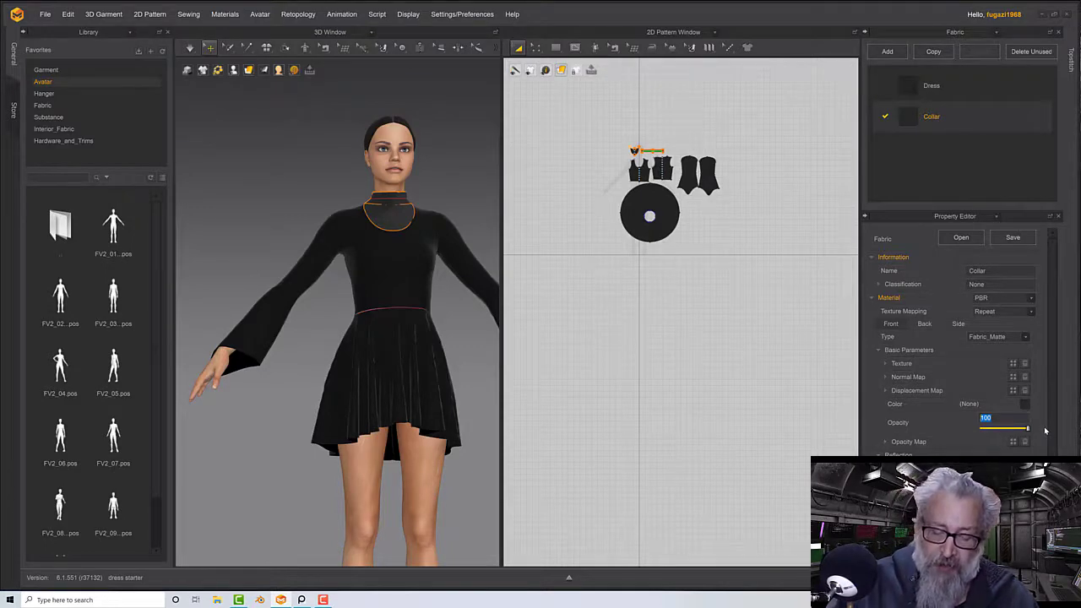
key("Return")
mouse_move(389, 276)
right_mouse_down()
mouse_move(447, 292)
mouse_move(393, 283)
right_mouse_up()
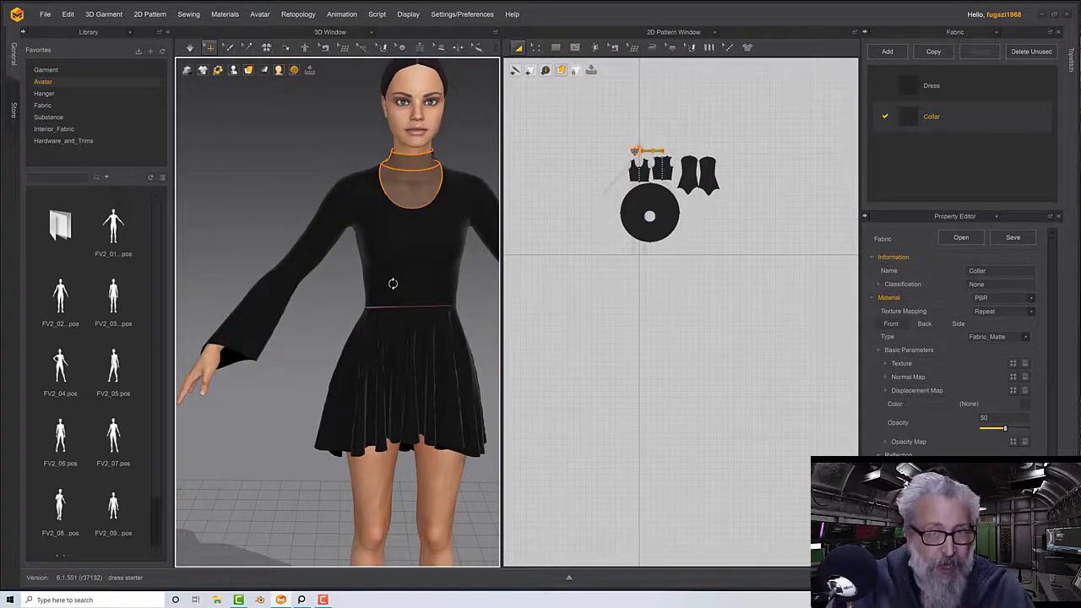
mouse_move(390, 272)
right_mouse_down()
mouse_move(405, 247)
mouse_move(418, 281)
mouse_move(382, 280)
right_mouse_up()
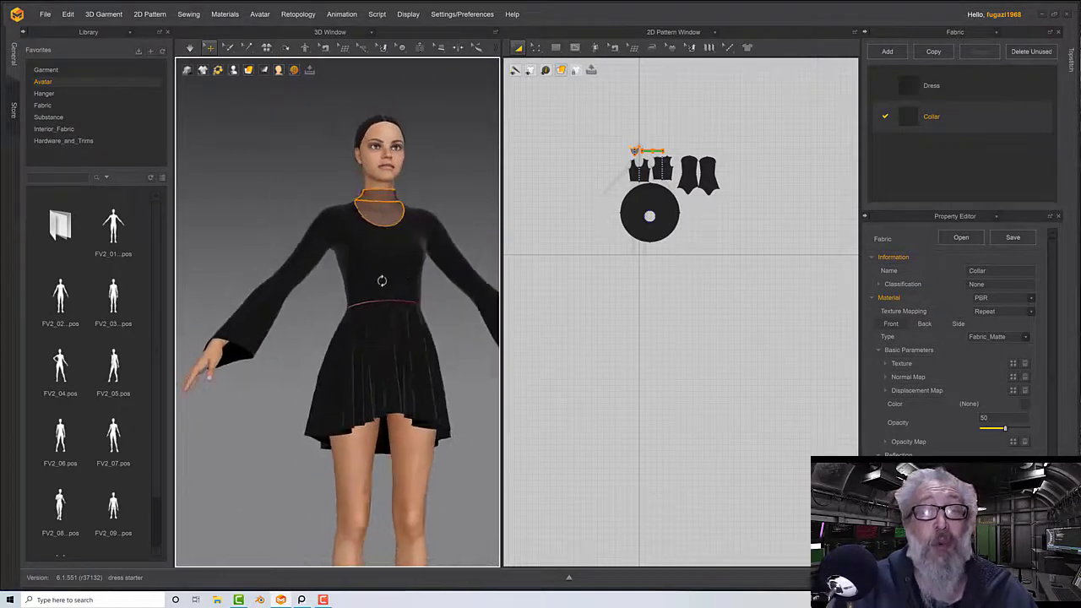
left_click(471, 337)
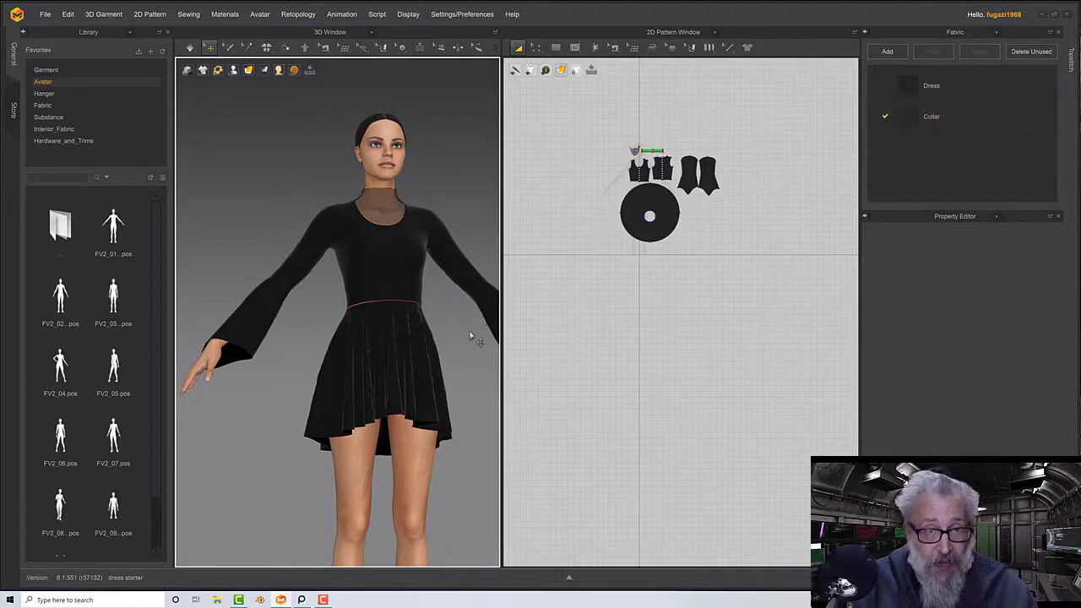
right_click_drag(471, 337, 389, 299)
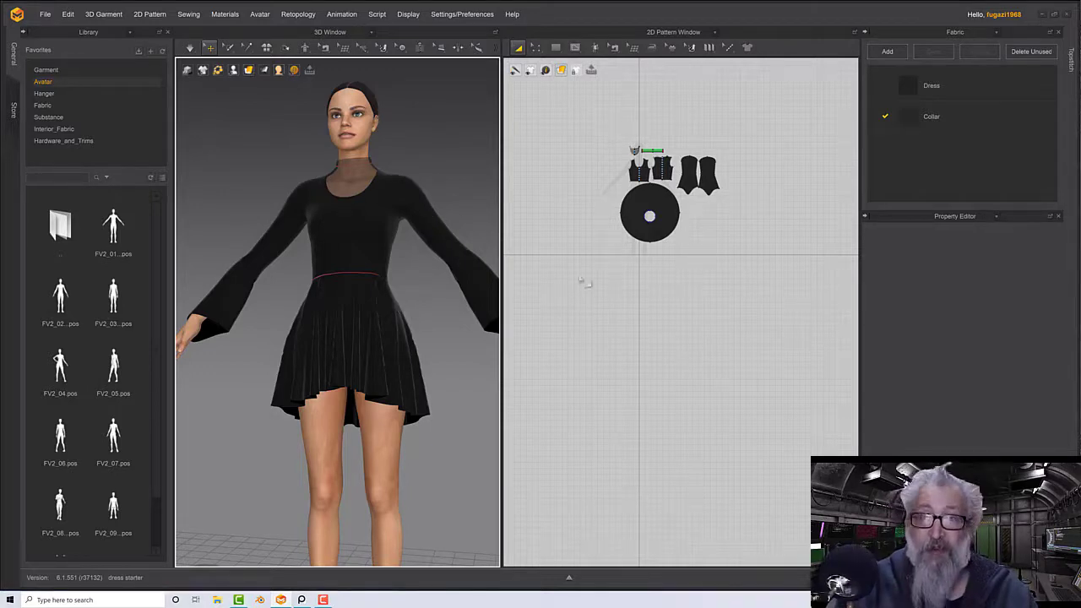
Select the whole outer hem edge of the circular skirt pattern and read its 2D line length
scroll(645, 260, "up", 2)
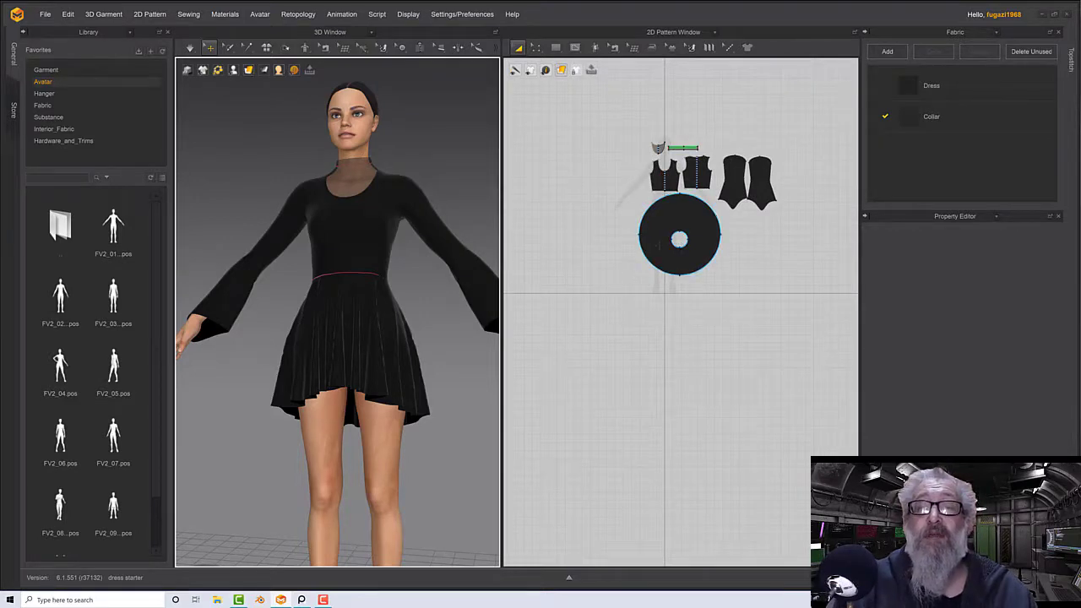
left_click(659, 244)
left_click(538, 48)
left_click(630, 215)
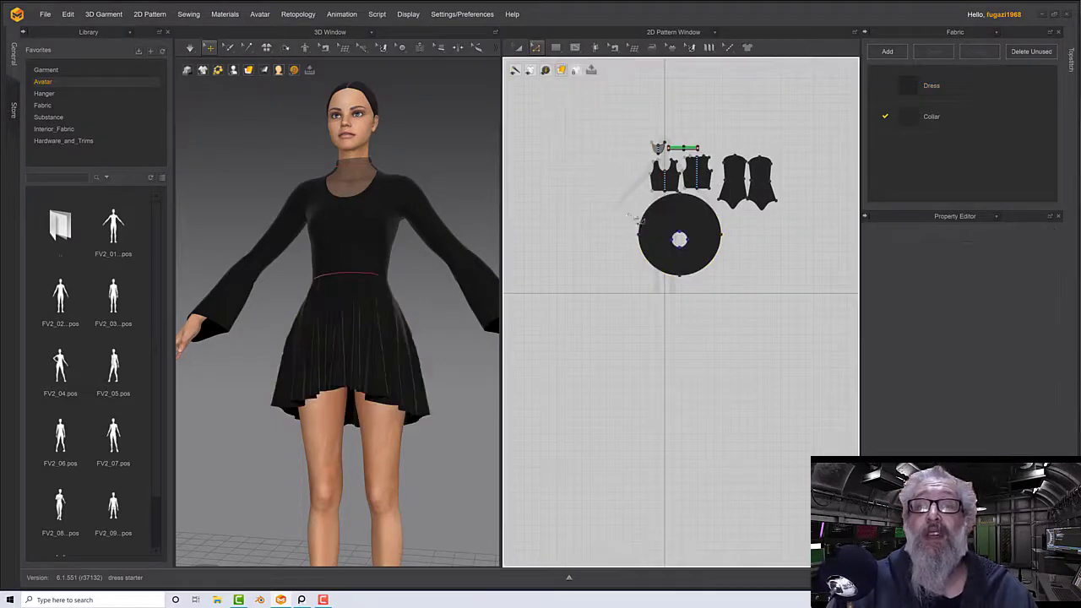
left_click(639, 222)
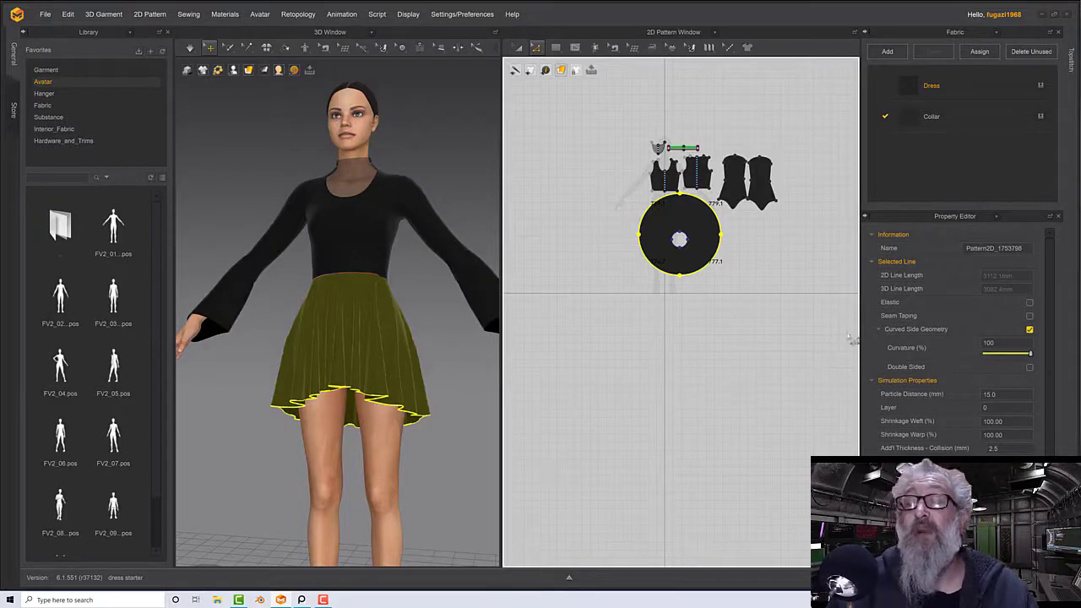
Create a rectangle pattern 3112.1 mm wide and 20 mm high below the skirt pattern as a hem trim strip
left_click(560, 48)
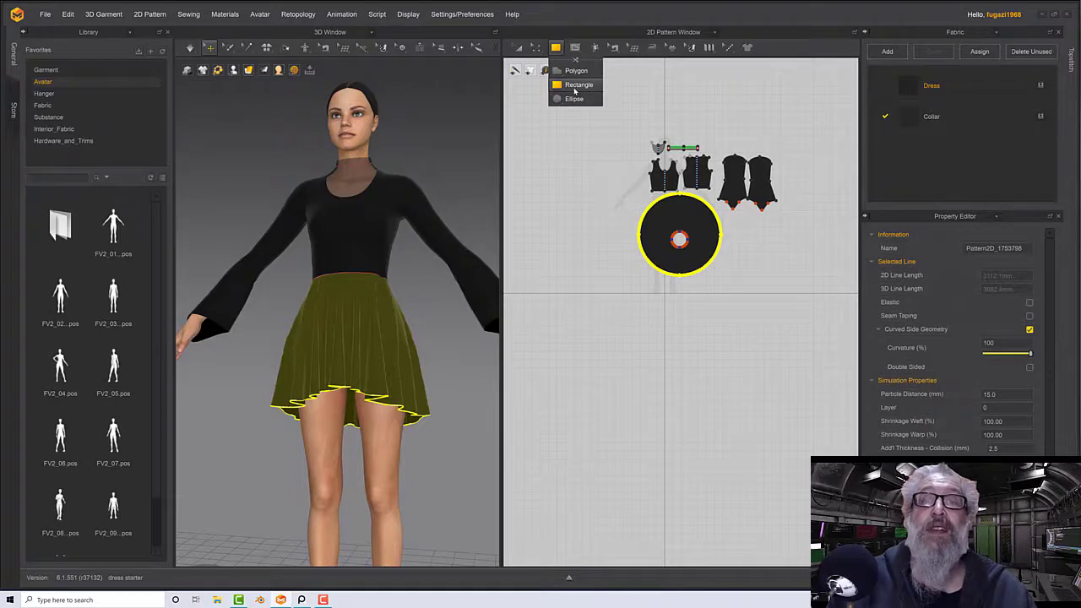
left_click(575, 87)
left_click(637, 358)
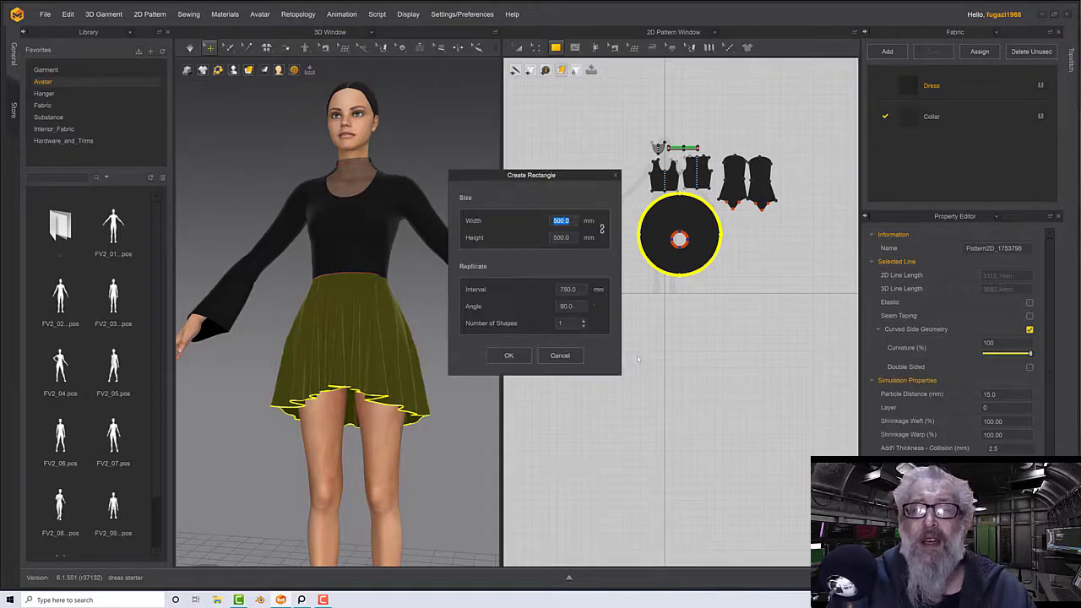
type("3112.1")
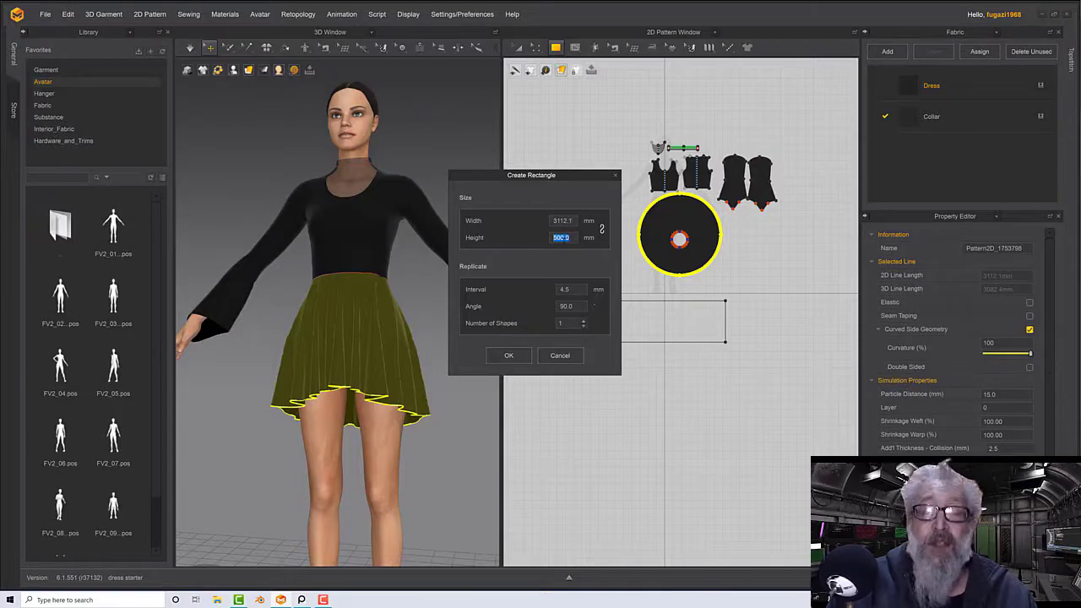
type("20")
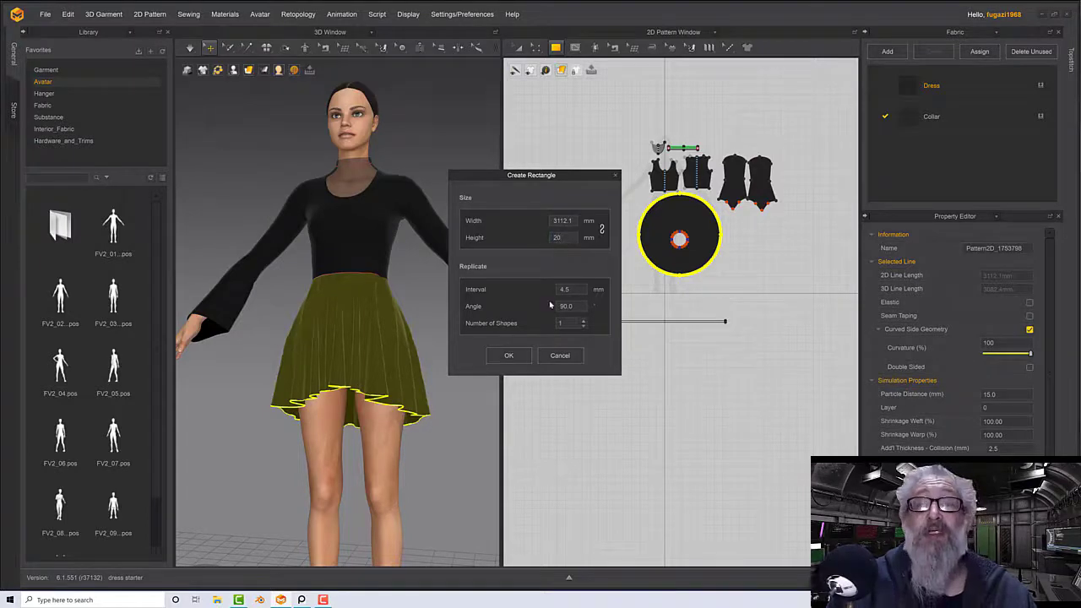
left_click(508, 355)
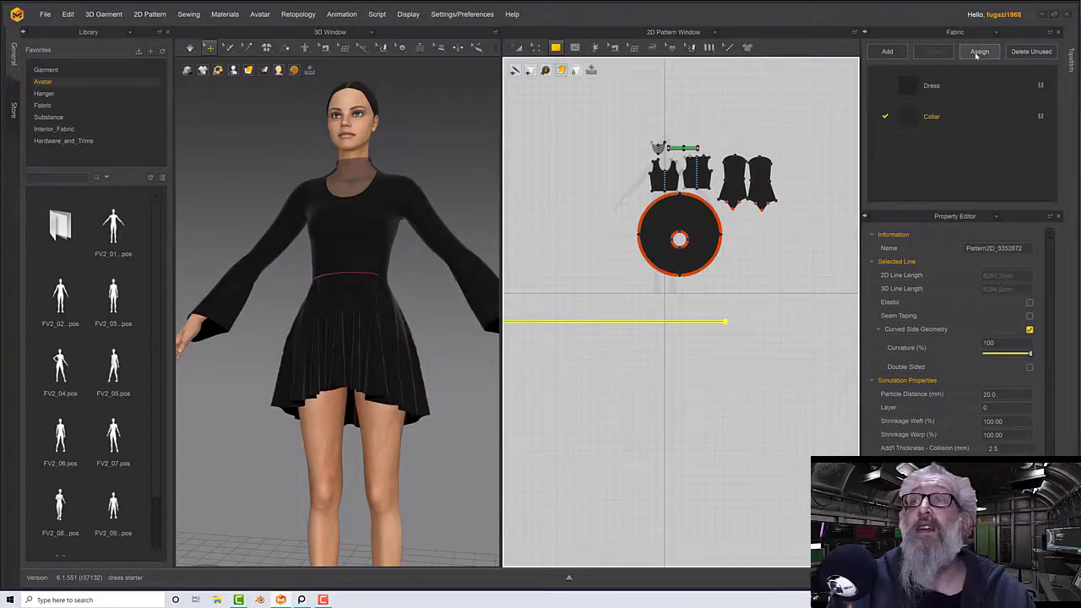
Add a new fabric named Trim, leave its colour white, and apply it to the long thin strip pattern
left_click(887, 52)
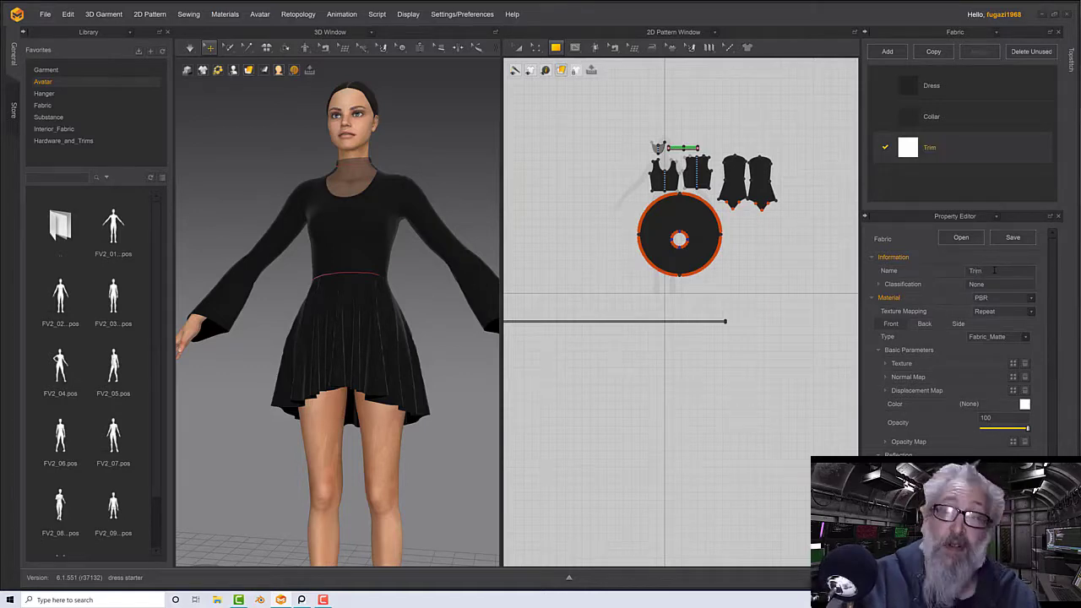
left_click(1025, 407)
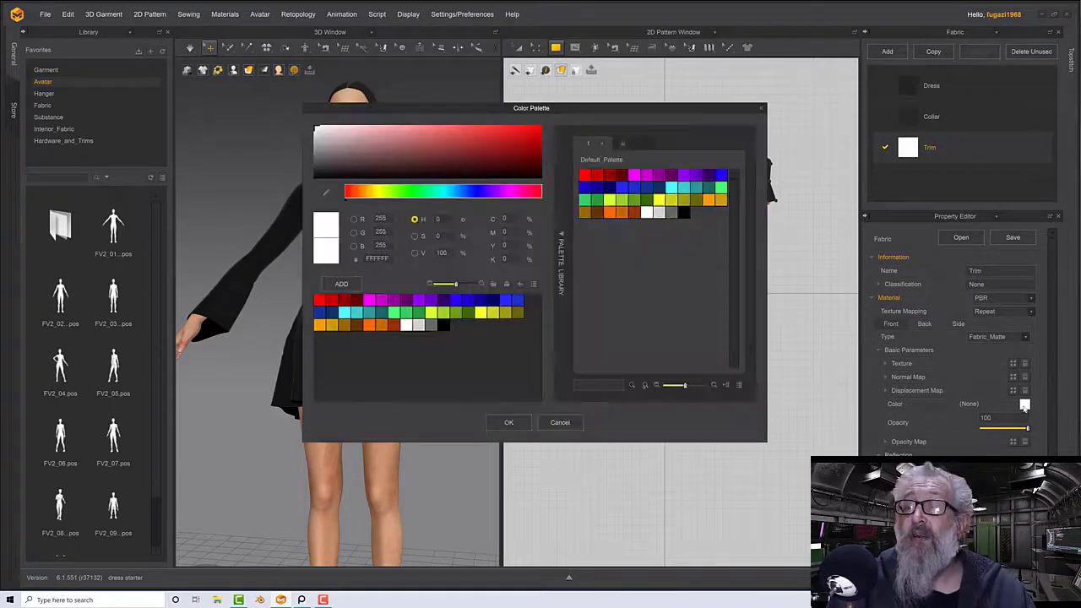
left_click(573, 423)
scroll(463, 457, "down", 3)
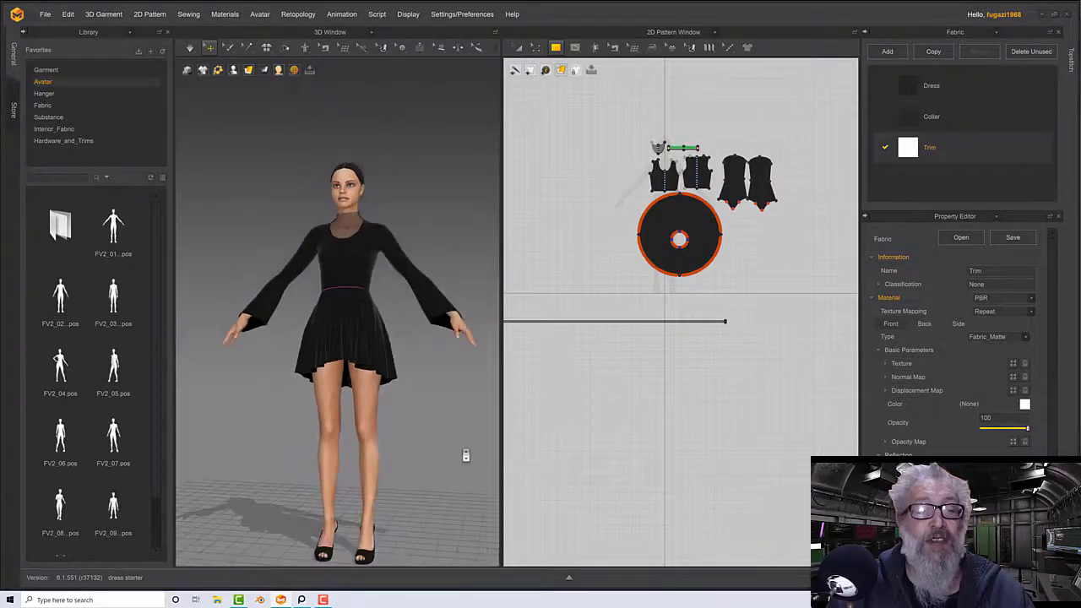
scroll(425, 446, "down", 5)
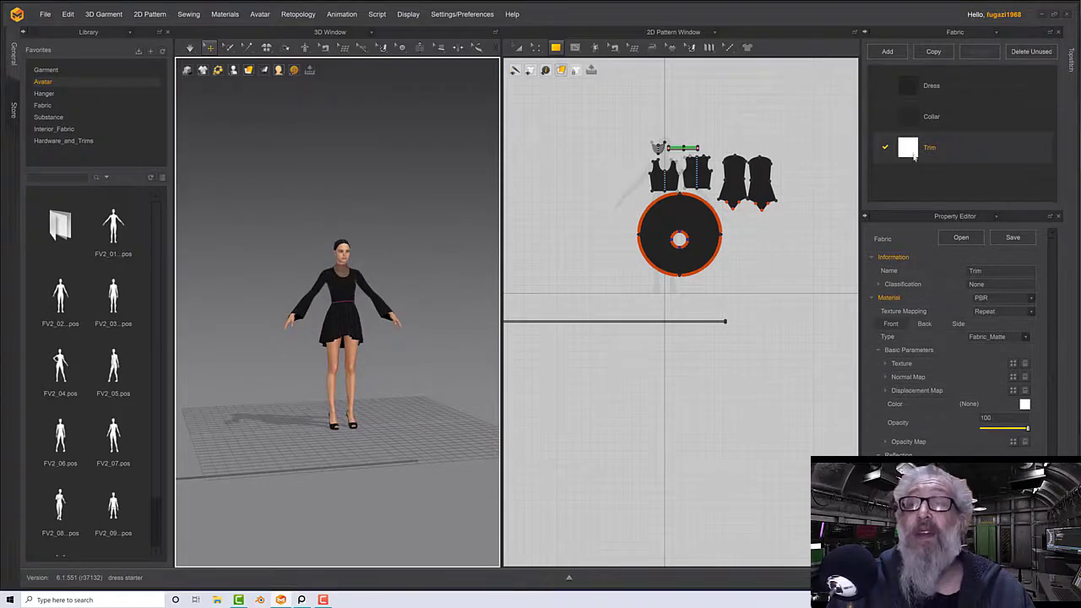
left_click(714, 322)
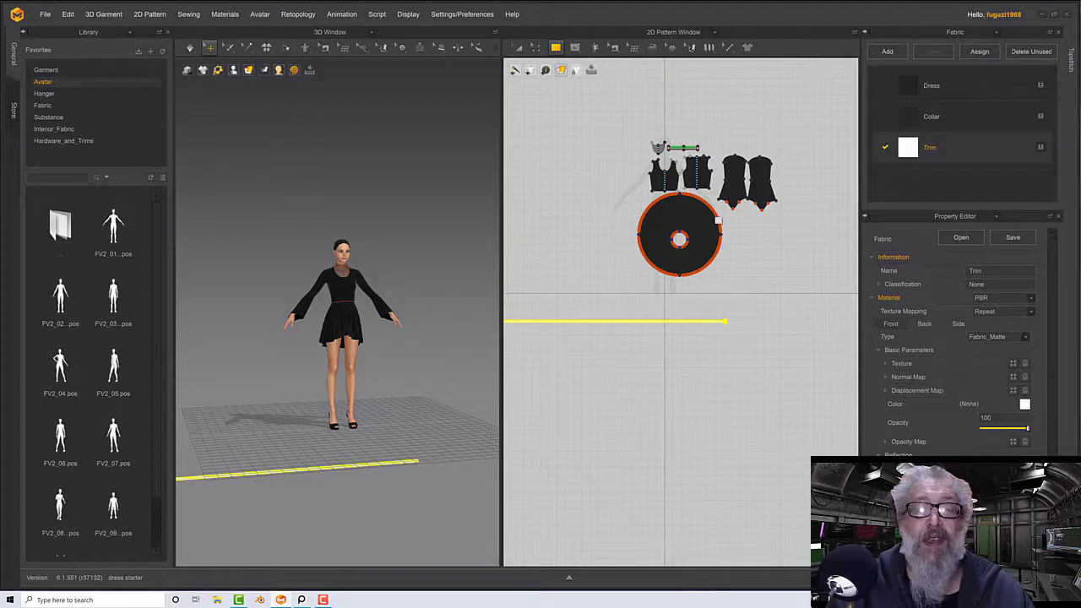
Move the long trim strip in the 2D layout so it lies just below the circular skirt pattern
left_click(535, 47)
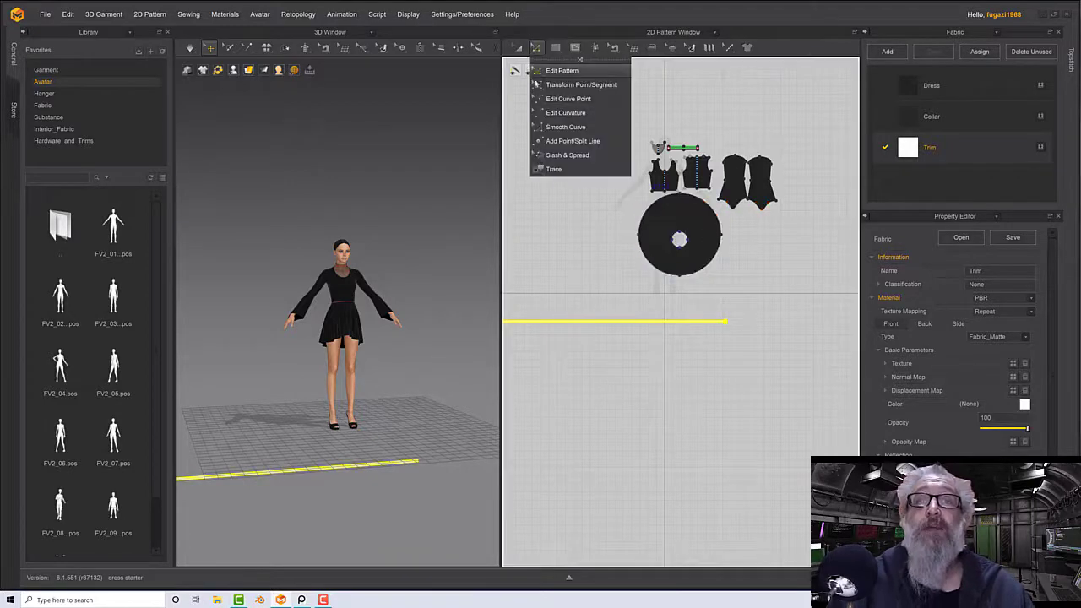
left_click(558, 70)
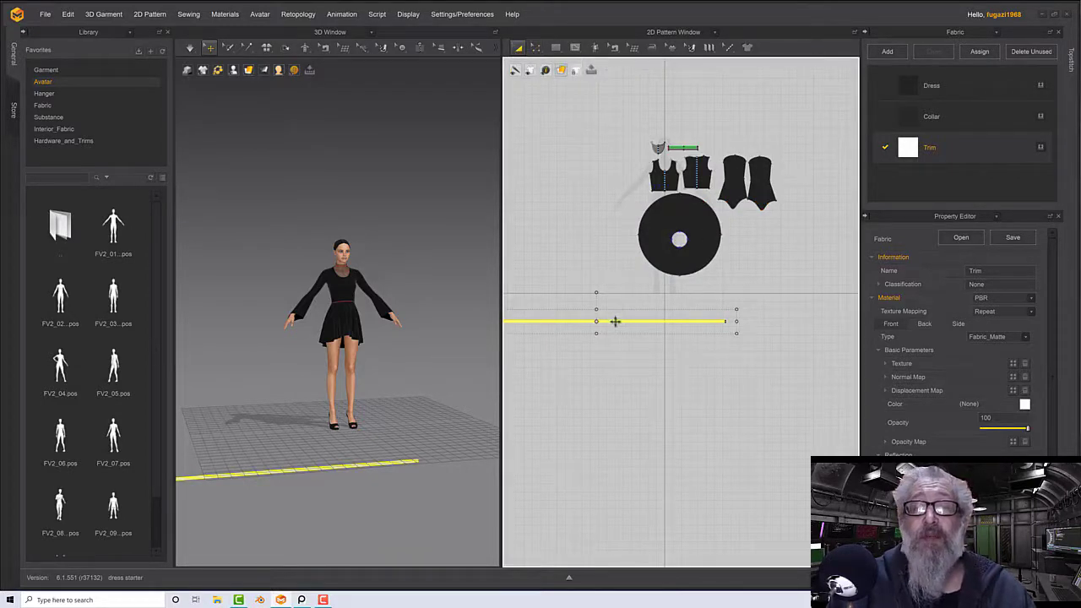
left_click_drag(615, 321, 714, 293)
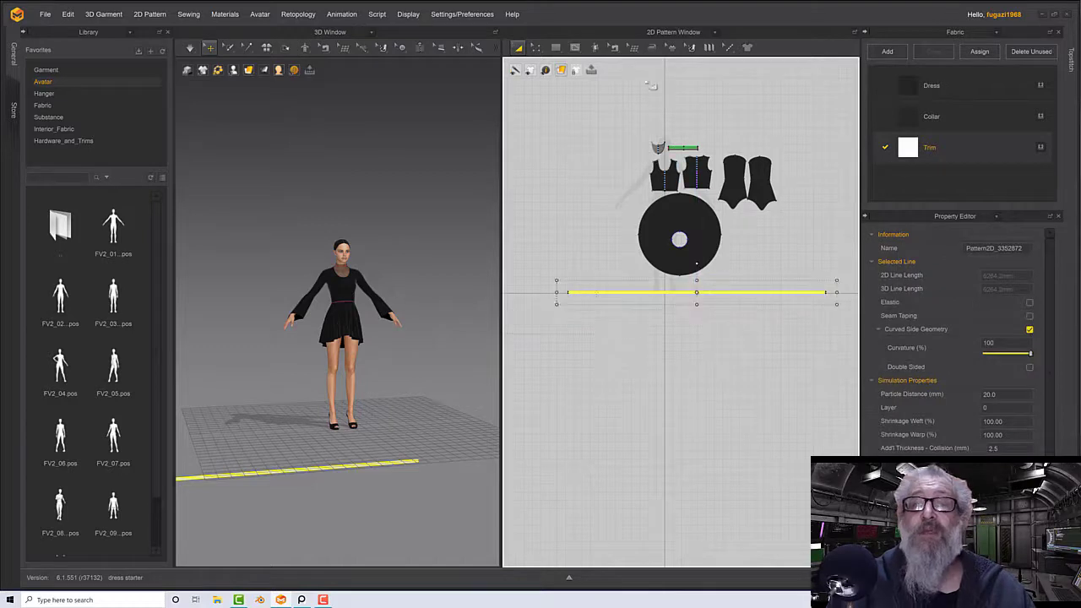
Sew the full outer hem of the circular skirt pattern to the upper long edge of the trim strip with Free Sewing
left_click(614, 49)
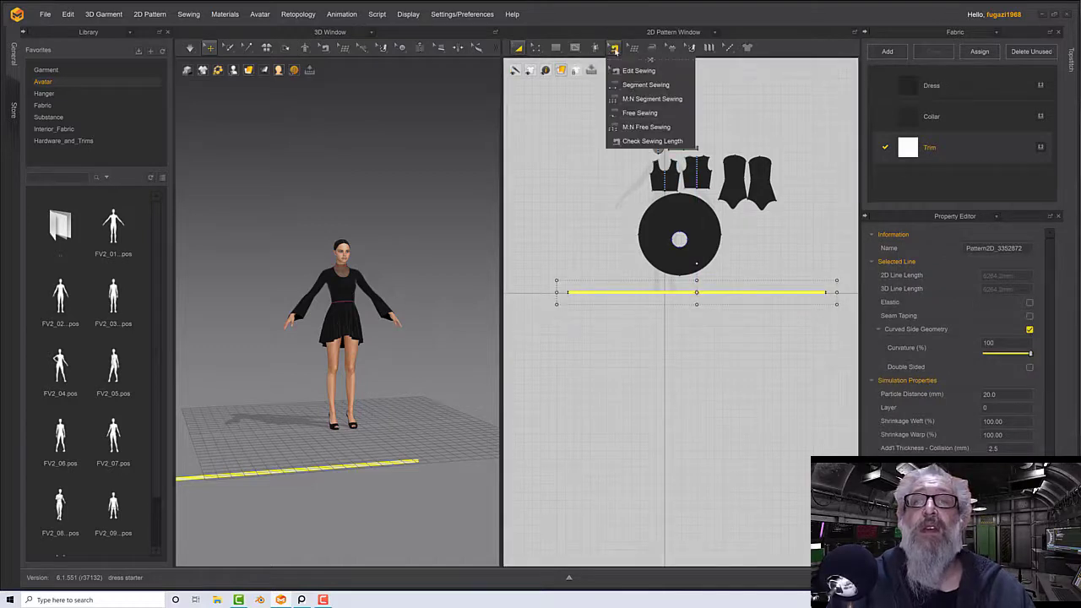
left_click(633, 115)
scroll(647, 248, "down", 3)
scroll(642, 259, "up", 5)
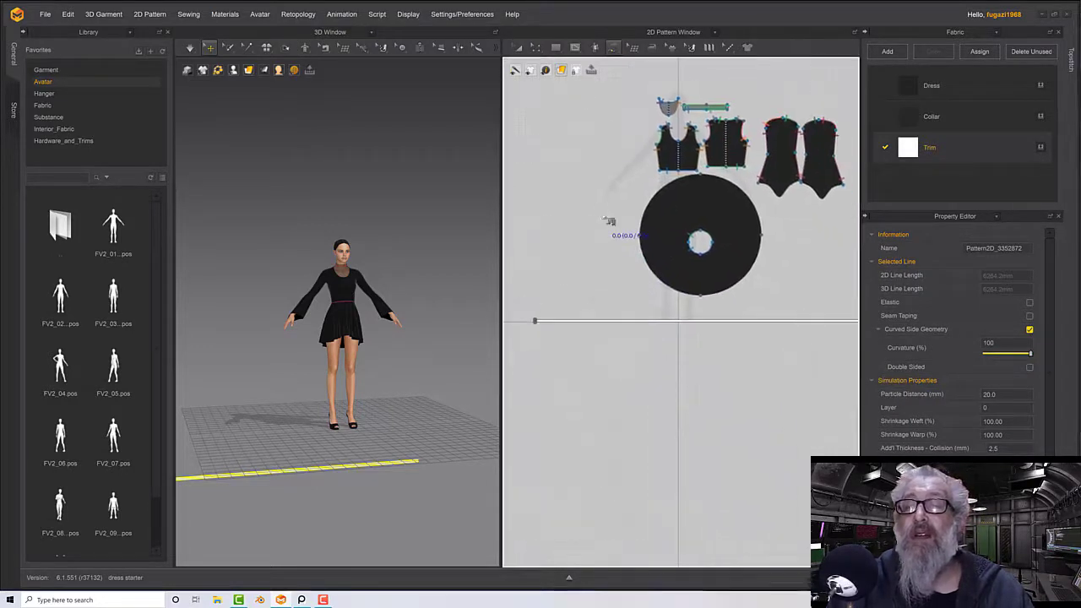
left_click(702, 176)
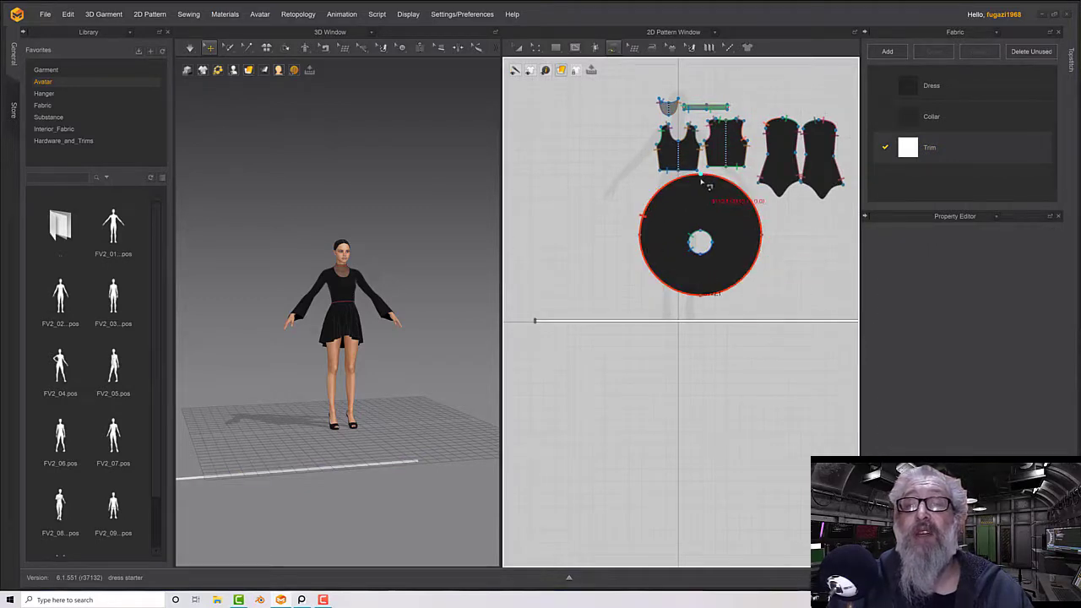
left_click(536, 321)
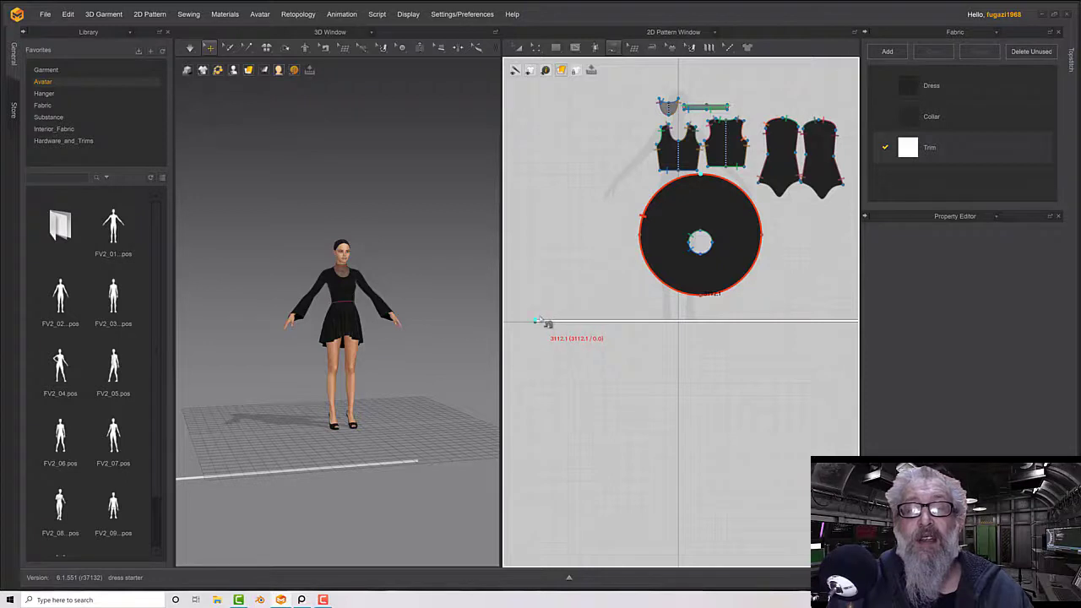
middle_click_drag(589, 283, 481, 268)
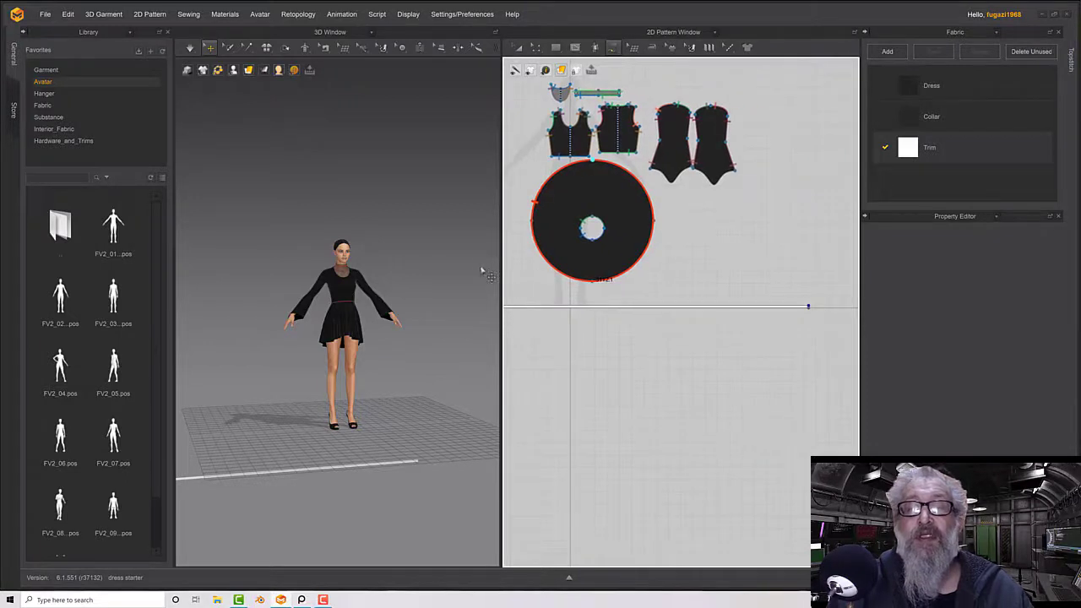
left_click(810, 307)
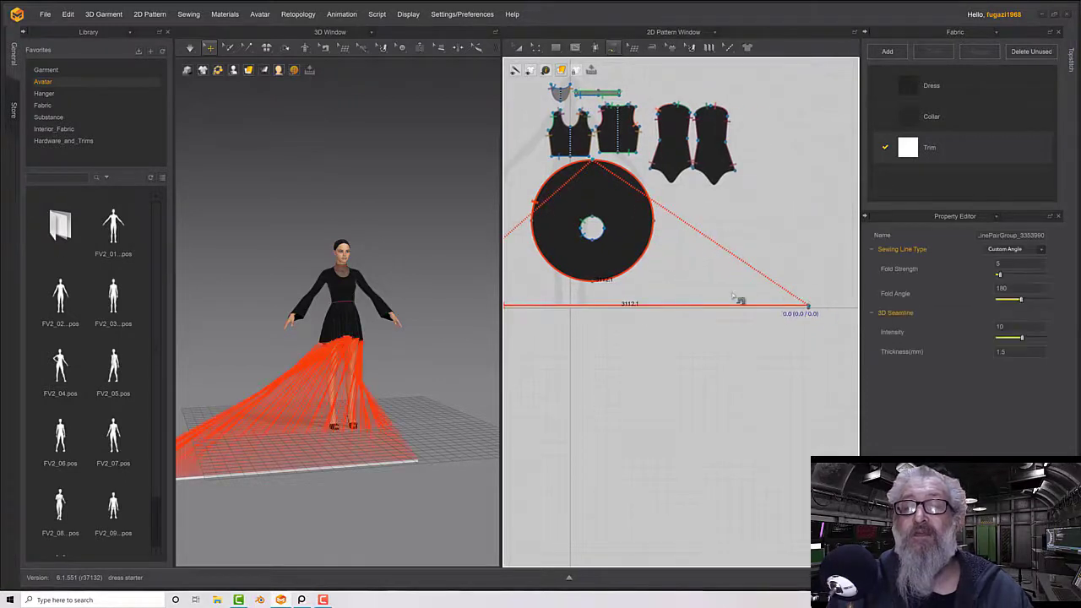
Place the trim strip along the skirt's hem on the avatar using Superimpose (Side)
left_click(517, 47)
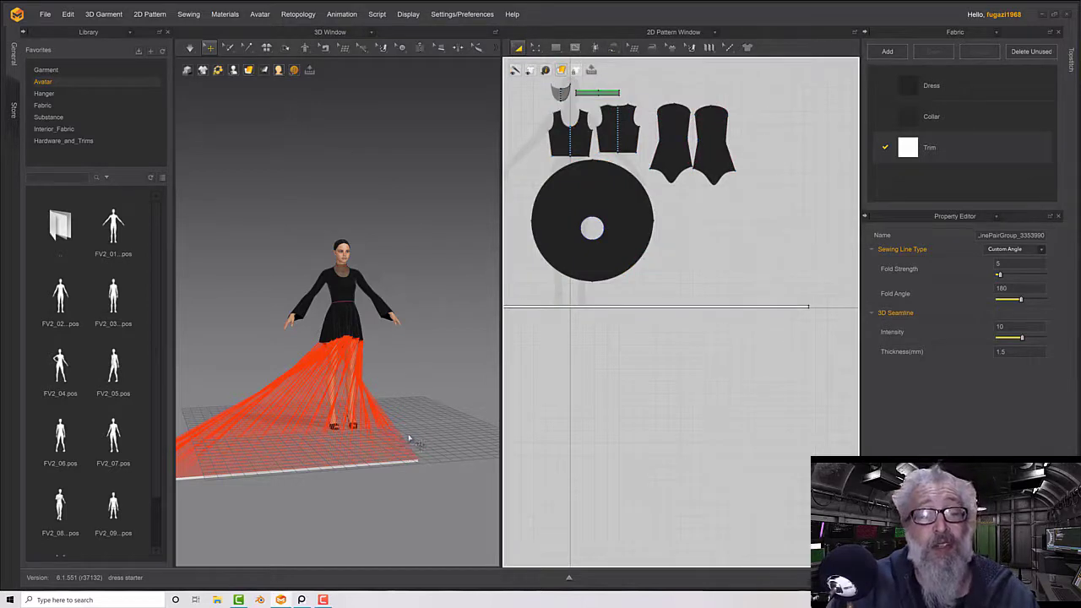
left_click(390, 466)
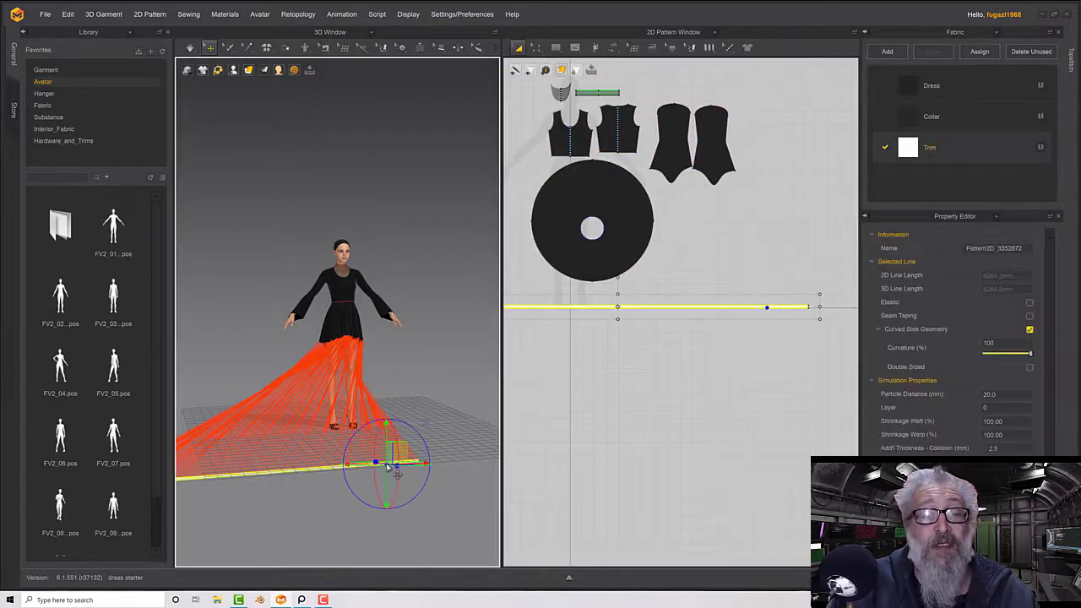
right_click(389, 466)
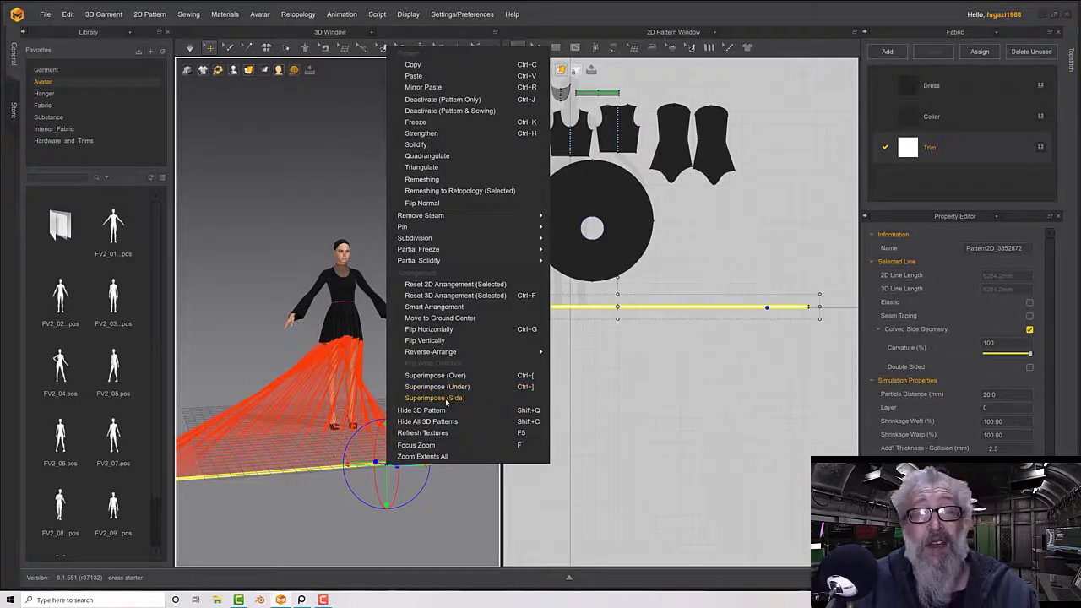
left_click(447, 400)
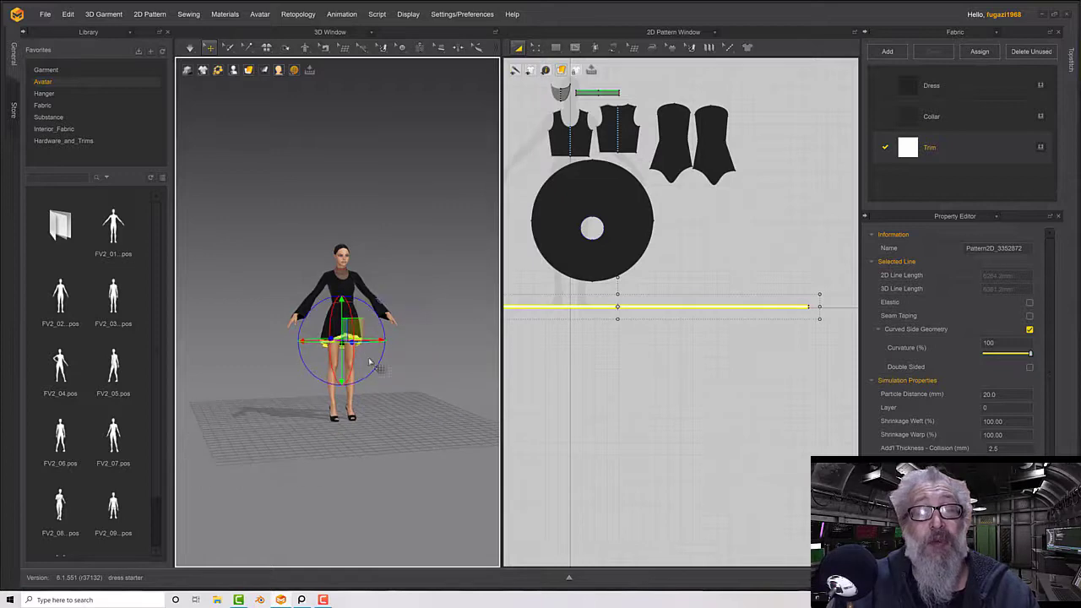
Simulate the dress so the hem trim drapes with the skirt, and inspect it around the avatar
scroll(369, 361, "up", 8)
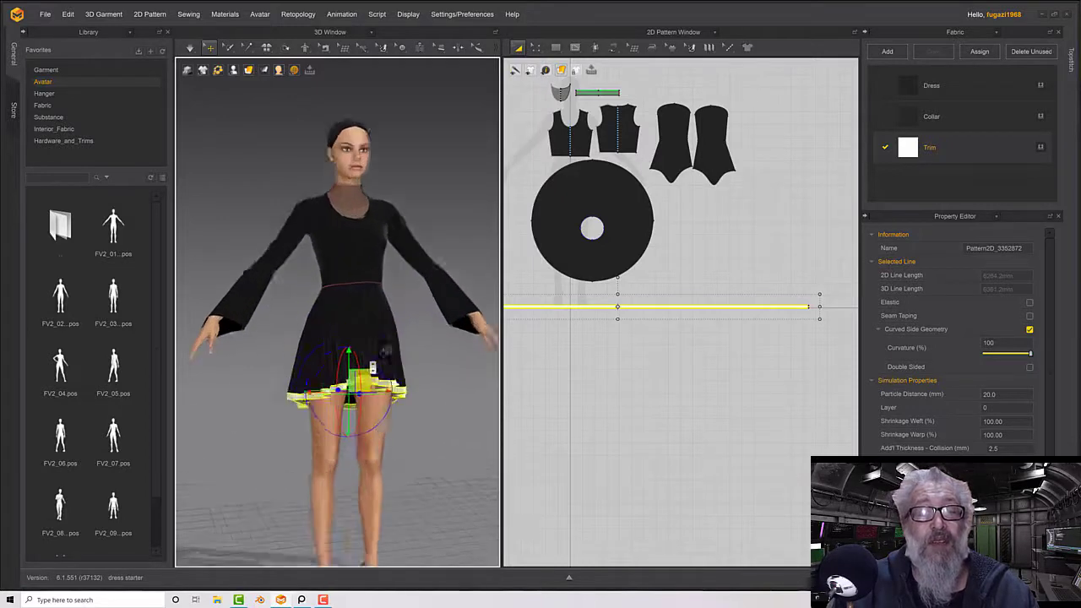
right_click_drag(372, 368, 397, 359)
key("space")
key("space")
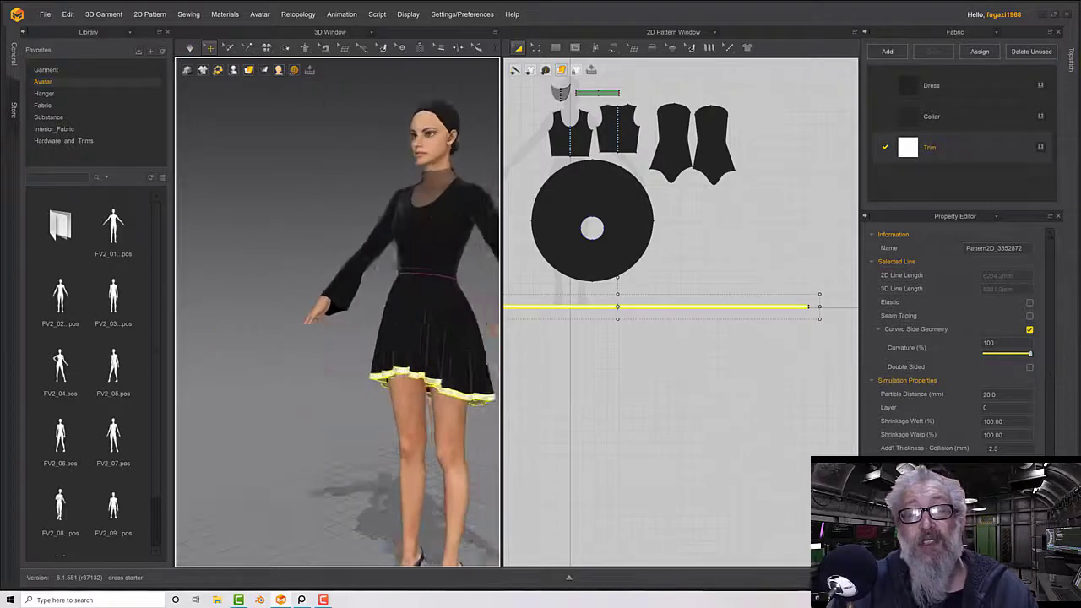
right_click_drag(311, 359, 386, 353)
scroll(400, 372, "down", 2)
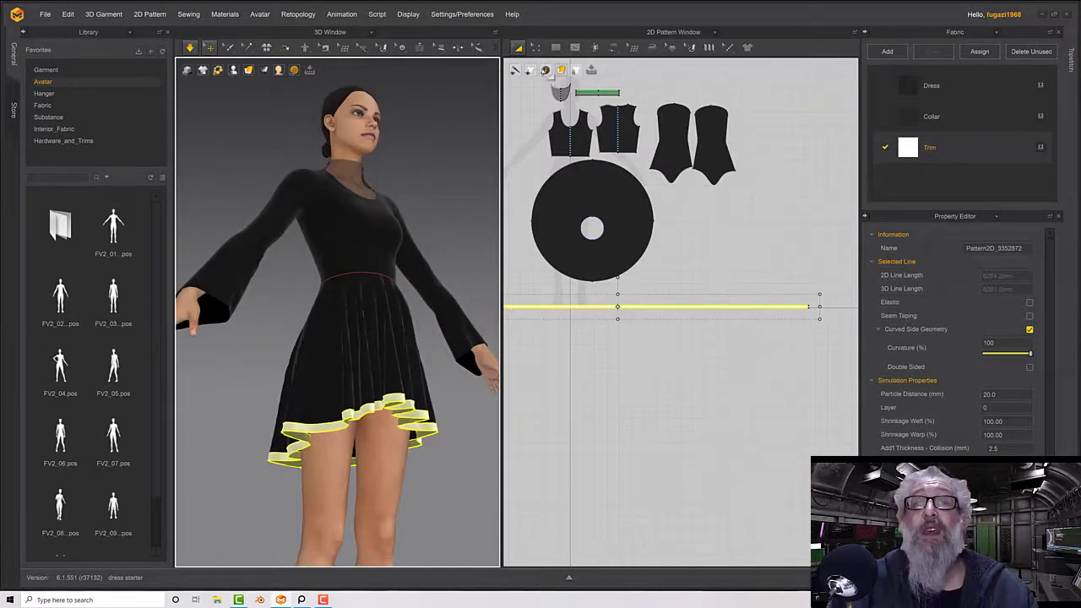
Scale the hem trim strip down to less than half its height while keeping its length
left_click(536, 47)
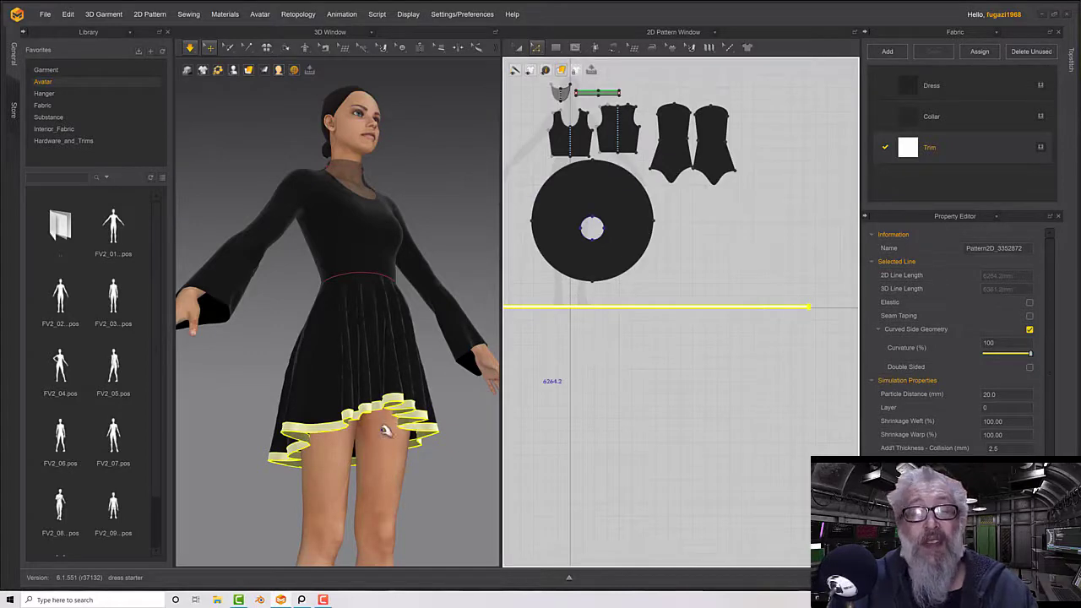
scroll(392, 431, "up", 5)
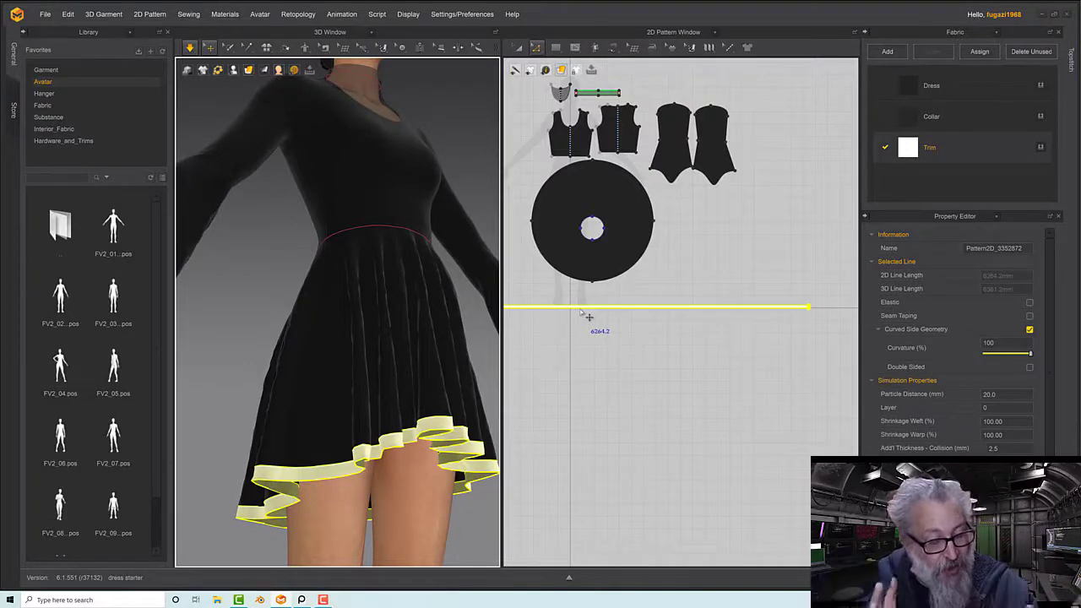
scroll(616, 307, "up", 5)
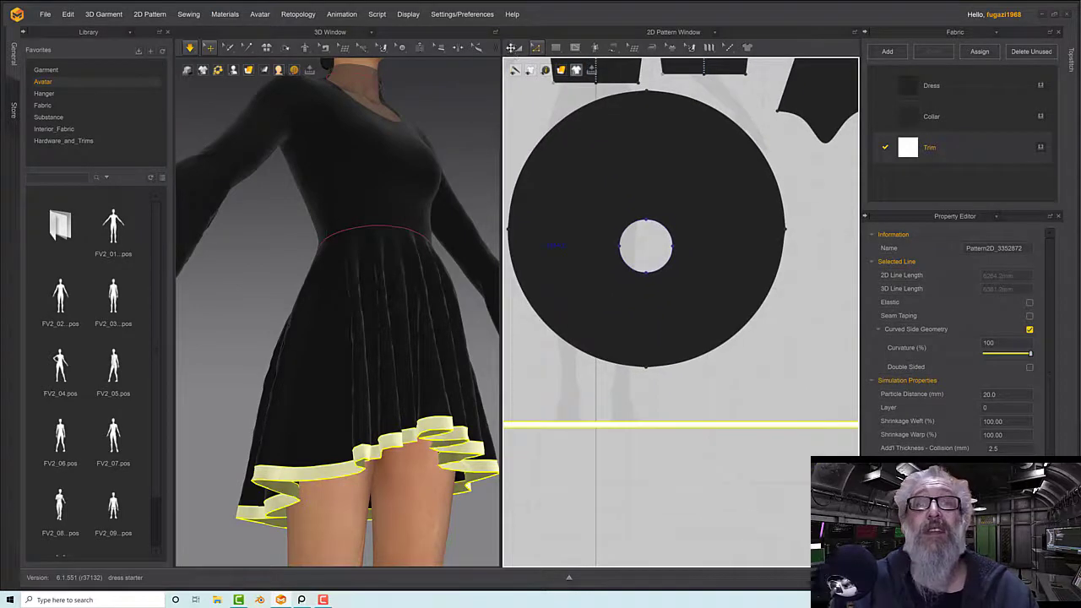
left_click(518, 48)
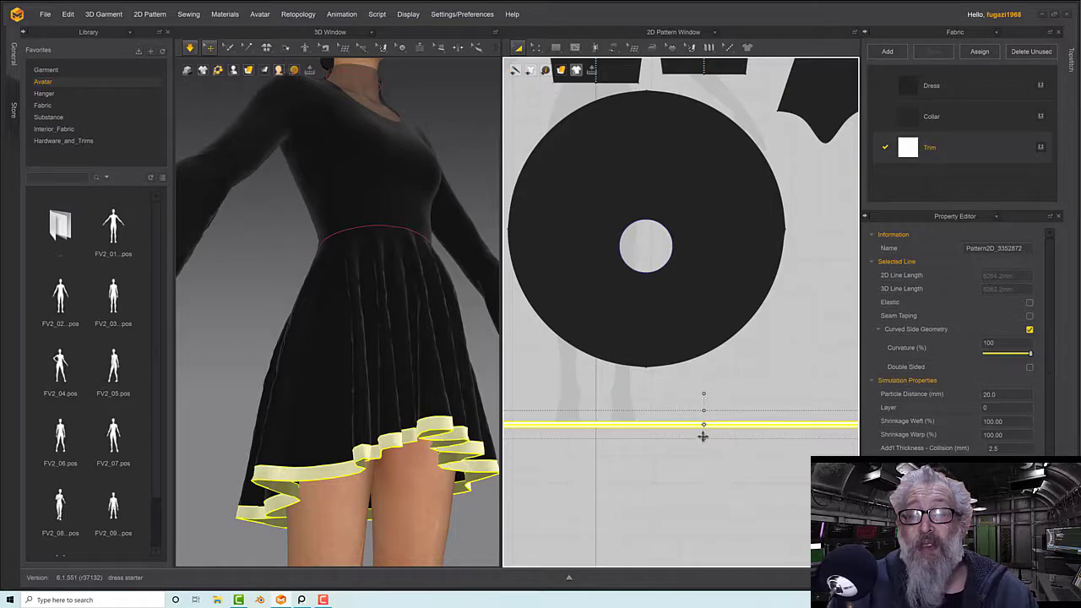
key("ctrl+z")
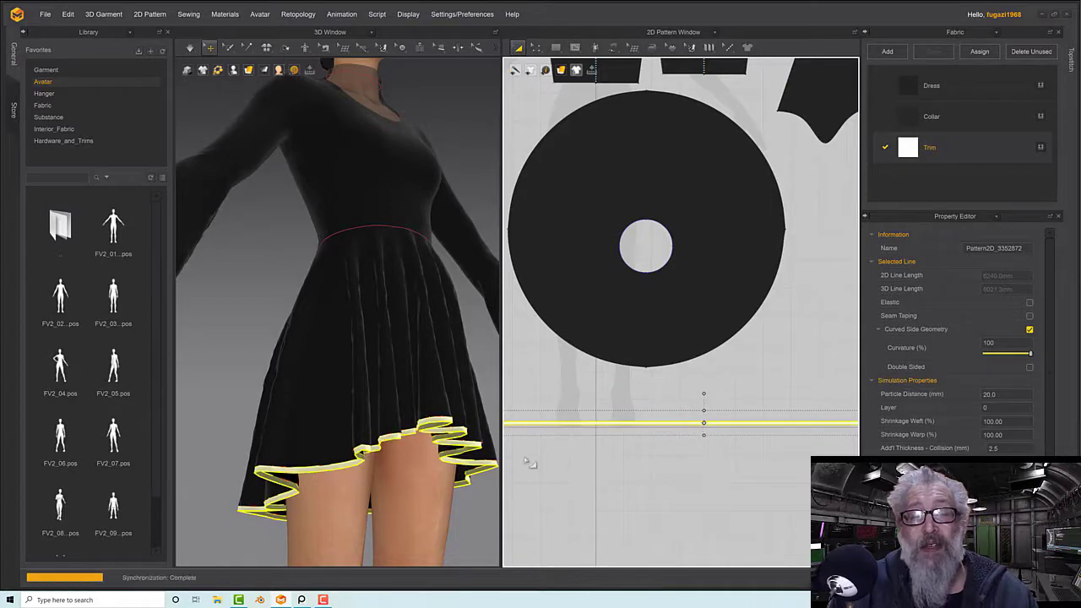
Simulate the garment again with the narrowed hem trim and check how it drapes from the front
scroll(427, 448, "up", 3)
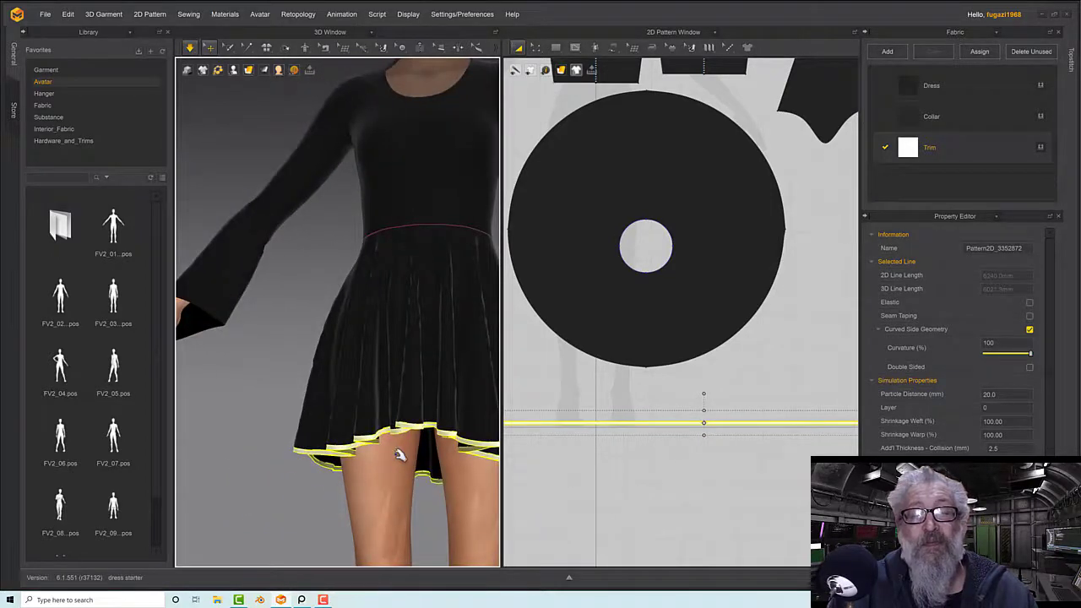
scroll(395, 459, "down", 4)
key("space")
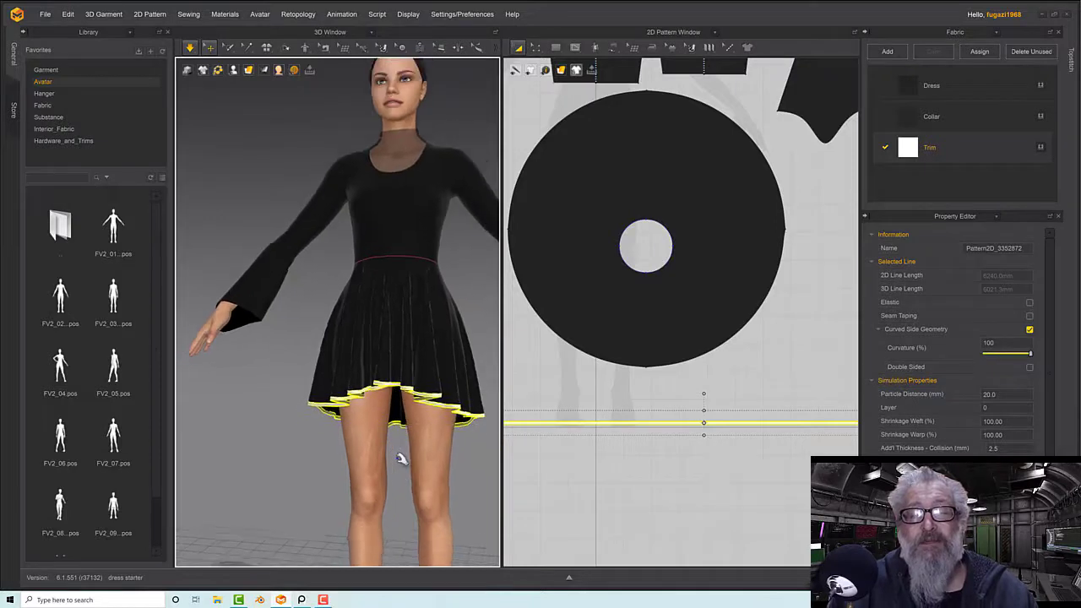
mouse_move(398, 456)
right_mouse_down()
mouse_move(372, 458)
mouse_move(465, 443)
mouse_move(413, 450)
mouse_move(413, 460)
right_mouse_up()
key("space")
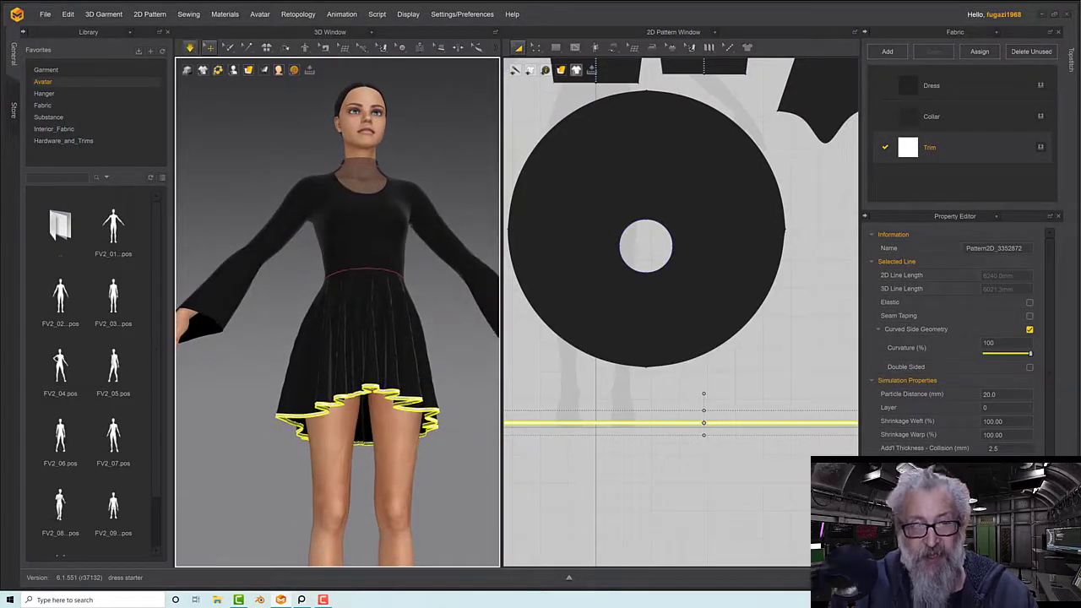
Offset the curved cuff edges of both sleeve patterns as internal lines with 5 mm distance, 1 offset and Extend enabled
middle_click_drag(666, 264, 543, 431)
right_click_drag(583, 559, 574, 557)
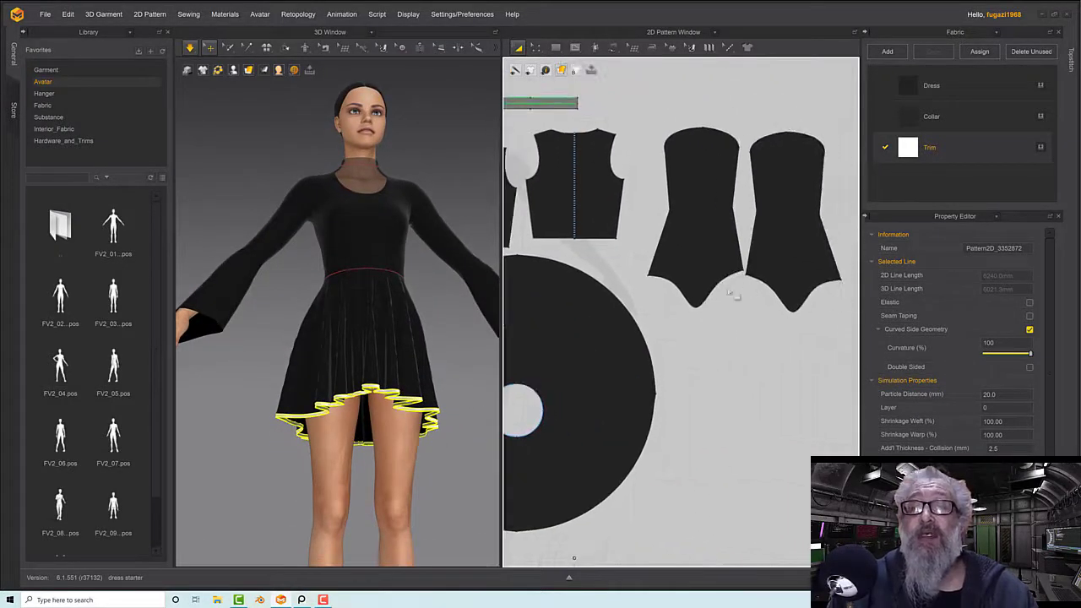
left_click(535, 49)
left_click(536, 49)
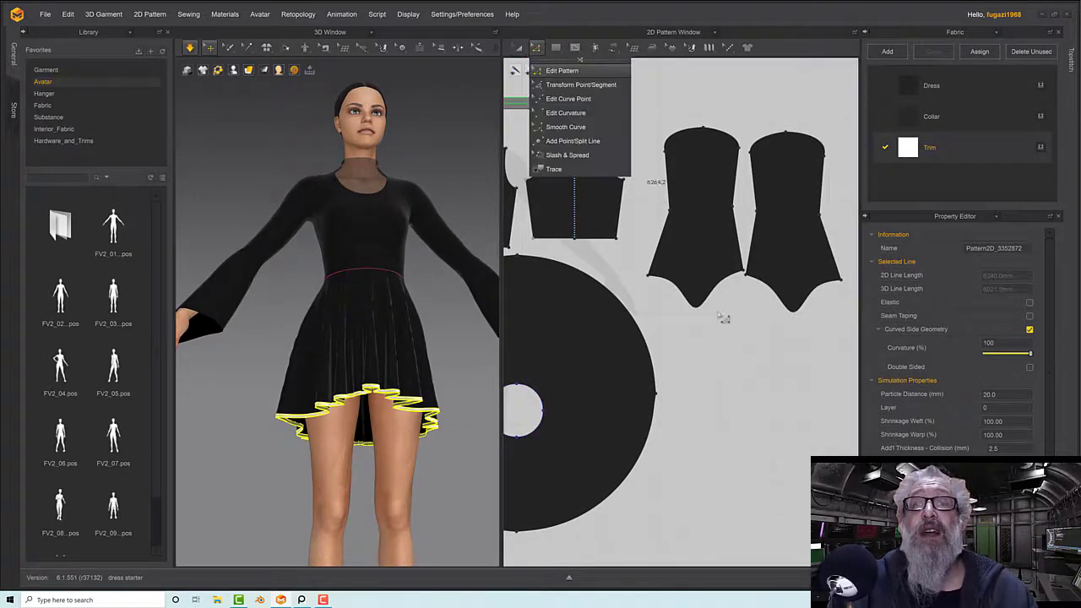
left_click(583, 71)
left_click(710, 304)
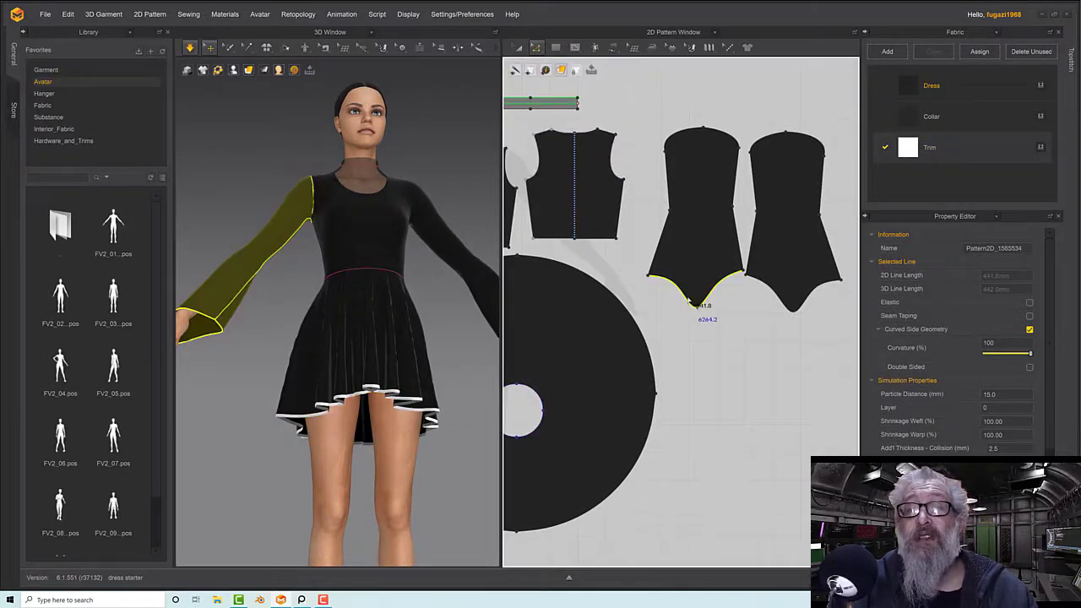
left_click(767, 290, "shift")
right_click(775, 290)
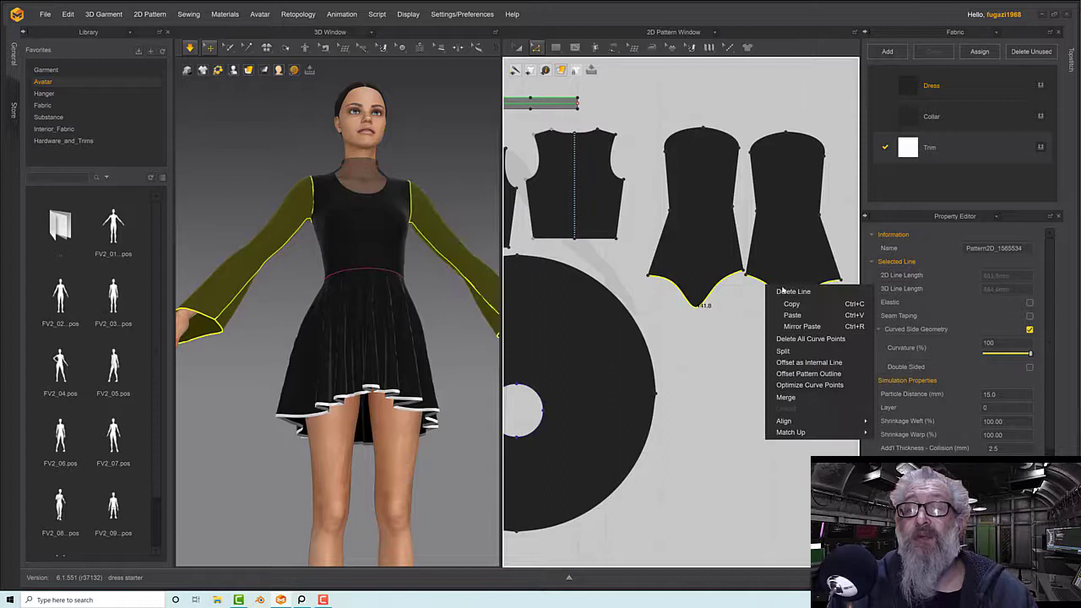
left_click(791, 363)
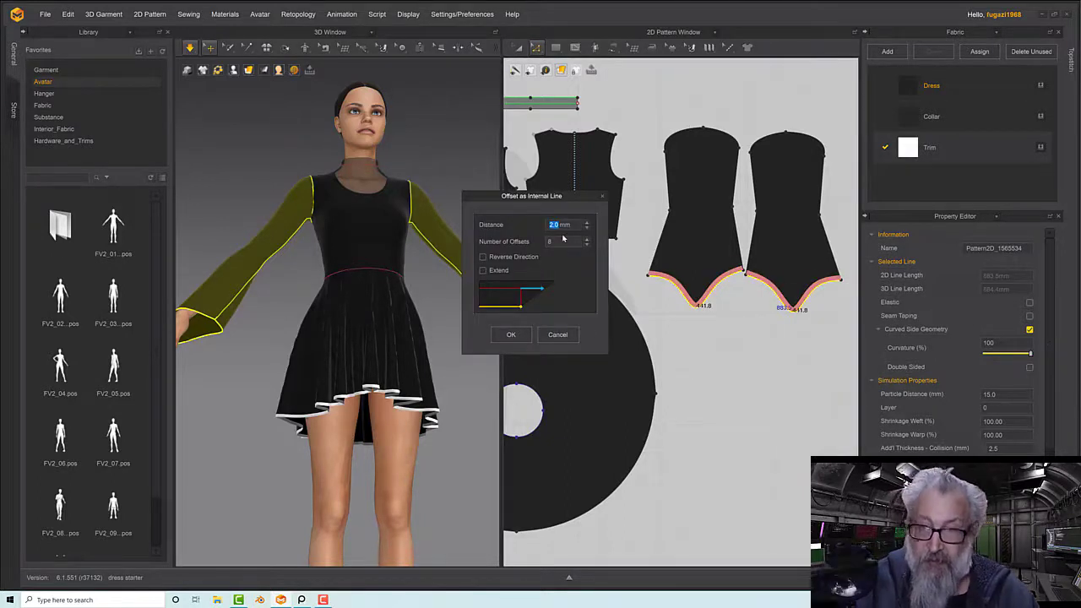
type("5")
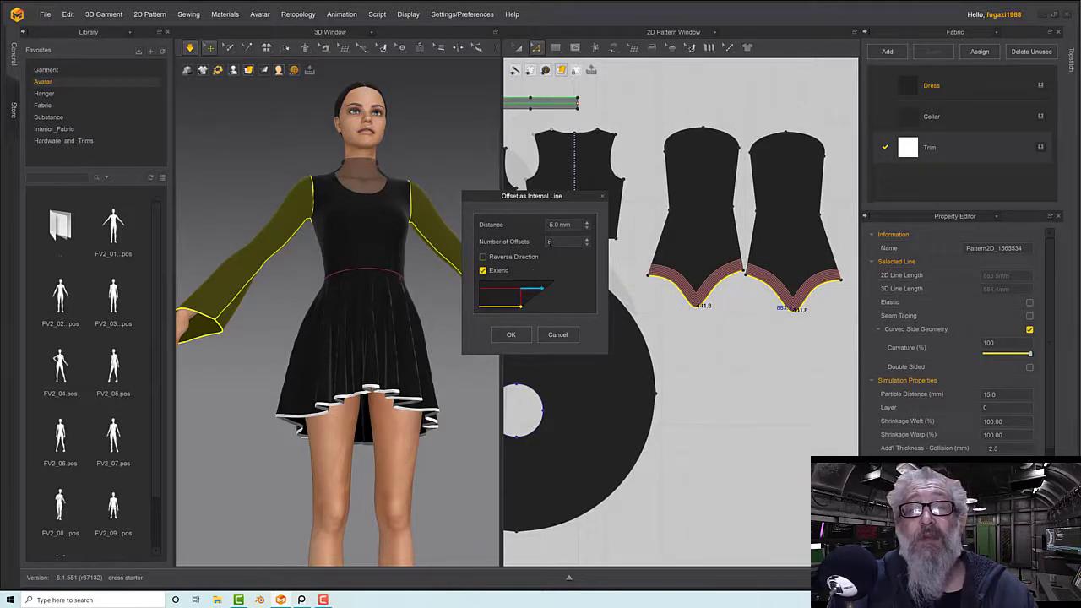
type("1")
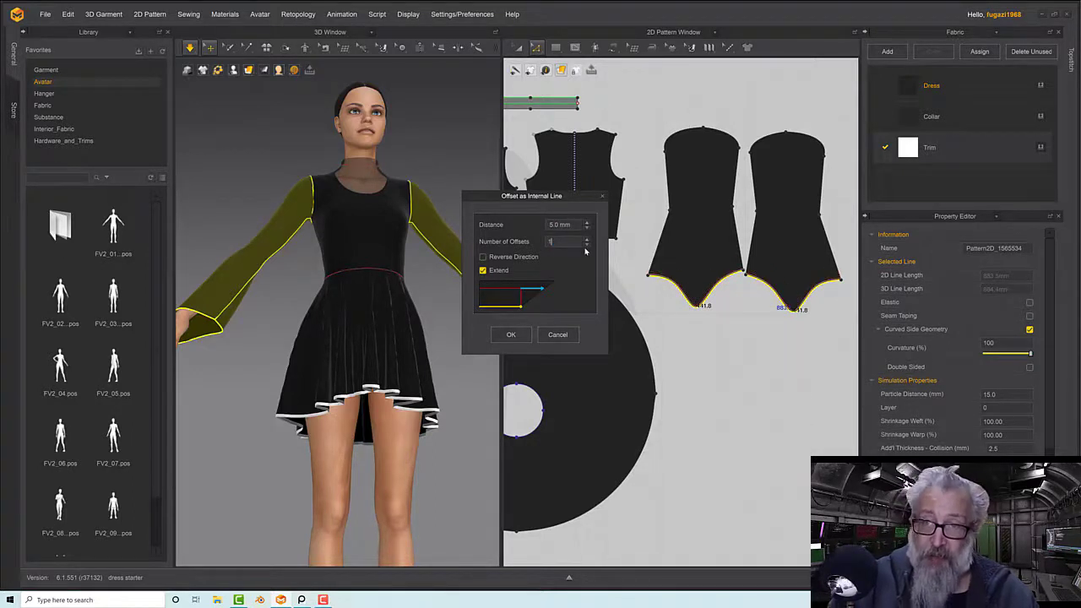
left_click(512, 335)
Cut and sew both sleeve patterns along the offset internal lines to make separate cuff trim strips
scroll(731, 315, "up", 5)
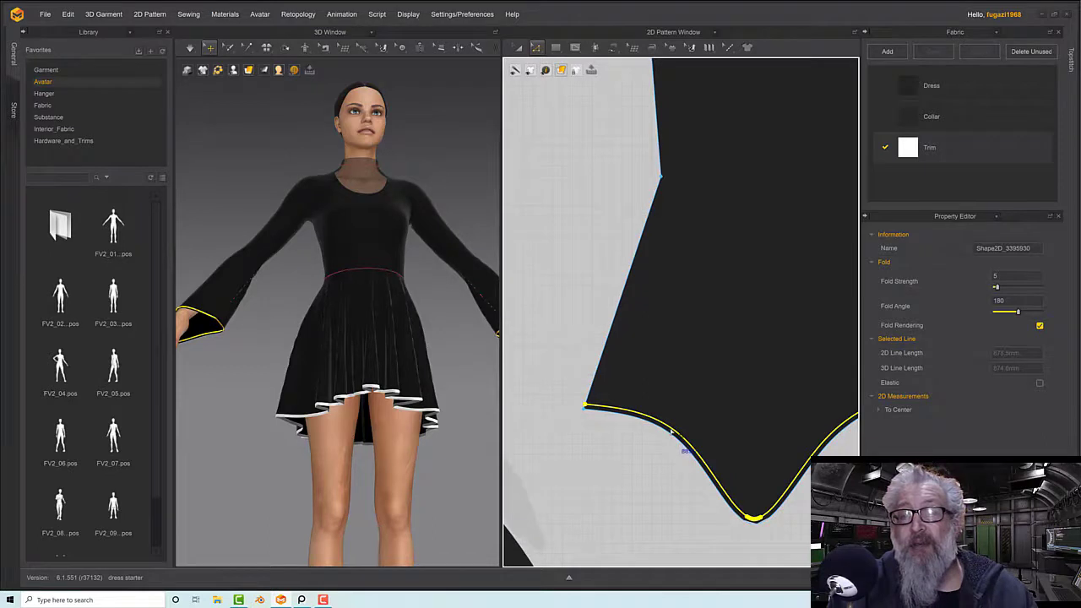
right_click(672, 430)
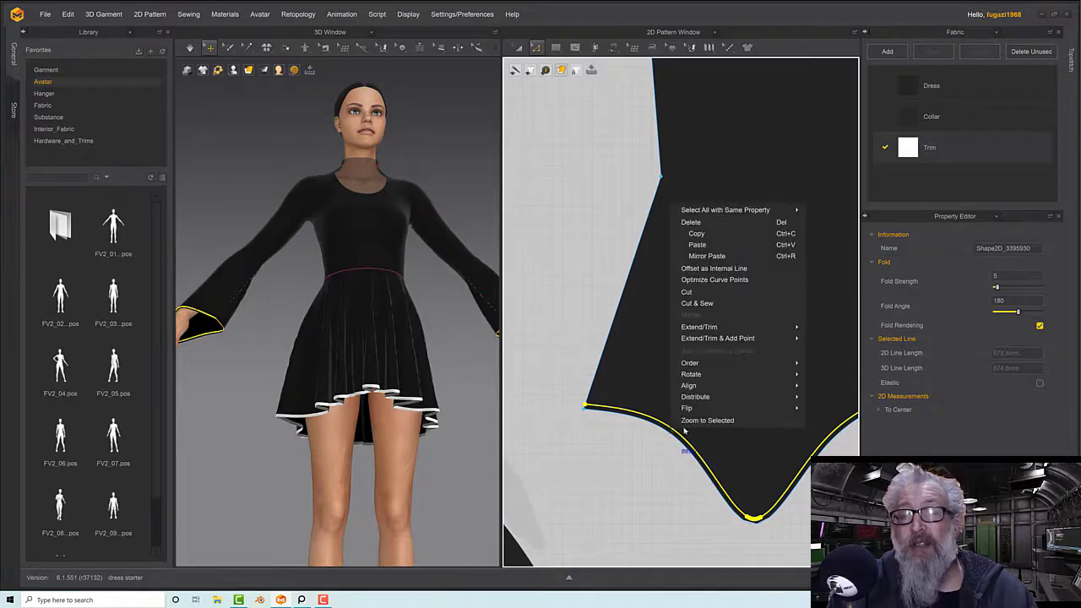
left_click(700, 306)
Assign the white Trim fabric to the separated cuff strips on both sleeve patterns
scroll(732, 362, "down", 3)
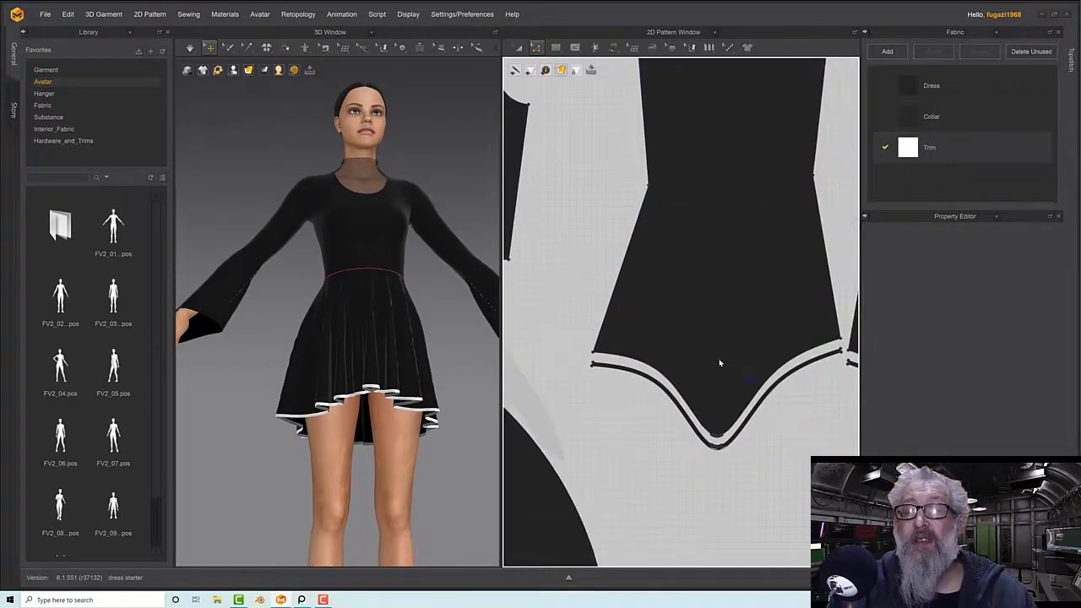
middle_click_drag(783, 361, 621, 339)
scroll(794, 199, "down", 1)
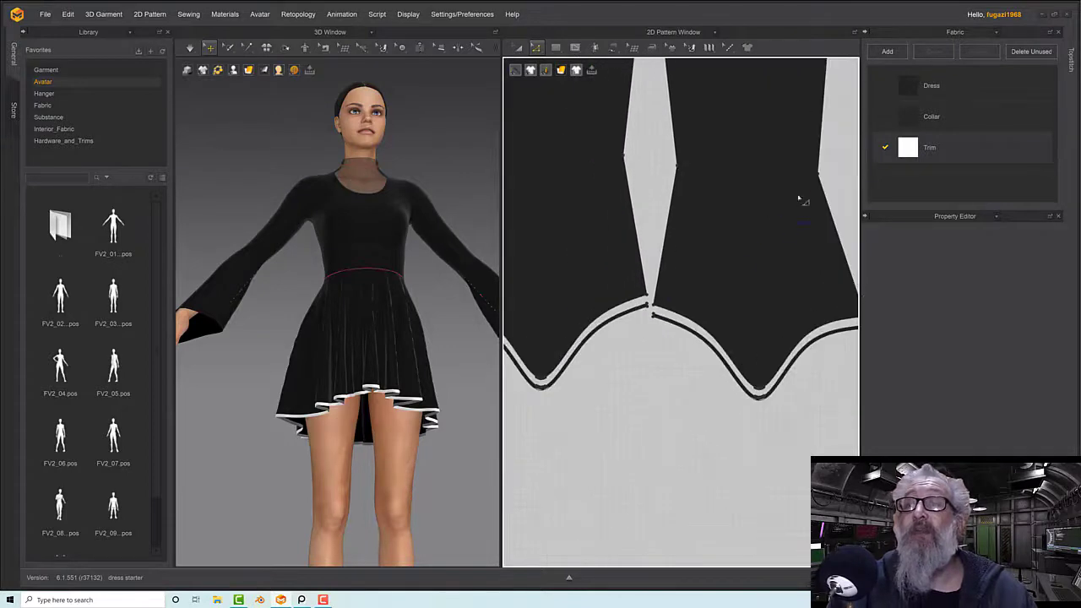
left_click(908, 146)
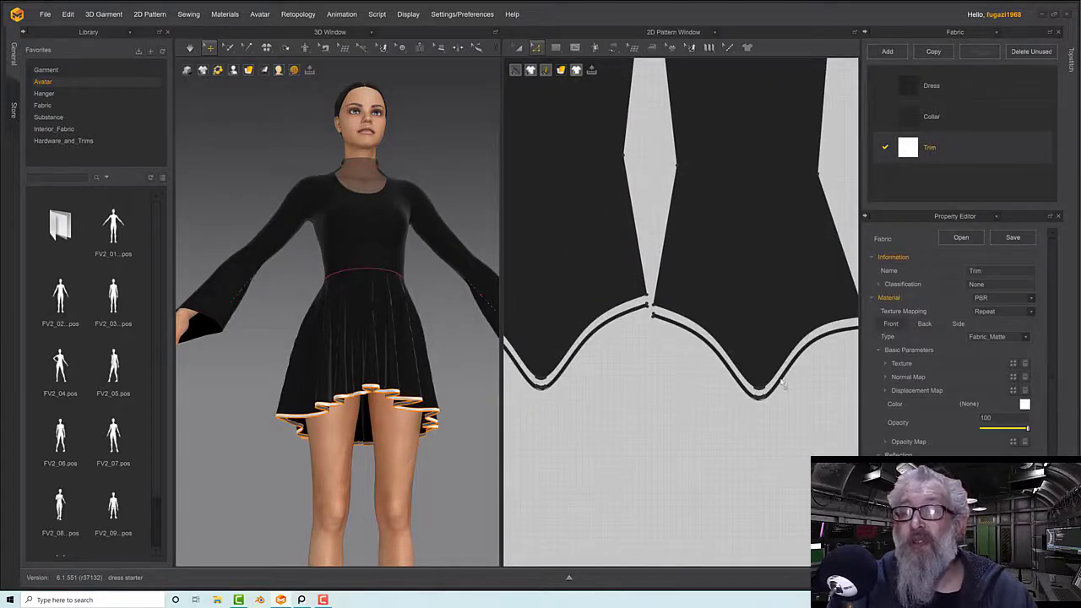
left_click(780, 384)
left_click(906, 146)
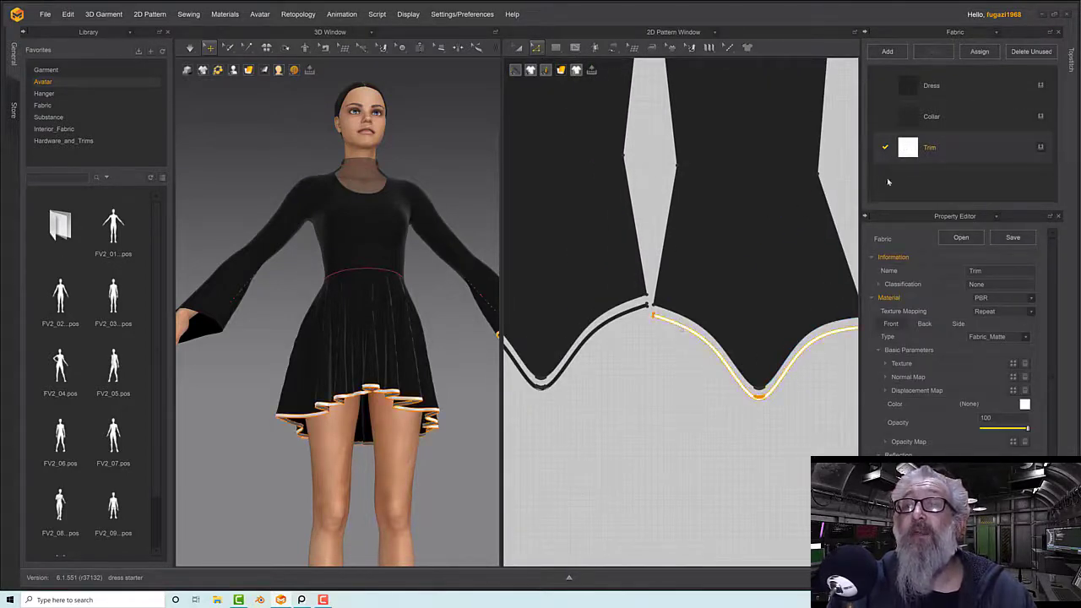
left_click(597, 334)
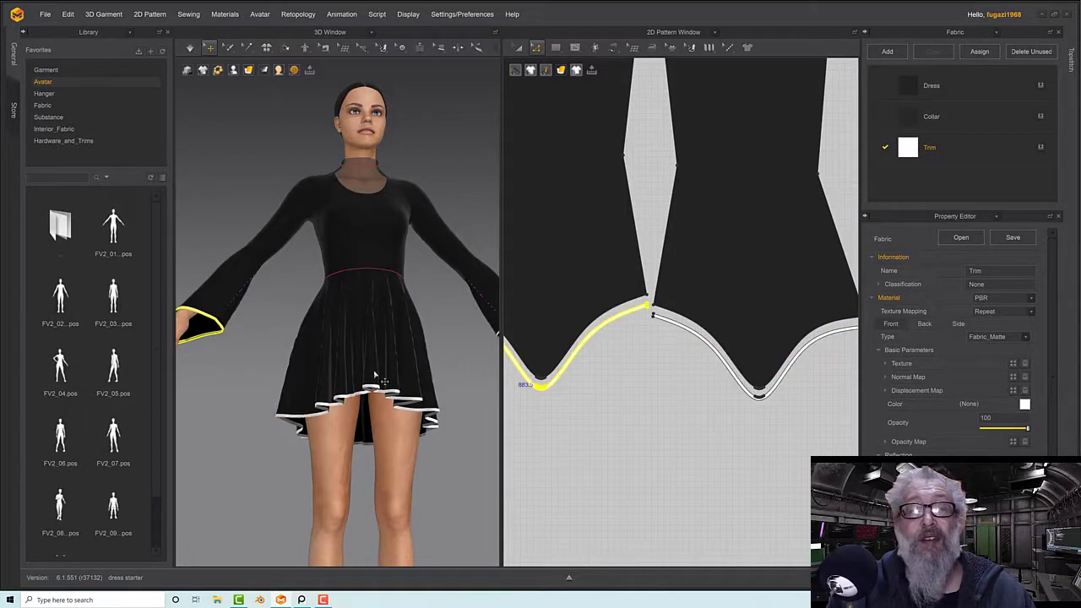
Simulate the garment with the new cuff trim and check the drape of the whole dress from an angle
key("space")
key("space")
scroll(335, 376, "down", 3)
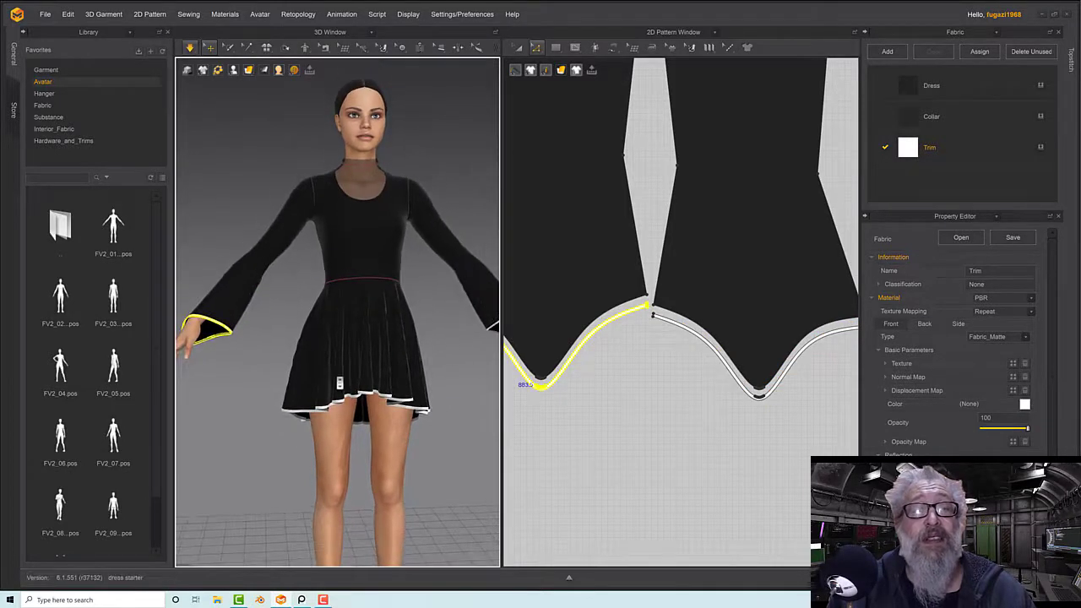
middle_click_drag(337, 380, 333, 336)
right_click_drag(333, 335, 393, 326)
key("space")
Offset the collar band's upper edge, both segments, as an internal line with 5 mm distance, 1 offset and Extend enabled
middle_click_drag(616, 176, 685, 402)
scroll(685, 402, "up", 1)
scroll(655, 332, "down", 3)
scroll(649, 312, "up", 5)
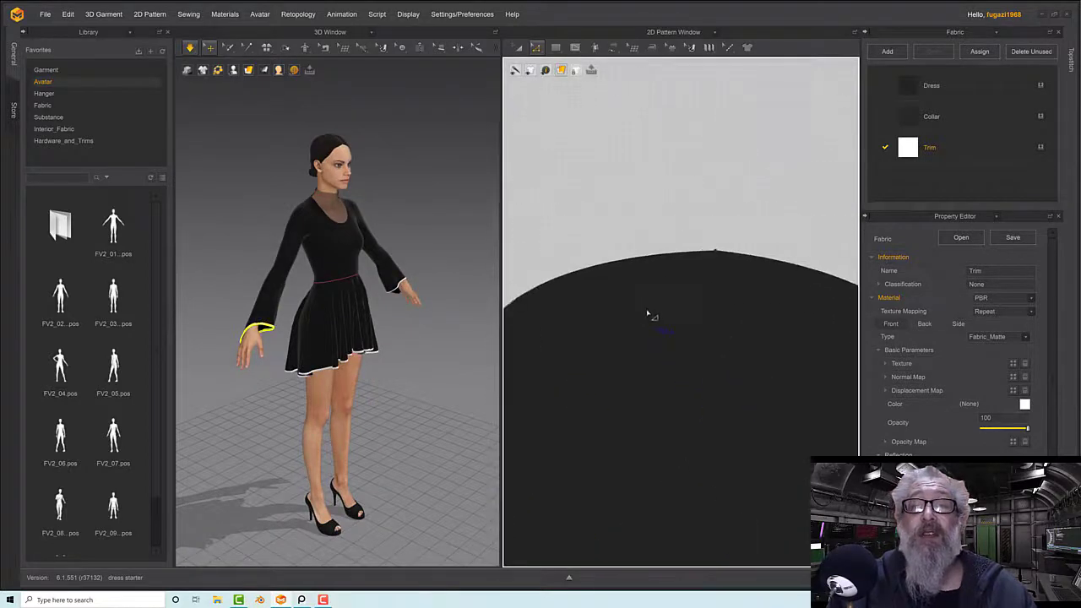
scroll(649, 315, "down", 6)
scroll(649, 315, "down", 8)
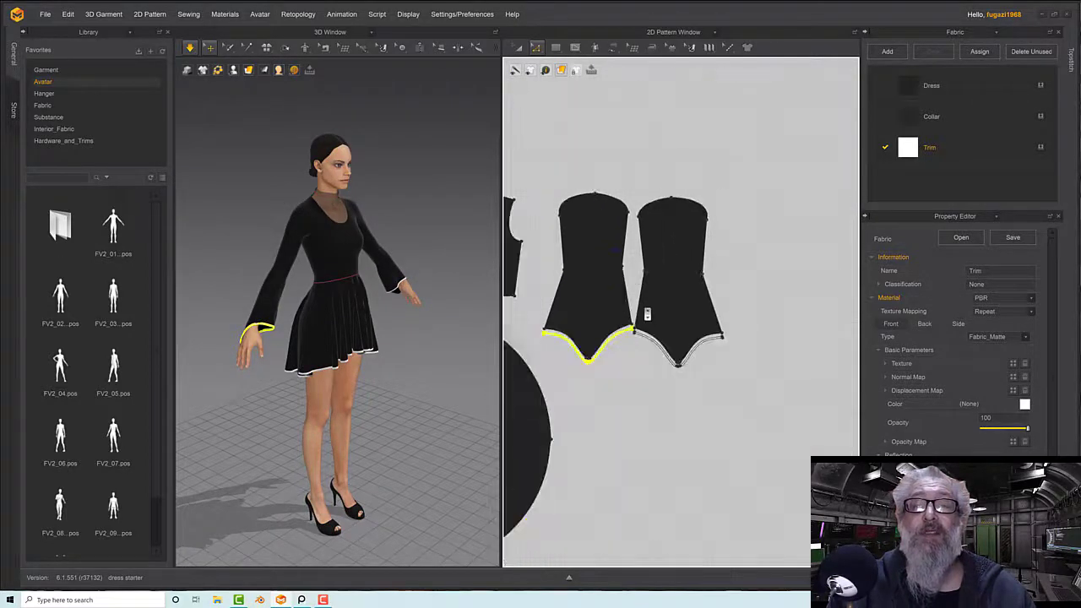
scroll(534, 225, "down", 3)
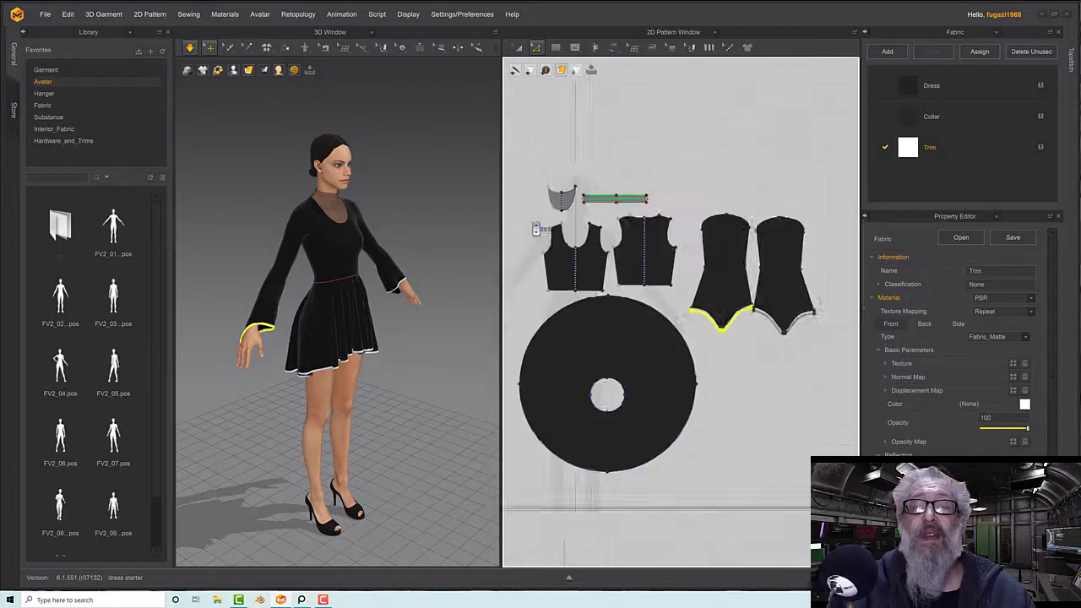
left_click(600, 188)
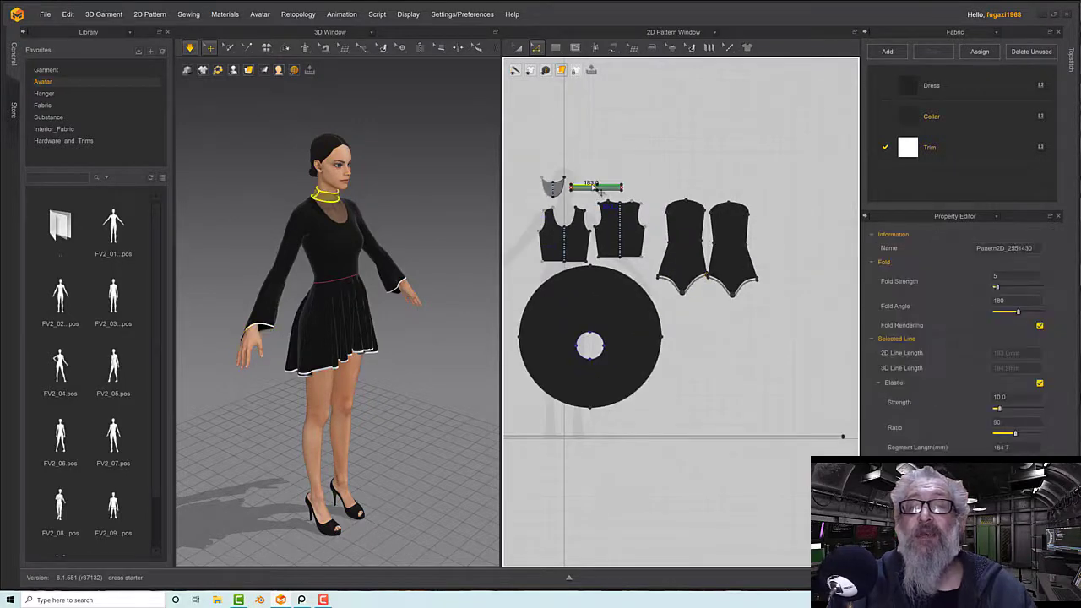
scroll(596, 192, "down", 3)
scroll(596, 195, "up", 5)
scroll(595, 195, "up", 4)
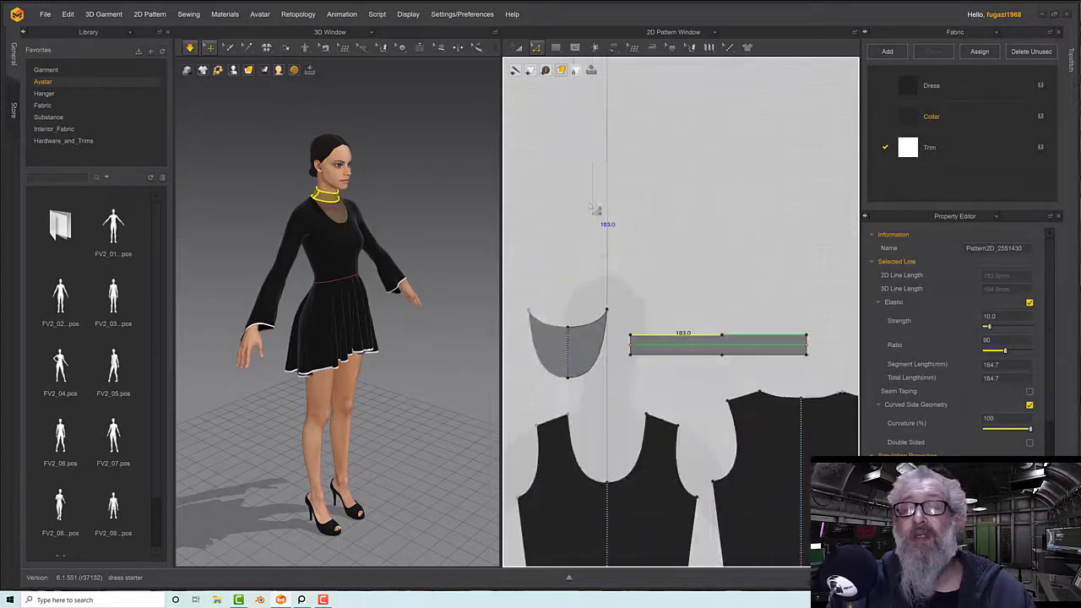
left_click(753, 336, "shift")
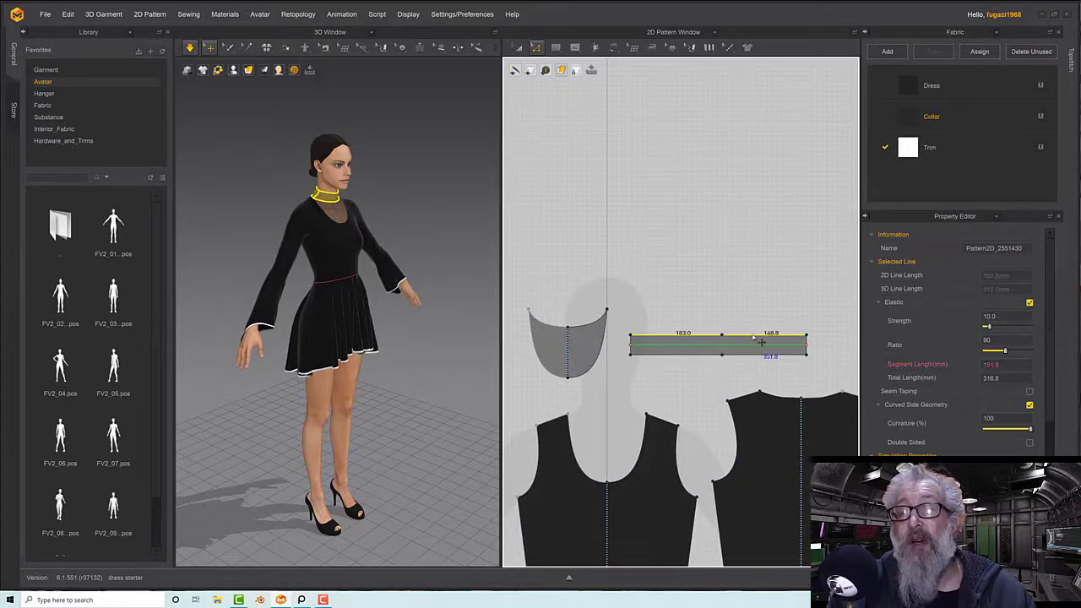
right_click(753, 336)
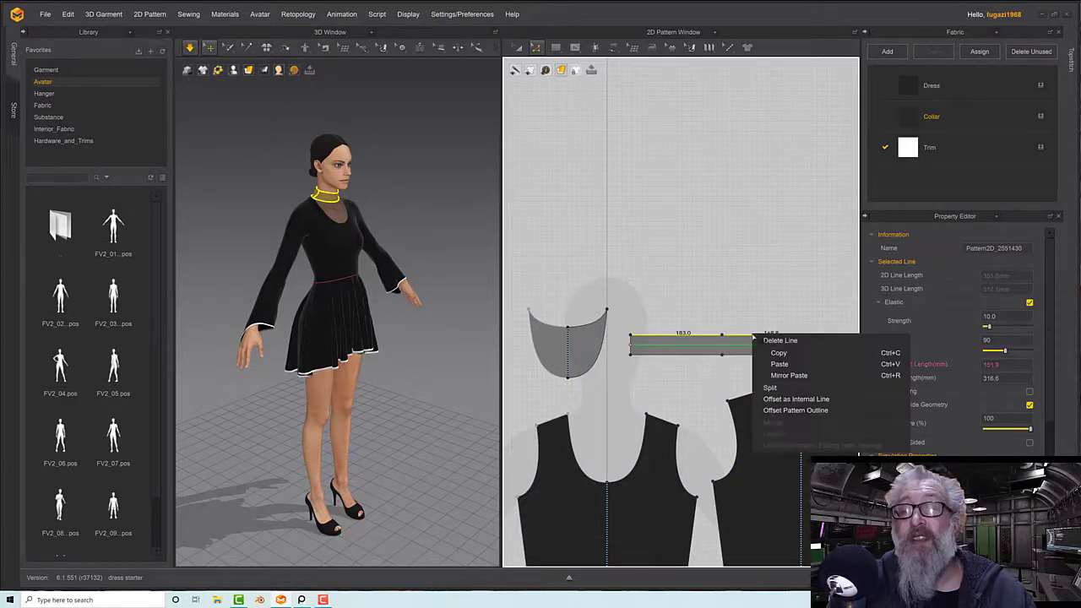
left_click(790, 399)
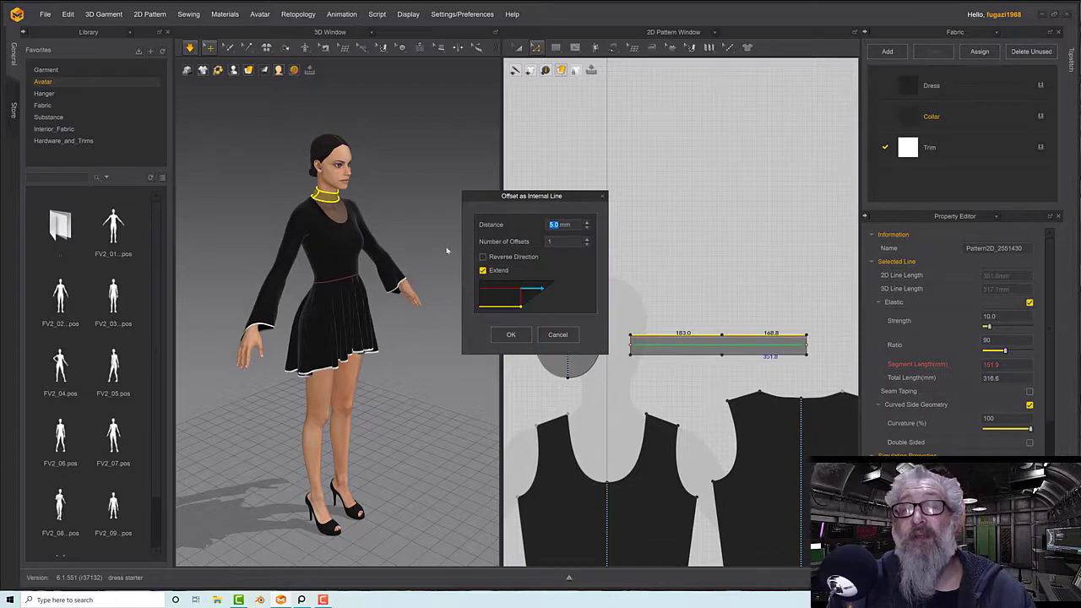
left_click(511, 335)
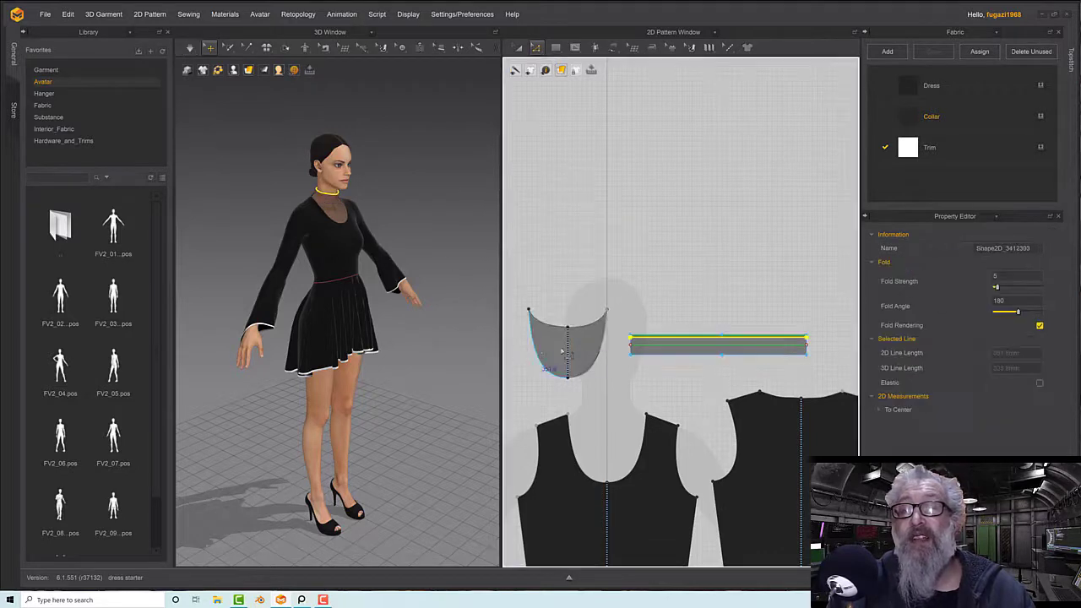
Cut and sew the collar band along the offset line and assign the Trim fabric to the narrow upper strip
right_click(666, 345)
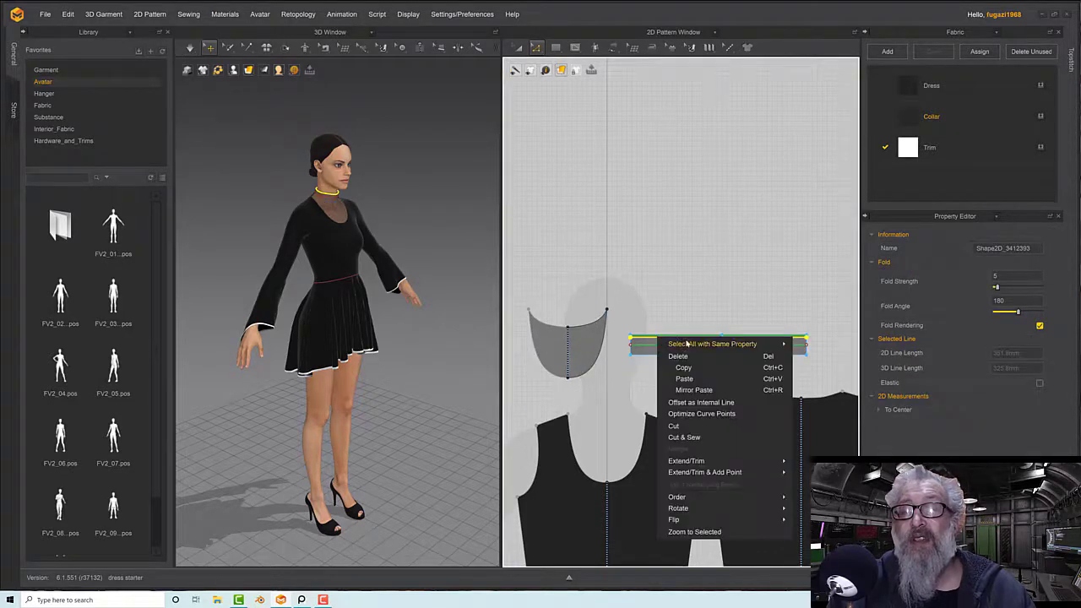
left_click(714, 419)
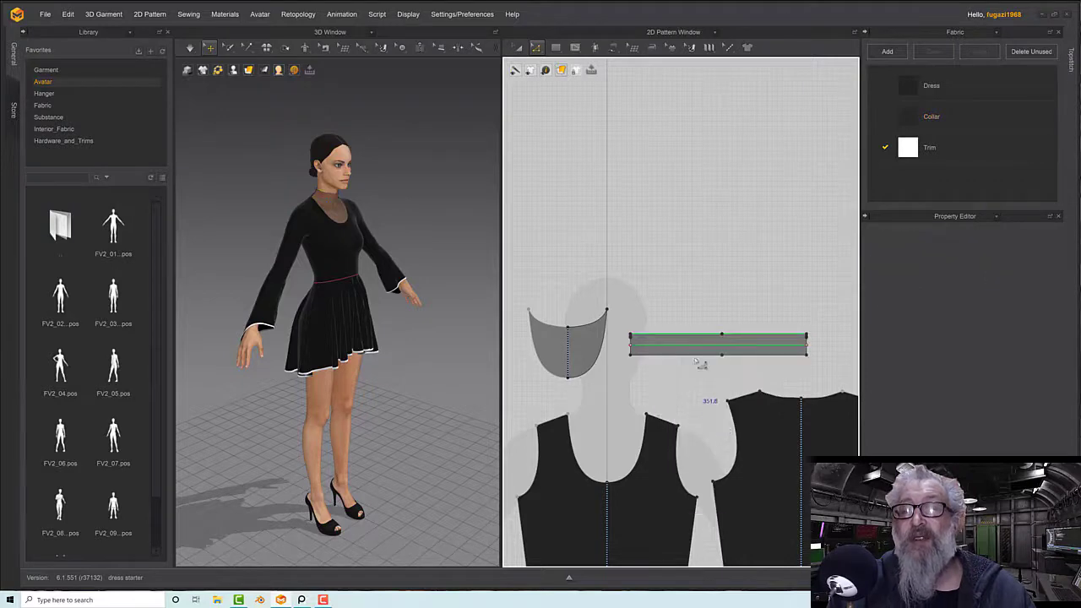
left_click(929, 147)
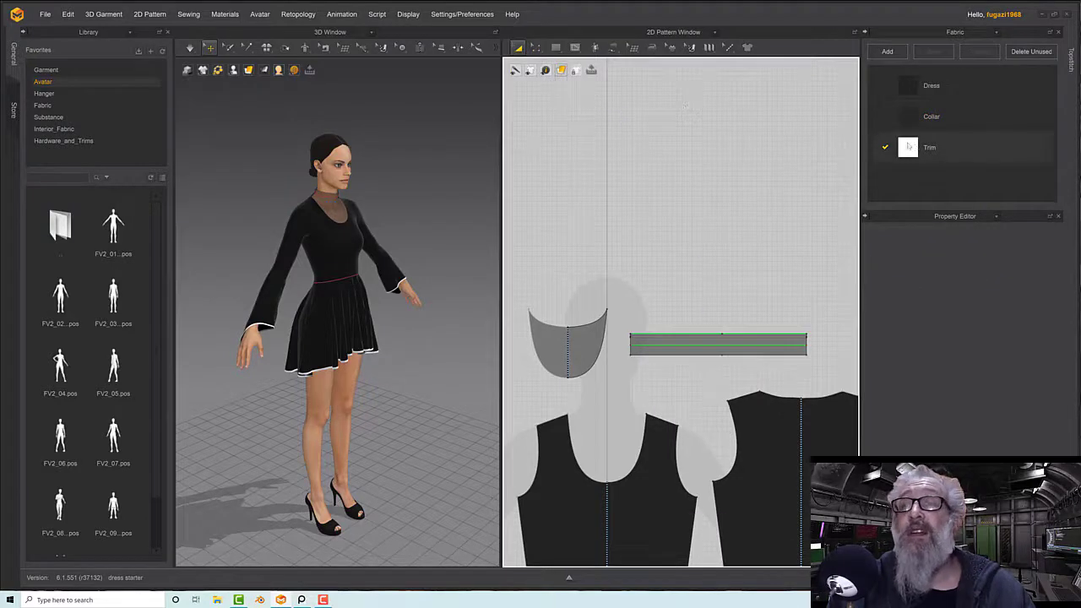
left_click(721, 338)
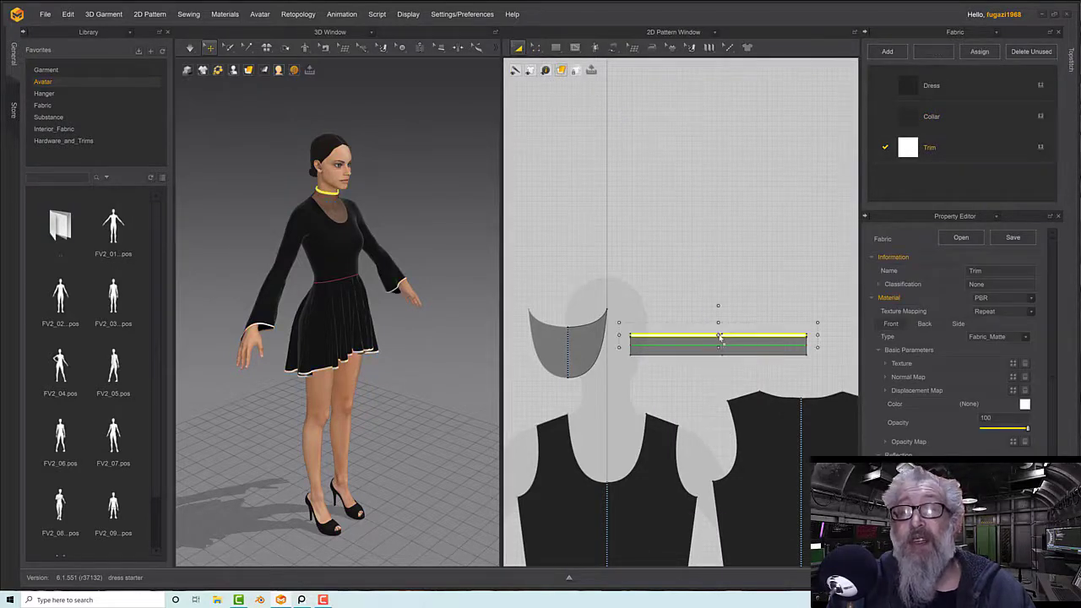
Examine the collar trim and the bodice's neckline on the avatar from several angles
right_click_drag(407, 293, 376, 274)
scroll(327, 230, "up", 5)
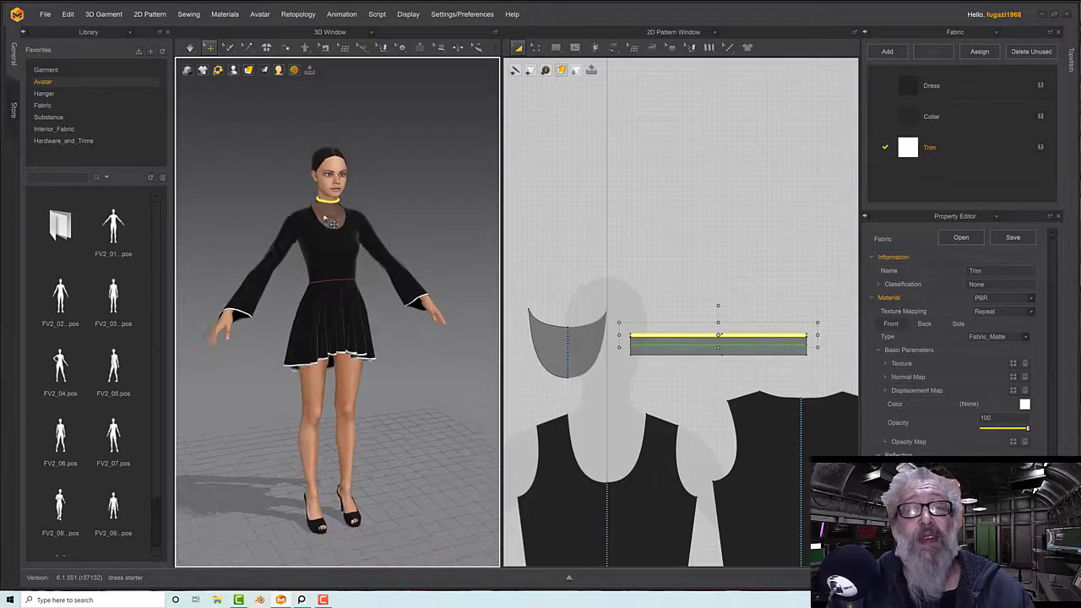
scroll(327, 230, "up", 1)
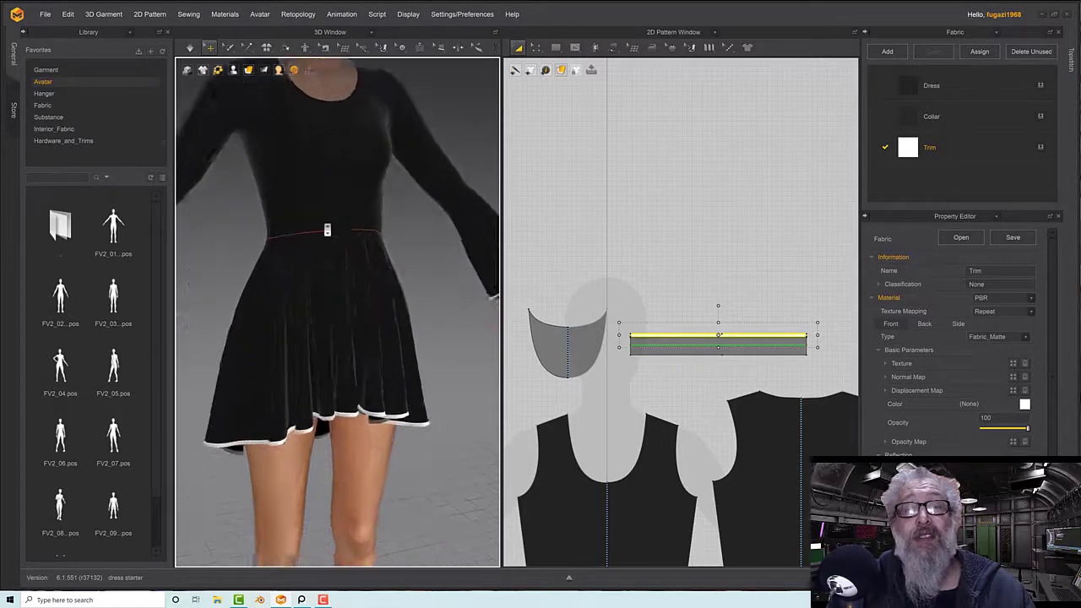
mouse_move(327, 231)
right_mouse_down()
mouse_move(330, 222)
mouse_move(348, 234)
right_mouse_up()
middle_click_drag(347, 234, 392, 399)
right_click_drag(393, 398, 346, 262)
left_click(346, 237)
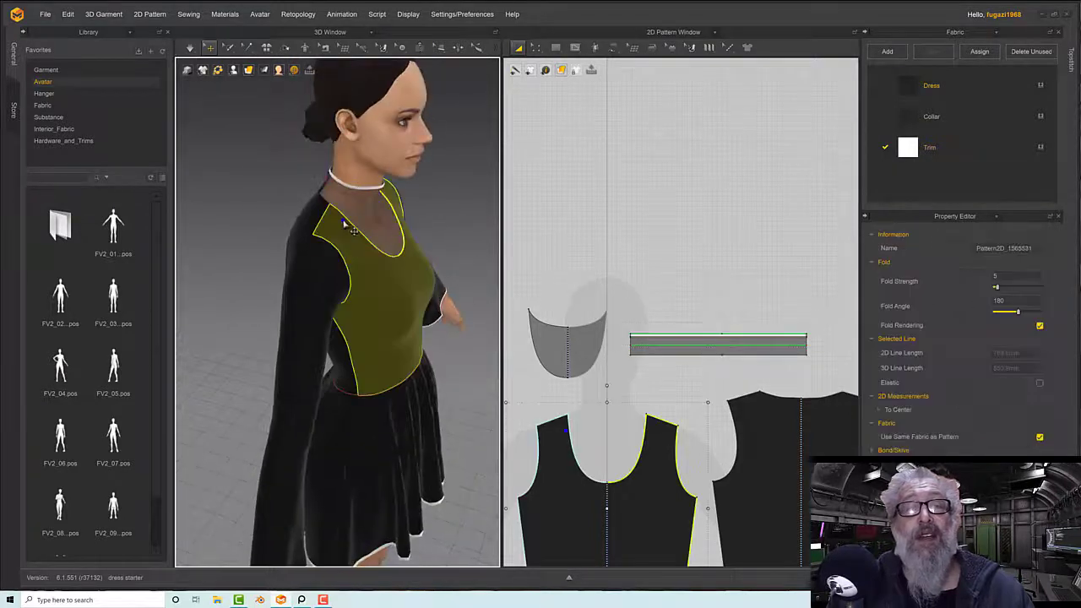
right_click_drag(431, 258, 428, 230)
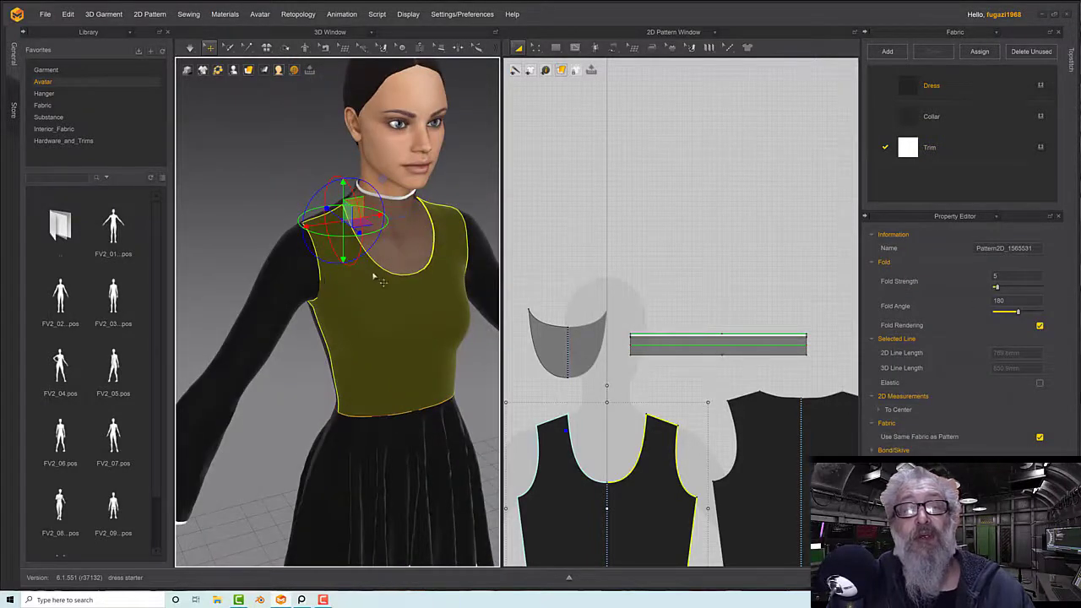
right_click_drag(432, 294, 397, 258)
left_click(287, 231)
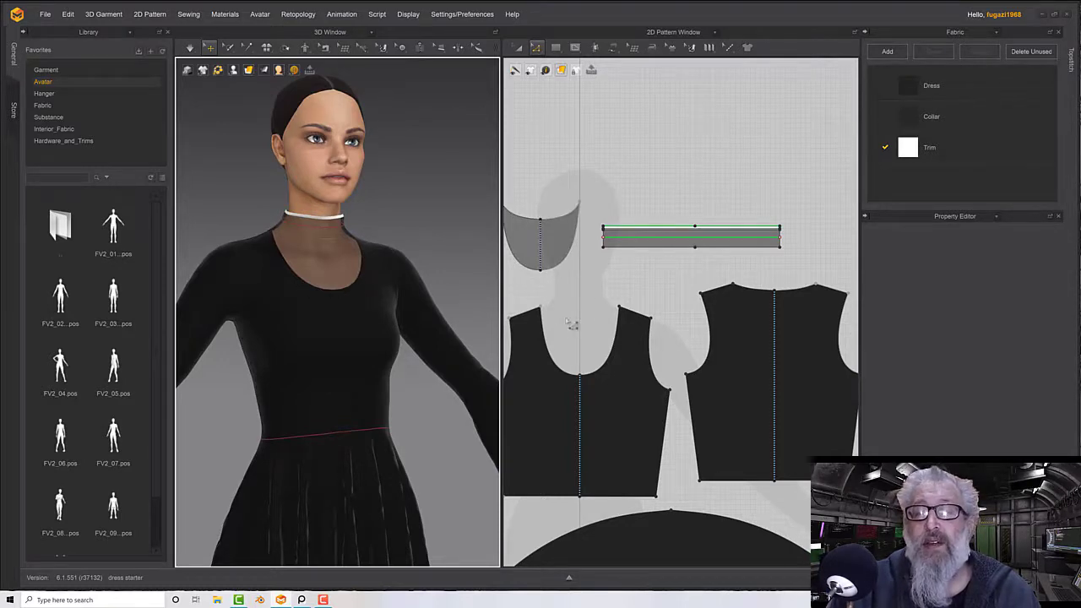
Remove the symmetric editing link from the front bodice pattern so its two halves form one regular piece
left_click(549, 346)
right_click(549, 347)
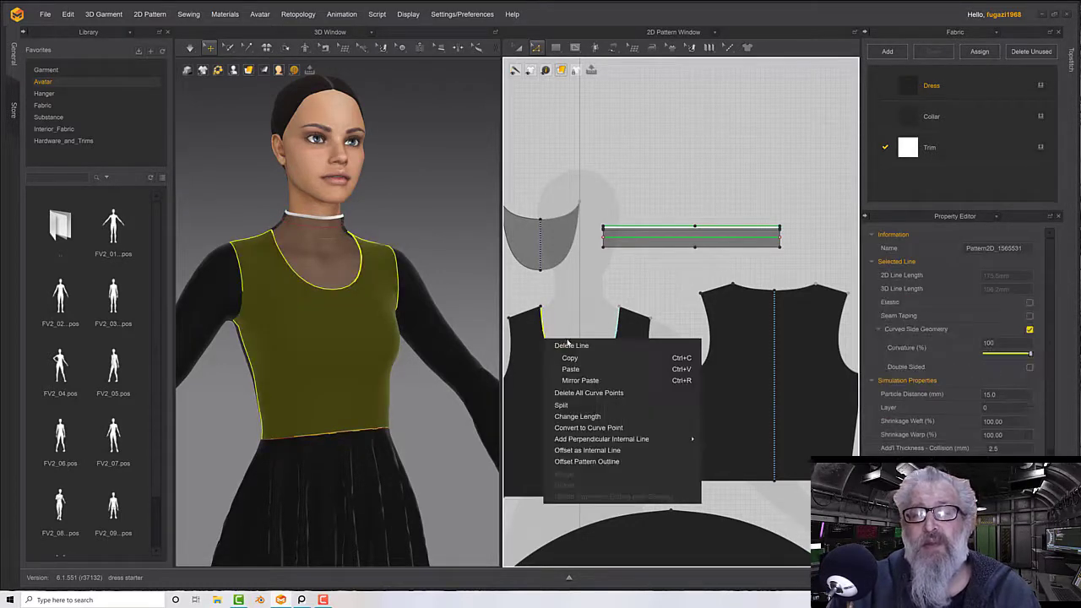
middle_click_drag(591, 297, 615, 275)
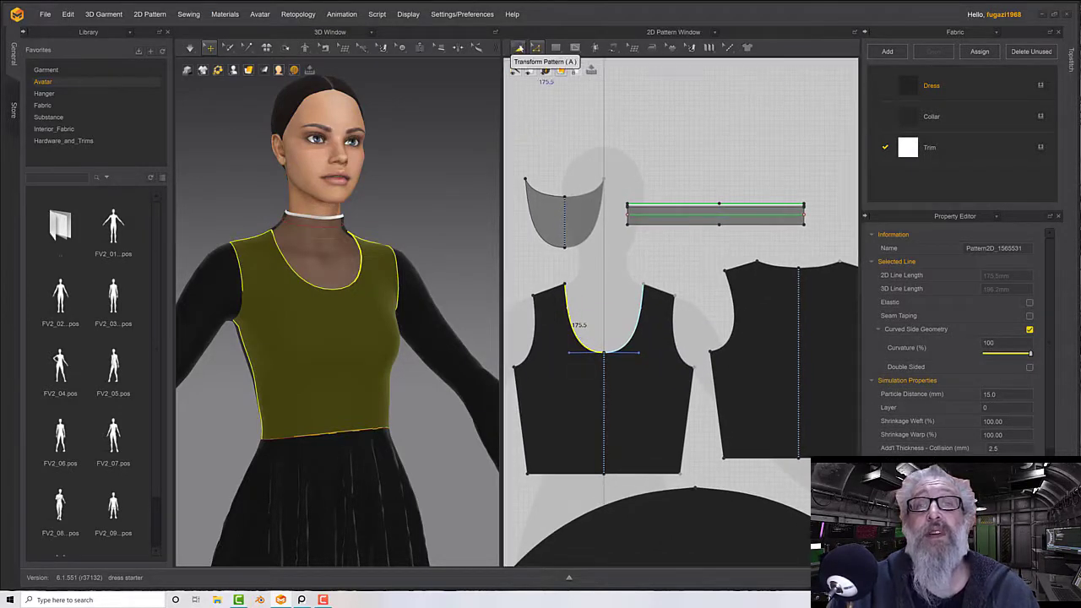
left_click(519, 48)
left_click(571, 365)
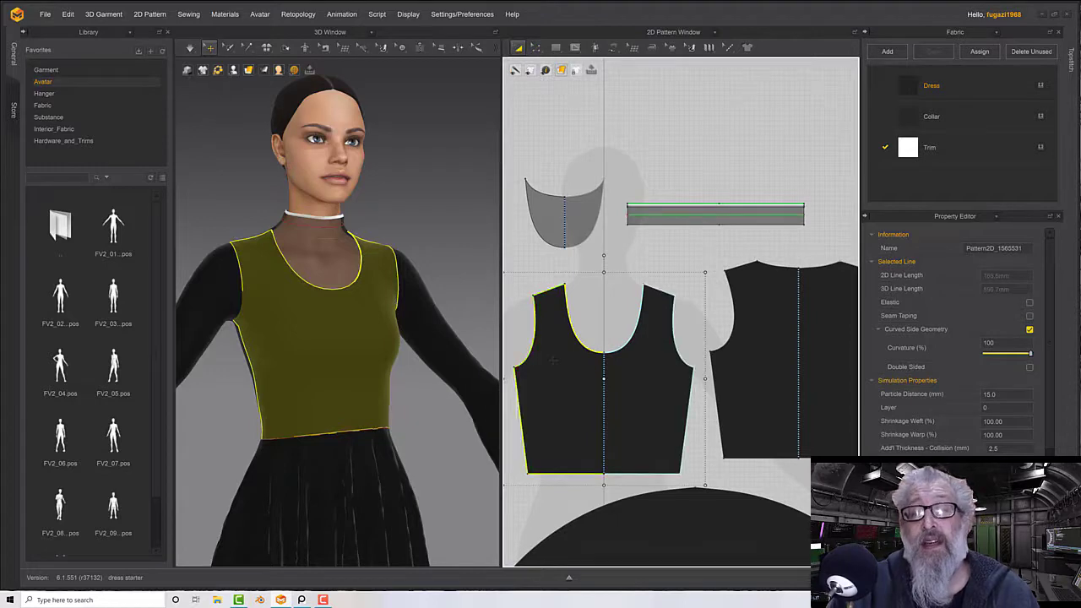
right_click(571, 365)
left_click(592, 166)
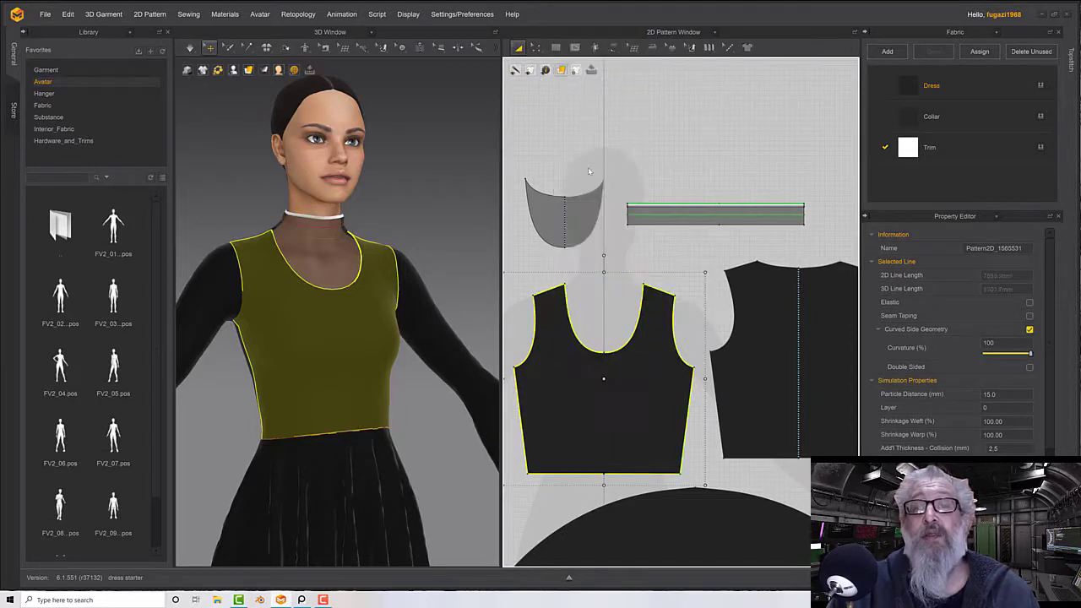
Offset both halves of the front bodice's neckline as an internal line with 5 mm distance, 1 offset and Extend enabled
left_click(536, 49)
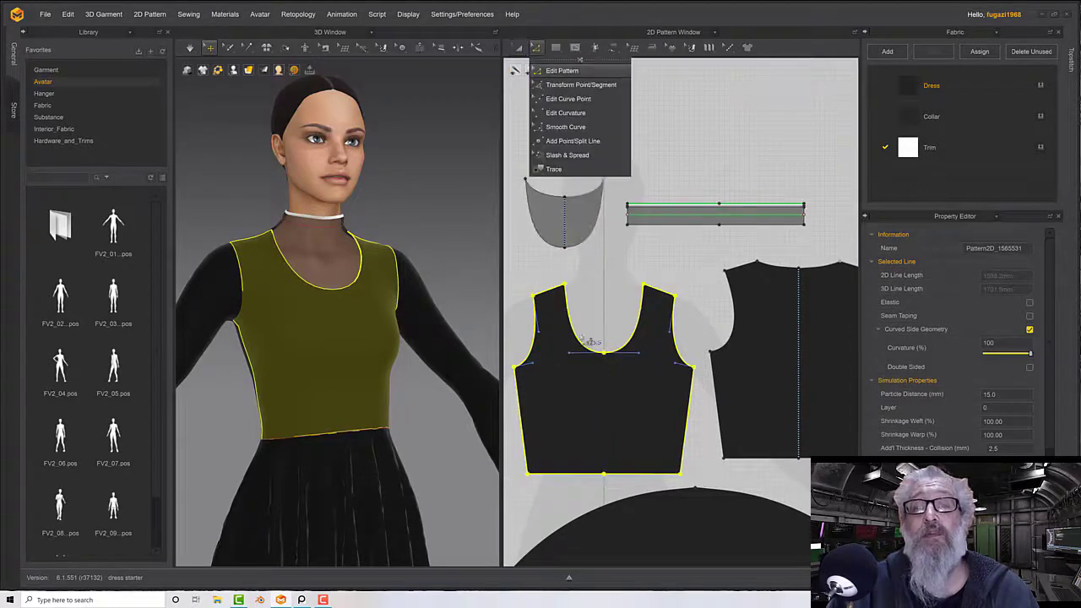
left_click(582, 344)
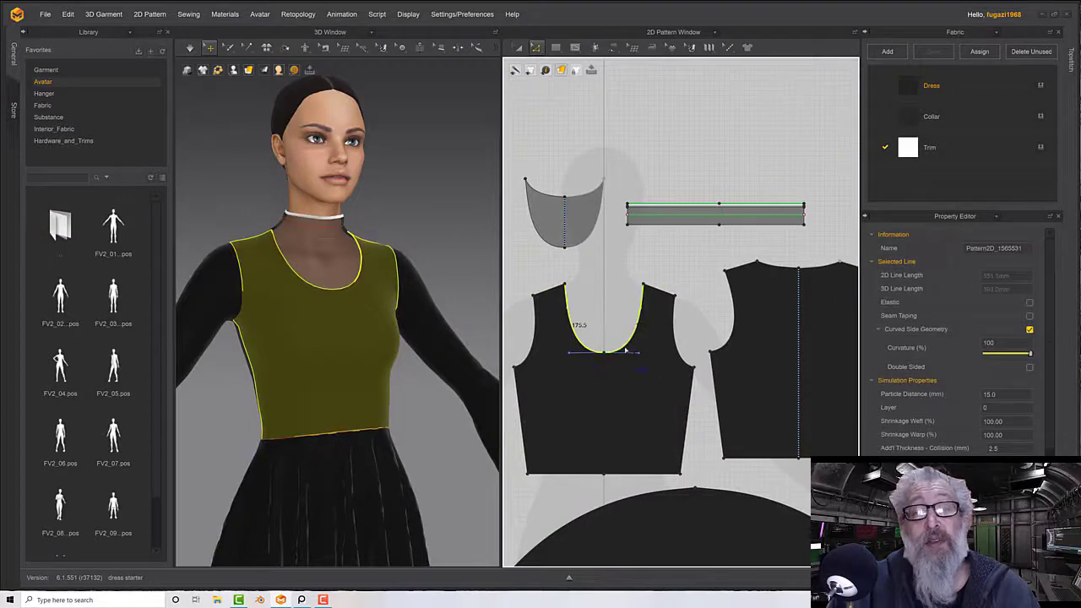
right_click(626, 349)
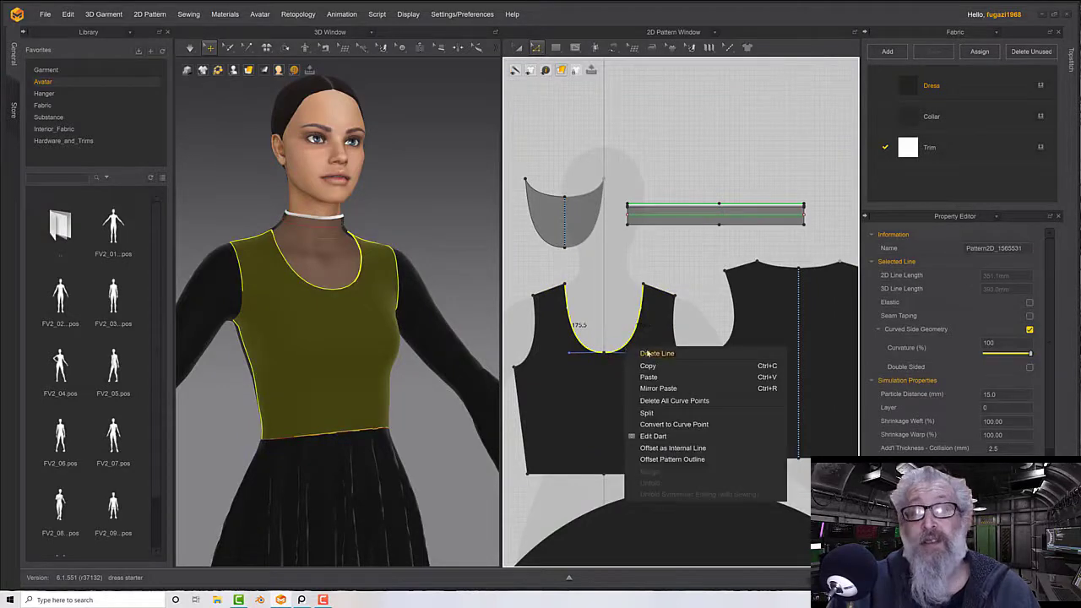
left_click(674, 448)
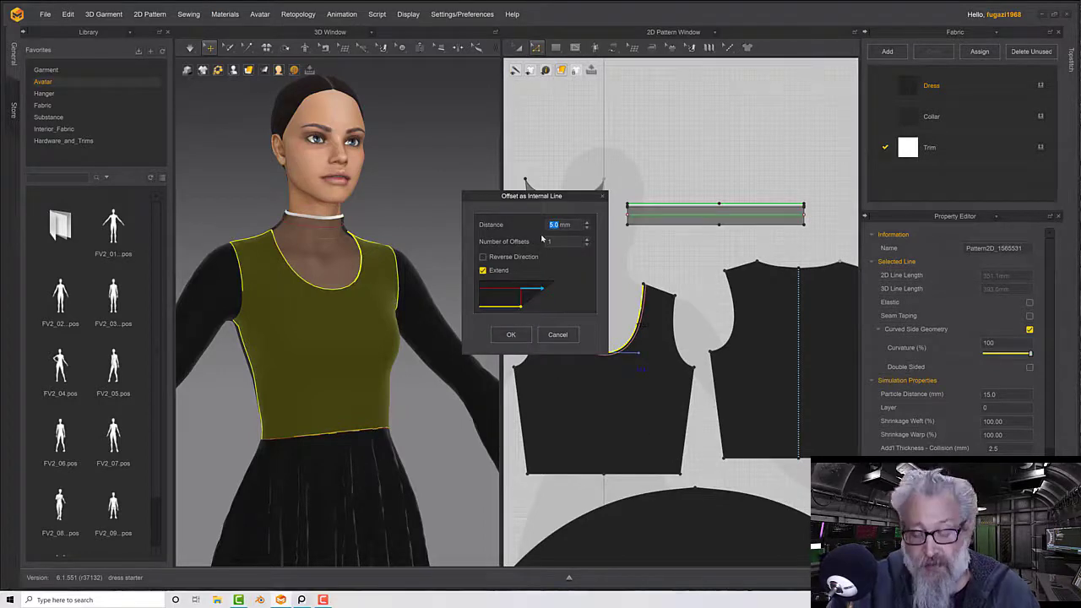
left_click(511, 334)
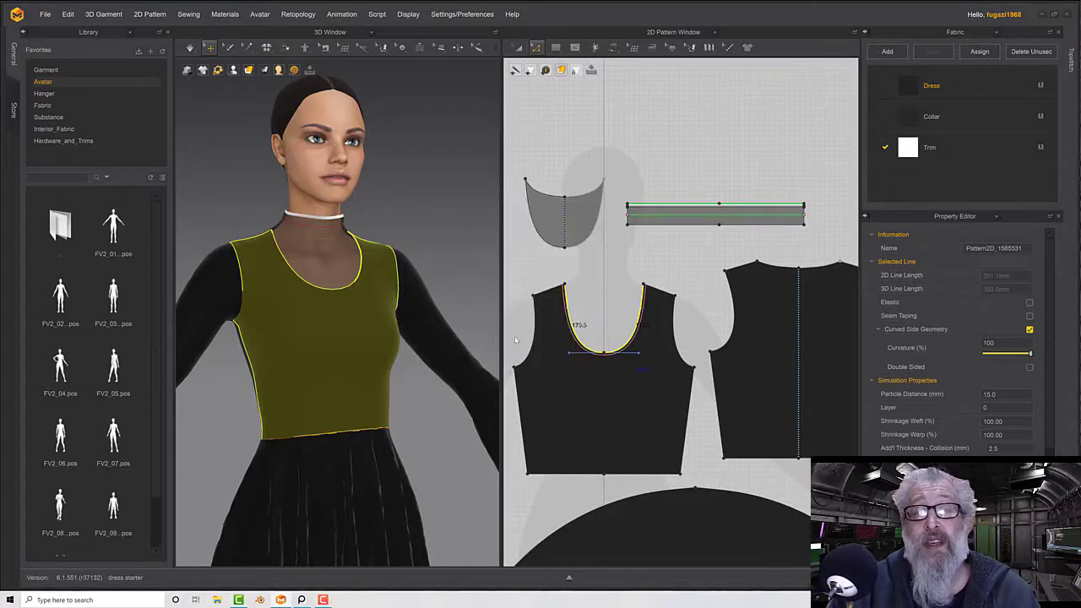
Remove the linked editing from the back bodice pattern so its two halves form one regular piece
right_click_drag(673, 262, 582, 272)
left_click(685, 275)
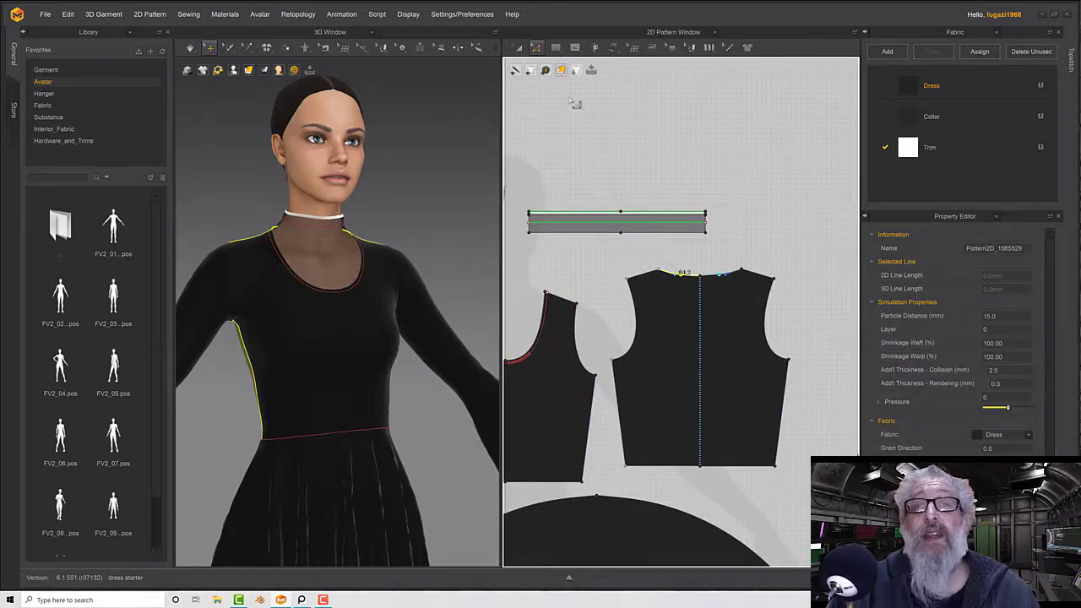
left_click(518, 47)
left_click(686, 321)
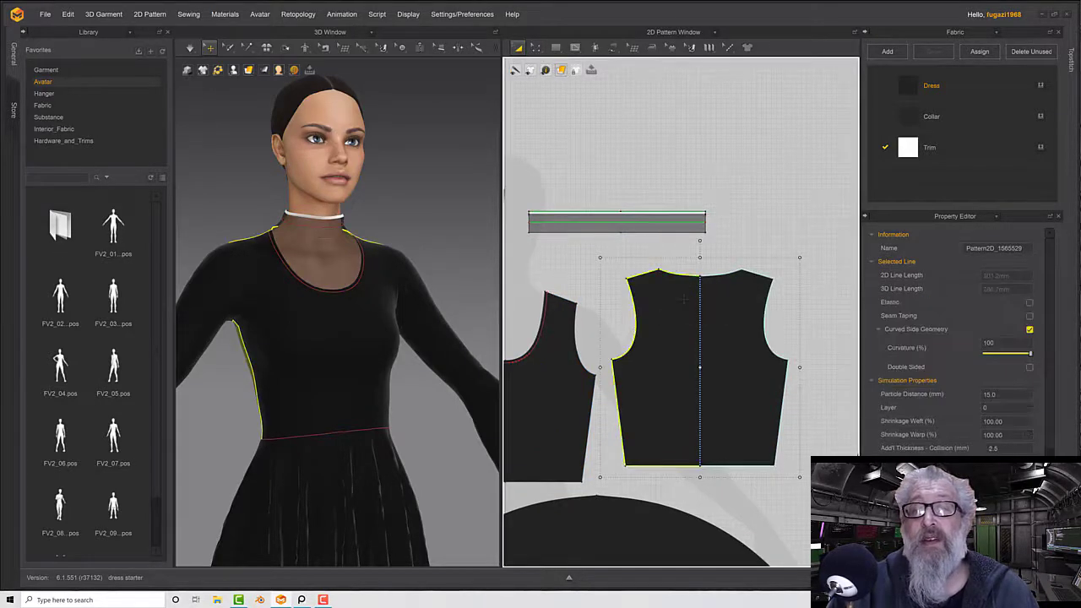
right_click(686, 322)
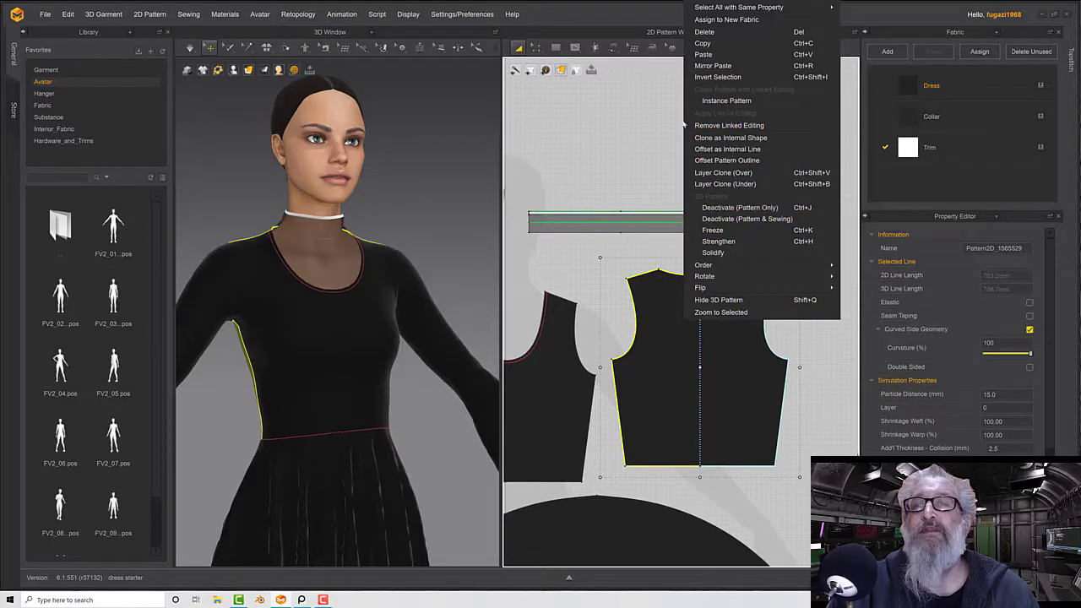
left_click(699, 126)
middle_click_drag(668, 296, 729, 280)
Try to offset the back bodice's neckline as an internal line with 5 mm distance, 1 offset and Extend enabled
left_click(535, 48)
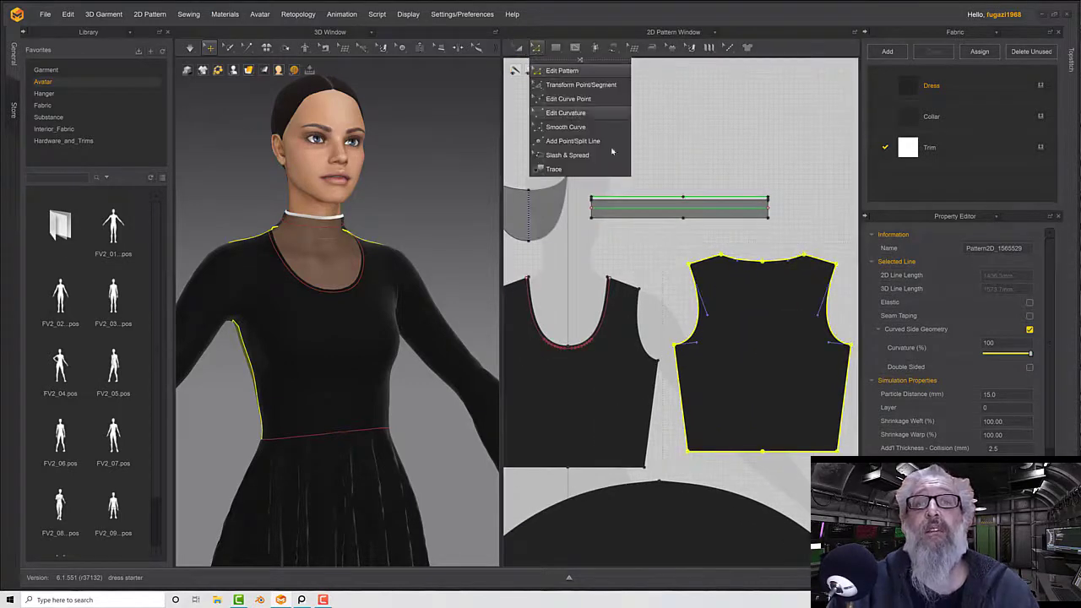
left_click(575, 112)
left_click(742, 278)
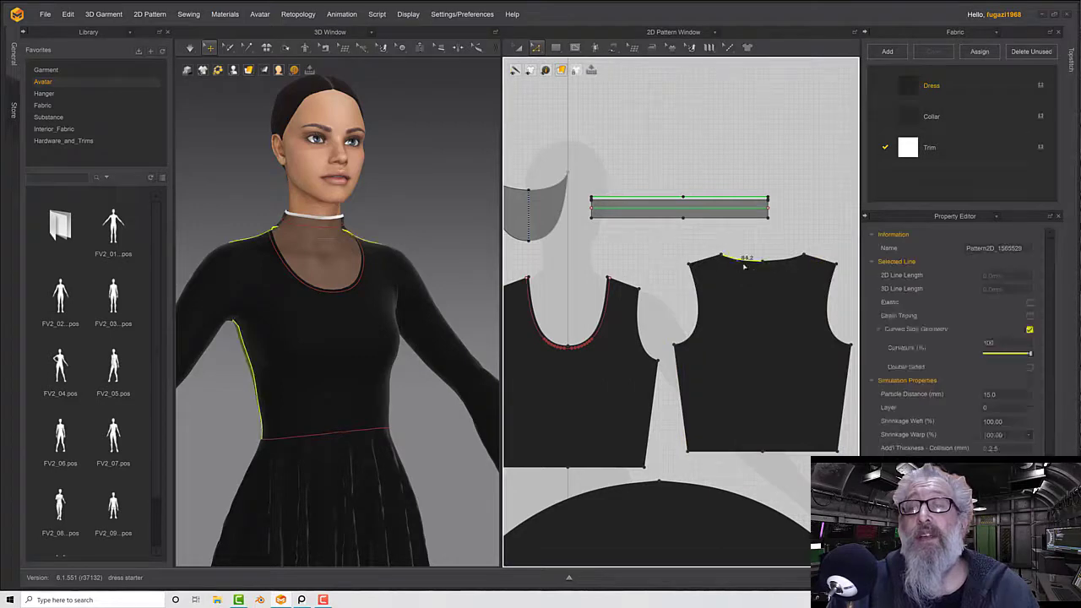
right_click(779, 266)
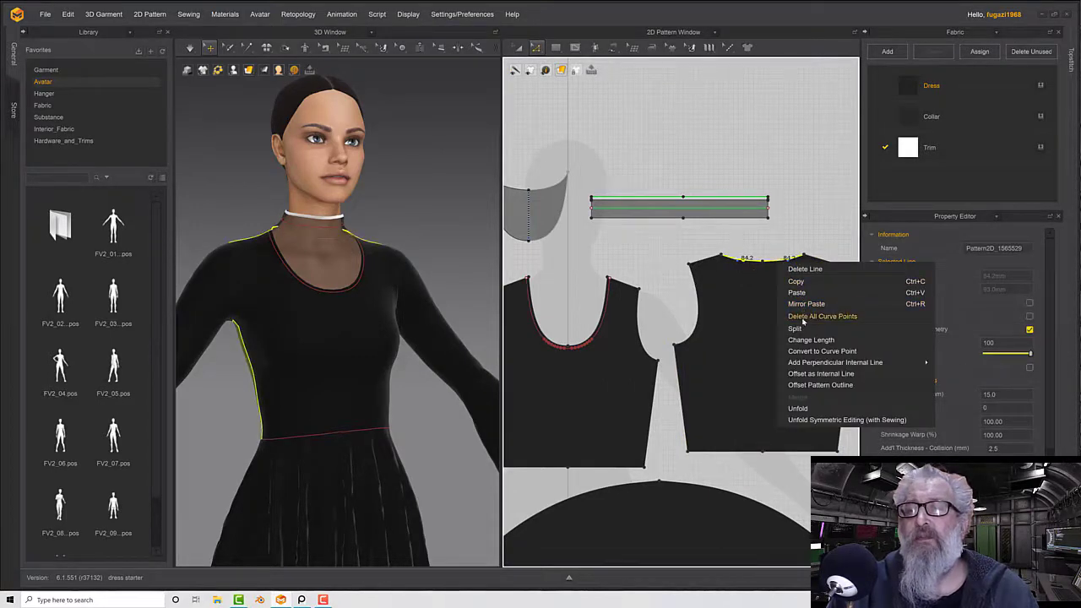
left_click(811, 374)
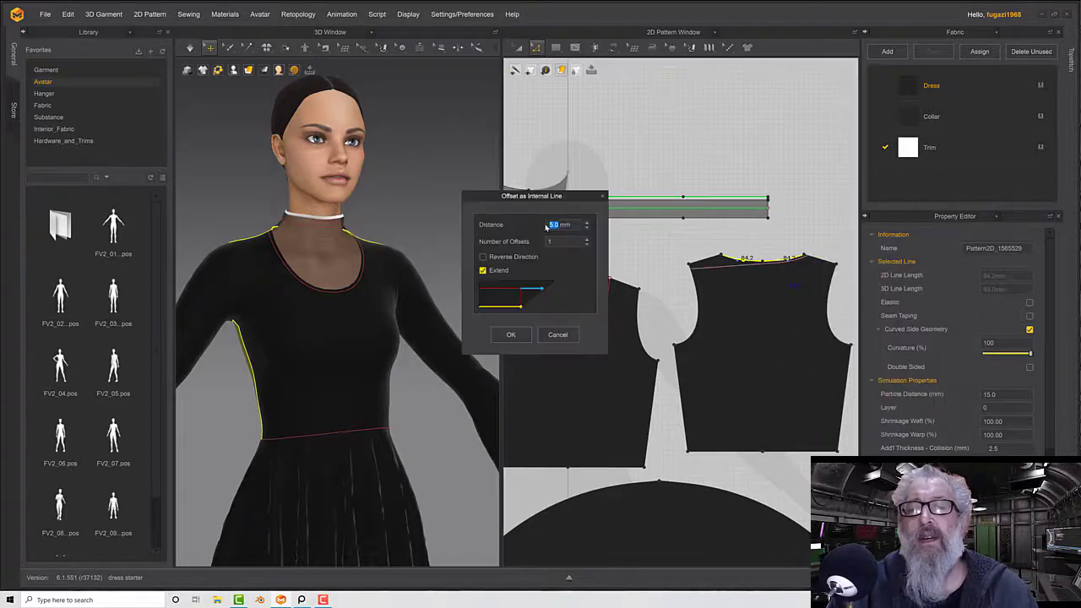
left_click(511, 334)
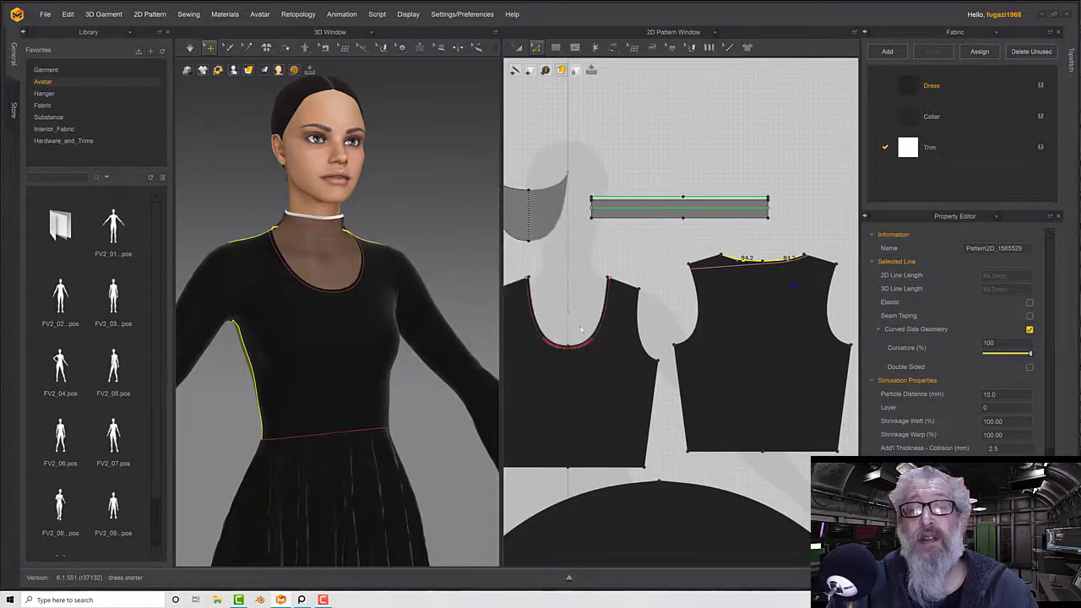
key("ctrl+z")
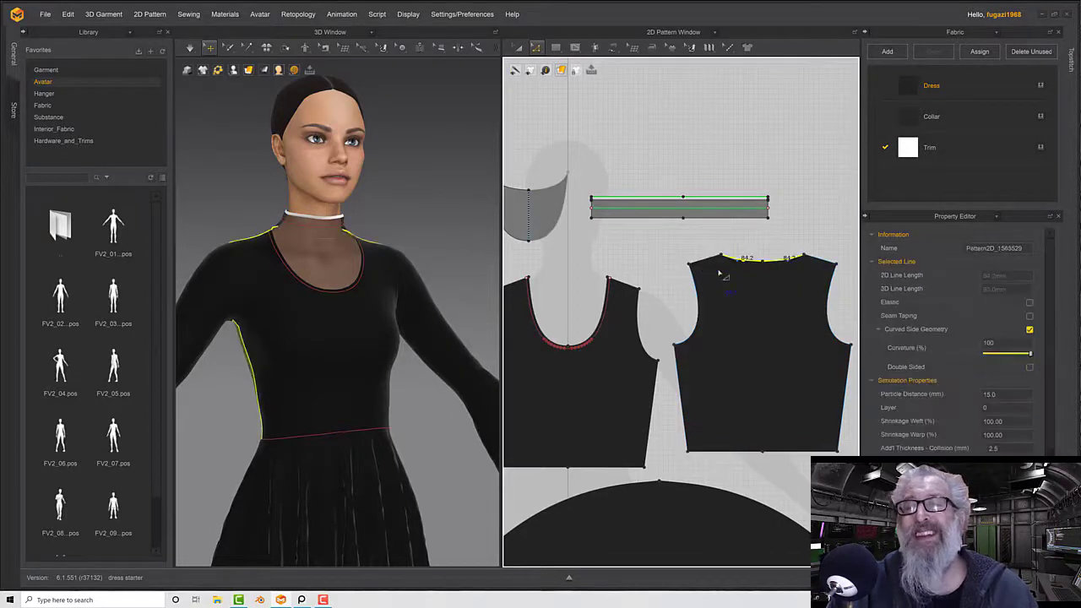
Offset both halves of the back bodice's neckline together as an internal line with 5 mm distance, 1 offset and Extend enabled
scroll(751, 272, "down", 3)
scroll(752, 270, "up", 8)
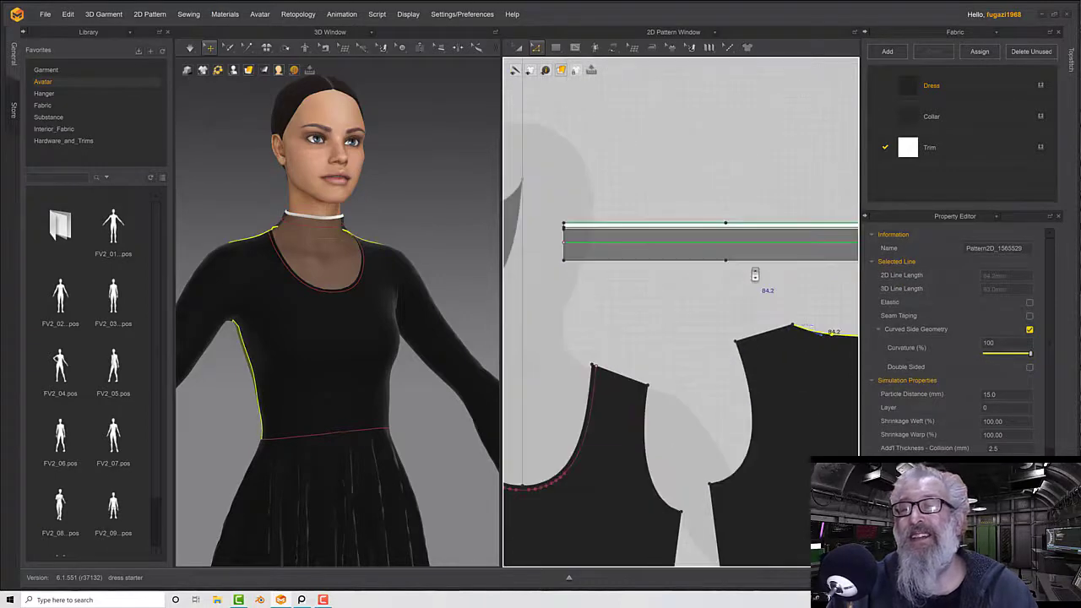
right_click(607, 308)
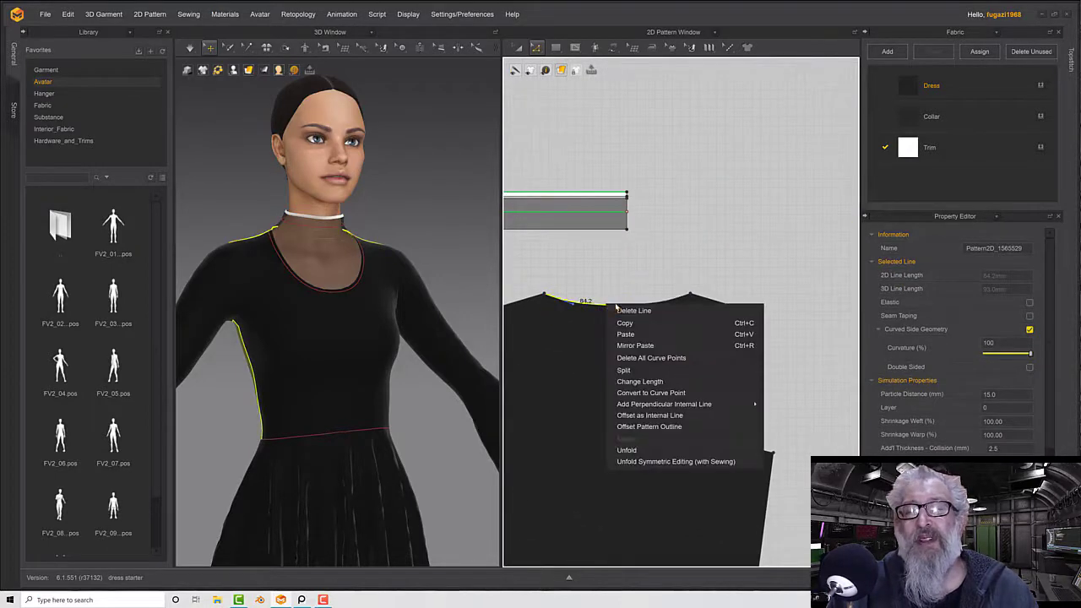
left_click(661, 290)
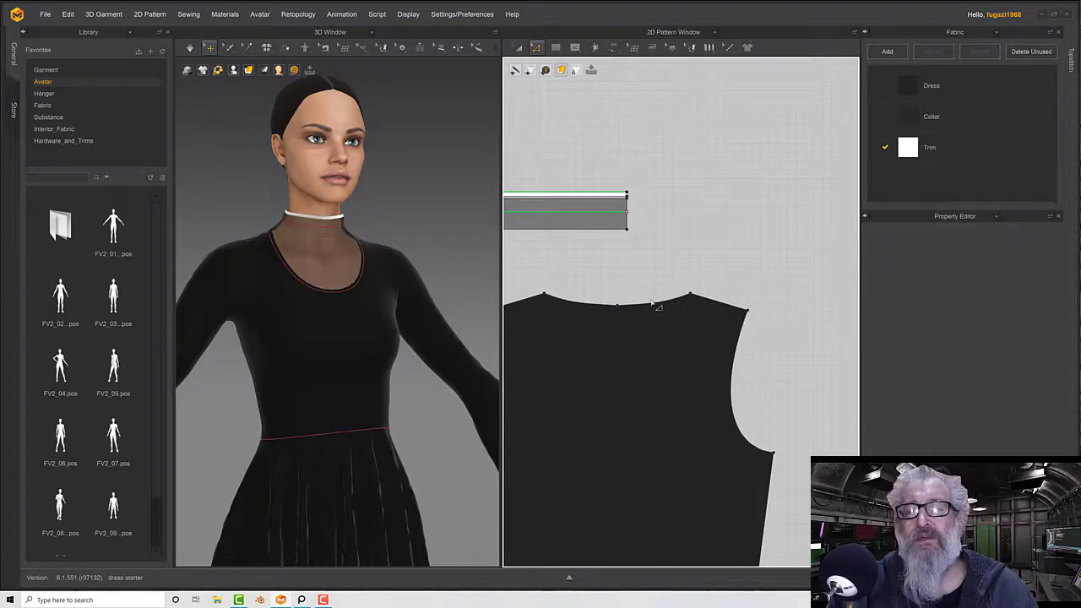
left_click(647, 305)
left_click(605, 306, "shift")
right_click(604, 310)
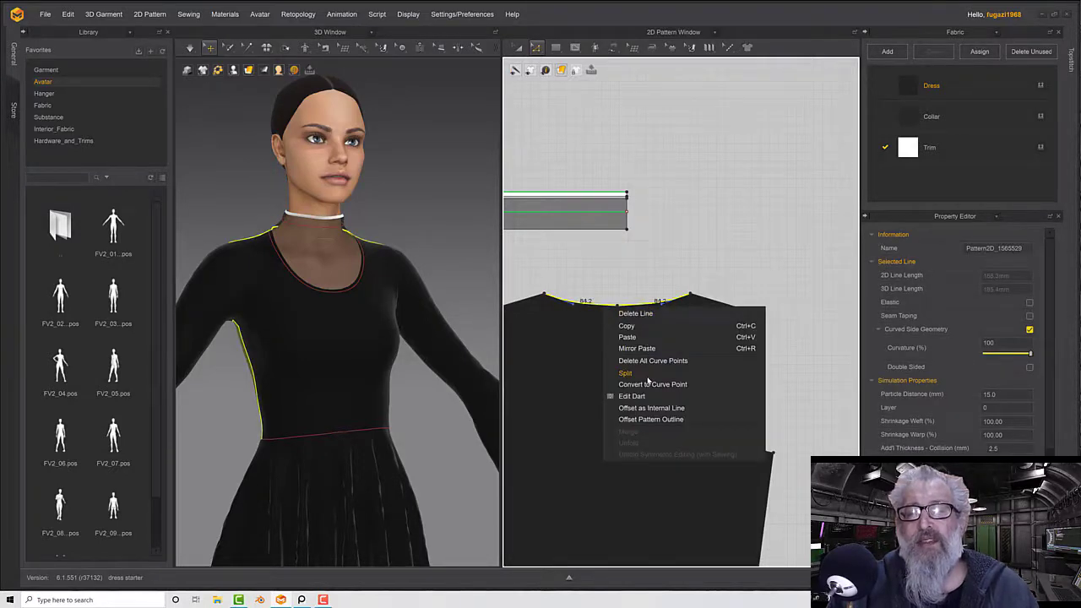
left_click(651, 408)
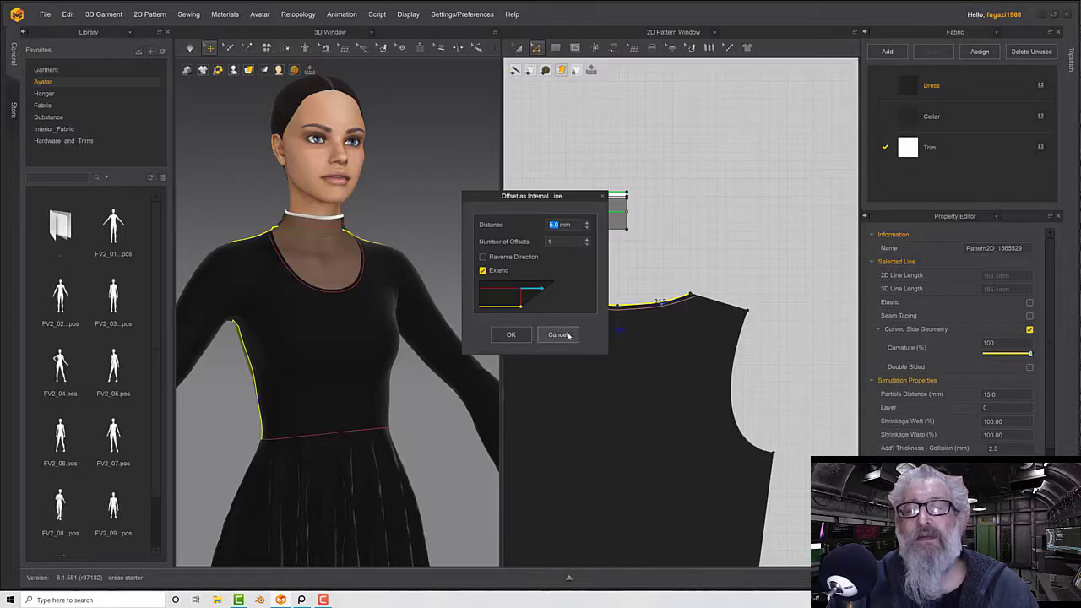
left_click(511, 335)
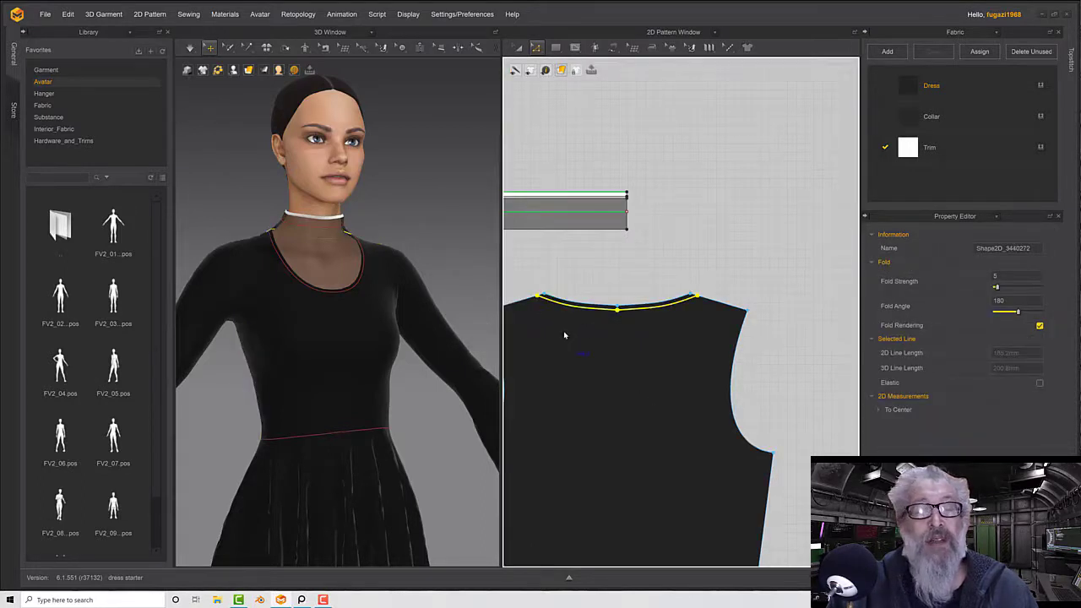
Apply Extend/Trim & Add Point to the back neckline's offset line so its ends meet the shoulder edges
right_click_drag(564, 335, 627, 344)
scroll(607, 324, "down", 4)
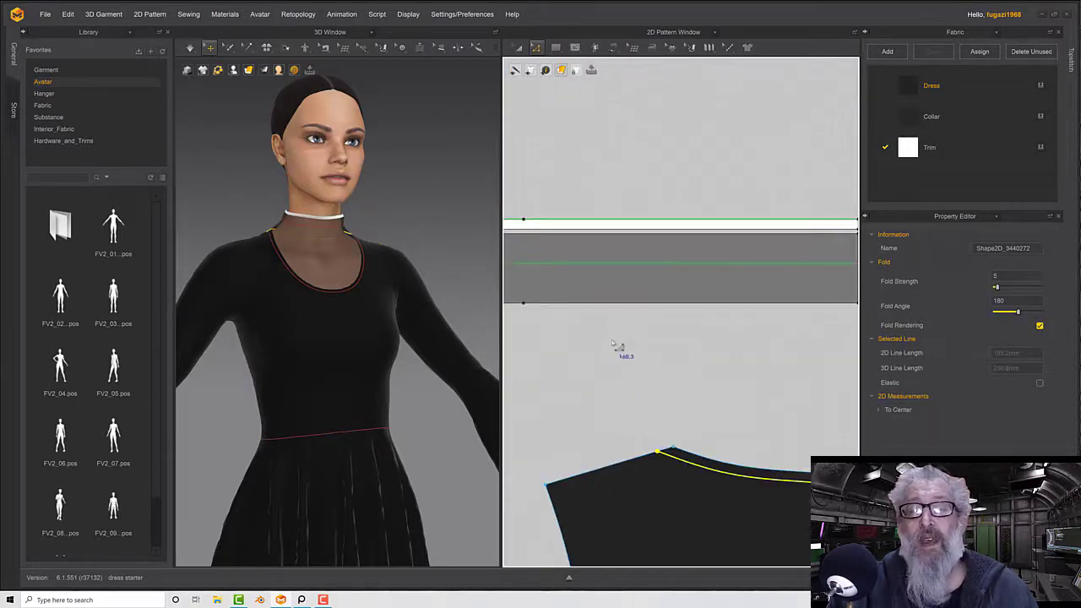
scroll(611, 340, "up", 1)
middle_click_drag(658, 361, 625, 300)
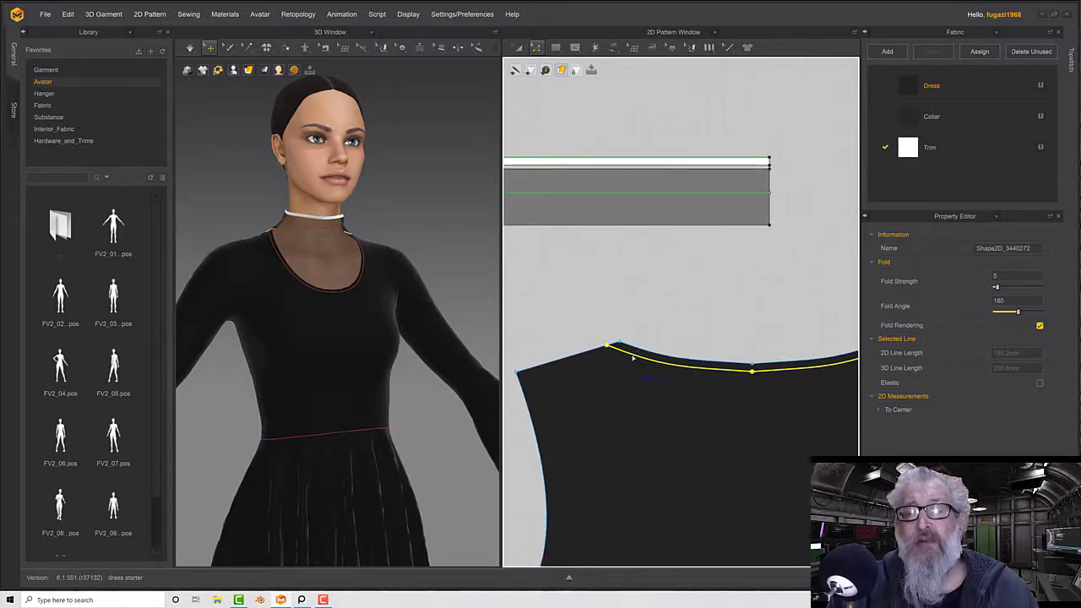
right_click(632, 358)
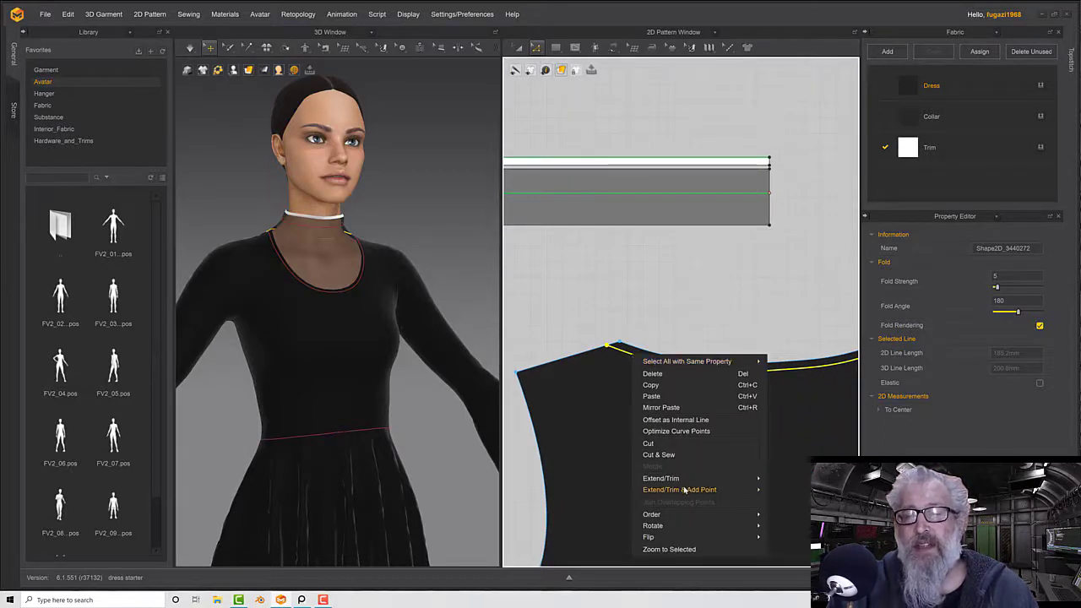
mouse_move(685, 490)
left_click(792, 491)
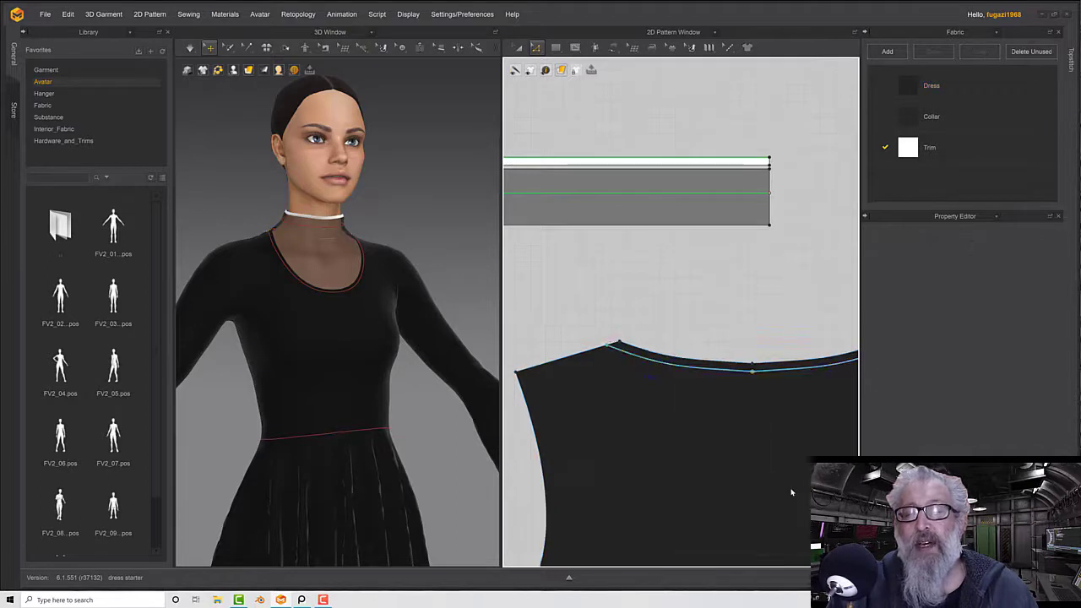
left_click(614, 345)
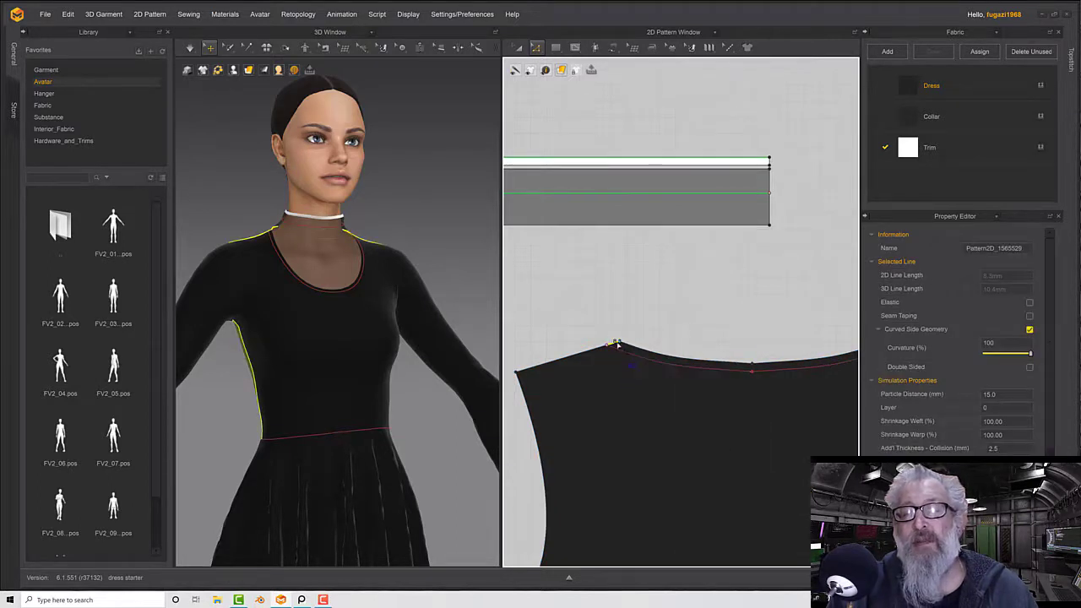
Apply Extend/Trim & Add Point to the front neckline's offset line so its ends meet the shoulder edges
middle_click_drag(751, 333, 846, 295)
middle_click_drag(560, 342, 881, 310)
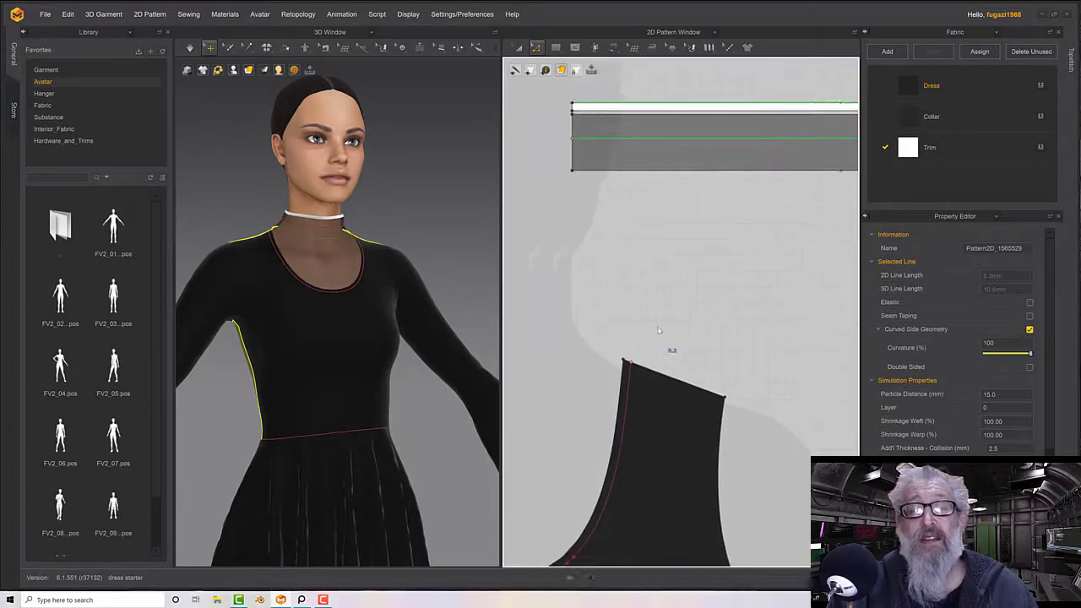
middle_click_drag(599, 346, 652, 314)
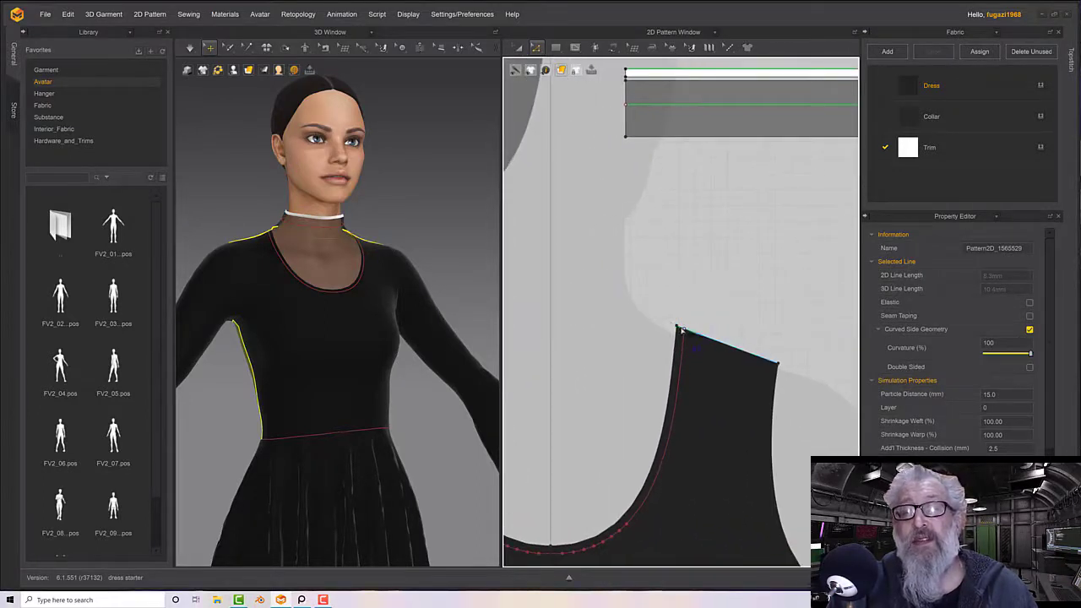
left_click(684, 335)
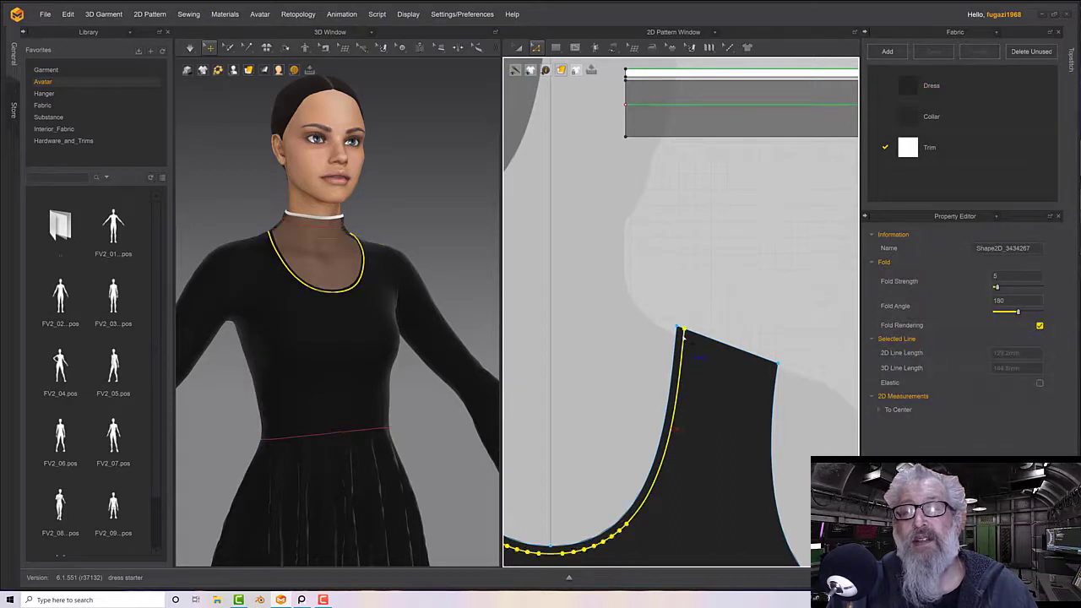
right_click(683, 334)
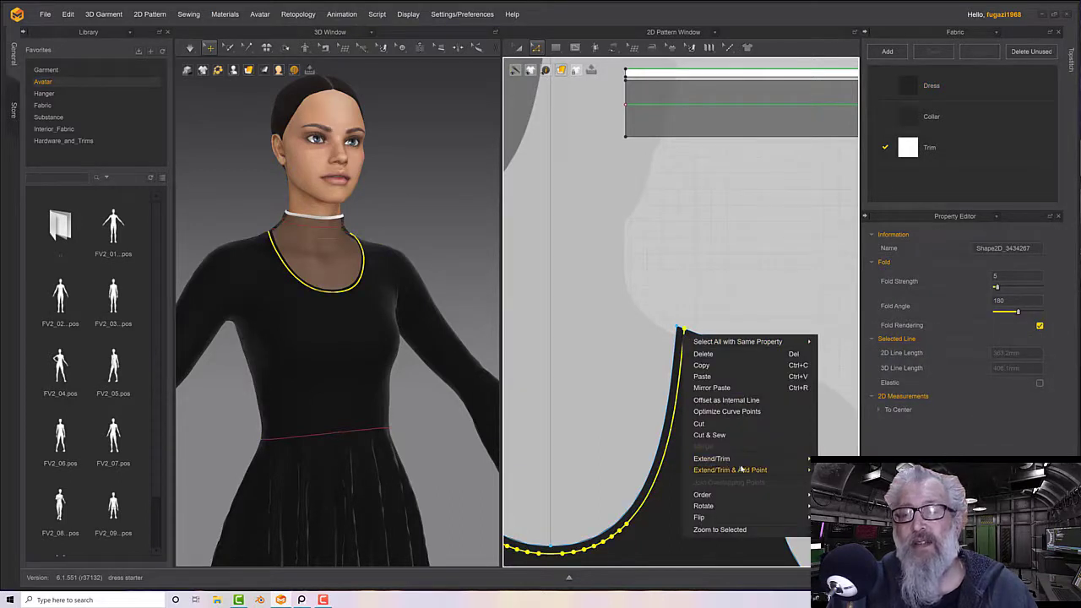
left_click(730, 470)
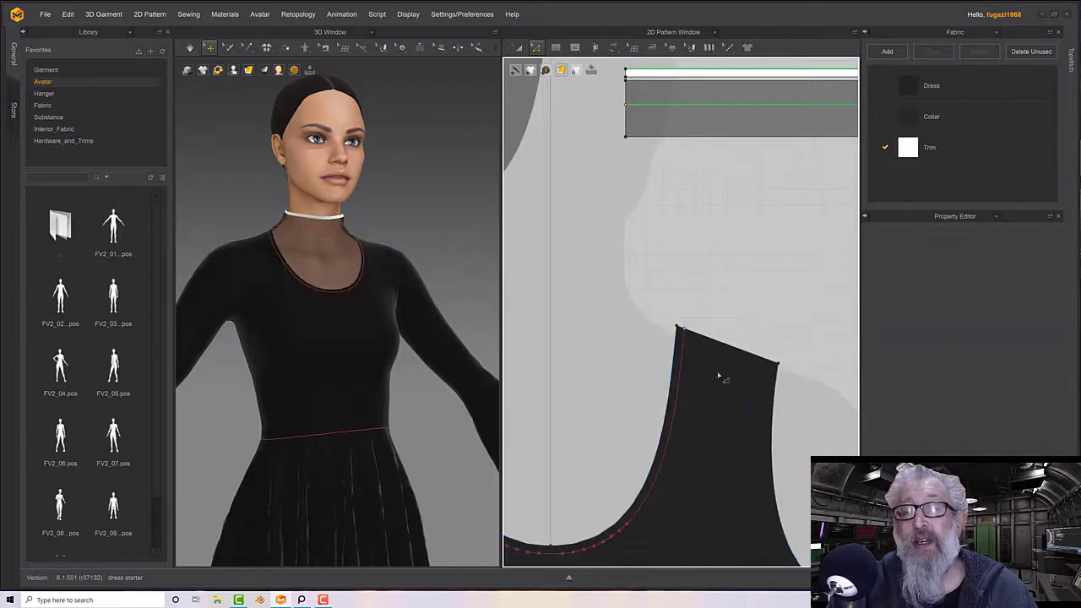
left_click(683, 332)
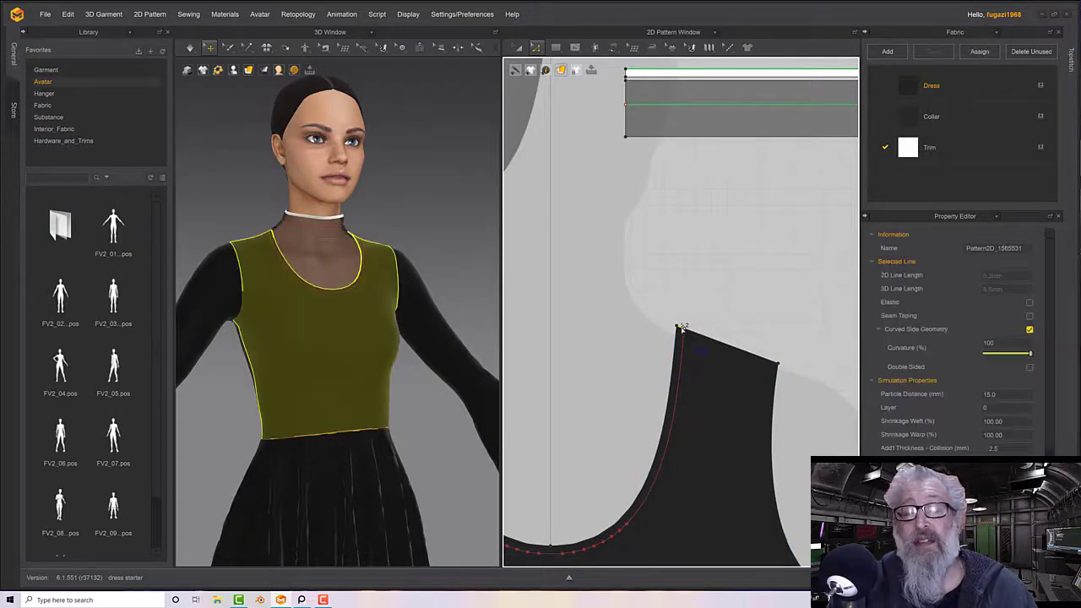
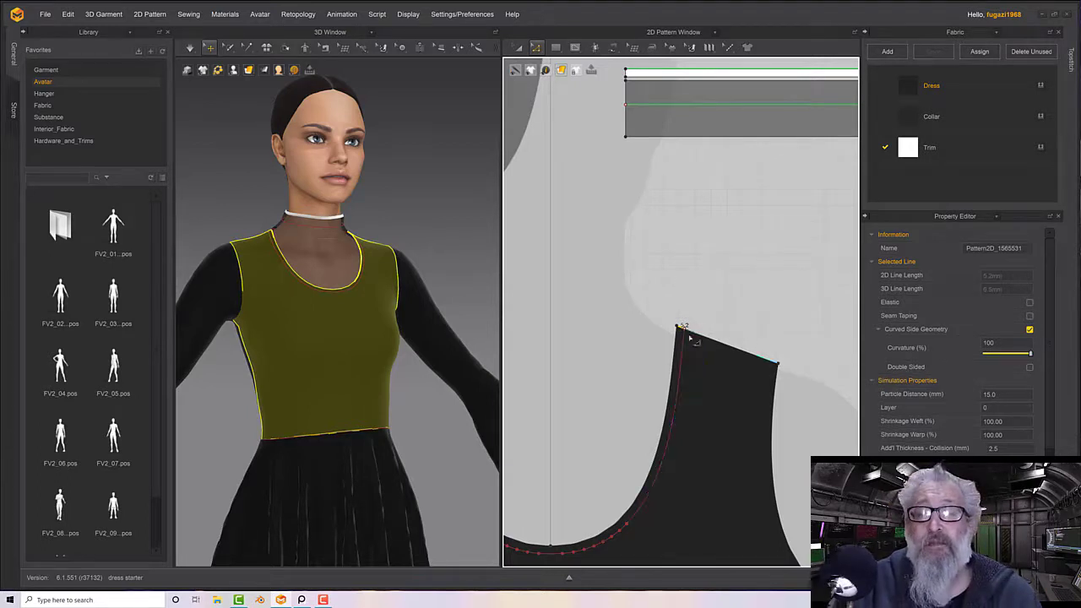
Delete the front bodice's neckline offset line and the two extra points on its shoulder edges
left_click(682, 347)
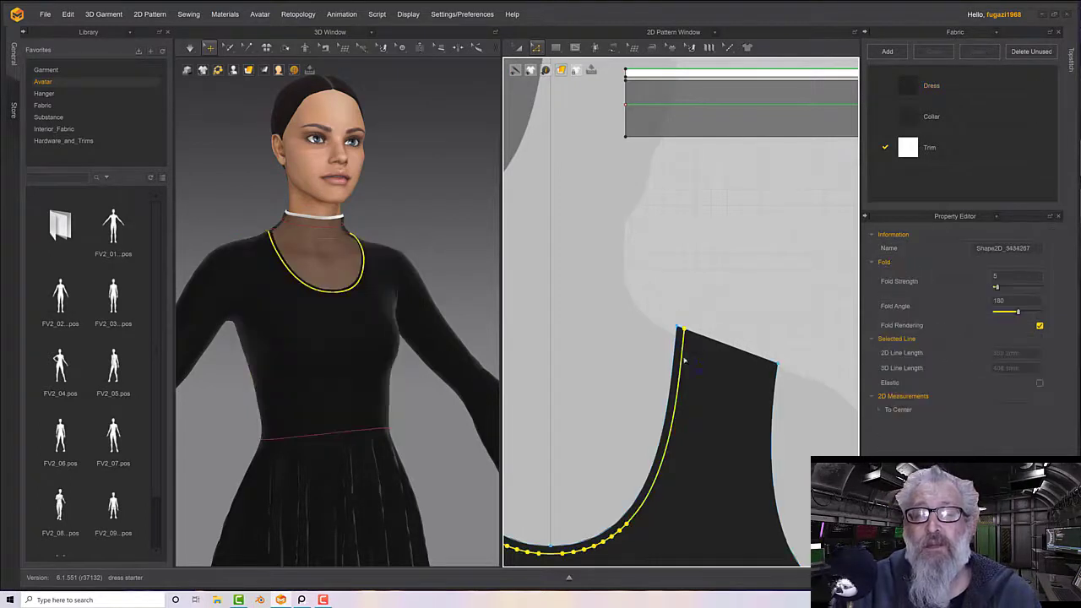
middle_click_drag(683, 404, 775, 367)
middle_click_drag(620, 367, 663, 359)
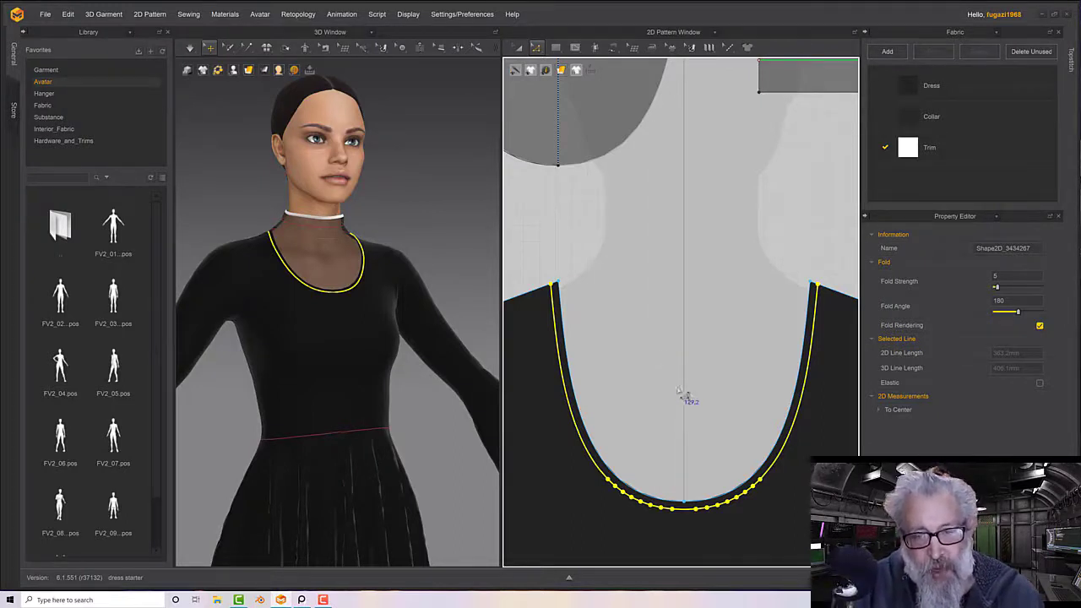
left_click(541, 292)
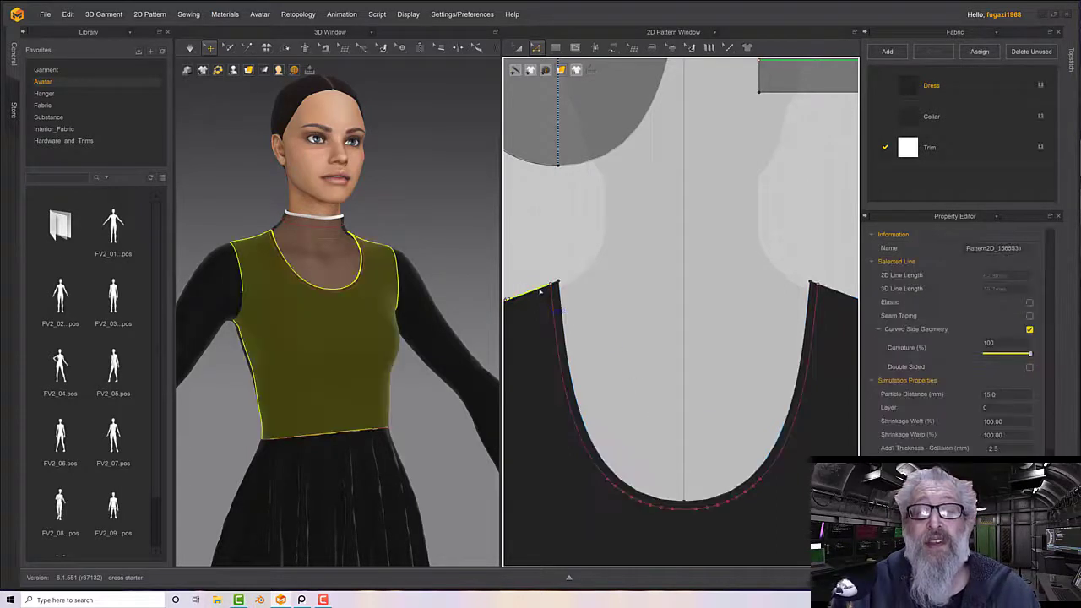
left_click(639, 310)
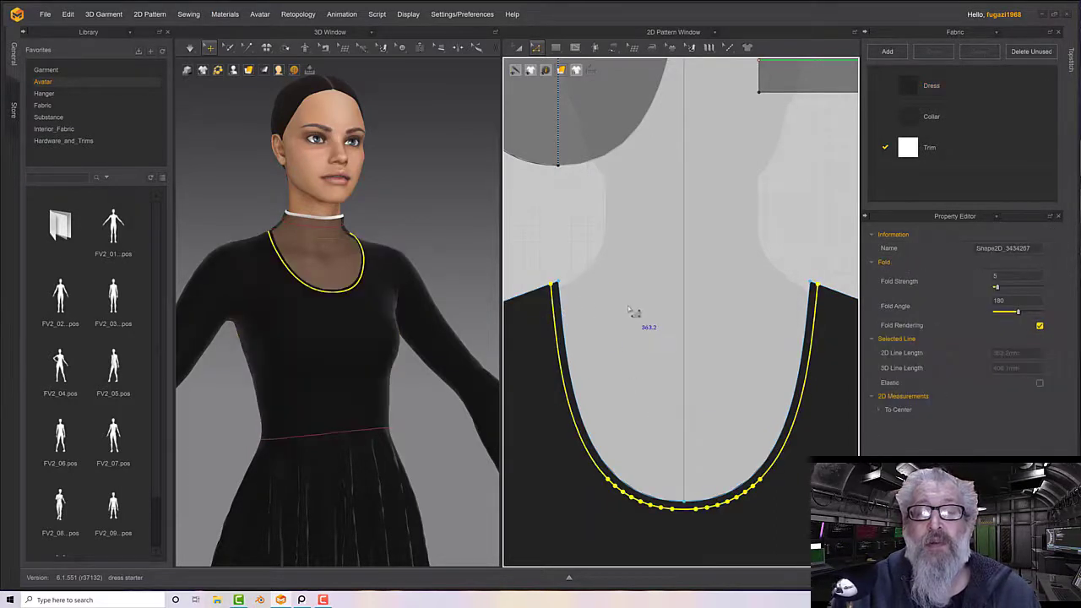
left_click(555, 316)
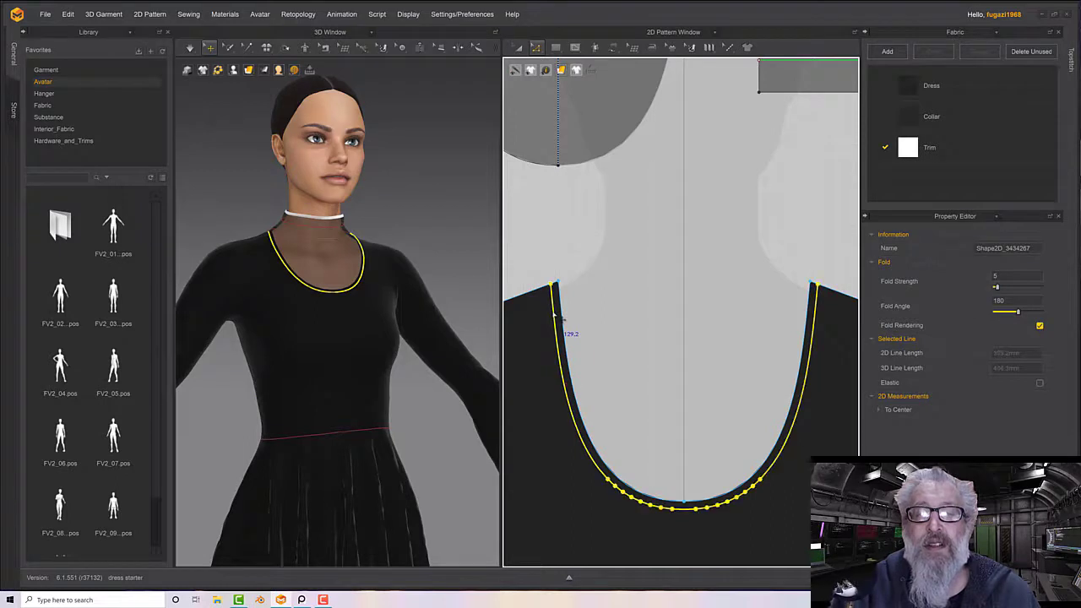
key("Delete")
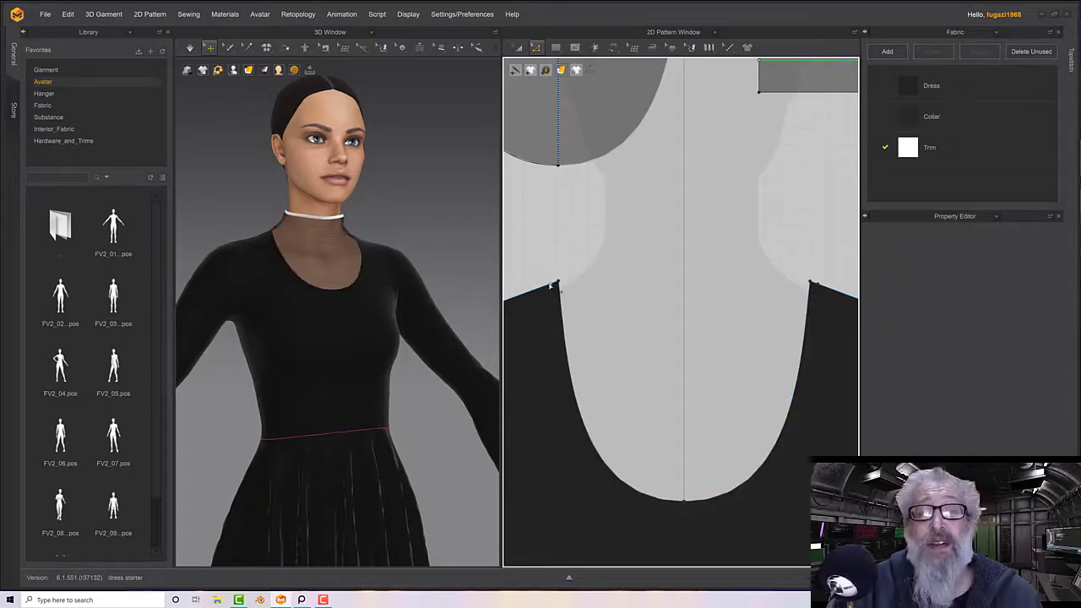
left_click(557, 306)
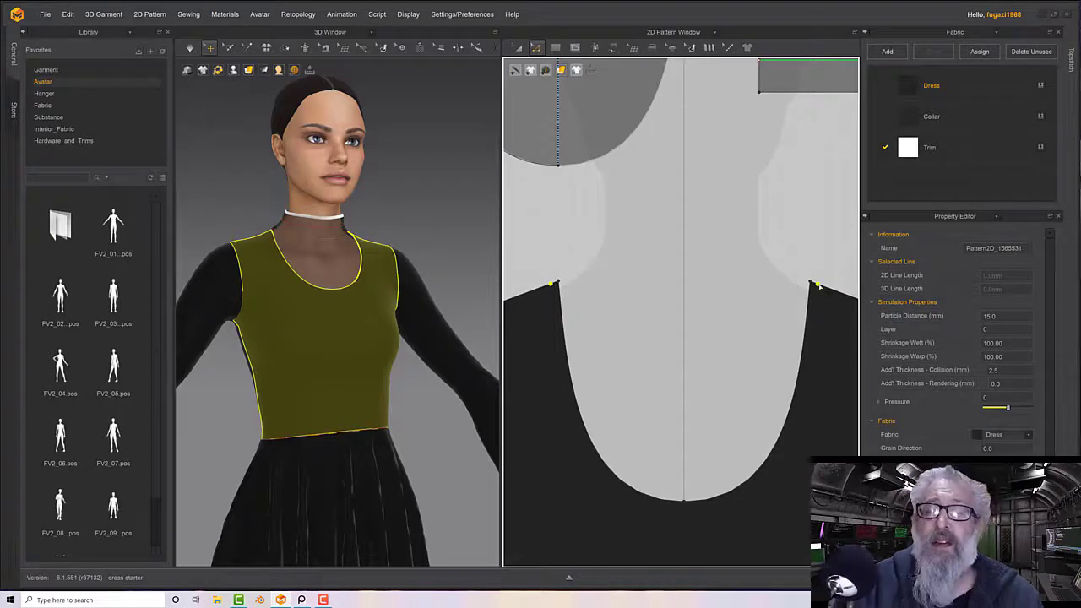
key("Delete")
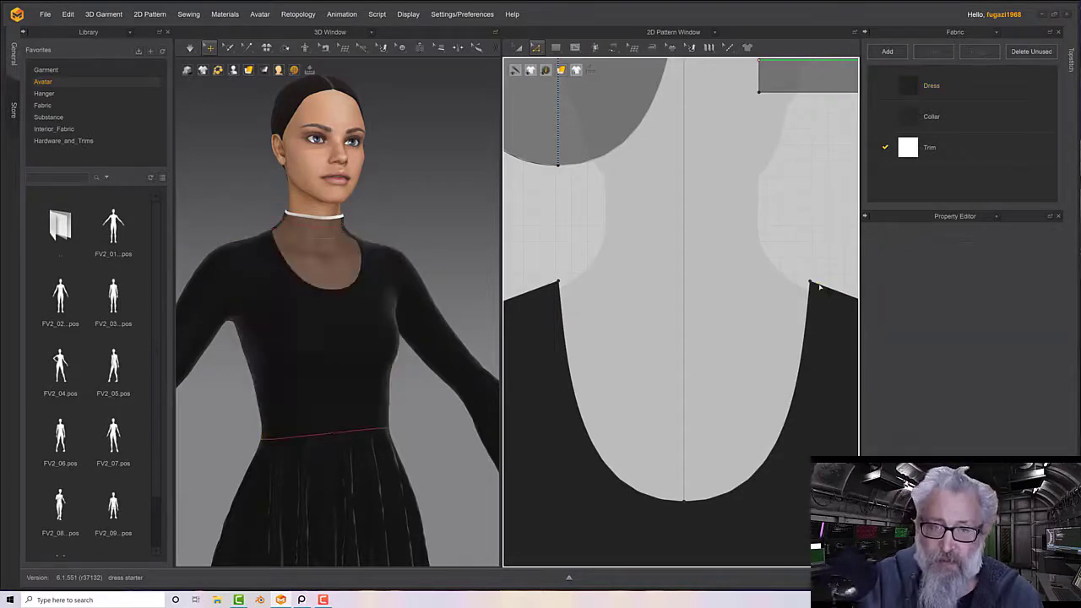
Split the front bodice's left shoulder edge into two lines, with Line 1 set to 8 mm from the neckline
left_click(533, 292)
right_click(535, 294)
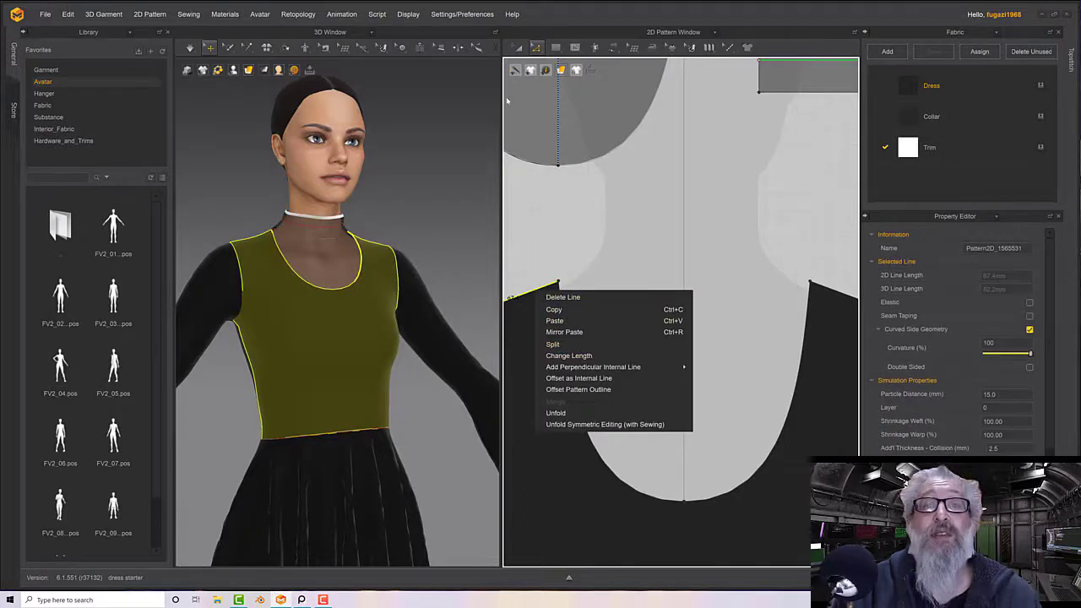
left_click(553, 344)
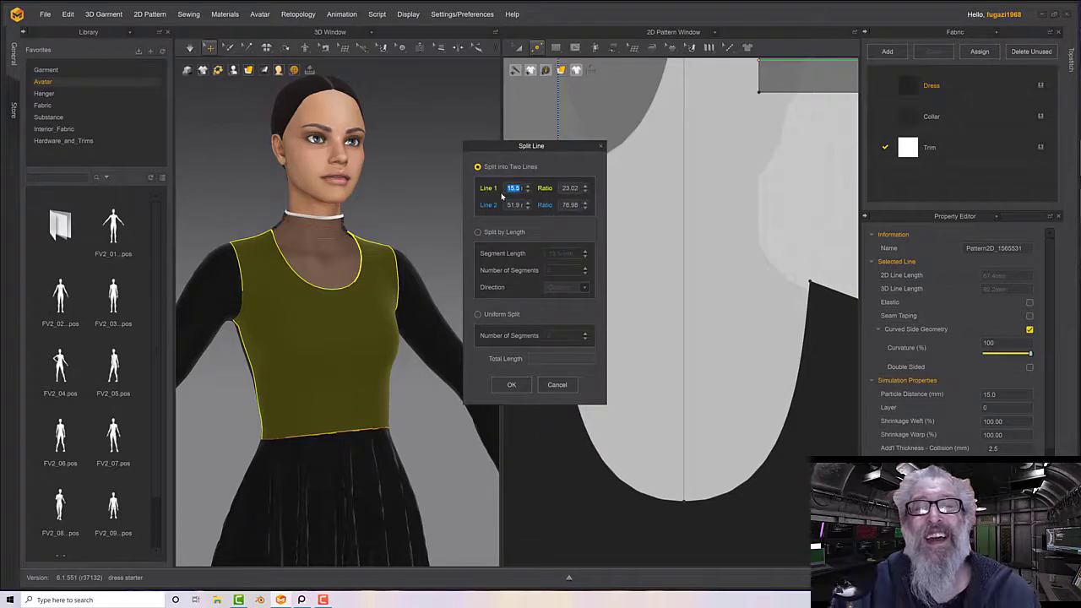
type("8mm")
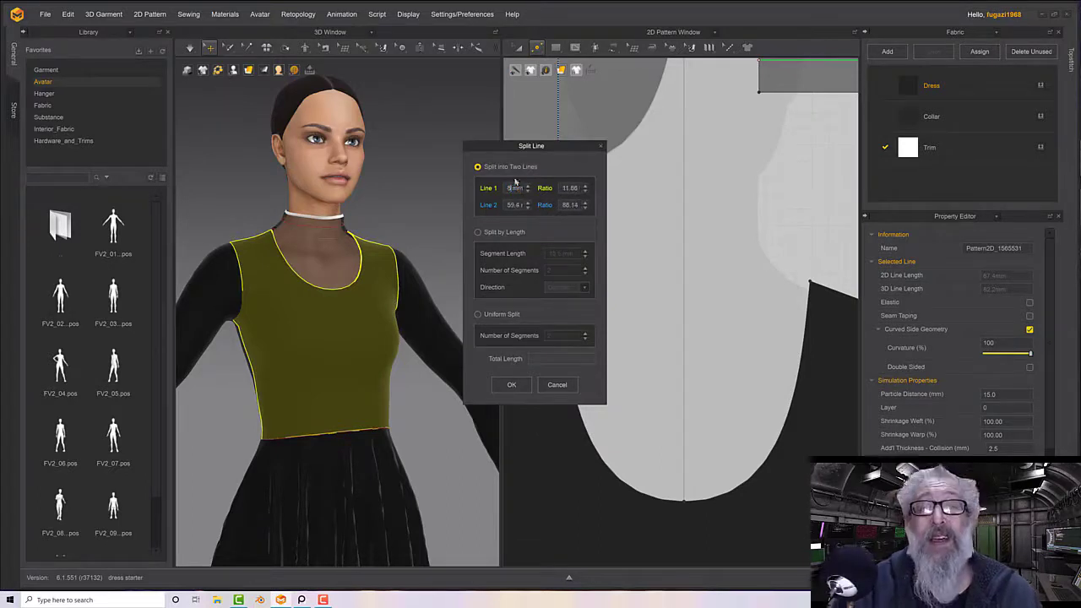
left_click(511, 385)
Offset both halves of the front bodice's neckline together as an internal line with 8 mm distance, 1 offset and Extend enabled
middle_click_drag(585, 317, 608, 315)
left_click(586, 295)
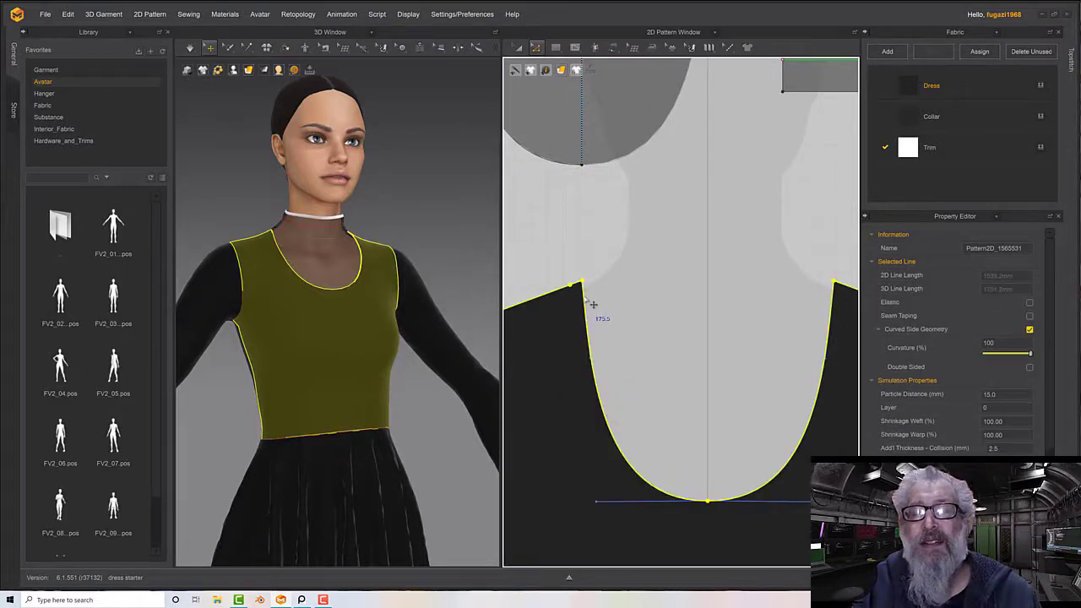
left_click(586, 299)
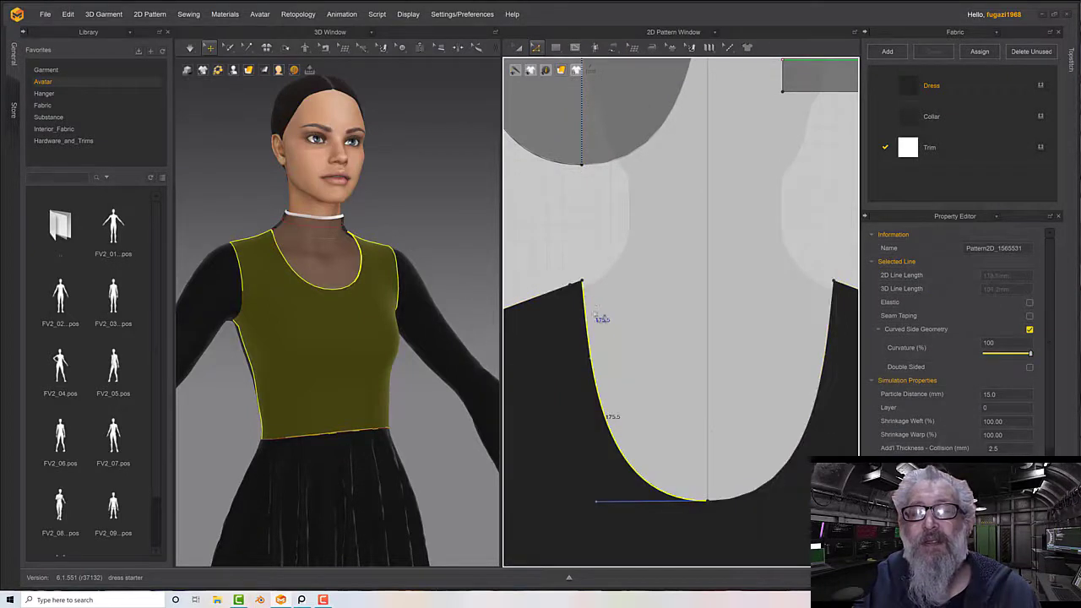
left_click(744, 499, "shift")
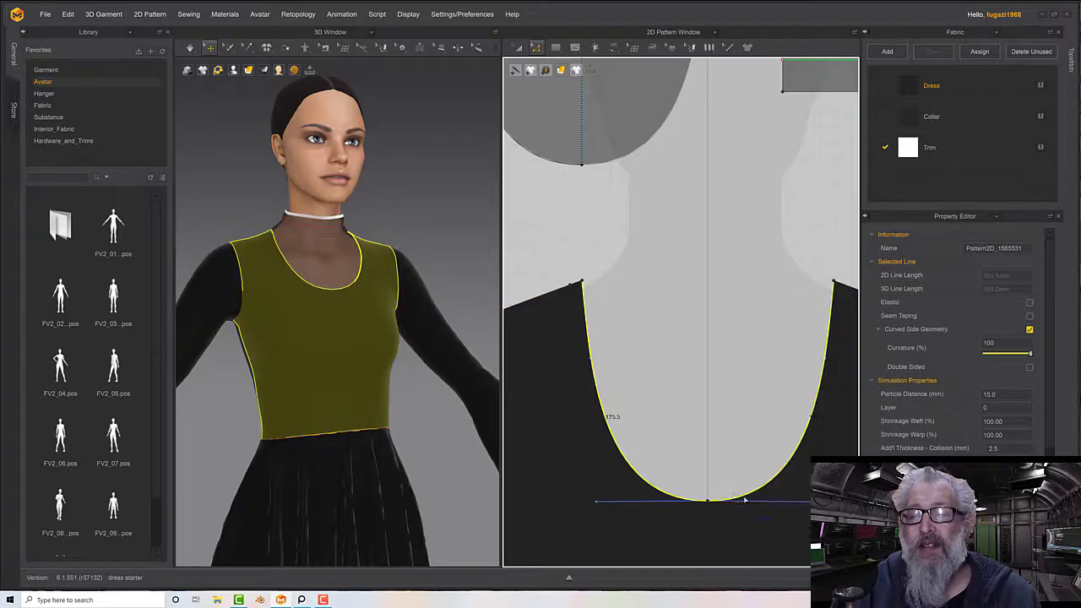
right_click(600, 373)
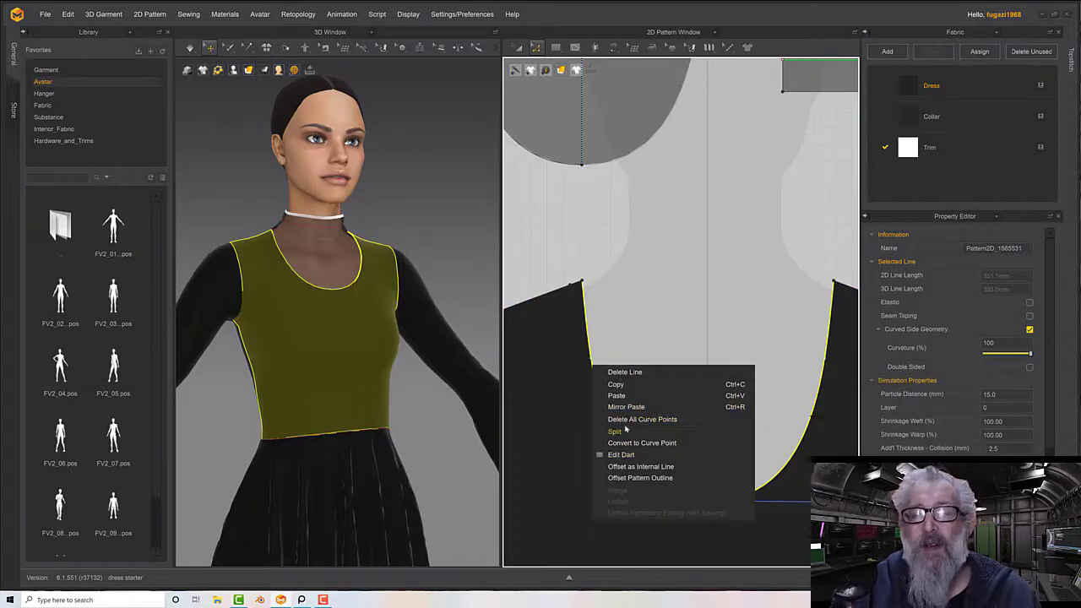
left_click(641, 466)
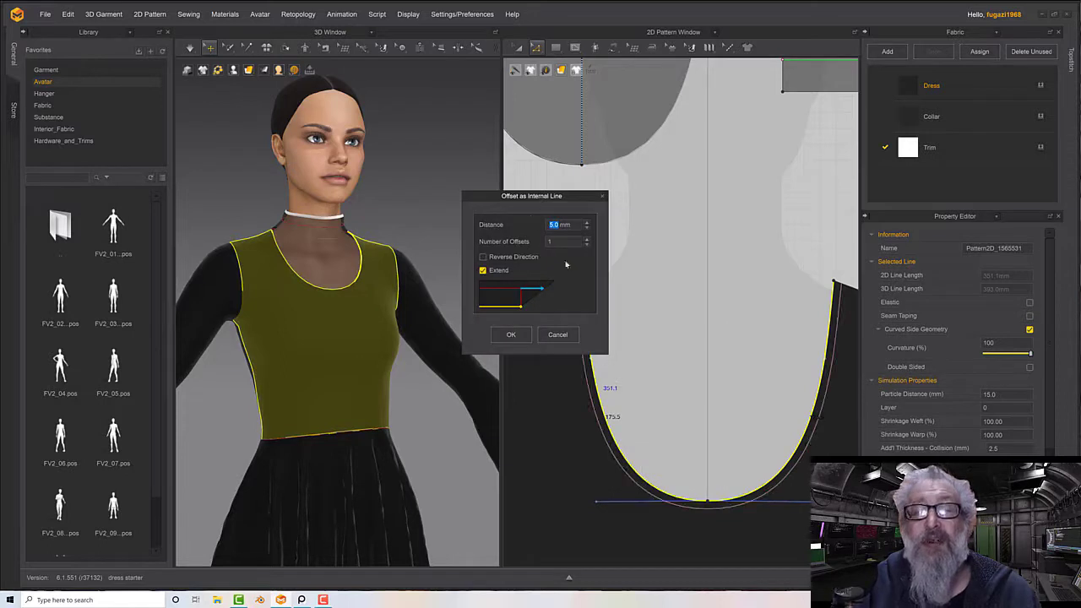
left_click_drag(531, 201, 675, 209)
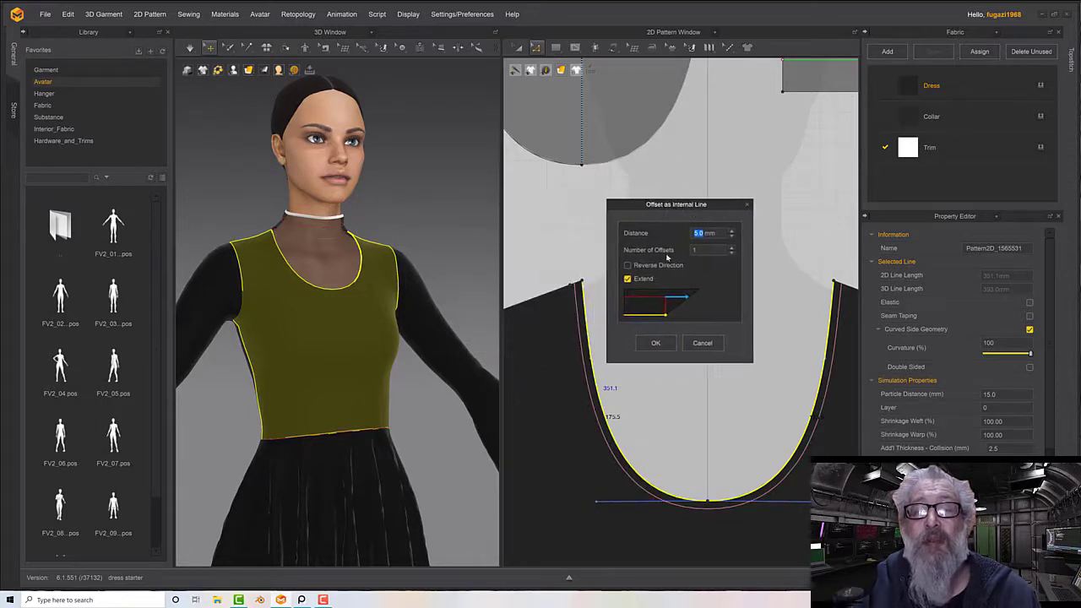
left_click(732, 233)
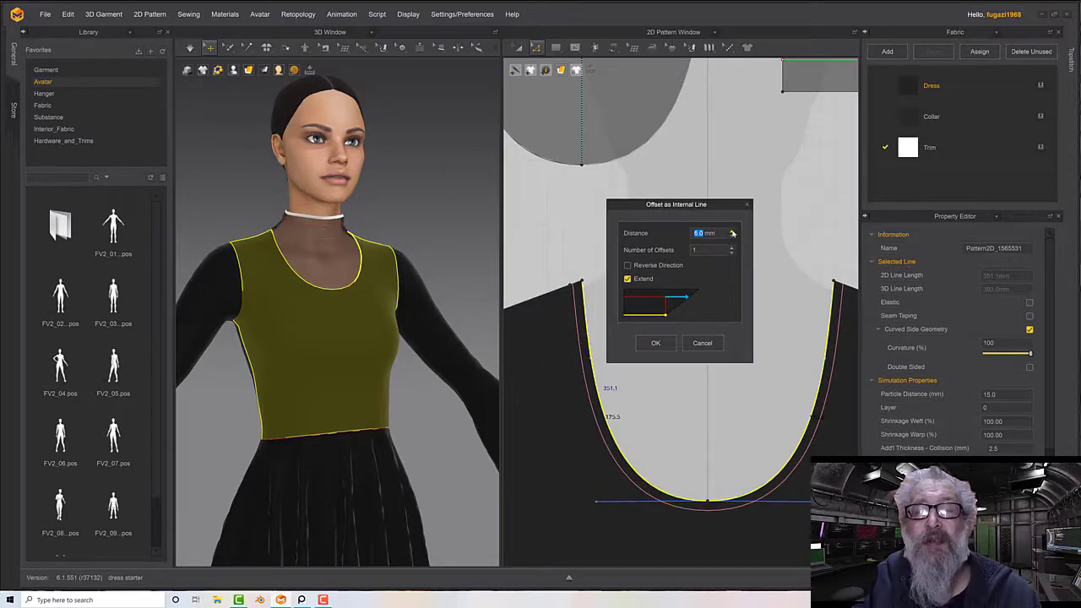
left_click(732, 233)
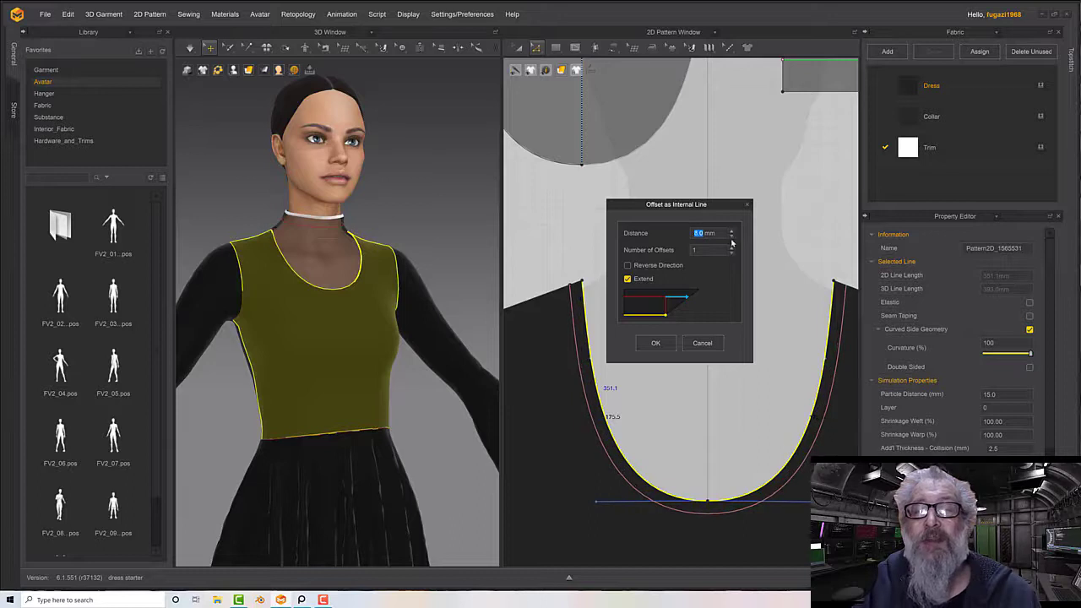
left_click(733, 240)
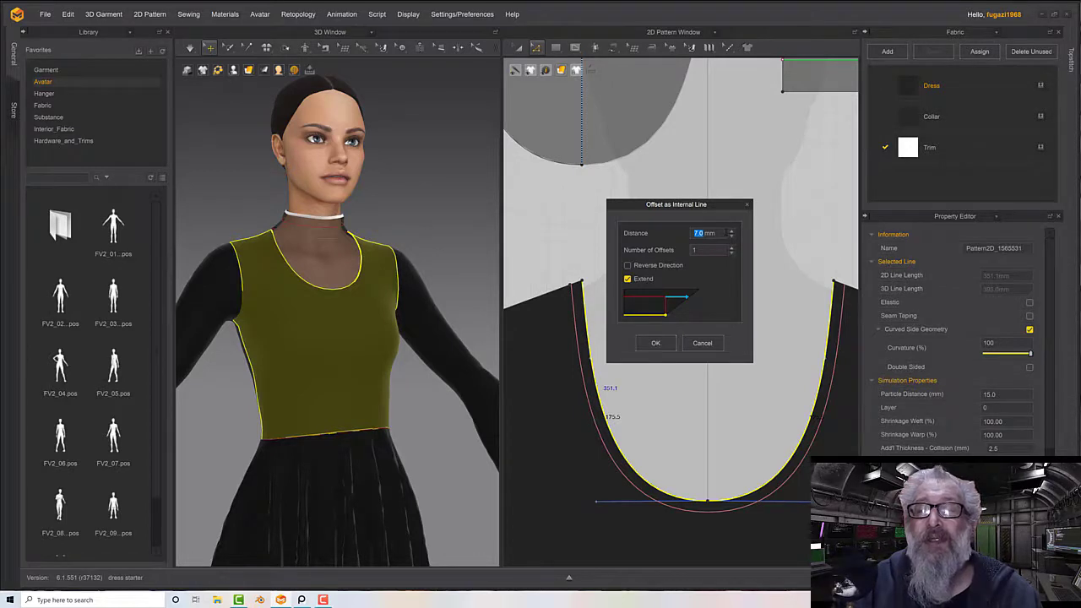
left_click(655, 343)
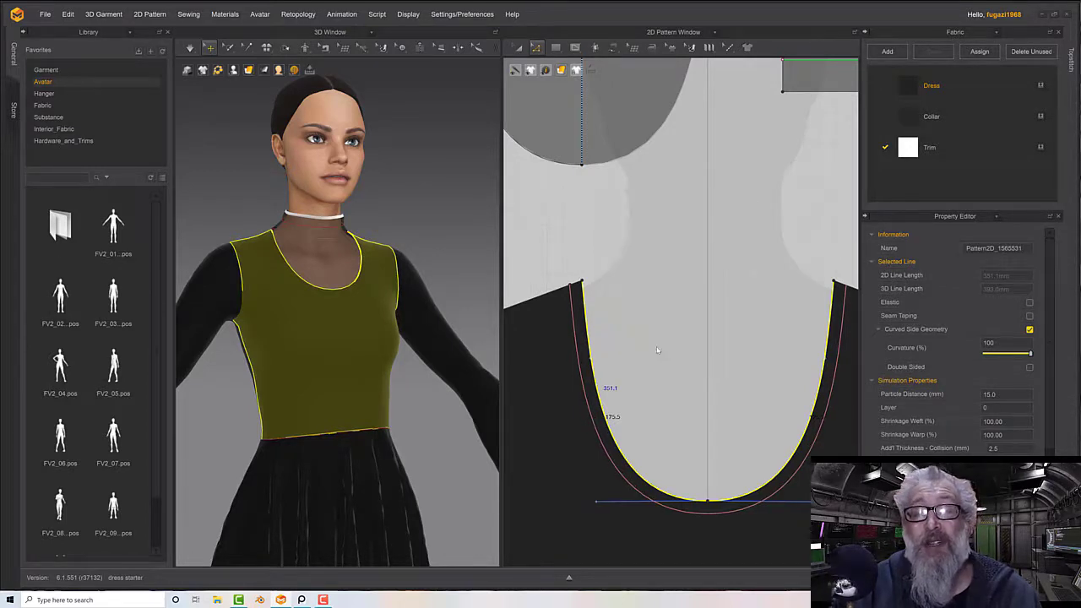
Move the left end point of the front neckline's offset line onto the shoulder edge's 8 mm split point
scroll(551, 307, "up", 5)
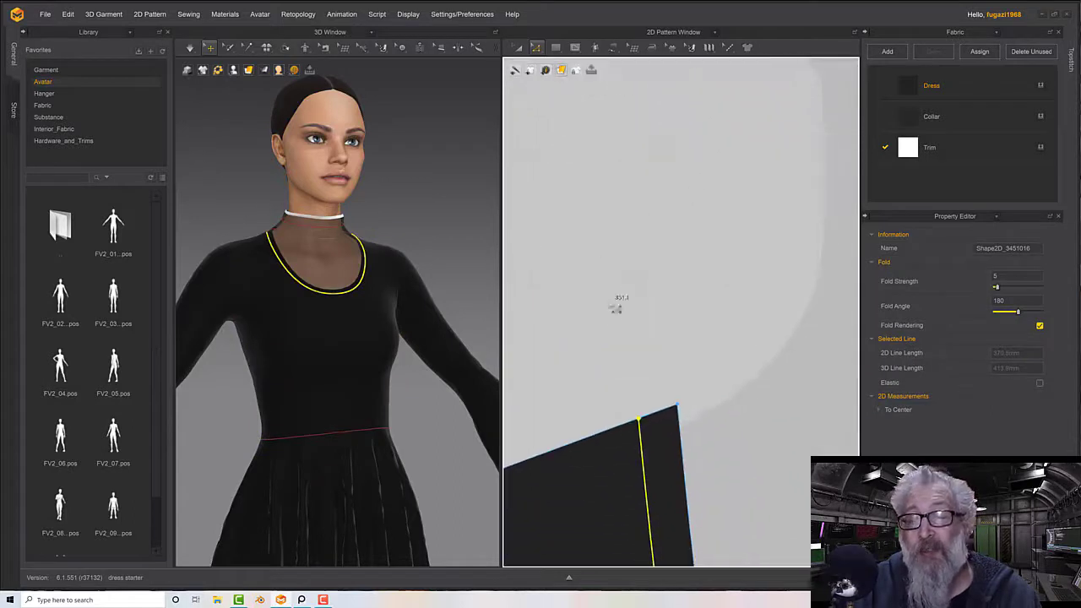
scroll(632, 454, "up", 3)
middle_click_drag(635, 456, 589, 265)
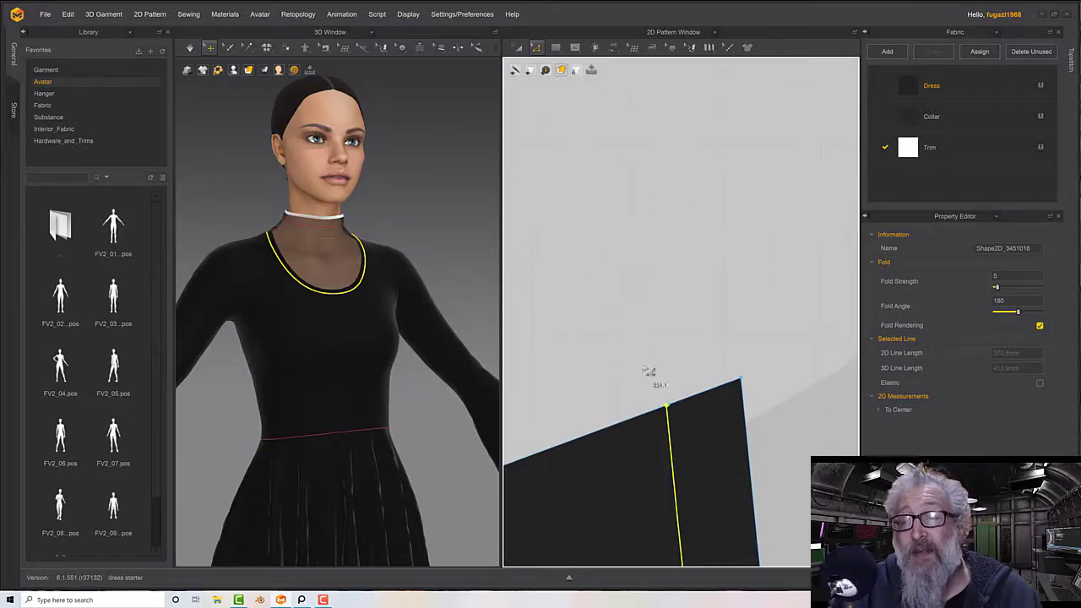
scroll(668, 411, "down", 2)
scroll(668, 412, "up", 2)
scroll(659, 381, "down", 2)
scroll(659, 381, "up", 2)
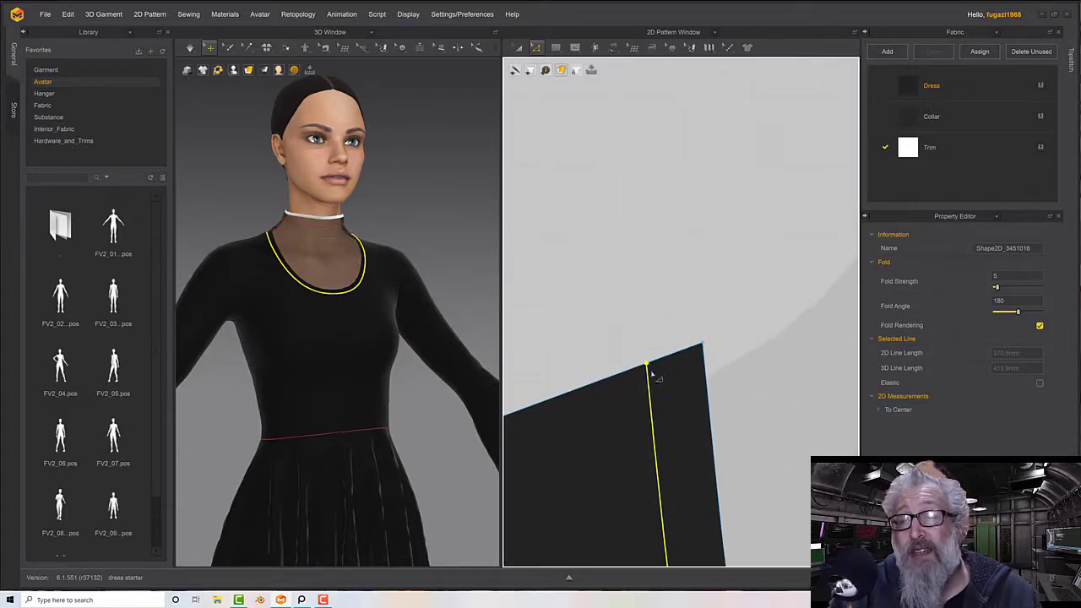
middle_click_drag(651, 374, 627, 334)
left_click(626, 310)
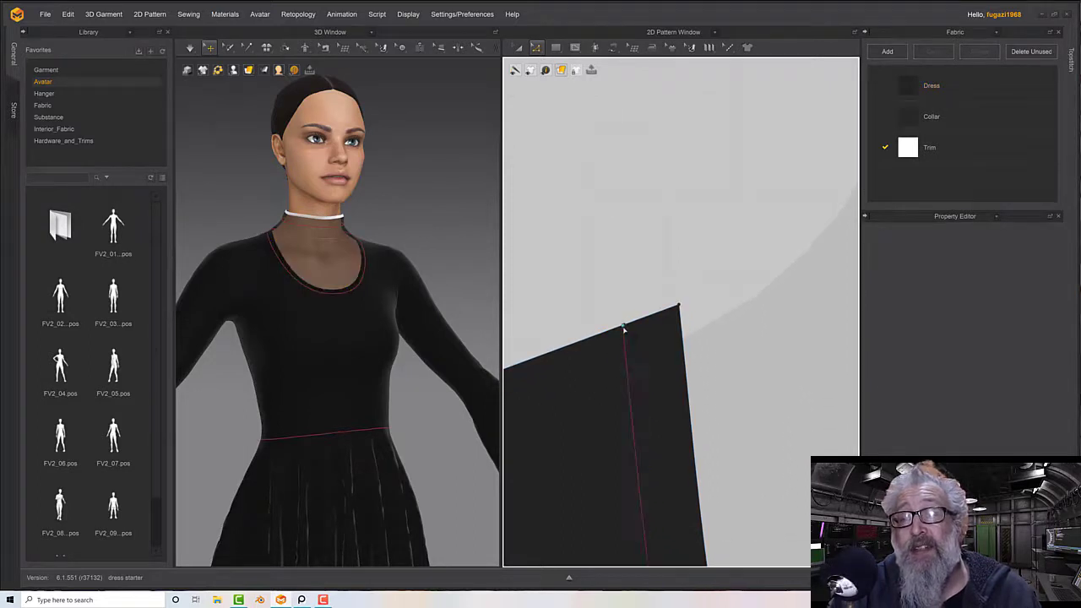
left_click(624, 327)
left_click(624, 328)
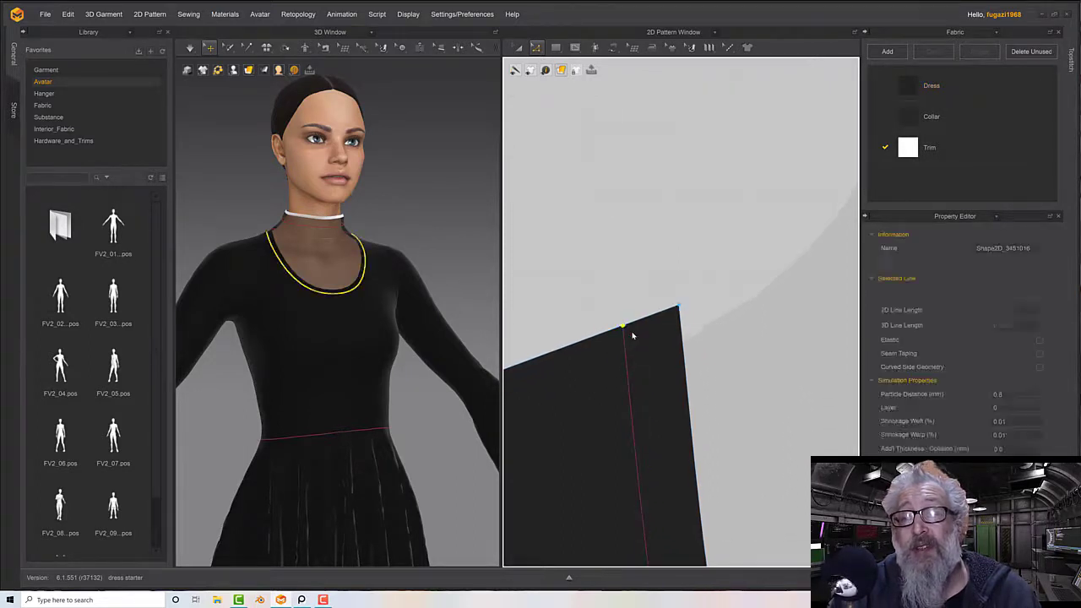
left_click_drag(623, 328, 624, 325)
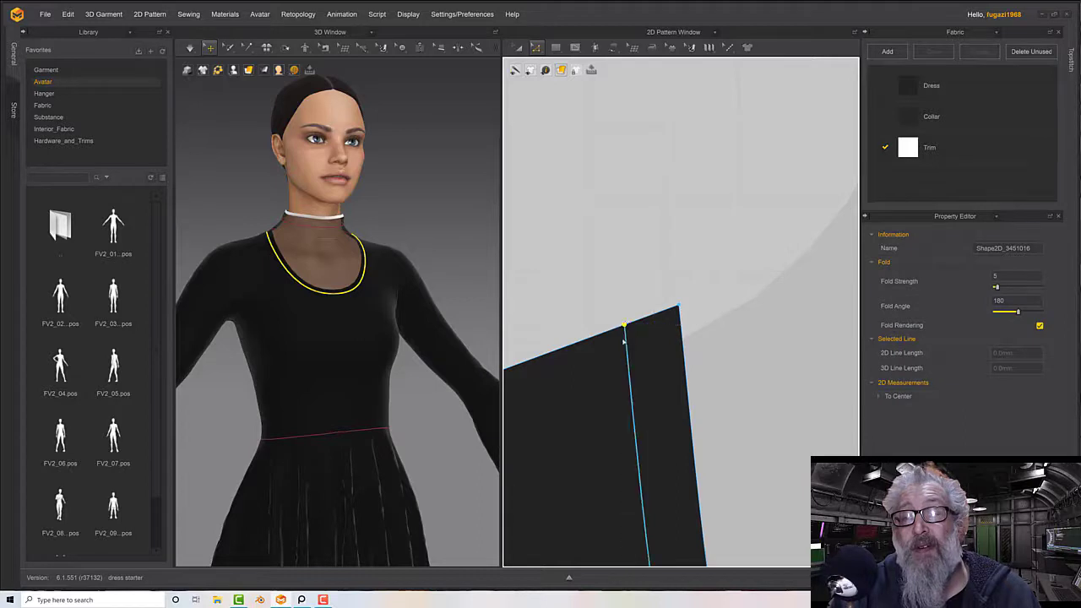
Split the front bodice's right shoulder edge into two lines, with Line 1 at 8 mm from the neckline
scroll(718, 350, "down", 6)
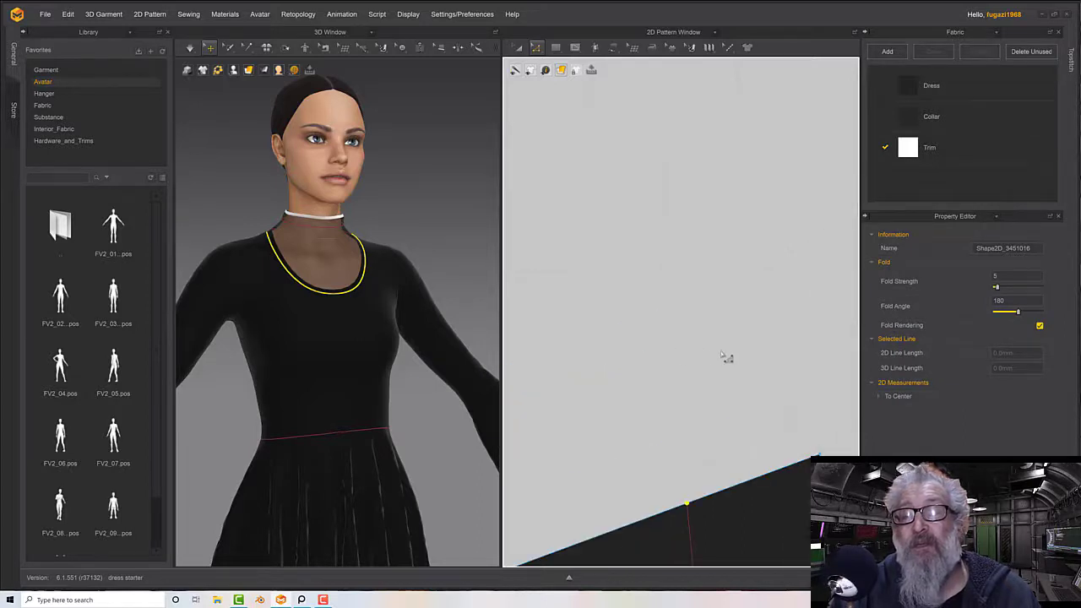
middle_click_drag(716, 349, 579, 362)
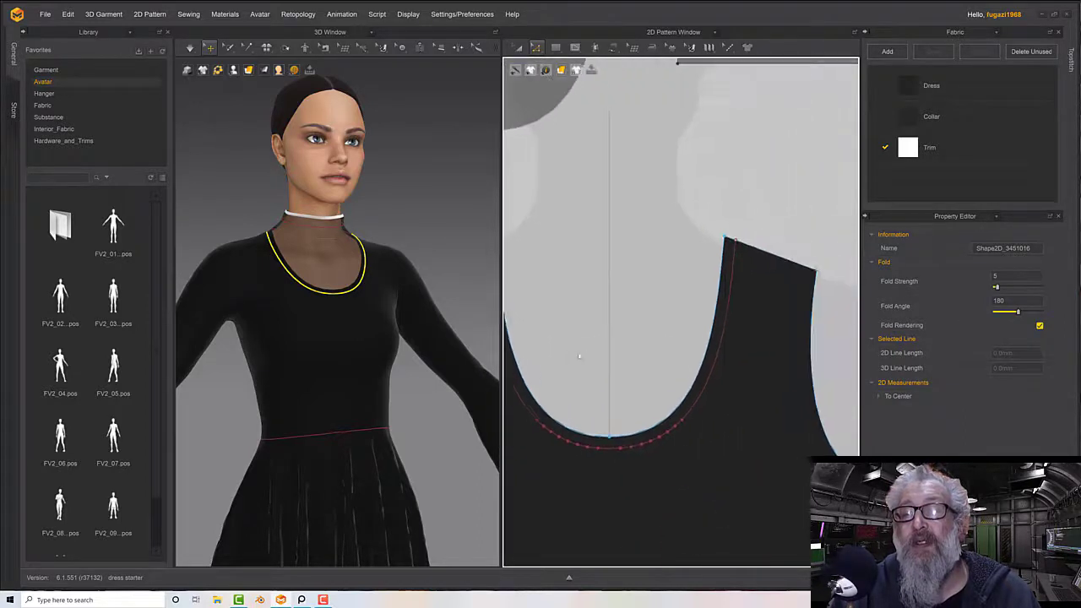
double_click(731, 260)
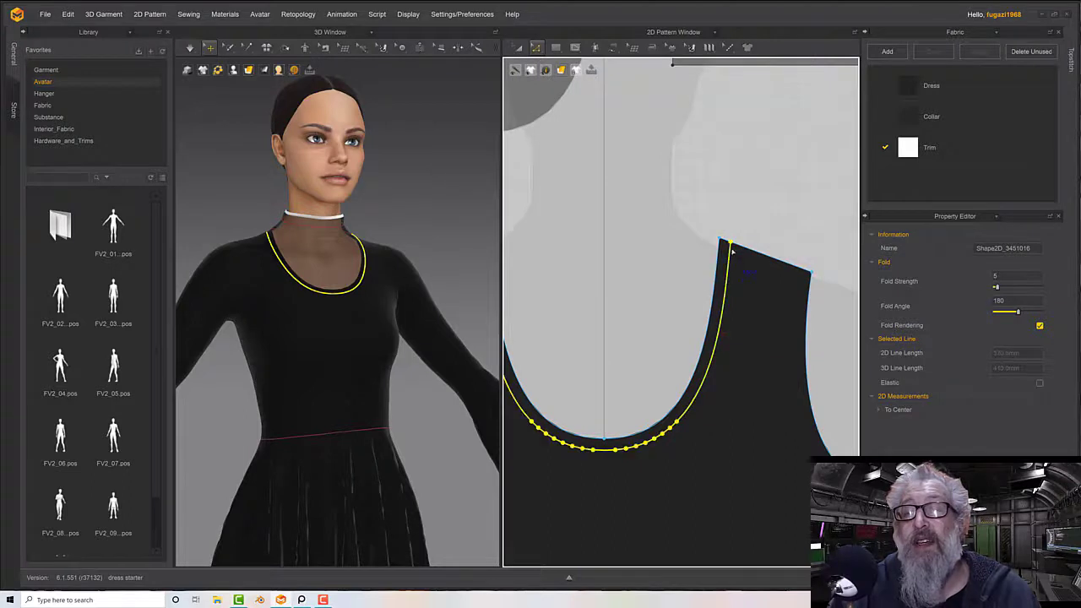
scroll(735, 262, "up", 5)
right_click_drag(744, 284, 546, 350)
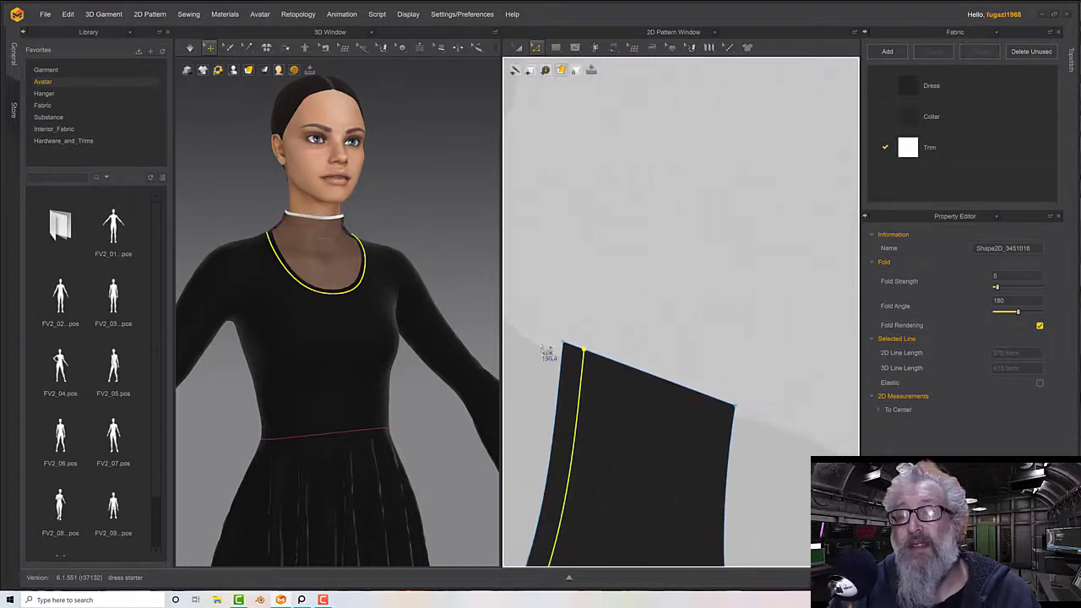
scroll(579, 376, "up", 4)
middle_click_drag(626, 426, 594, 304)
scroll(597, 310, "down", 1)
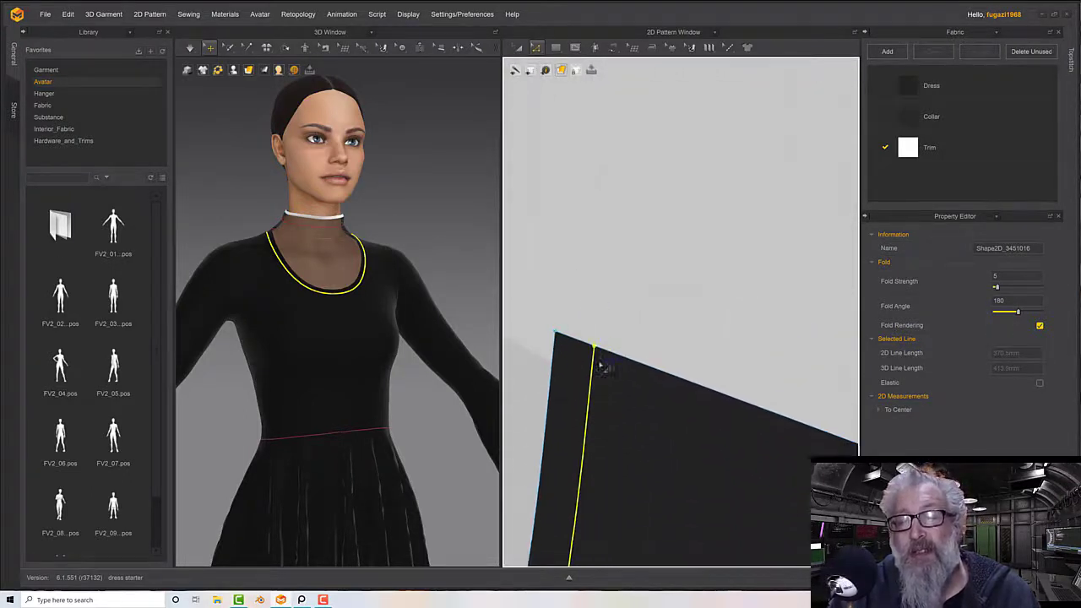
scroll(602, 365, "down", 2)
scroll(603, 366, "up", 3)
left_click(620, 368)
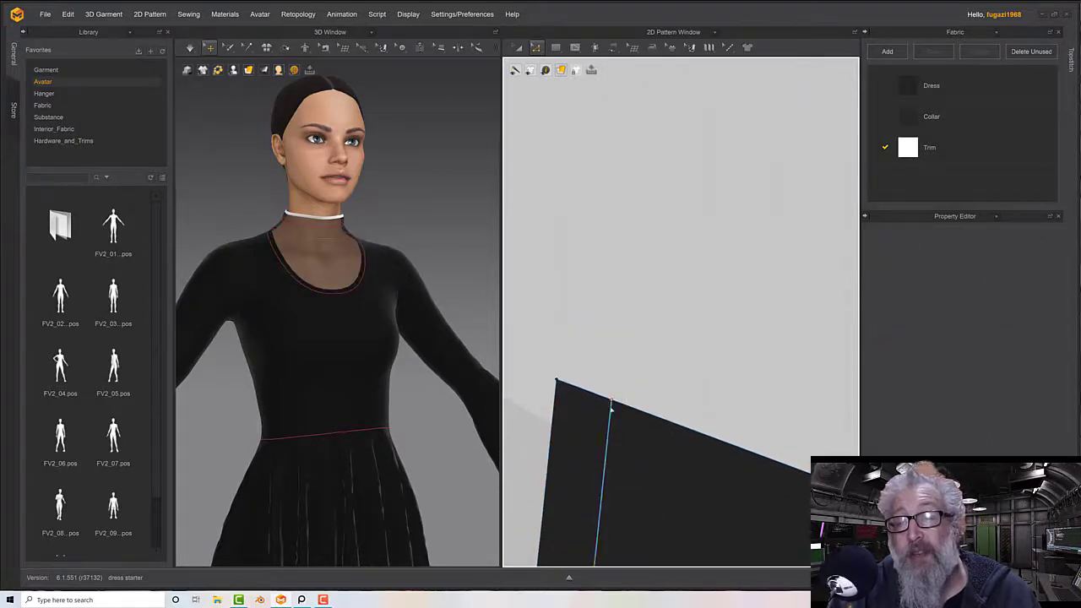
left_click(610, 409)
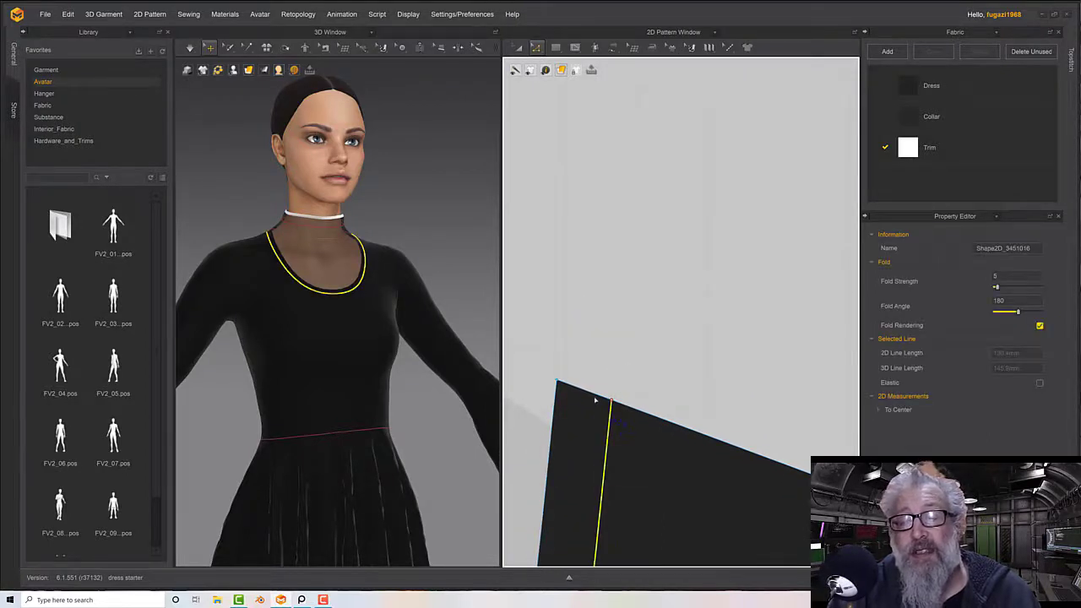
left_click(595, 399)
left_click(609, 428)
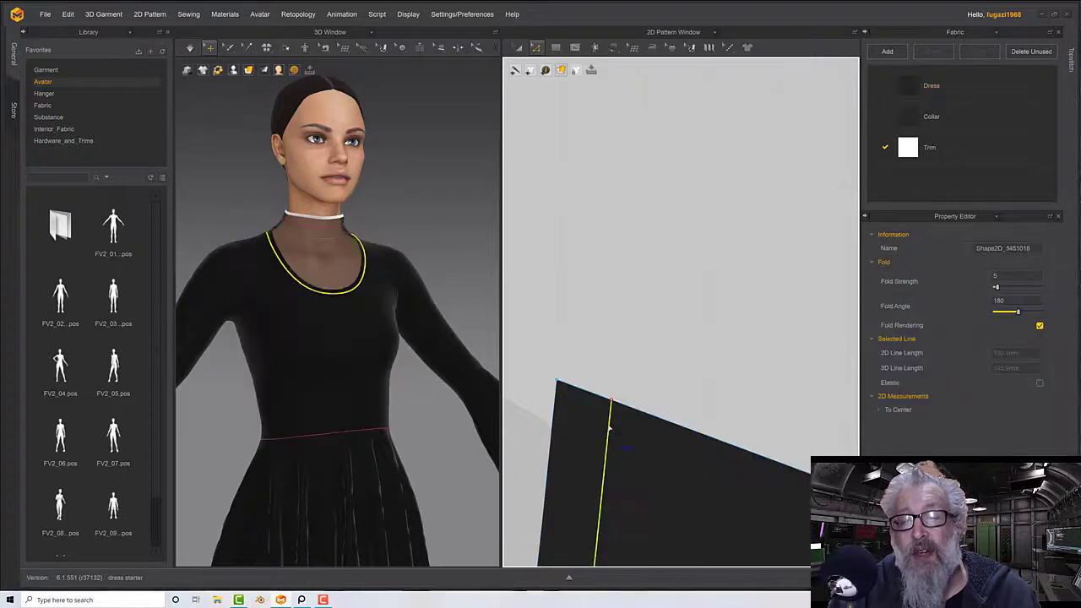
right_click(586, 396)
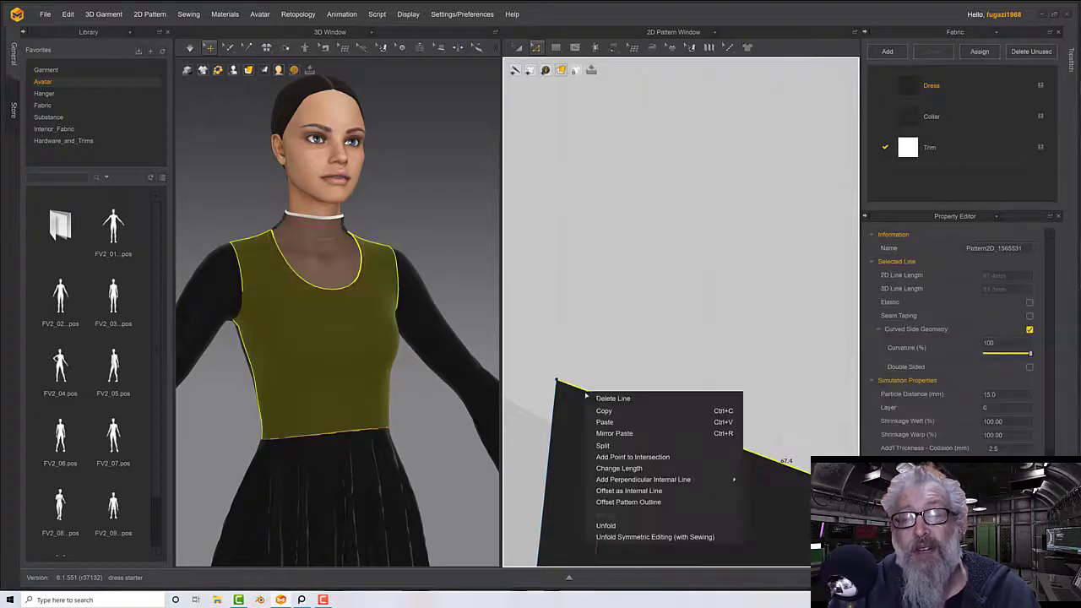
left_click(619, 447)
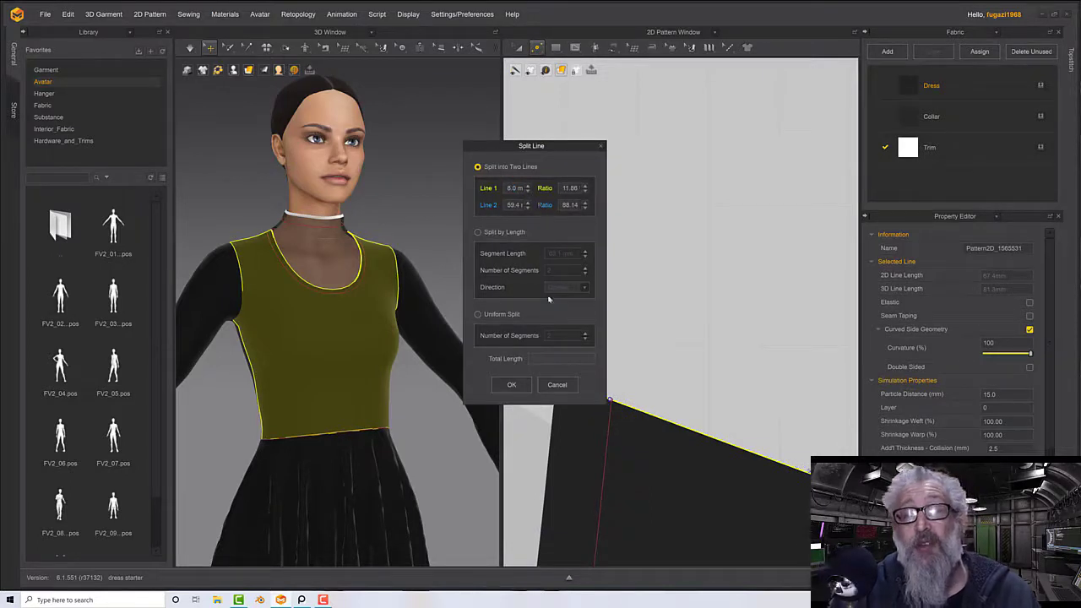
left_click(511, 385)
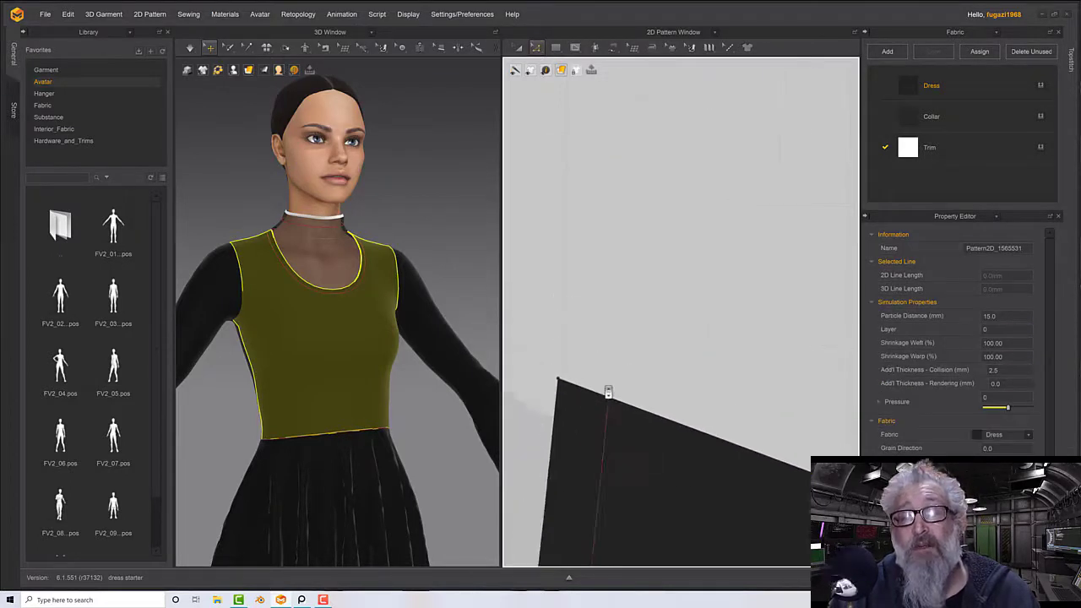
Align the right end point of the front neckline's offset line with the new split point on the shoulder edge
scroll(609, 392, "up", 3)
middle_click_drag(639, 518, 614, 374)
left_click(647, 356)
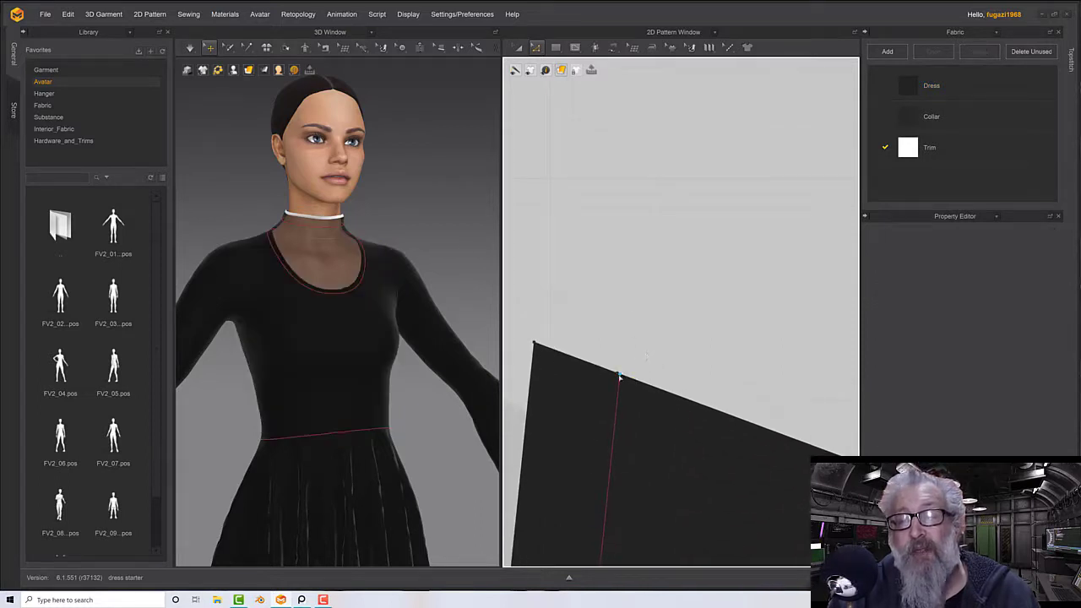
left_click(617, 378)
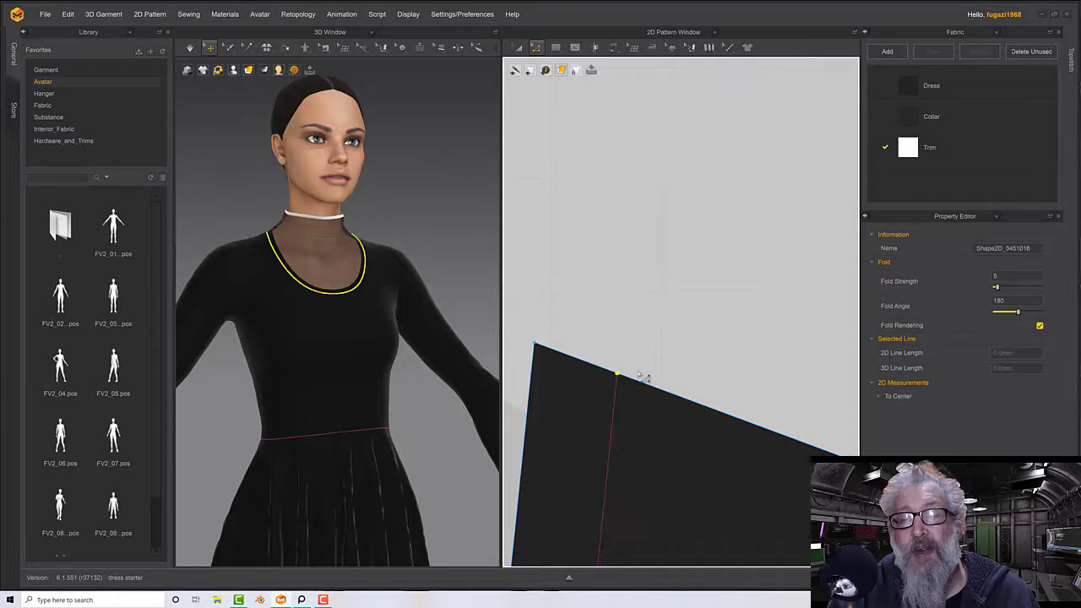
left_click(644, 377)
left_click(640, 383)
Cut and sew the front bodice along its neckline's 8 mm offset line to make a separate trim strip
left_click(615, 386)
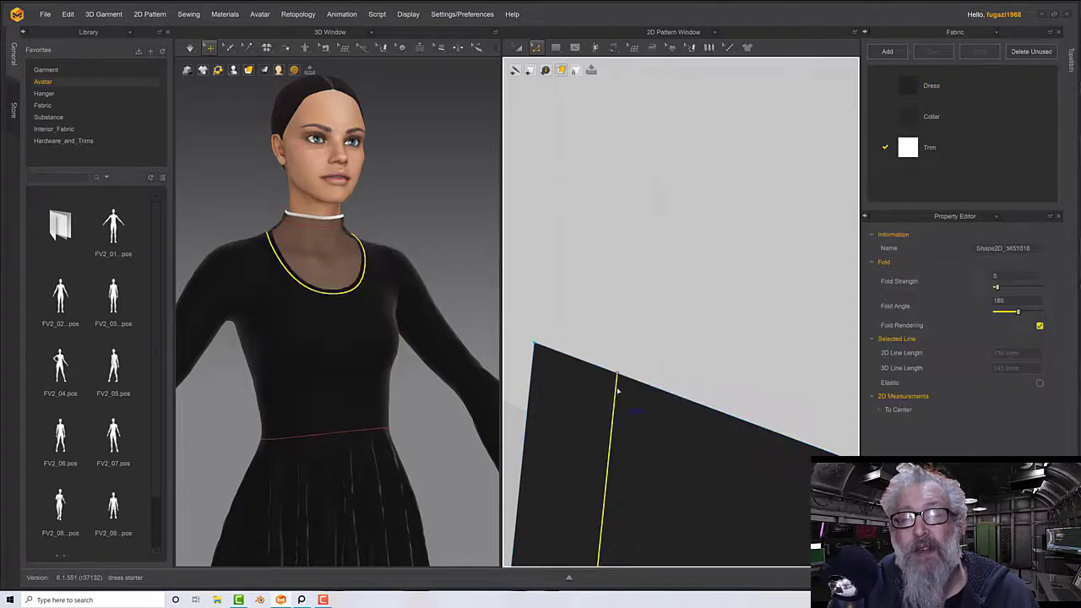
scroll(621, 394, "down", 2)
scroll(620, 395, "down", 5)
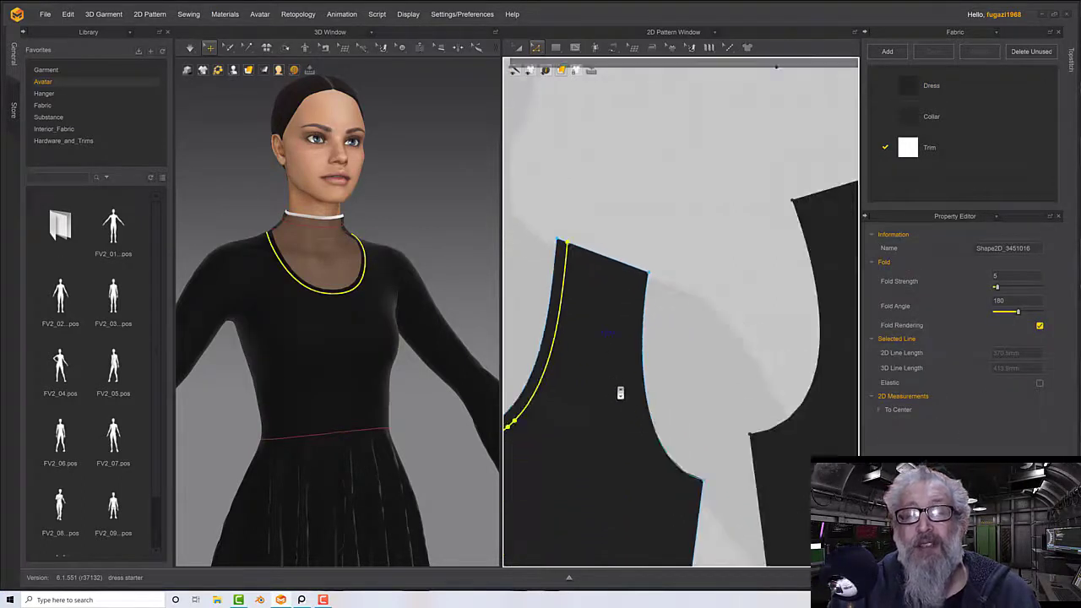
right_click(607, 346)
left_click(639, 441)
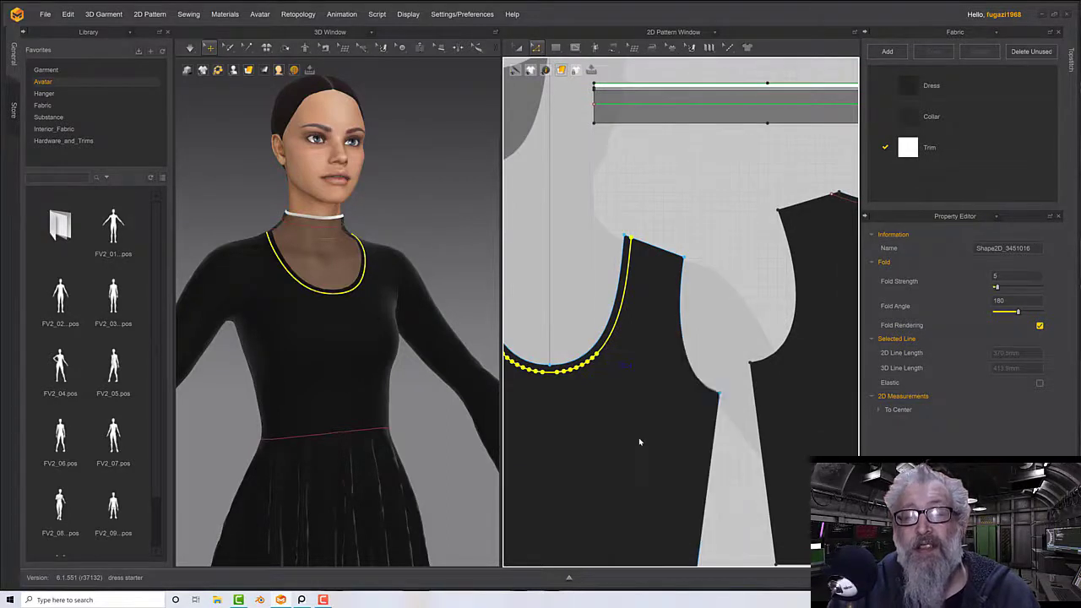
Cut and sew the back bodice along its neckline's offset line to make a separate trim strip
right_click_drag(639, 307, 581, 323)
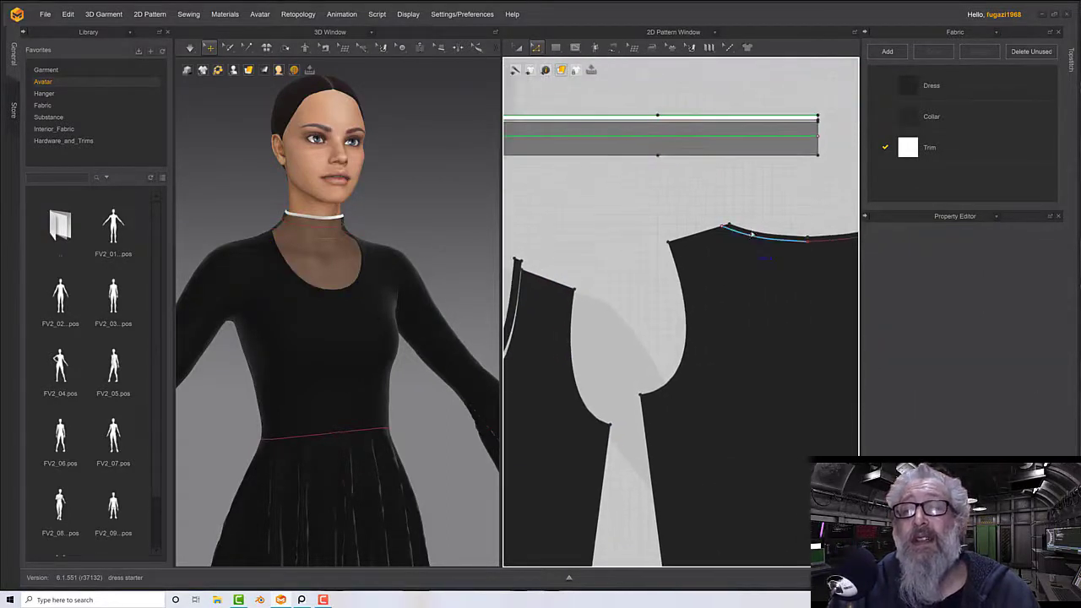
left_click(751, 233)
right_click(762, 238)
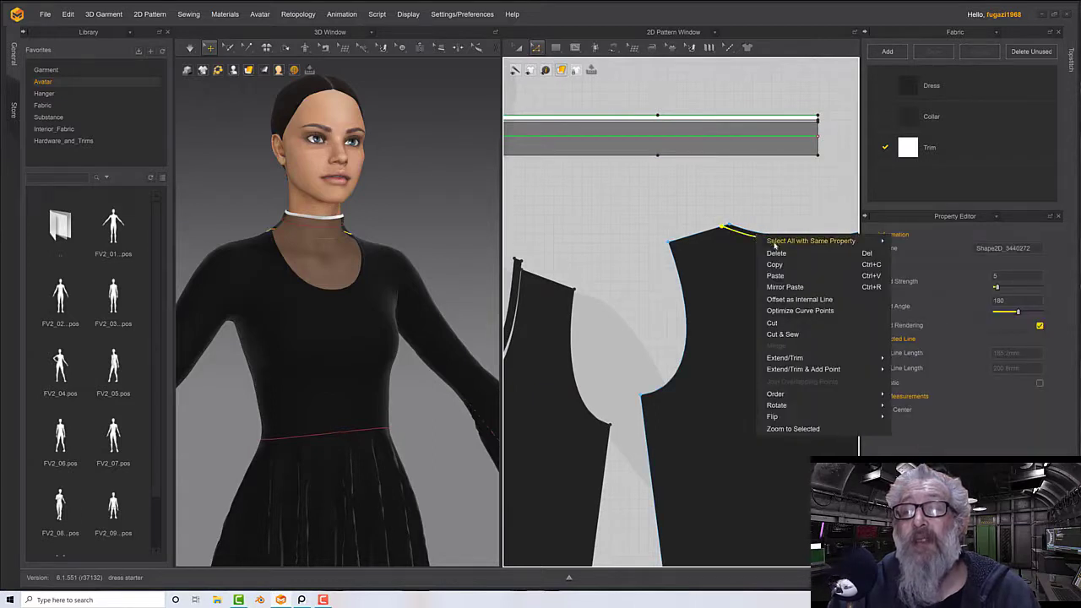
left_click(783, 335)
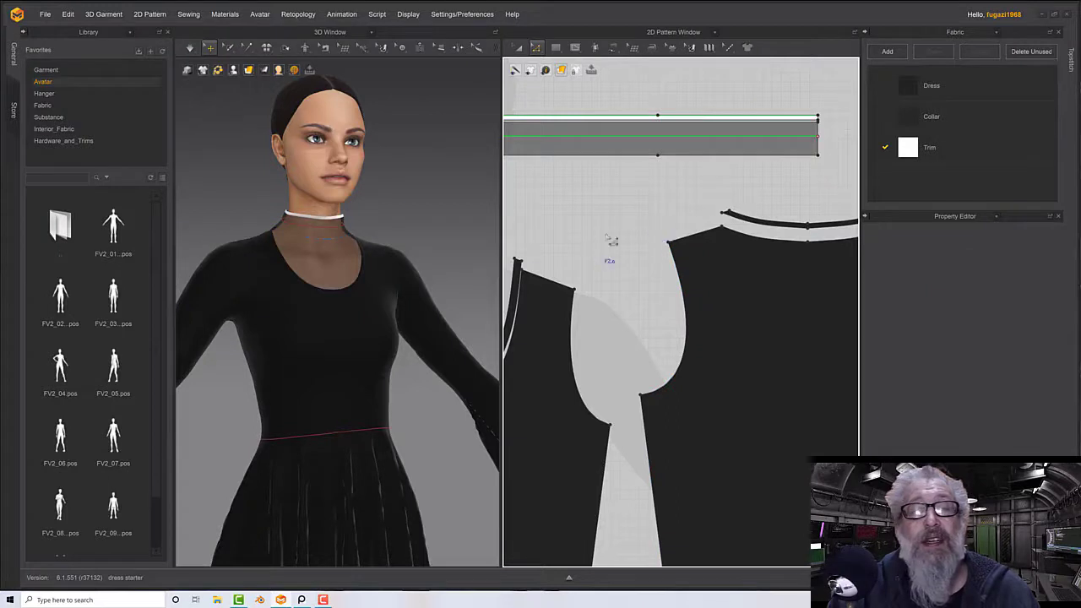
Assign the Trim fabric to the back and front neckline strips
left_click(917, 147)
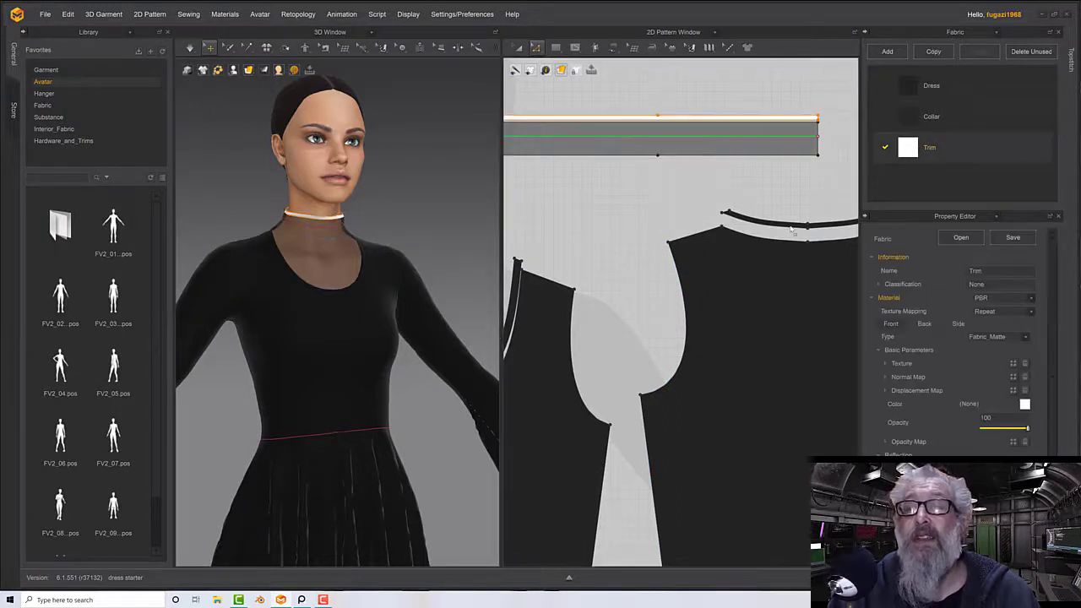
left_click(792, 227)
left_click(906, 150)
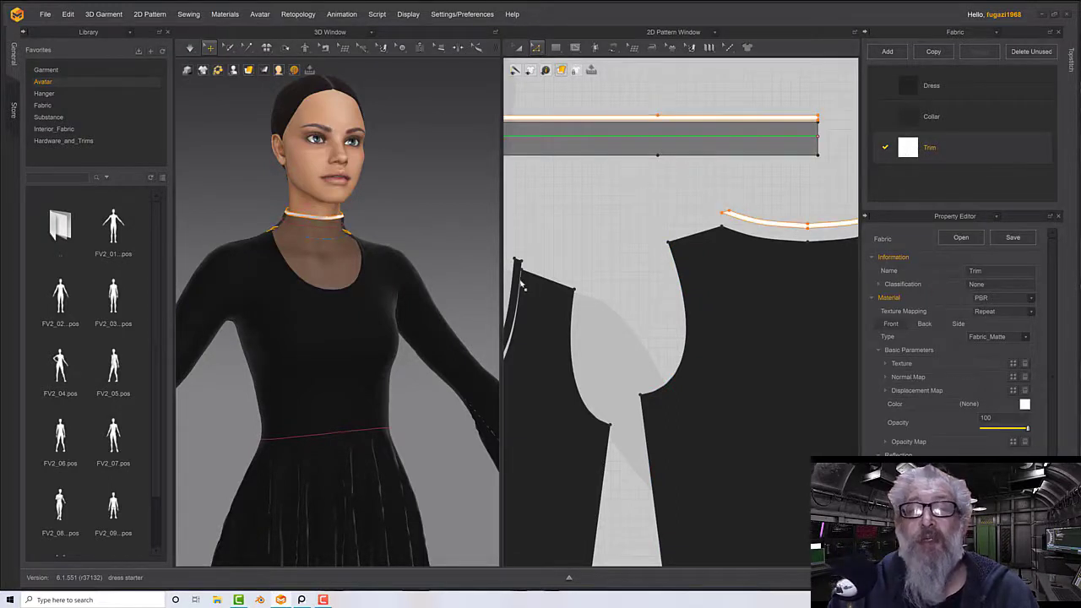
left_click_drag(518, 284, 514, 284)
Simulate the garment and inspect how the front and back neckline trims meet at the shoulder
scroll(435, 229, "up", 3)
right_click_drag(434, 229, 447, 214)
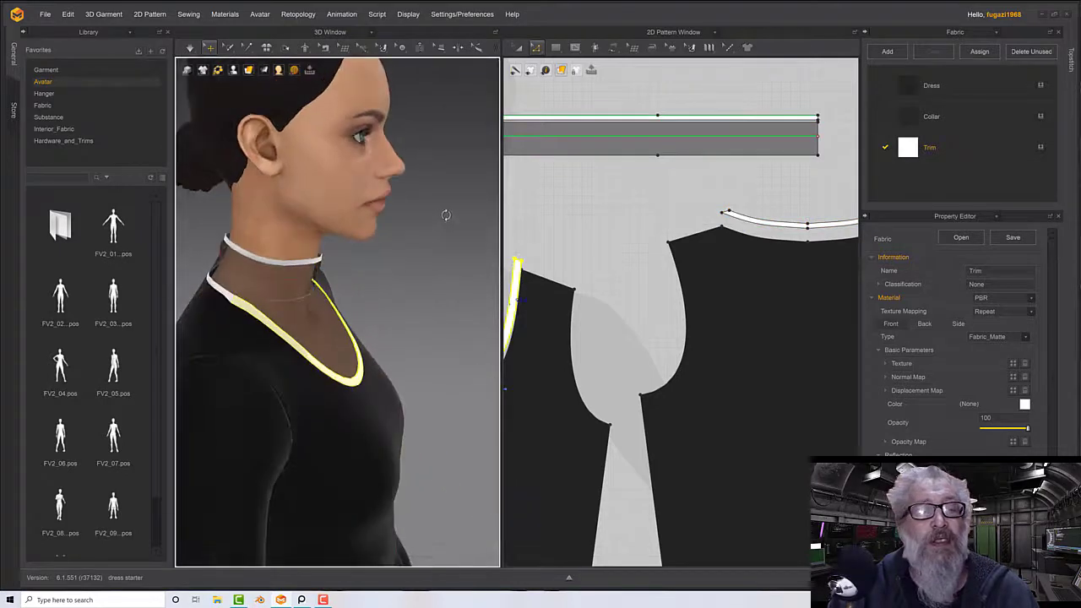
key("9")
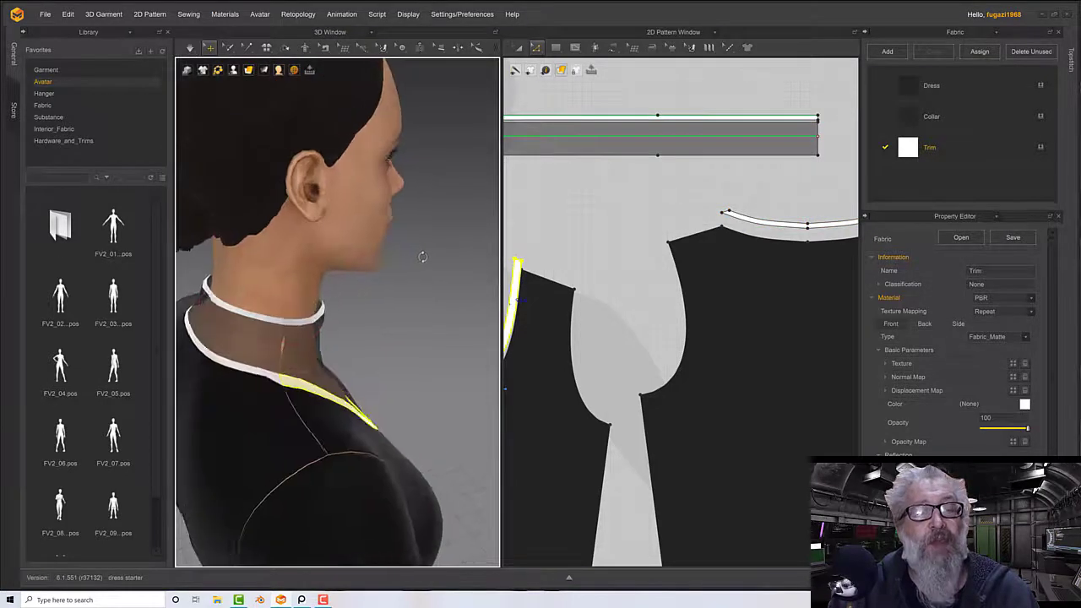
right_click_drag(291, 379, 273, 379)
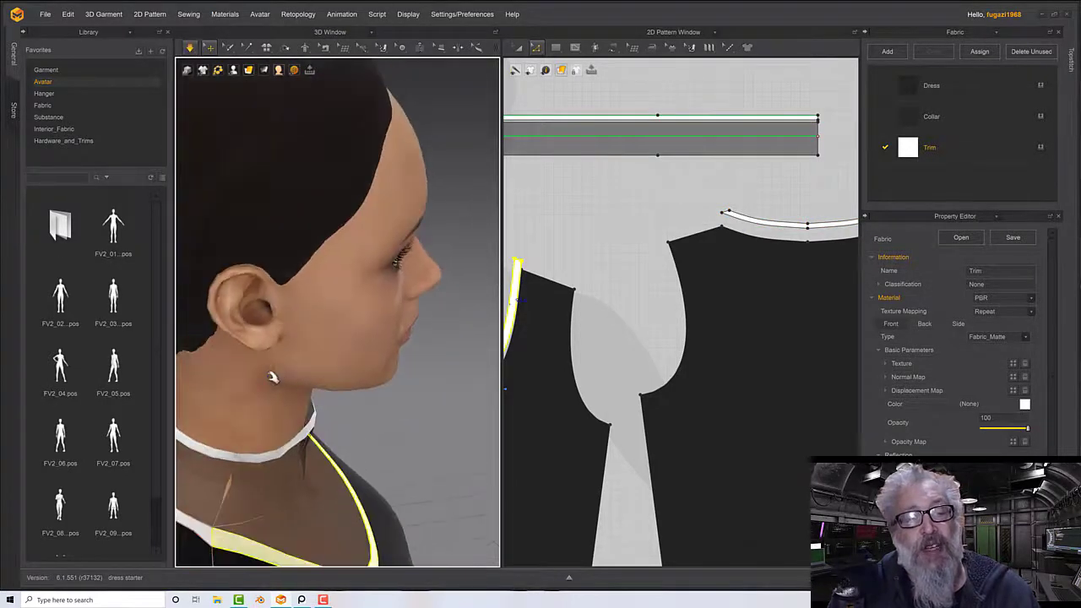
right_click_drag(309, 433, 384, 451)
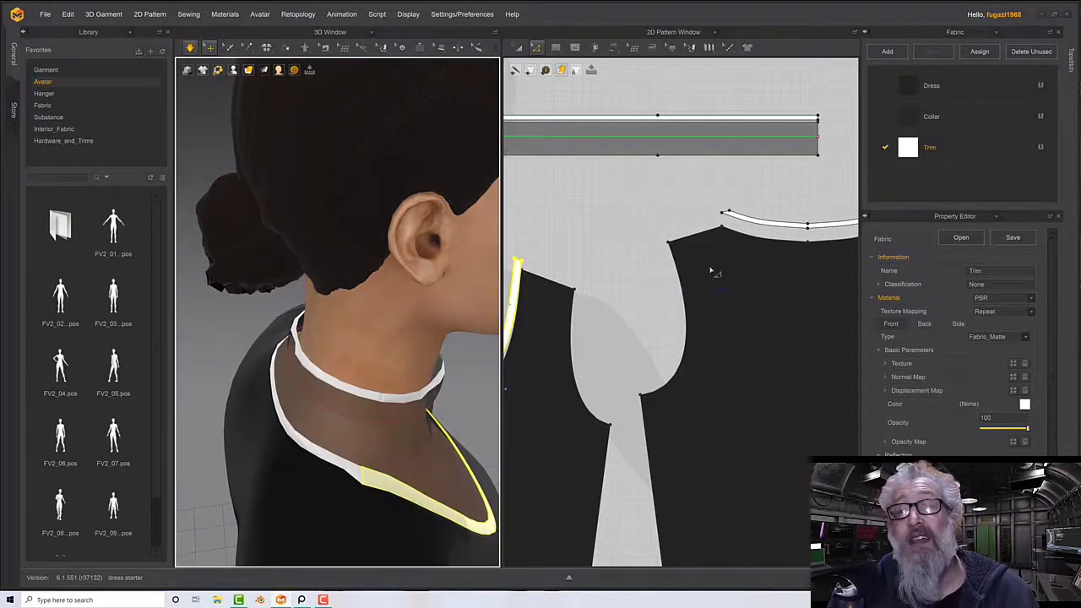
Lower the centre points of the back bodice's neckline and the trim strip's lower edge together slightly, and check the drape around the shoulder
middle_click_drag(715, 271, 633, 290)
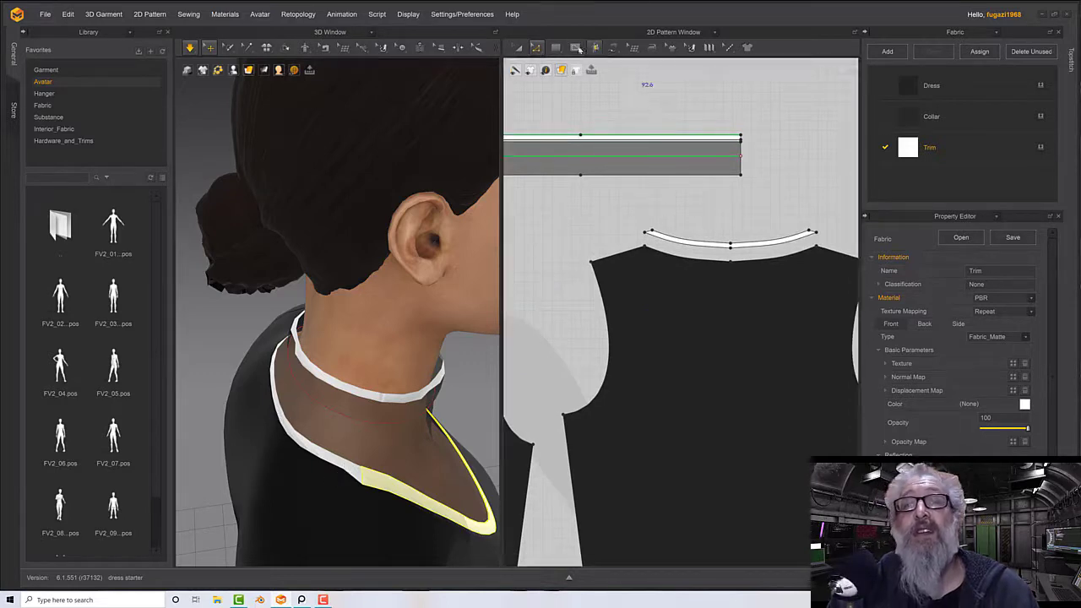
left_click(537, 48)
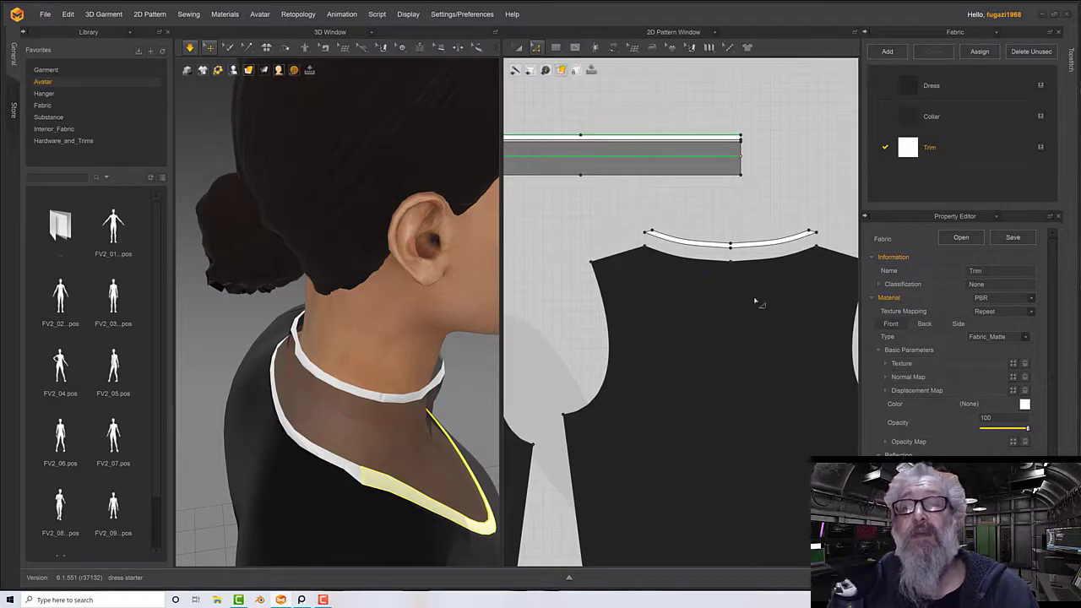
left_click(730, 258)
left_click(731, 258)
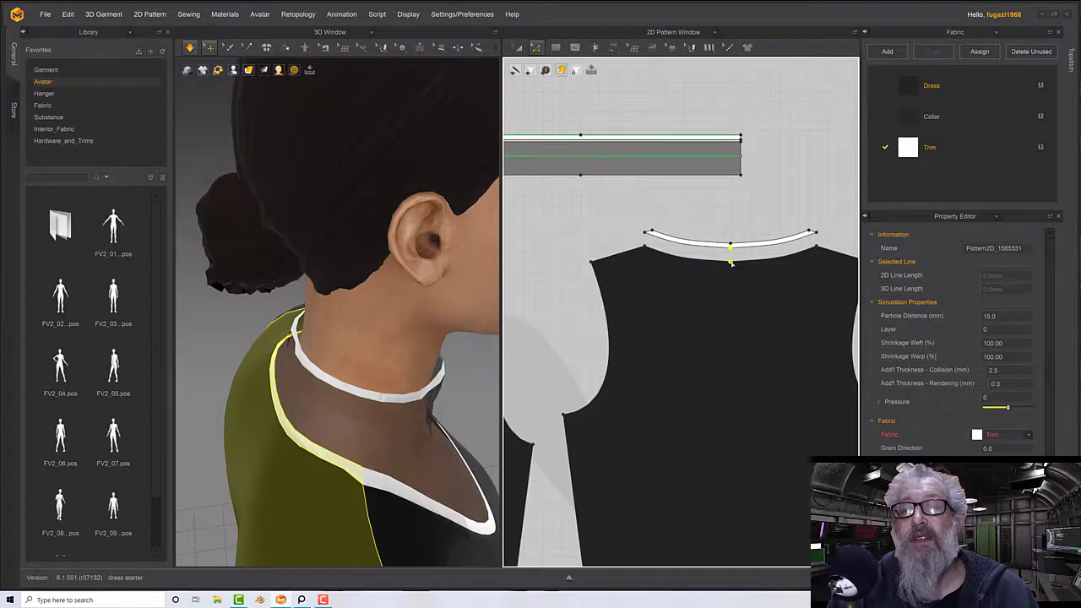
left_click_drag(732, 263, 731, 266)
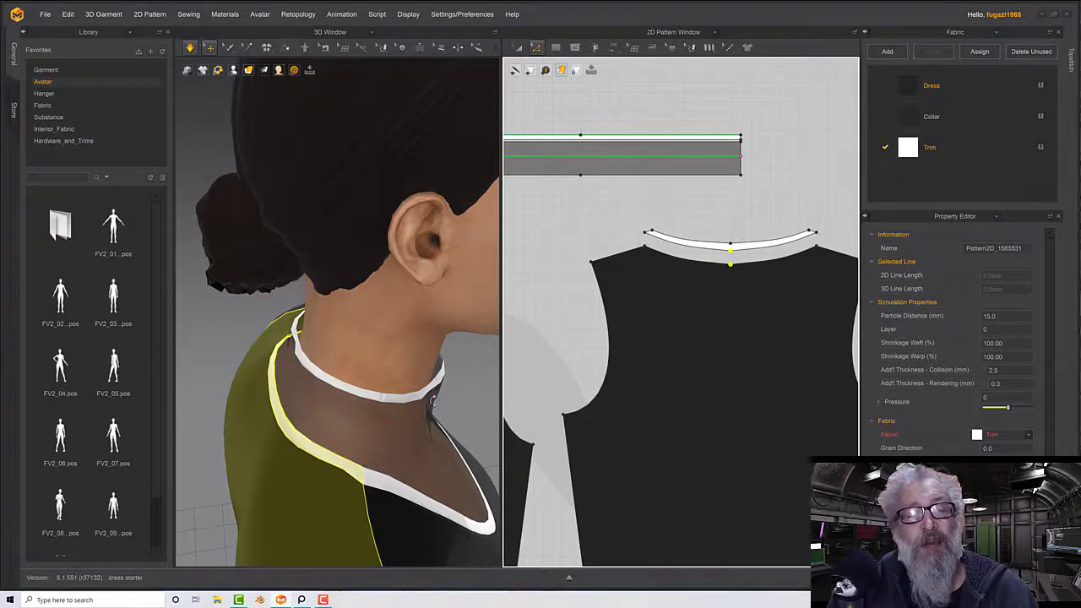
right_click_drag(433, 401, 447, 397)
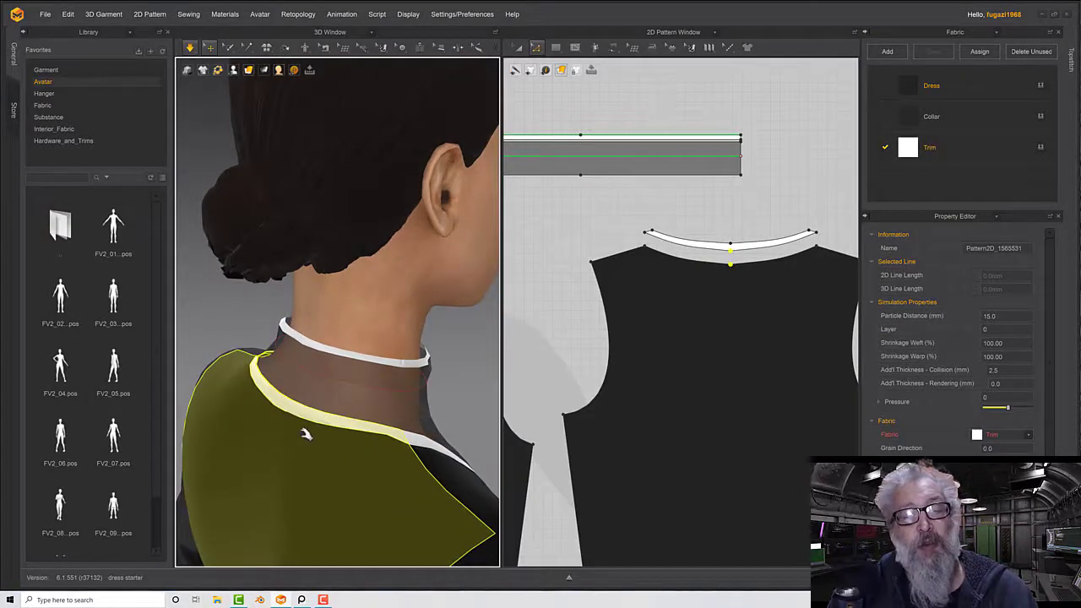
right_click_drag(306, 434, 405, 421)
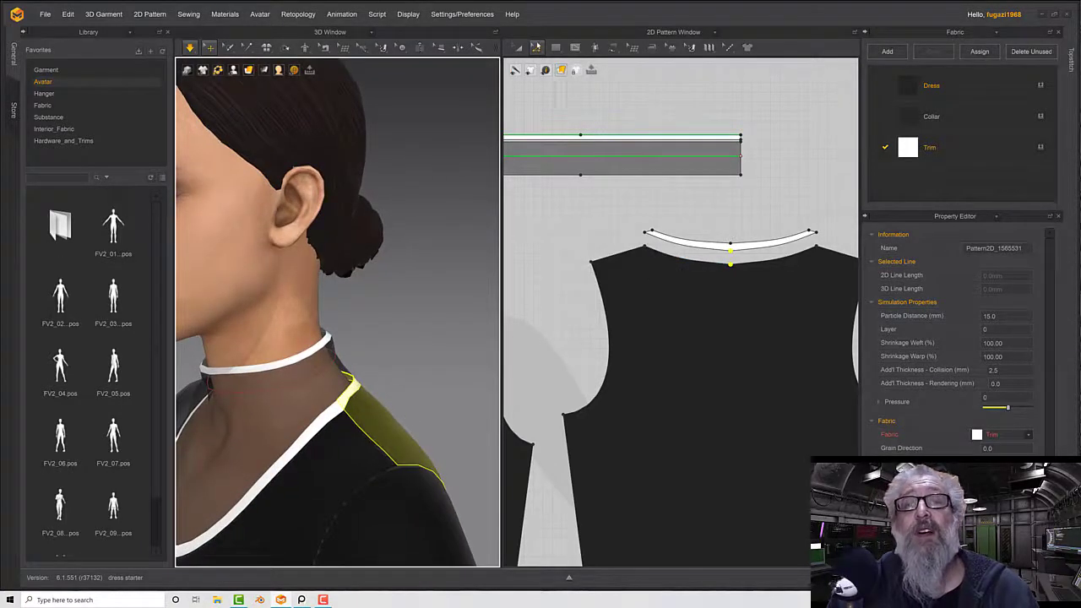
Adjust the curvature of both halves of the back bodice's neckline and of the trim strip's lower edge with Edit Curvature
left_click(537, 46)
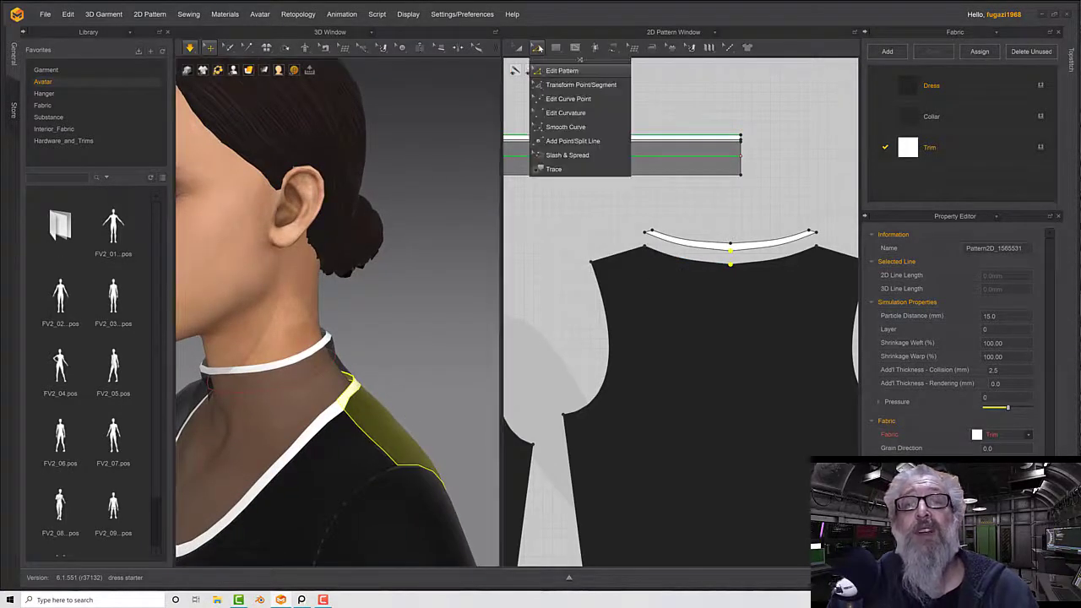
left_click(564, 113)
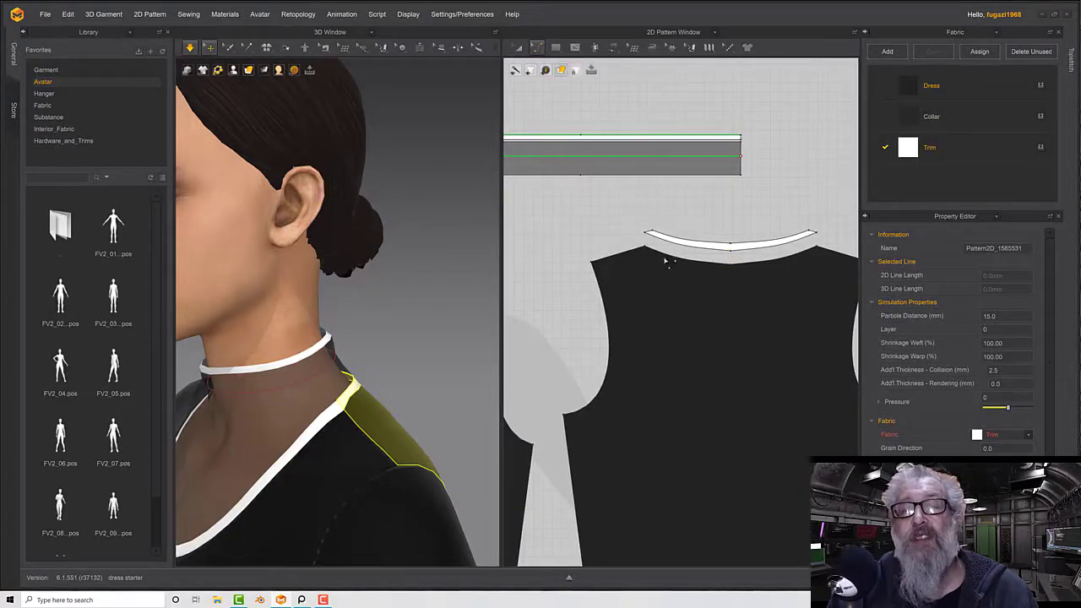
left_click(666, 257)
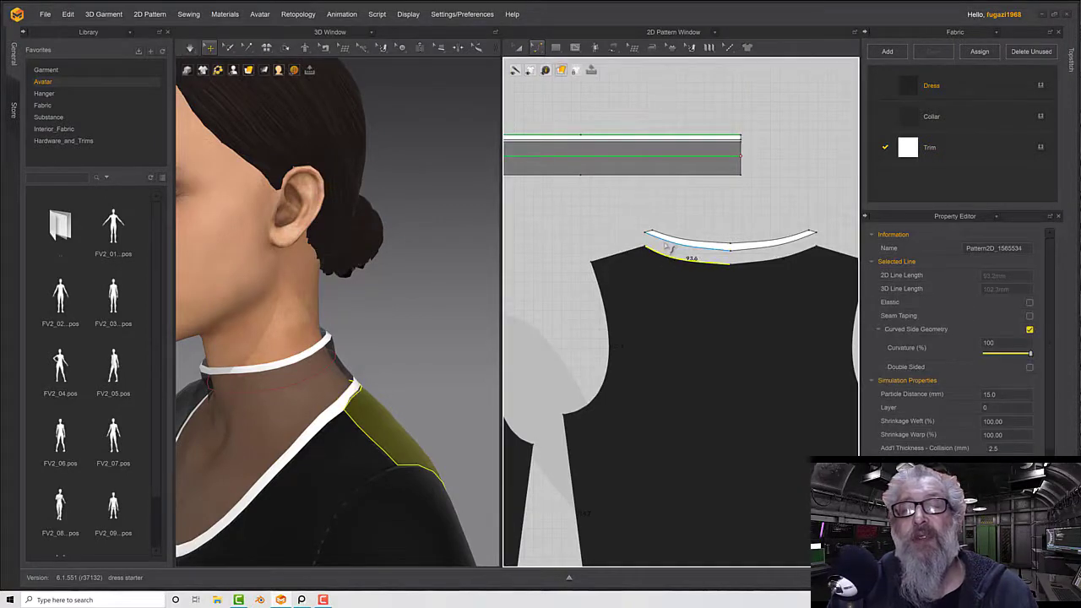
left_click(667, 246)
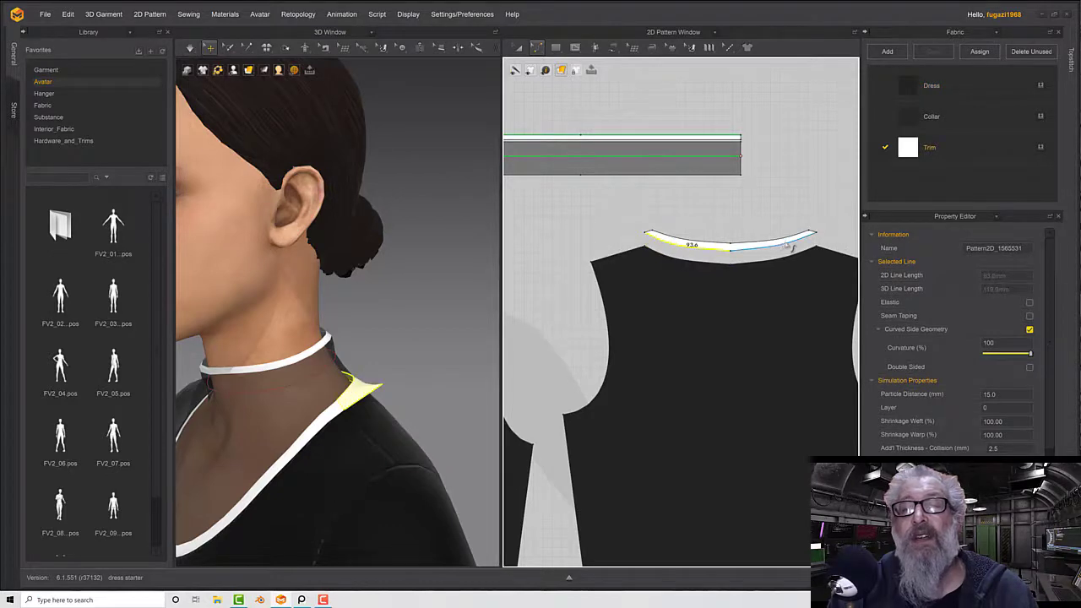
left_click(809, 255)
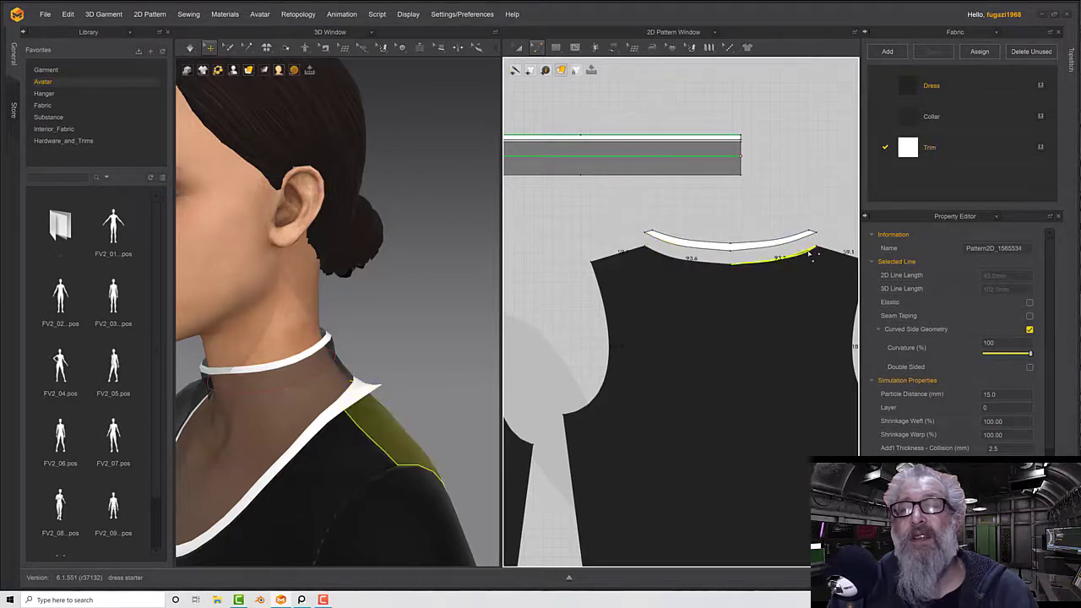
left_click(803, 243)
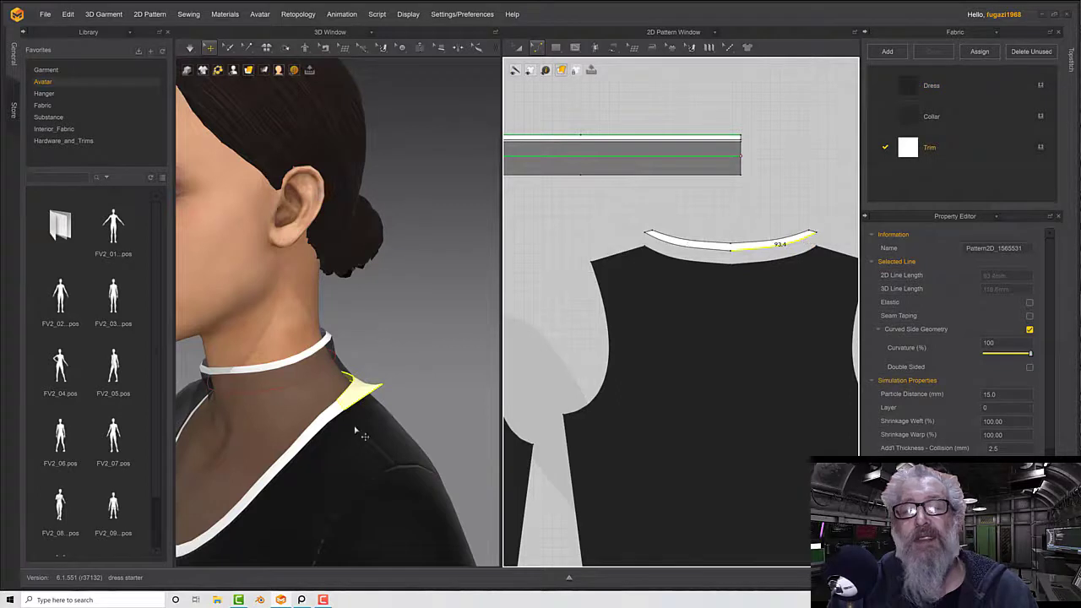
Simulate the garment with the reshaped back neckline and review the whole dress from the front
right_click_drag(405, 414, 389, 384)
scroll(364, 419, "down", 3)
scroll(365, 421, "down", 4)
scroll(348, 386, "up", 2)
key("space")
middle_click_drag(388, 384, 386, 314)
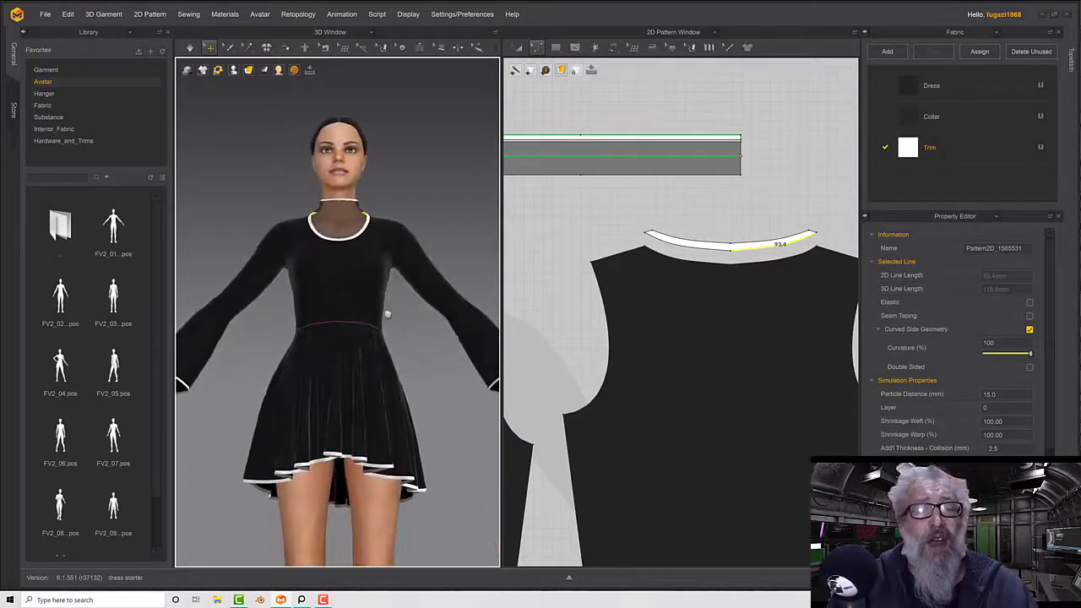
right_click_drag(386, 313, 397, 364)
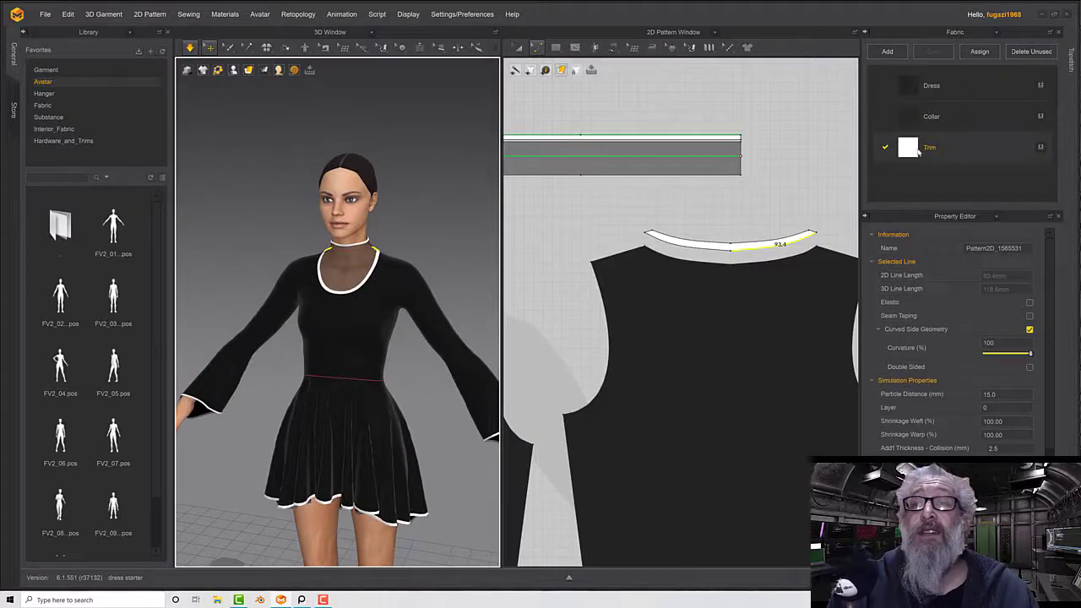
Change the Trim fabric's type to Fabric_Silk/Satin and its colour to dark grey 292929
left_click(919, 149)
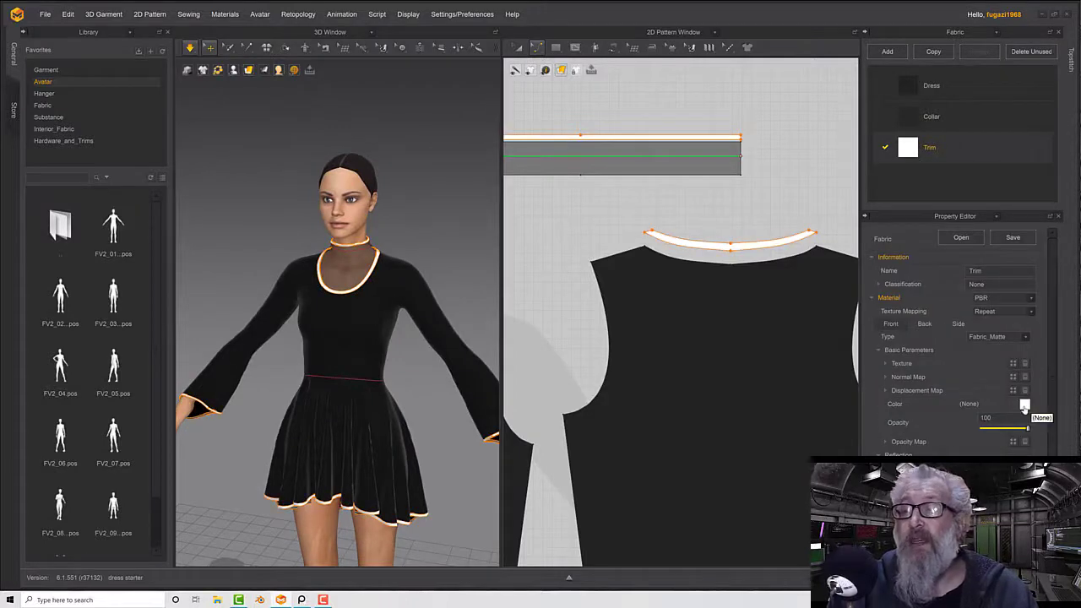
left_click(995, 338)
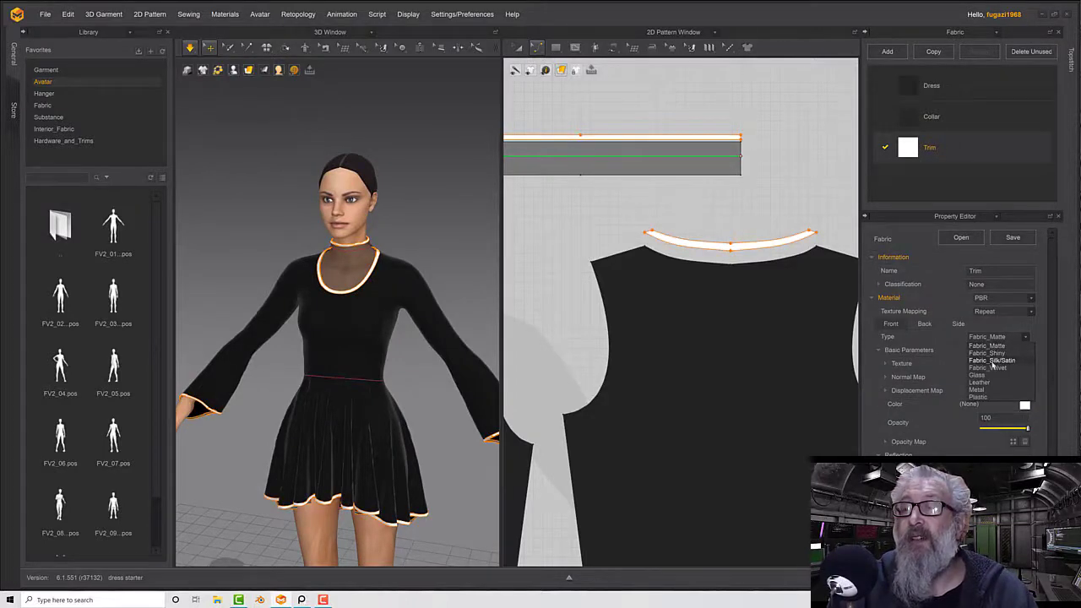
left_click(992, 360)
left_click(1025, 407)
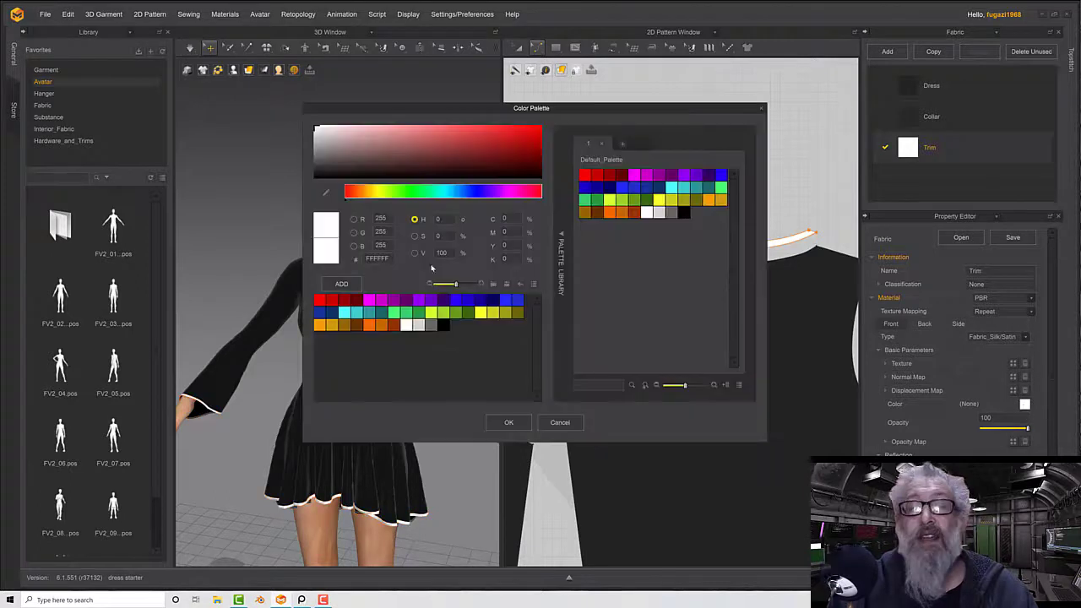
left_click_drag(326, 168, 313, 173)
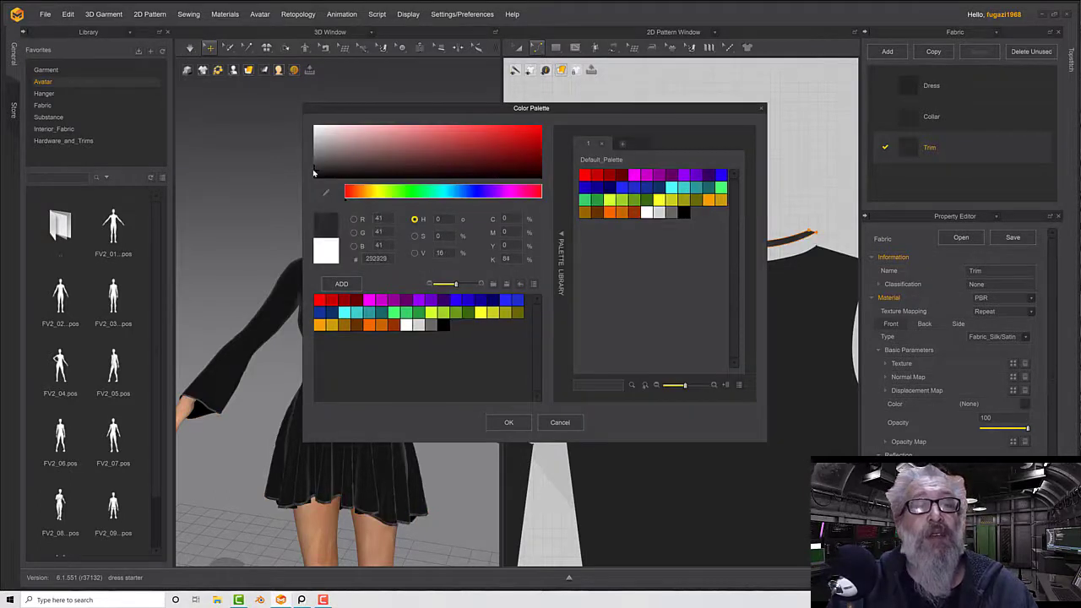
left_click(508, 422)
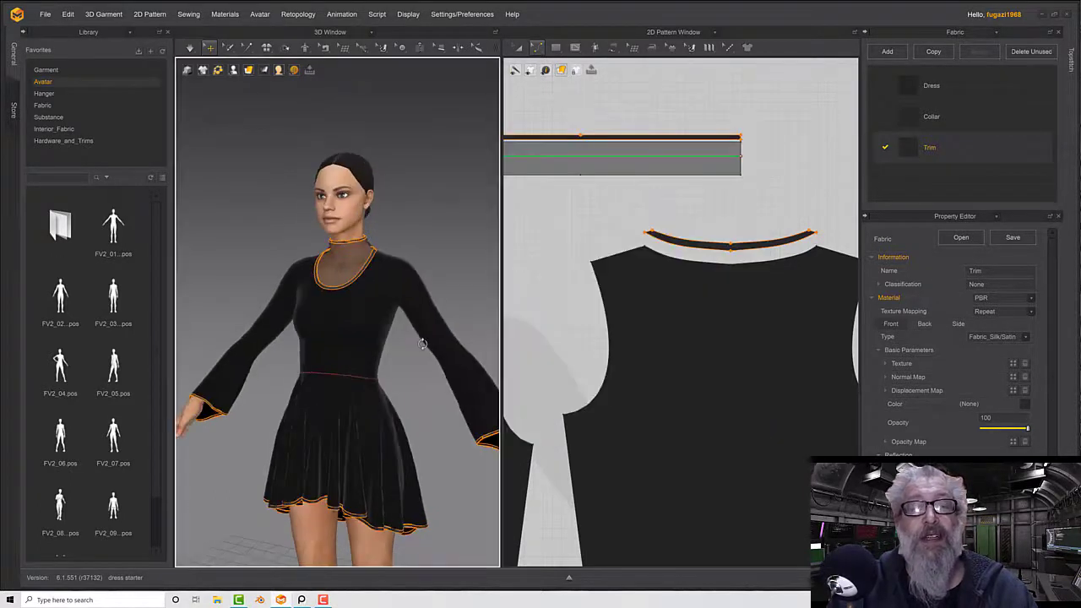
Darken the Trim fabric's colour to RGB 22, 22, 22
left_click(452, 274)
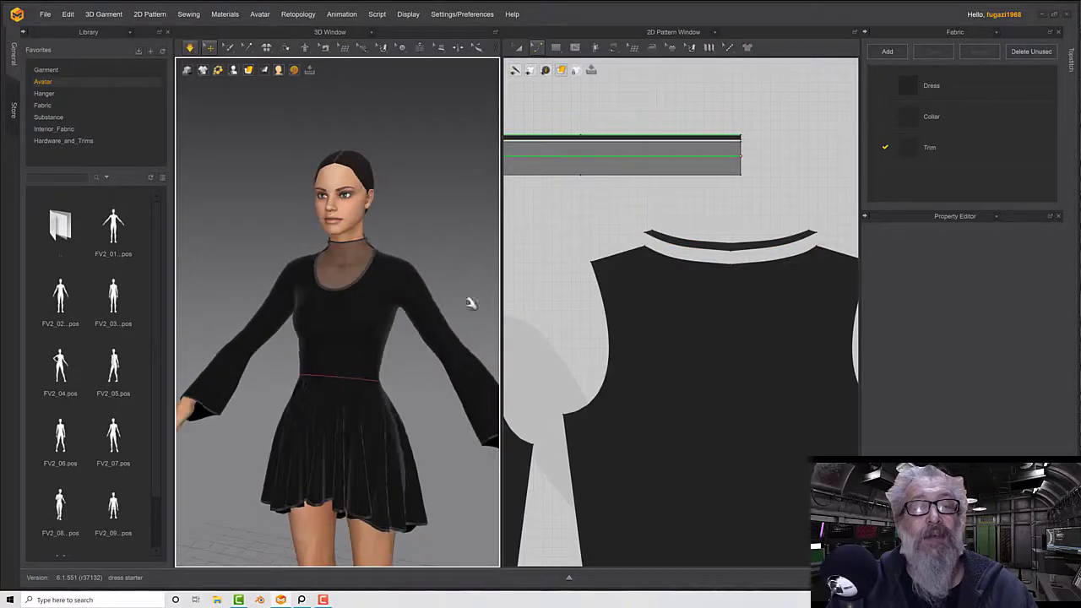
left_click(951, 147)
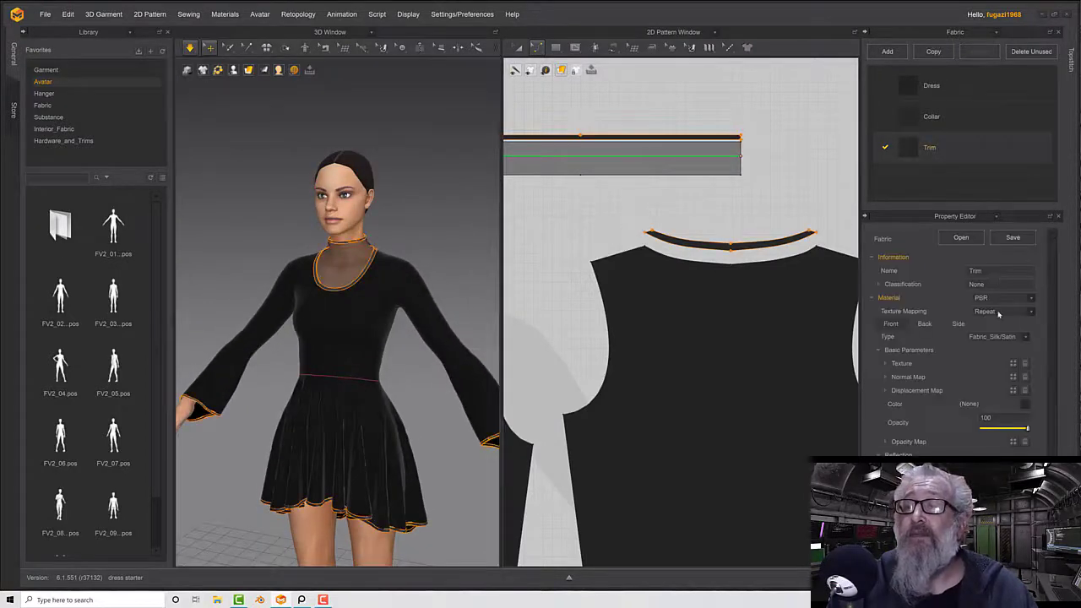
left_click(1024, 404)
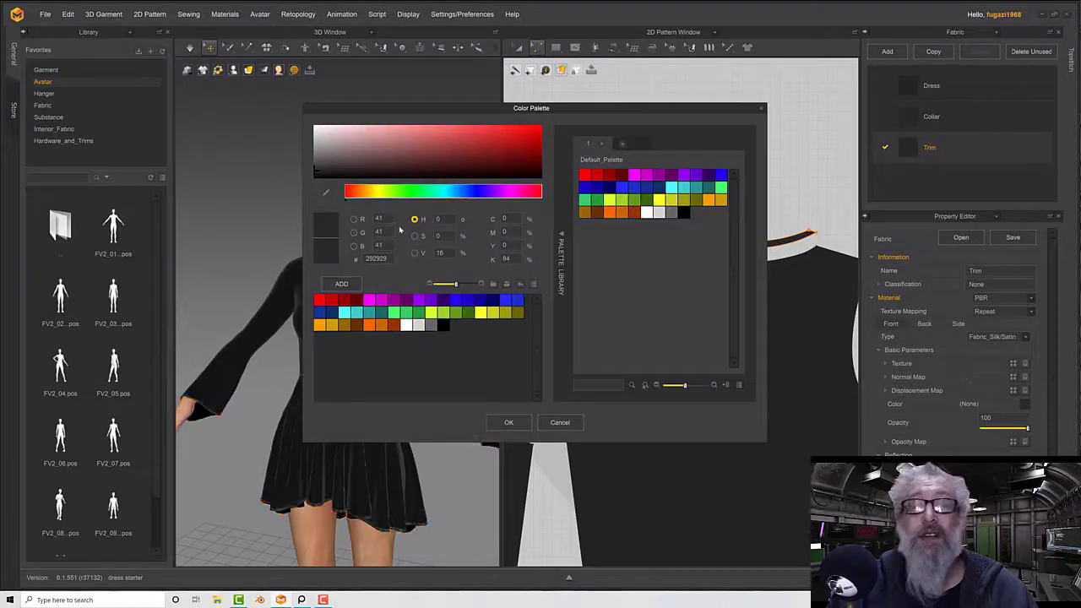
left_click_drag(315, 172, 314, 177)
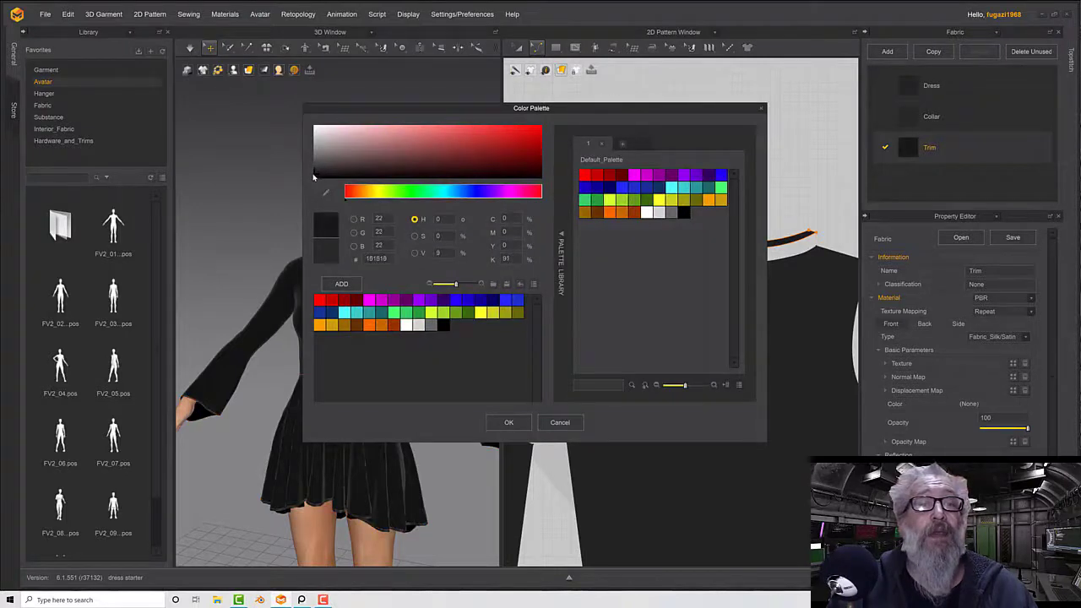
left_click(509, 422)
Examine the darkened trim on the simulated dress from the front, close up around the neckline, and across the pattern pieces
left_click(406, 364)
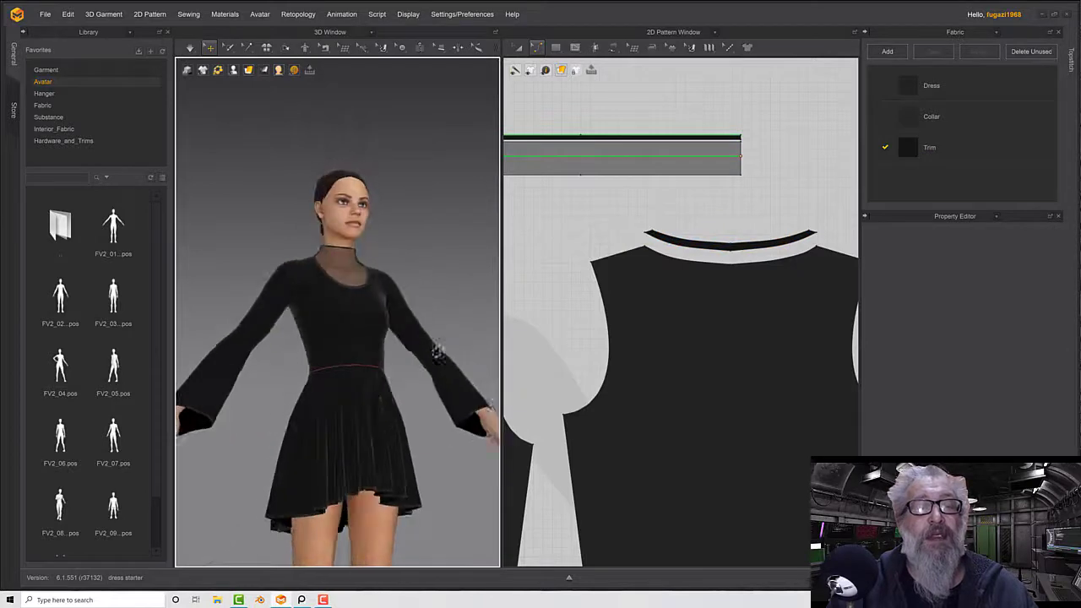
right_click_drag(440, 360, 416, 308)
key("space")
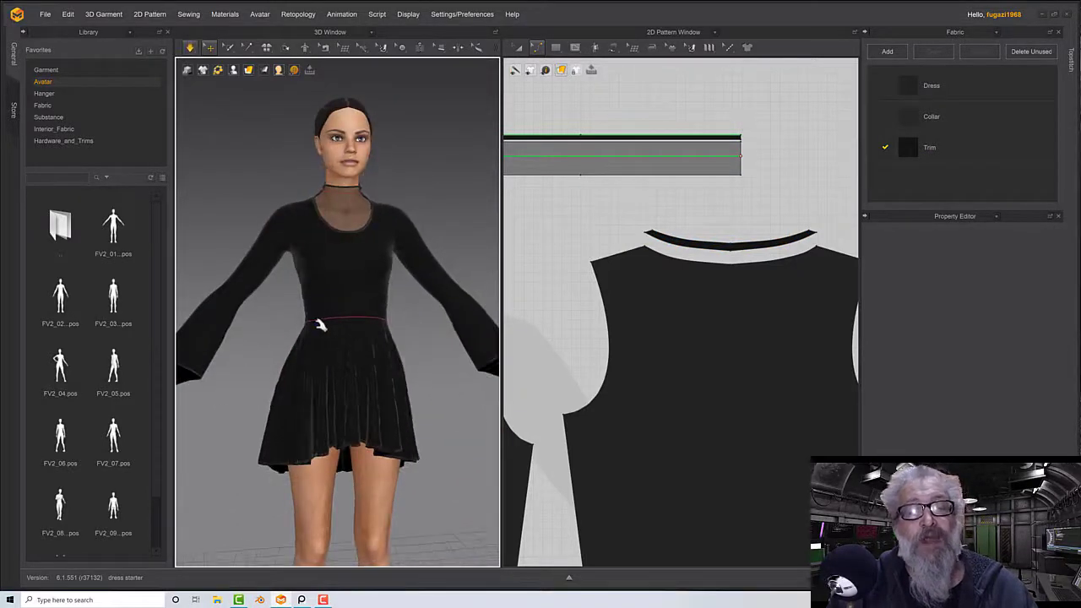
right_click_drag(338, 327, 356, 310)
key("space")
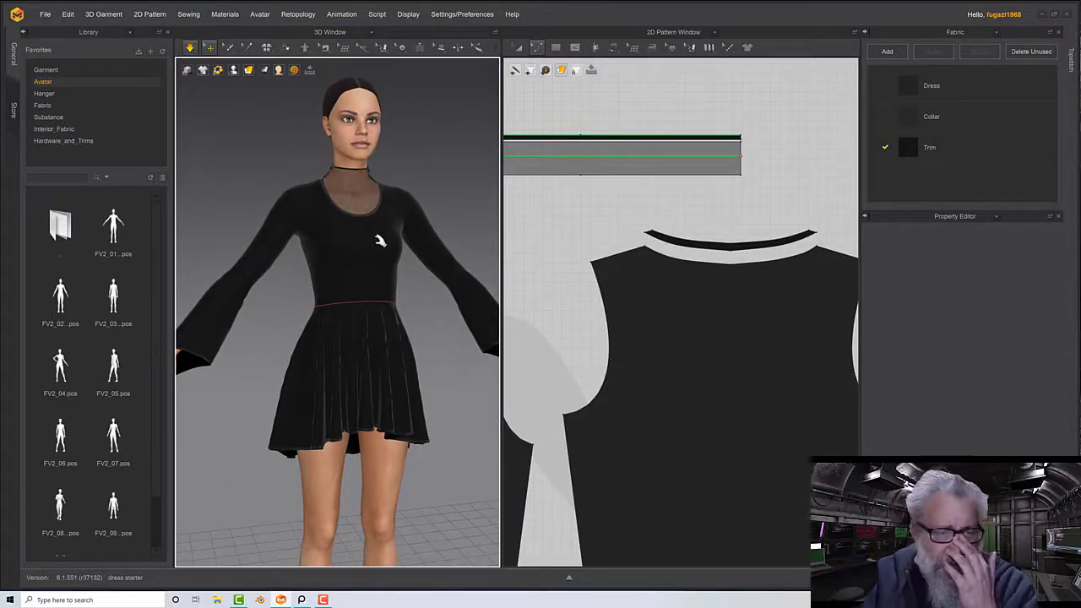
right_click_drag(380, 241, 404, 231)
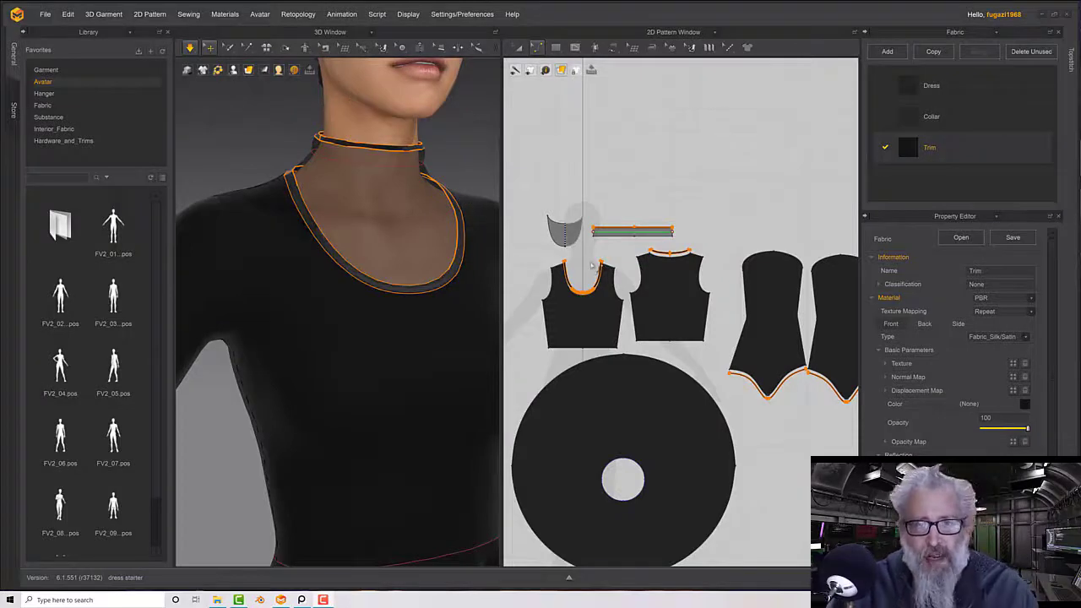
scroll(592, 261, "down", 1)
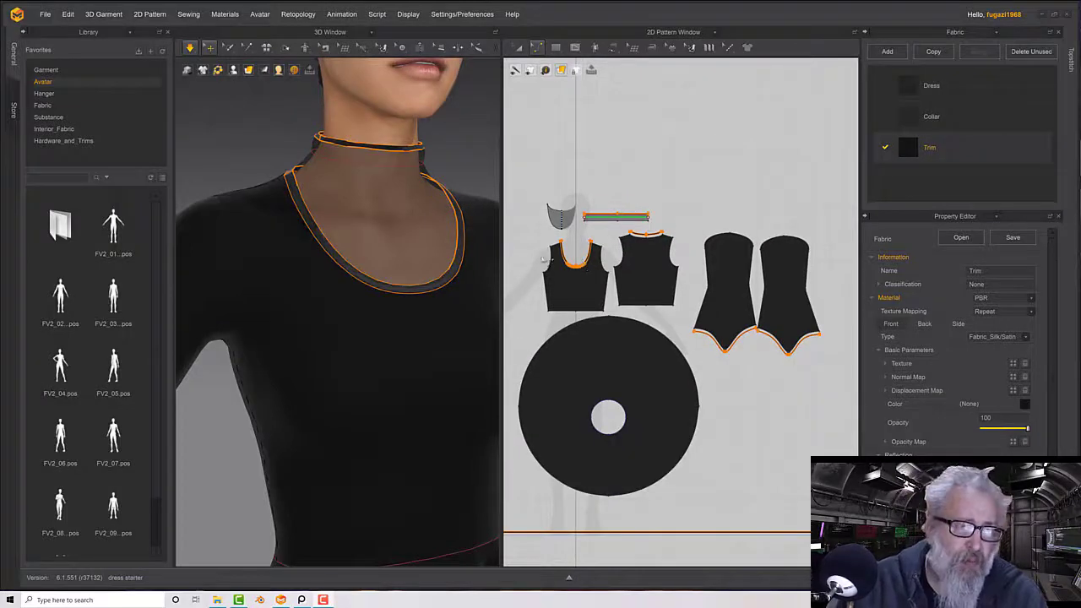
mouse_move(445, 245)
right_mouse_down()
mouse_move(429, 250)
mouse_move(451, 239)
mouse_move(435, 239)
right_mouse_up()
scroll(430, 252, "down", 1)
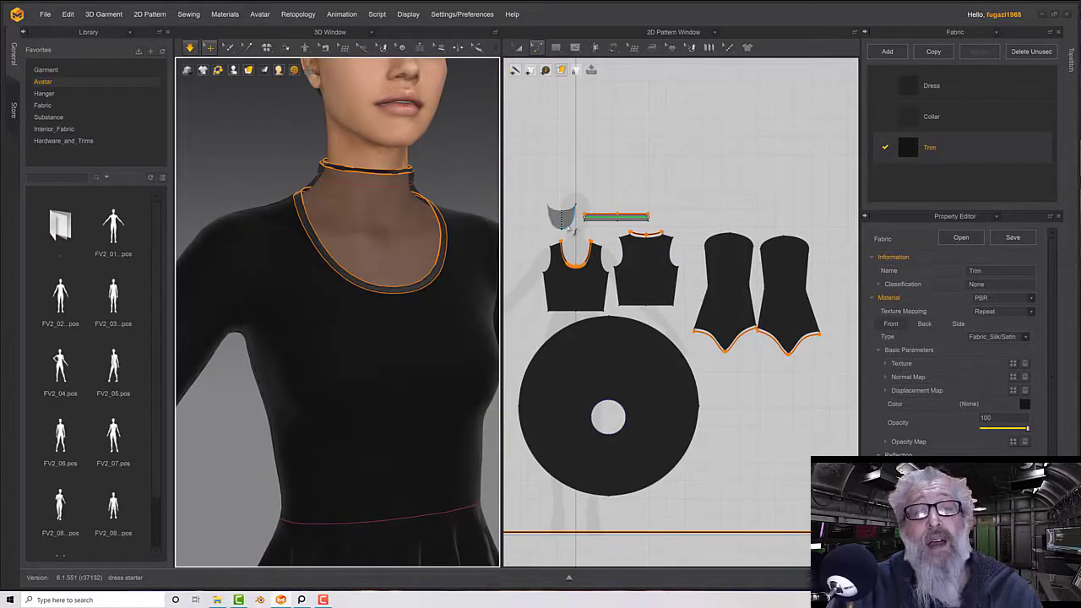
scroll(571, 223, "up", 1)
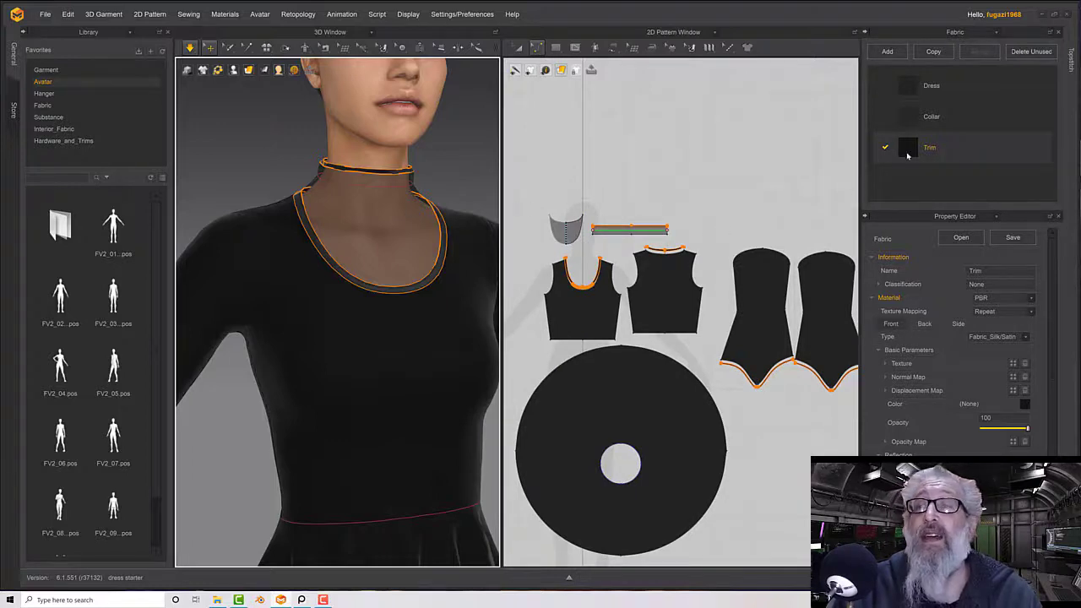
Set the Collar fabric's opacity to 100 and load fdwt_lace001.png from D:\Textures\Wild Things - Lace Pack as its opacity map
left_click(911, 126)
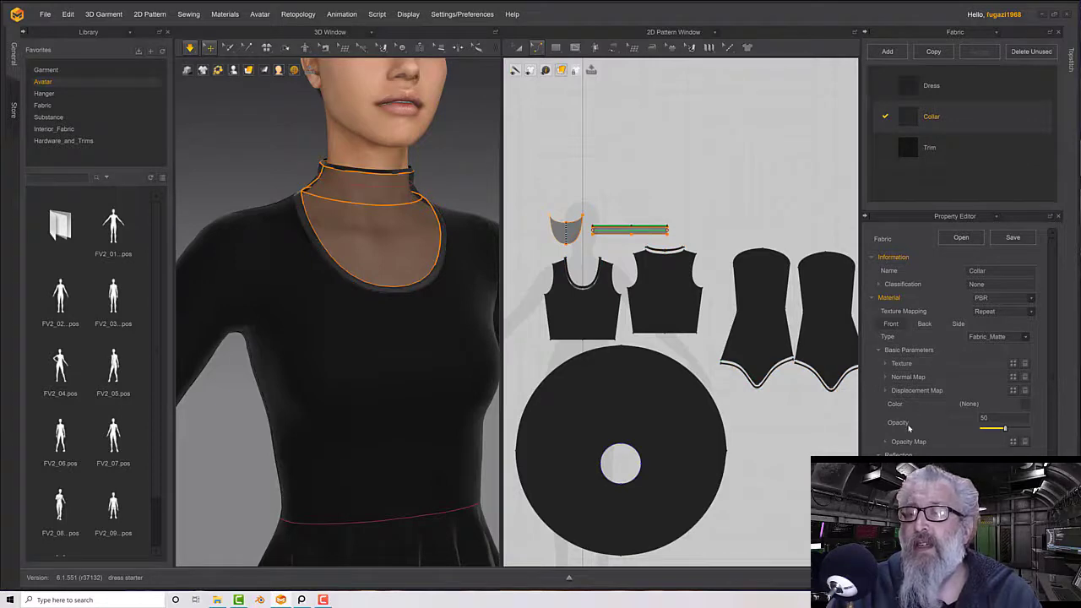
left_click_drag(1006, 429, 1044, 429)
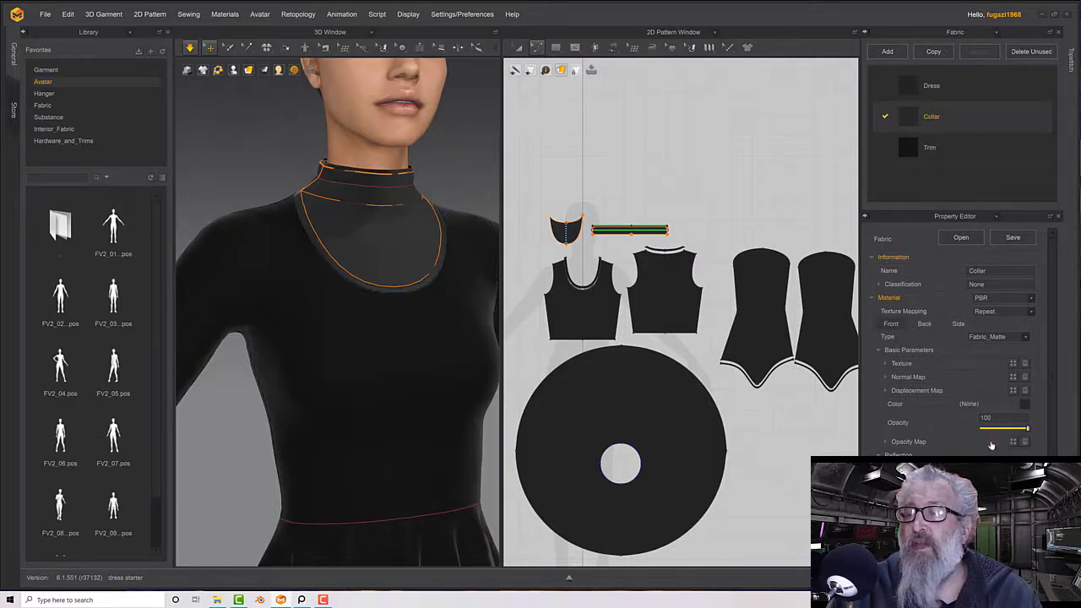
left_click(1013, 443)
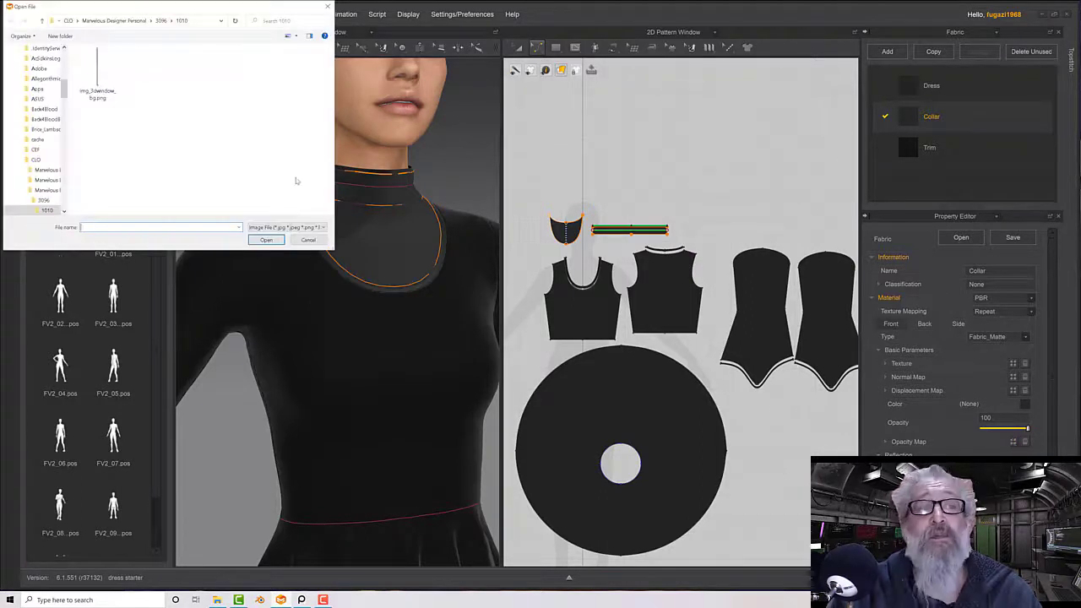
right_click(125, 226)
left_click(154, 259)
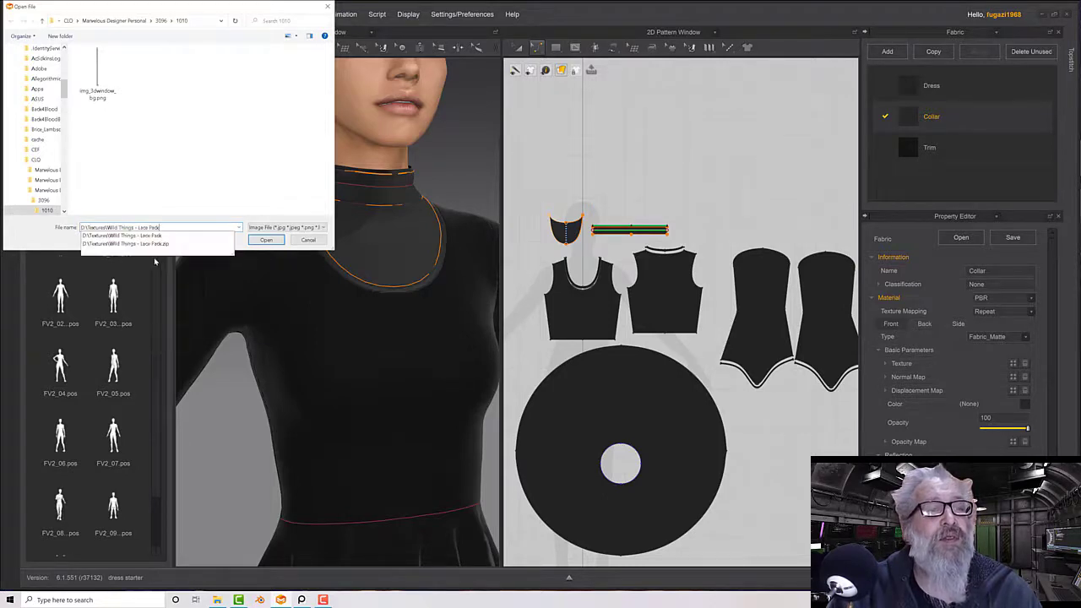
key("Return")
key("Return")
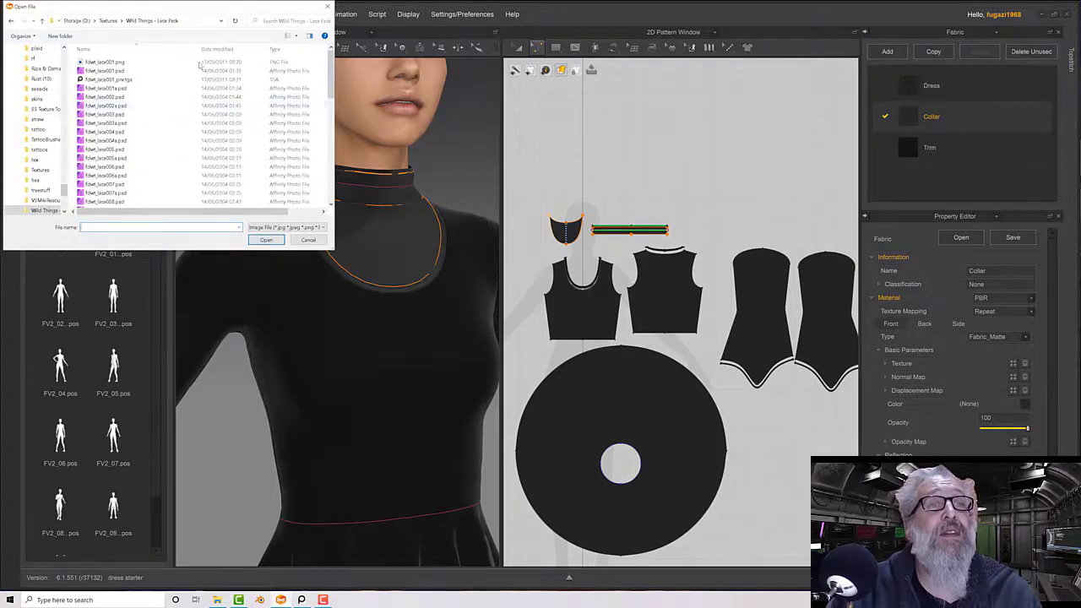
double_click(142, 63)
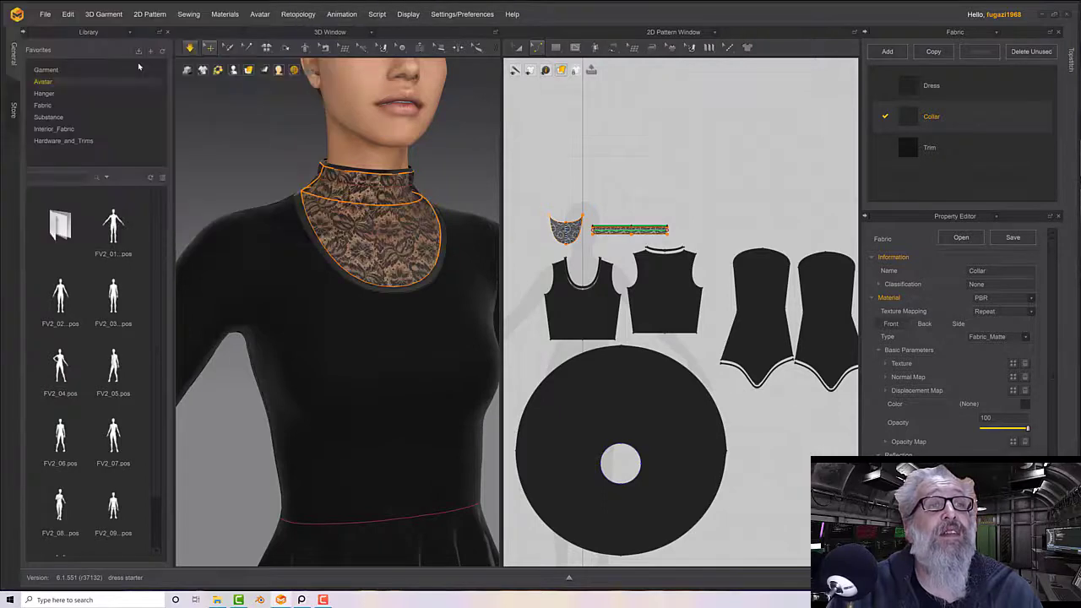
Inspect the lace on the collar and neckline insert close up from the front and the side
right_click_drag(315, 177, 290, 155)
key("space")
left_click(290, 150)
scroll(313, 174, "down", 2)
scroll(350, 189, "down", 2)
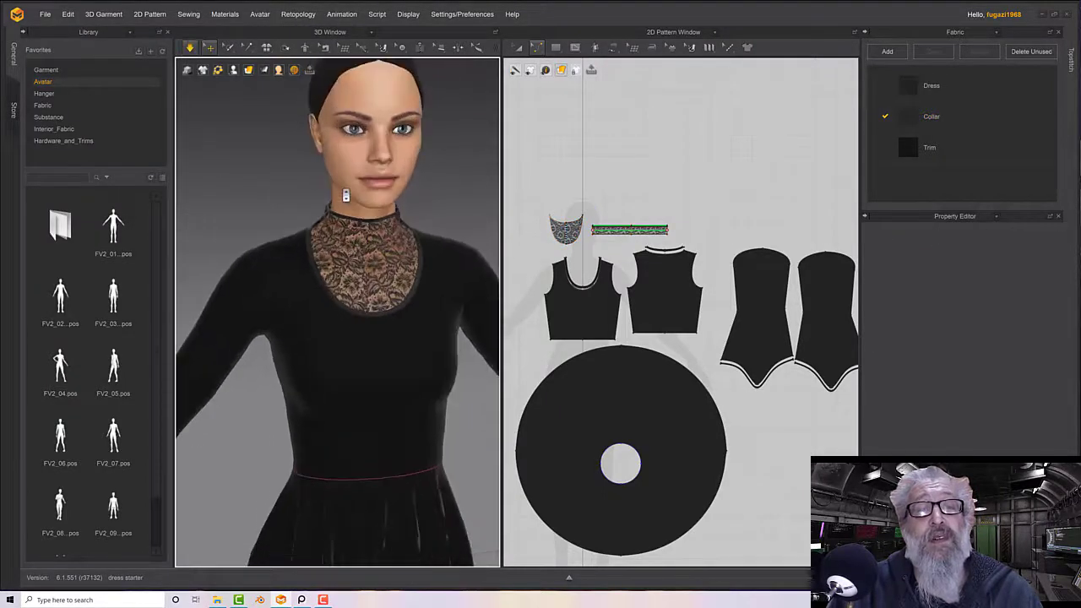
scroll(344, 190, "up", 5)
scroll(363, 178, "up", 2)
scroll(374, 181, "down", 3)
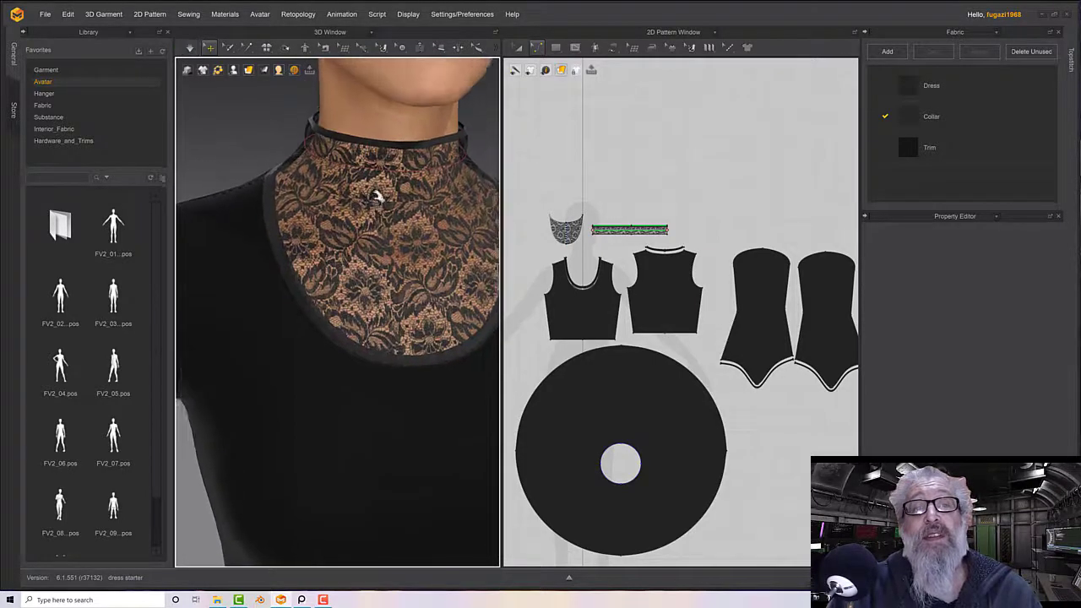
scroll(371, 188, "up", 1)
right_click_drag(373, 187, 337, 195)
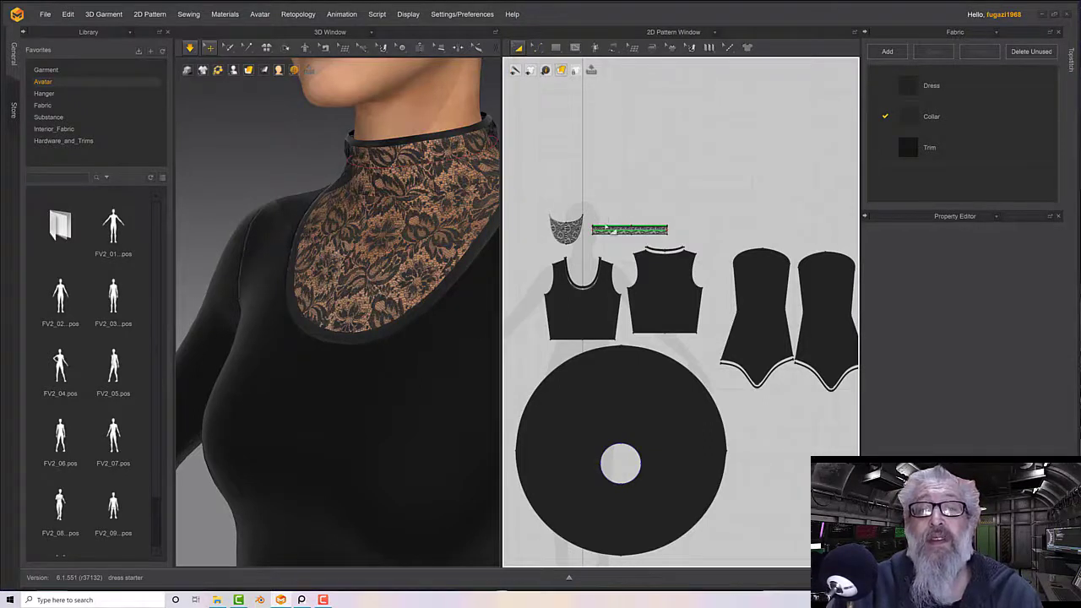
Place the collar strip centred above the neckline insert in the 2D pattern layout, and shift the insert vertically beneath it to position its lace
left_click(655, 229)
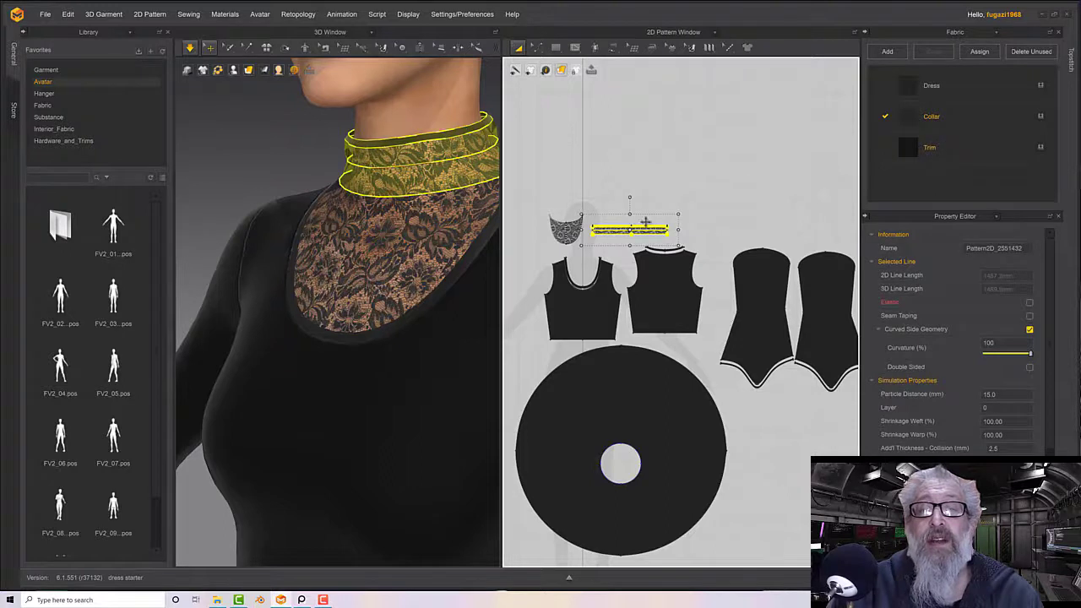
left_click_drag(646, 221, 589, 206)
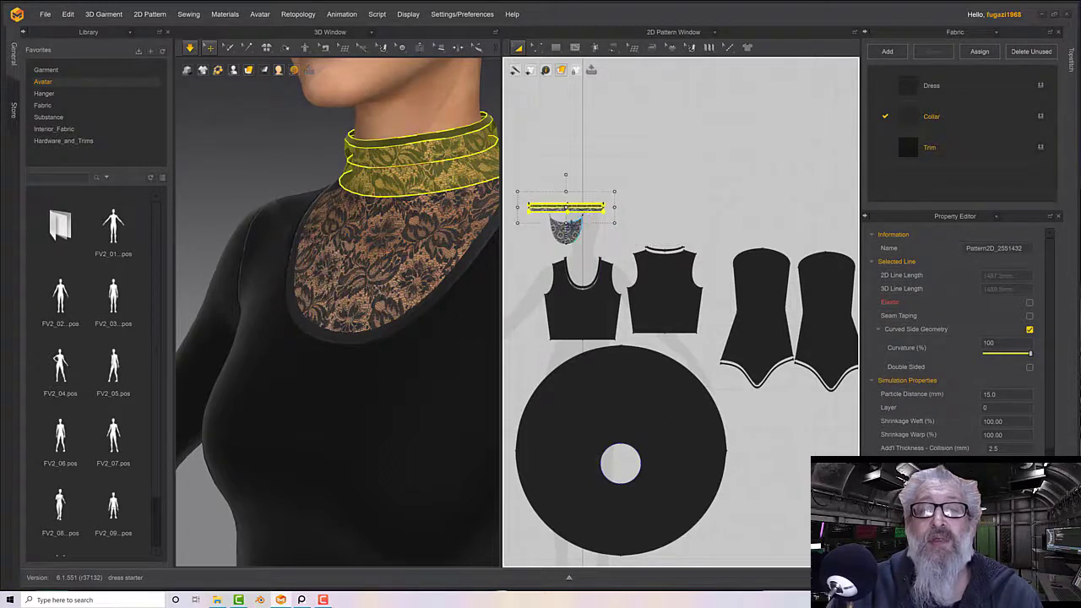
scroll(589, 245, "up", 5)
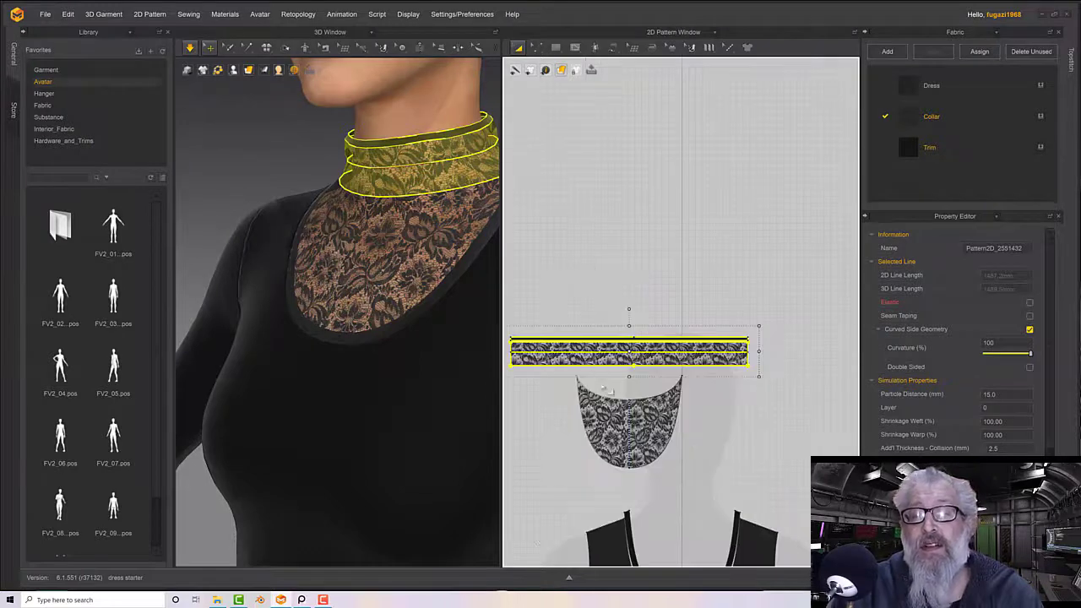
left_click(622, 426)
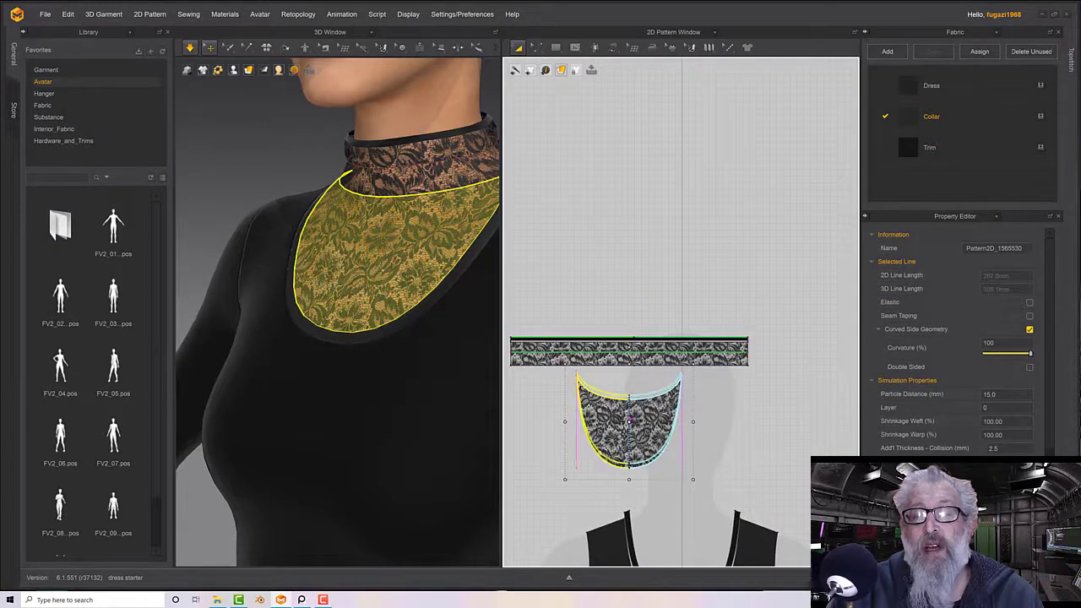
left_click_drag(631, 419, 631, 413)
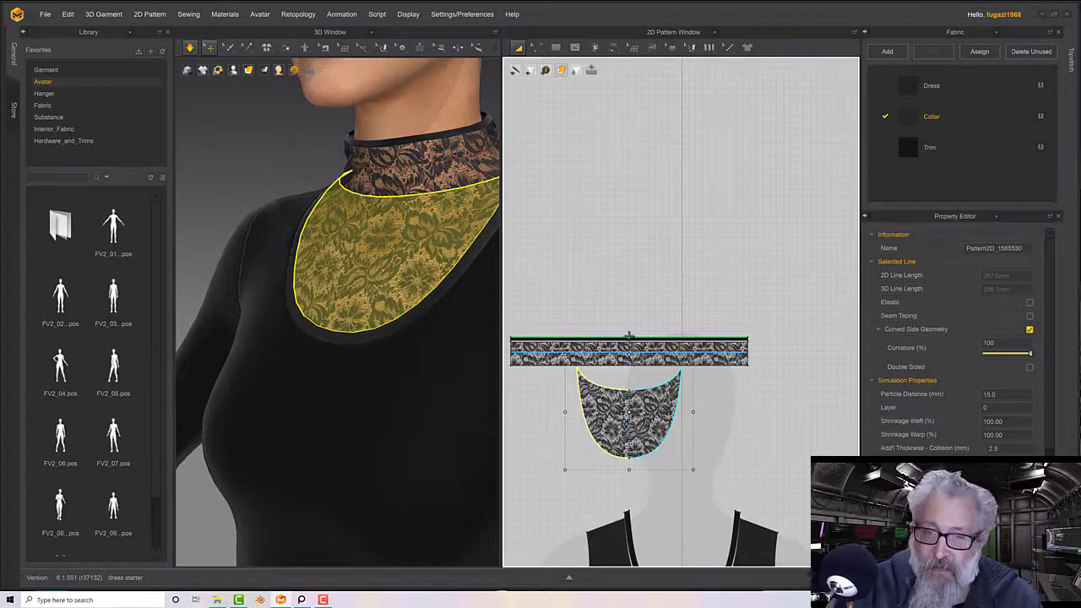
left_click_drag(590, 398, 590, 408)
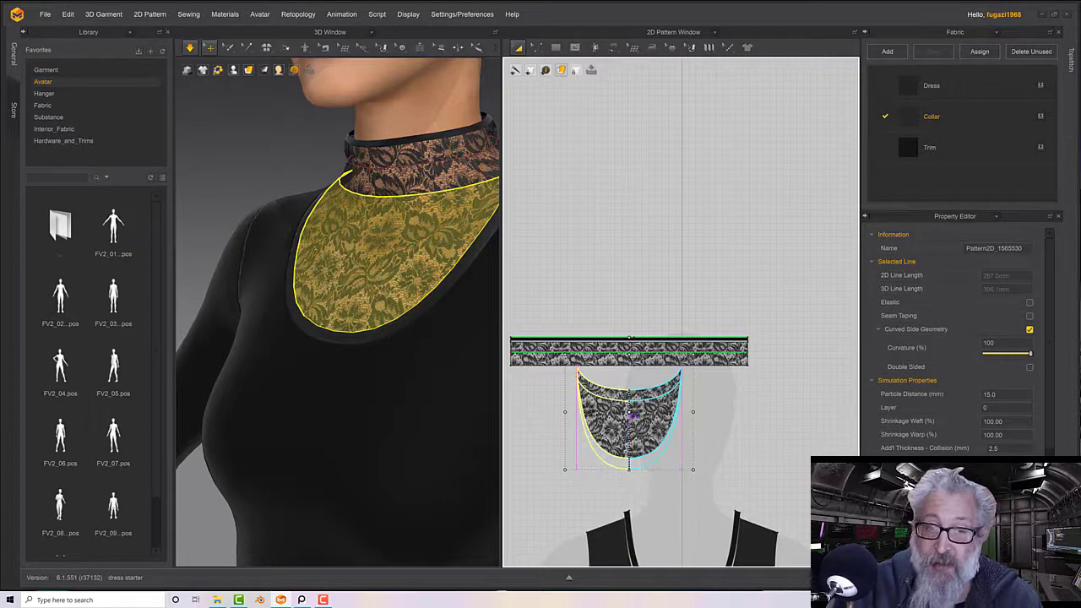
scroll(449, 346, "up", 2)
scroll(448, 350, "down", 3)
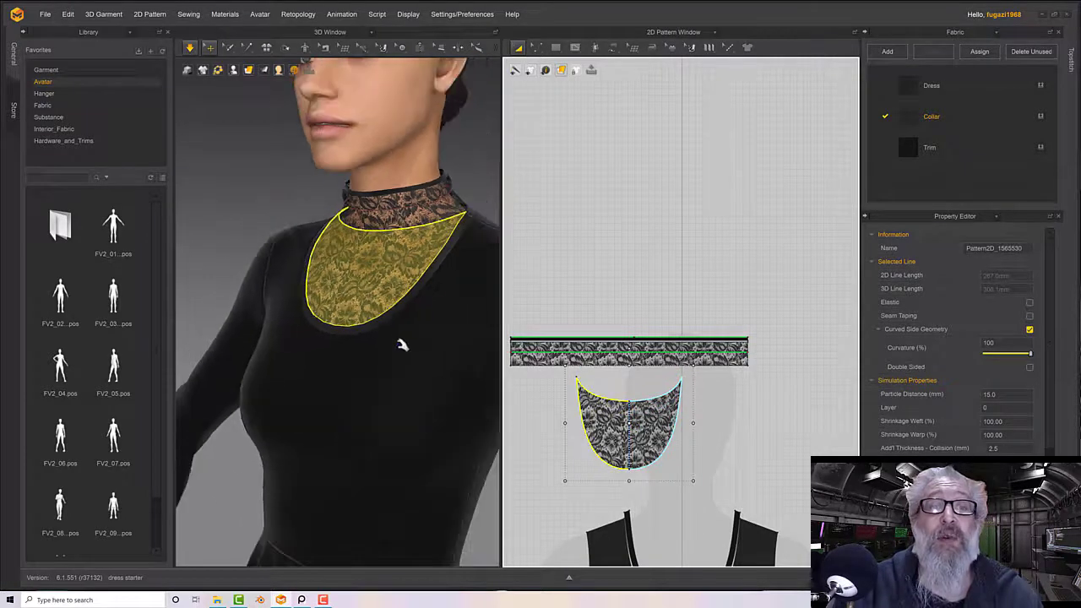
Review the complete simulated dress with its lace collar and insert from several angles, both close up and at full length
left_click(289, 212)
right_click_drag(290, 212, 322, 208)
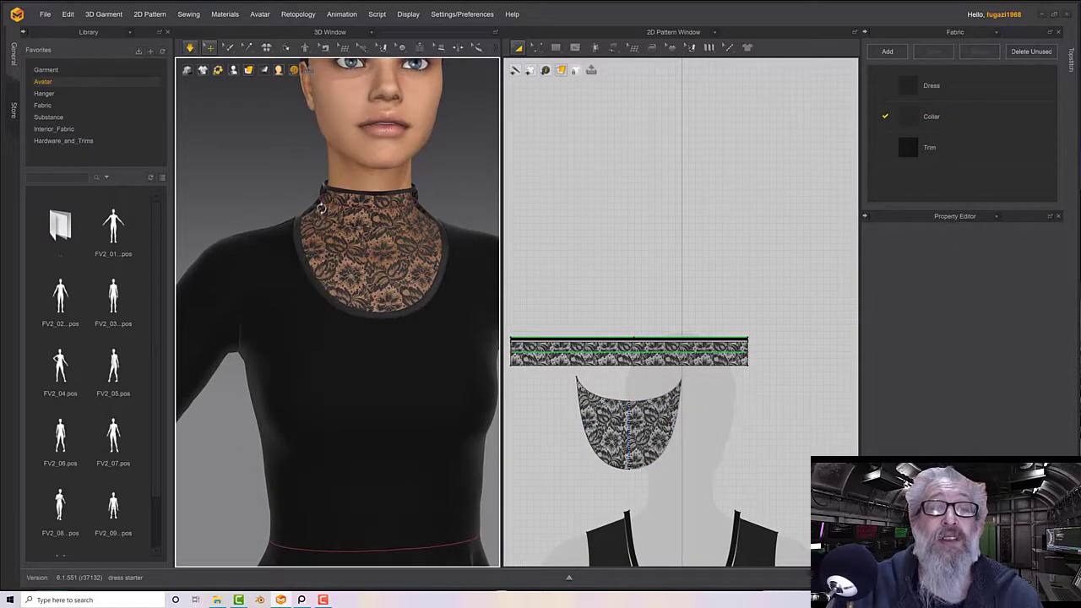
scroll(326, 216, "down", 2)
scroll(325, 217, "down", 3)
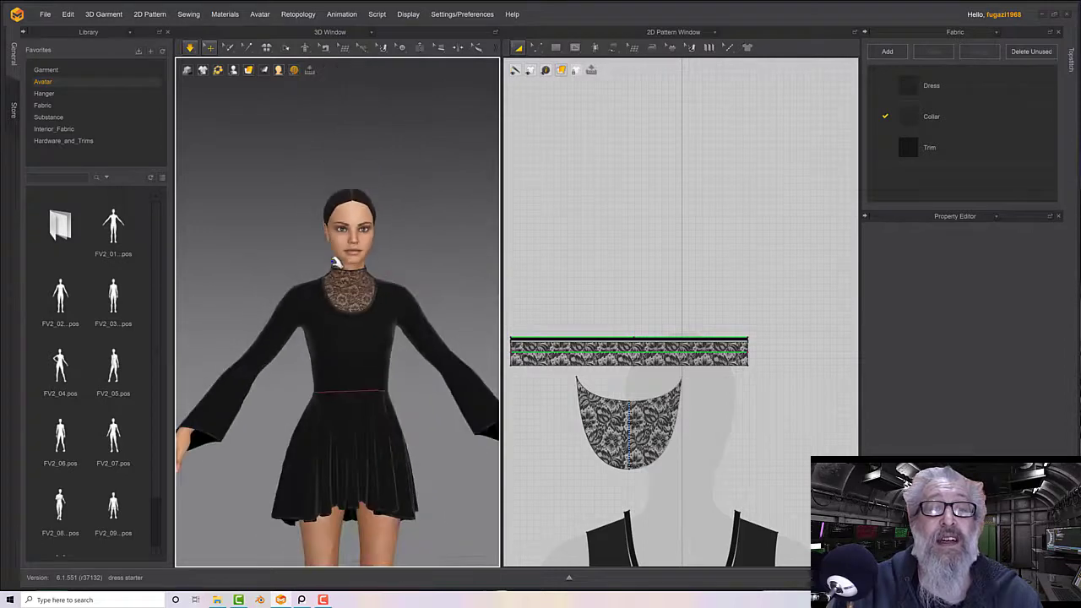
right_click_drag(338, 265, 362, 272)
key("space")
scroll(363, 272, "down", 2)
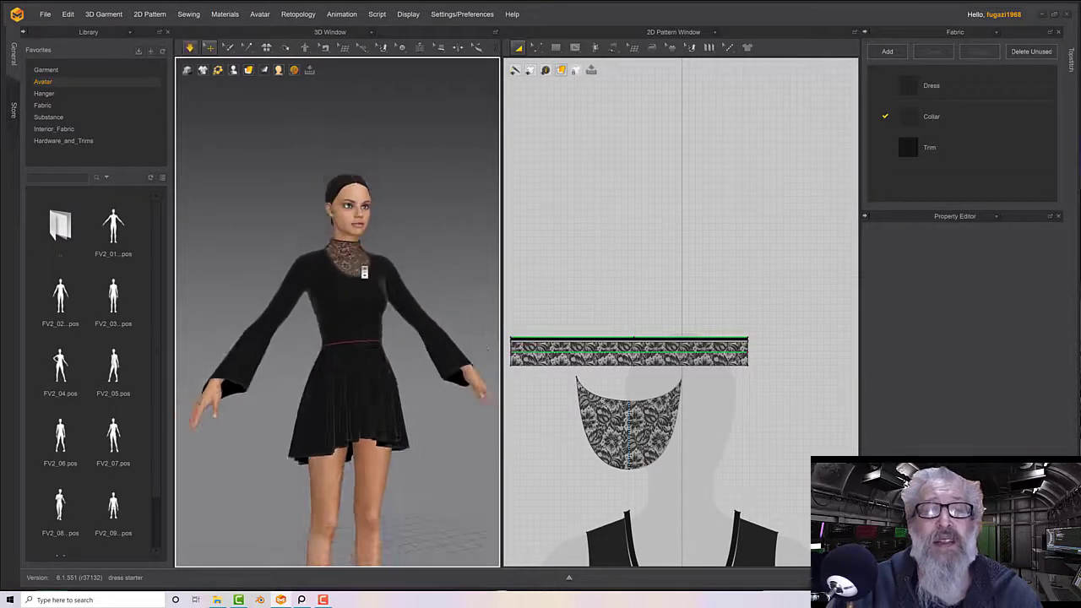
scroll(365, 272, "up", 4)
scroll(364, 271, "up", 3)
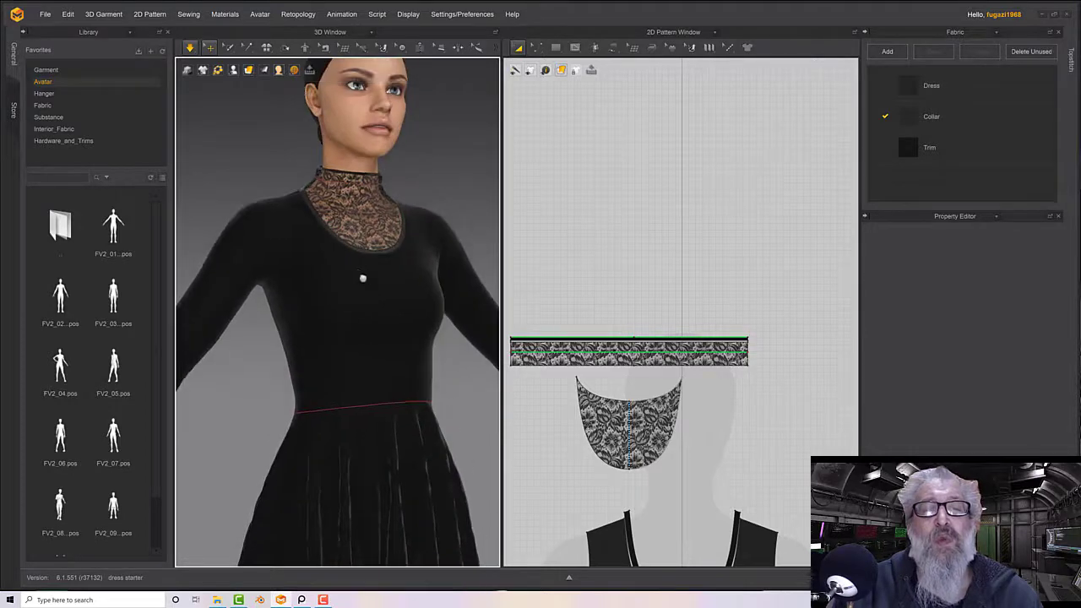
mouse_move(366, 247)
right_mouse_down()
mouse_move(458, 250)
mouse_move(370, 254)
right_mouse_up()
scroll(370, 254, "down", 5)
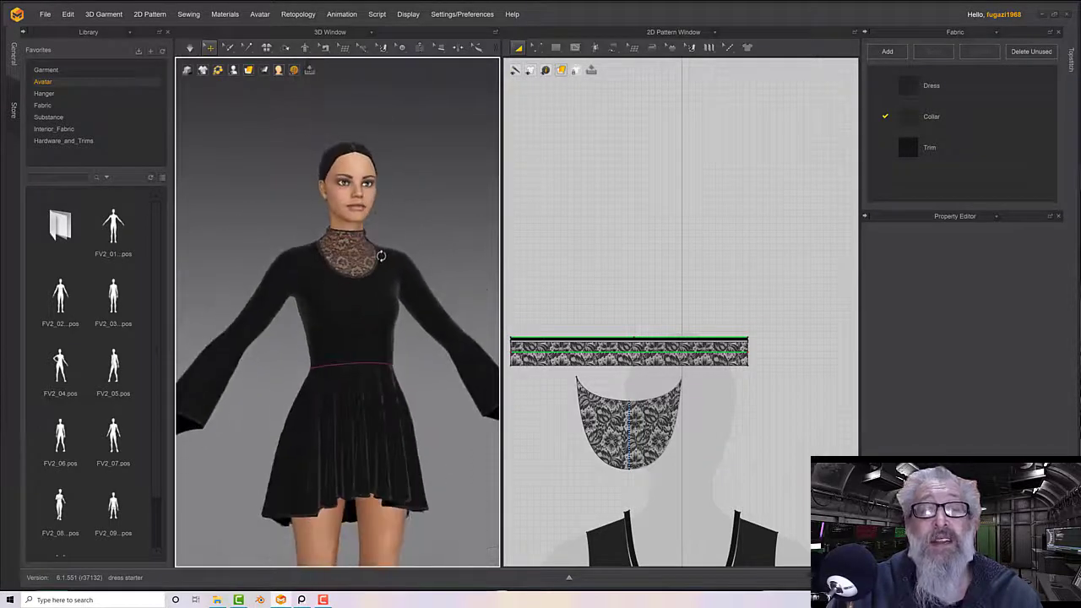
scroll(387, 256, "down", 4)
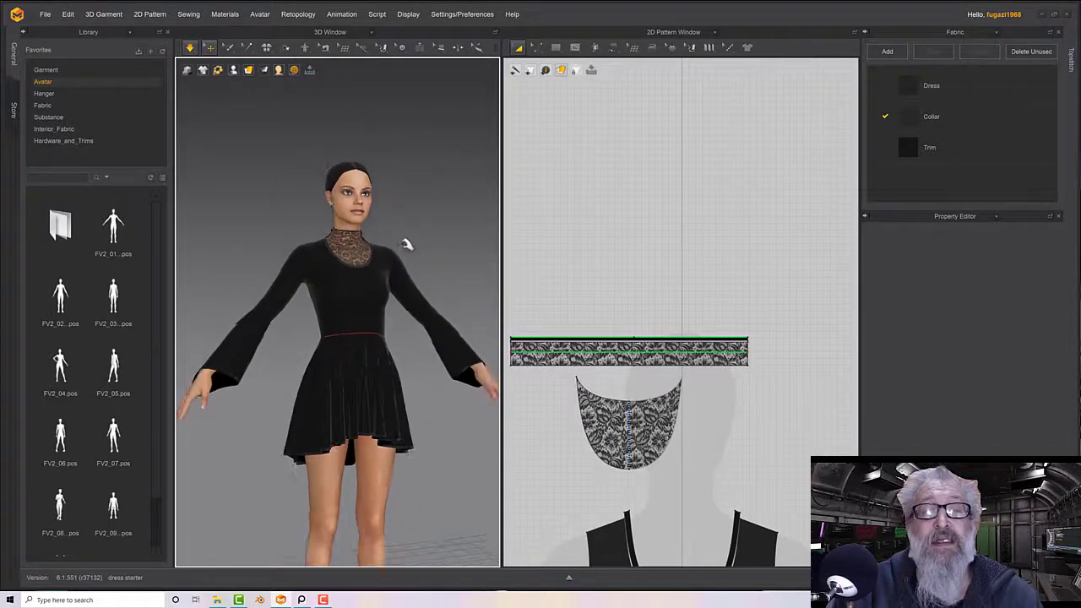
right_click_drag(374, 245, 398, 245)
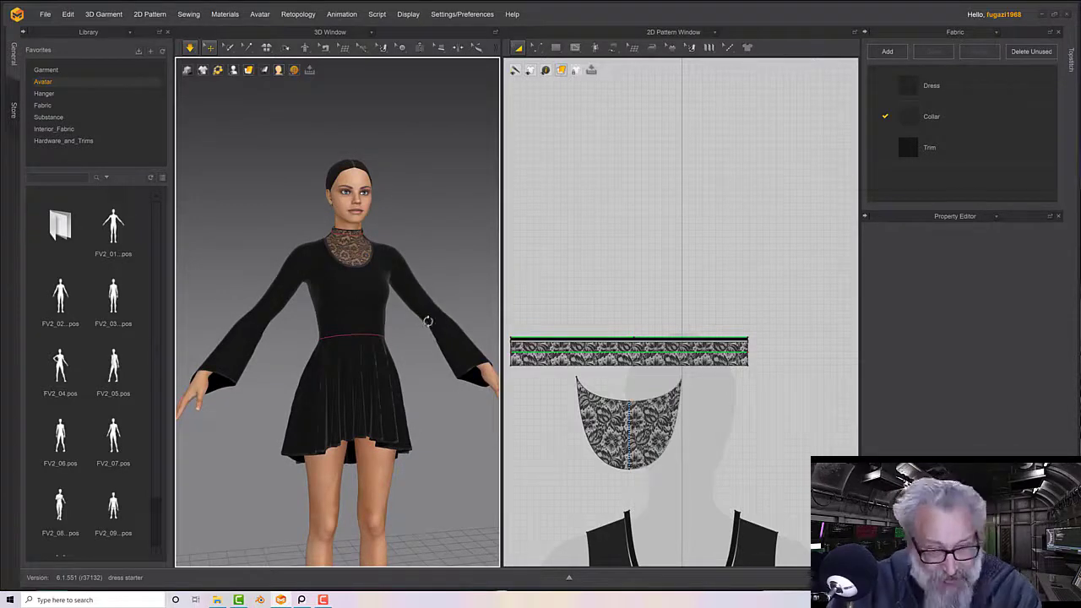
right_click_drag(422, 357, 378, 323)
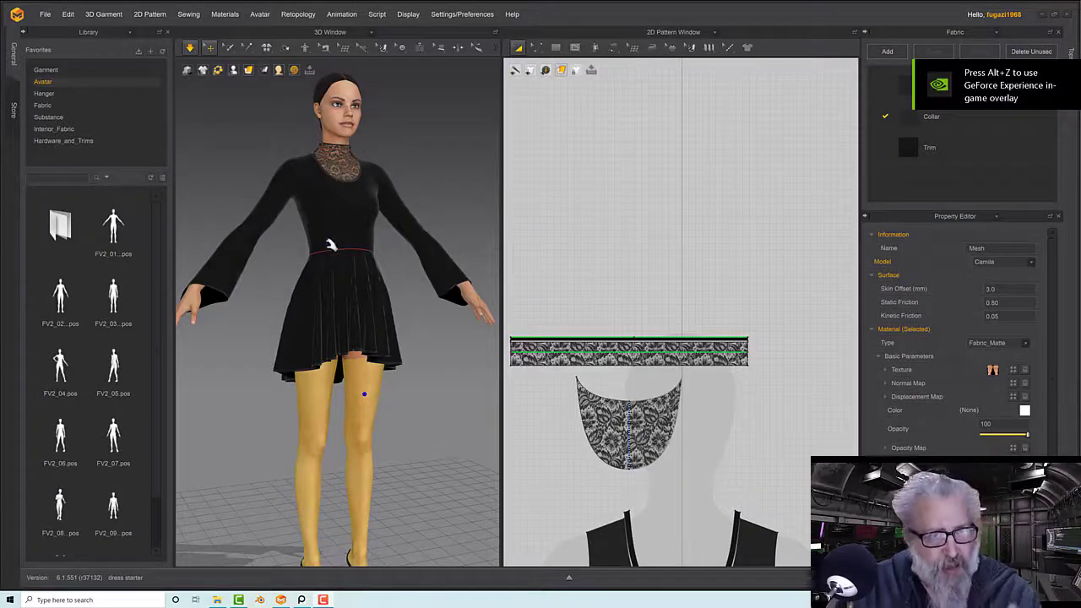
Open the Pose folder of the Female_V2 avatar in the library to choose a new pose for the dressed avatar
mouse_move(354, 262)
right_mouse_down()
mouse_move(340, 251)
mouse_move(353, 263)
right_mouse_up()
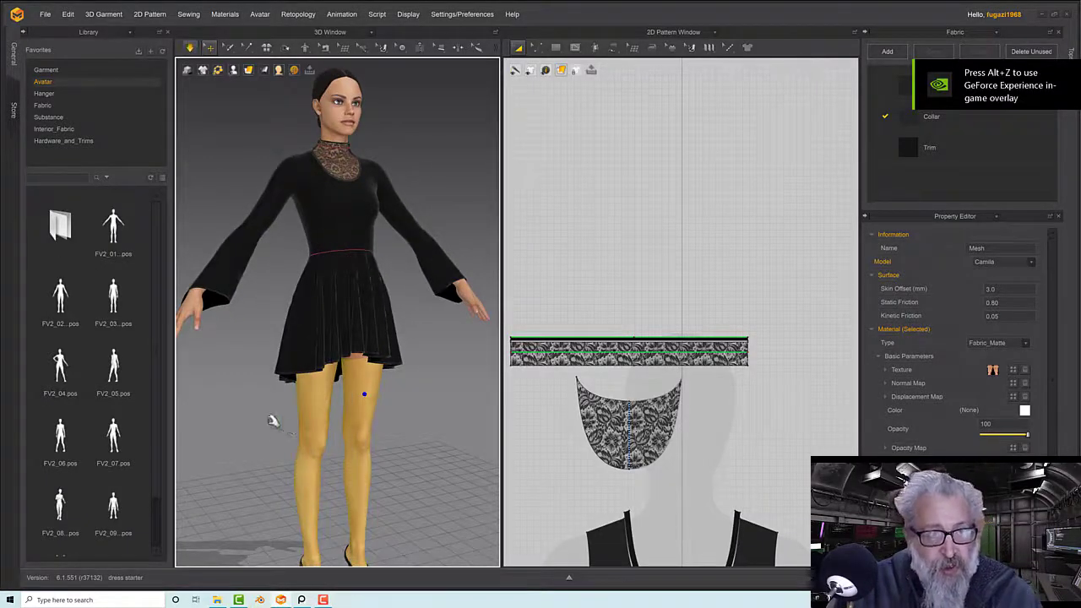
left_click(41, 82)
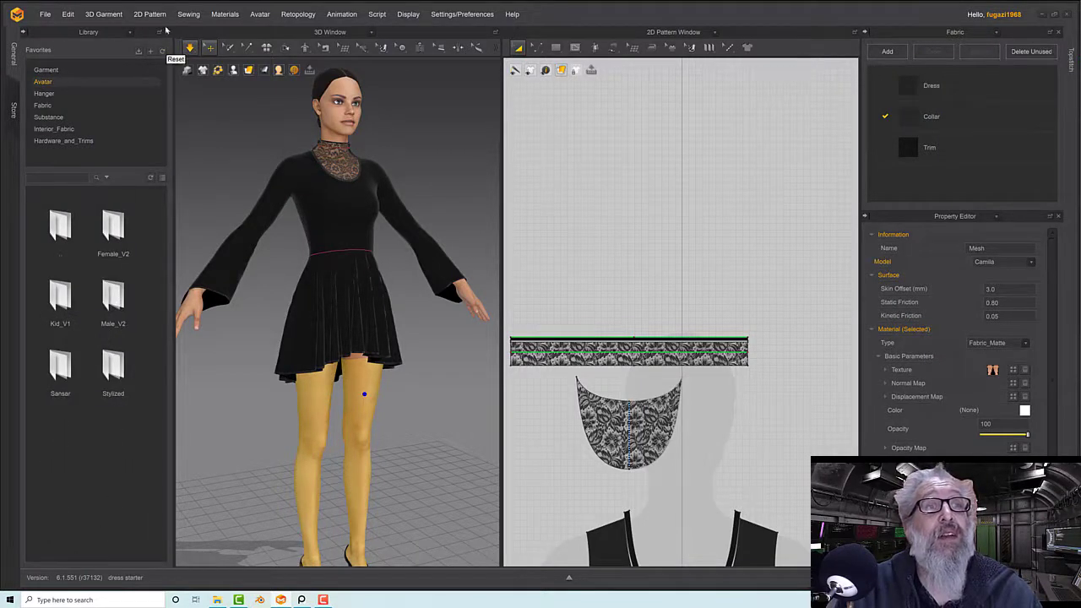
double_click(110, 253)
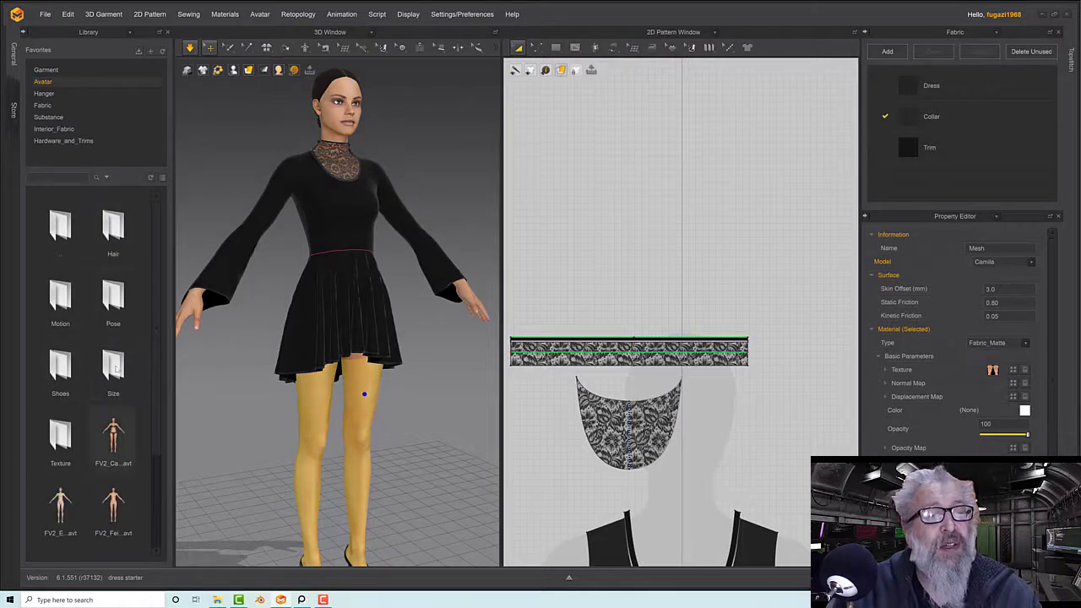
double_click(127, 323)
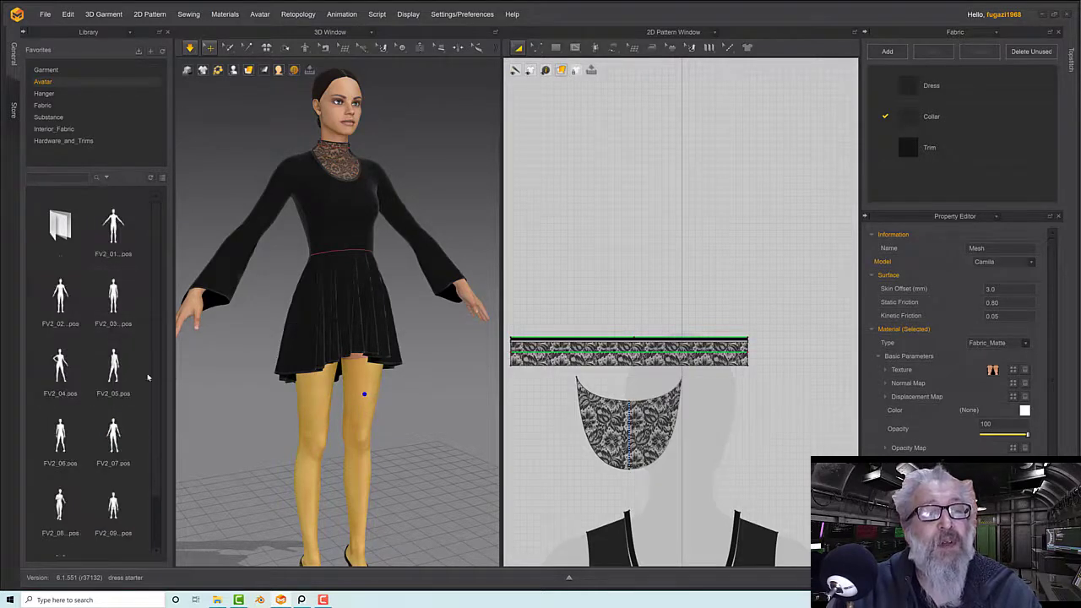
scroll(139, 380, "down", 1)
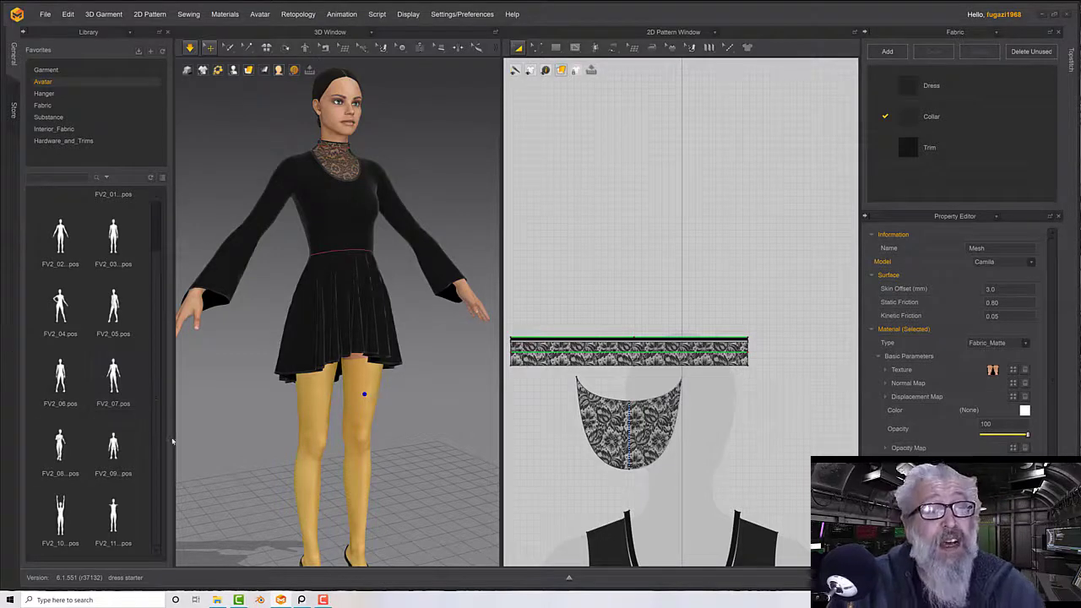
left_click(314, 424)
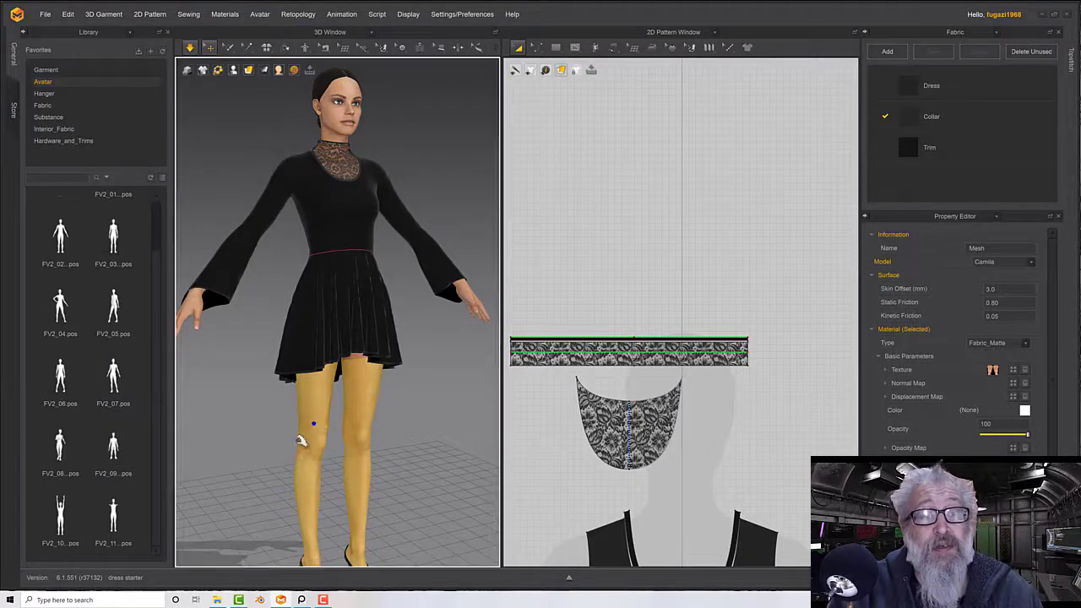
Apply the FV2_07 pose with Pose & Joint Translation and check how the dress drapes from the side and front
double_click(111, 382)
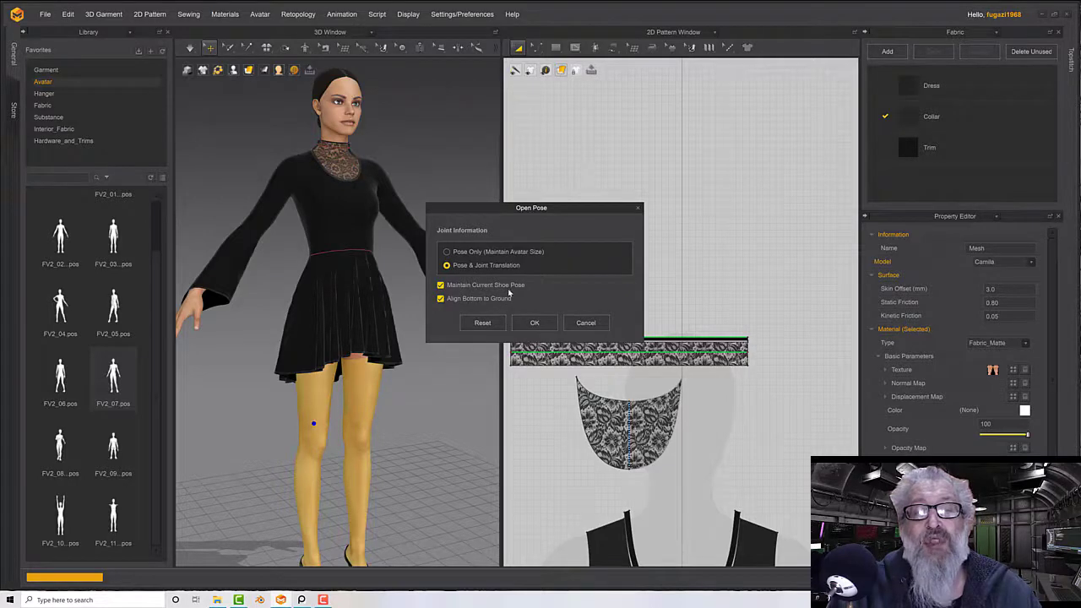
left_click(533, 323)
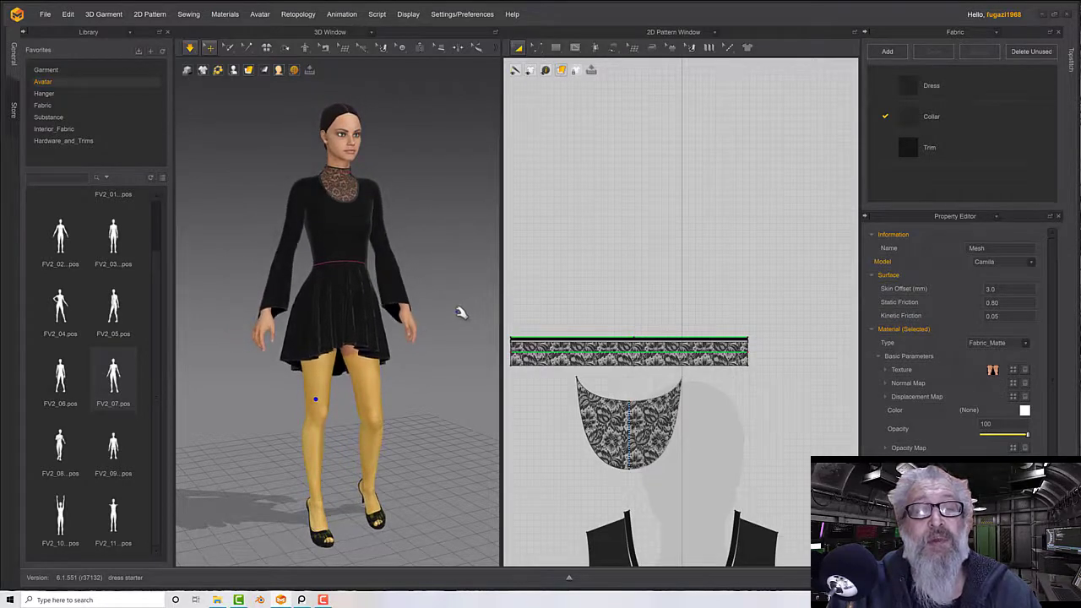
right_click_drag(417, 302, 335, 304)
left_click(335, 304)
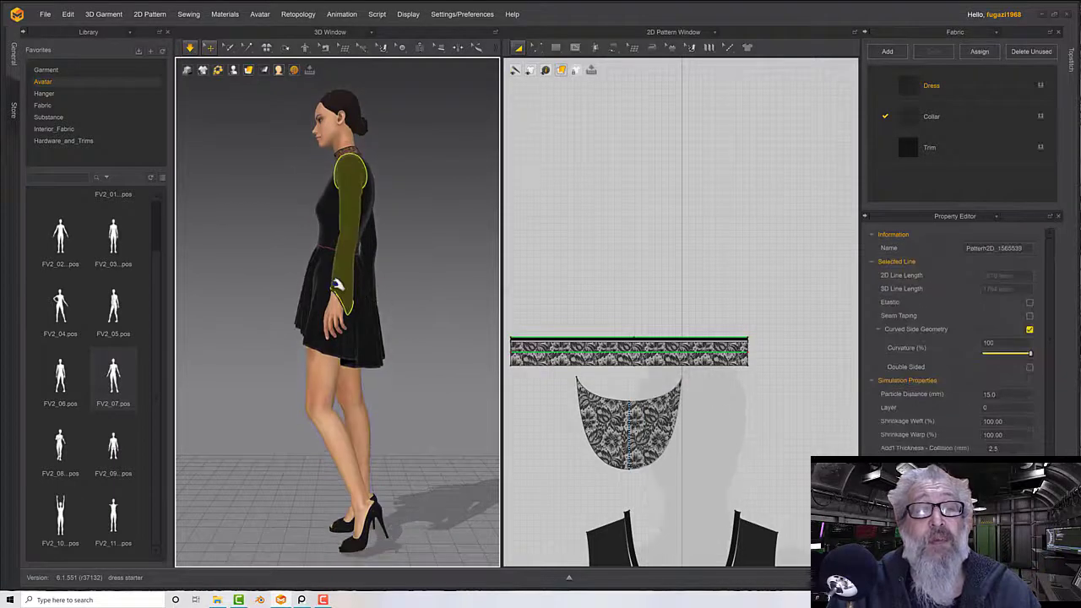
right_click_drag(398, 282, 470, 280)
key("space")
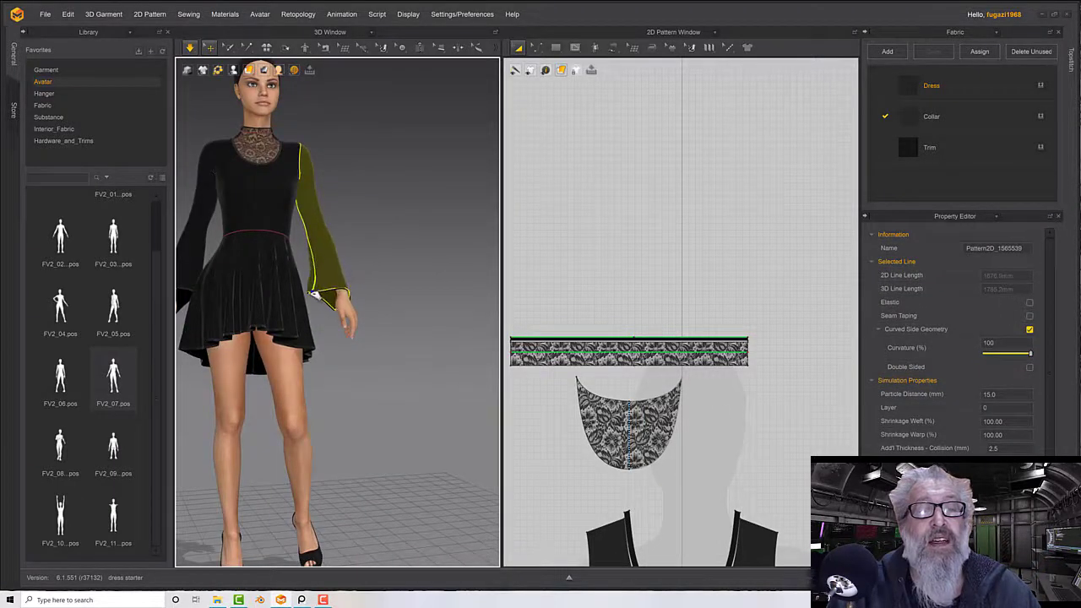
middle_click_drag(346, 292, 406, 297)
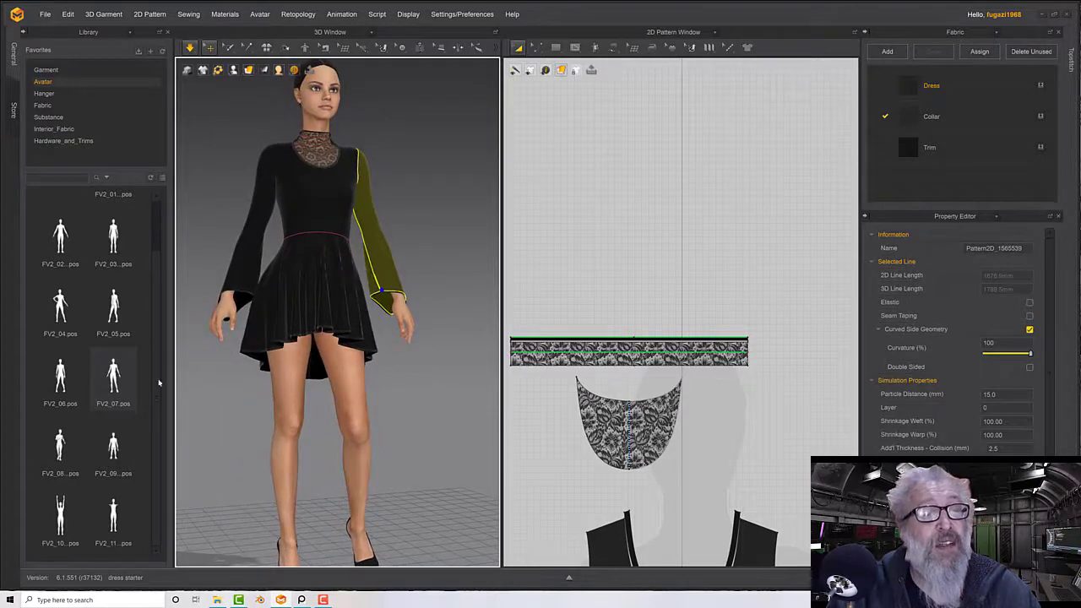
Apply the FV2_05 pose to the avatar with Pose & Joint Translation and check the dress at an angle
left_click(282, 389)
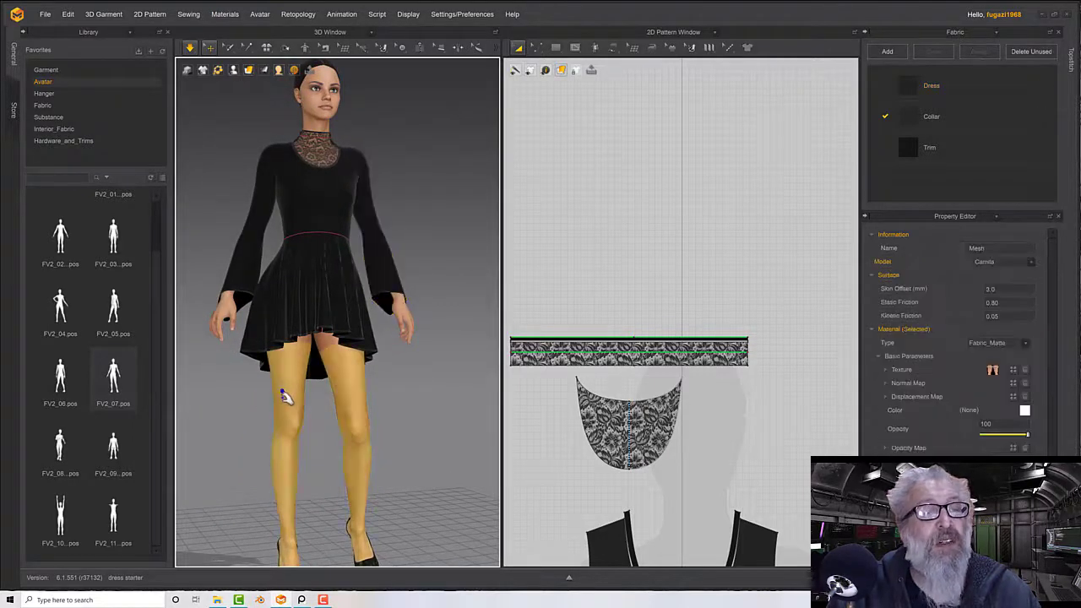
double_click(123, 310)
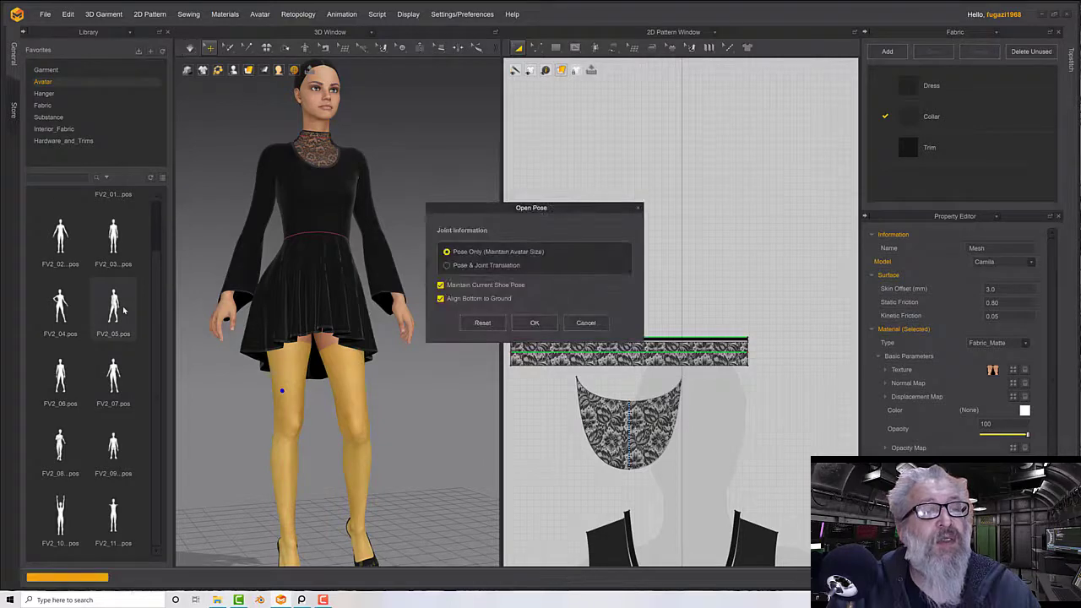
left_click(447, 265)
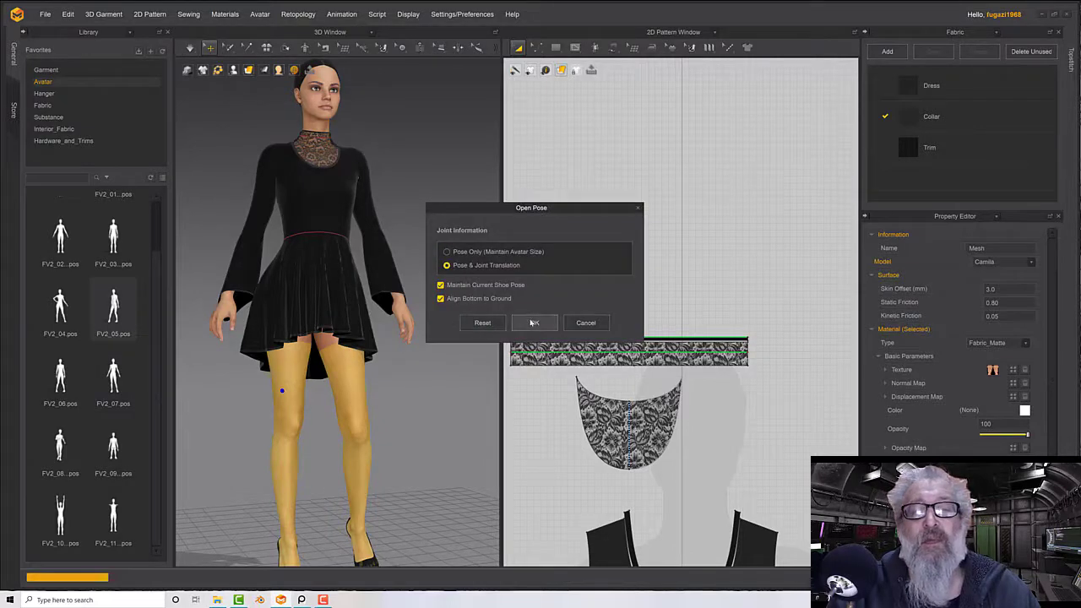
left_click(533, 323)
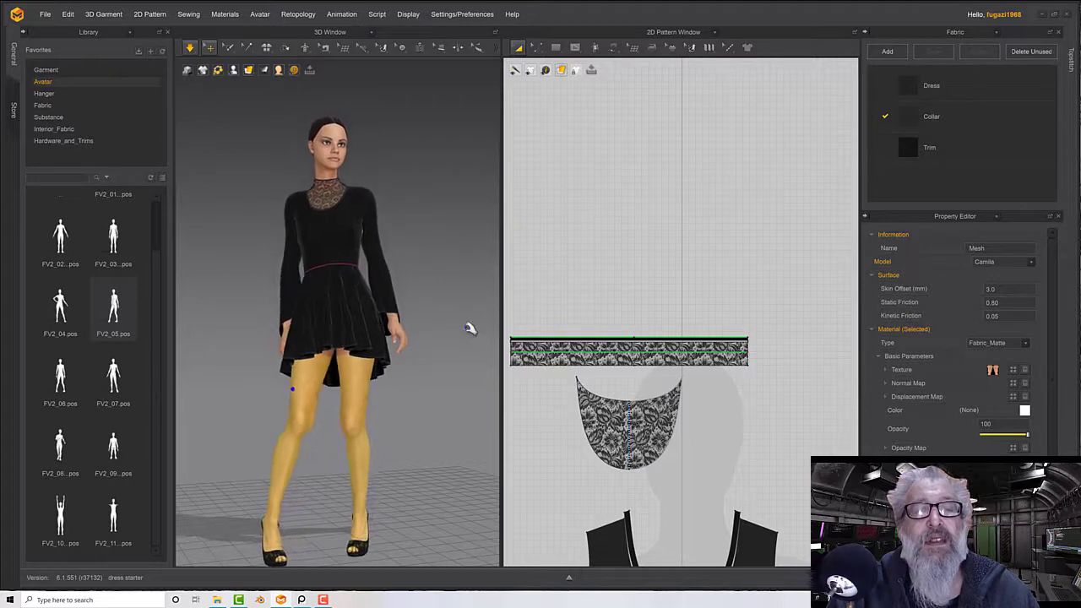
right_click_drag(434, 326, 345, 353)
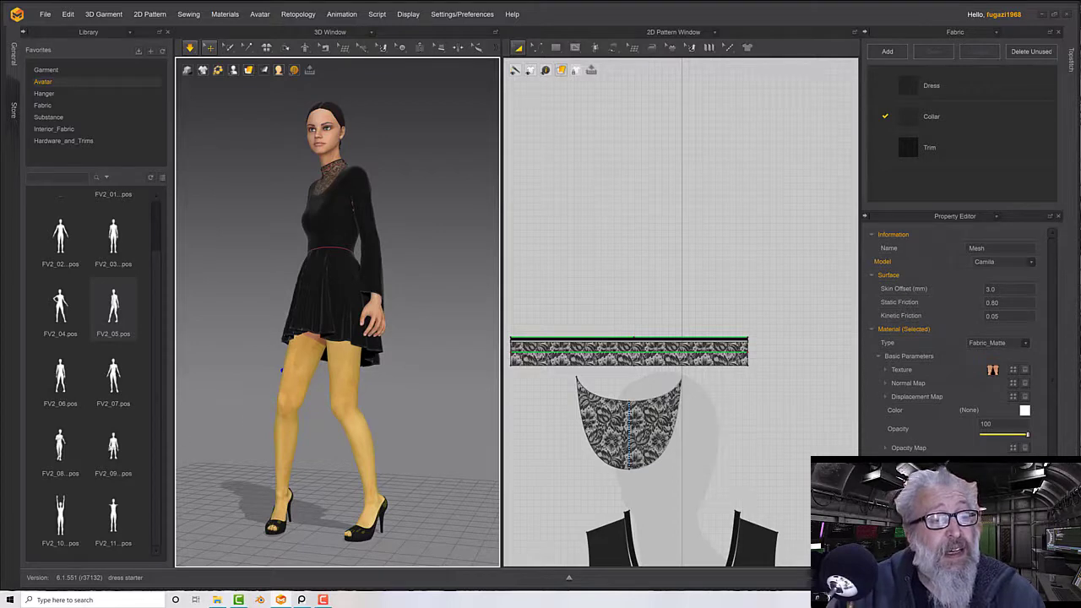
Apply the running FV2_08 pose with Pose & Joint Translation and check the bodice, sleeves and skirt from the back and side
double_click(71, 441)
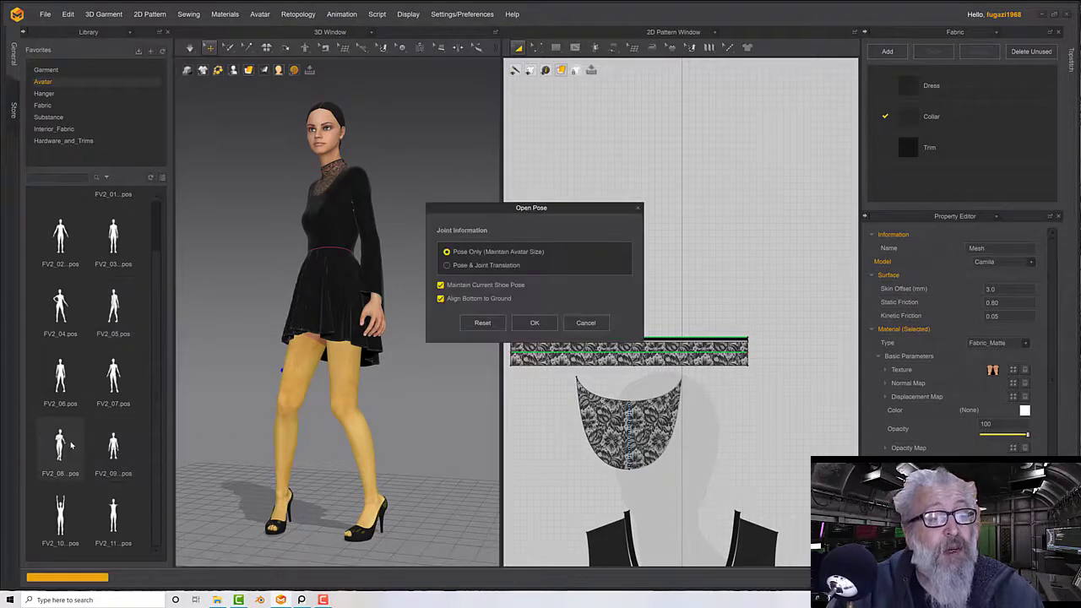
left_click(470, 267)
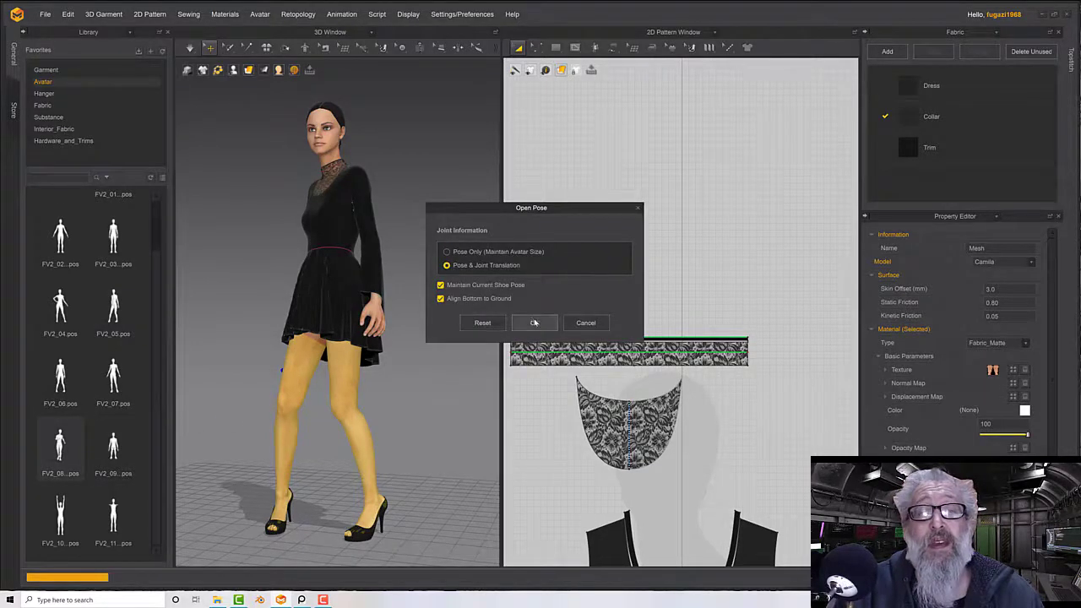
left_click(535, 322)
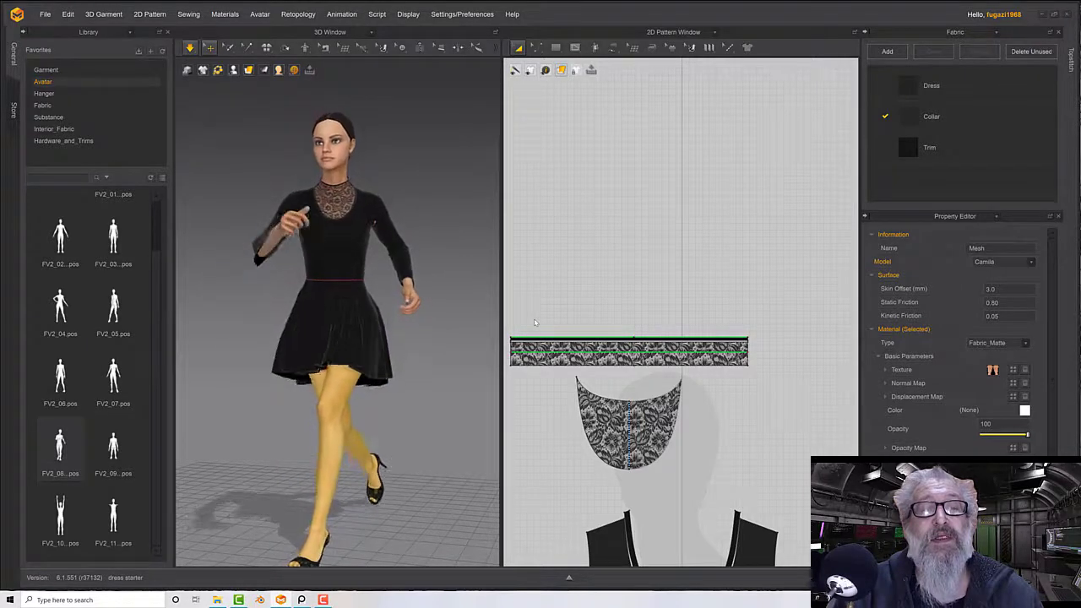
right_click_drag(391, 314, 242, 325)
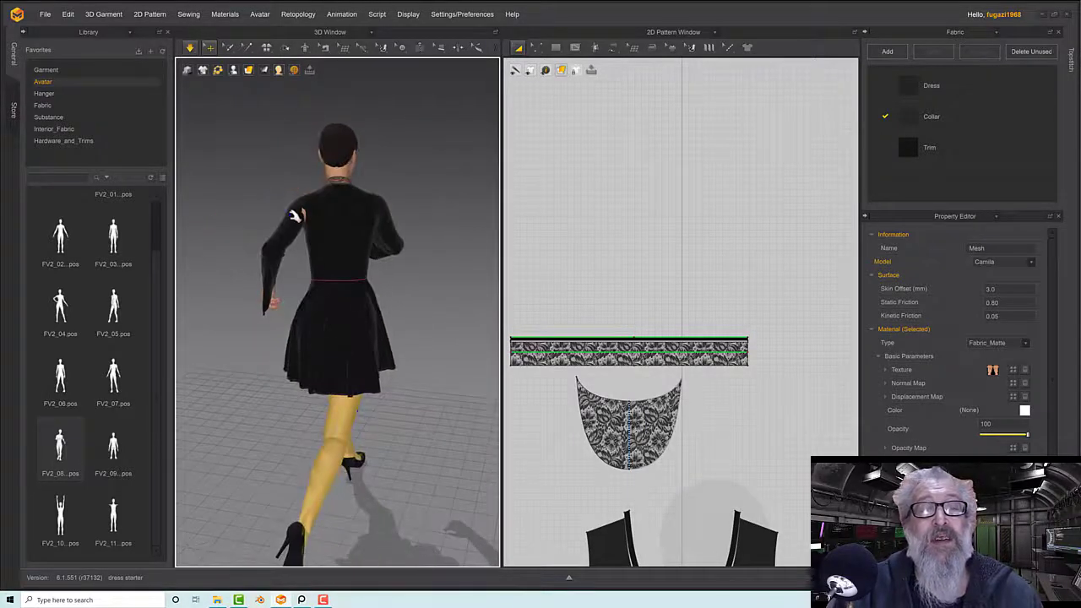
left_click(309, 227)
left_click(321, 227)
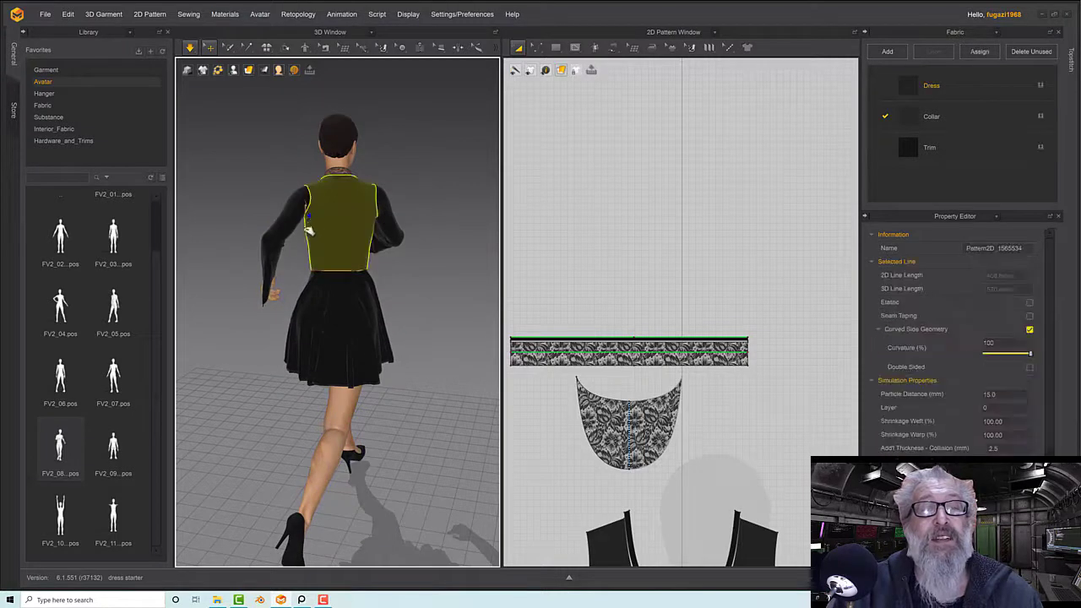
right_click_drag(328, 235, 432, 224)
left_click(302, 233)
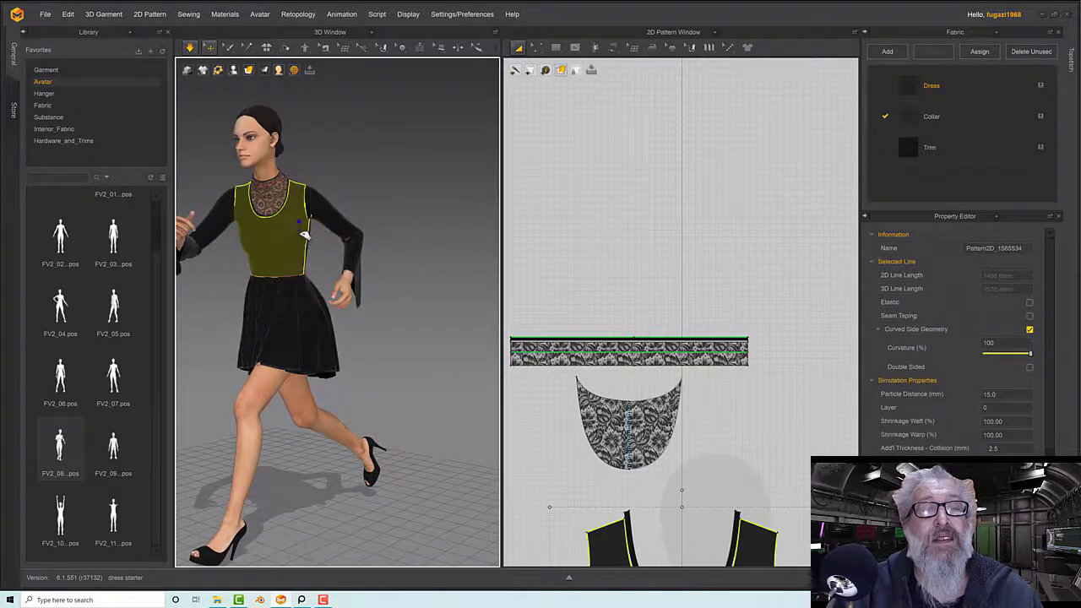
left_click(314, 226)
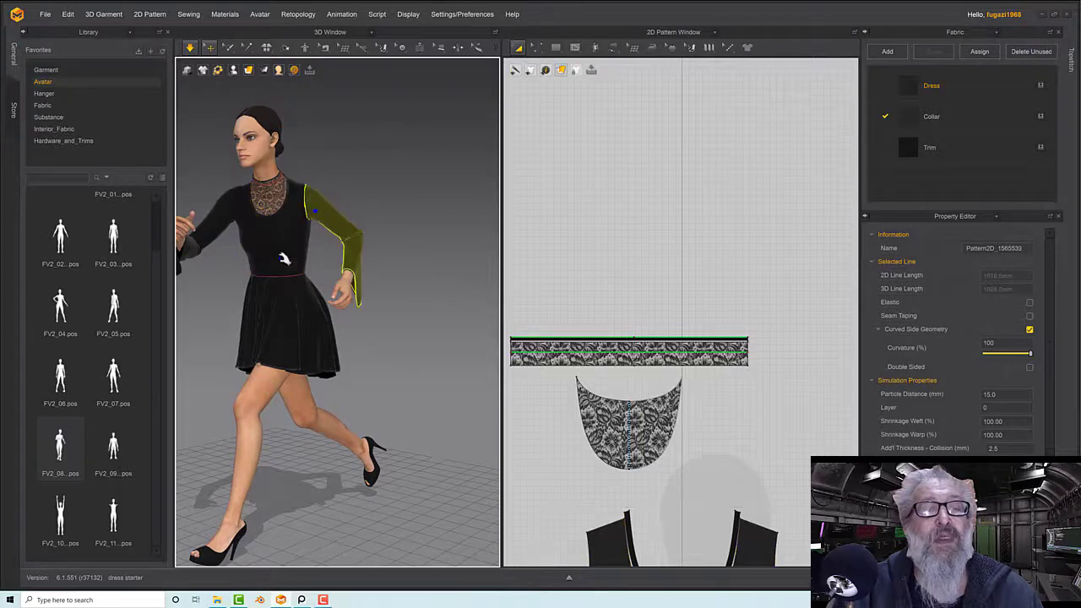
left_click(385, 332)
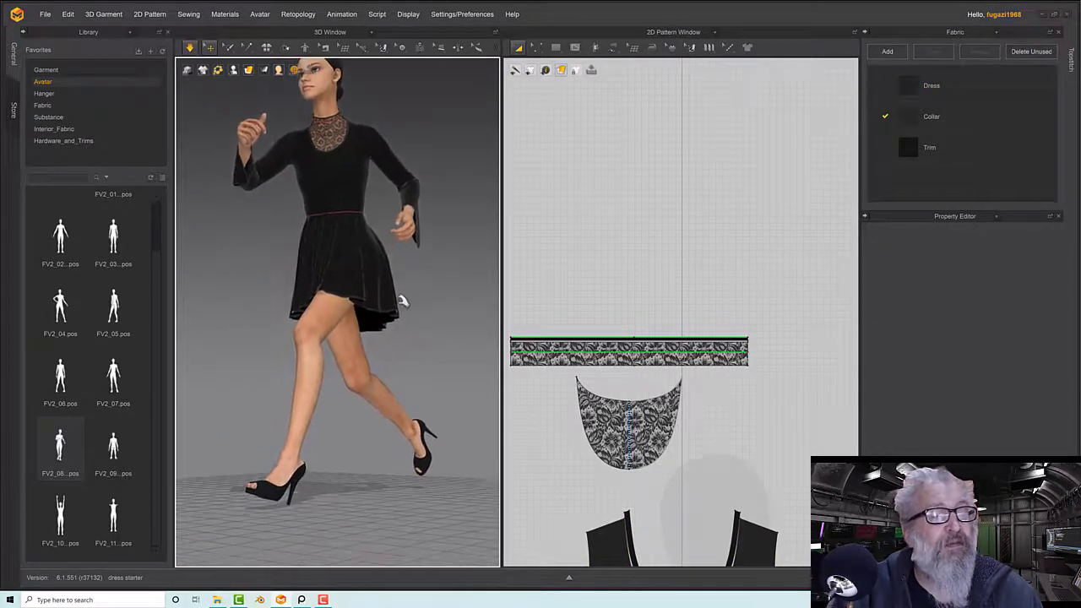
Put the avatar back into the FV2_07 pose using Pose & Joint Translation, keeping the current shoe pose and ground alignment
double_click(121, 387)
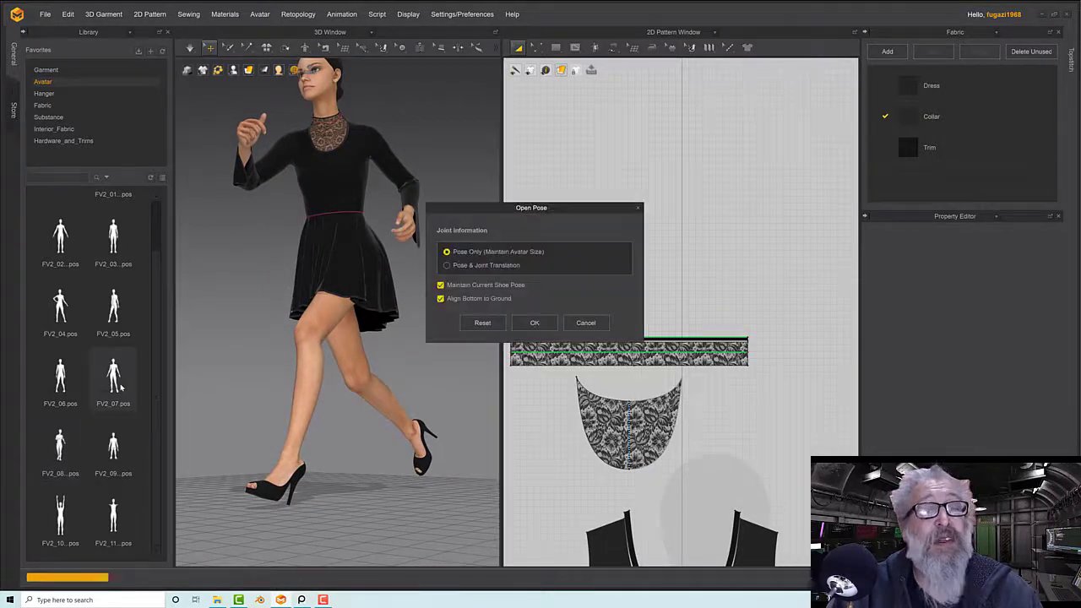
left_click(488, 267)
left_click(535, 323)
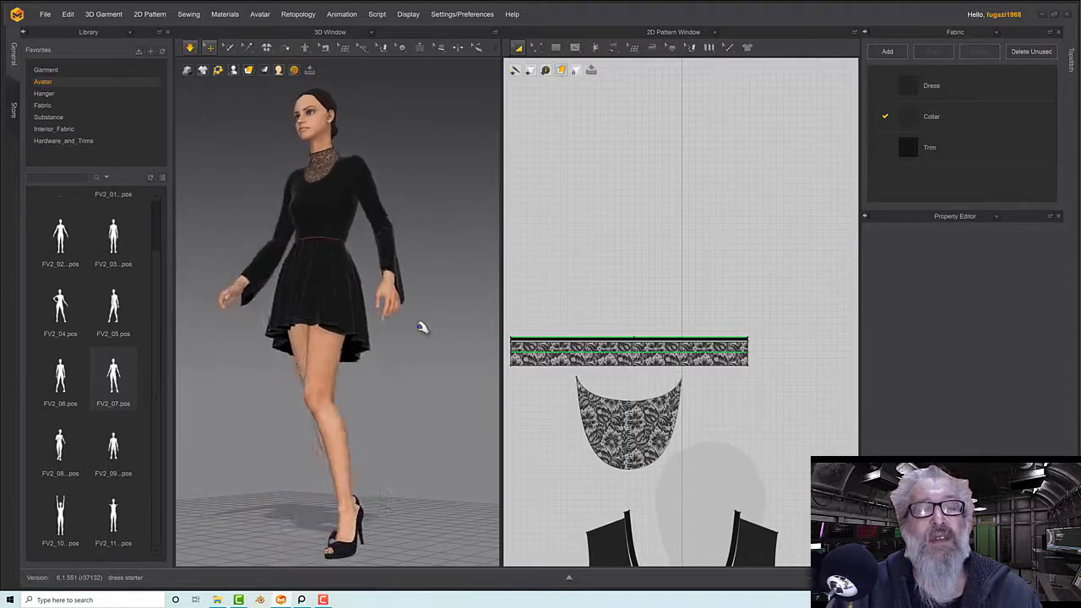
Tug the bodice fabric beneath the armhole in the running simulation and review the reposed dress from the side and front
right_click_drag(414, 335, 348, 237)
left_click(345, 246)
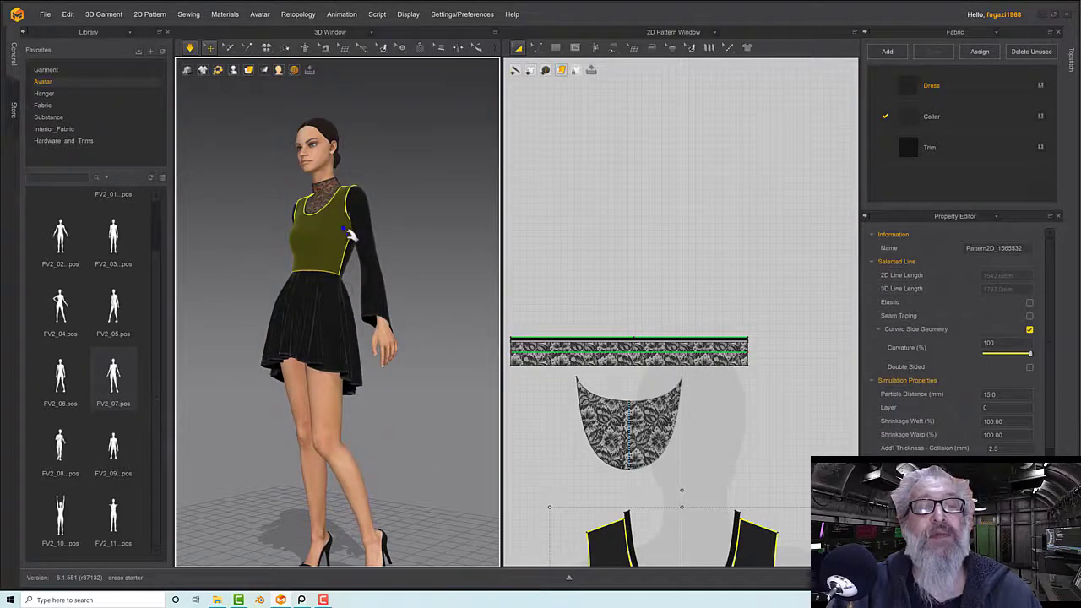
left_click_drag(346, 230, 341, 260)
right_click_drag(342, 260, 428, 275)
left_click(359, 254)
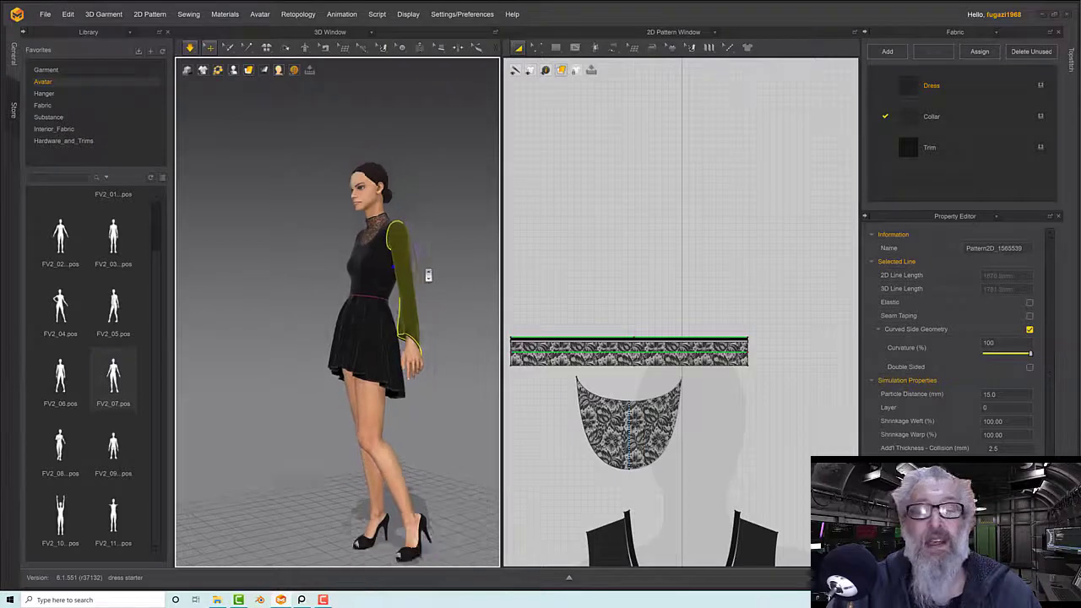
scroll(429, 275, "up", 2)
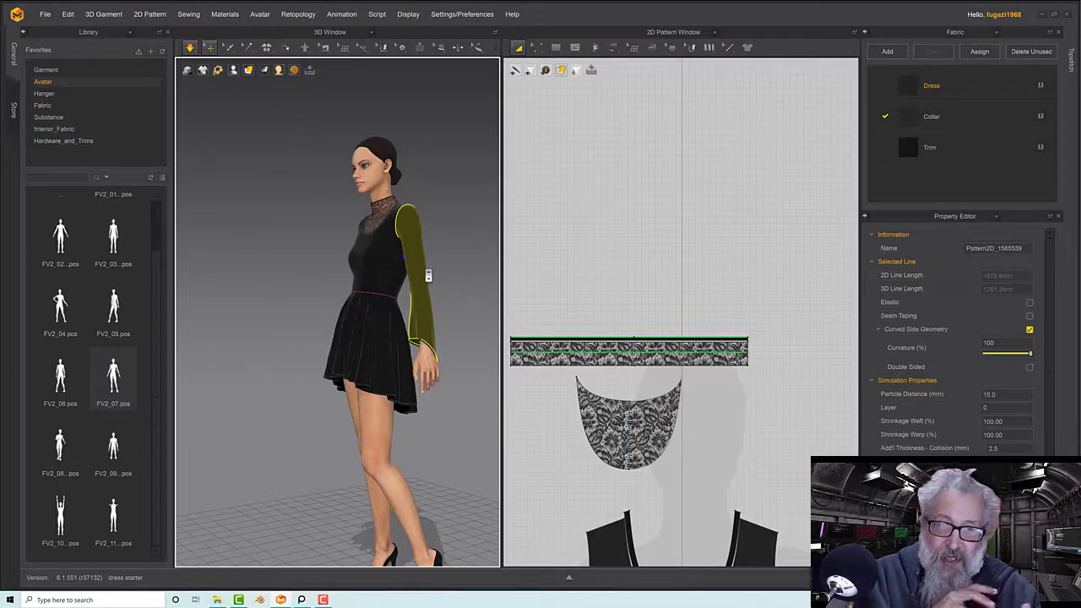
key("space")
right_click_drag(417, 246, 425, 244)
middle_click_drag(425, 246, 405, 223)
right_click_drag(406, 222, 402, 250)
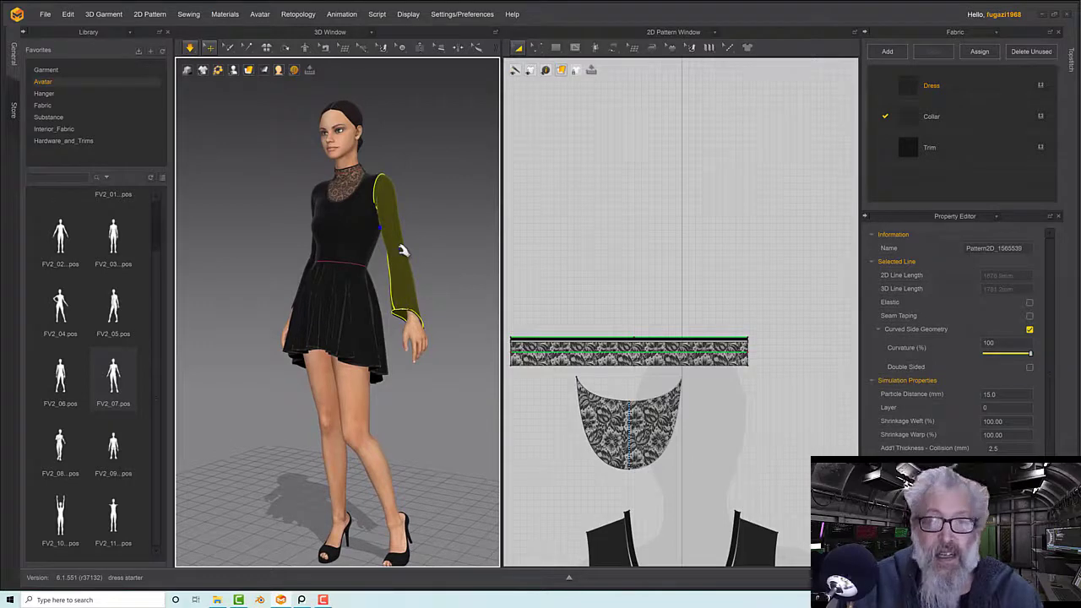